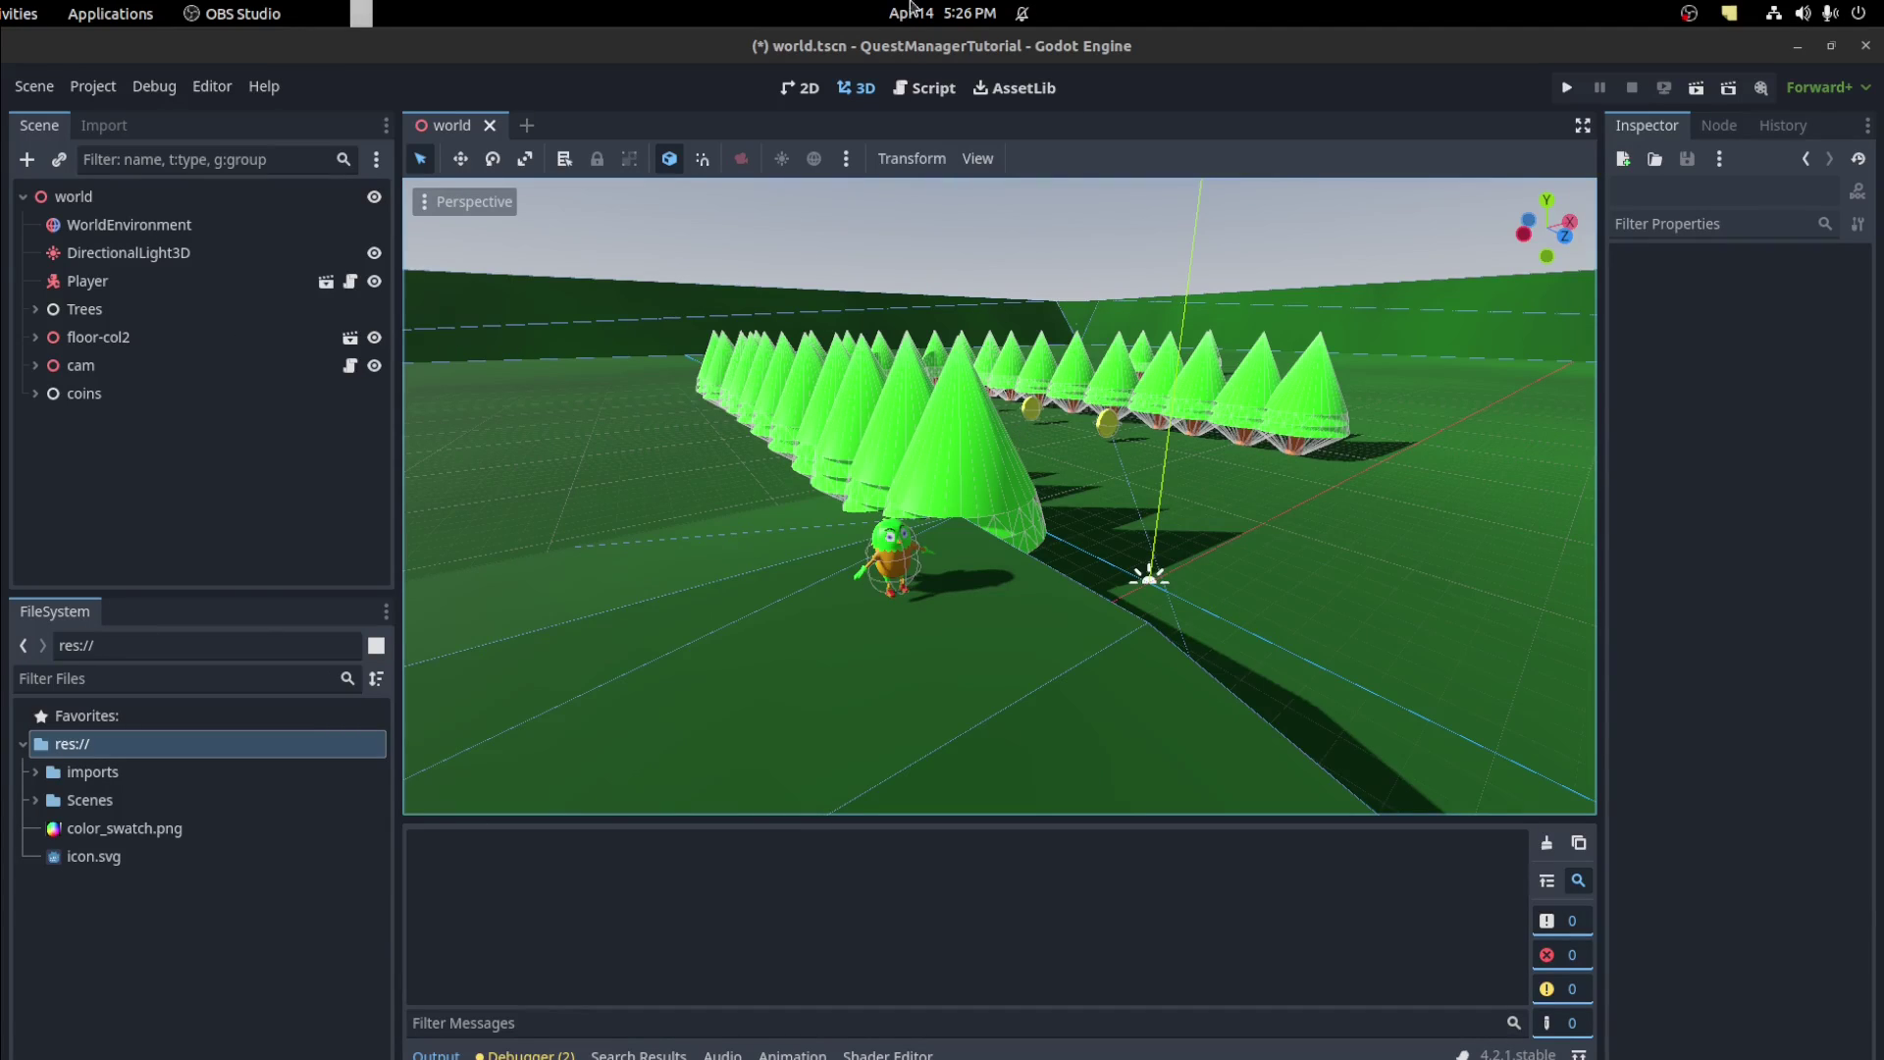
{"action": "left_click", "coordinate": [98, 746]}
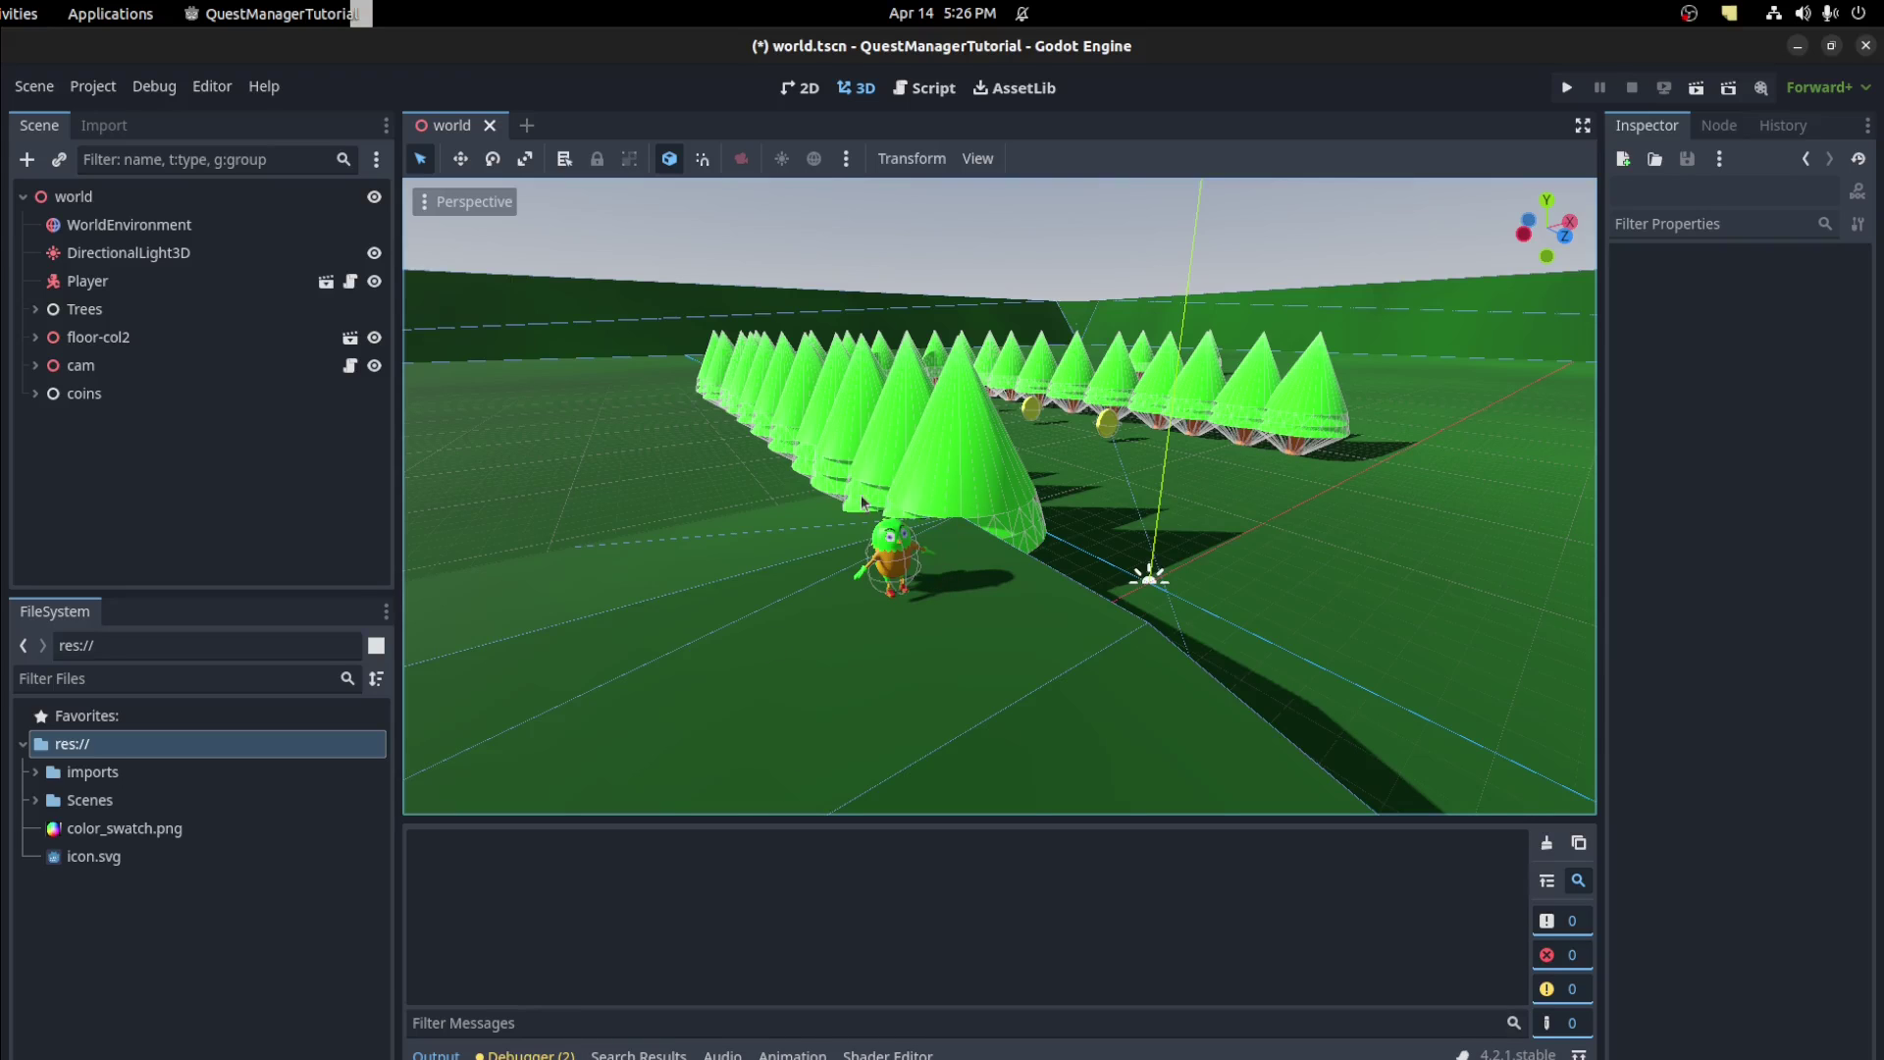
{"action": "middle_click_drag", "start_coordinate": [1183, 461], "coordinate": [1226, 530]}
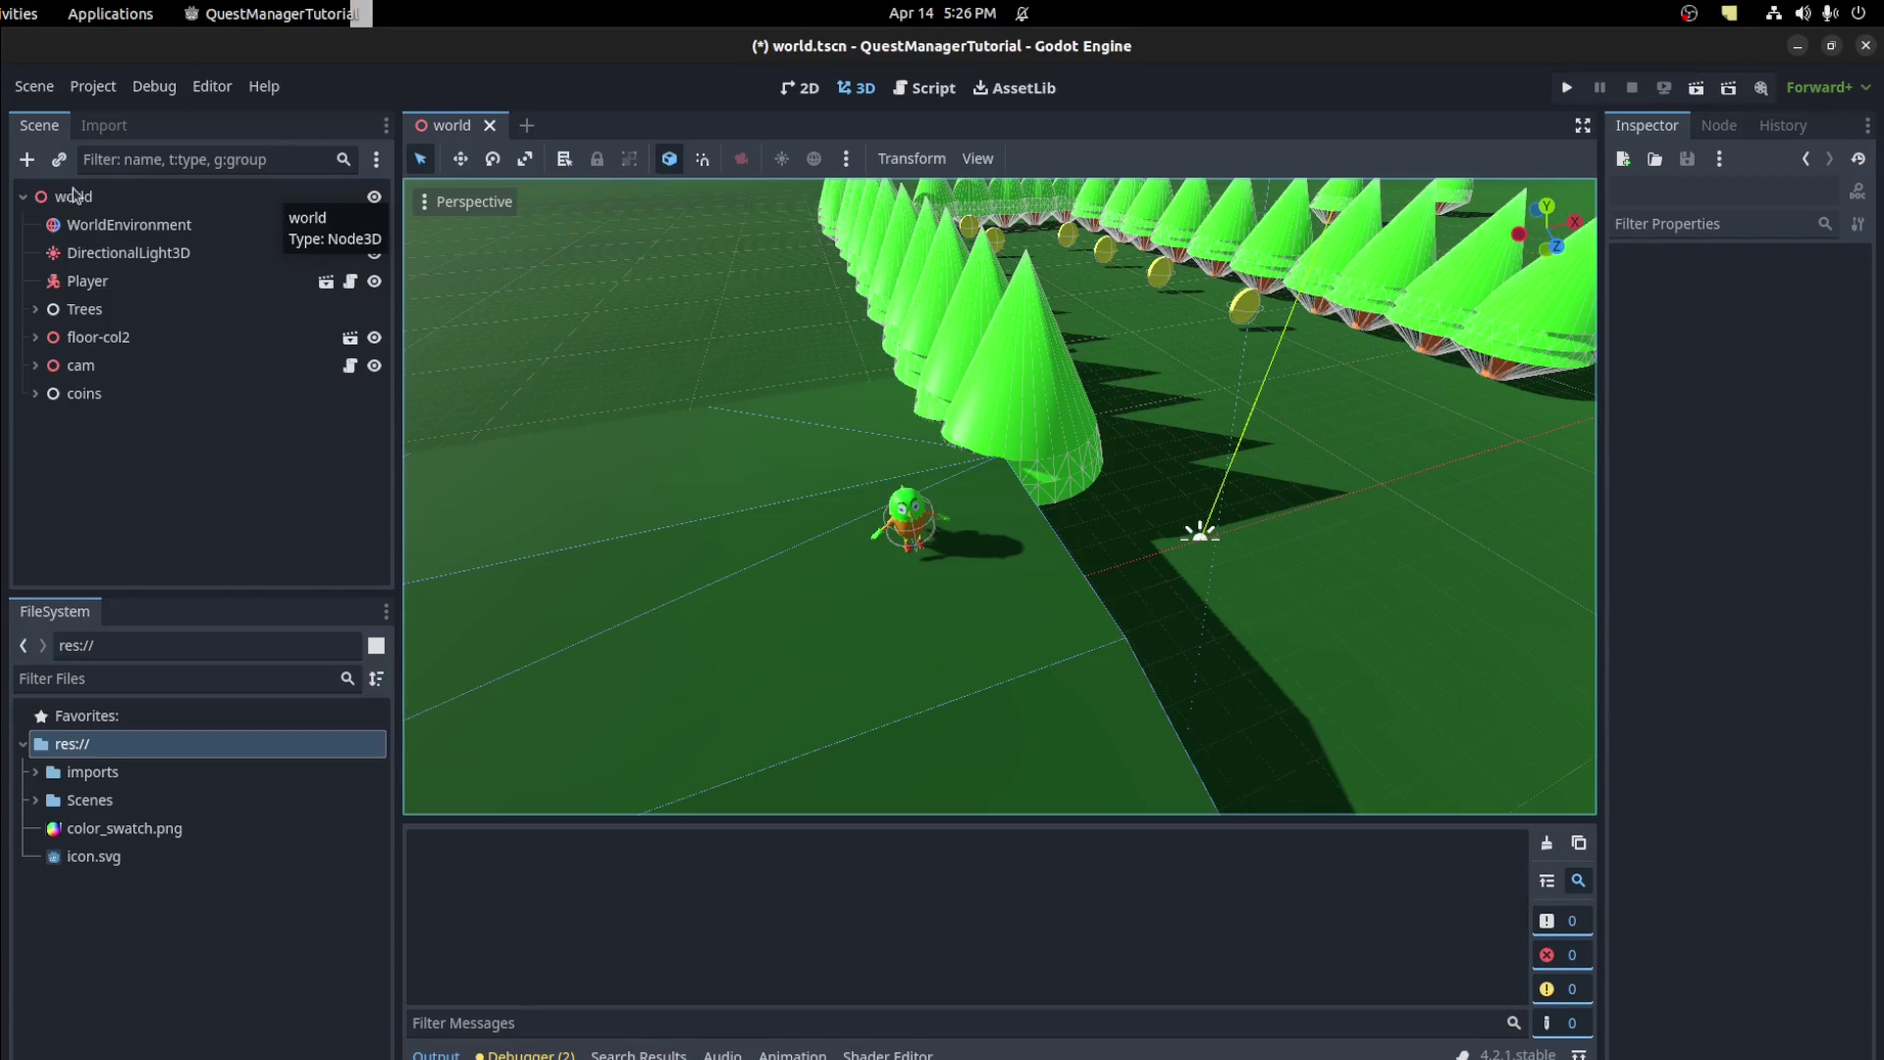
Switch to Chrome and download the Quest Manager Alpha 0.8.0 source code as QuestManager-0.8.0.tar.gz into Downloads
{"action": "key", "text": "alt+Tab"}
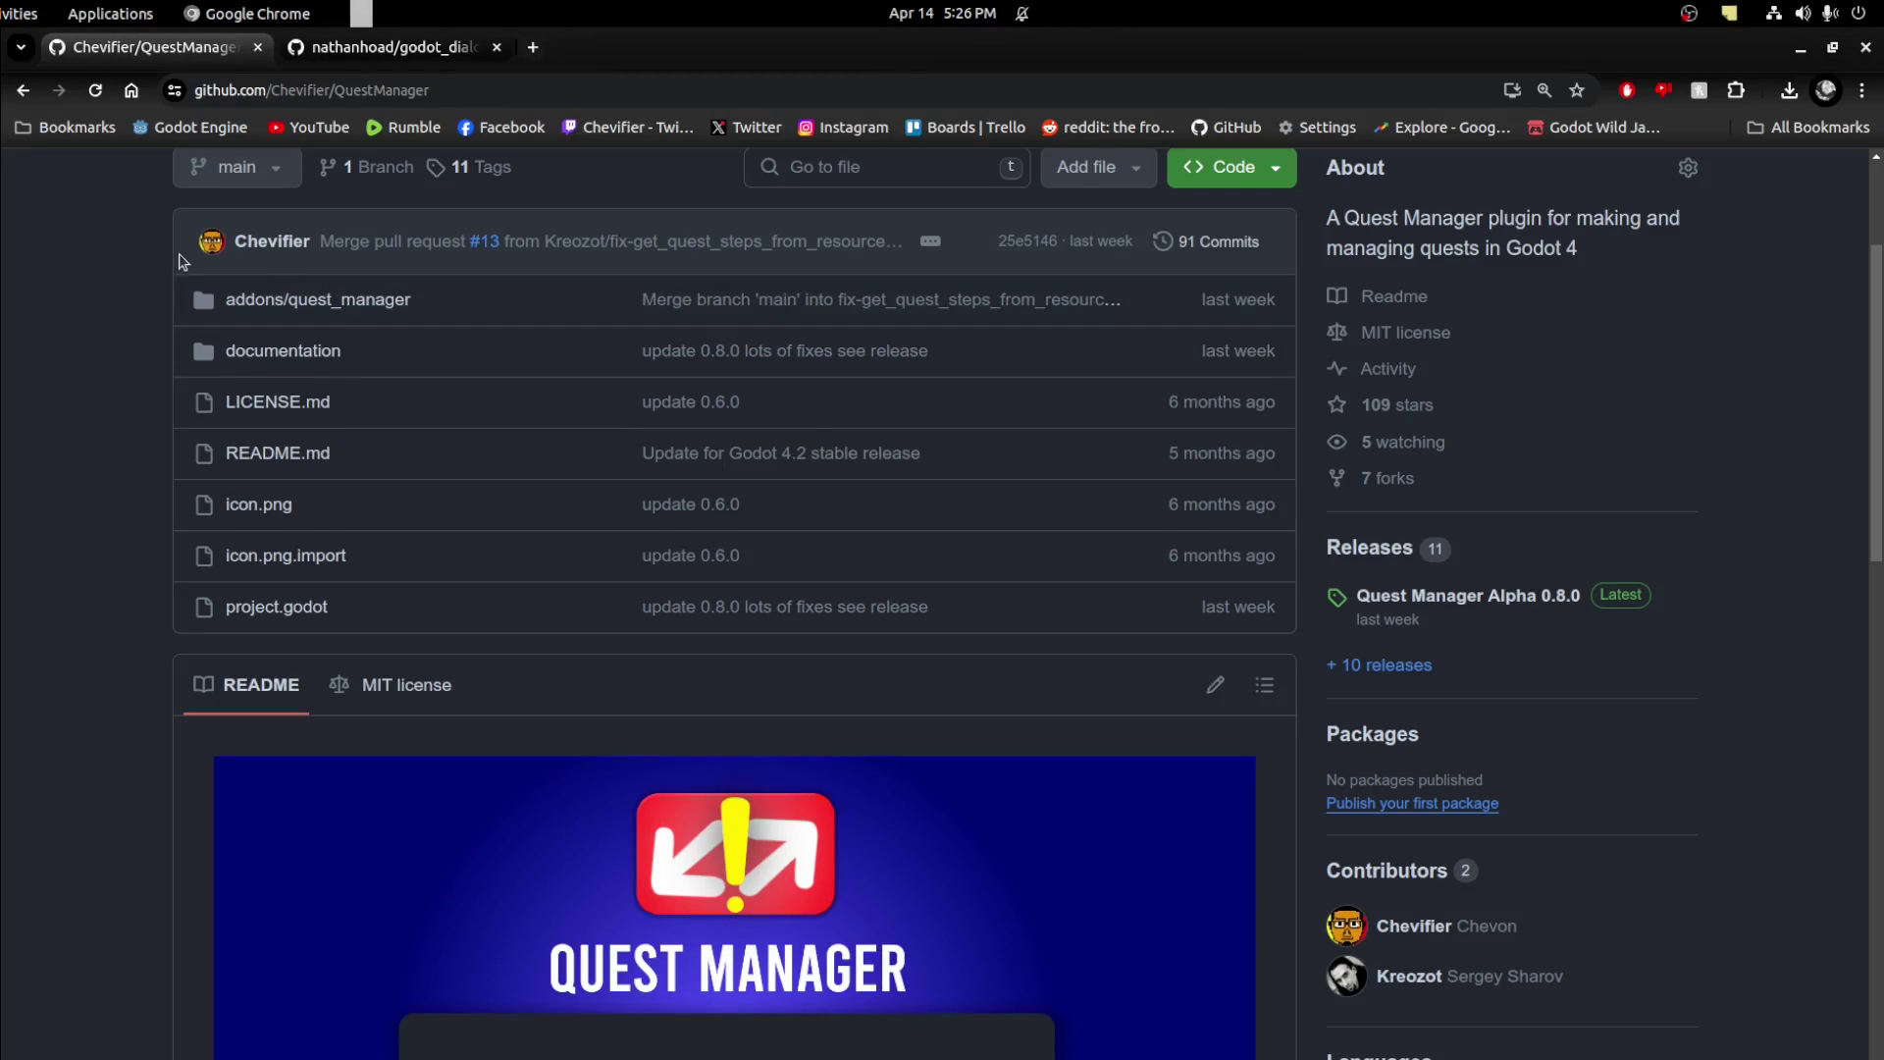
{"action": "mouse_move", "coordinate": [437, 247]}
{"action": "left_click", "coordinate": [1446, 602]}
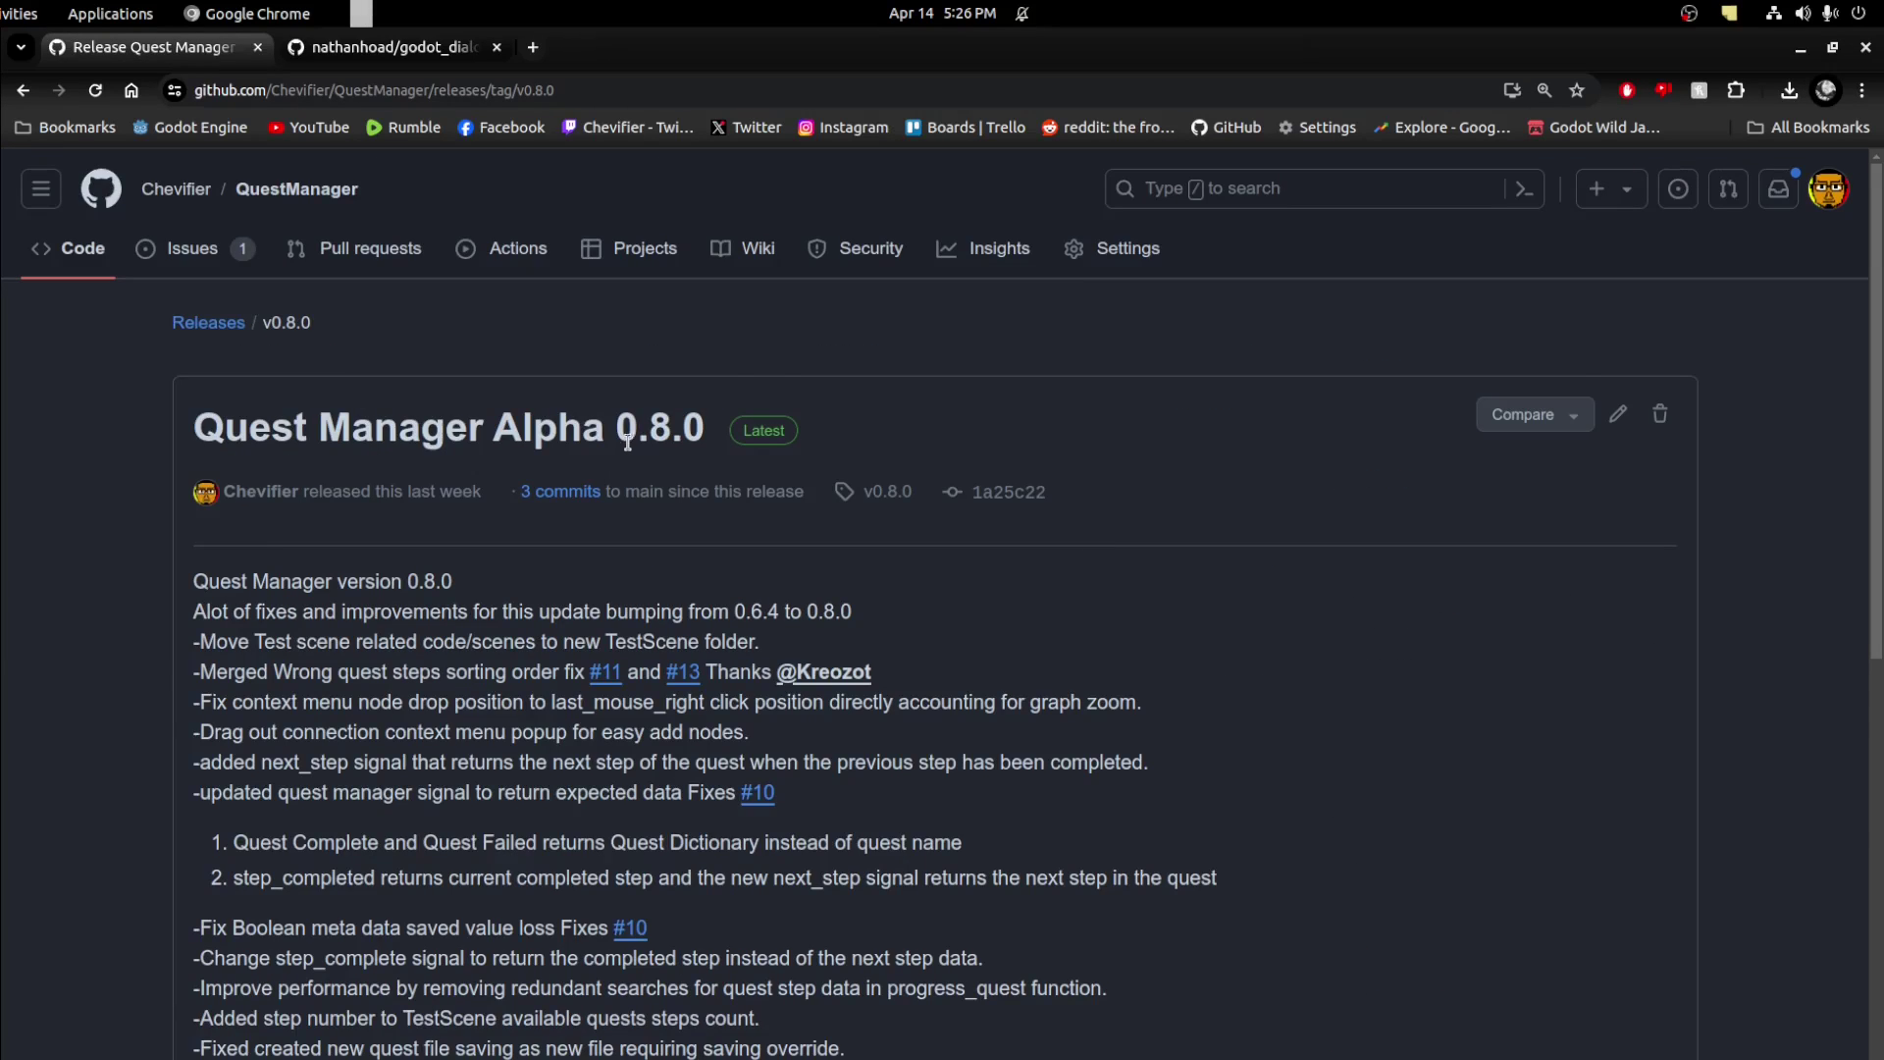
{"action": "scroll", "coordinate": [628, 441], "scroll_direction": "down", "scroll_amount": 10}
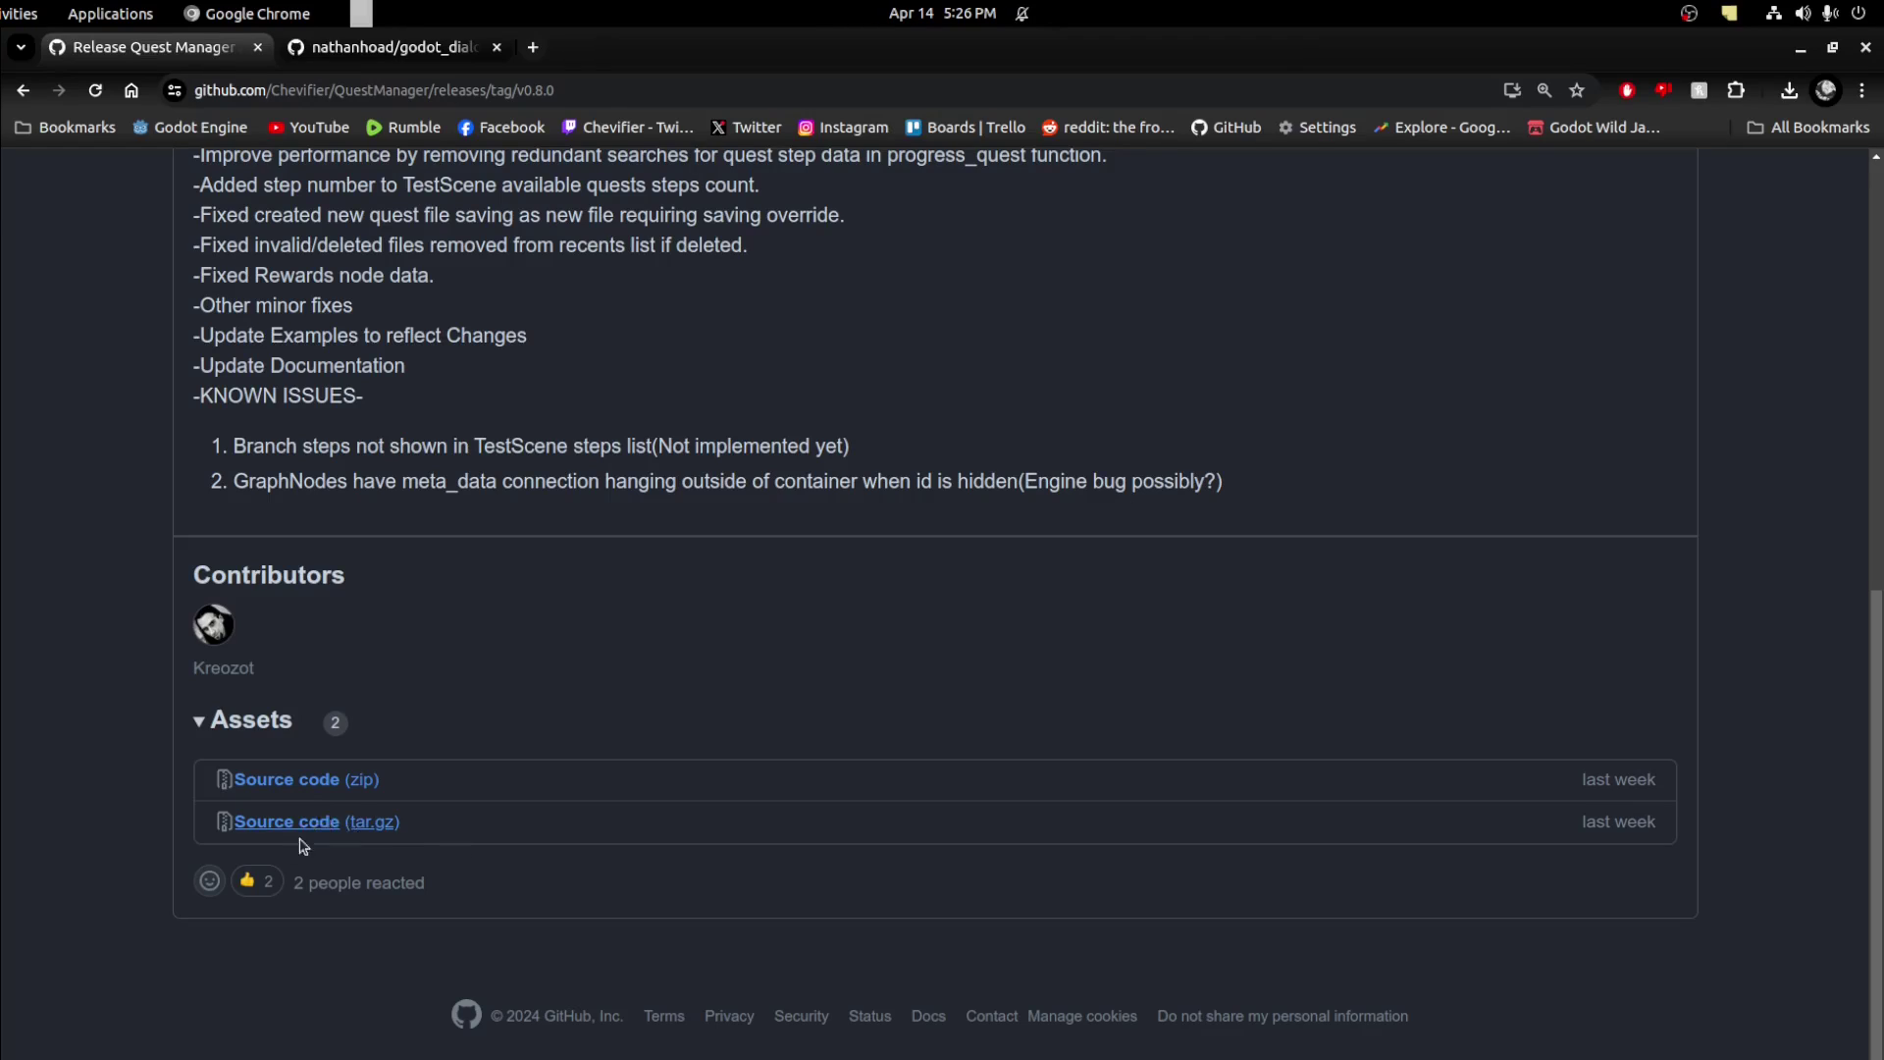
{"action": "left_click", "coordinate": [368, 822]}
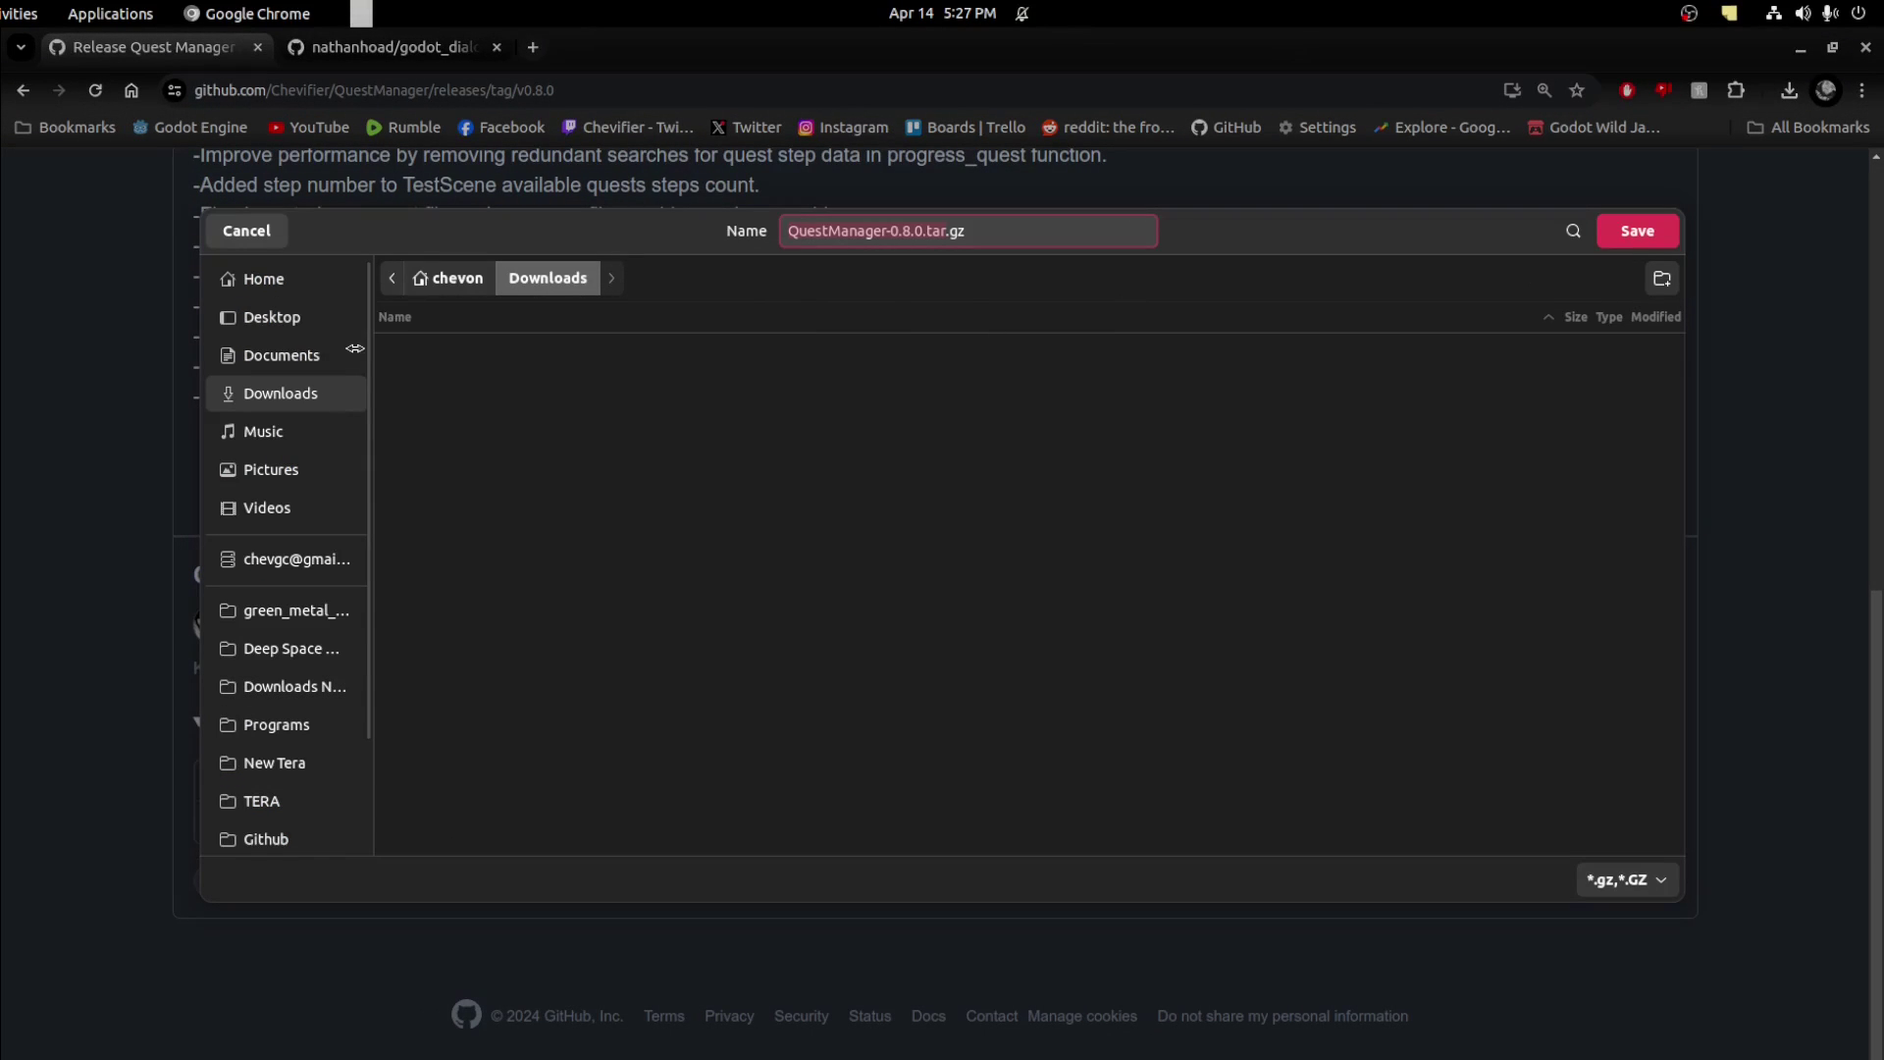
{"action": "left_click", "coordinate": [1637, 232]}
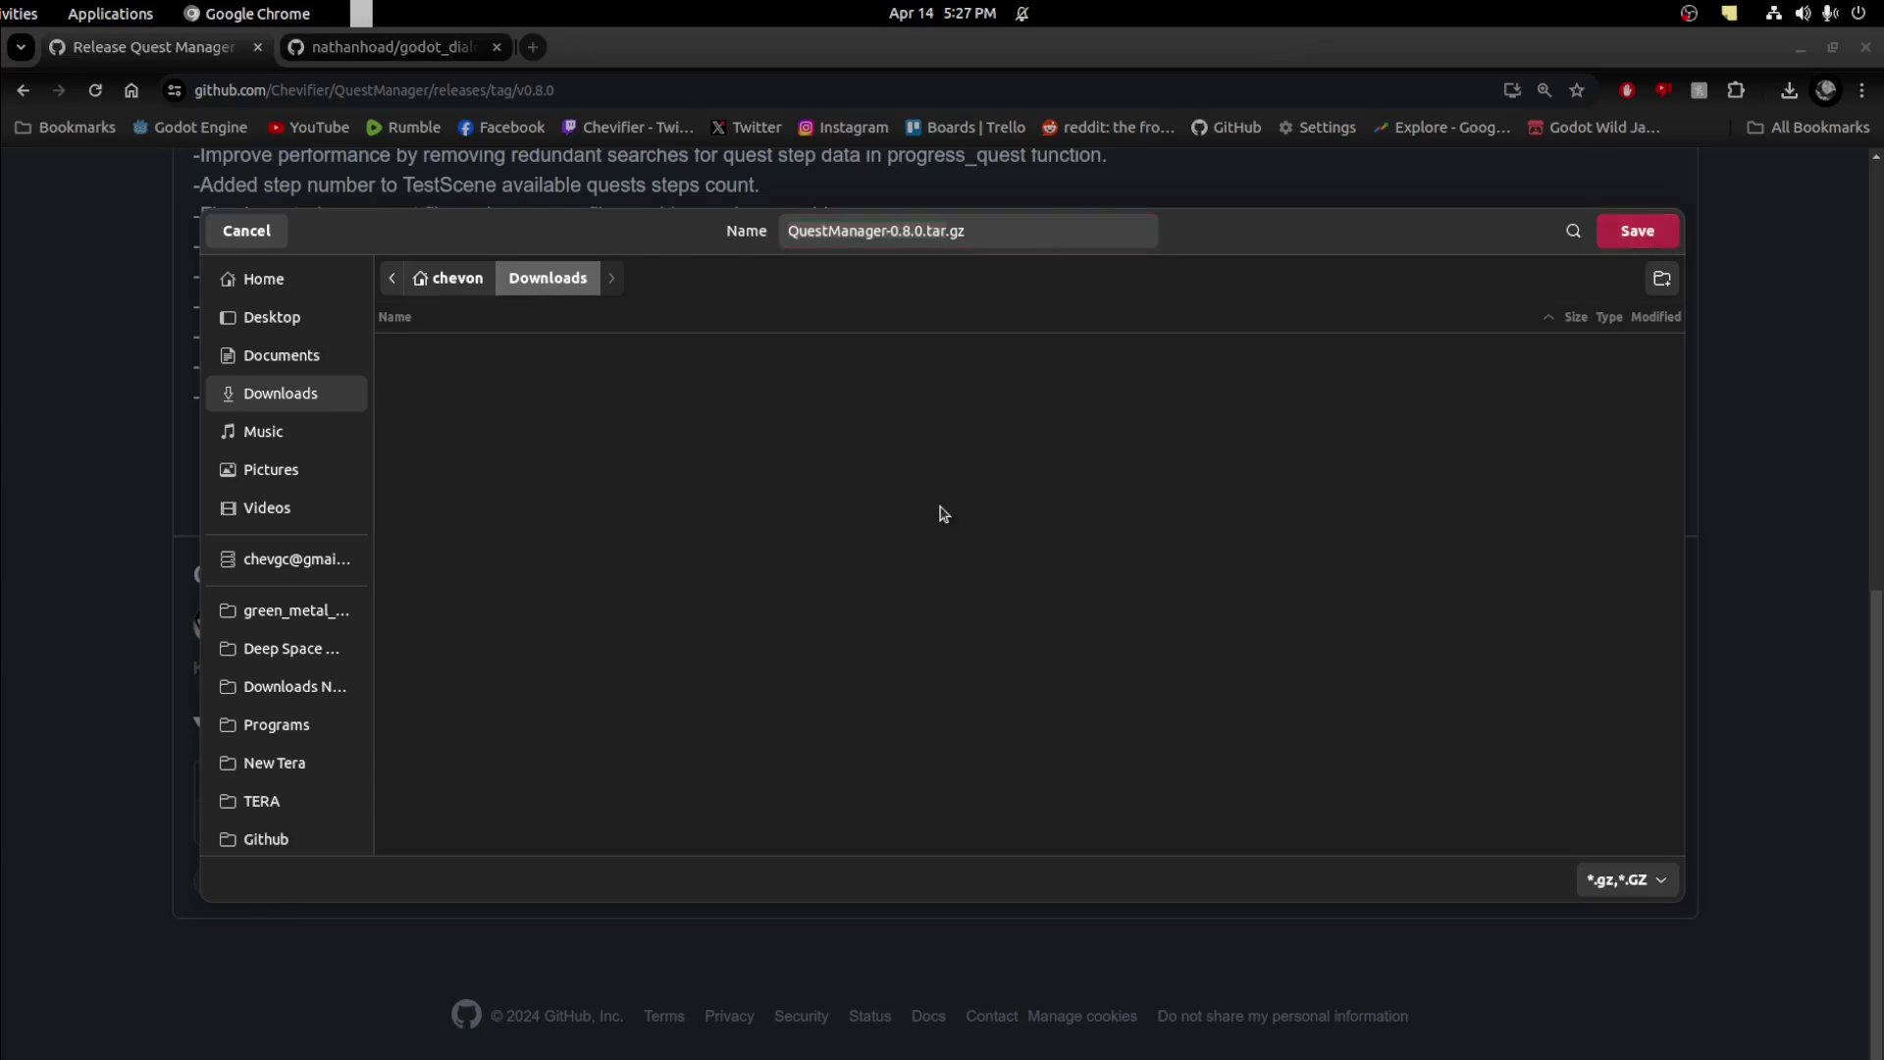
Open the downloaded archive and extract its QuestManager-0.8.0 folder into Downloads
{"action": "left_click", "coordinate": [1773, 144]}
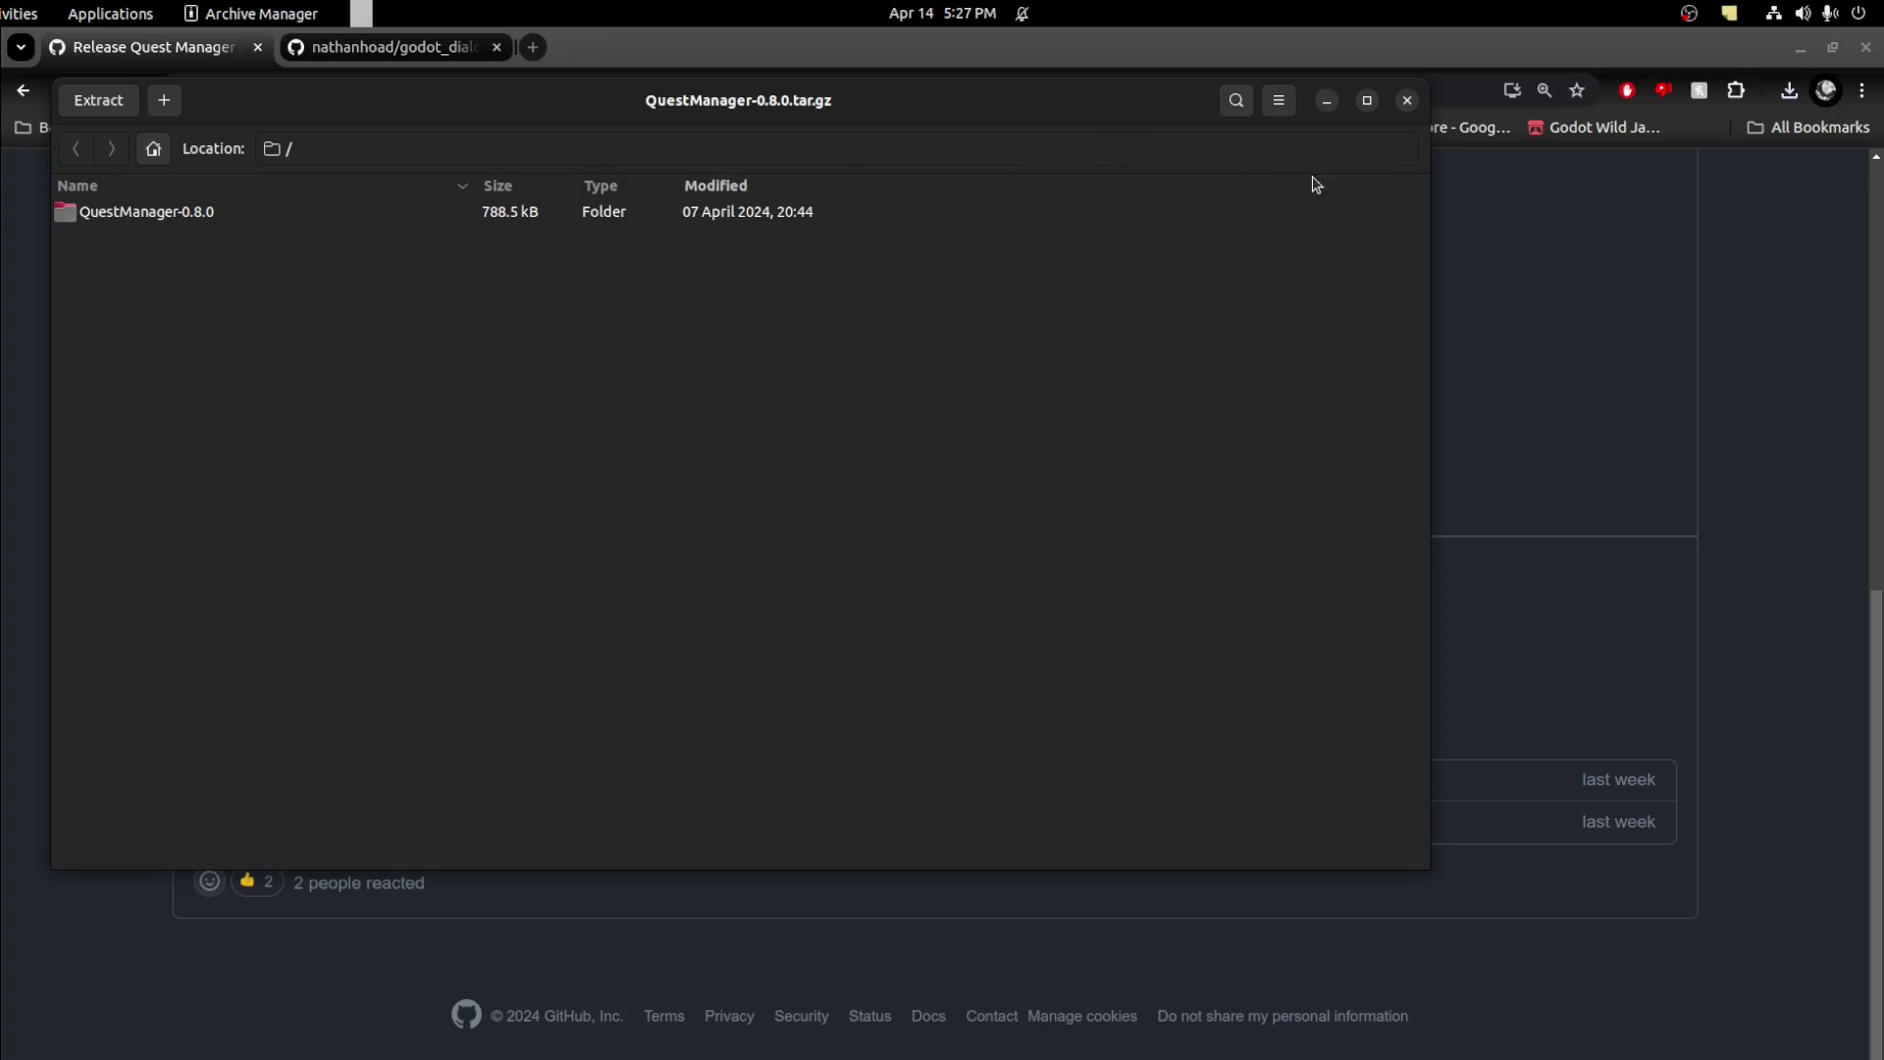
{"action": "left_click", "coordinate": [153, 218]}
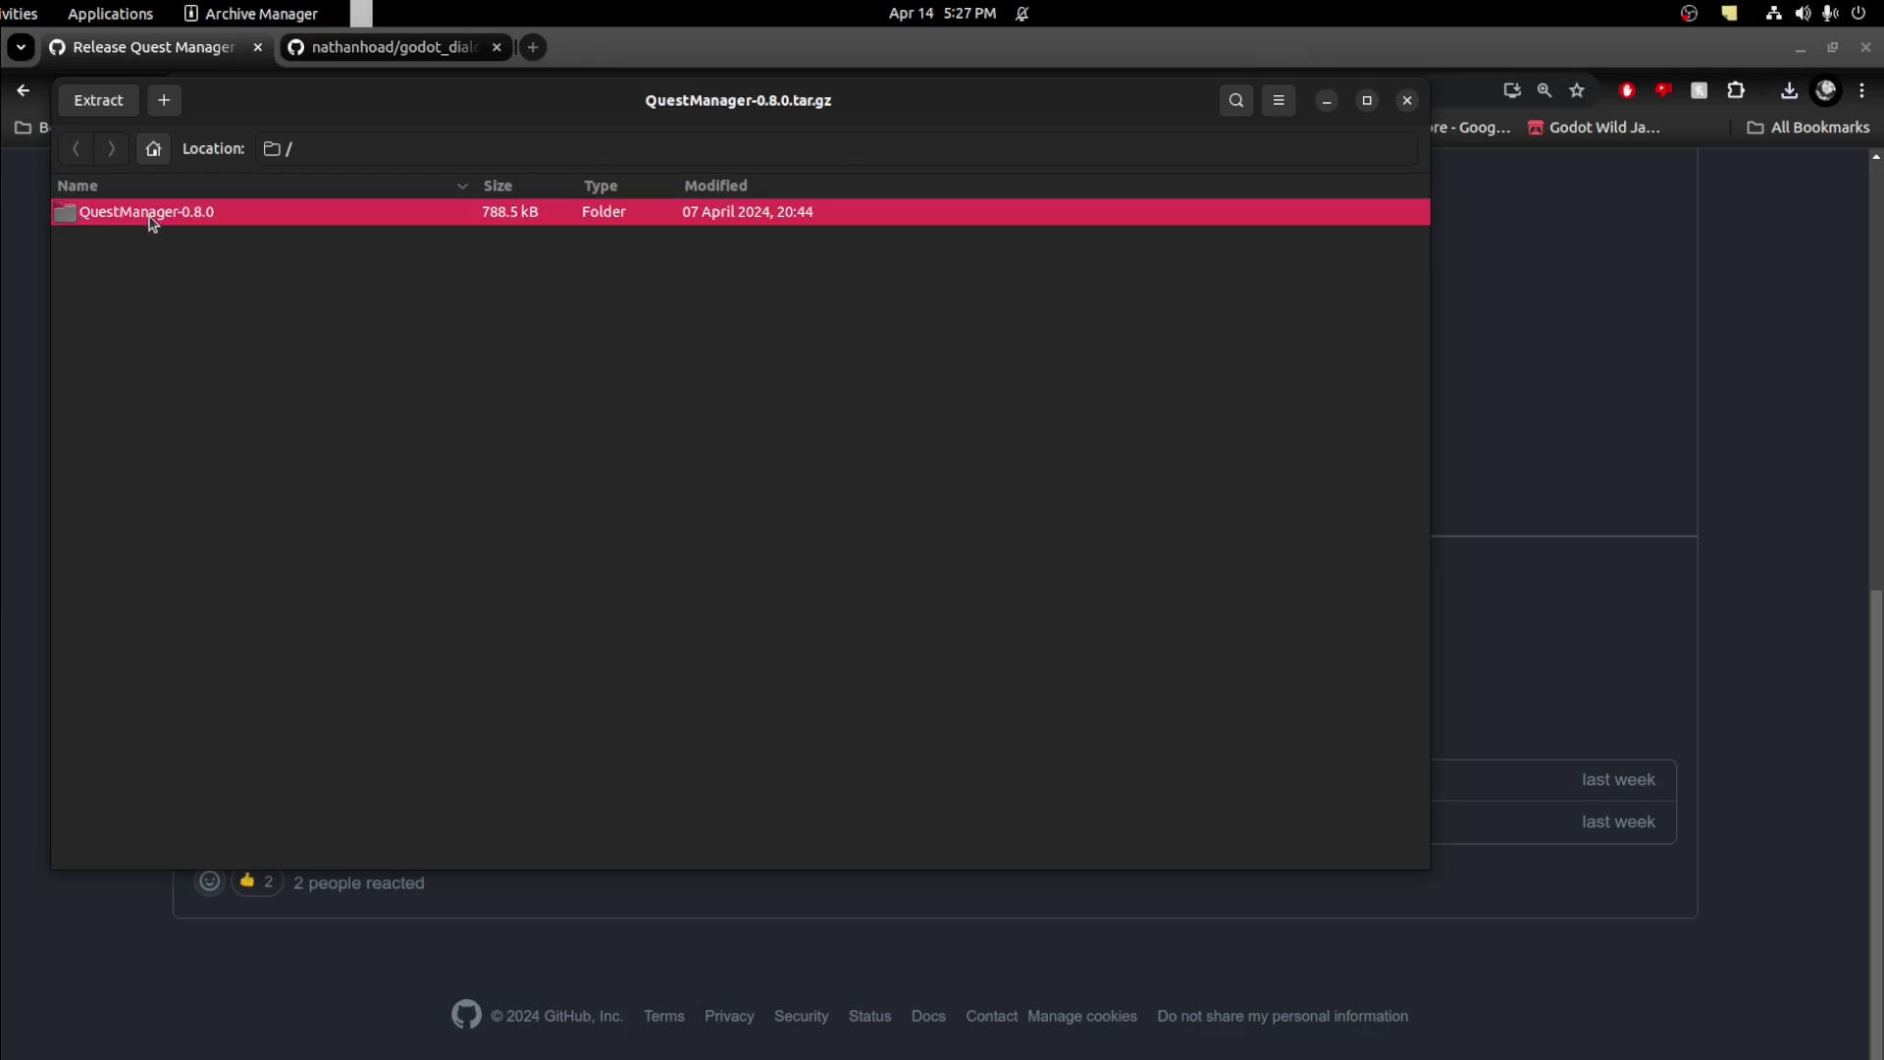
{"action": "left_click", "coordinate": [106, 104]}
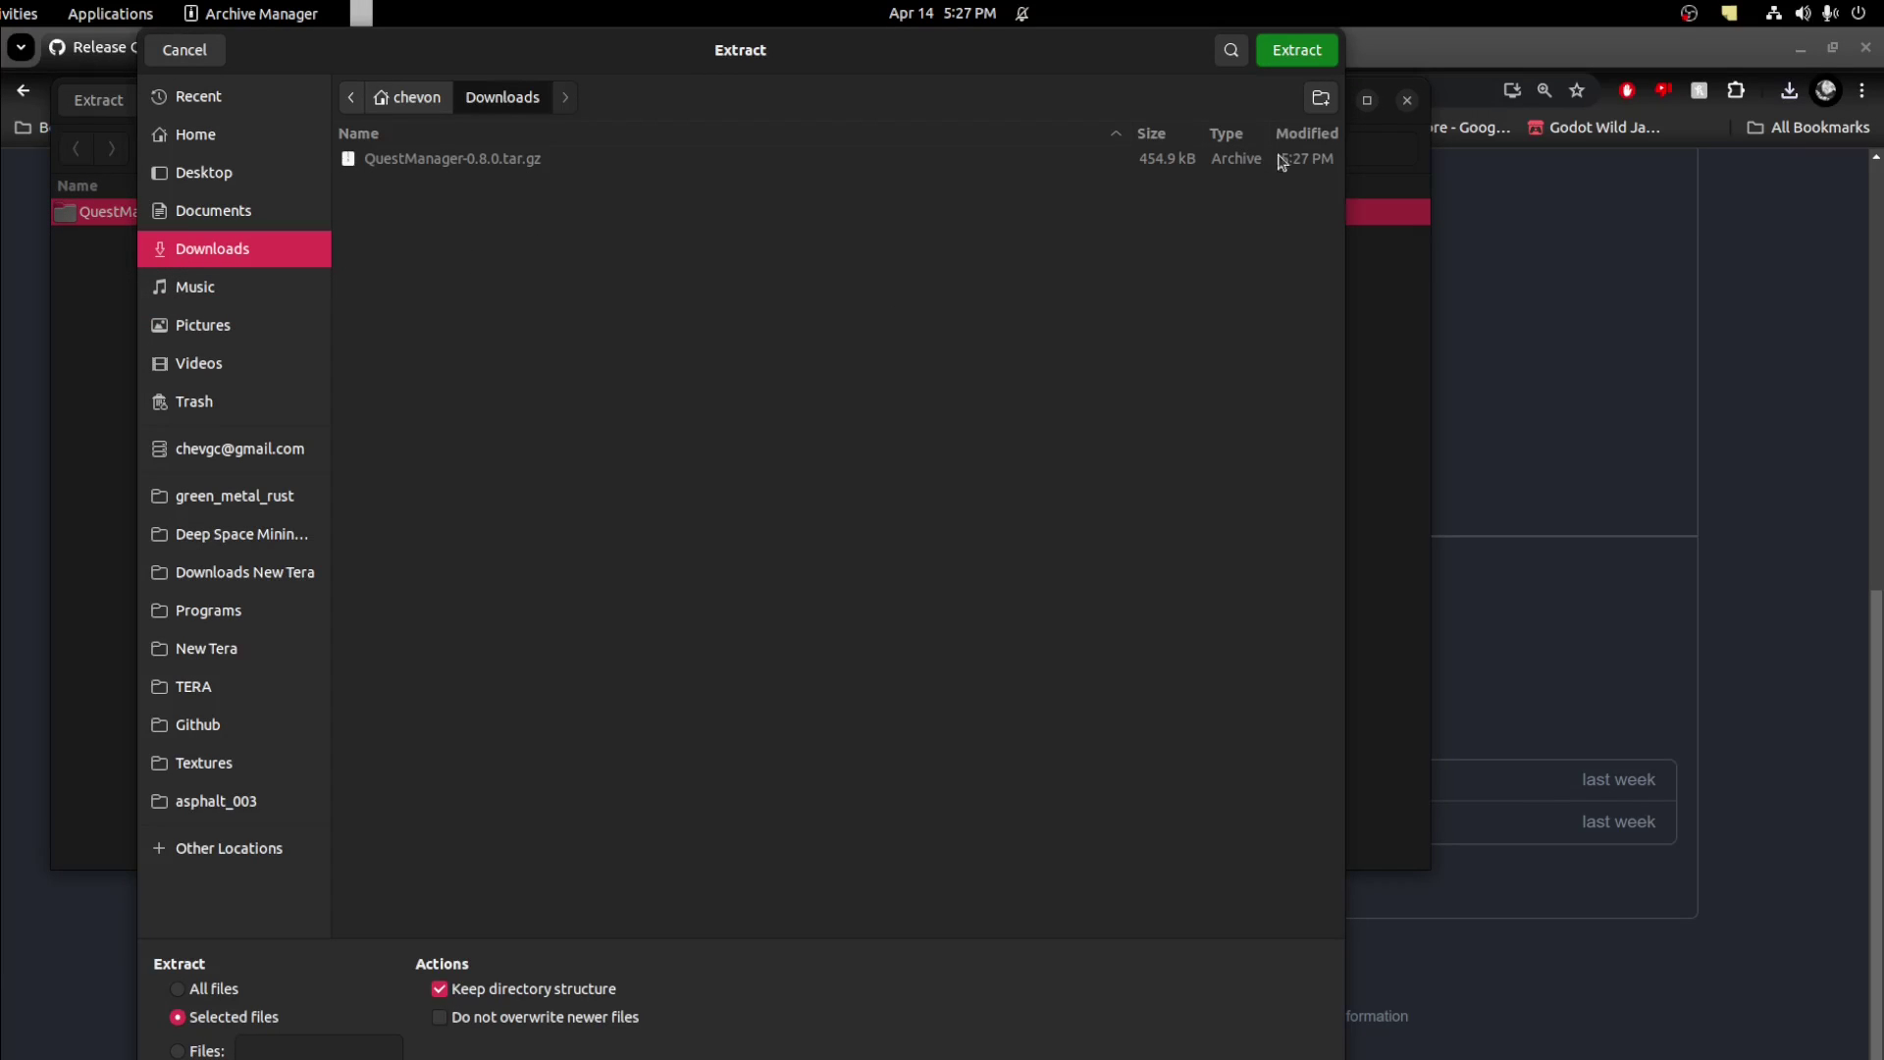
{"action": "left_click", "coordinate": [1301, 54]}
Show the extracted QuestManager-0.8.0 files, check the contents of the addons folder and copy that folder
{"action": "left_click", "coordinate": [777, 505]}
{"action": "left_click", "coordinate": [546, 416]}
{"action": "double_click", "coordinate": [357, 251]}
{"action": "left_click", "coordinate": [343, 230]}
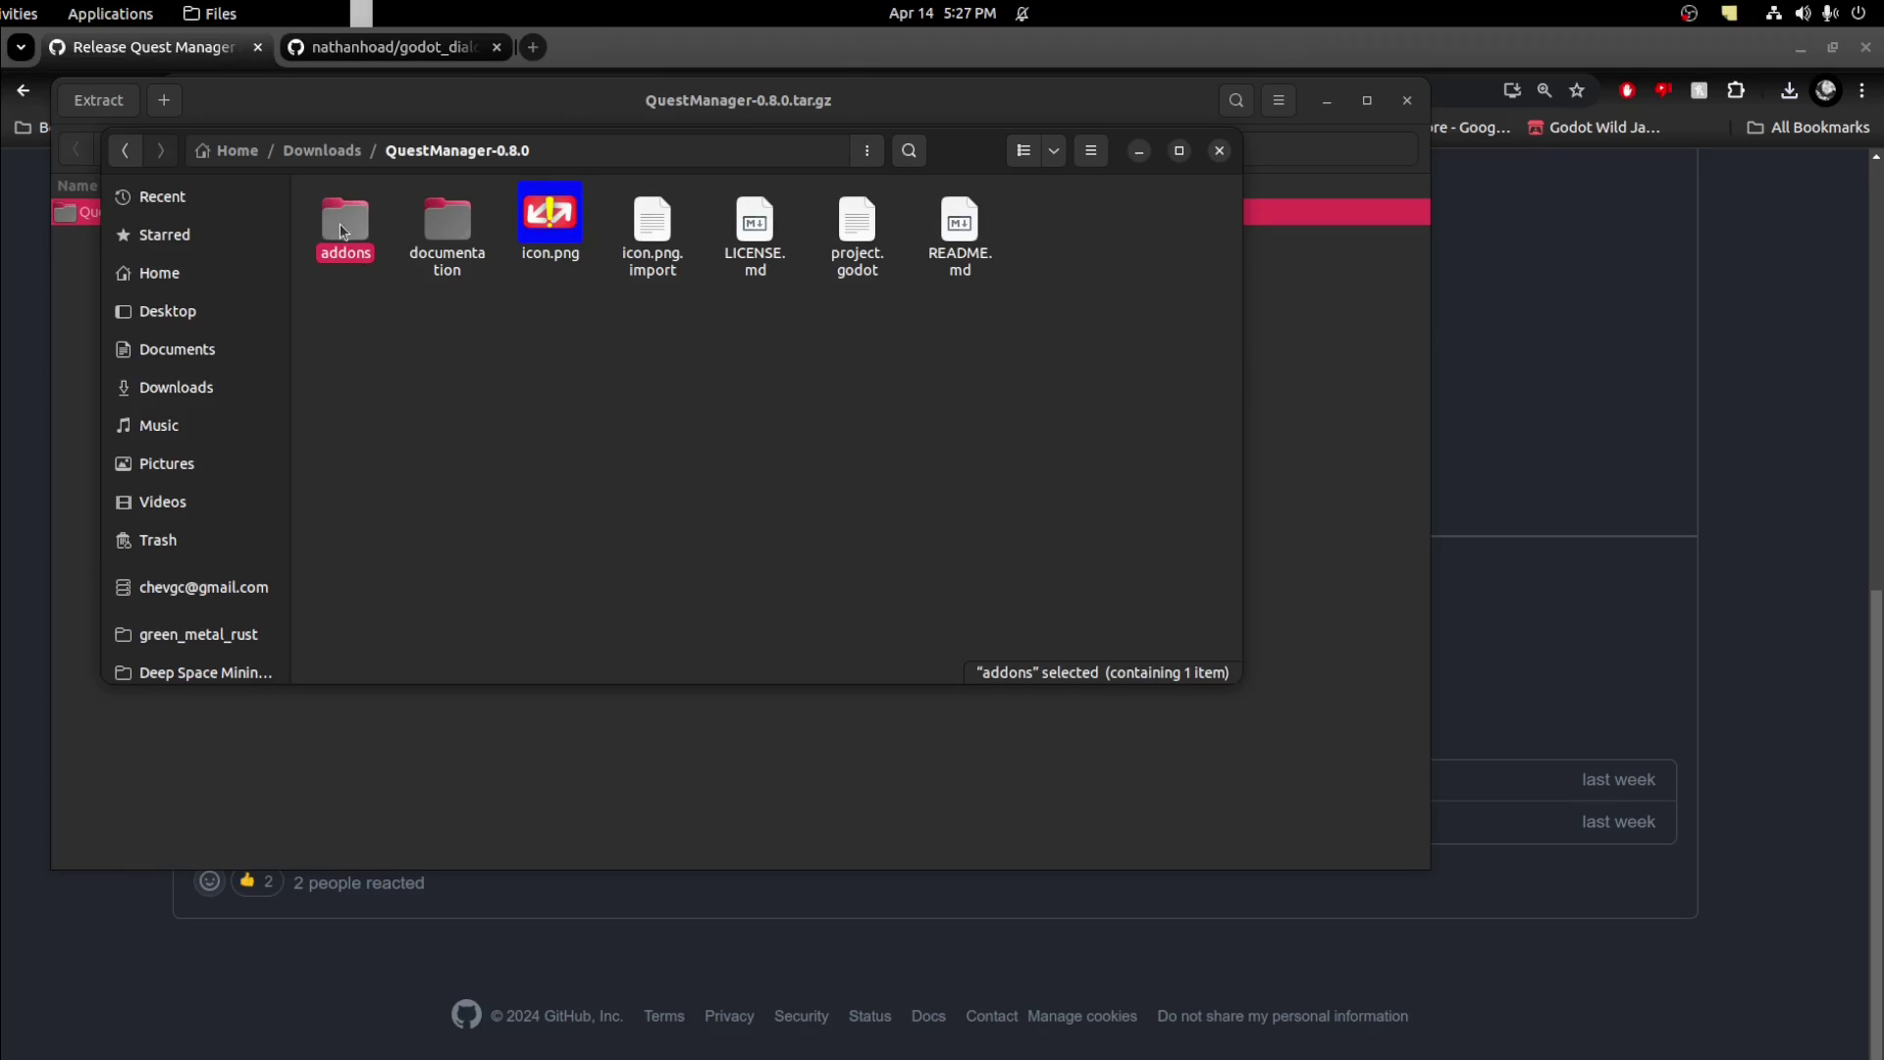
{"action": "double_click", "coordinate": [349, 253]}
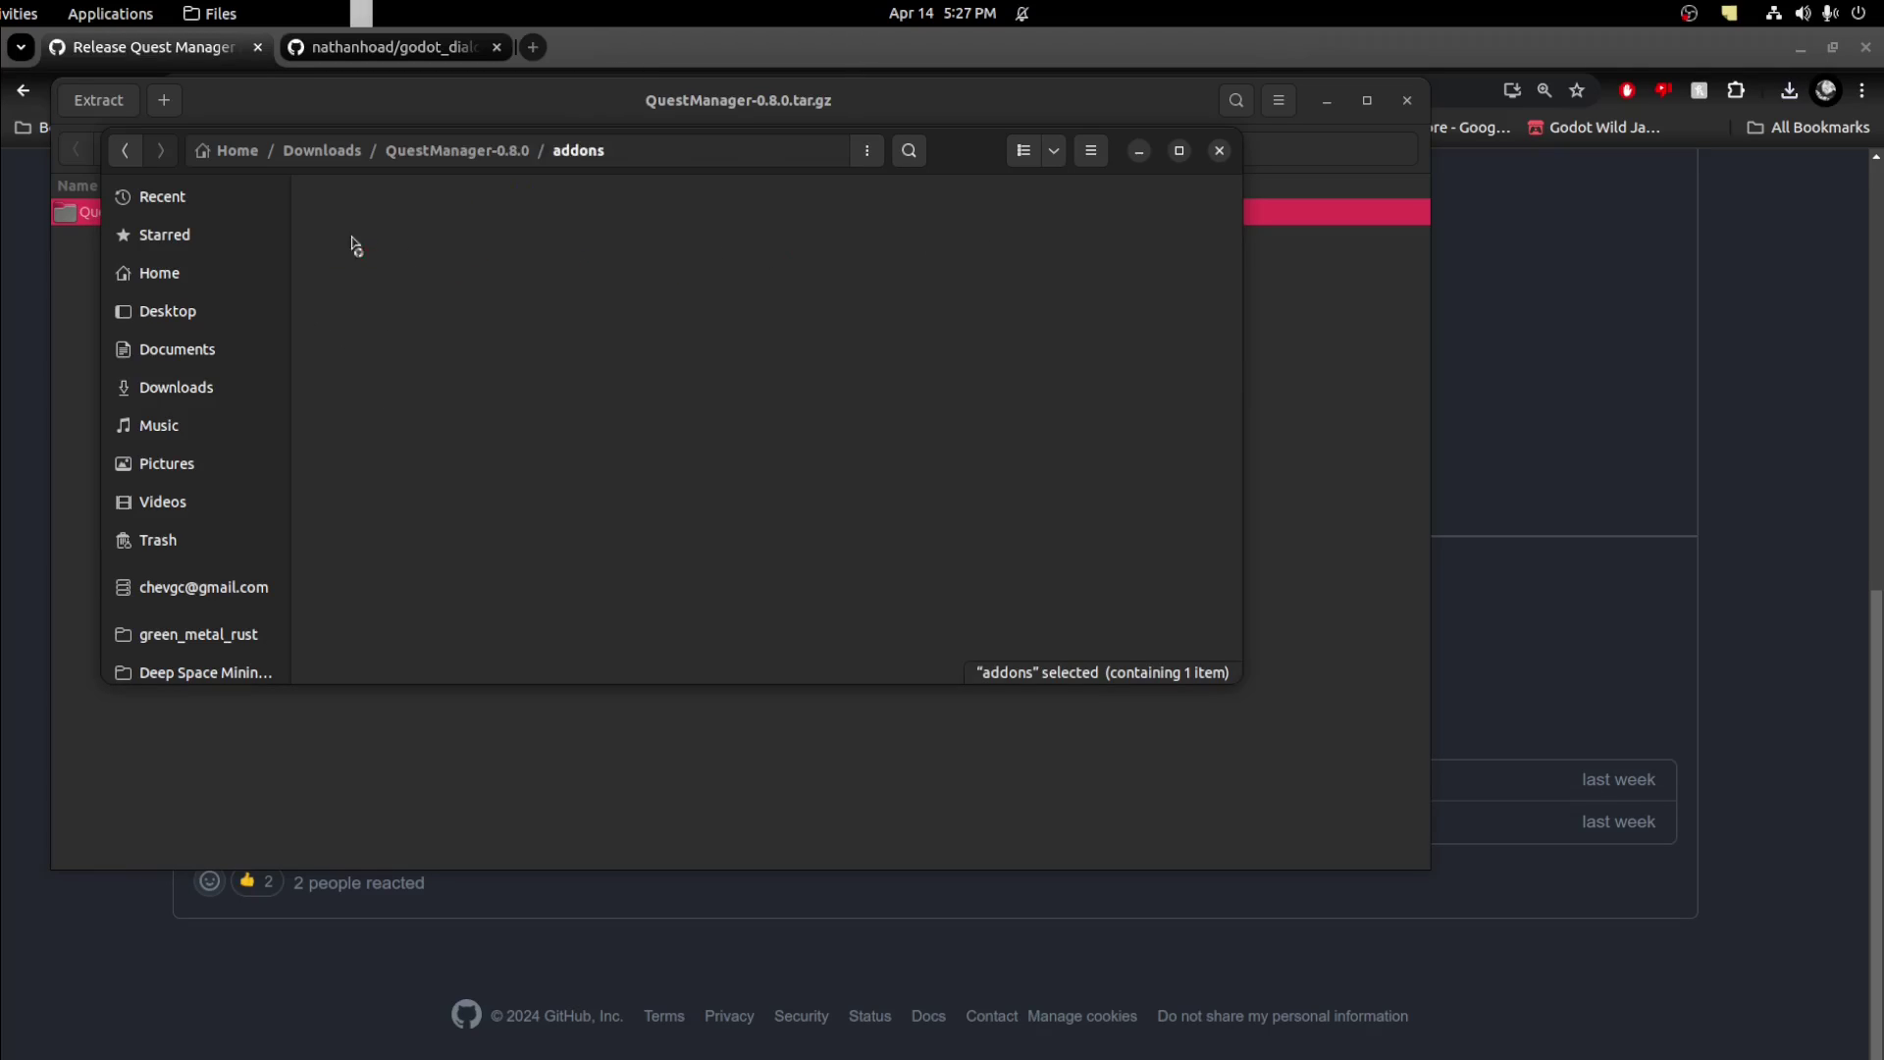
{"action": "left_click", "coordinate": [380, 246]}
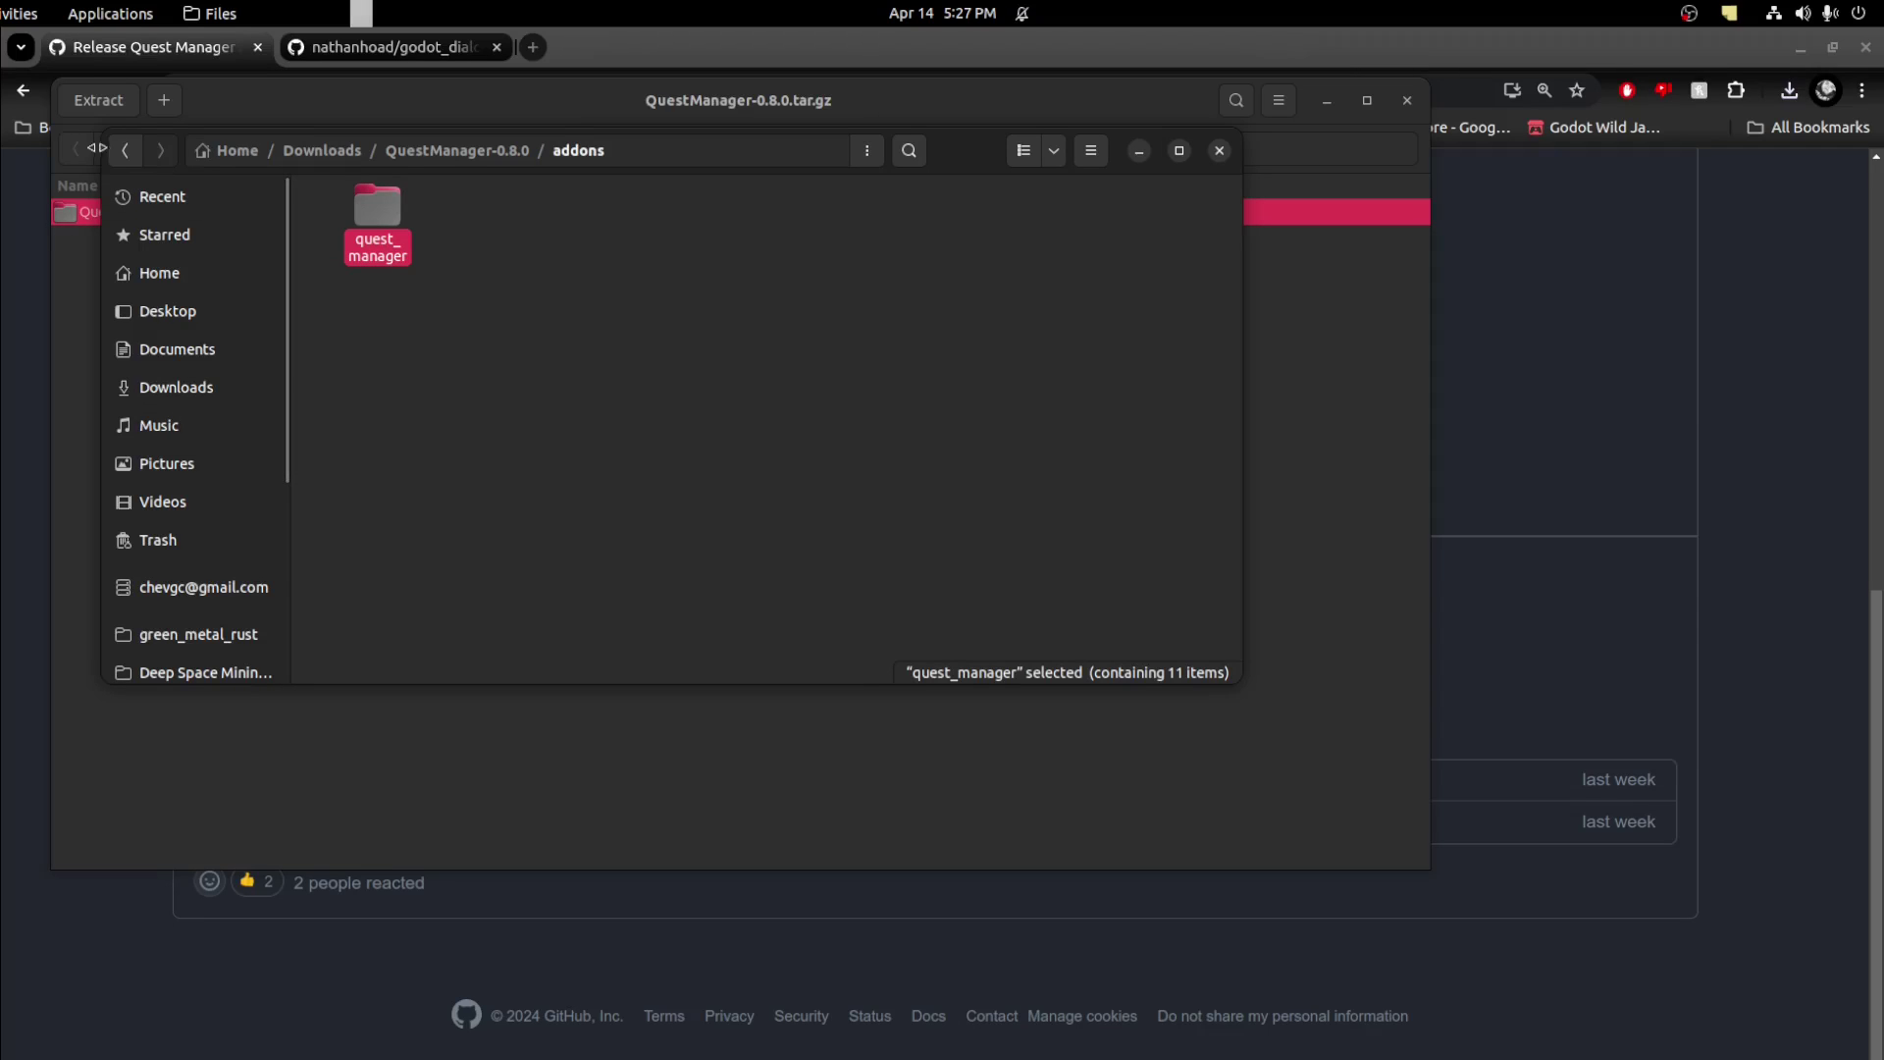
{"action": "left_click", "coordinate": [125, 150]}
{"action": "right_click", "coordinate": [353, 227]}
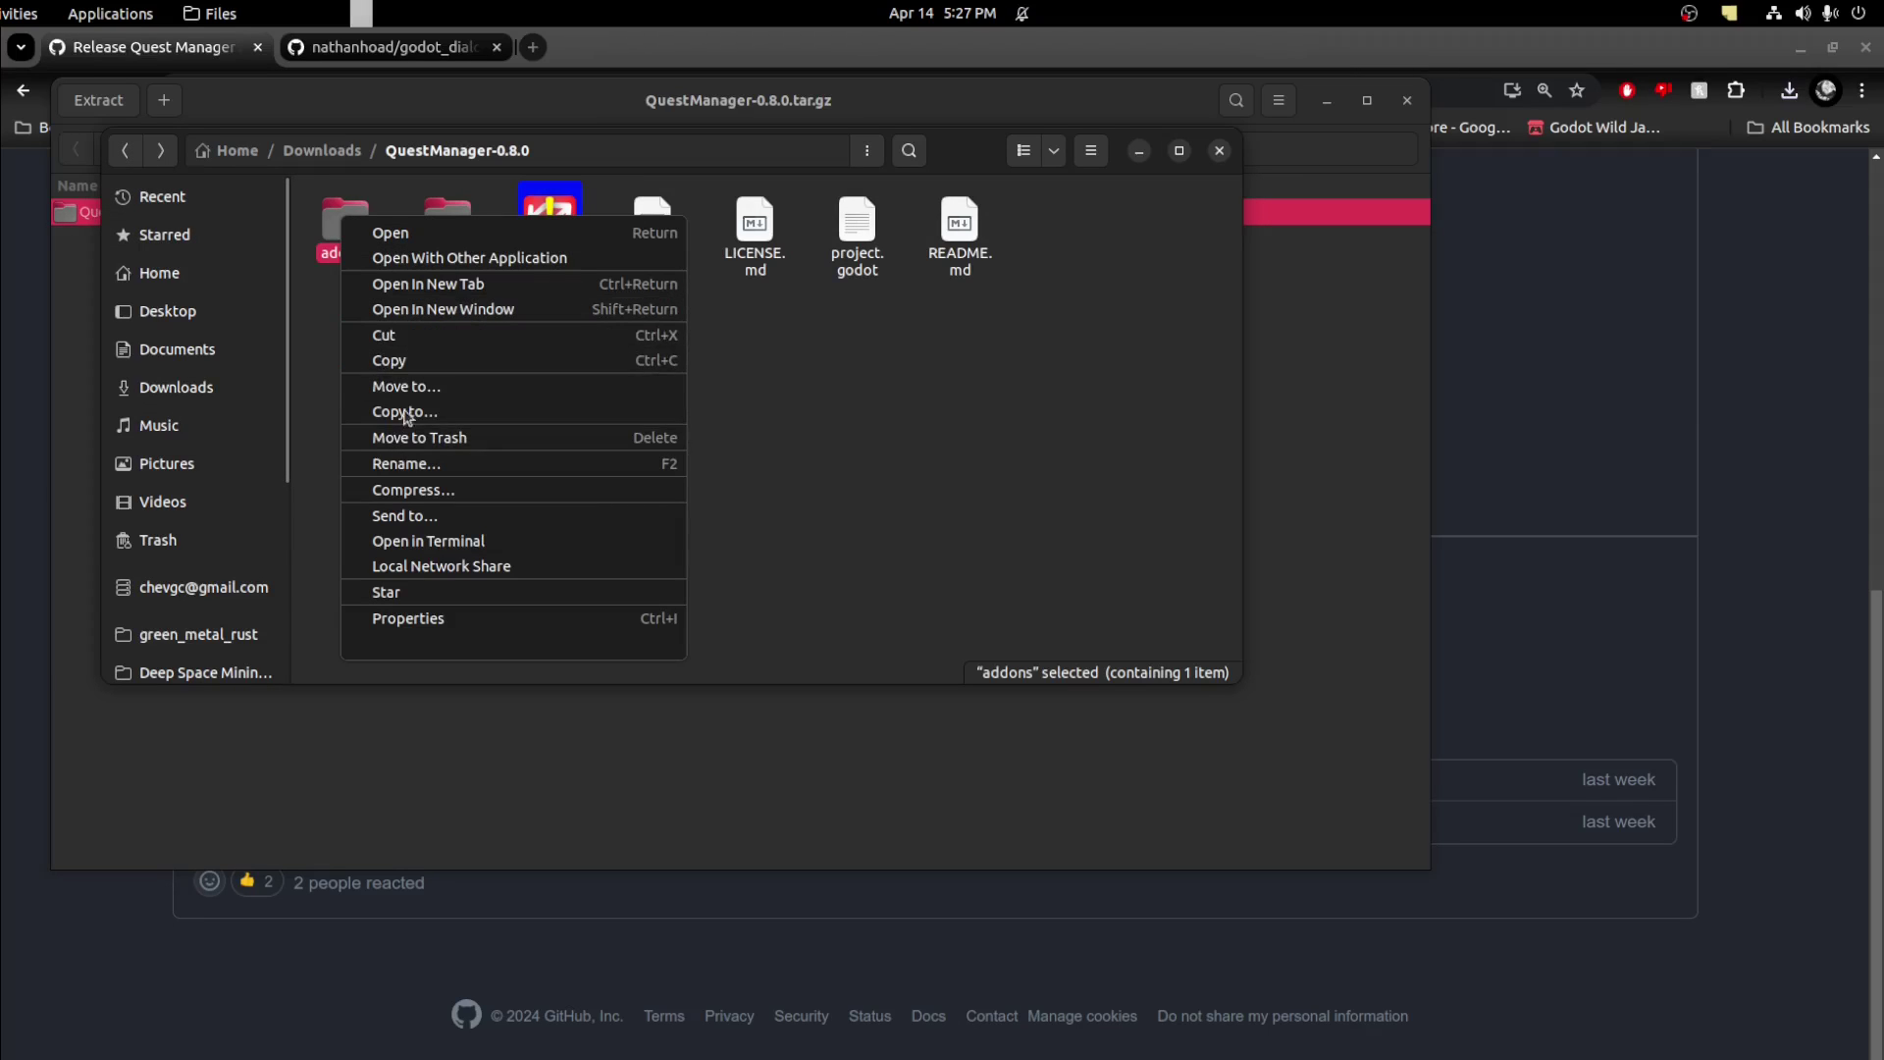
{"action": "left_click", "coordinate": [422, 365]}
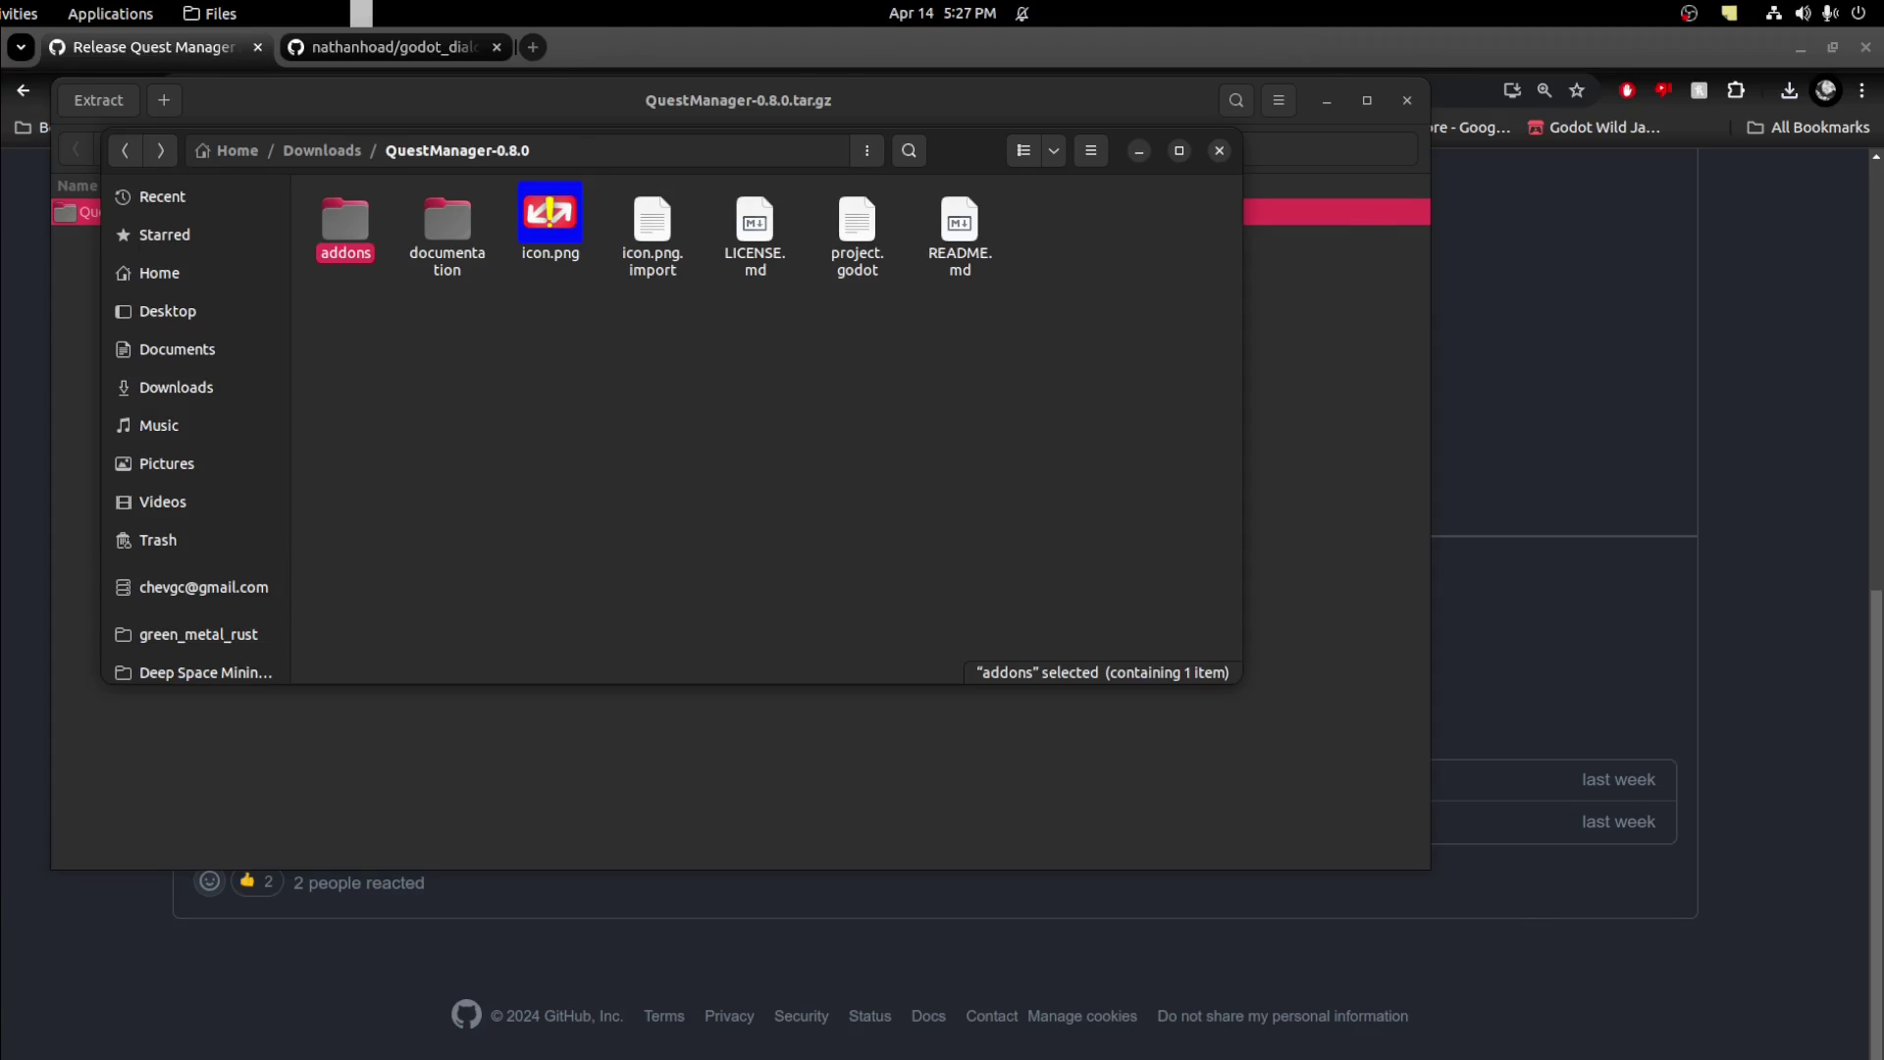
Switch to Godot, open the project's root folder in the file manager and paste the addons folder there
{"action": "key", "text": "alt+Tab"}
{"action": "right_click", "coordinate": [257, 751]}
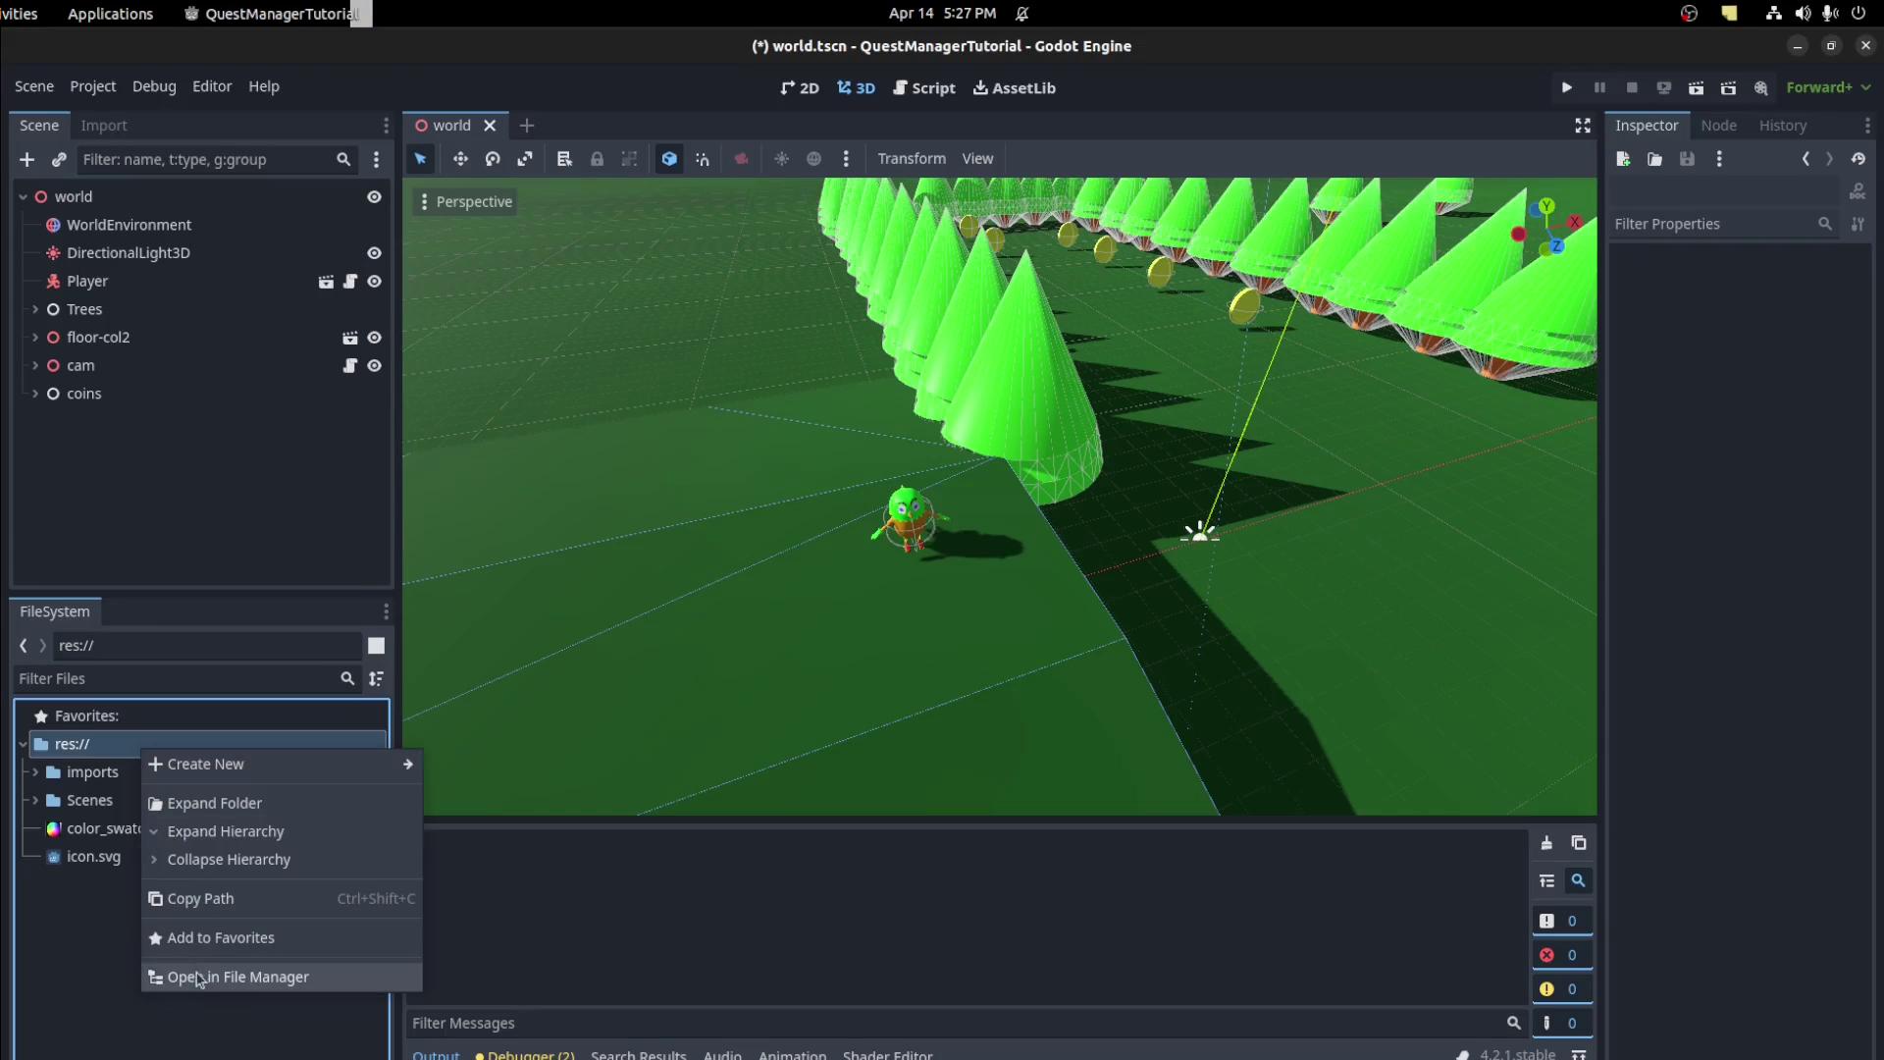
{"action": "left_click", "coordinate": [201, 977]}
{"action": "right_click", "coordinate": [874, 534]}
{"action": "left_click", "coordinate": [922, 600]}
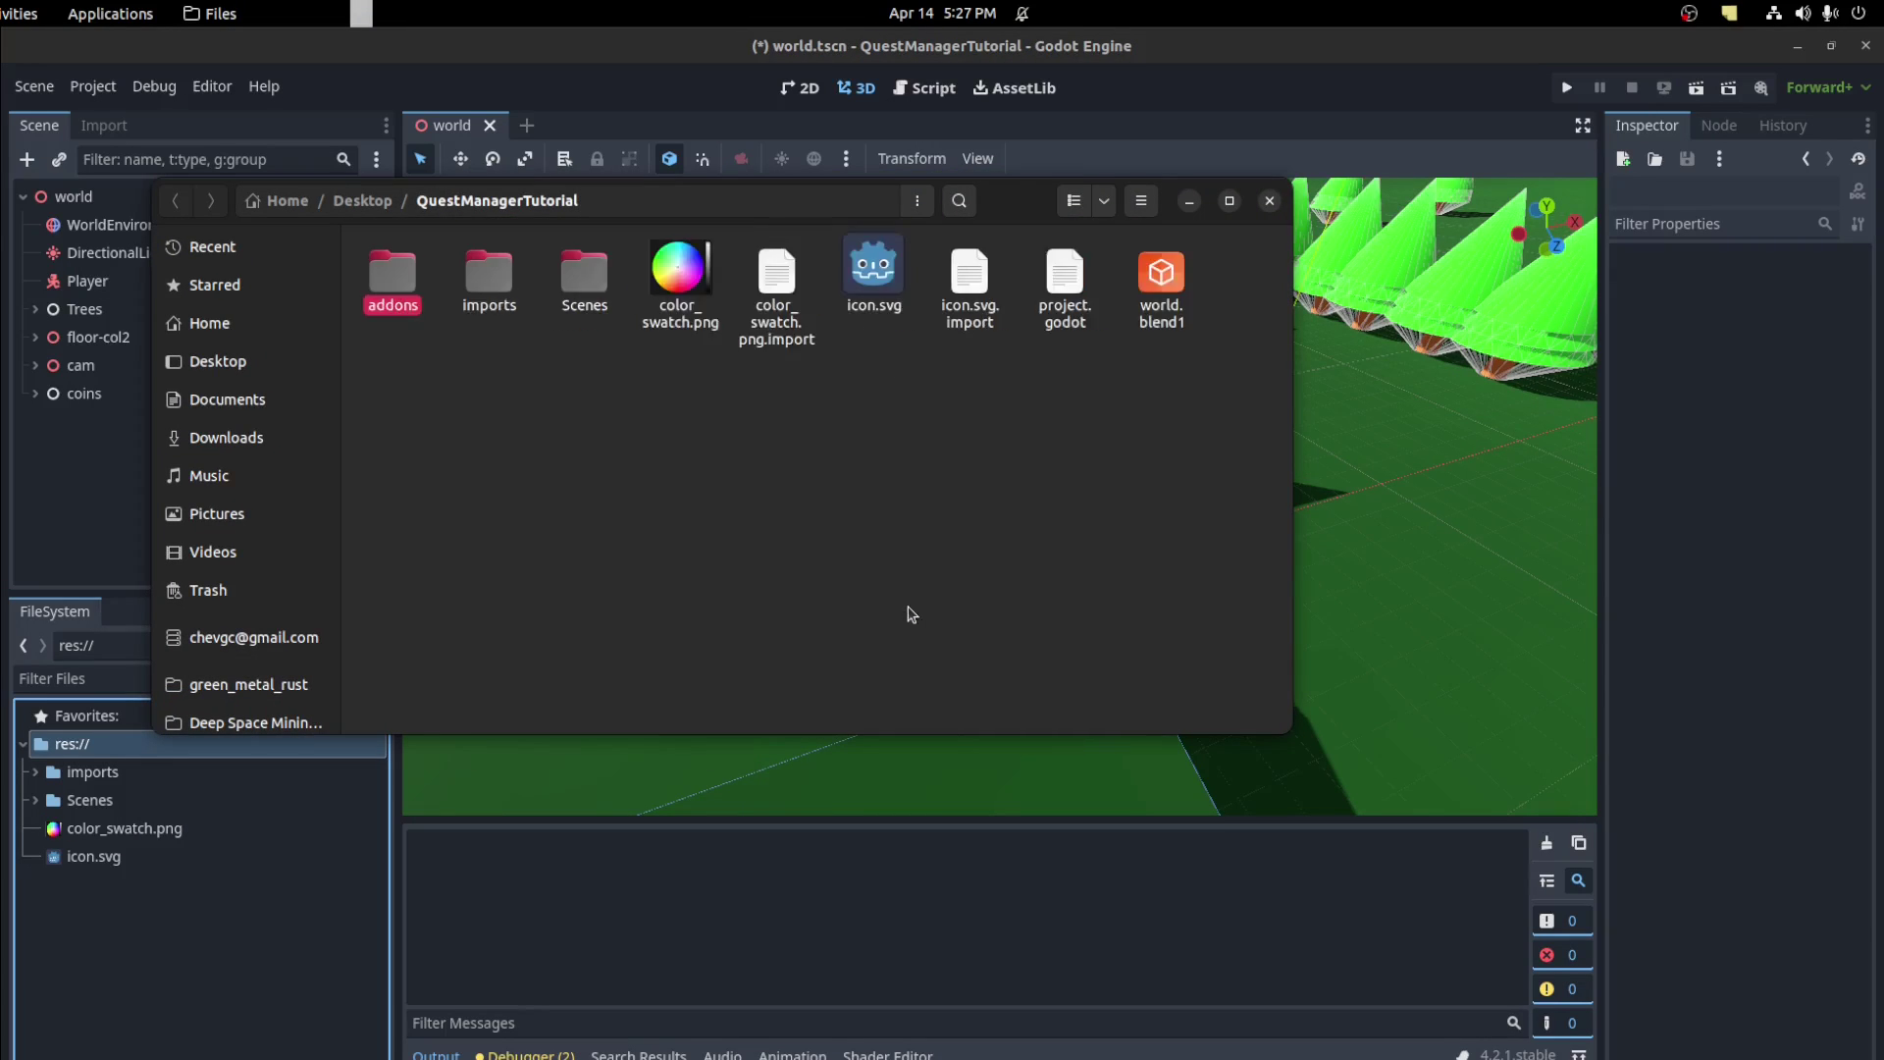
{"action": "left_click", "coordinate": [1268, 201]}
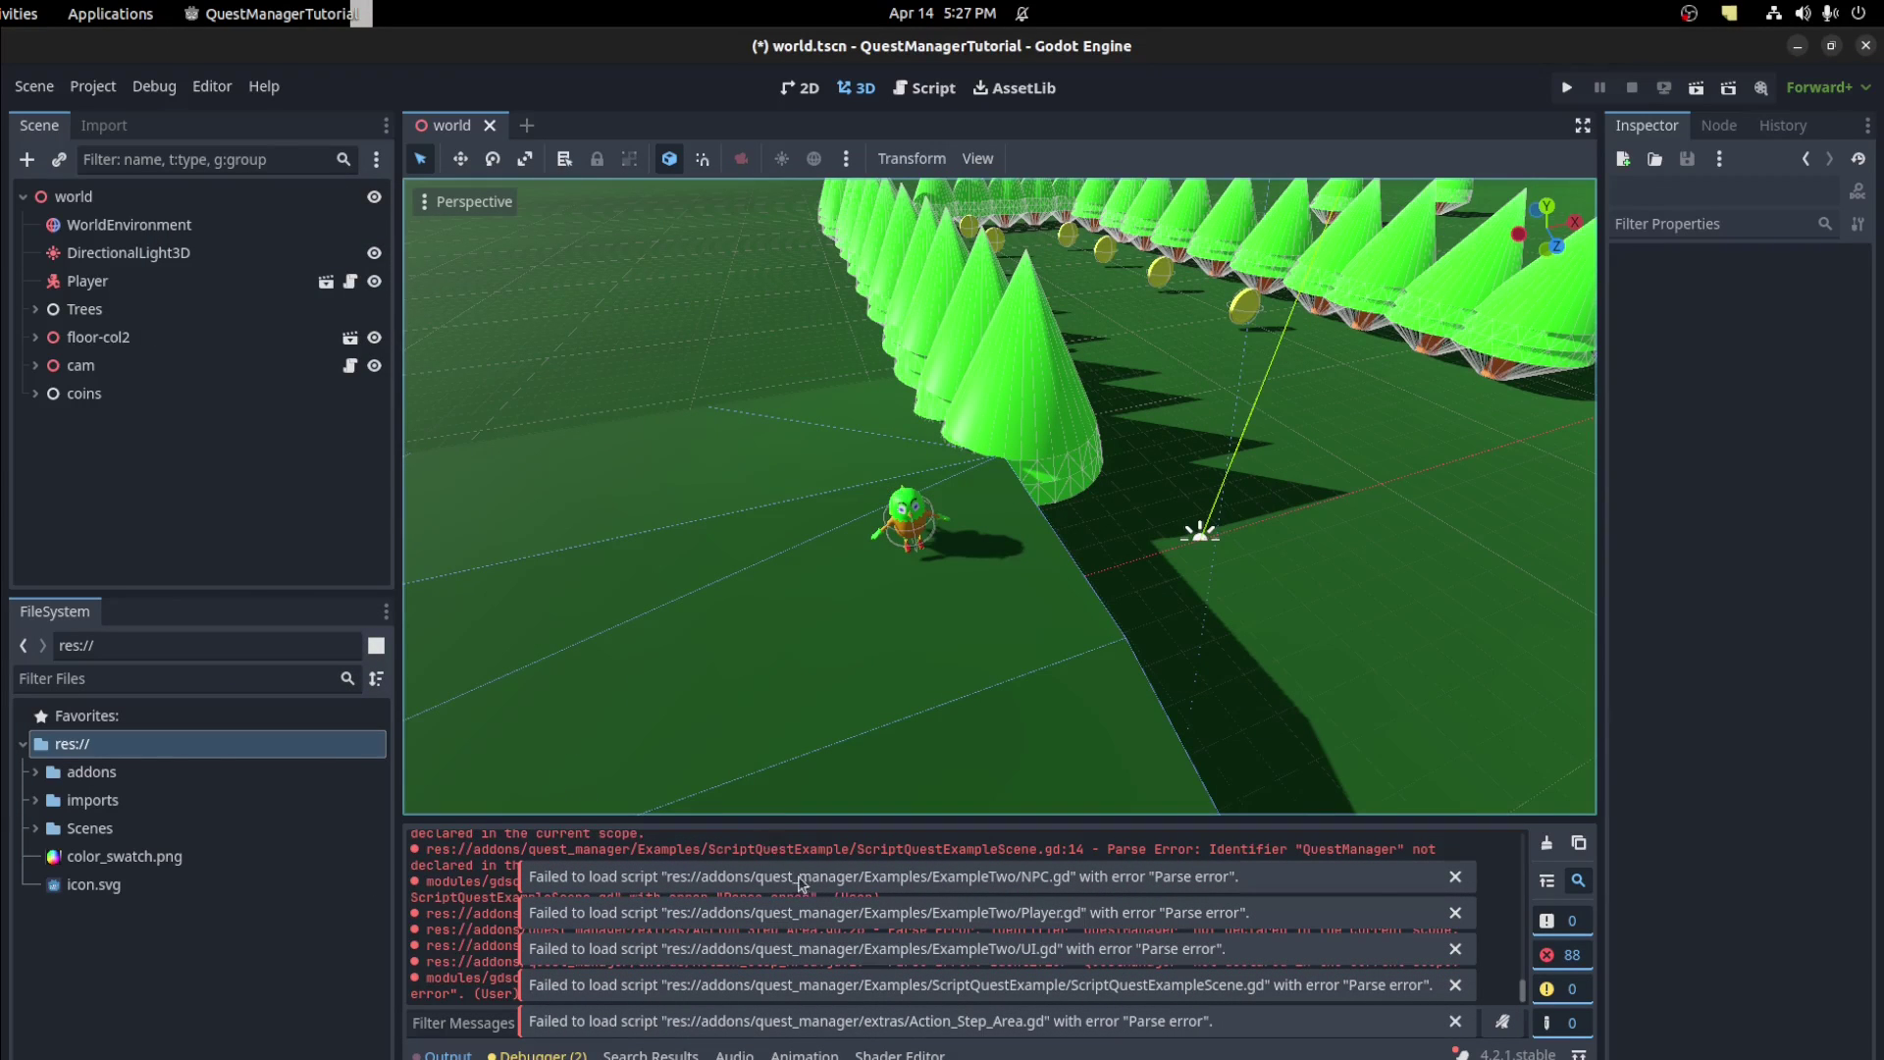
Dismiss all script load error notifications and clear the output log
{"action": "left_click", "coordinate": [1455, 876]}
{"action": "left_click", "coordinate": [1455, 912]}
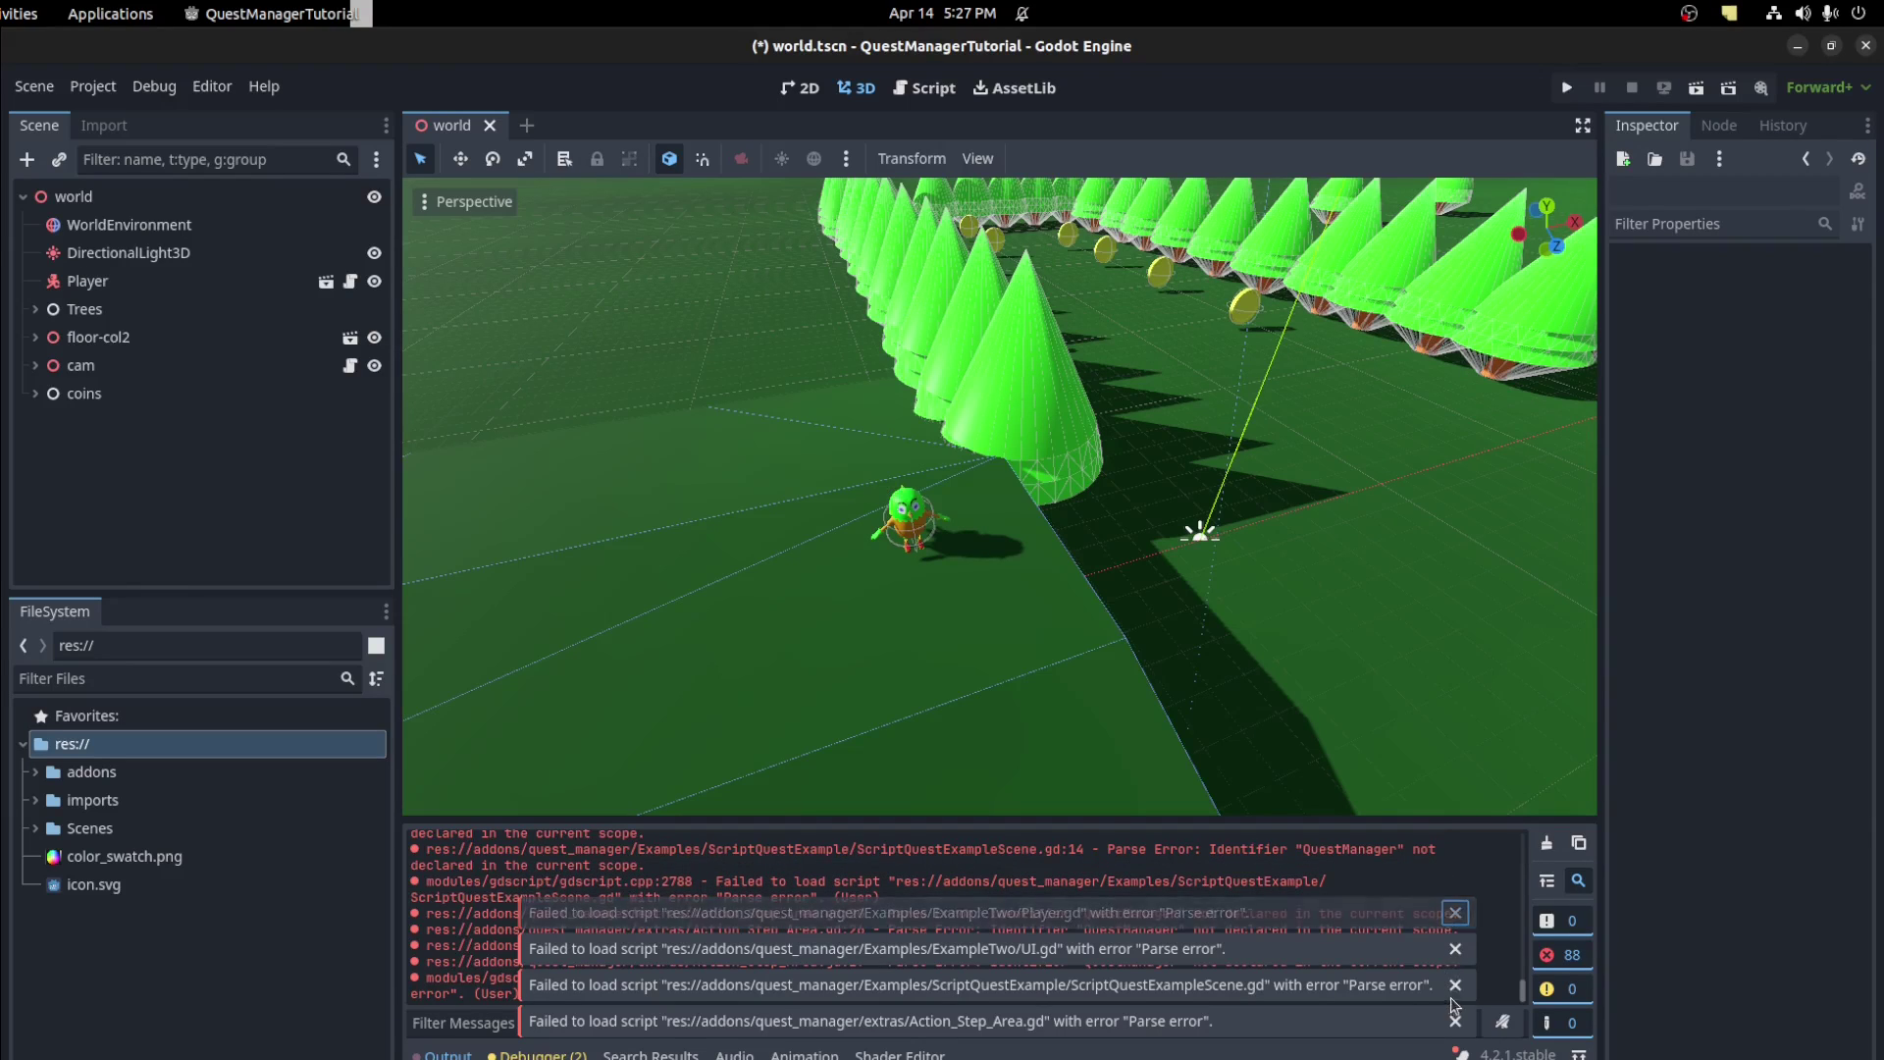
{"action": "left_click", "coordinate": [1455, 948]}
{"action": "left_click", "coordinate": [1455, 984]}
{"action": "left_click", "coordinate": [1455, 1020]}
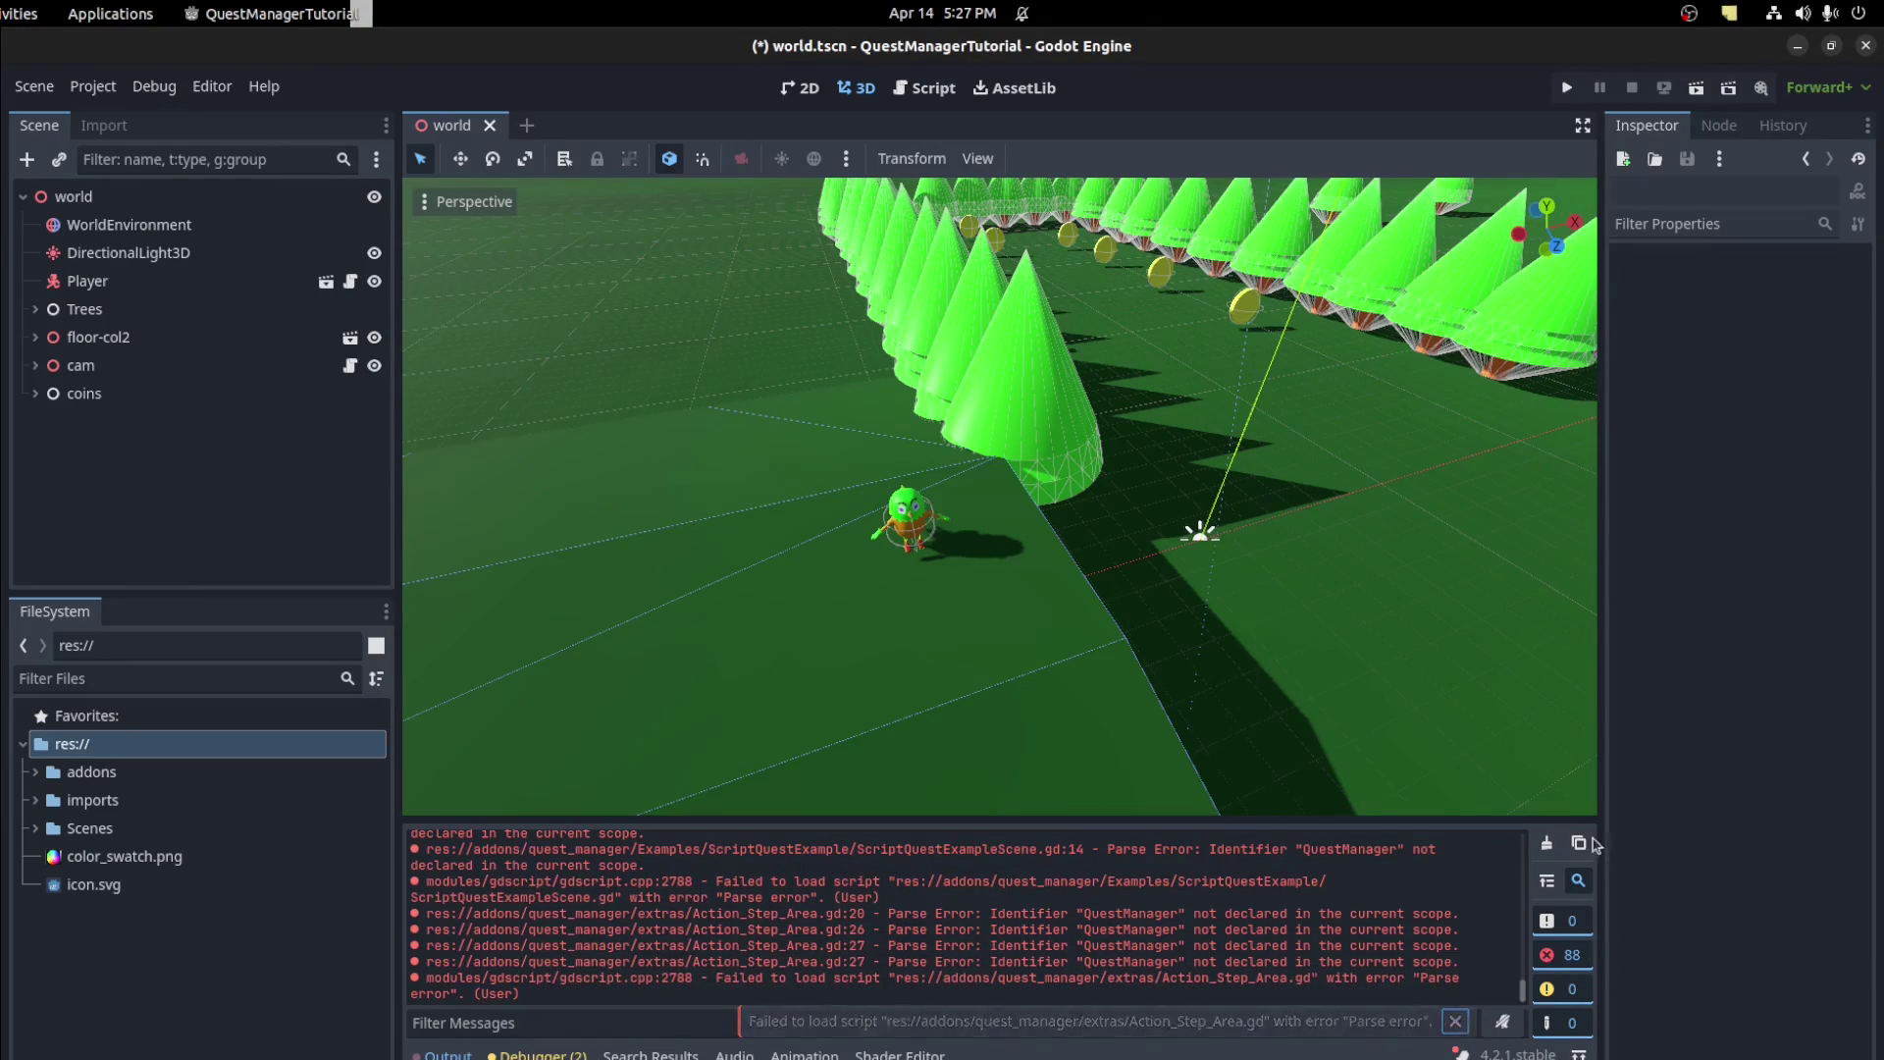
{"action": "left_click", "coordinate": [1546, 843]}
Enable the Quest Manager plugin in the project settings
{"action": "left_click", "coordinate": [91, 91]}
{"action": "left_click", "coordinate": [92, 90]}
{"action": "left_click", "coordinate": [93, 90]}
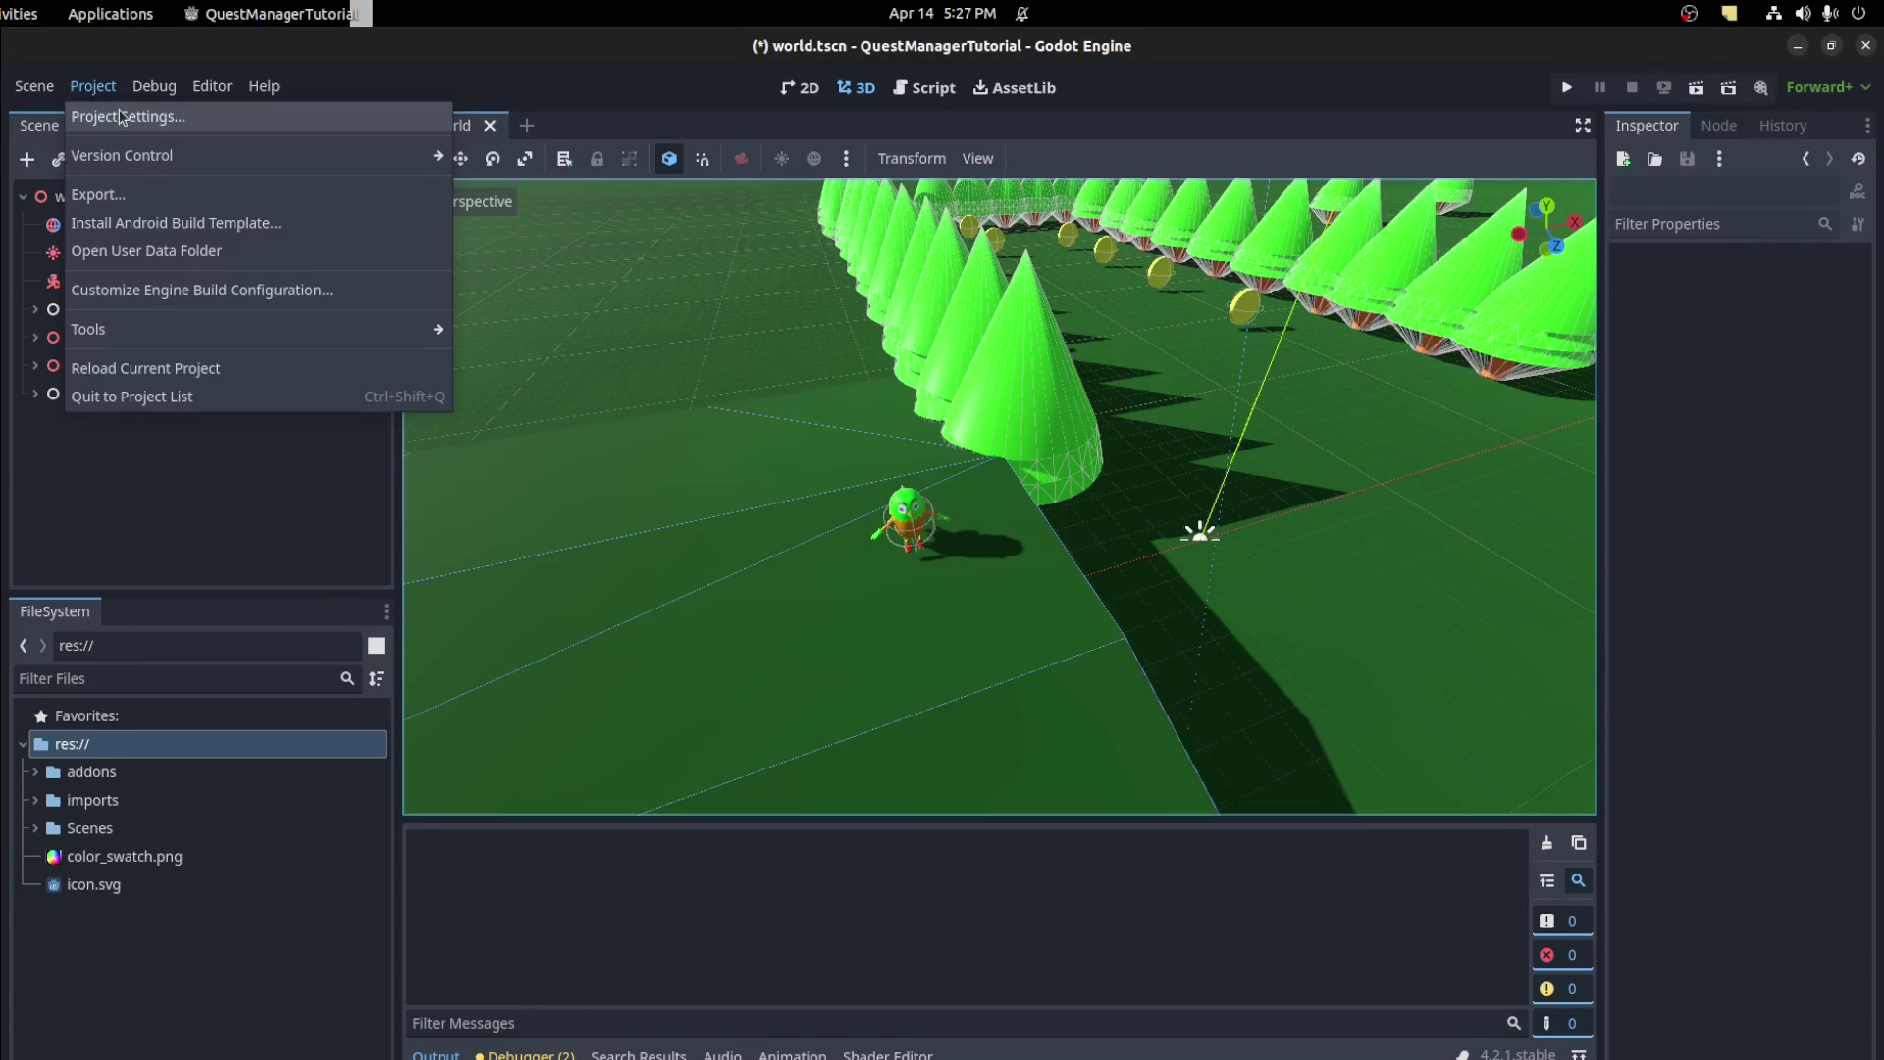
{"action": "left_click", "coordinate": [122, 118]}
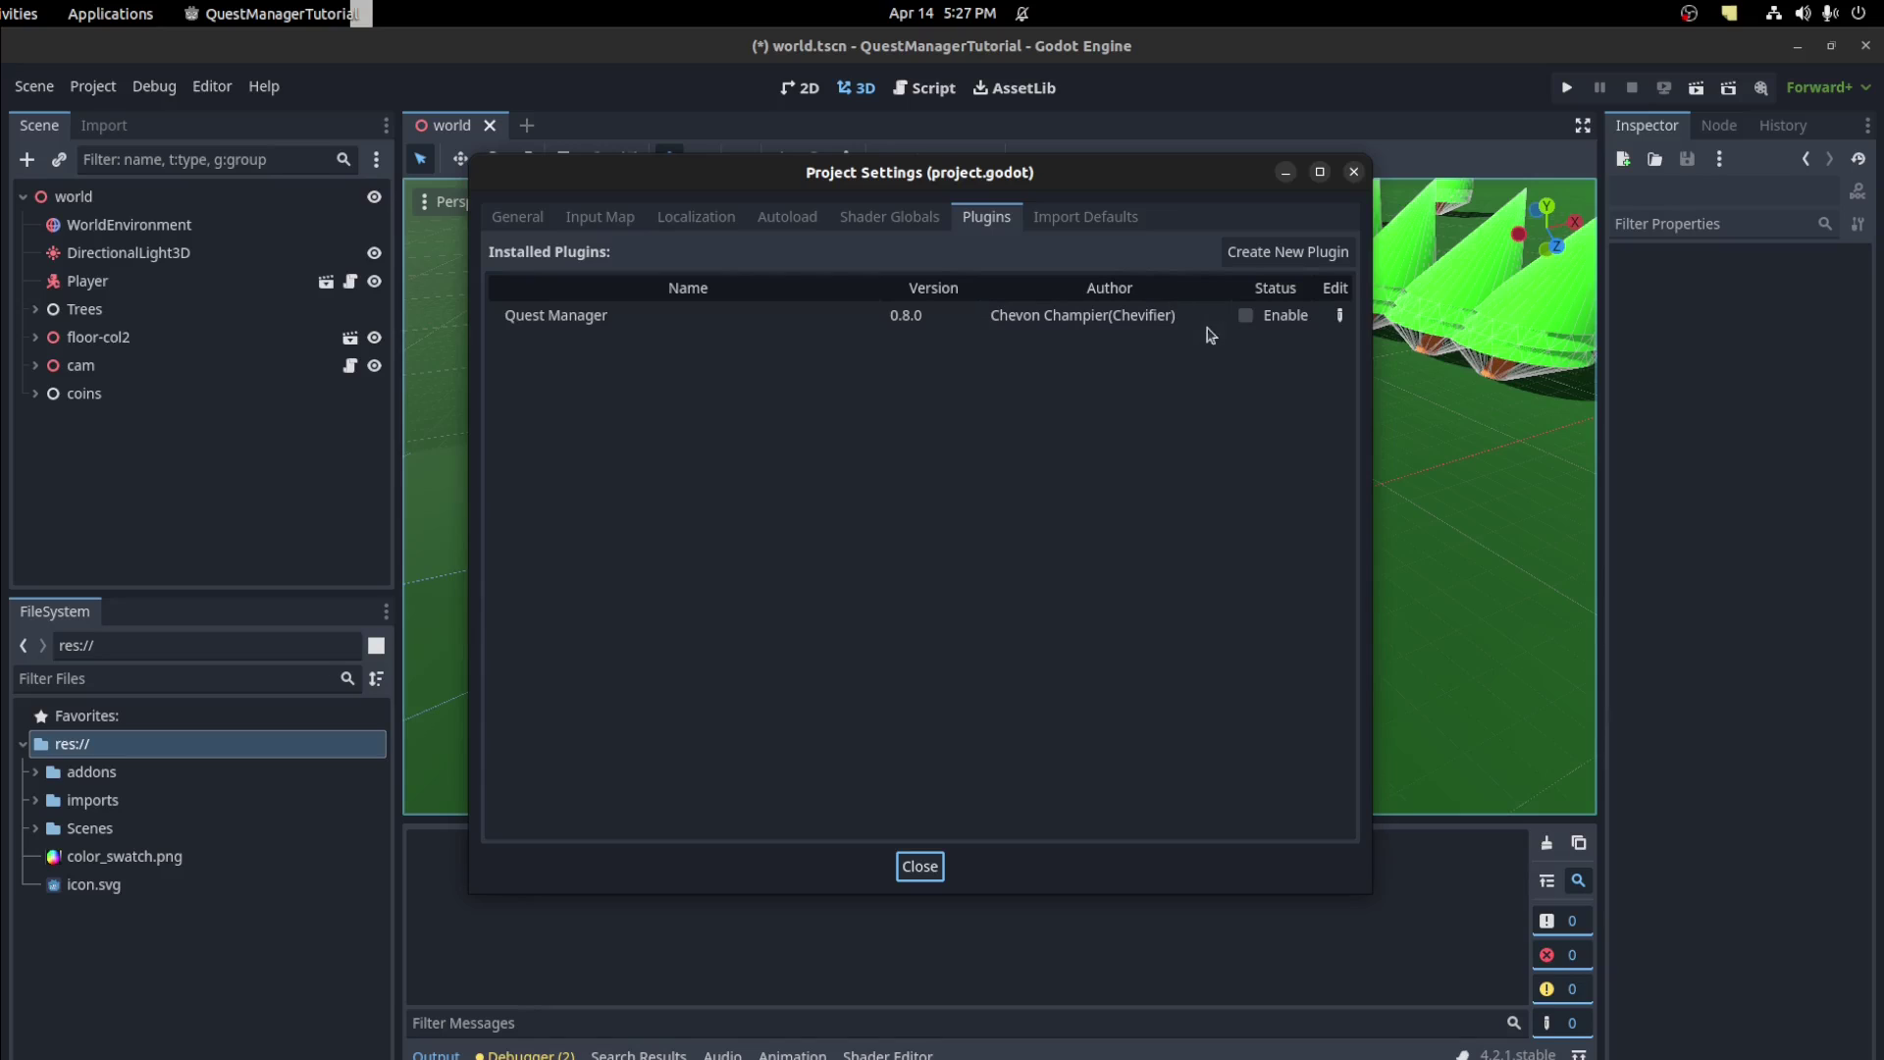
{"action": "left_click", "coordinate": [1246, 315]}
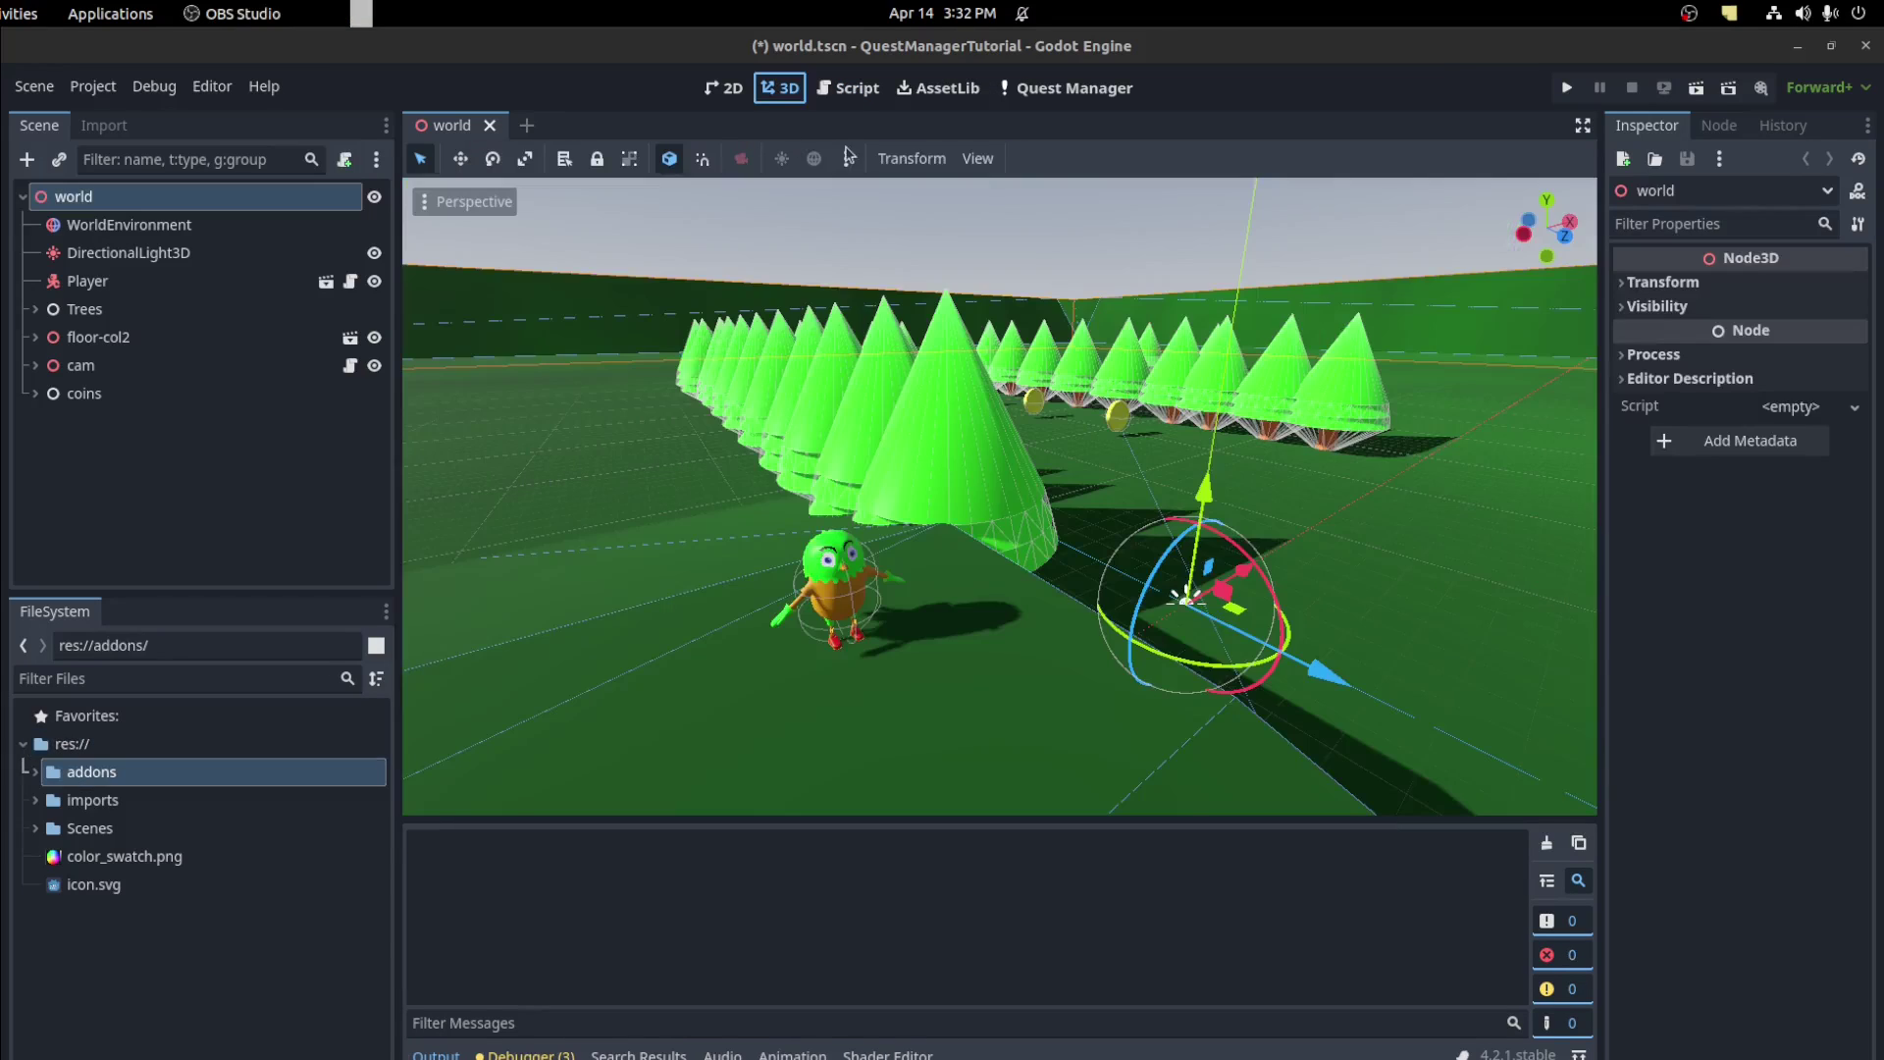
Open the Quest Manager editor and review its save options and the node types available for the graph
{"action": "left_click", "coordinate": [1061, 96]}
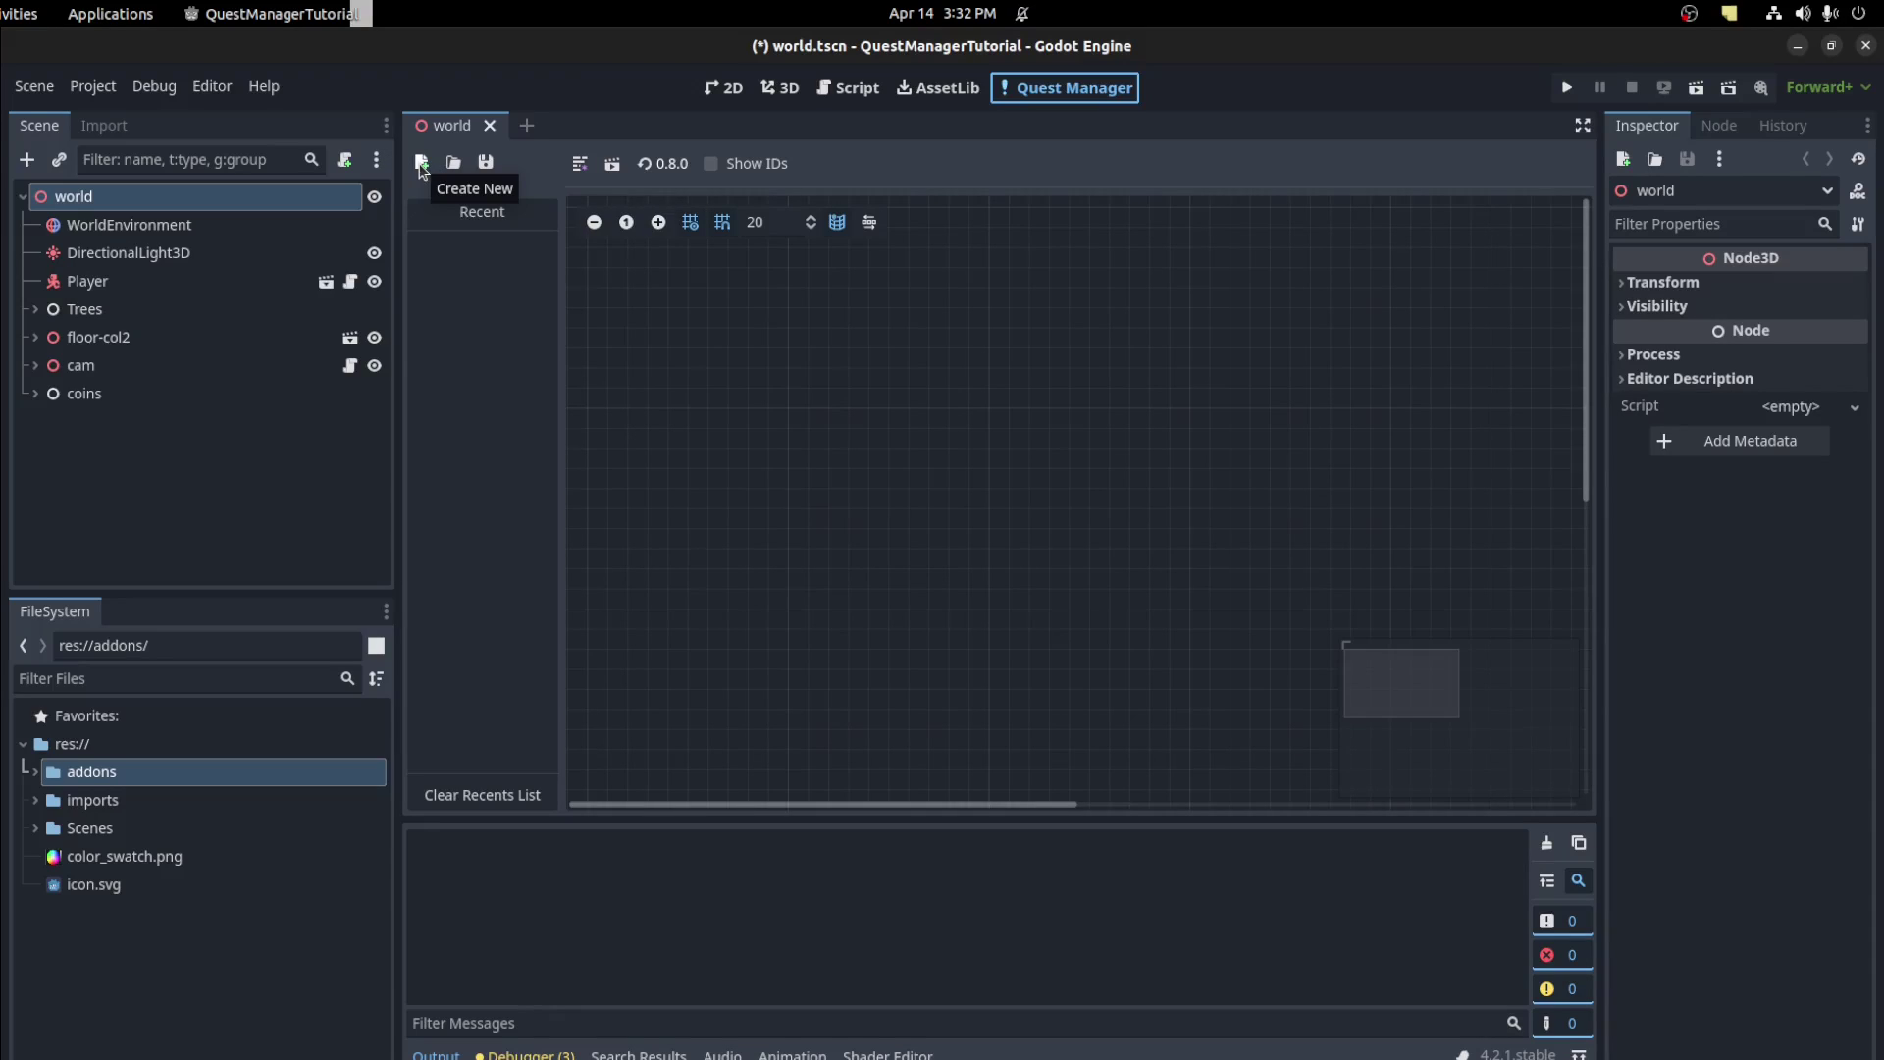
{"action": "left_click", "coordinate": [486, 164]}
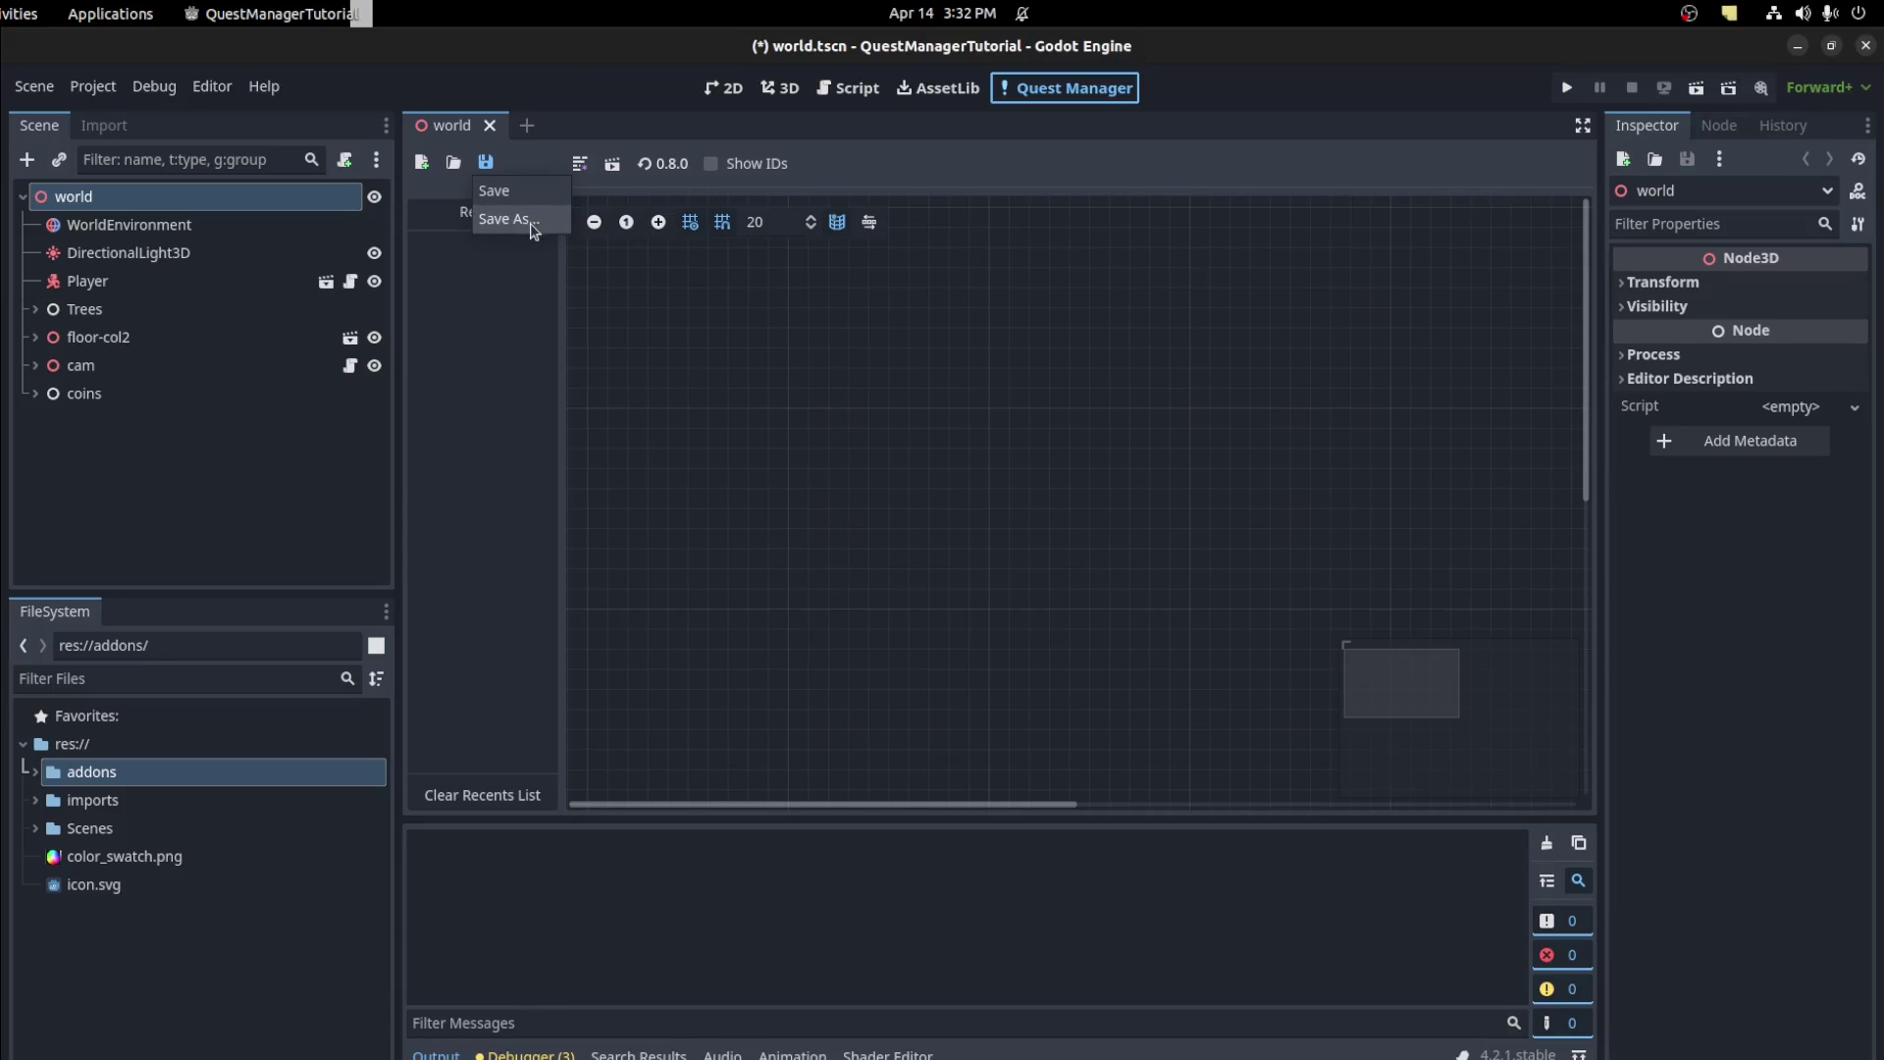
{"action": "left_click", "coordinate": [485, 143]}
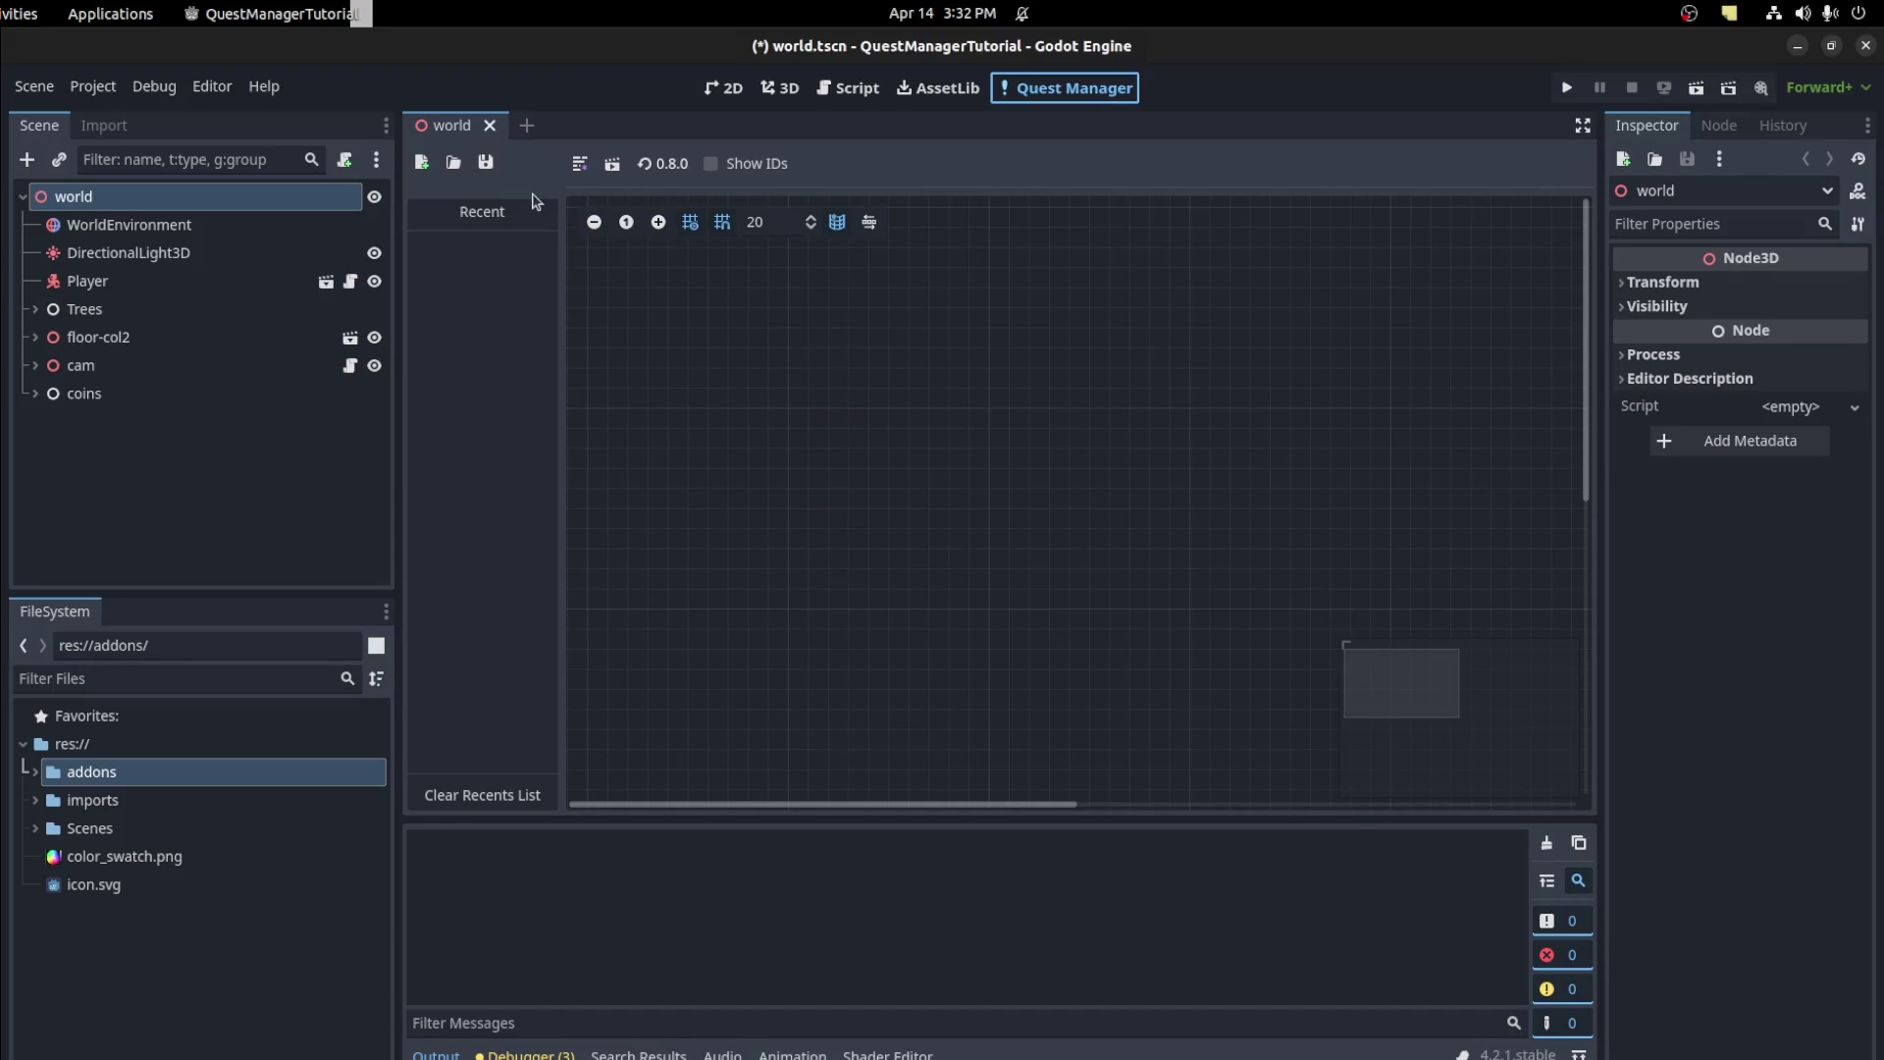
{"action": "left_click", "coordinate": [581, 165]}
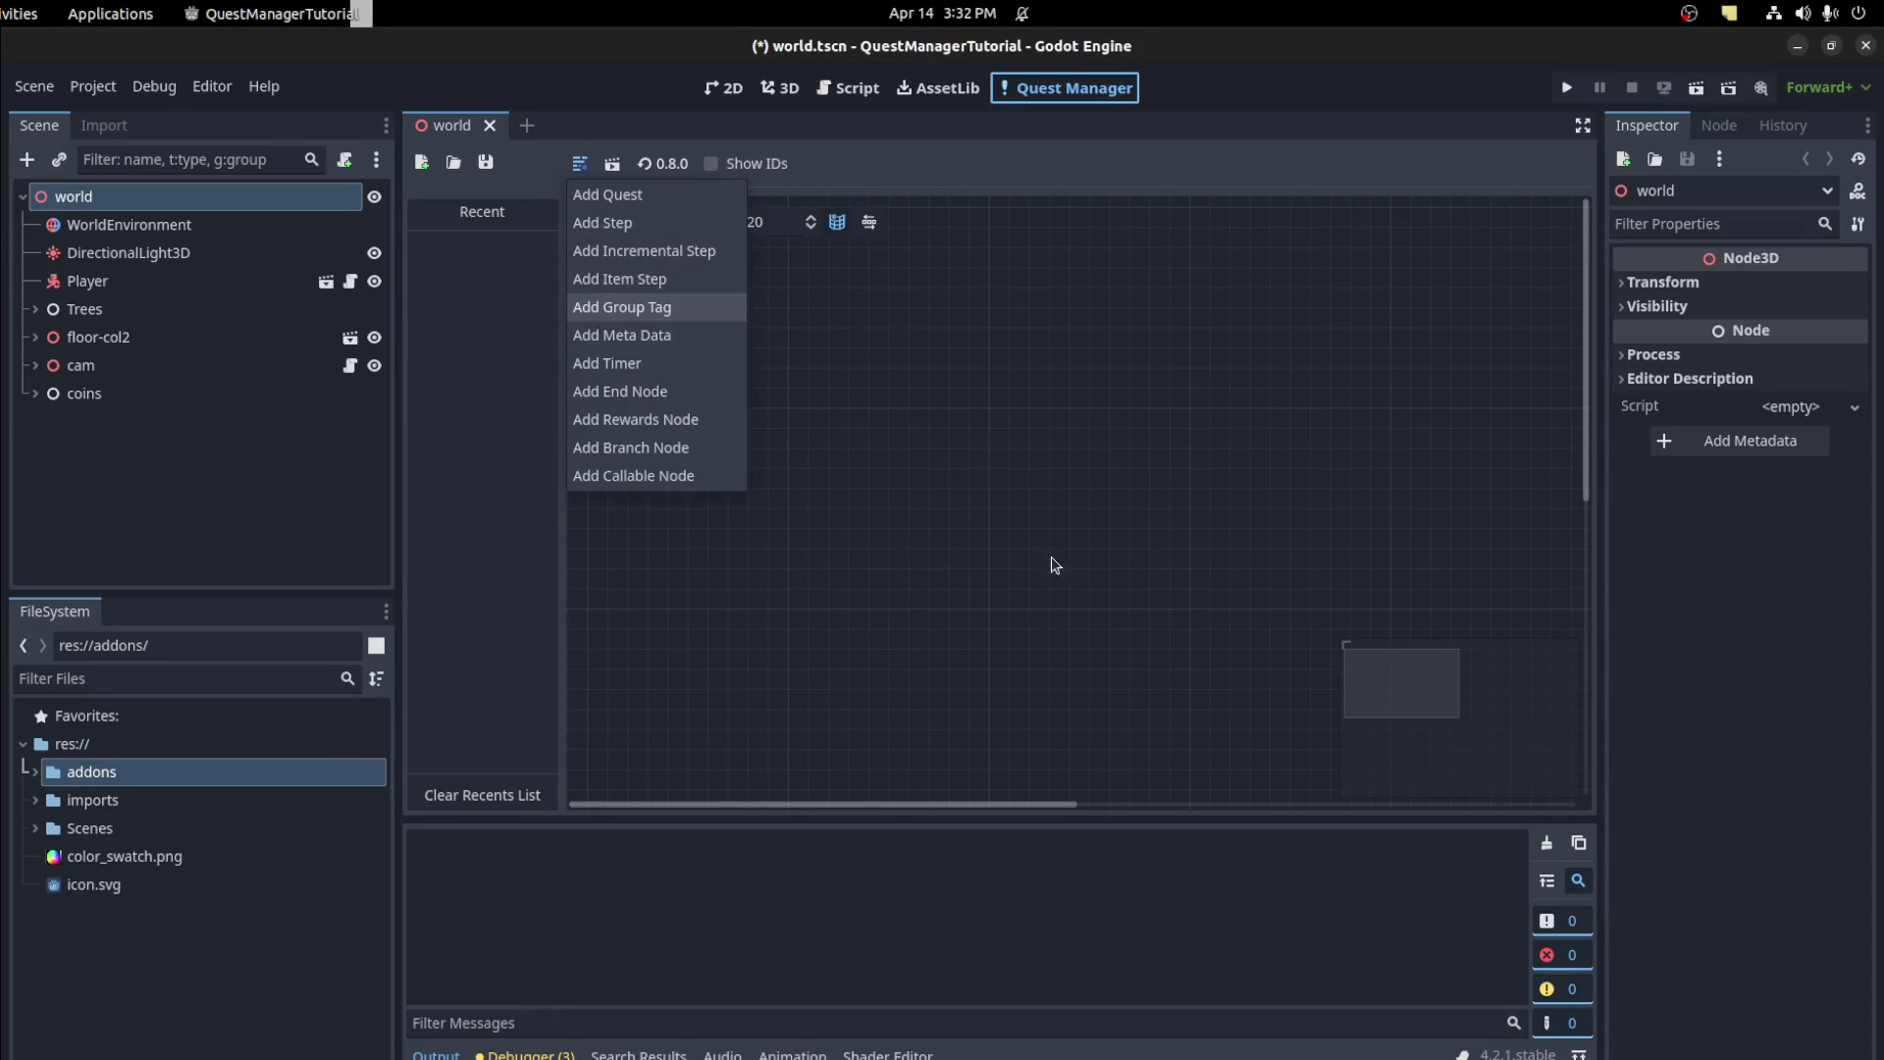
{"action": "left_click", "coordinate": [580, 164]}
{"action": "right_click", "coordinate": [883, 410]}
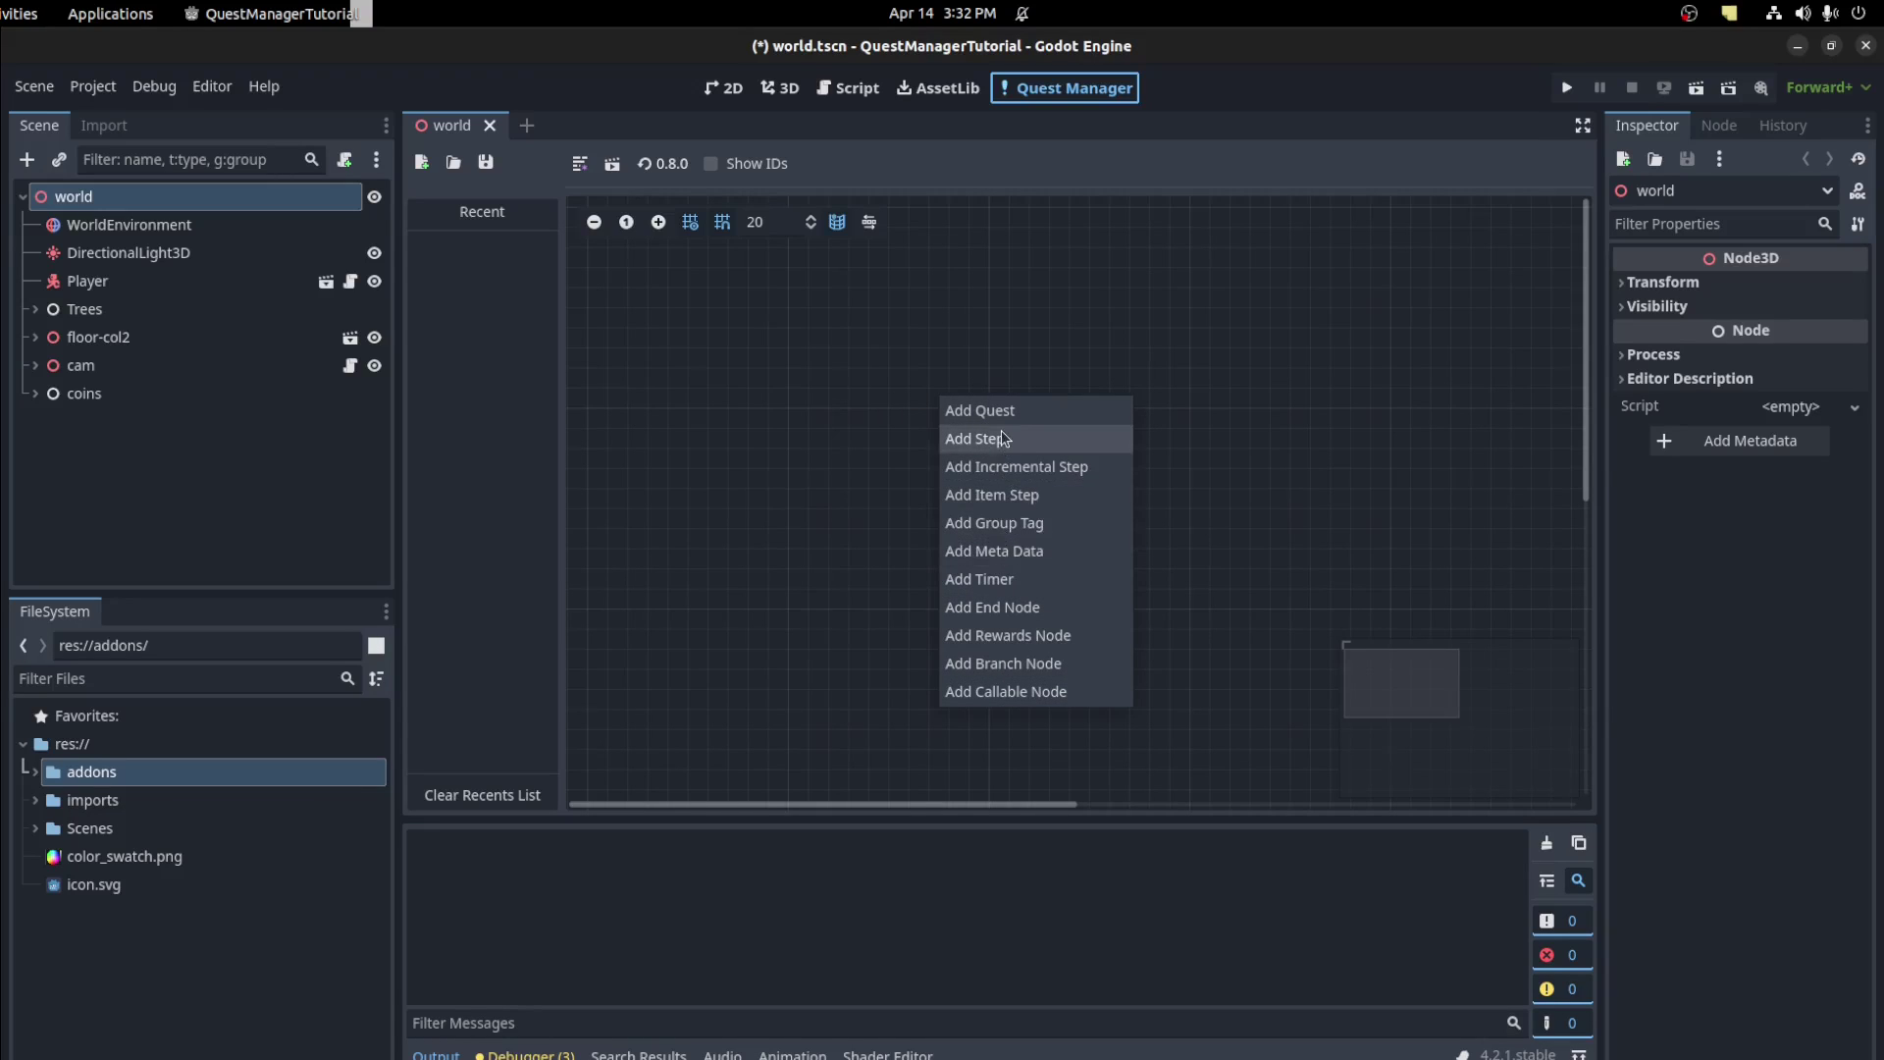
{"action": "left_click", "coordinate": [579, 168]}
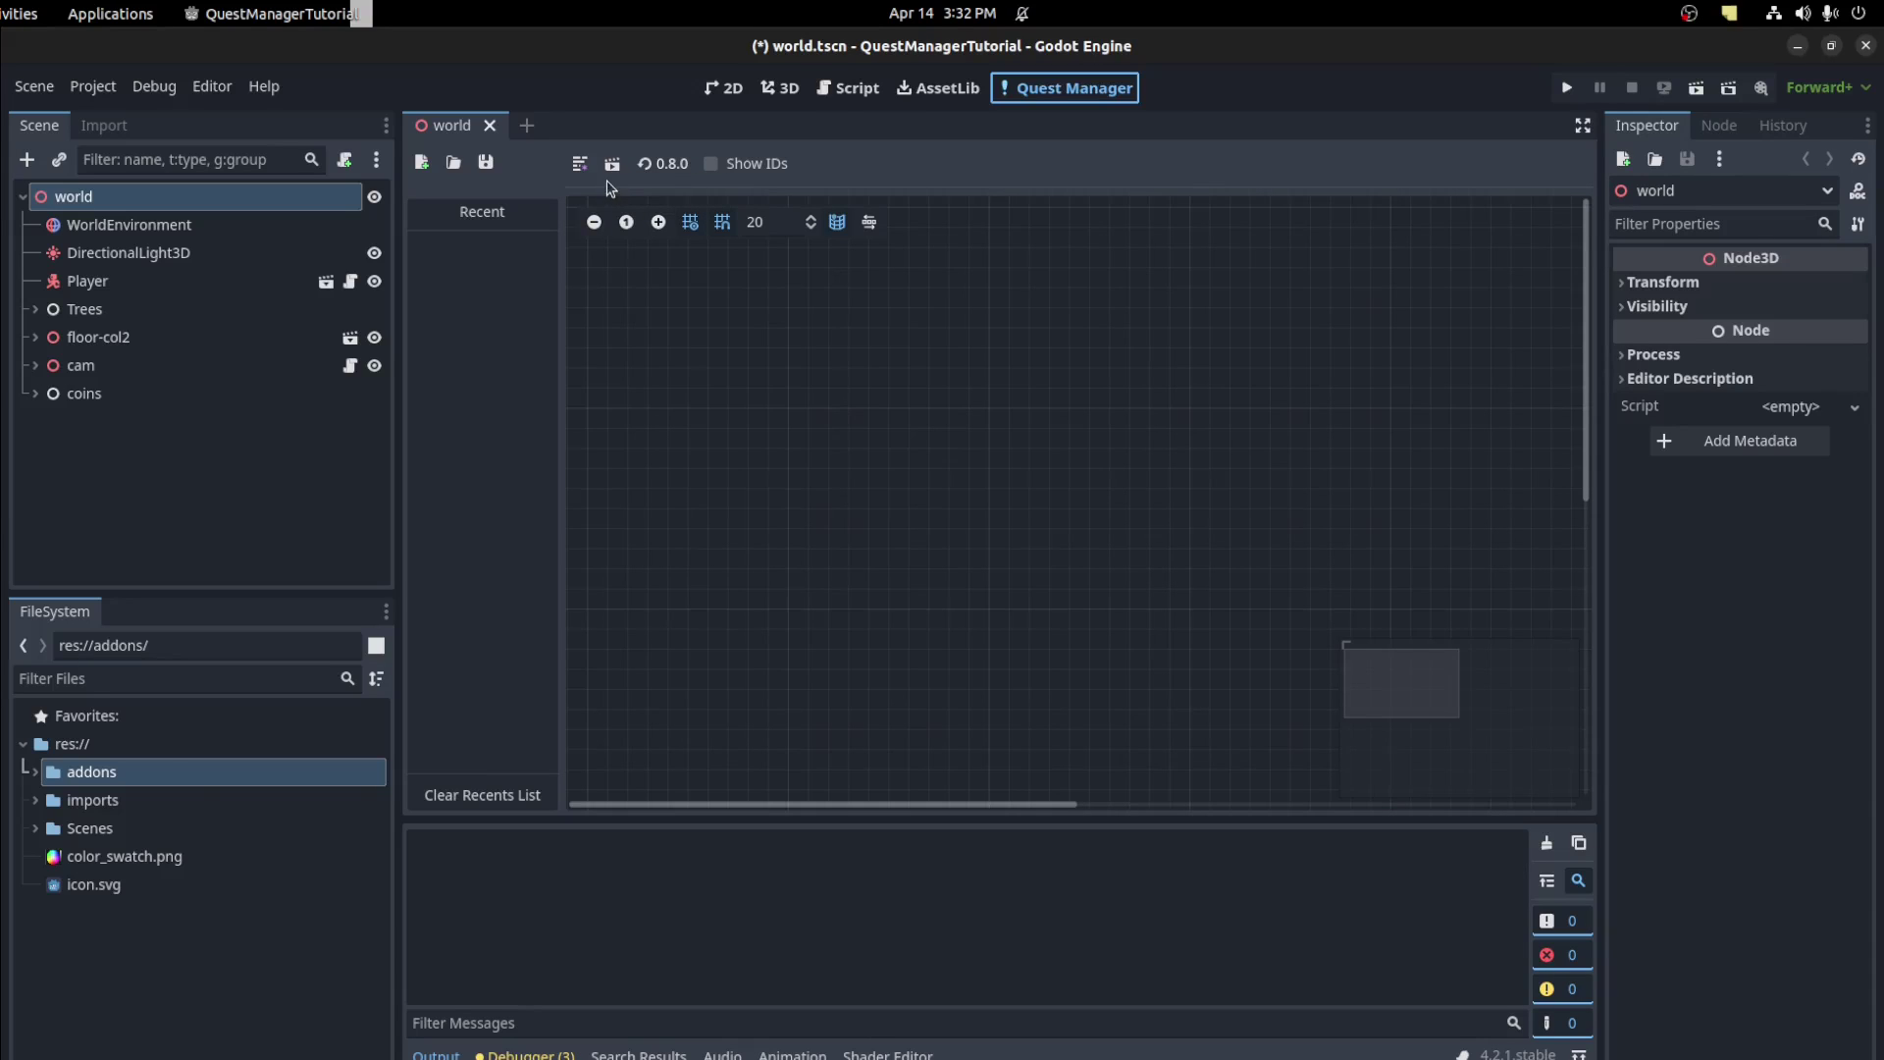
View the plugin's GitHub releases page through its version link, close that page and return to Godot
{"action": "left_click", "coordinate": [673, 169]}
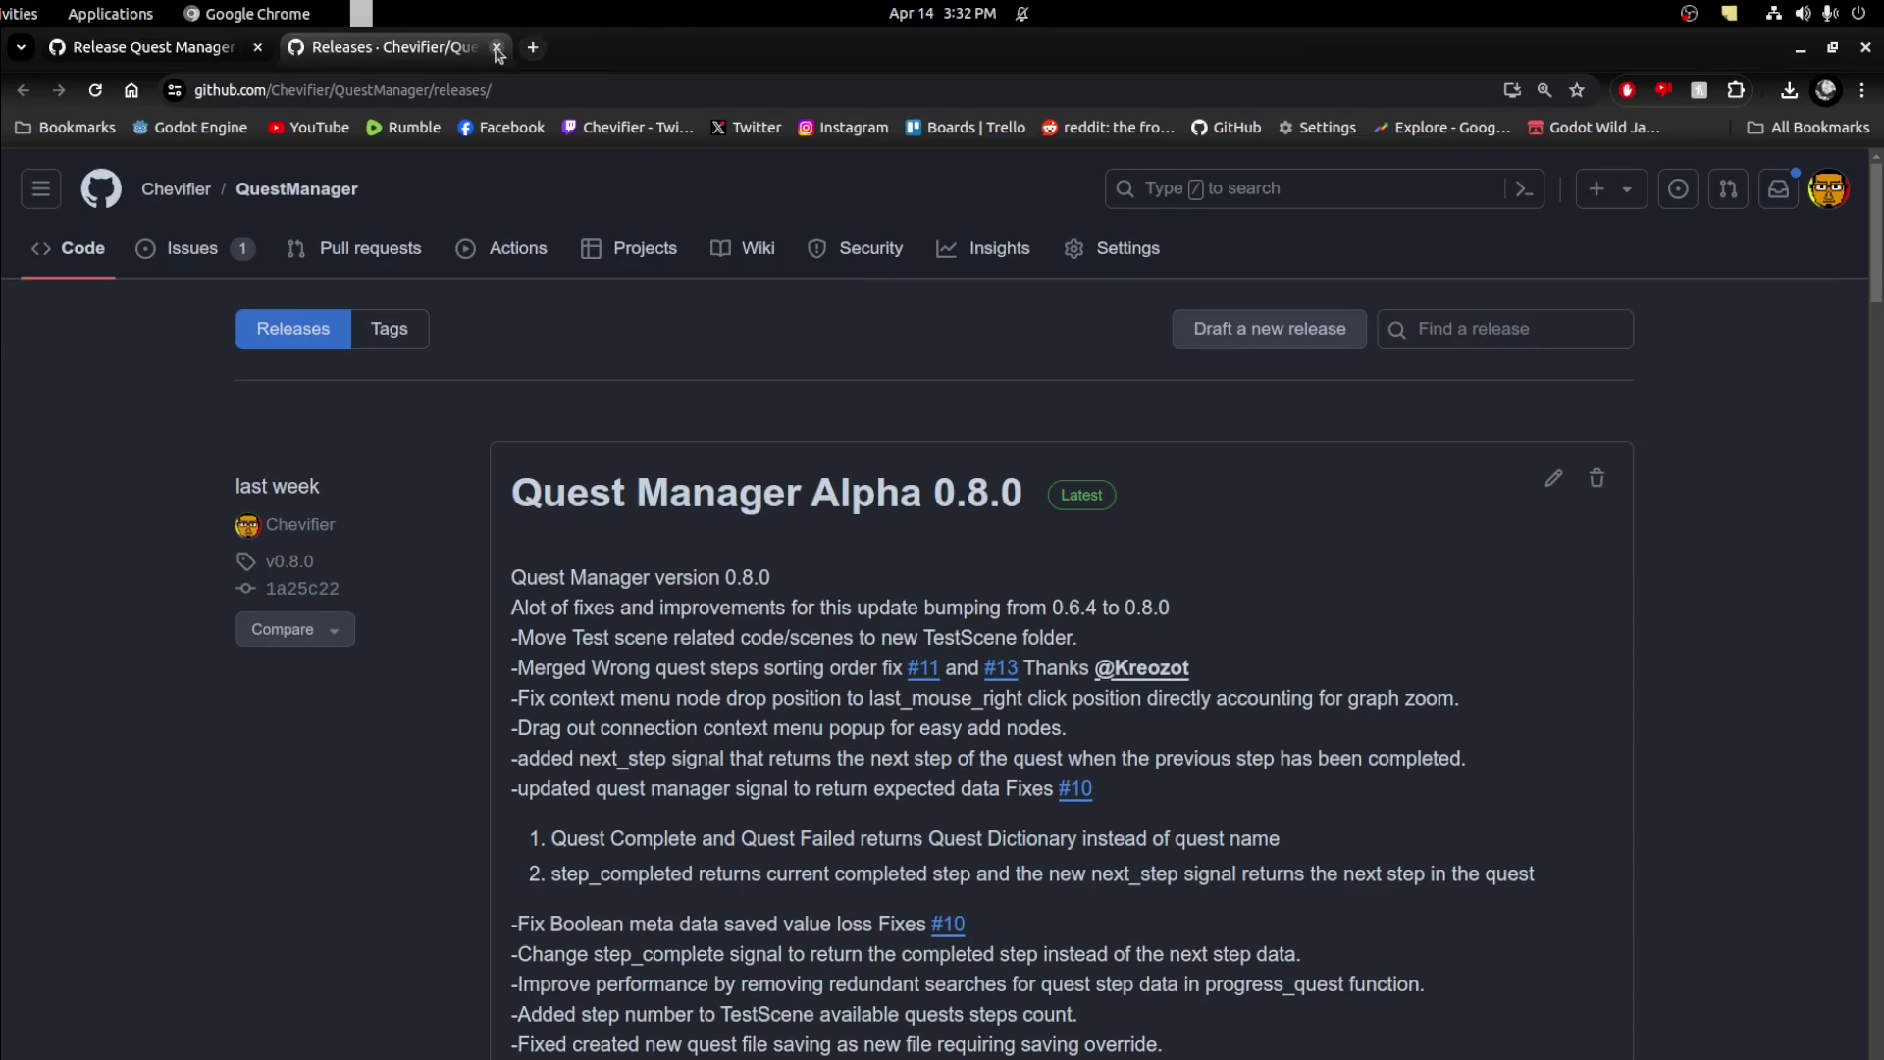
{"action": "left_click", "coordinate": [497, 47]}
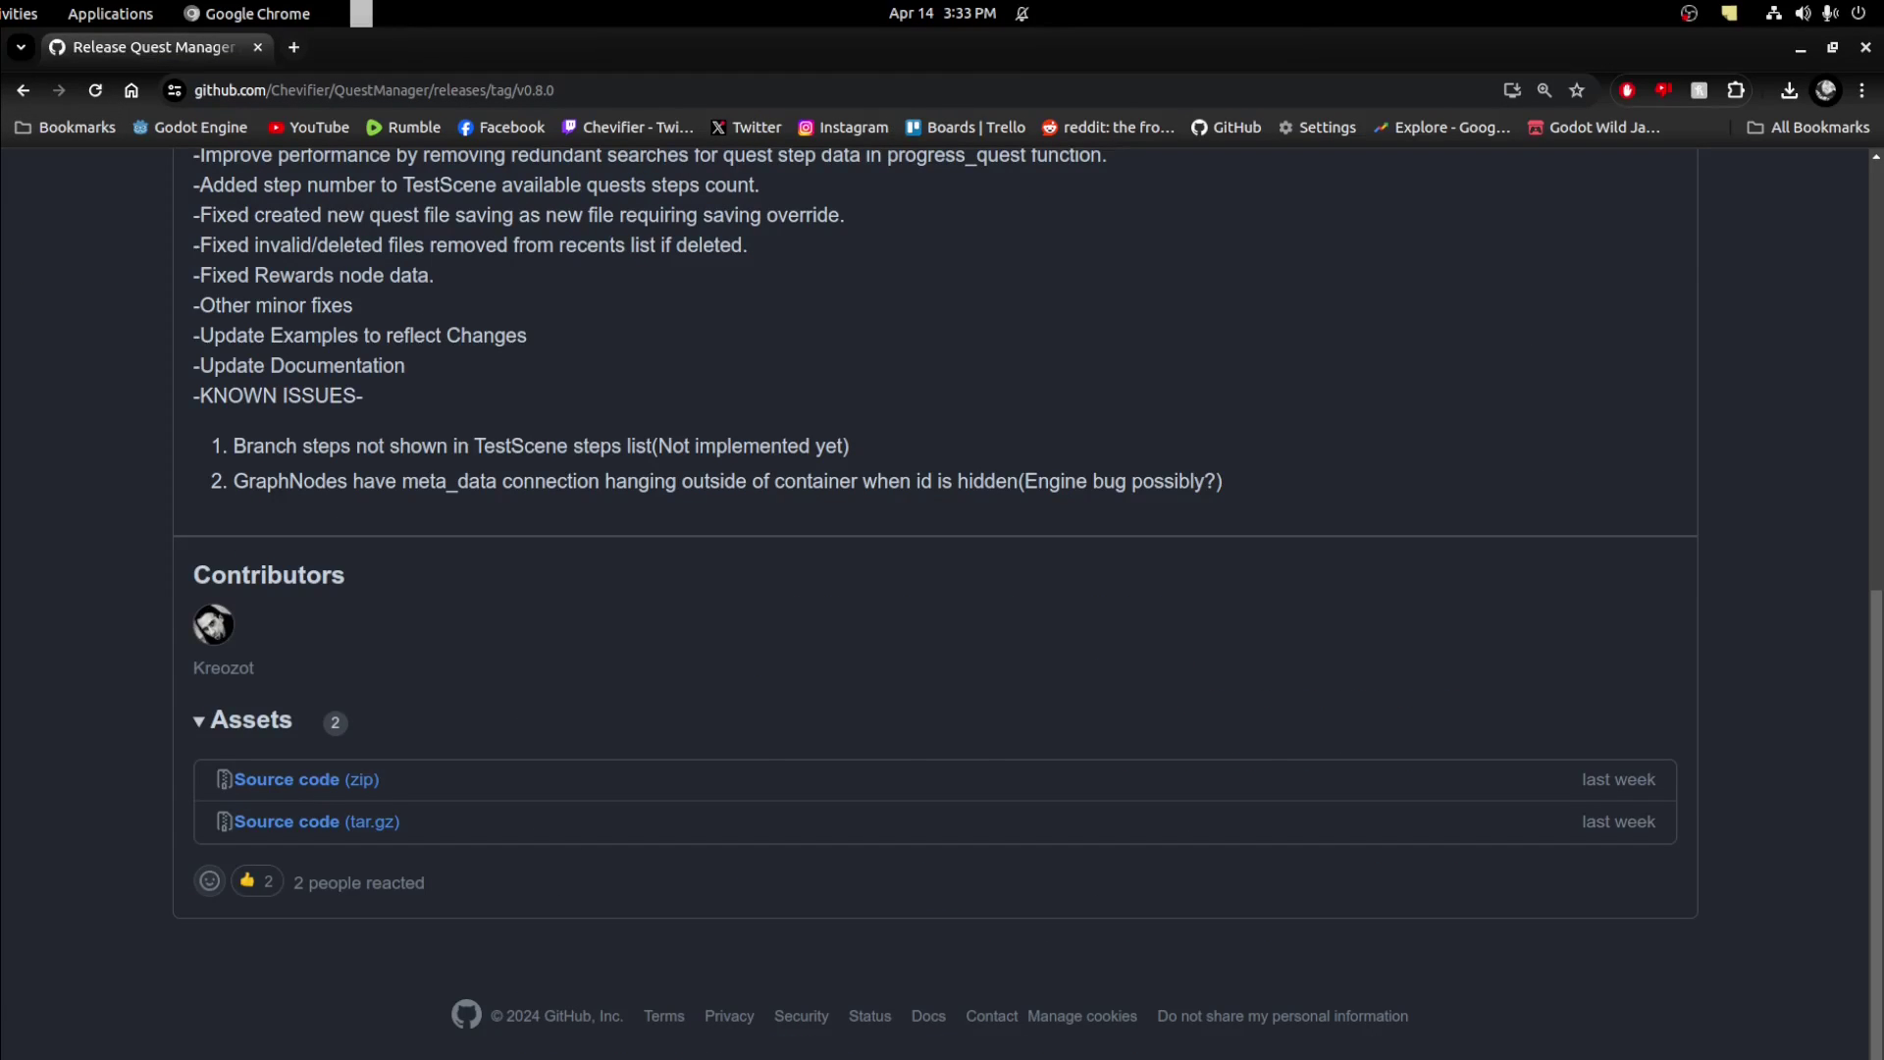
{"action": "key", "text": "alt+Tab"}
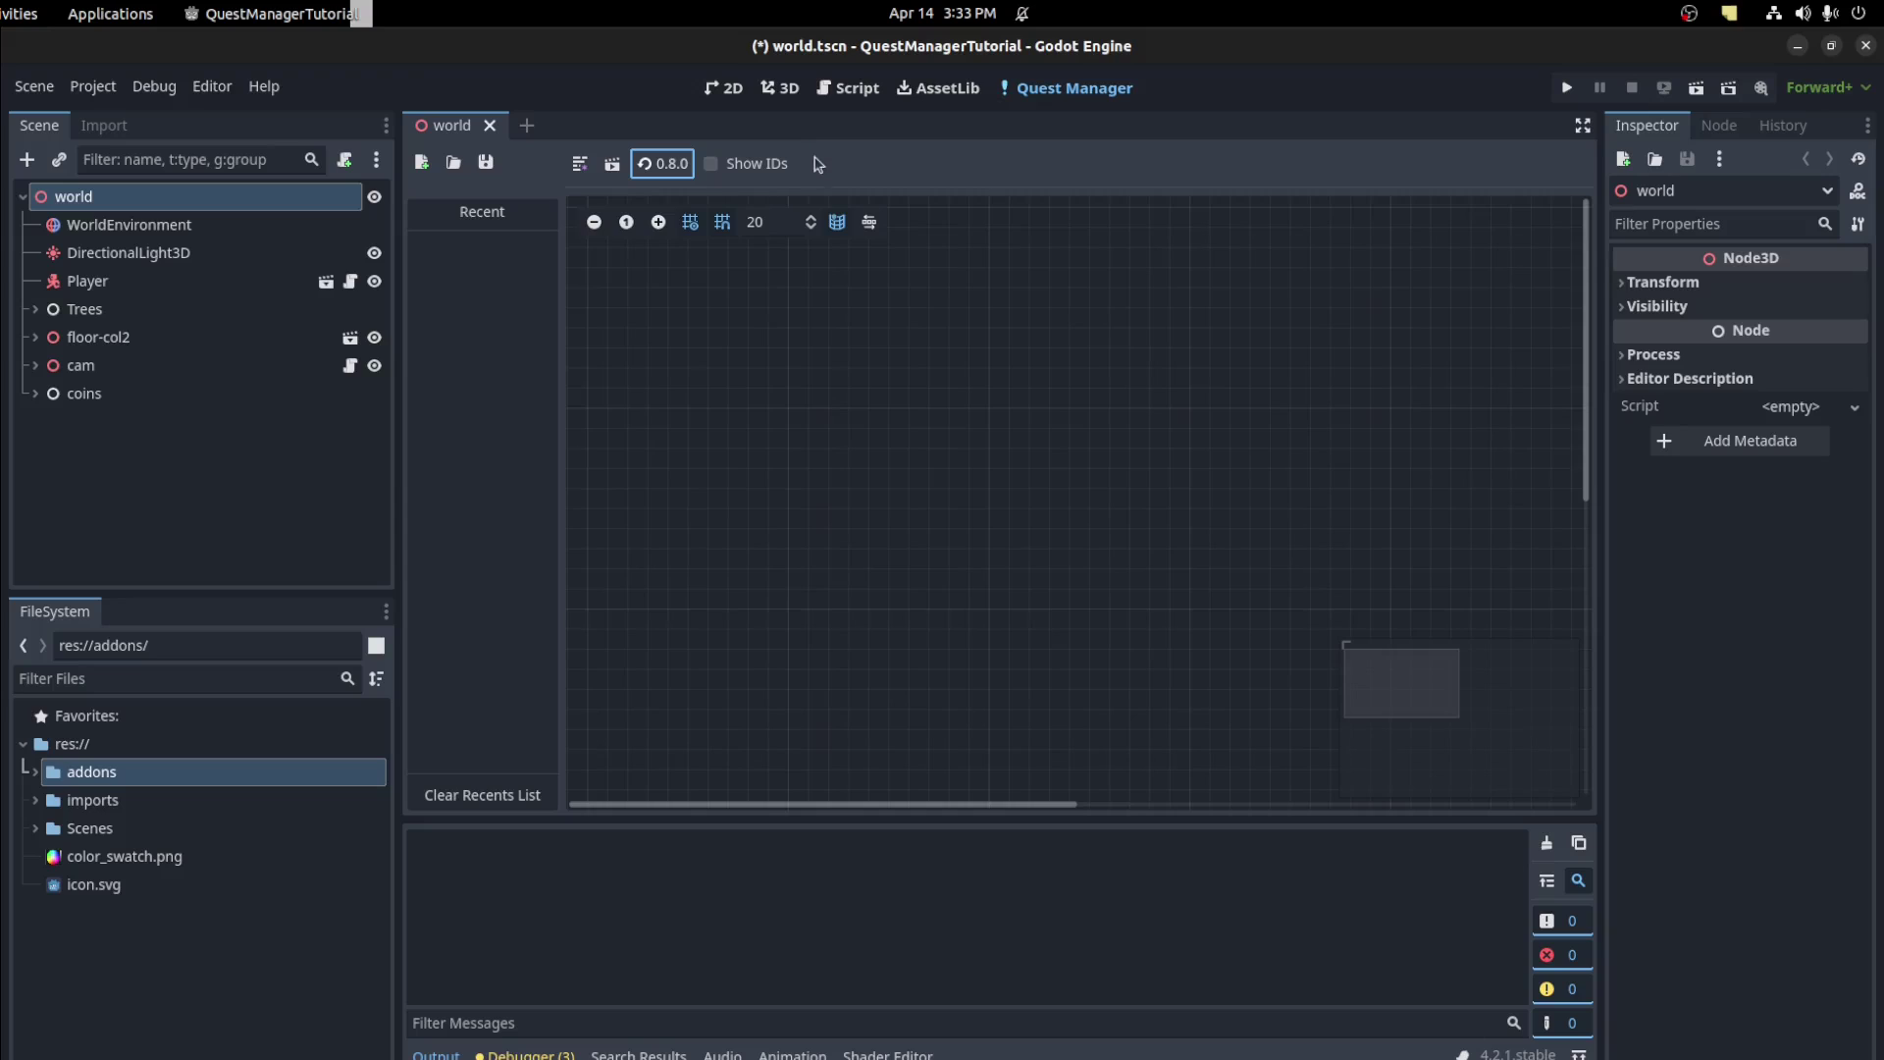
{"action": "key", "text": "Tab"}
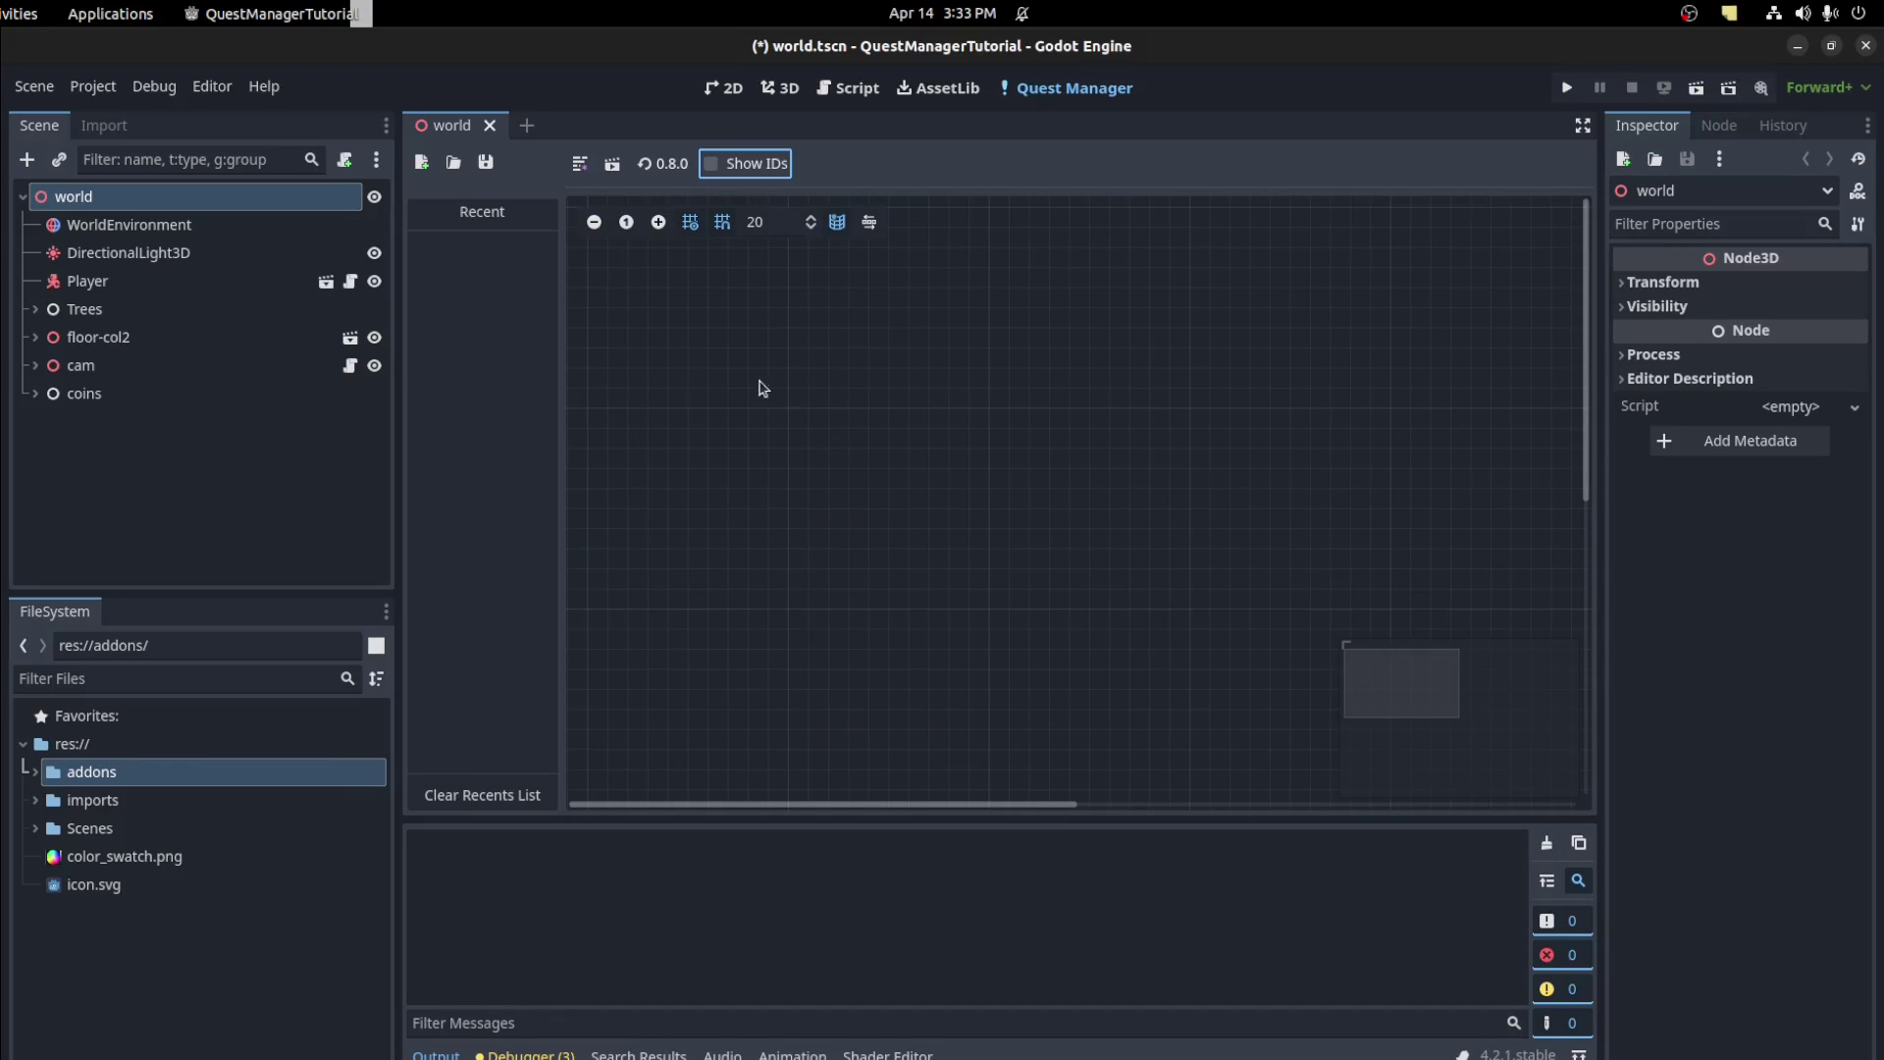
Add a Quest node to the graph, place it in the upper-left area and open its quest name for editing
{"action": "left_click", "coordinate": [581, 165]}
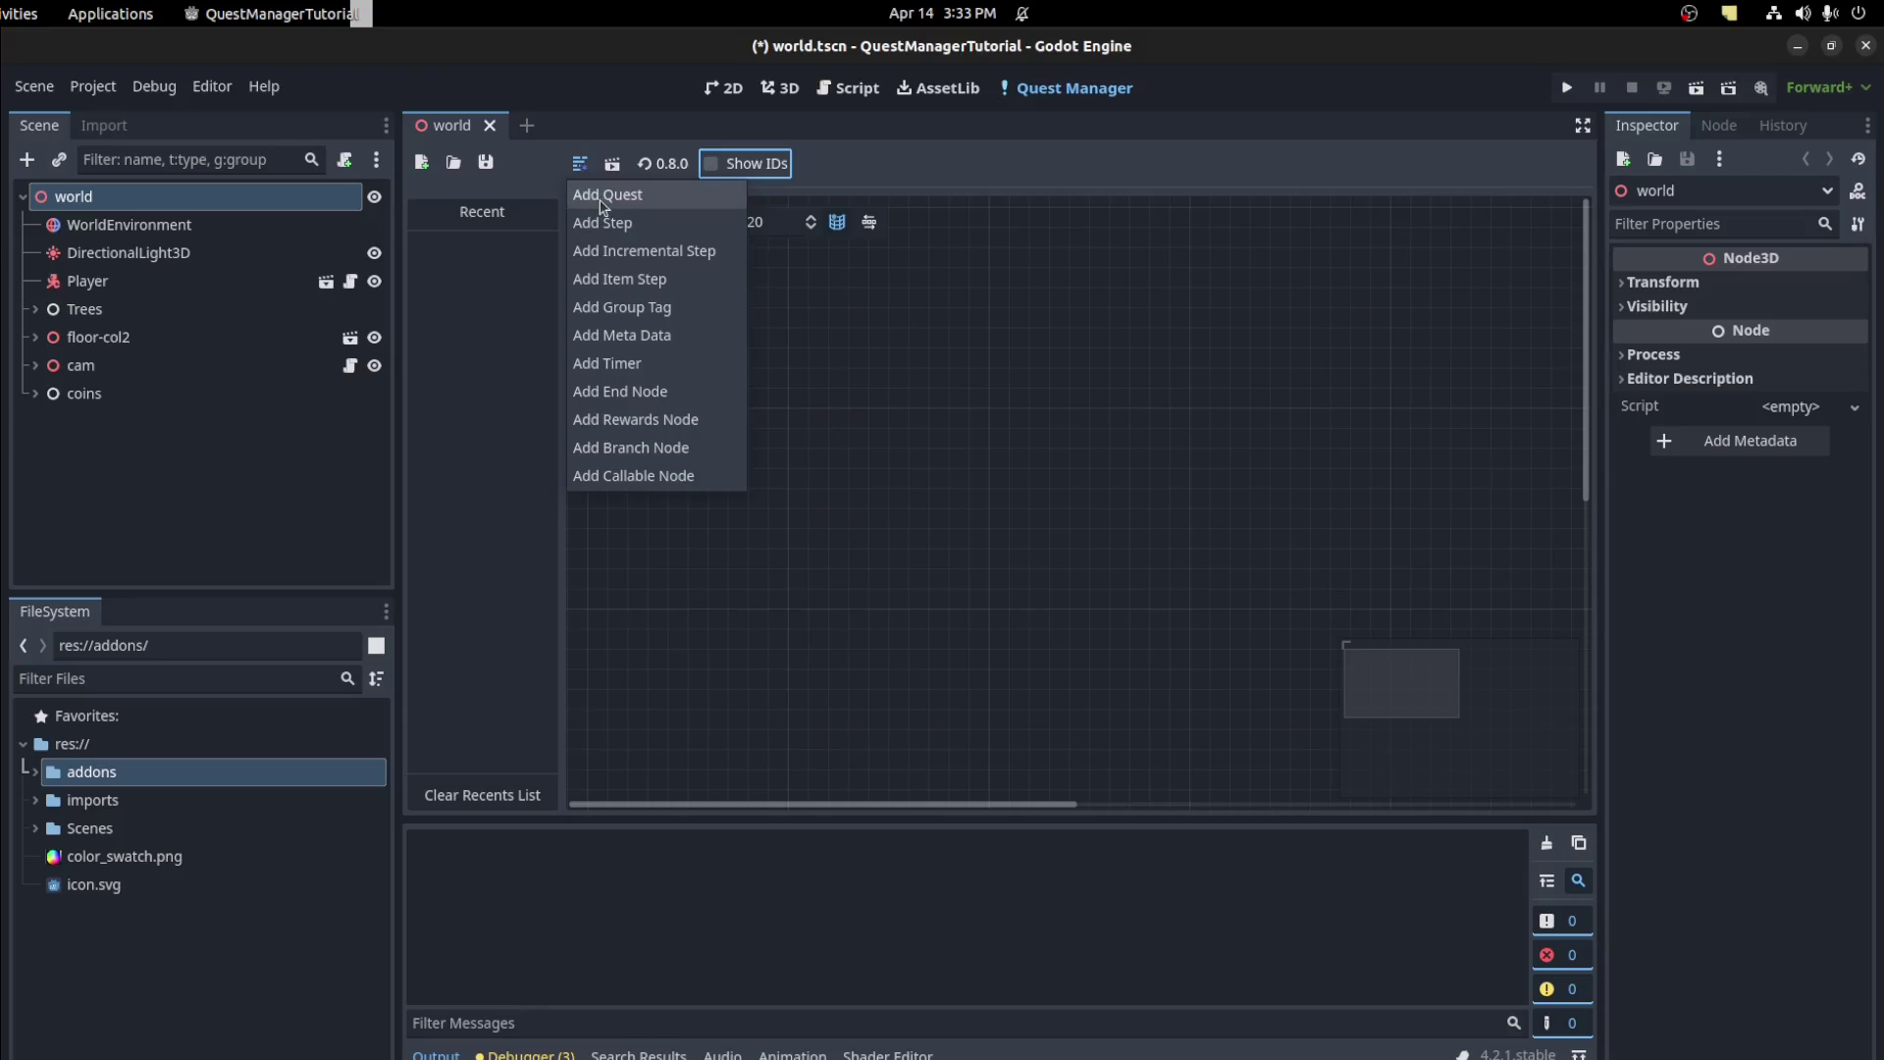
{"action": "left_click", "coordinate": [608, 199]}
{"action": "left_click_drag", "start_coordinate": [898, 411], "coordinate": [774, 326]}
{"action": "left_click", "coordinate": [770, 345]}
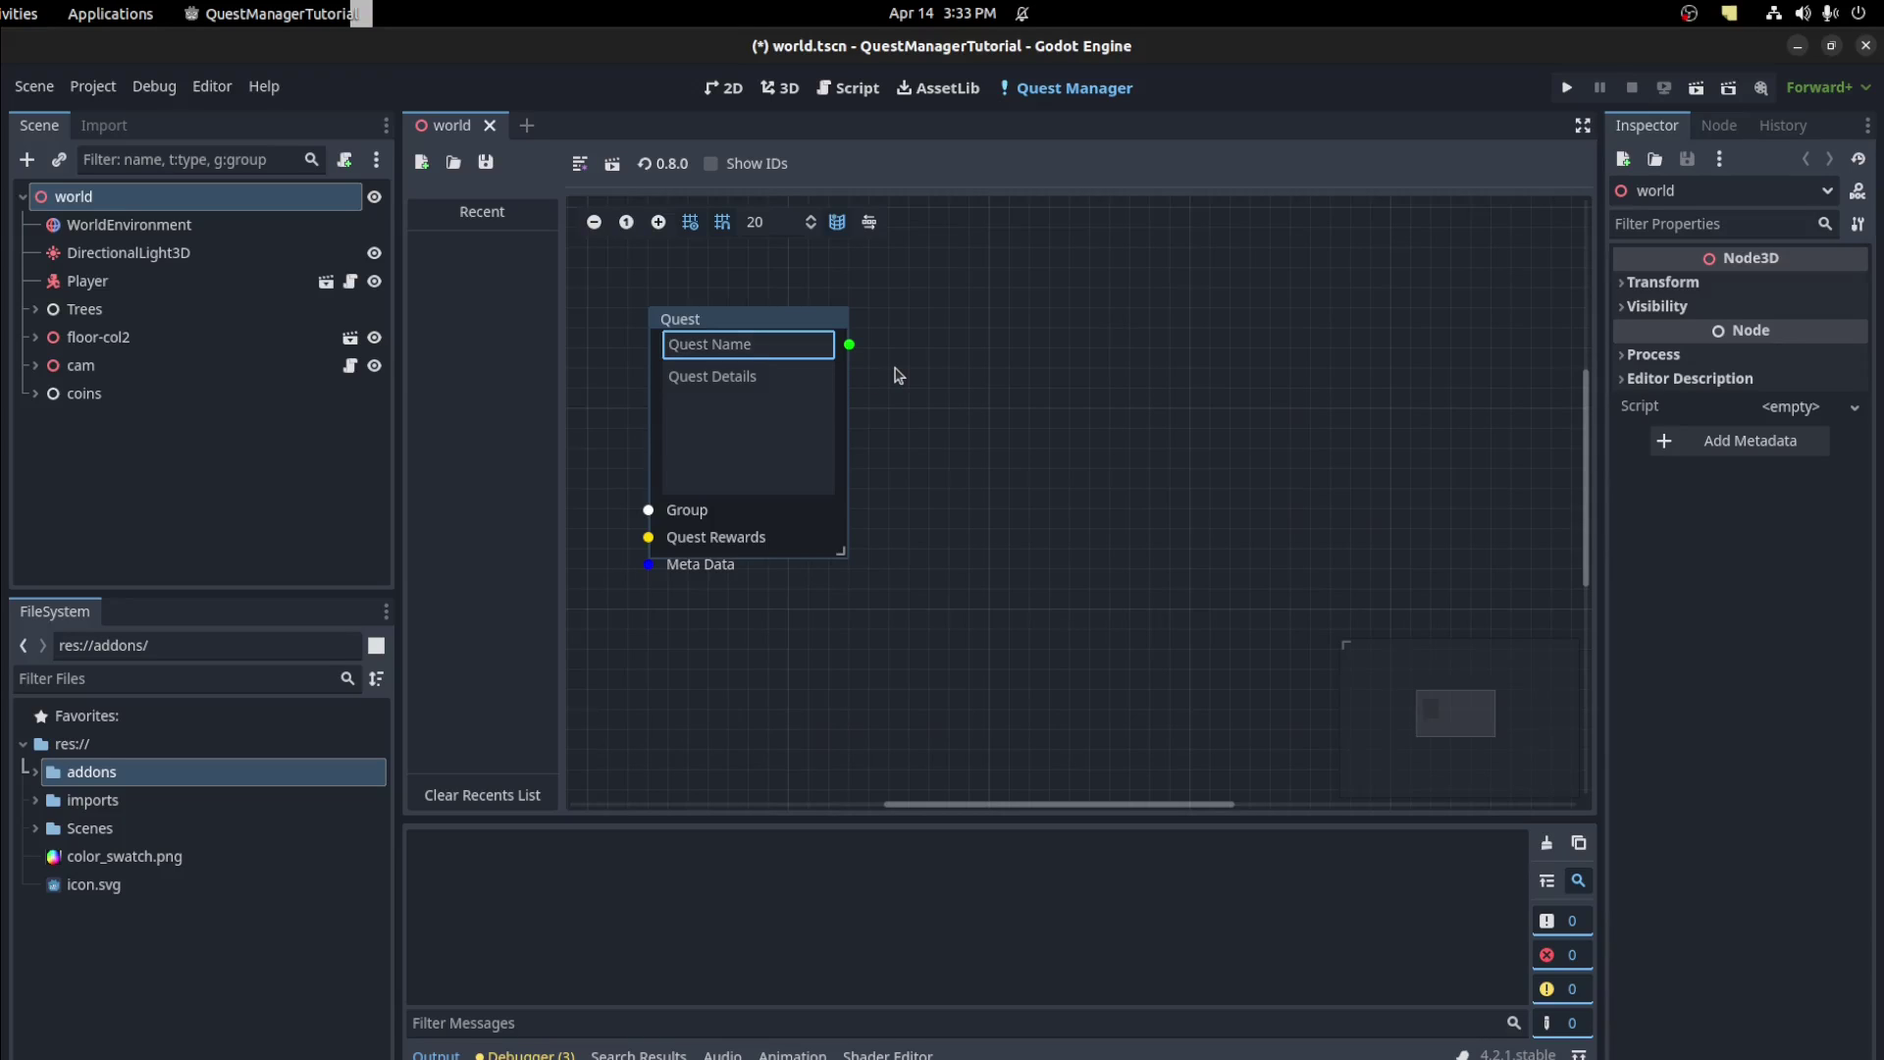
Name the quest "Test Quest", enter "This is a test description" as its details, and shift the node slightly to the right
{"action": "type", "text": "T4e"}
{"action": "left_click", "coordinate": [780, 442]}
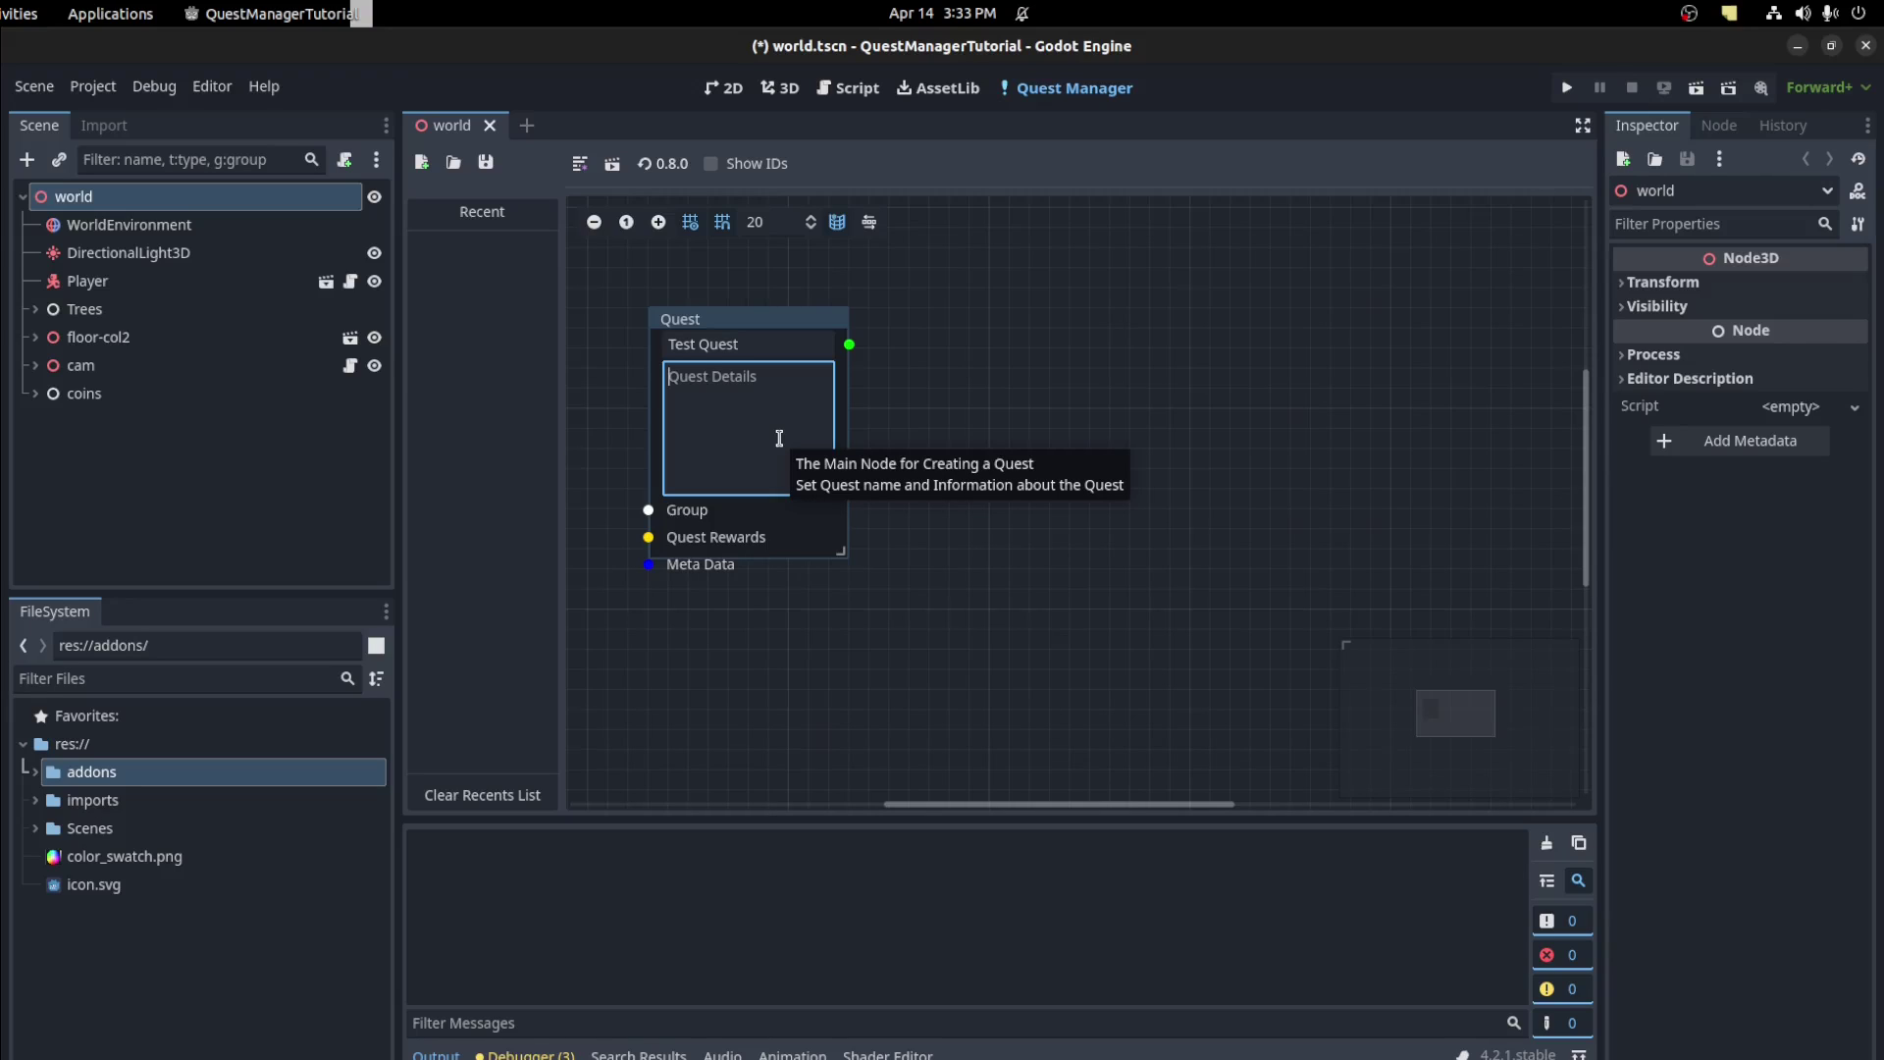
{"action": "type", "text": "This is a test de"}
{"action": "left_click_drag", "start_coordinate": [774, 320], "coordinate": [853, 324]}
Add an Action Step with the details "DO thing" to the right of the Quest node and connect the quest's output to it
{"action": "left_click", "coordinate": [578, 171]}
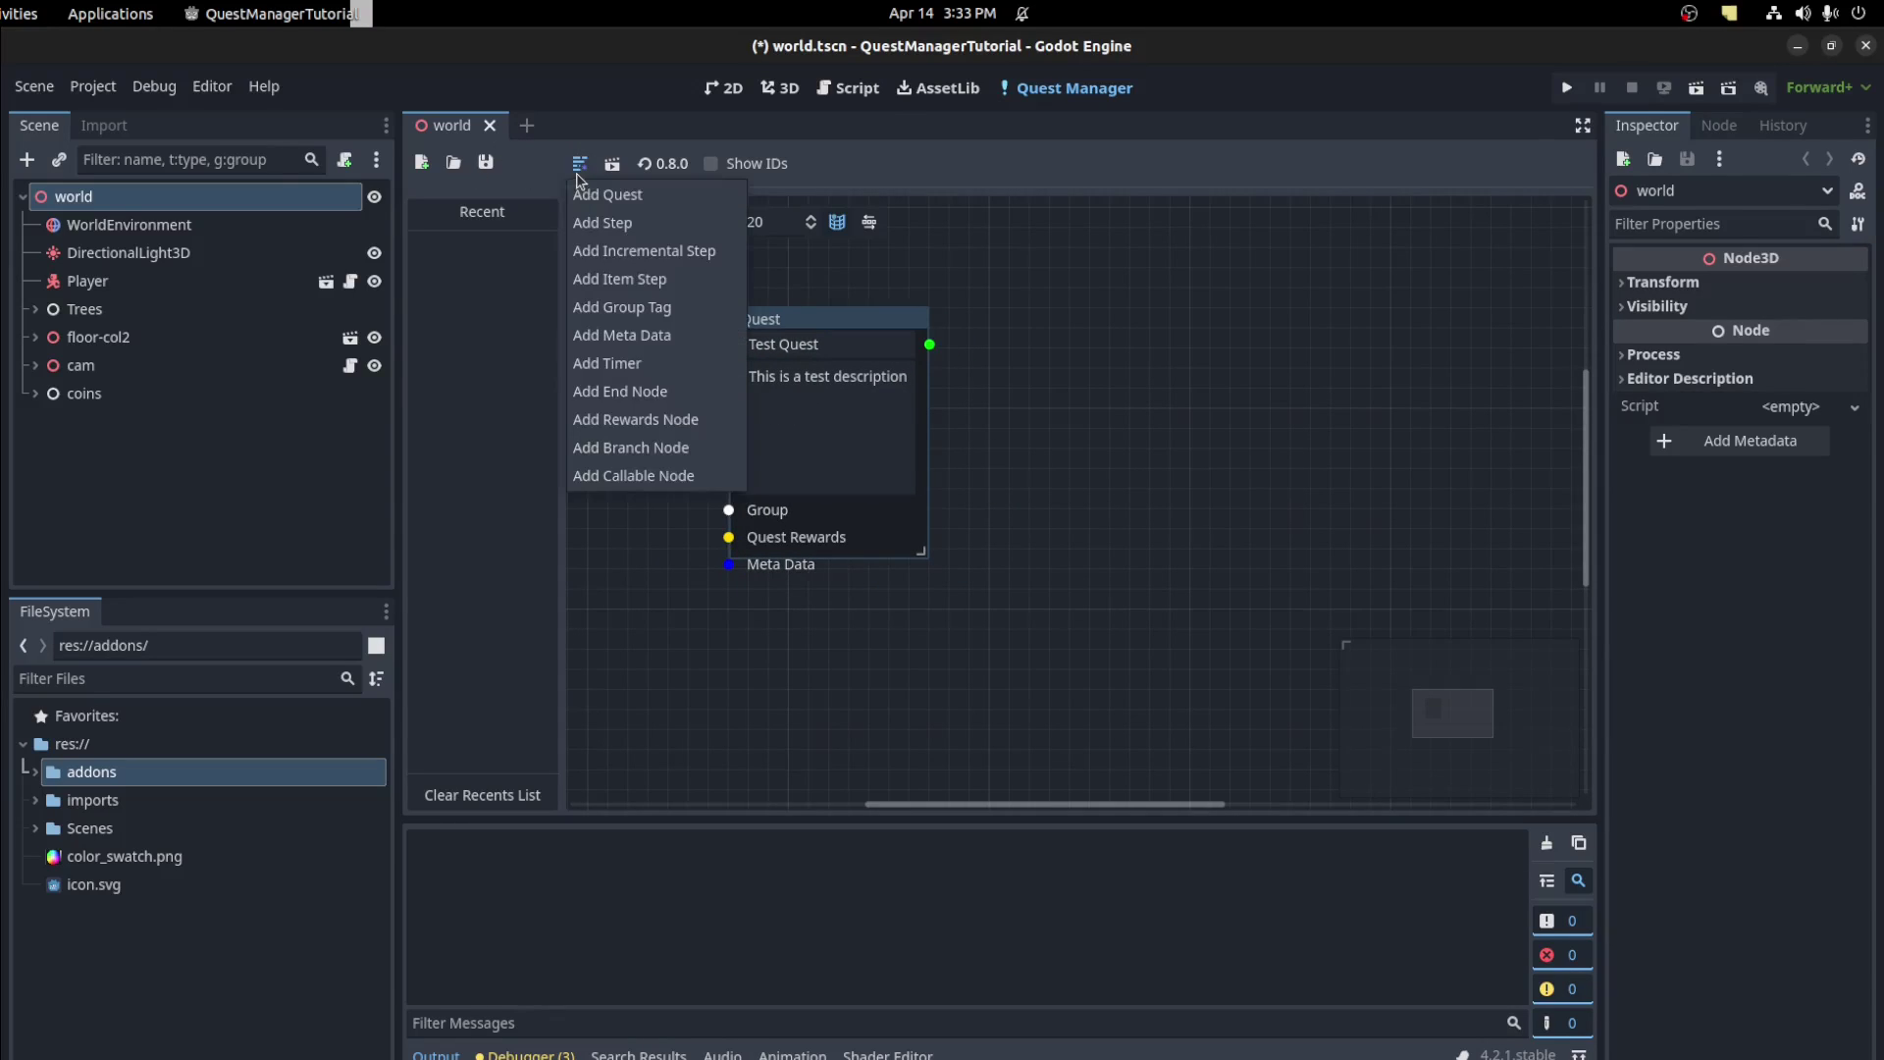
{"action": "left_click", "coordinate": [603, 223]}
{"action": "left_click_drag", "start_coordinate": [980, 447], "coordinate": [1088, 332]}
{"action": "left_click", "coordinate": [1093, 360]}
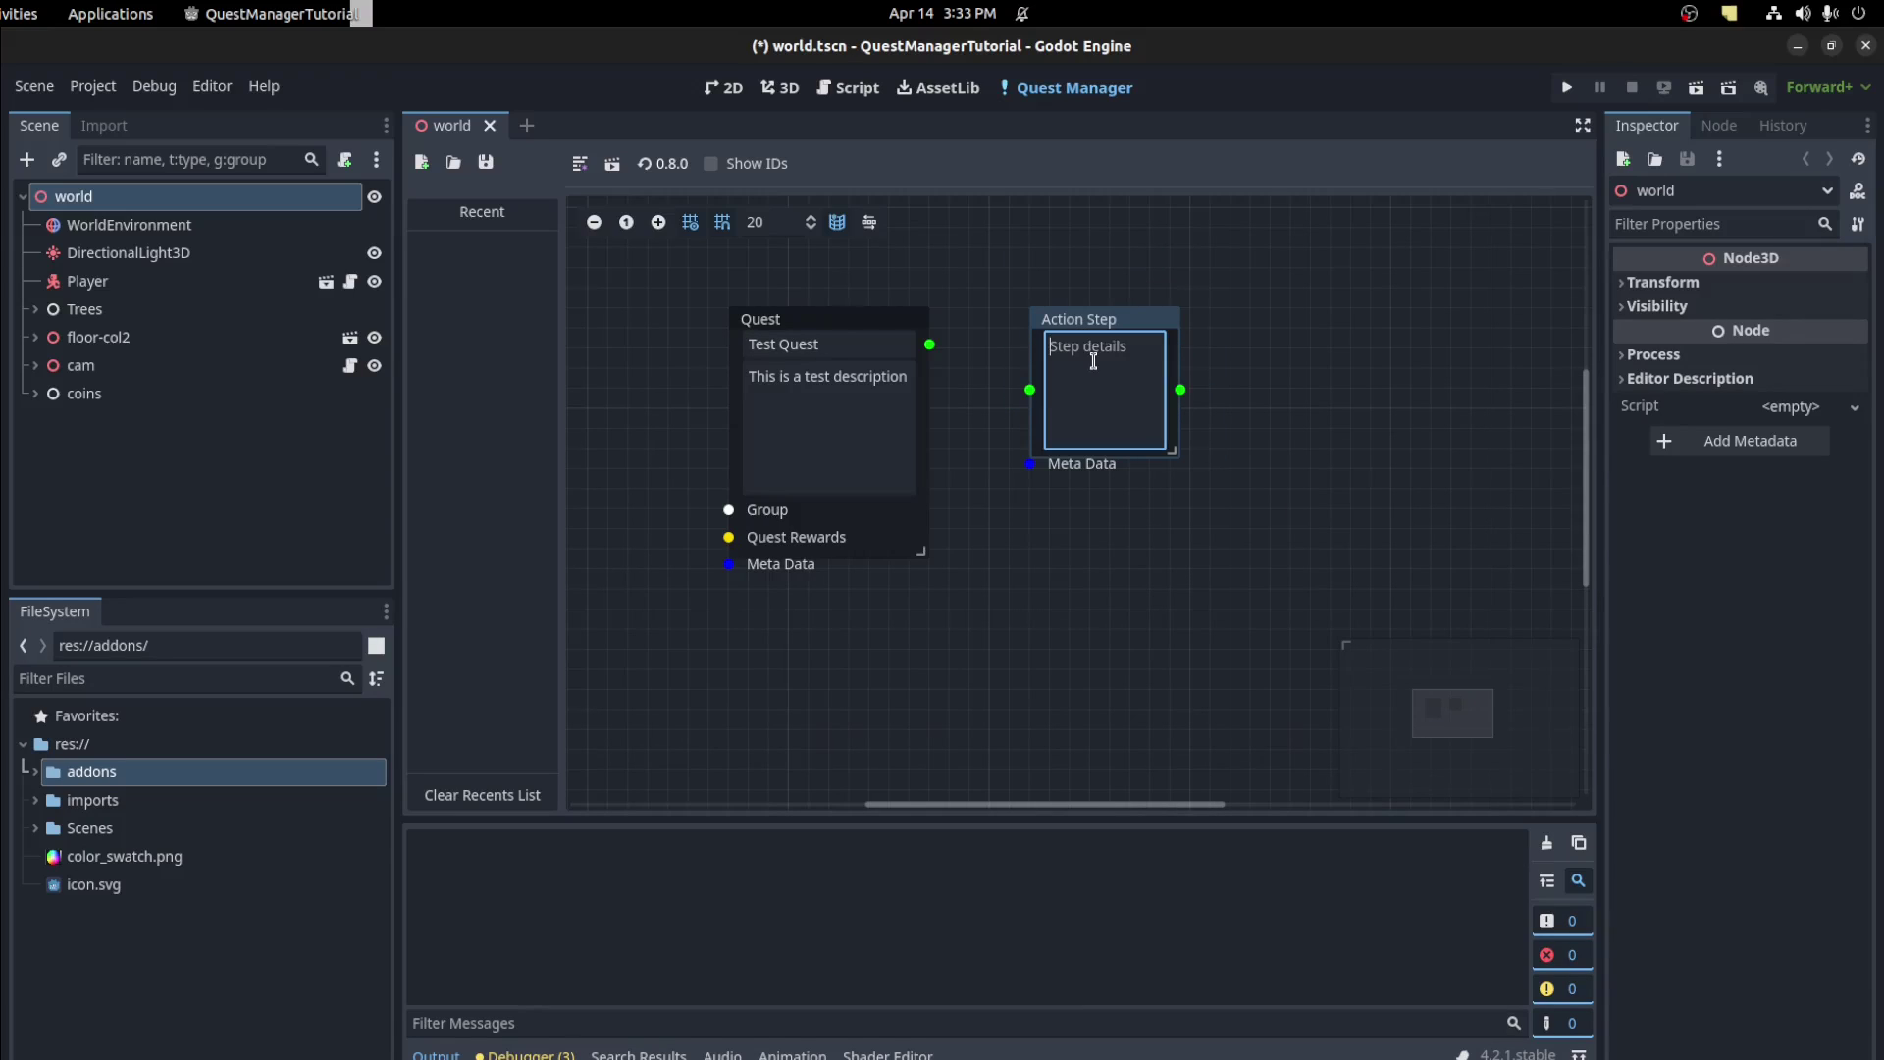
{"action": "type", "text": "DO"}
{"action": "mouse_move", "coordinate": [1163, 323]}
{"action": "left_mouse_down"}
{"action": "mouse_move", "coordinate": [1065, 264]}
{"action": "mouse_move", "coordinate": [1144, 308]}
{"action": "left_mouse_up"}
{"action": "left_click_drag", "start_coordinate": [932, 351], "coordinate": [1053, 382]}
{"action": "left_click_drag", "start_coordinate": [1059, 299], "coordinate": [1046, 281]}
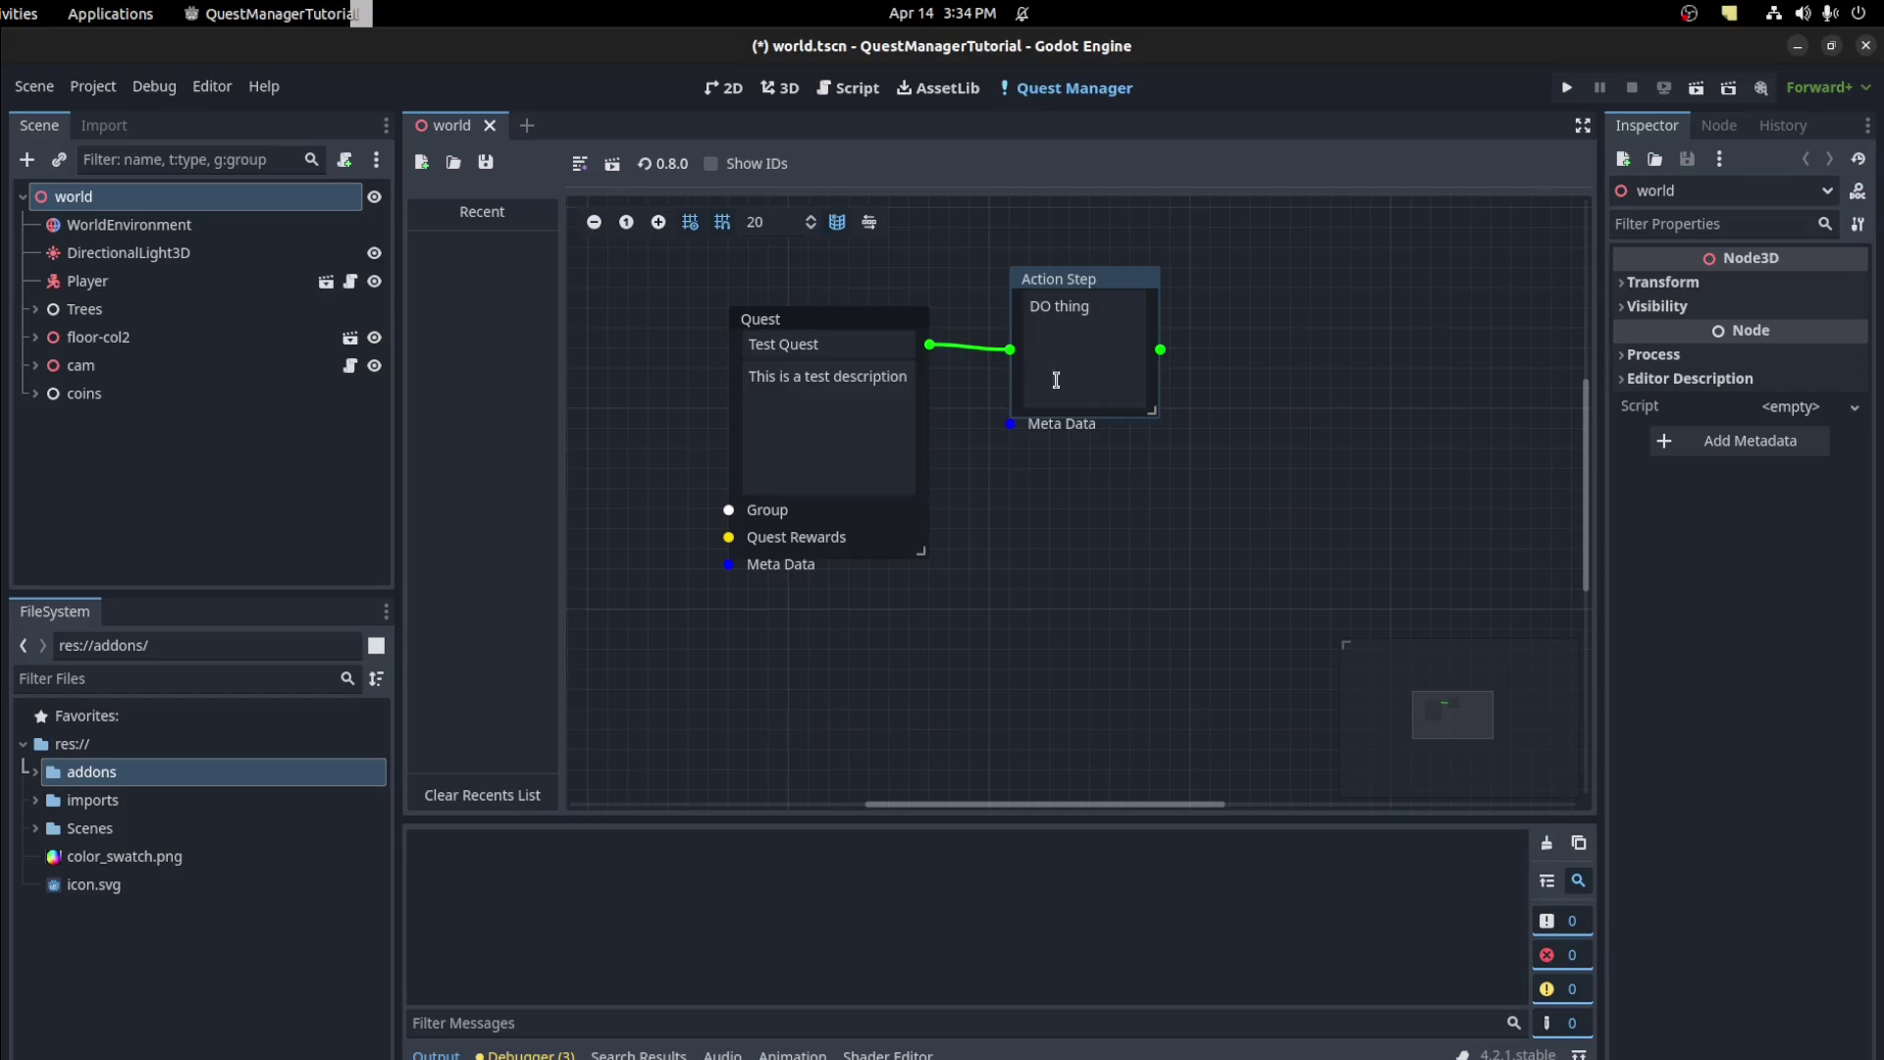
Add an End node to the right of the Action Step and connect the step's output to its Complete input
{"action": "left_click", "coordinate": [580, 163]}
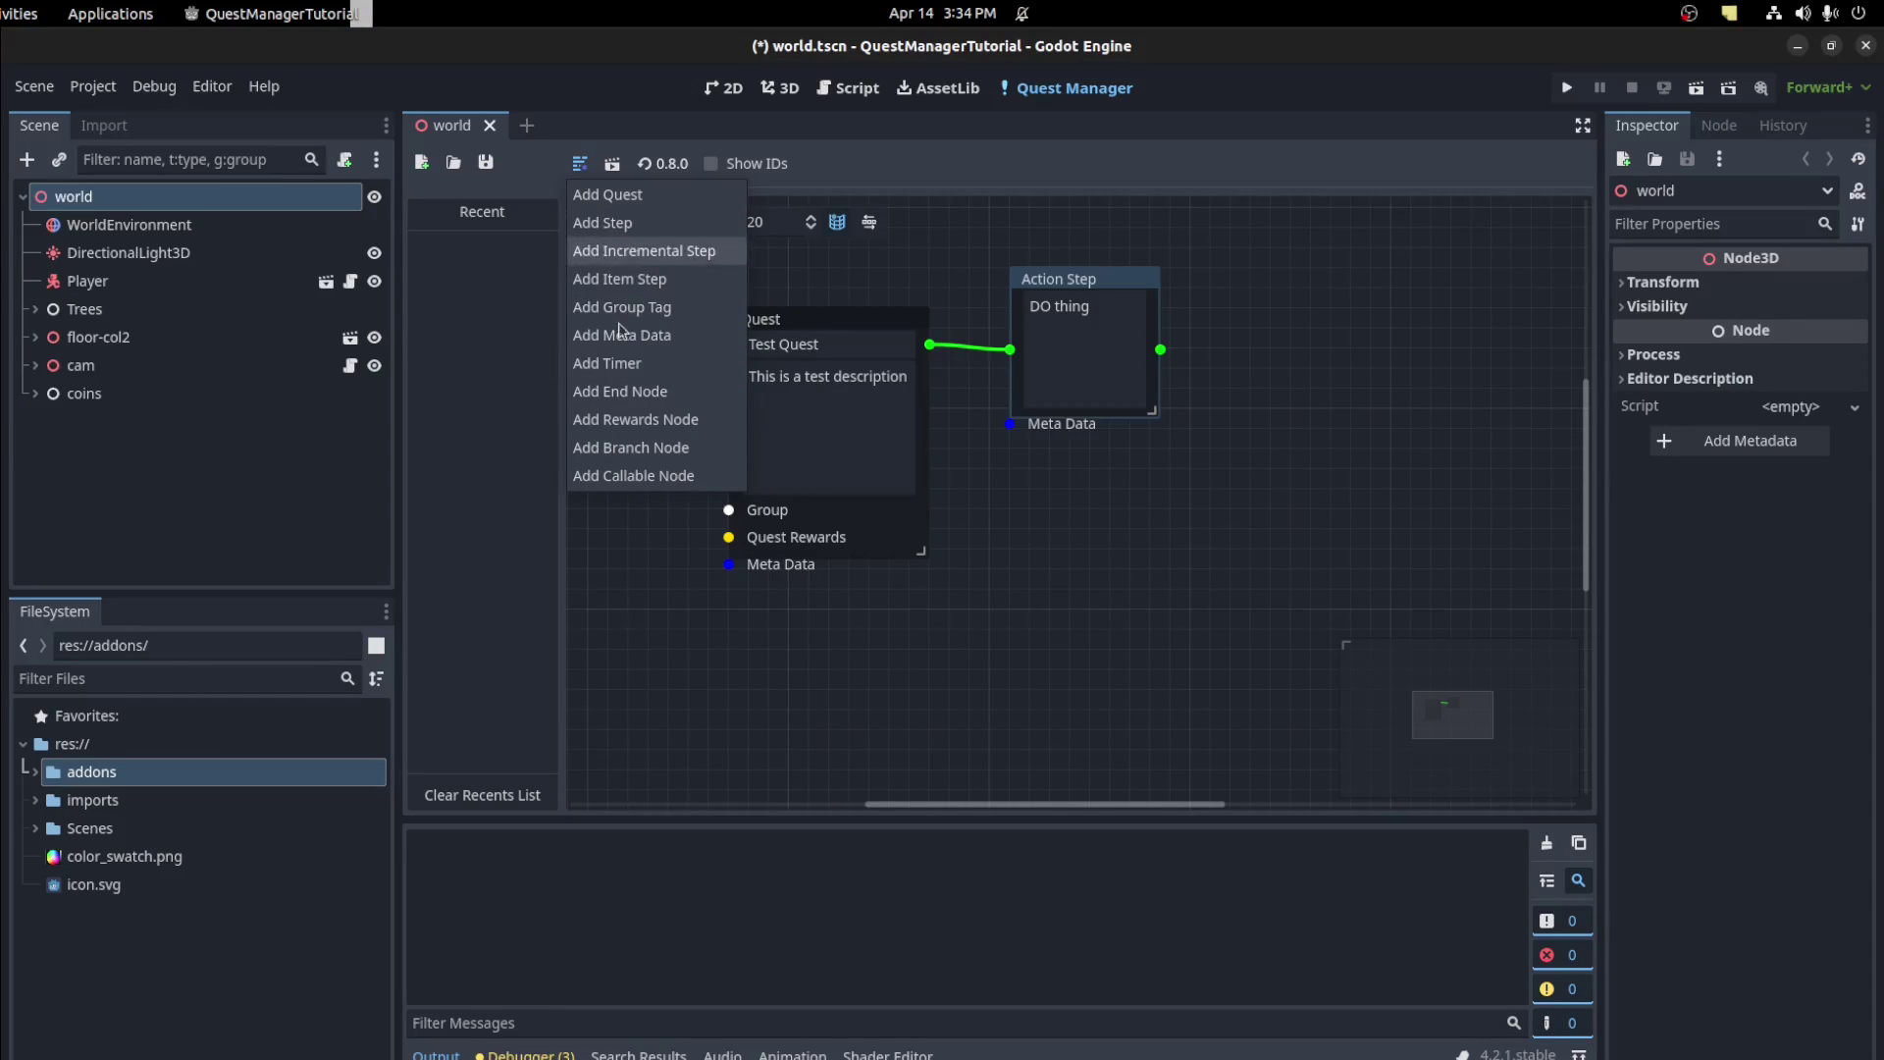
{"action": "left_click", "coordinate": [617, 397]}
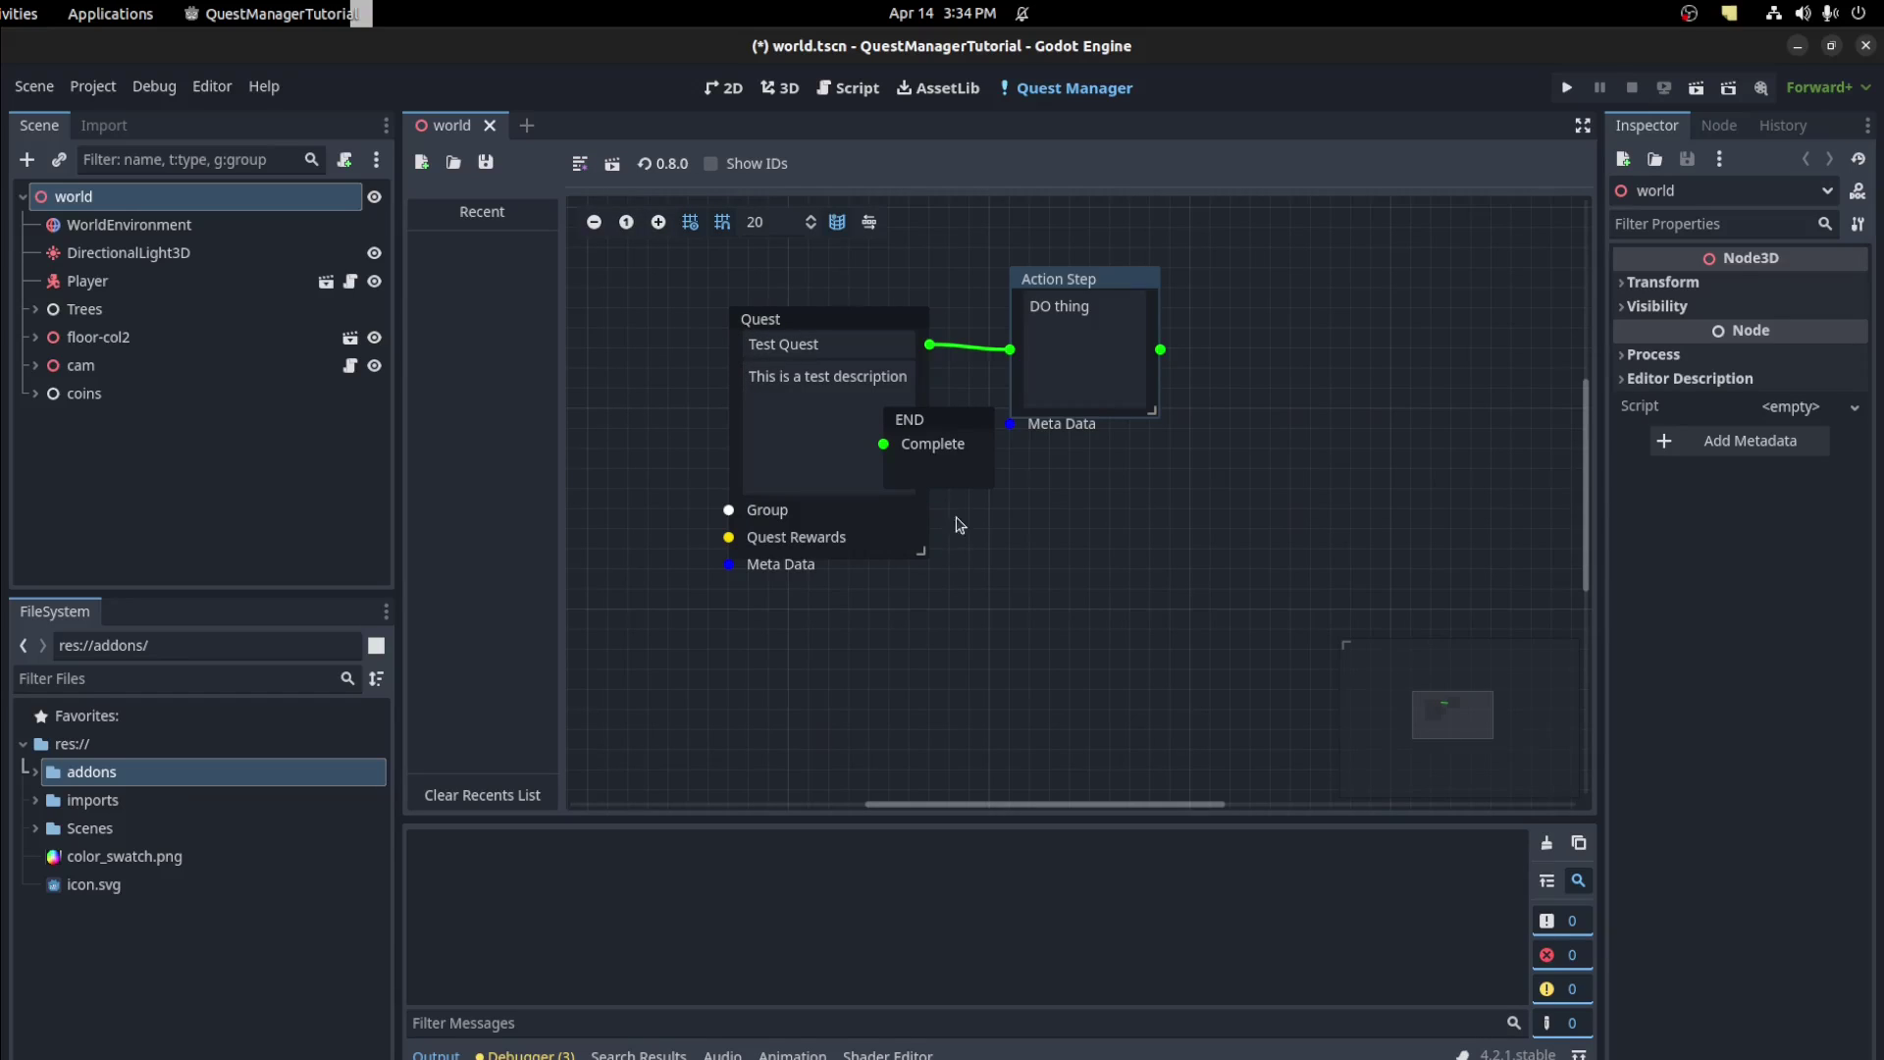
{"action": "left_click_drag", "start_coordinate": [936, 428], "coordinate": [1344, 267]}
{"action": "left_click_drag", "start_coordinate": [1160, 349], "coordinate": [1285, 347]}
{"action": "middle_click_drag", "start_coordinate": [1185, 619], "coordinate": [1029, 677]}
{"action": "left_click", "coordinate": [935, 350]}
{"action": "middle_click_drag", "start_coordinate": [854, 620], "coordinate": [1088, 581]}
{"action": "left_click", "coordinate": [1342, 372]}
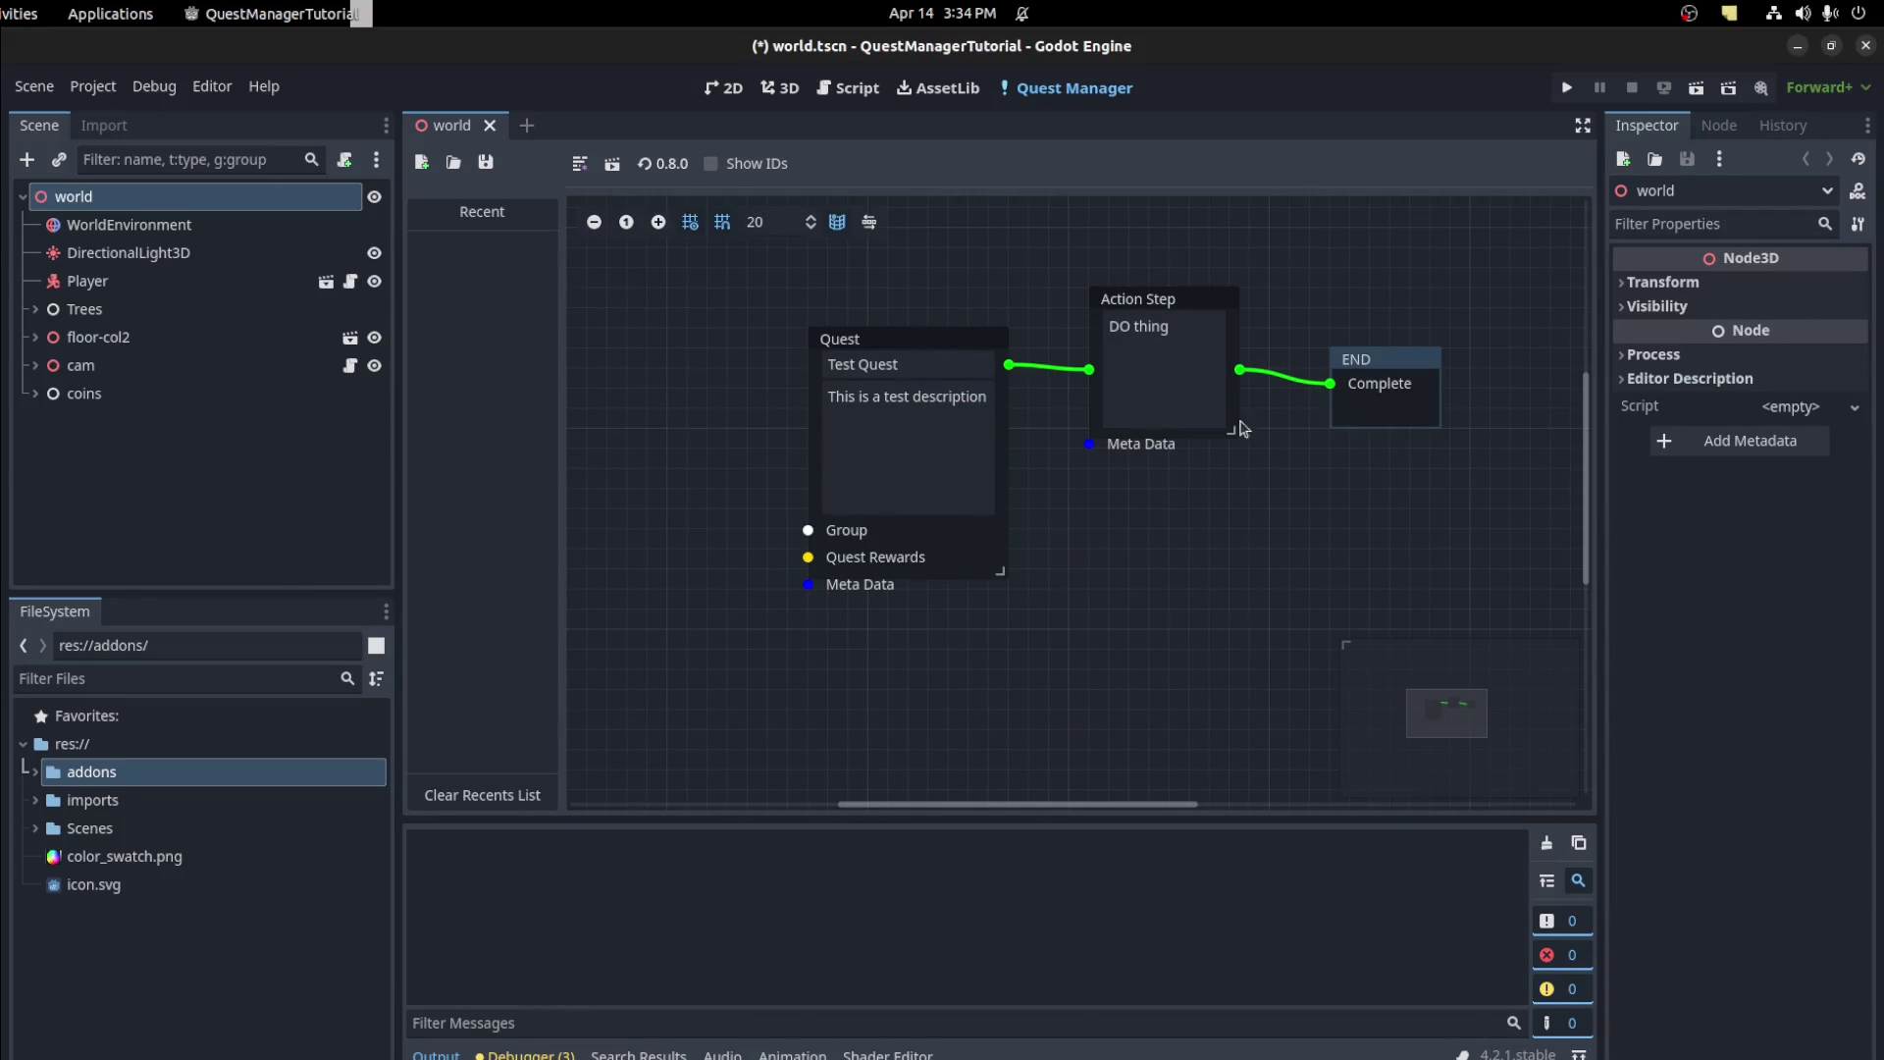
{"action": "left_click_drag", "start_coordinate": [771, 285], "coordinate": [1504, 683]}
Add a Rewards node to the left of the Quest node and connect it to the Quest Rewards input
{"action": "scroll", "coordinate": [980, 665], "scroll_direction": "left", "scroll_amount": 5}
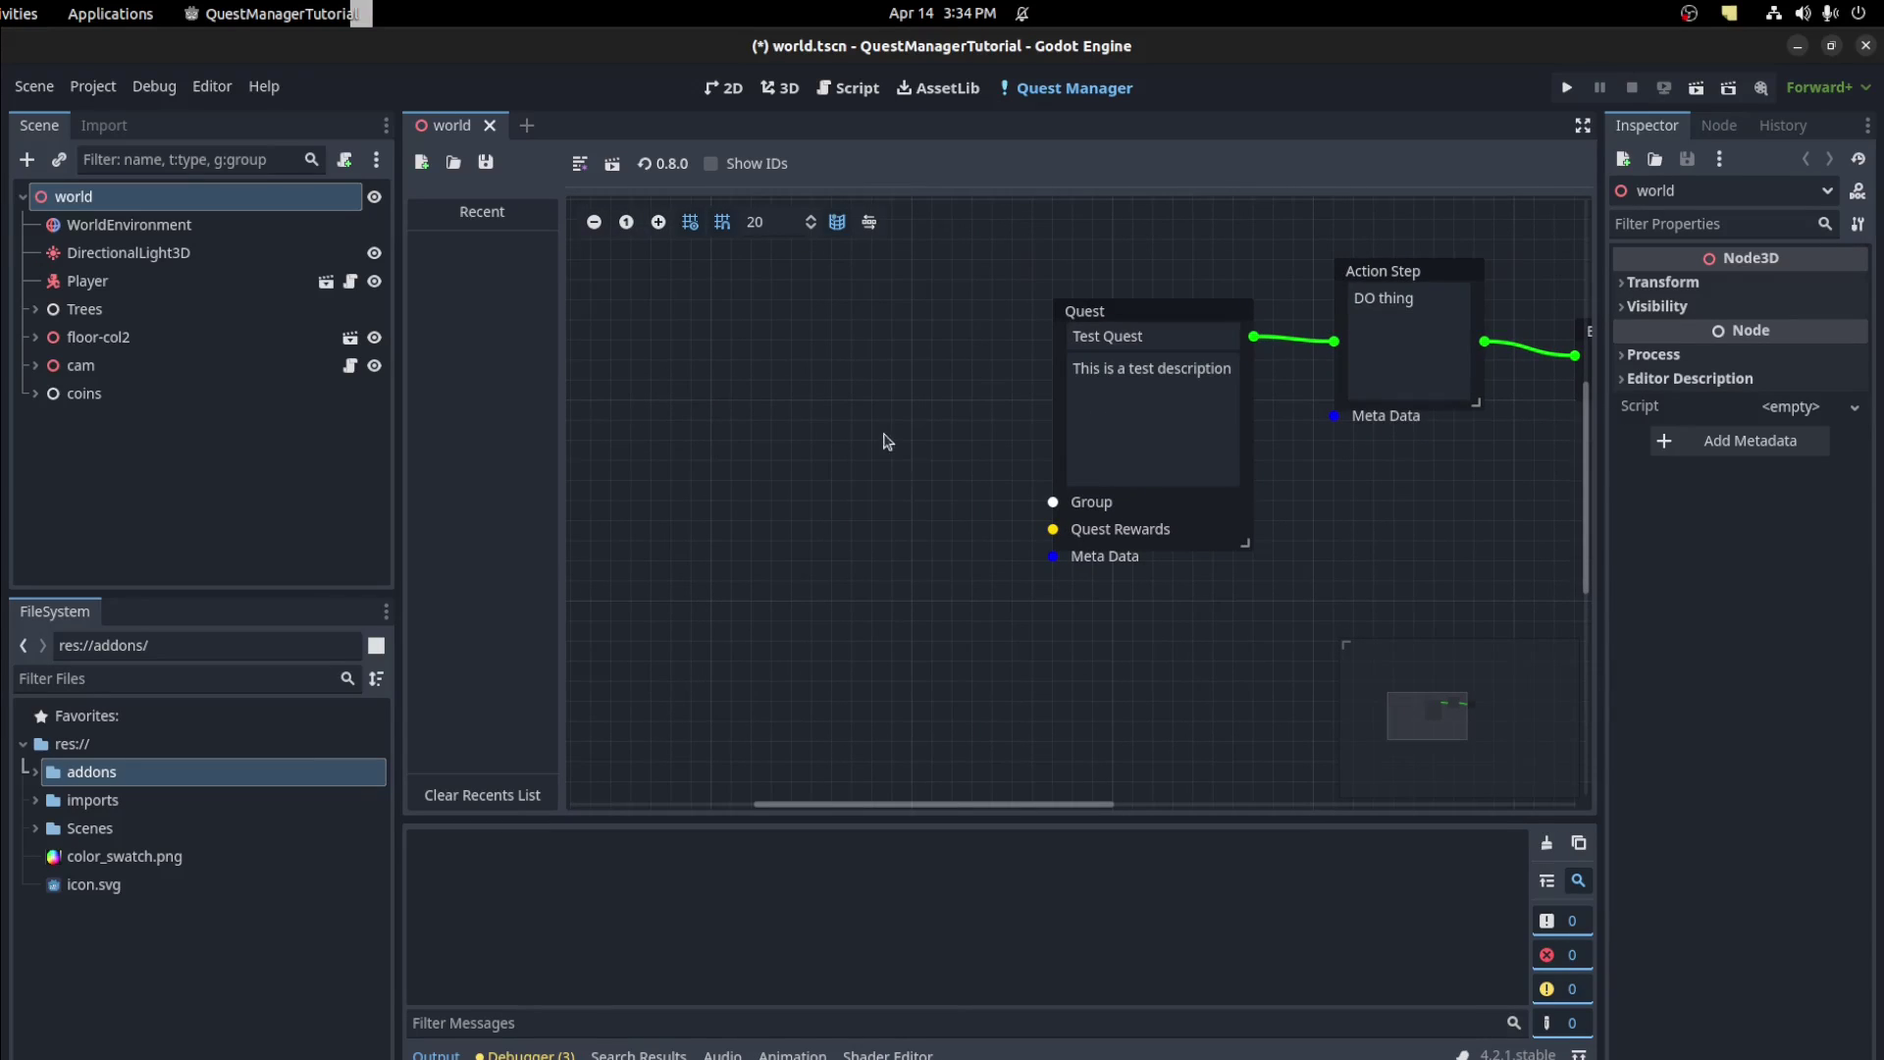
{"action": "right_click", "coordinate": [805, 415]}
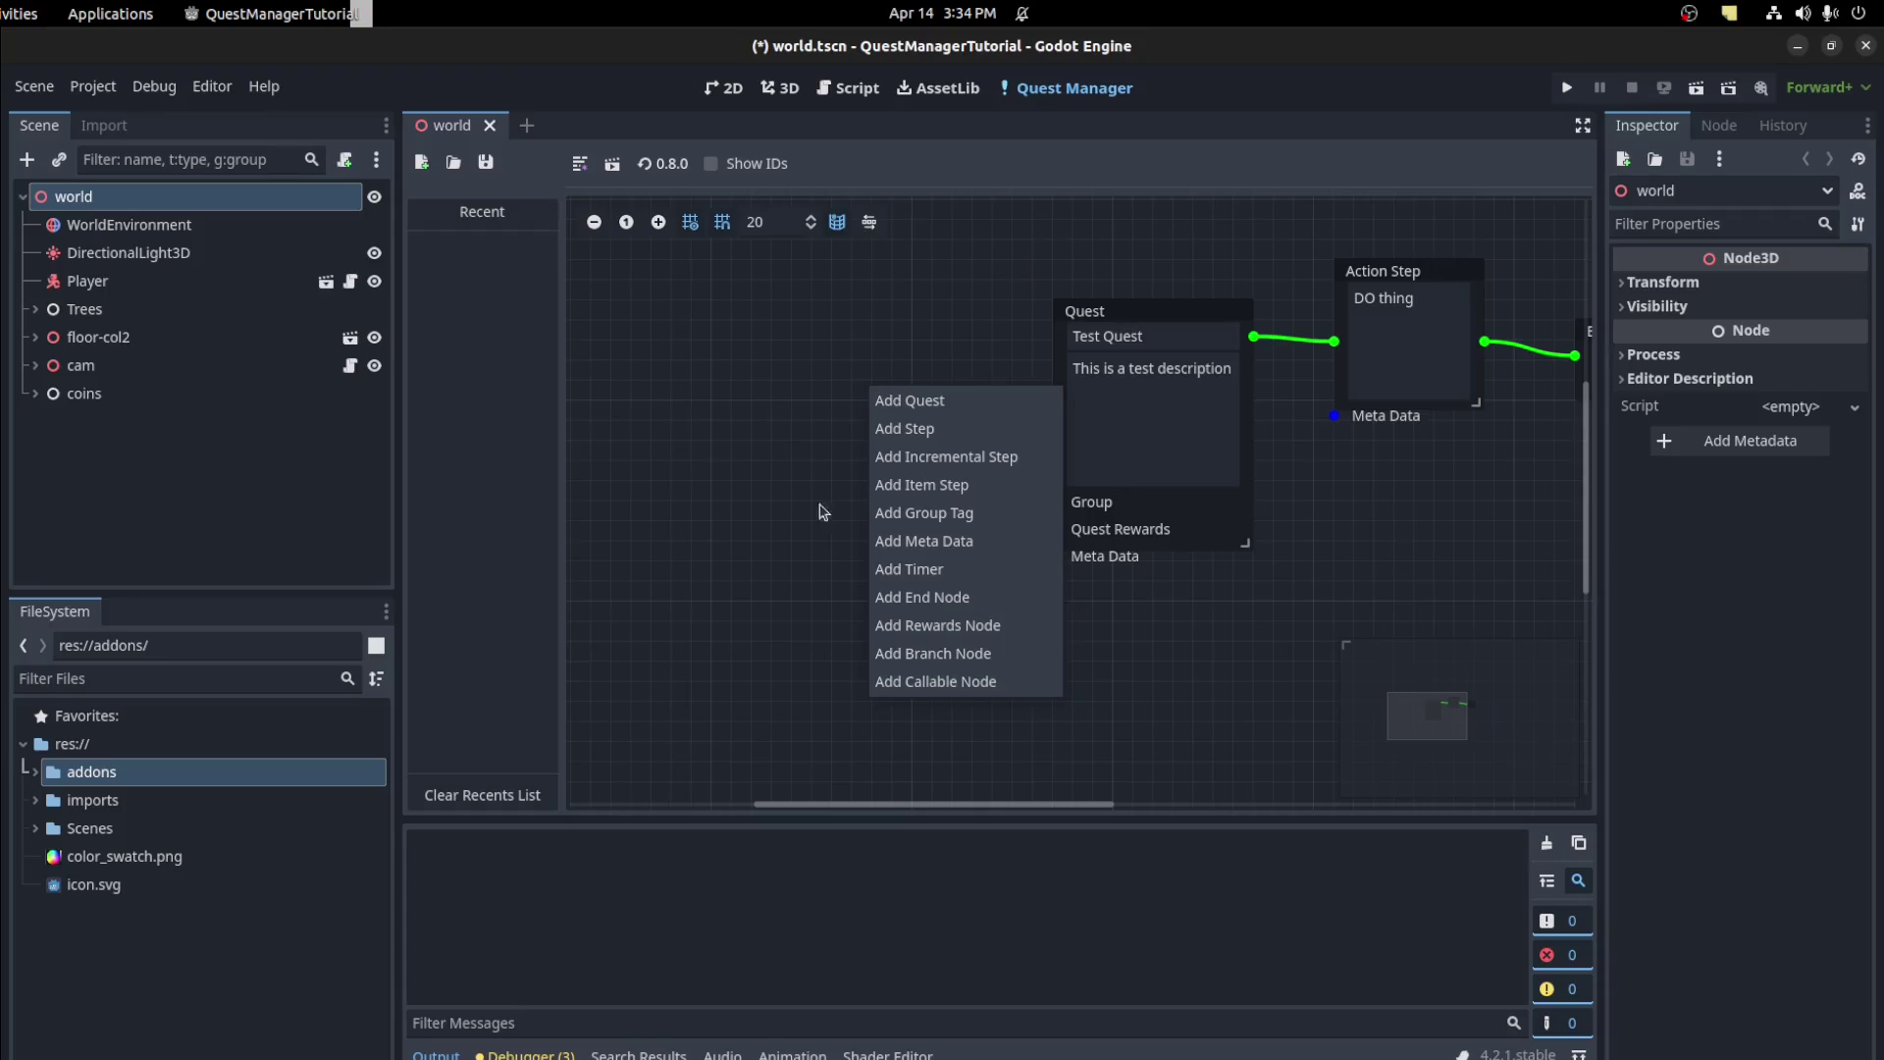
{"action": "left_click", "coordinate": [922, 625]}
{"action": "left_click_drag", "start_coordinate": [911, 400], "coordinate": [730, 462]}
{"action": "left_click_drag", "start_coordinate": [968, 579], "coordinate": [1053, 529]}
{"action": "mouse_move", "coordinate": [850, 503]}
{"action": "left_mouse_down"}
{"action": "mouse_move", "coordinate": [870, 503]}
{"action": "mouse_move", "coordinate": [861, 517]}
{"action": "left_mouse_up"}
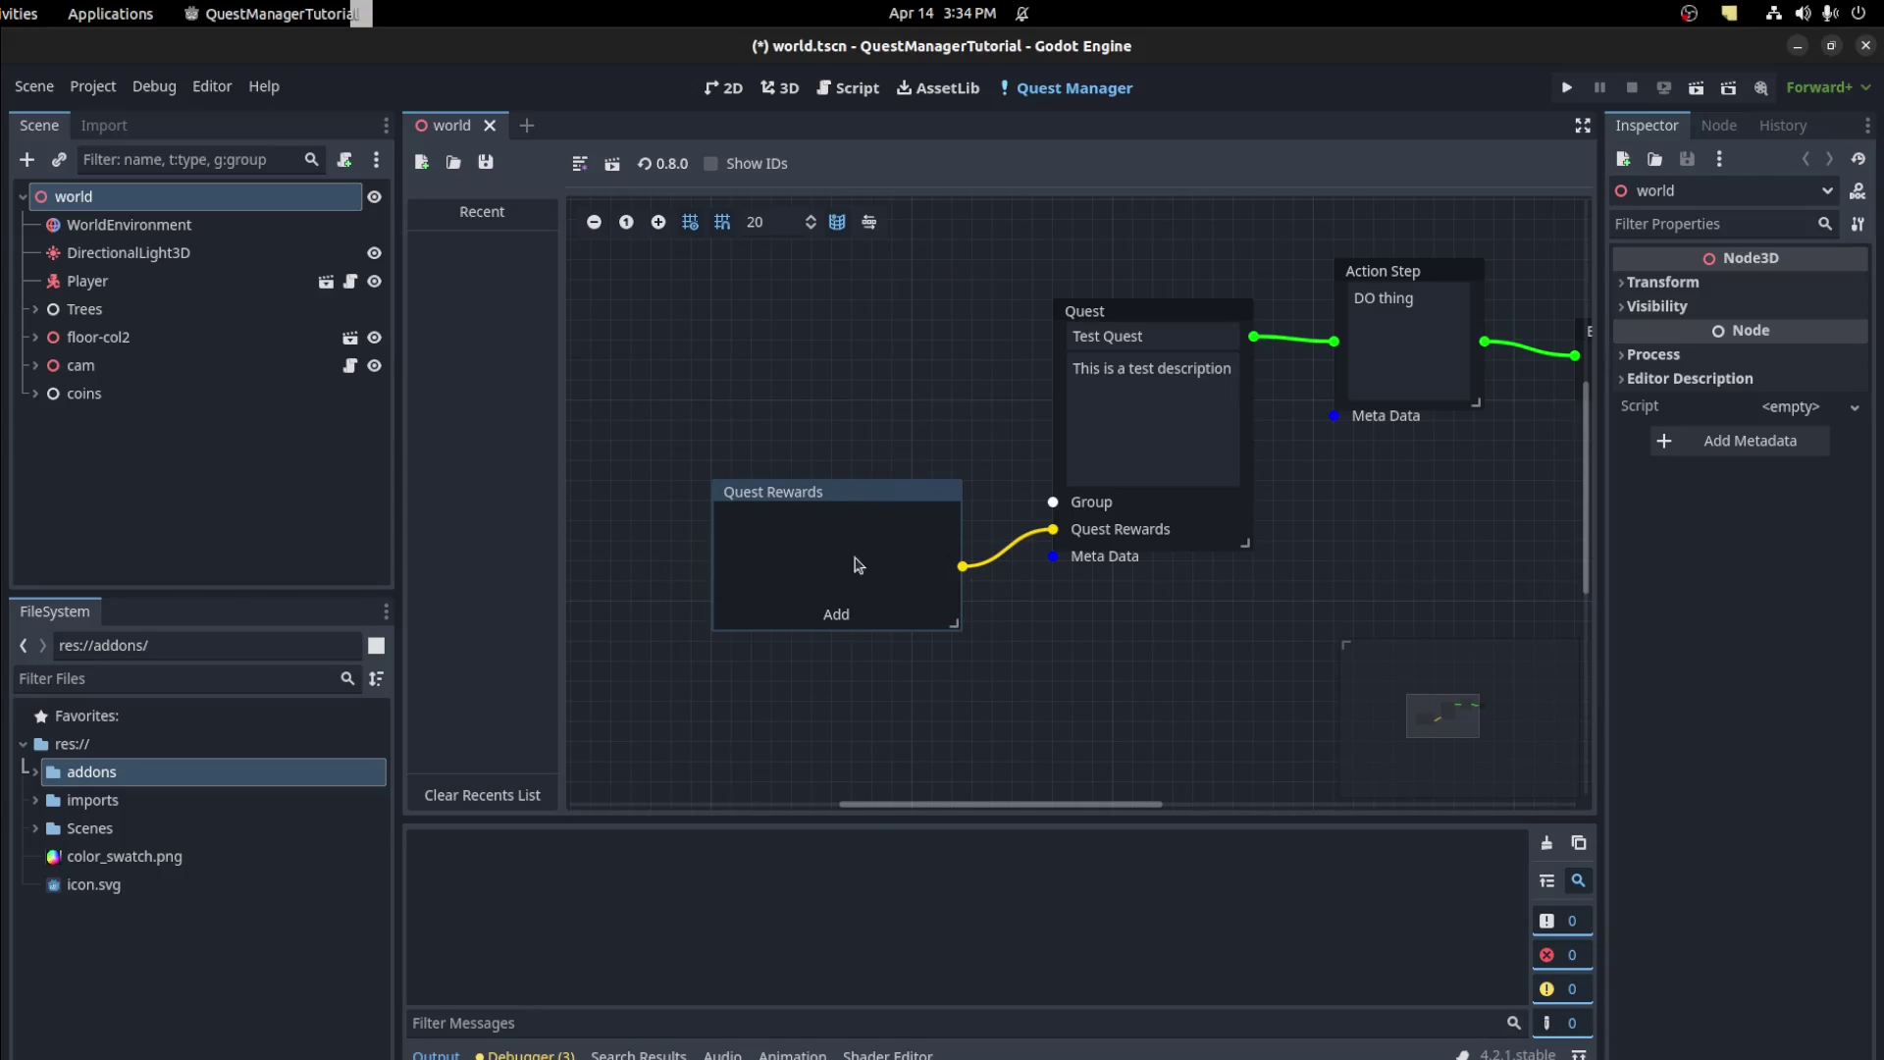
Add an Int reward named "Coins" with a value of 100 to the Quest Rewards node
{"action": "left_click", "coordinate": [836, 614]}
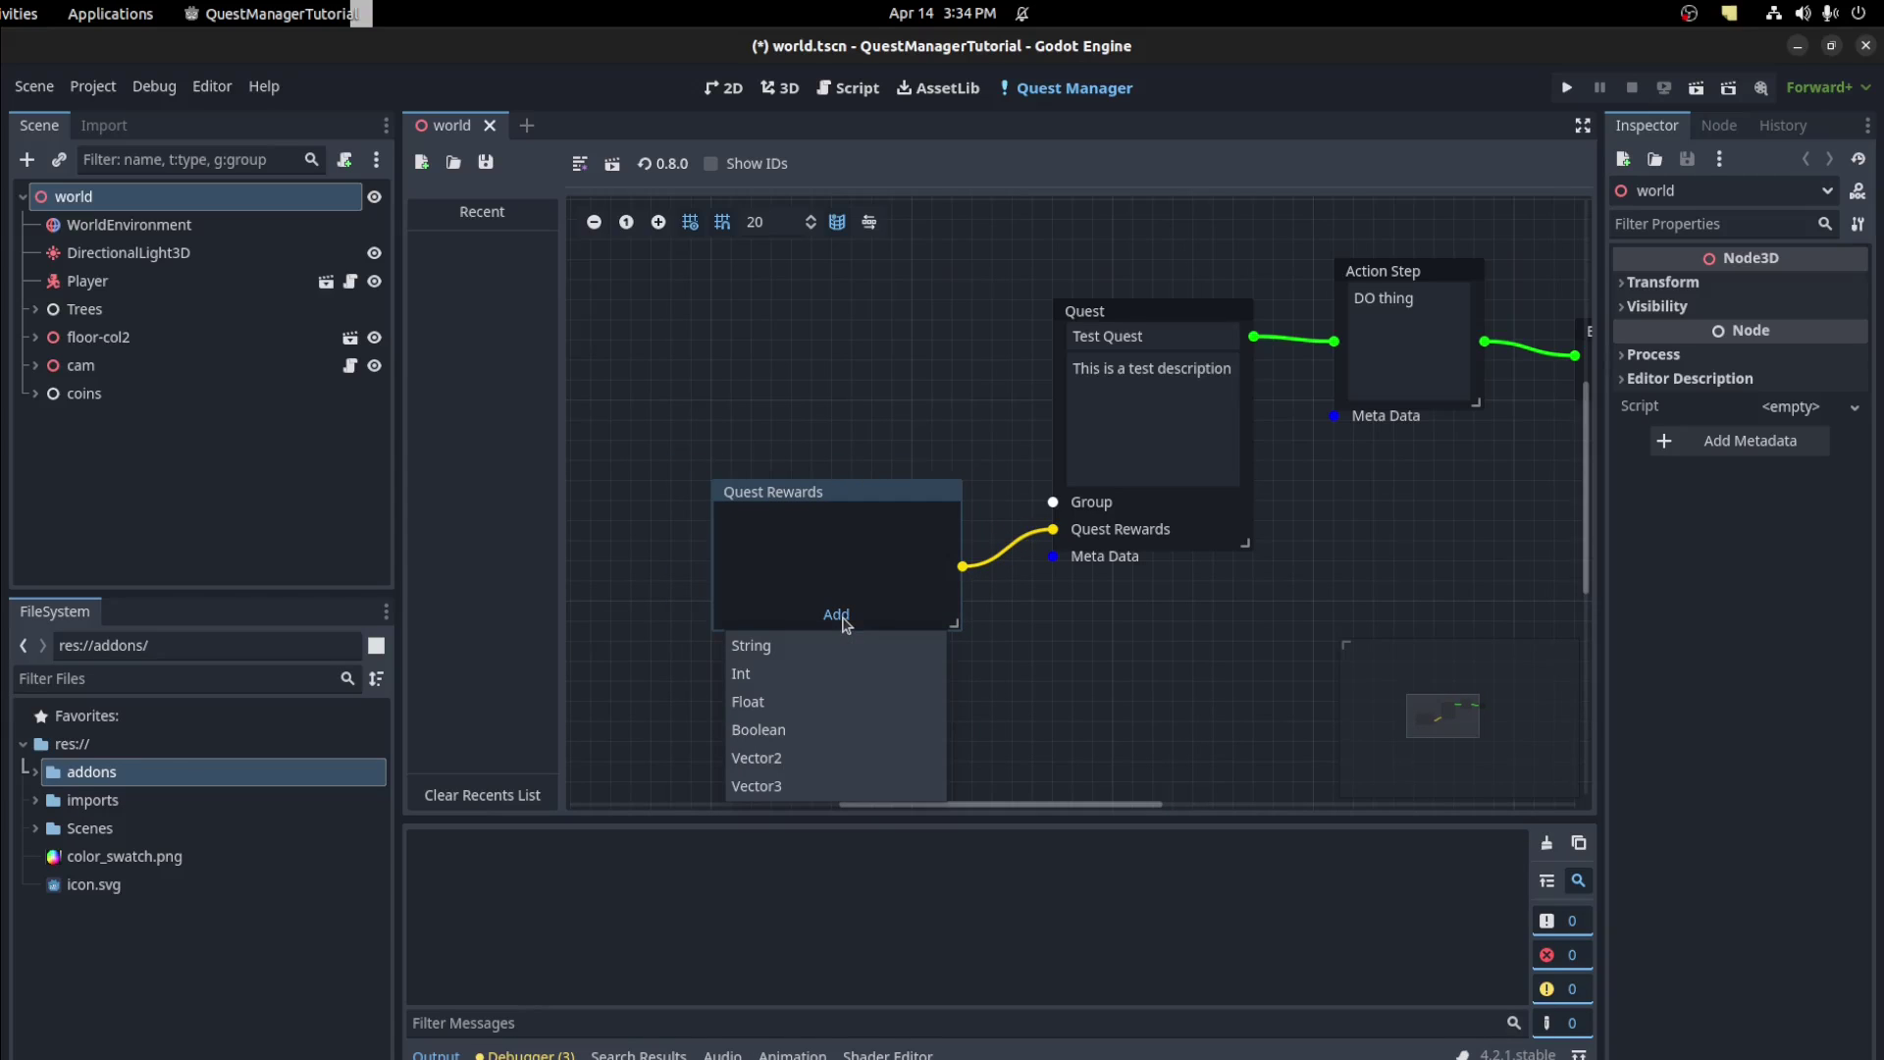
{"action": "left_click", "coordinate": [825, 674]}
{"action": "left_click", "coordinate": [779, 551]}
{"action": "type", "text": "Coins"}
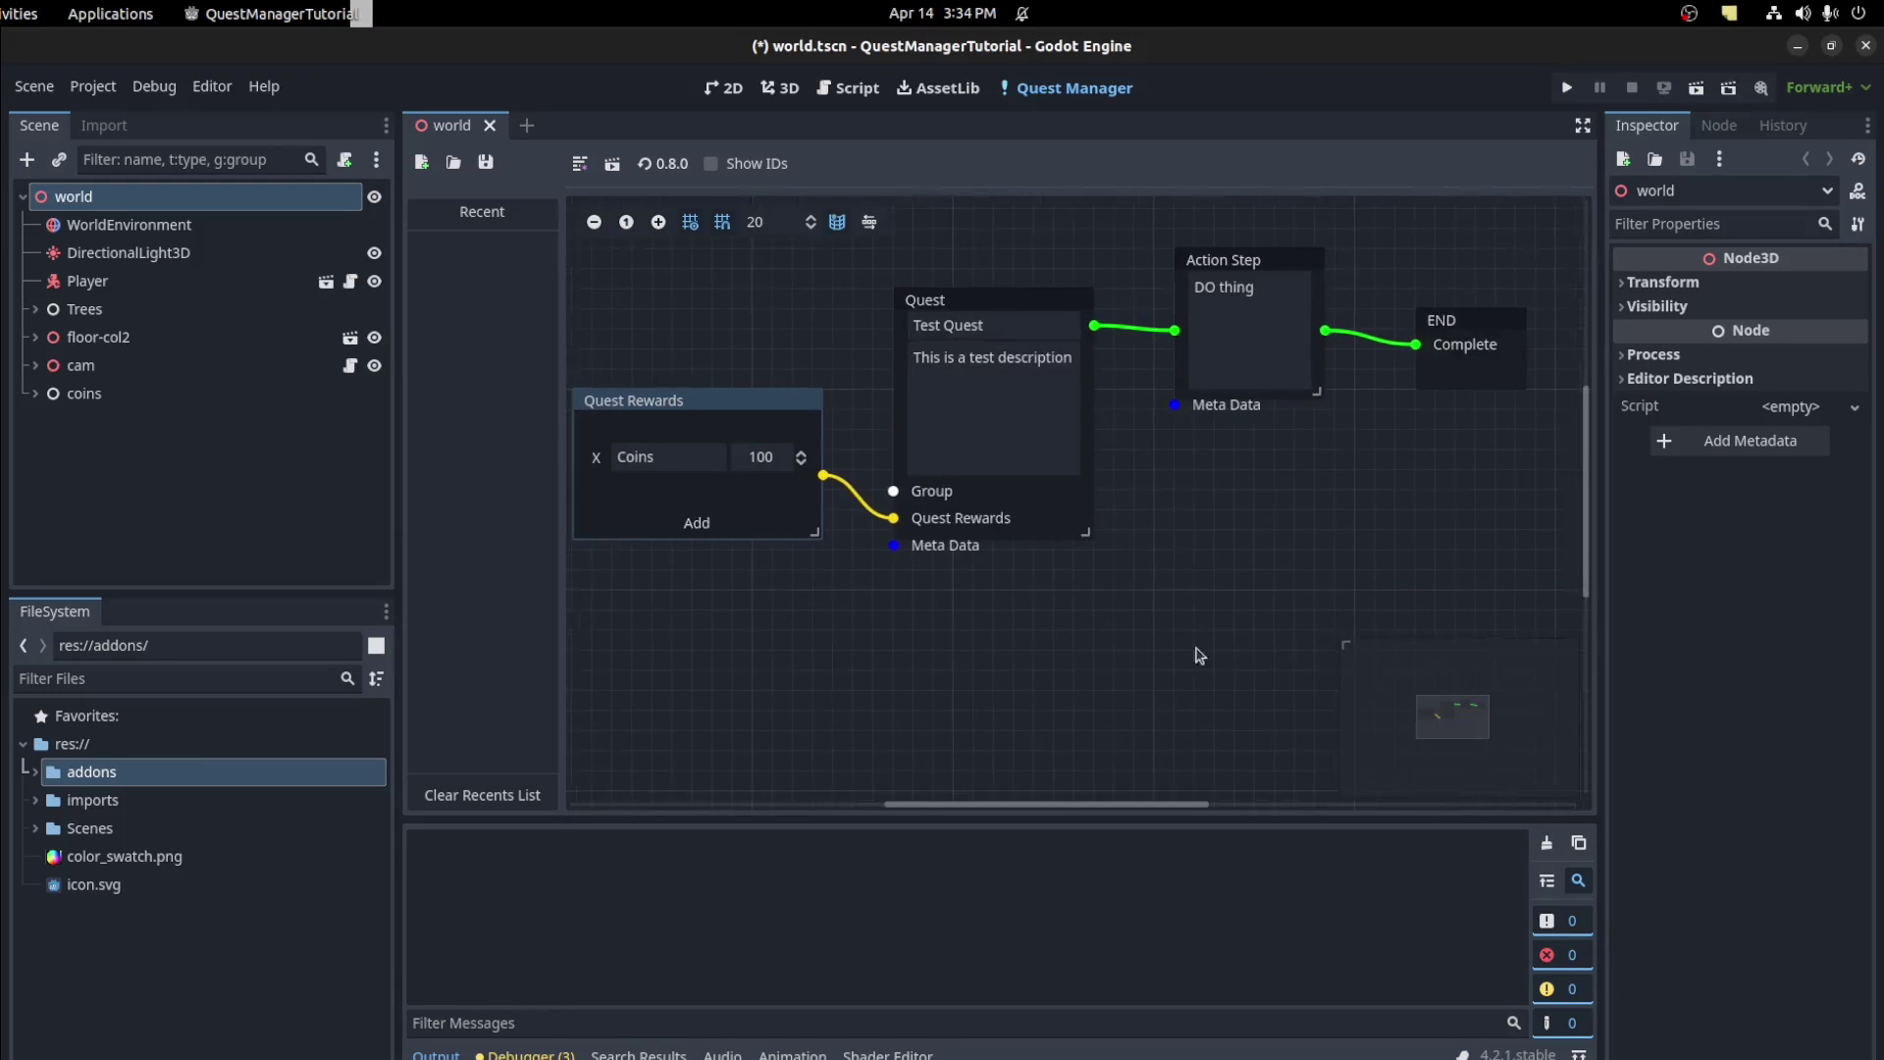
Spread out the graph by moving the Action Step above the Quest node and the END node farther right
{"action": "scroll", "coordinate": [1155, 615], "scroll_direction": "up", "scroll_amount": 4}
{"action": "scroll", "coordinate": [1156, 614], "scroll_direction": "right", "scroll_amount": 2}
{"action": "scroll", "coordinate": [1156, 614], "scroll_direction": "down", "scroll_amount": 4}
{"action": "scroll", "coordinate": [1156, 614], "scroll_direction": "right", "scroll_amount": 4}
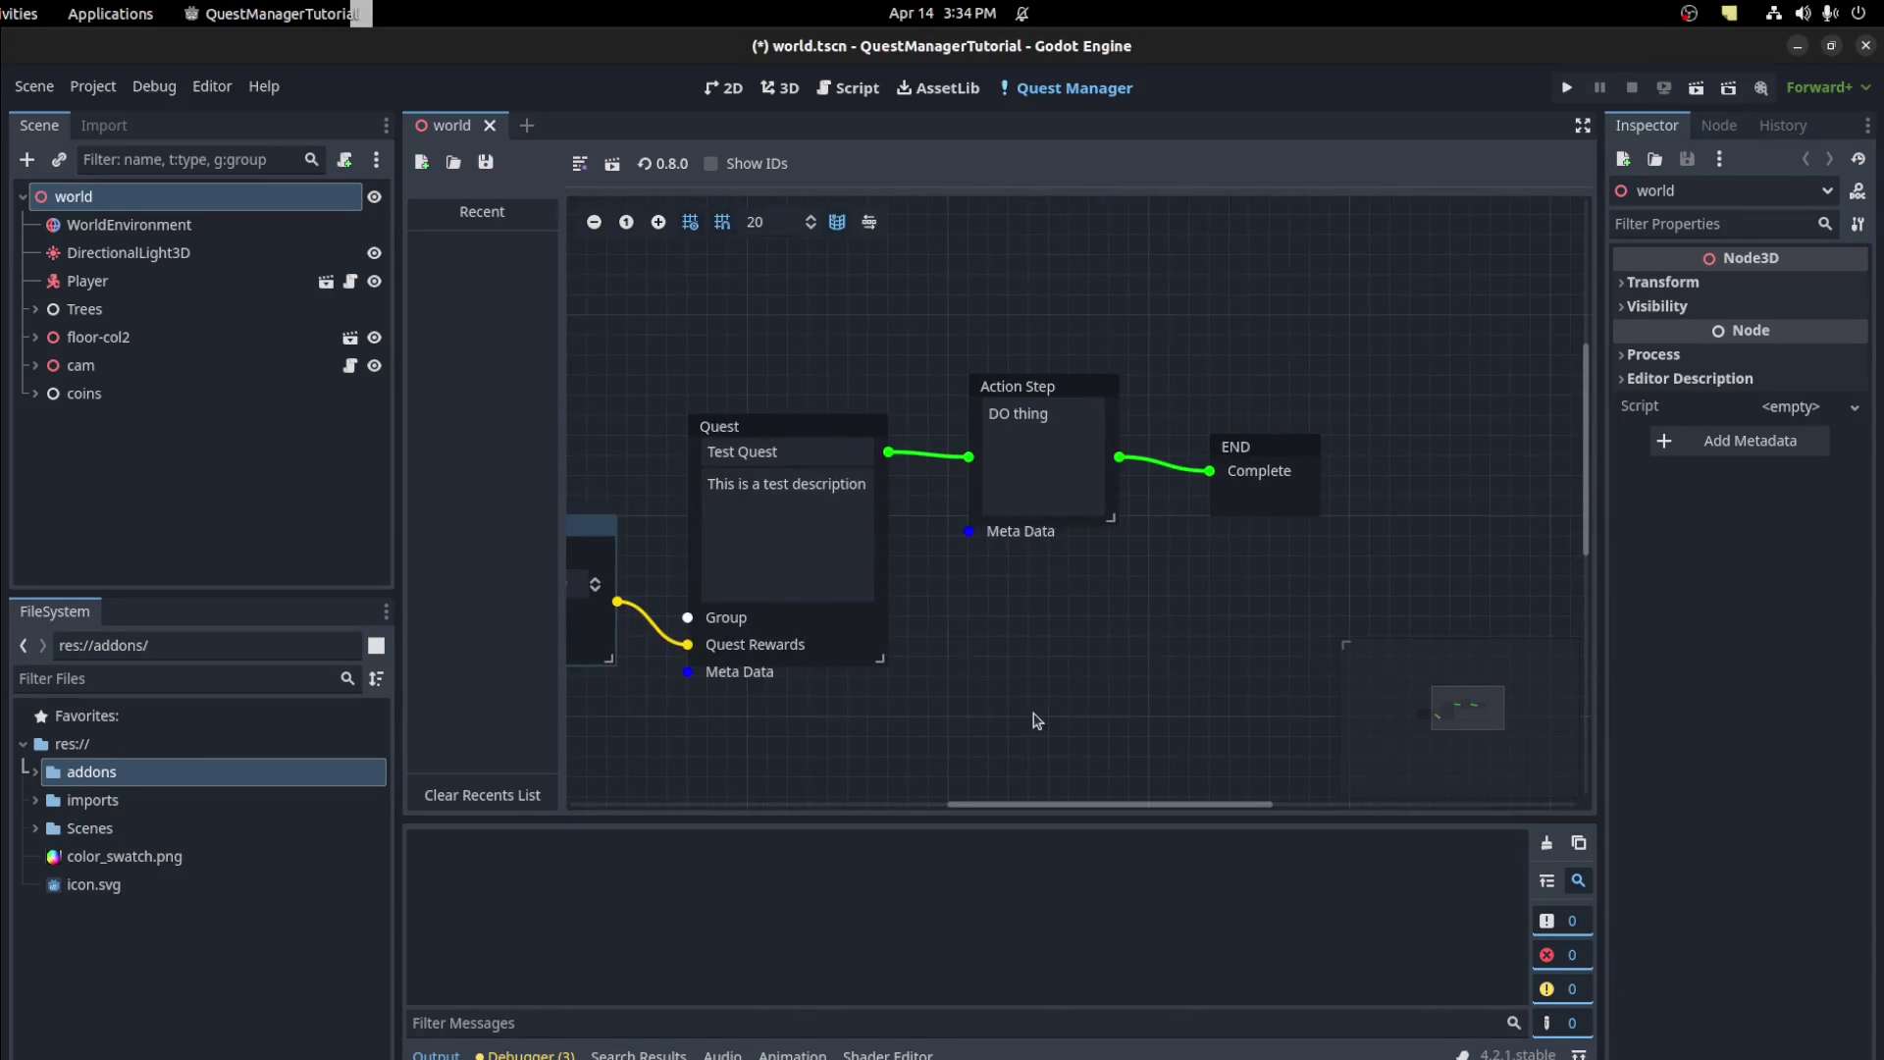
{"action": "scroll", "coordinate": [1119, 525], "scroll_direction": "up", "scroll_amount": 4}
{"action": "scroll", "coordinate": [1119, 525], "scroll_direction": "left", "scroll_amount": 1}
{"action": "left_click_drag", "start_coordinate": [1078, 426], "coordinate": [1091, 254]}
{"action": "scroll", "coordinate": [1102, 588], "scroll_direction": "up", "scroll_amount": 4}
{"action": "scroll", "coordinate": [1102, 614], "scroll_direction": "right", "scroll_amount": 1}
{"action": "left_click_drag", "start_coordinate": [1220, 577], "coordinate": [1398, 586]}
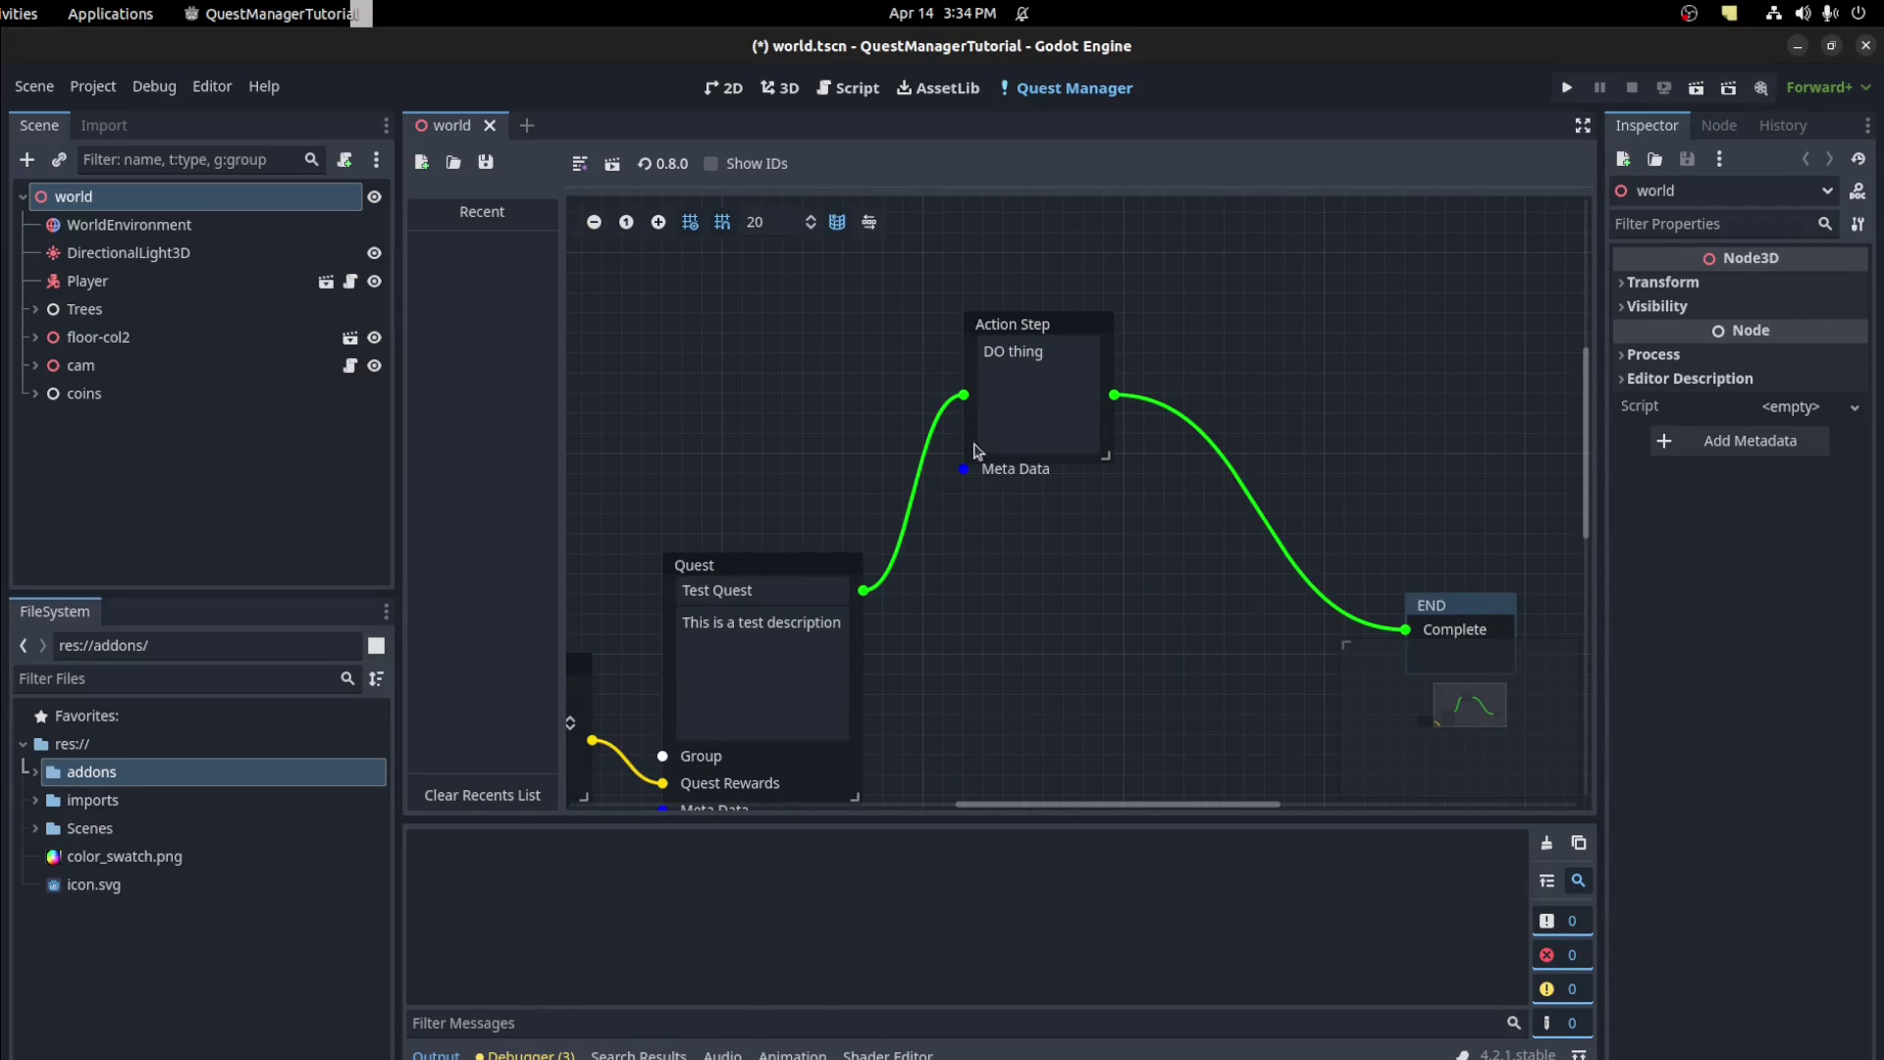
Add an Incremental Step below the Action Step and look over its details, item name and quantity fields
{"action": "left_click", "coordinate": [580, 162]}
{"action": "left_click", "coordinate": [610, 252]}
{"action": "left_click_drag", "start_coordinate": [619, 672], "coordinate": [1037, 577]}
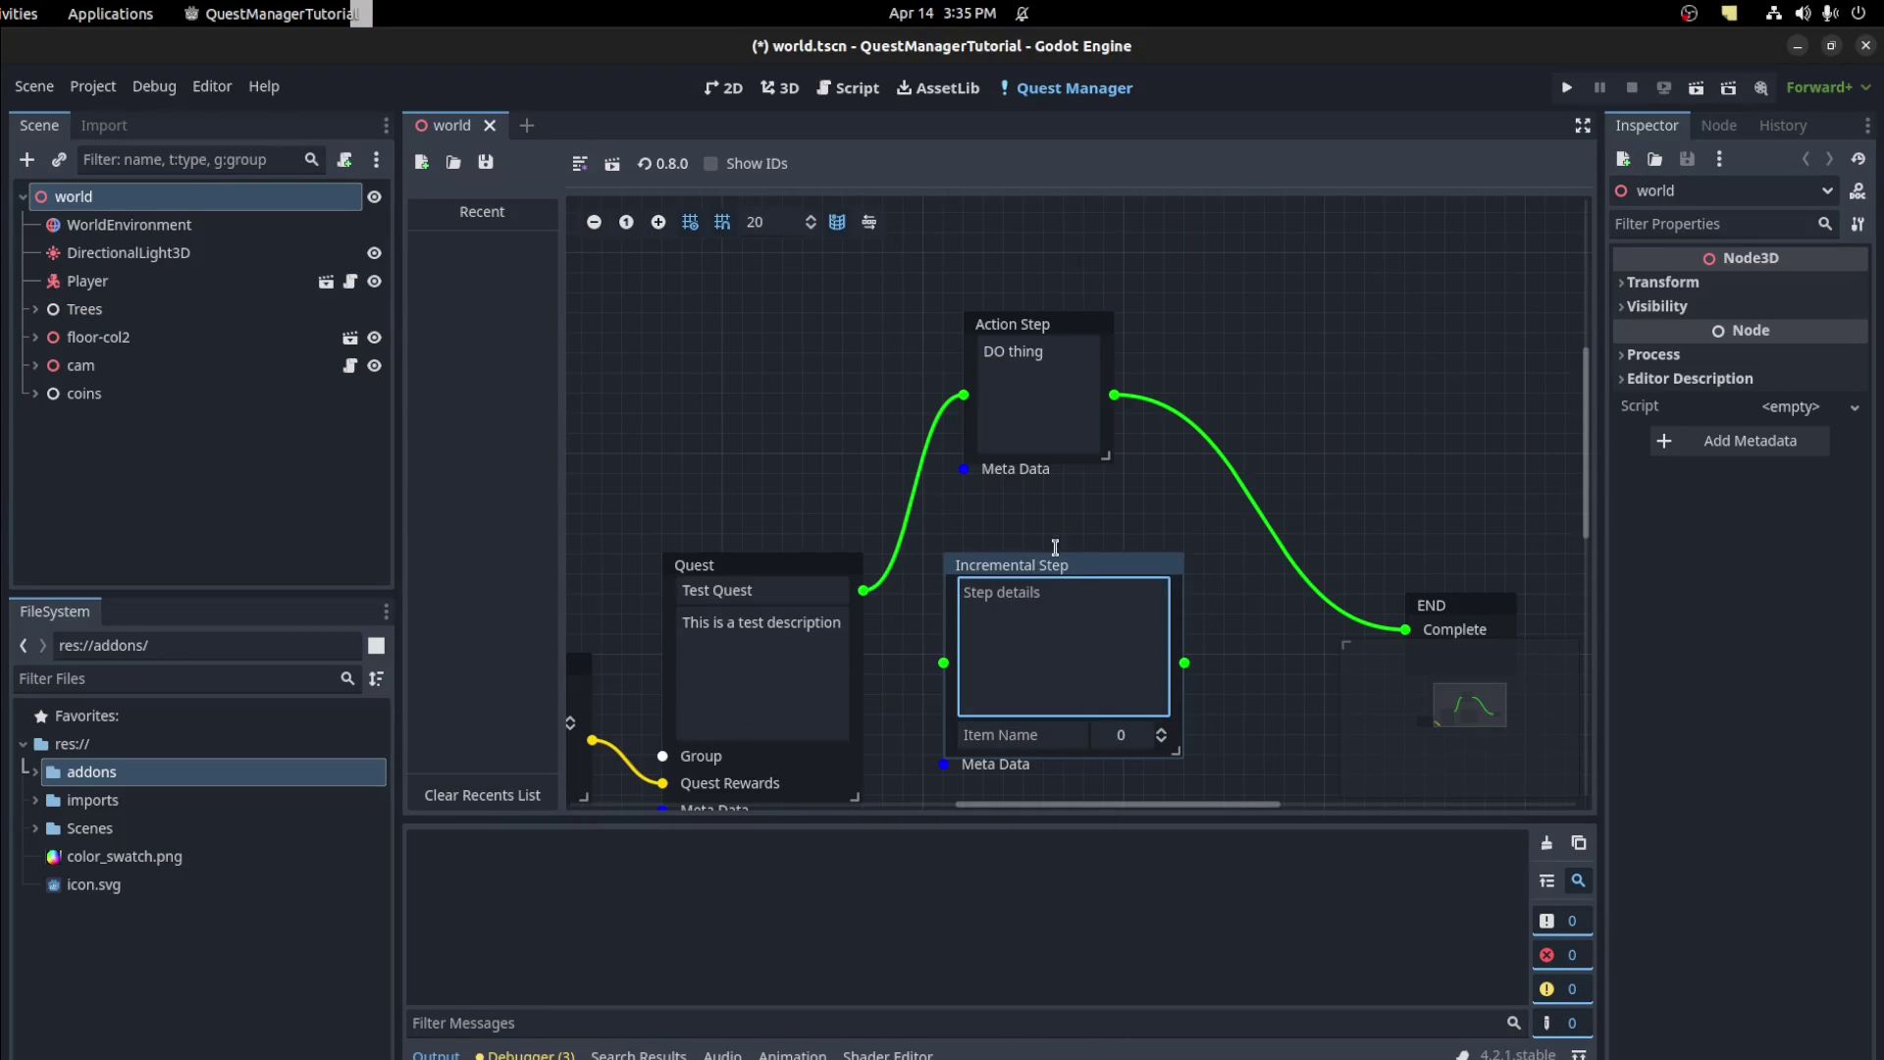
{"action": "left_click", "coordinate": [1055, 546]}
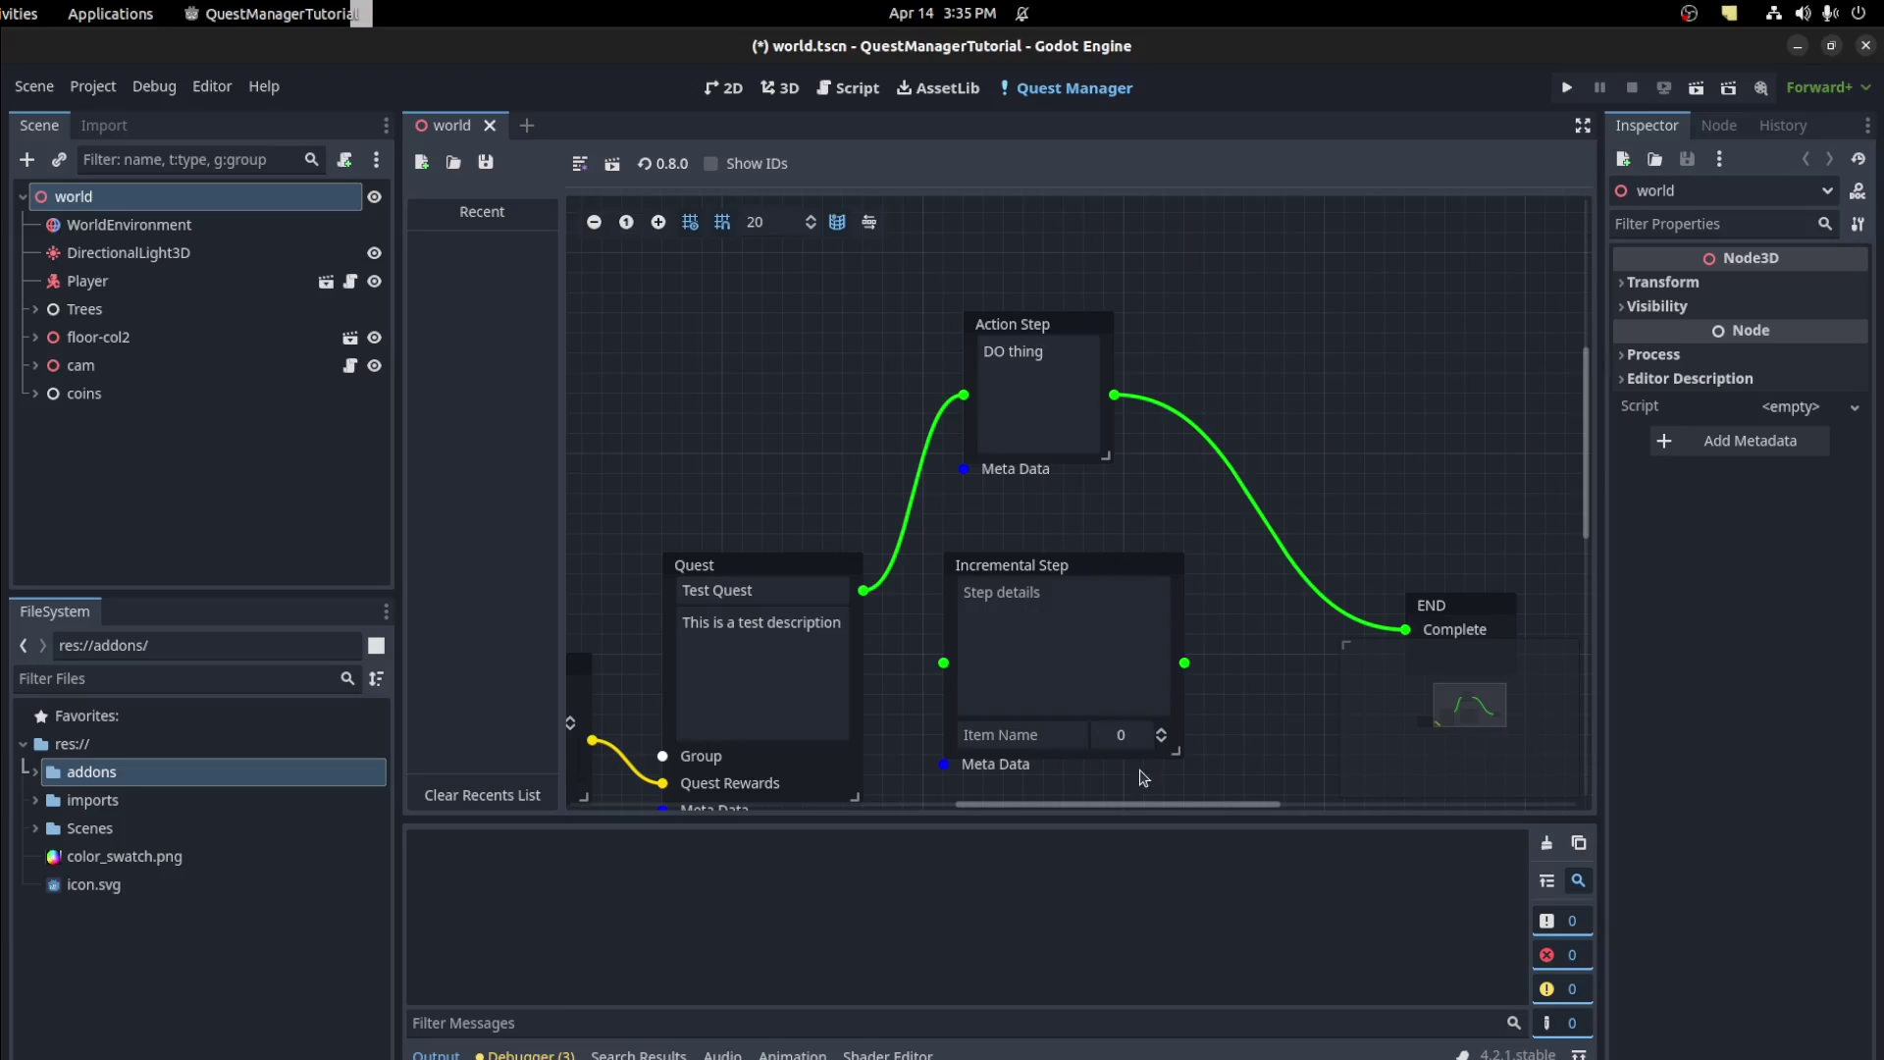
{"action": "middle_click_drag", "start_coordinate": [1143, 778], "coordinate": [1076, 592]}
{"action": "left_click", "coordinate": [1002, 545]}
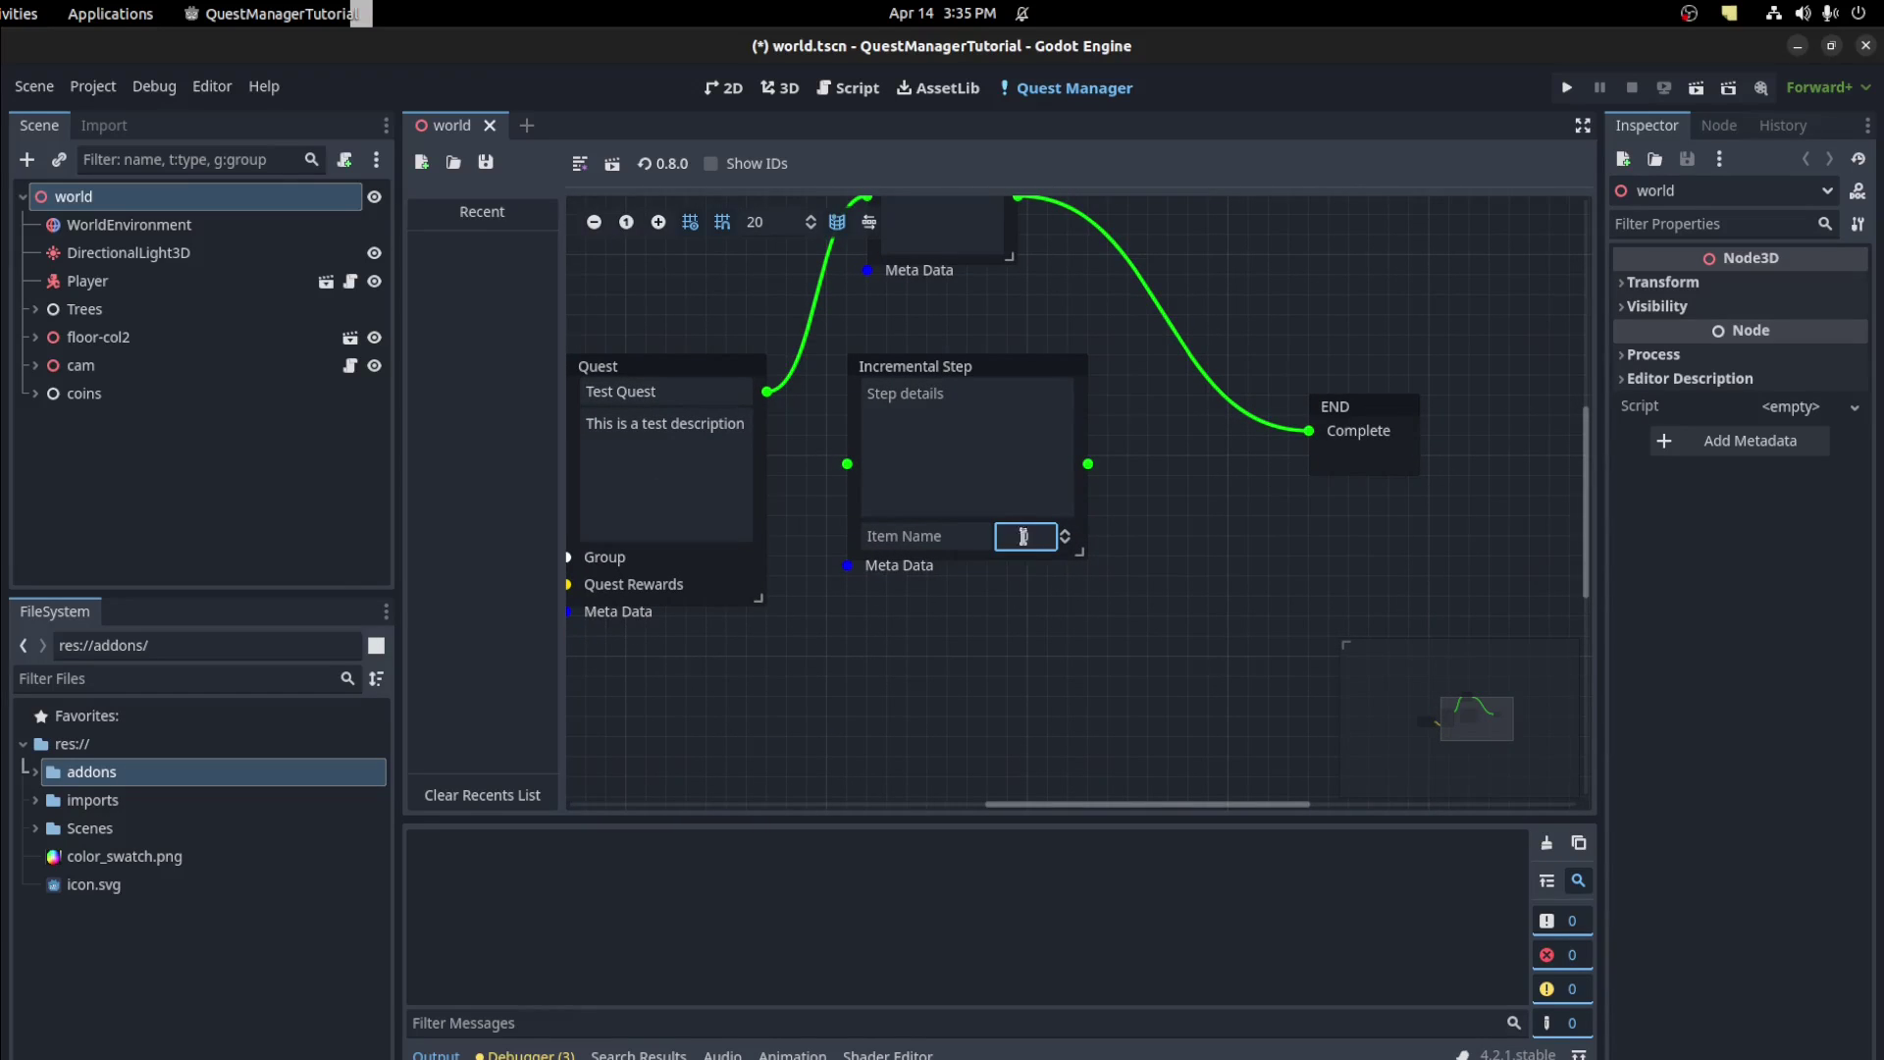
{"action": "scroll", "coordinate": [975, 490], "scroll_direction": "up", "scroll_amount": 3}
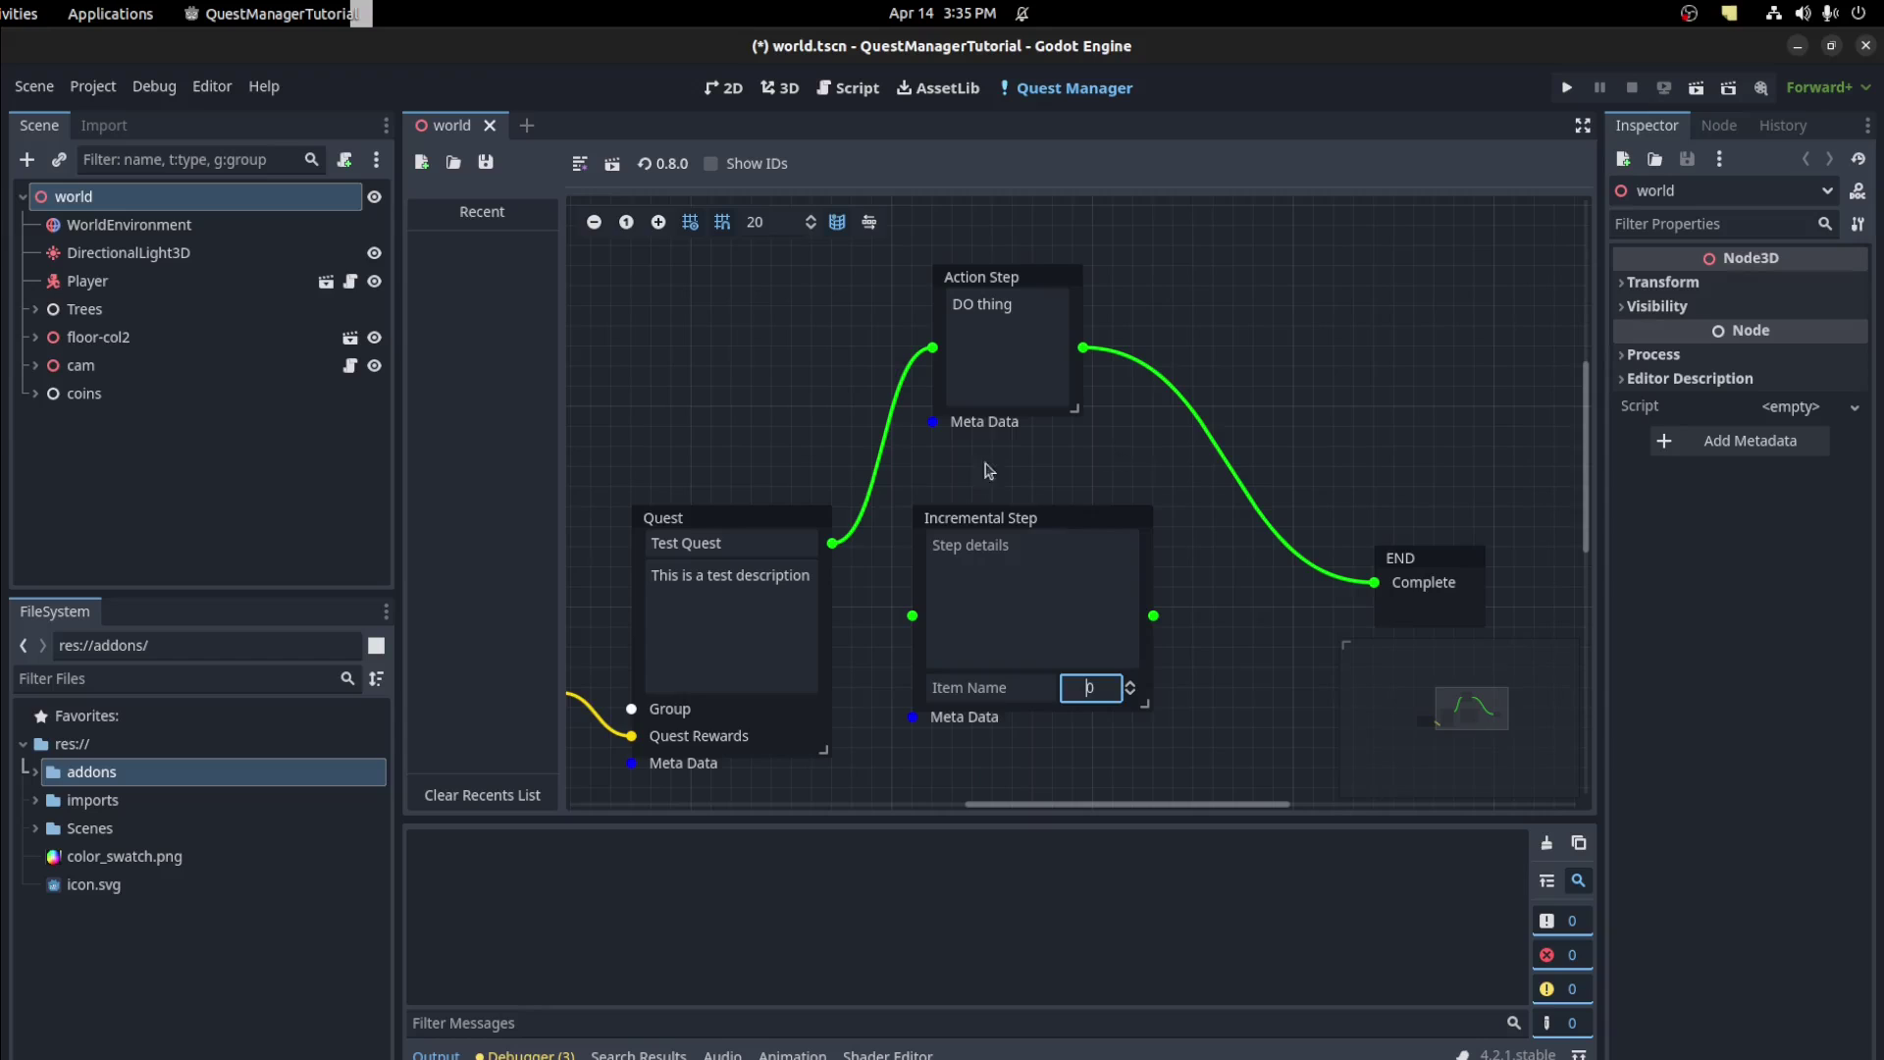
{"action": "scroll", "coordinate": [1343, 678], "scroll_direction": "down", "scroll_amount": 3}
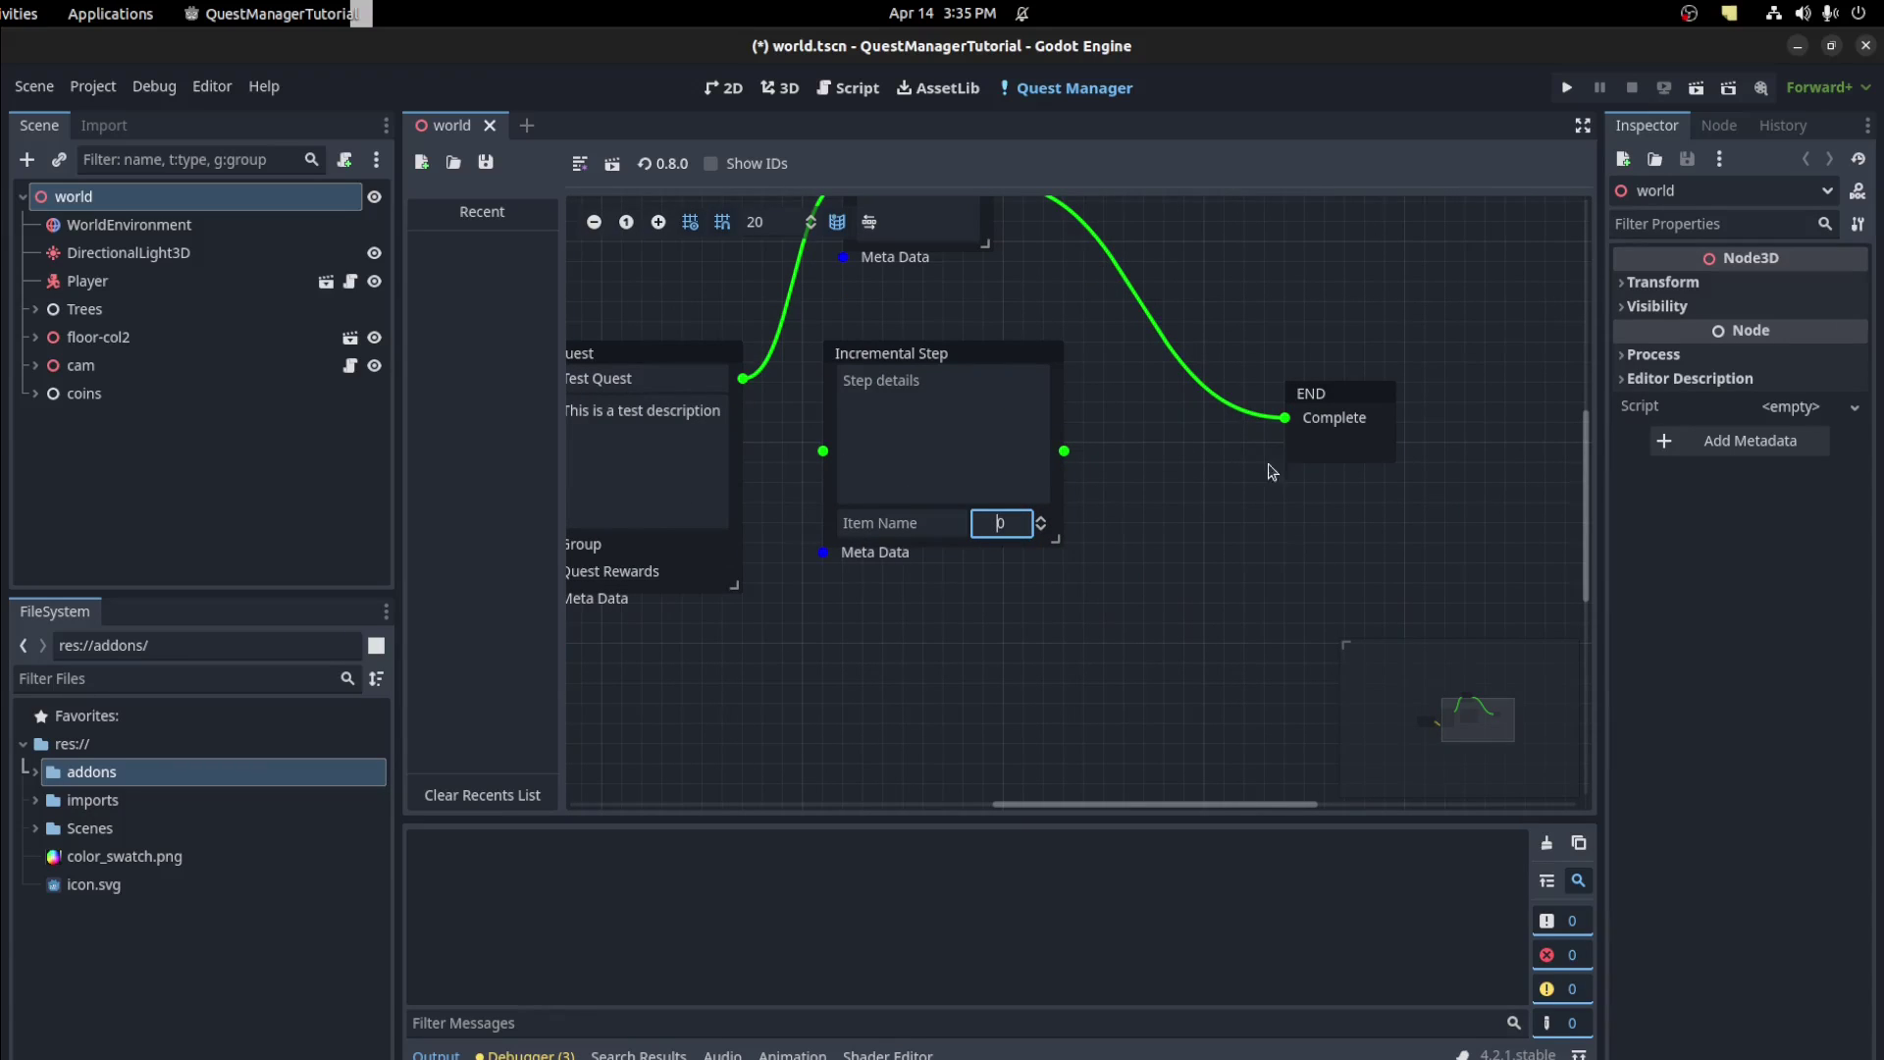
Try to connect the Quest node to the Incremental Step, and delete the Incremental Step from the graph
{"action": "left_click_drag", "start_coordinate": [744, 381], "coordinate": [824, 451]}
{"action": "scroll", "coordinate": [932, 471], "scroll_direction": "up", "scroll_amount": 2}
{"action": "scroll", "coordinate": [932, 471], "scroll_direction": "left", "scroll_amount": 1}
{"action": "left_click_drag", "start_coordinate": [1001, 418], "coordinate": [993, 464]}
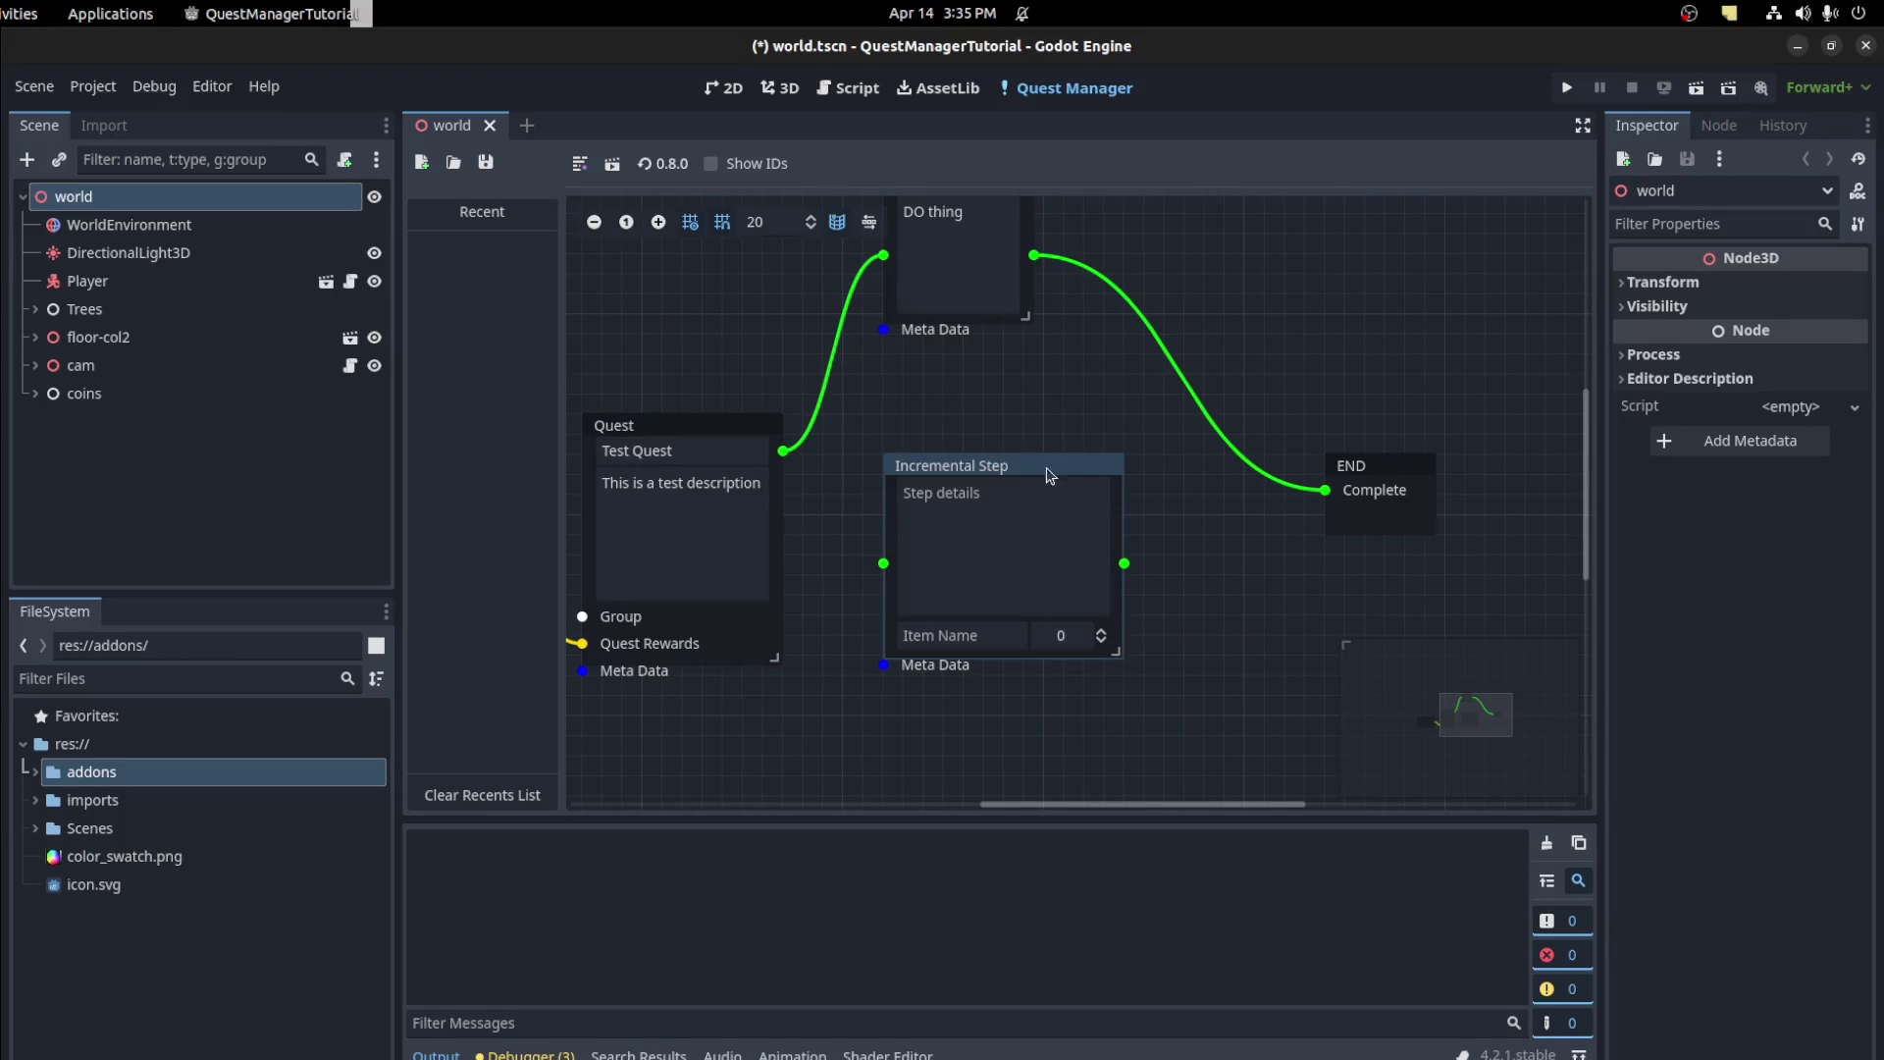
{"action": "key", "text": "Delete"}
Move the Action Step back down between the Quest and END nodes
{"action": "scroll", "coordinate": [1001, 421], "scroll_direction": "up", "scroll_amount": 4}
{"action": "left_click_drag", "start_coordinate": [975, 337], "coordinate": [1026, 532]}
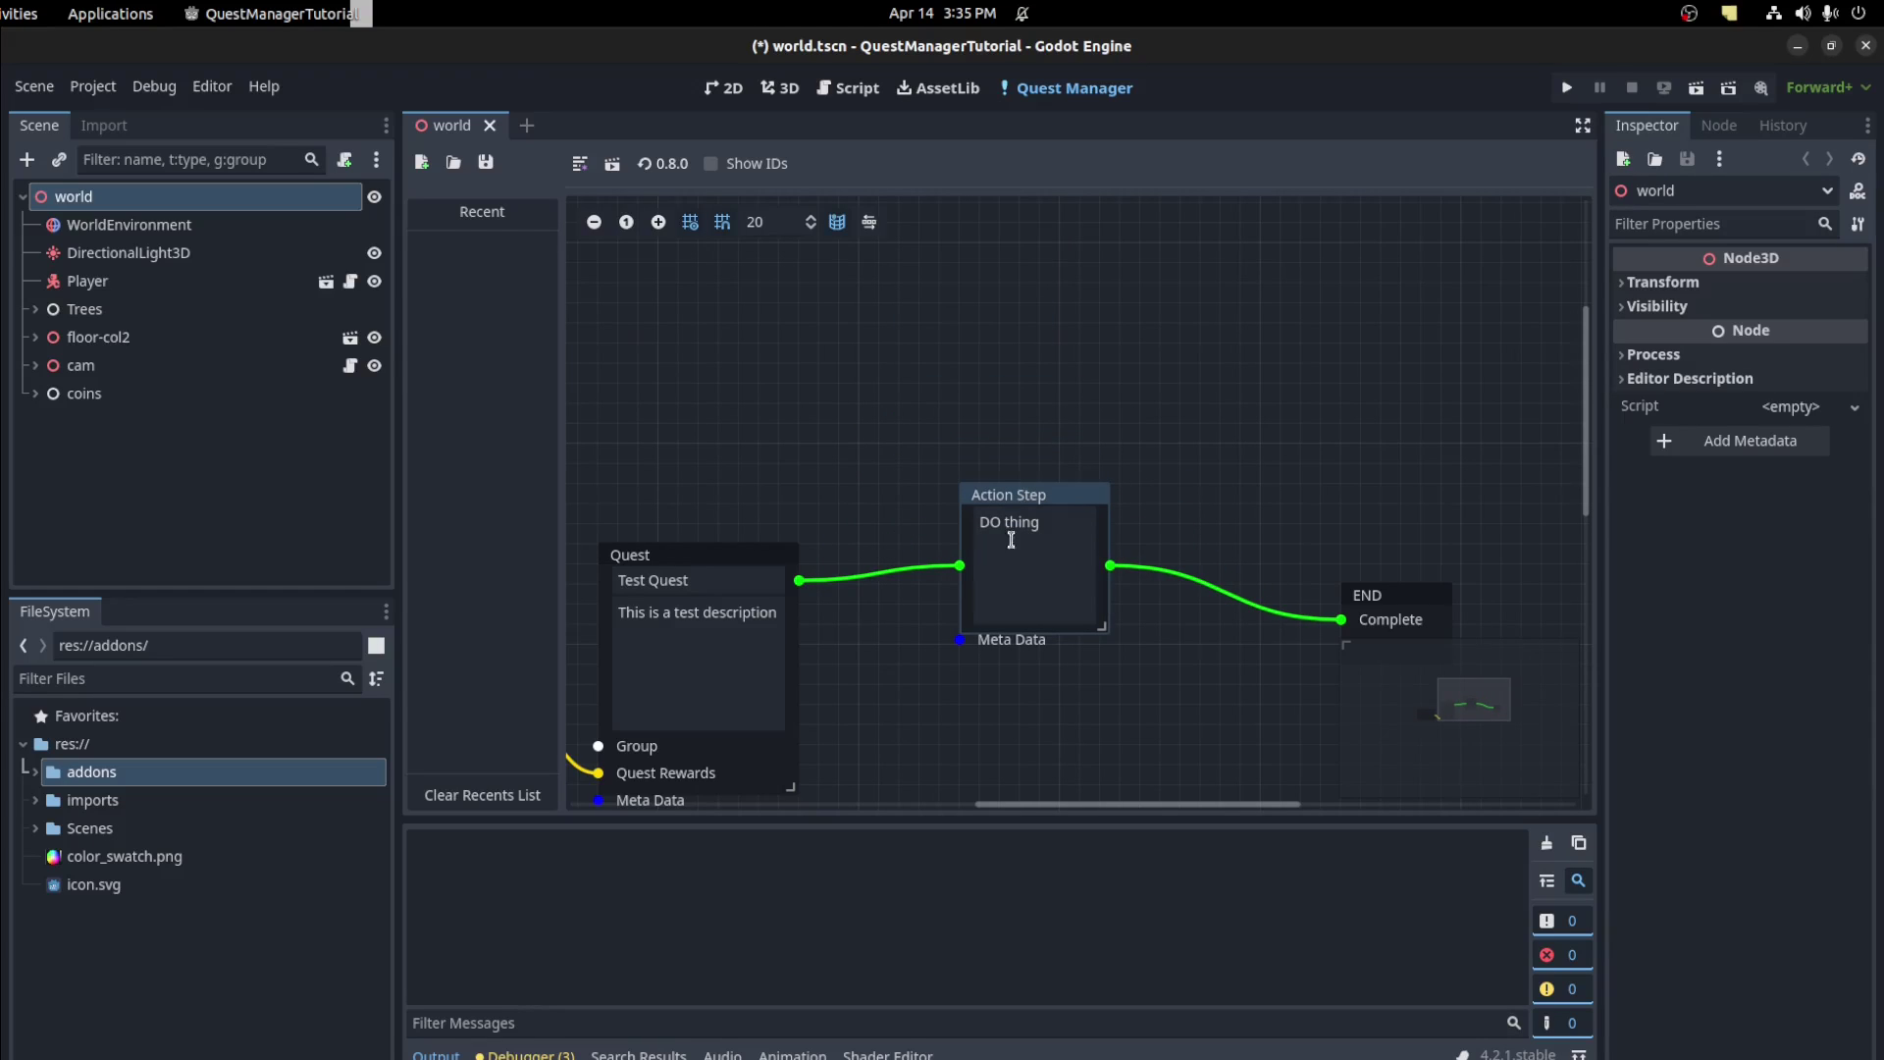
Save the quest graph as TestQuest in the project's res:// folder
{"action": "left_click", "coordinate": [613, 165]}
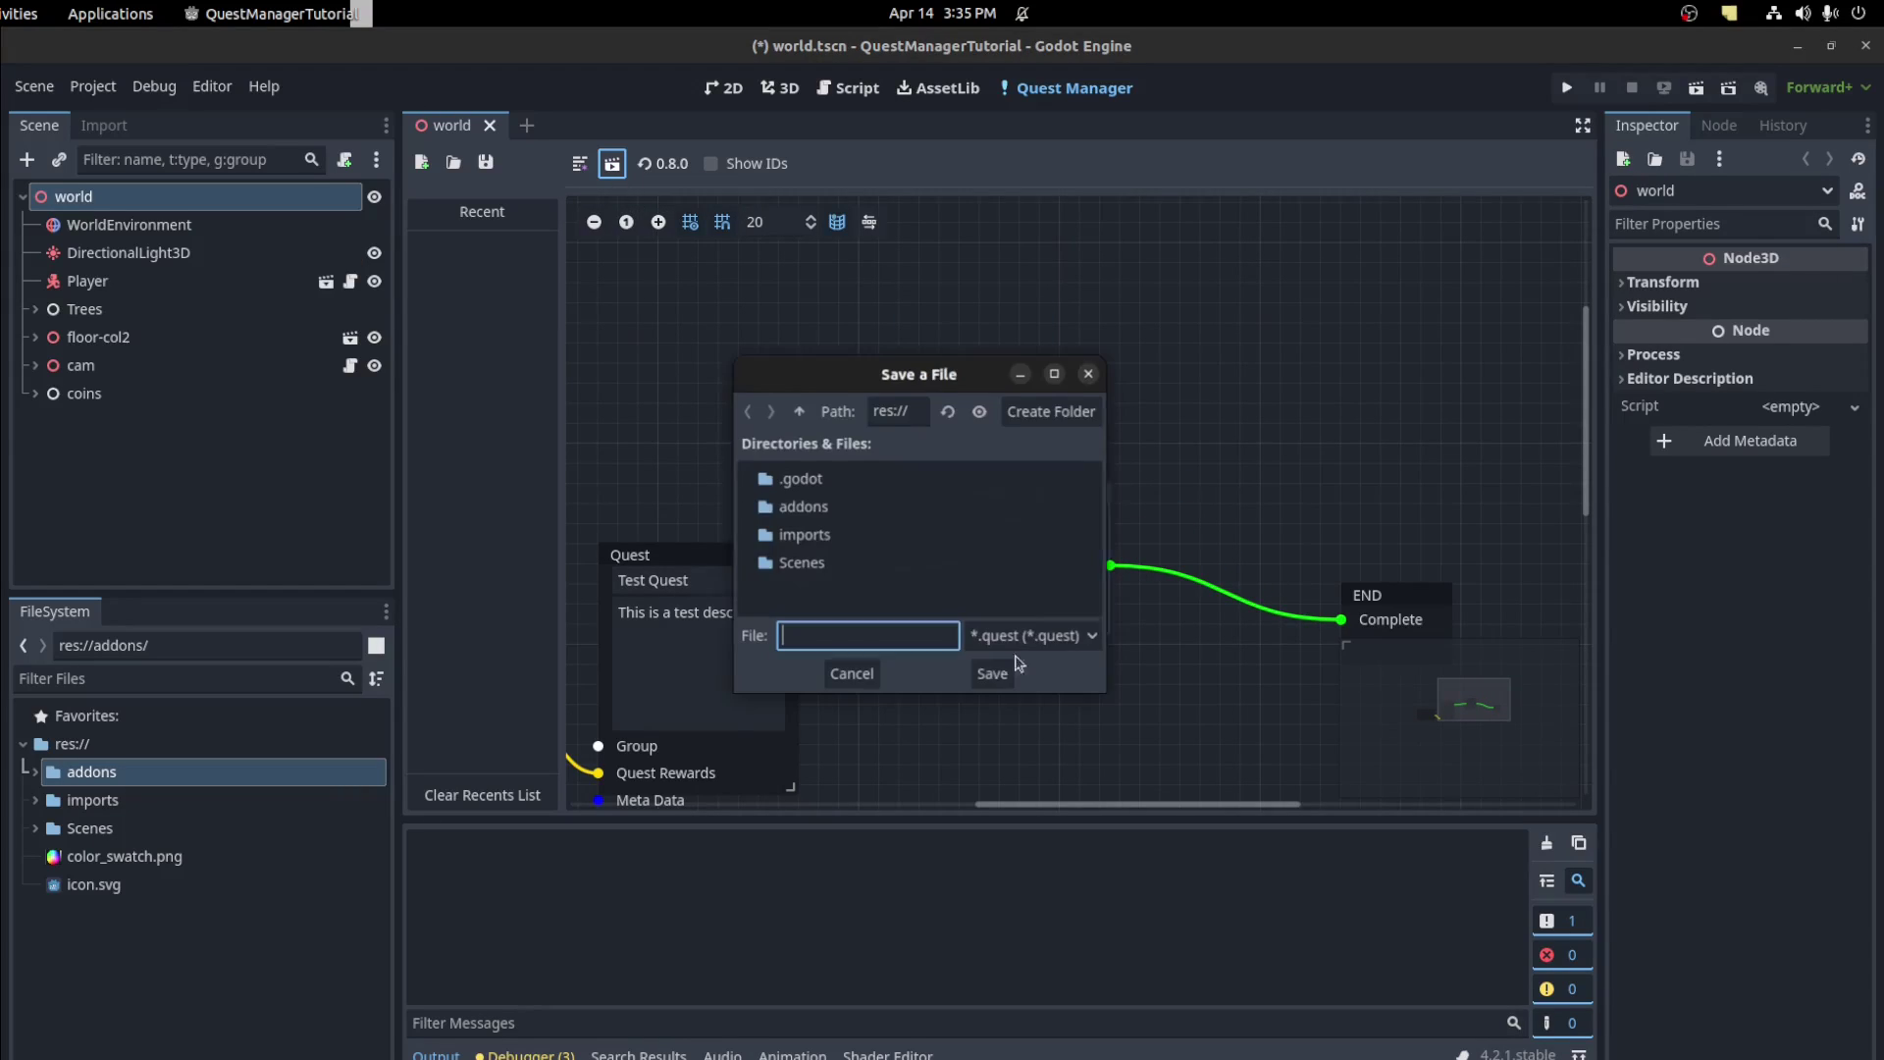
{"action": "left_click", "coordinate": [1087, 374]}
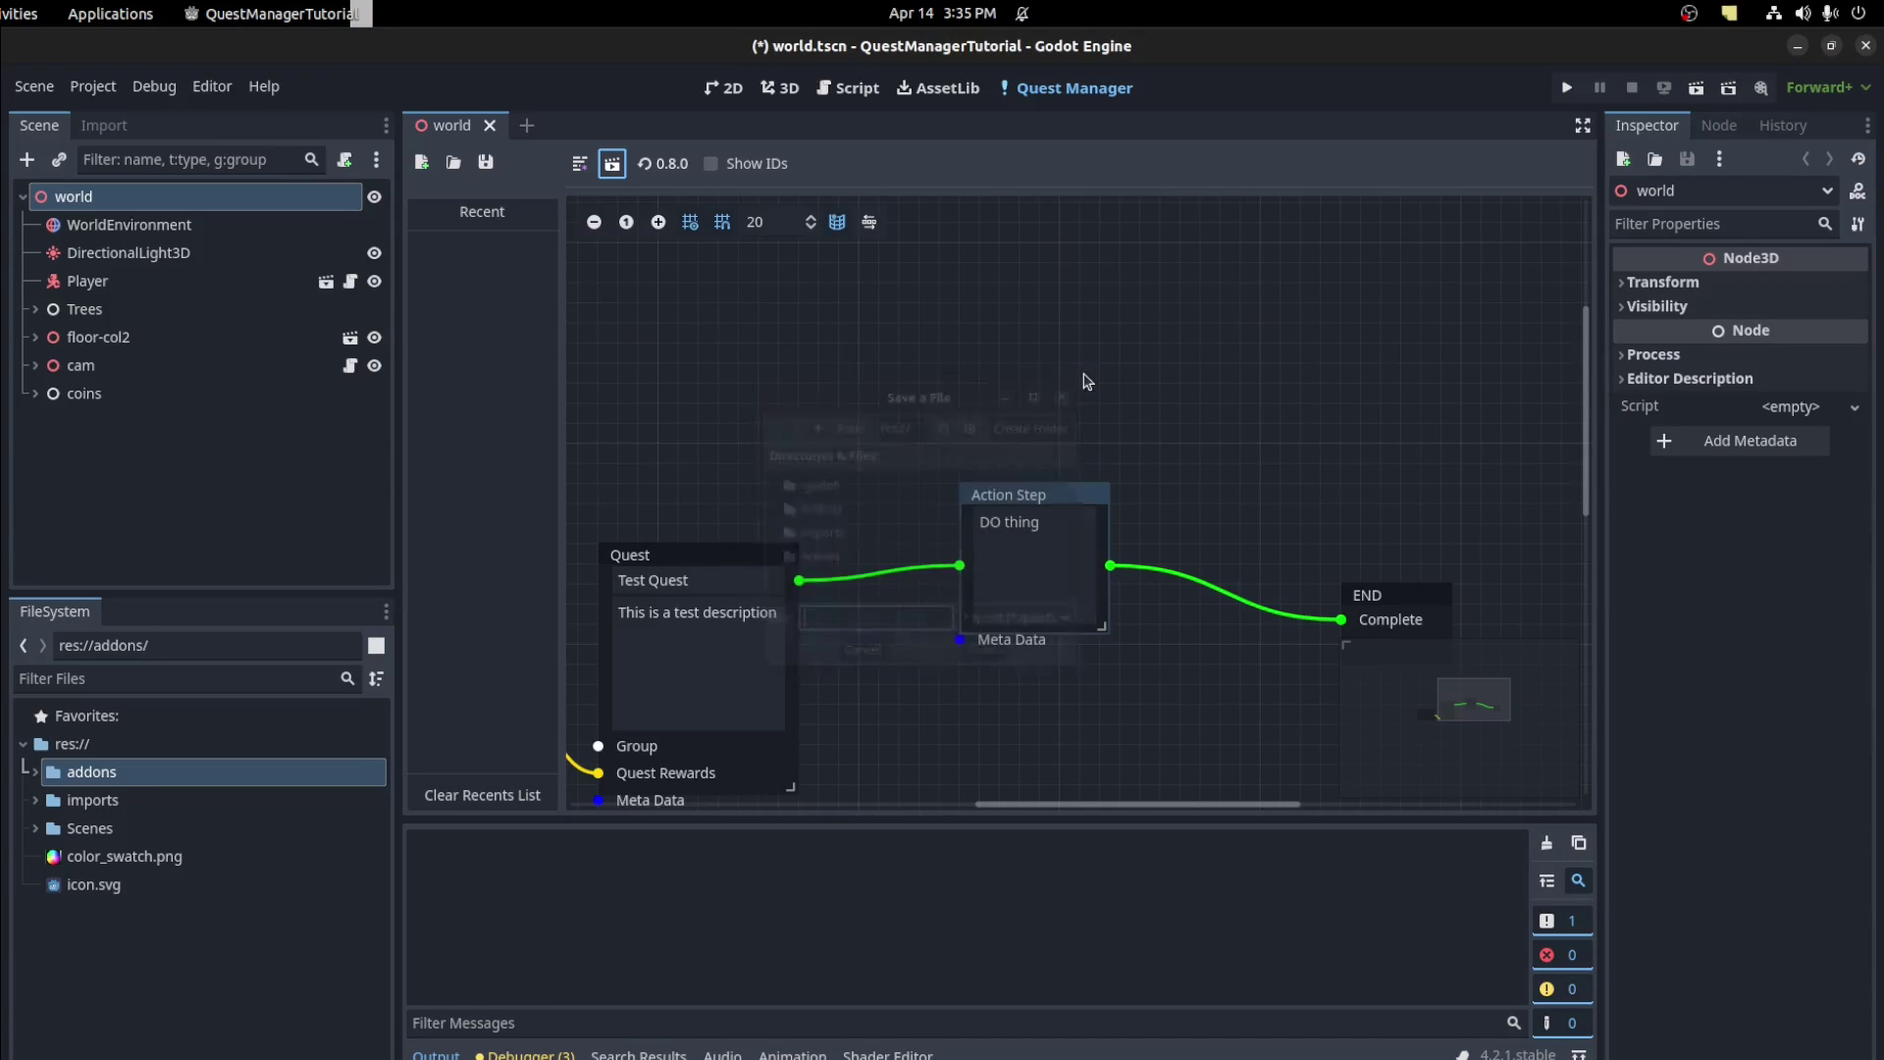
{"action": "left_click", "coordinate": [486, 162]}
{"action": "left_click", "coordinate": [510, 210]}
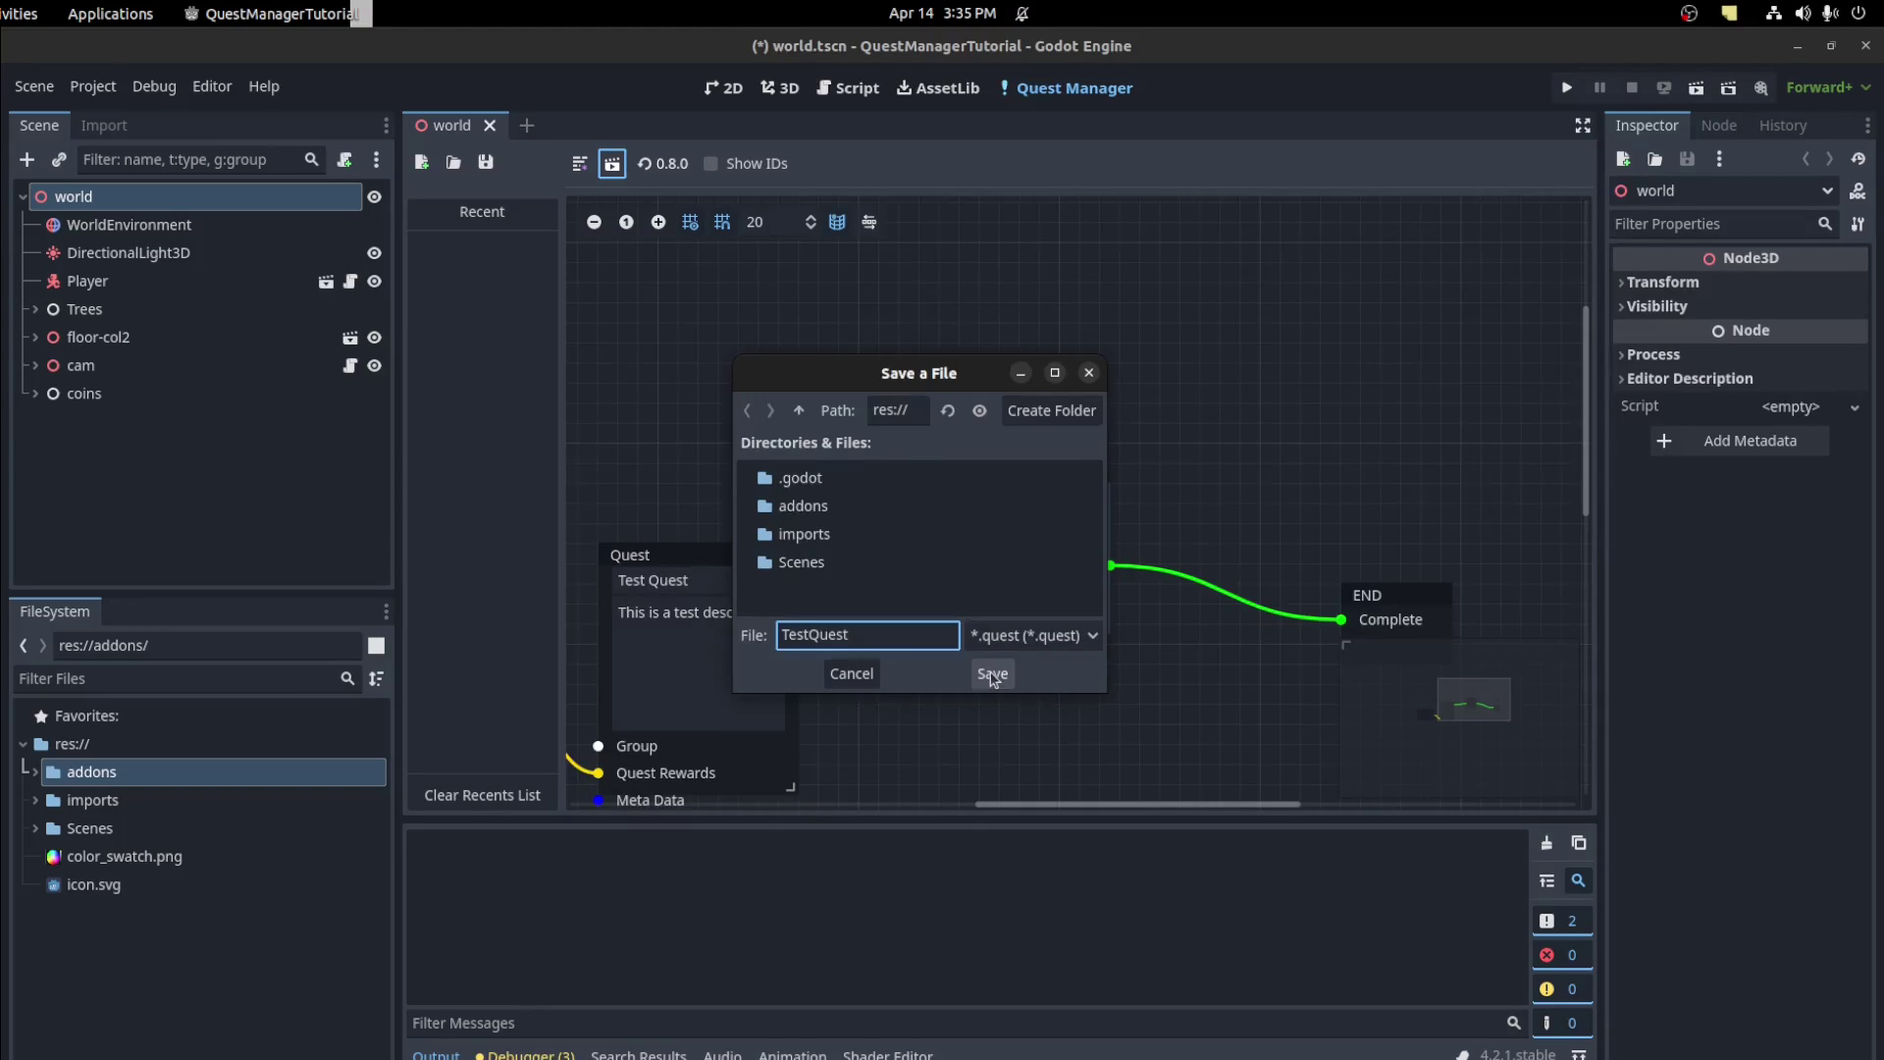
{"action": "left_click", "coordinate": [992, 673]}
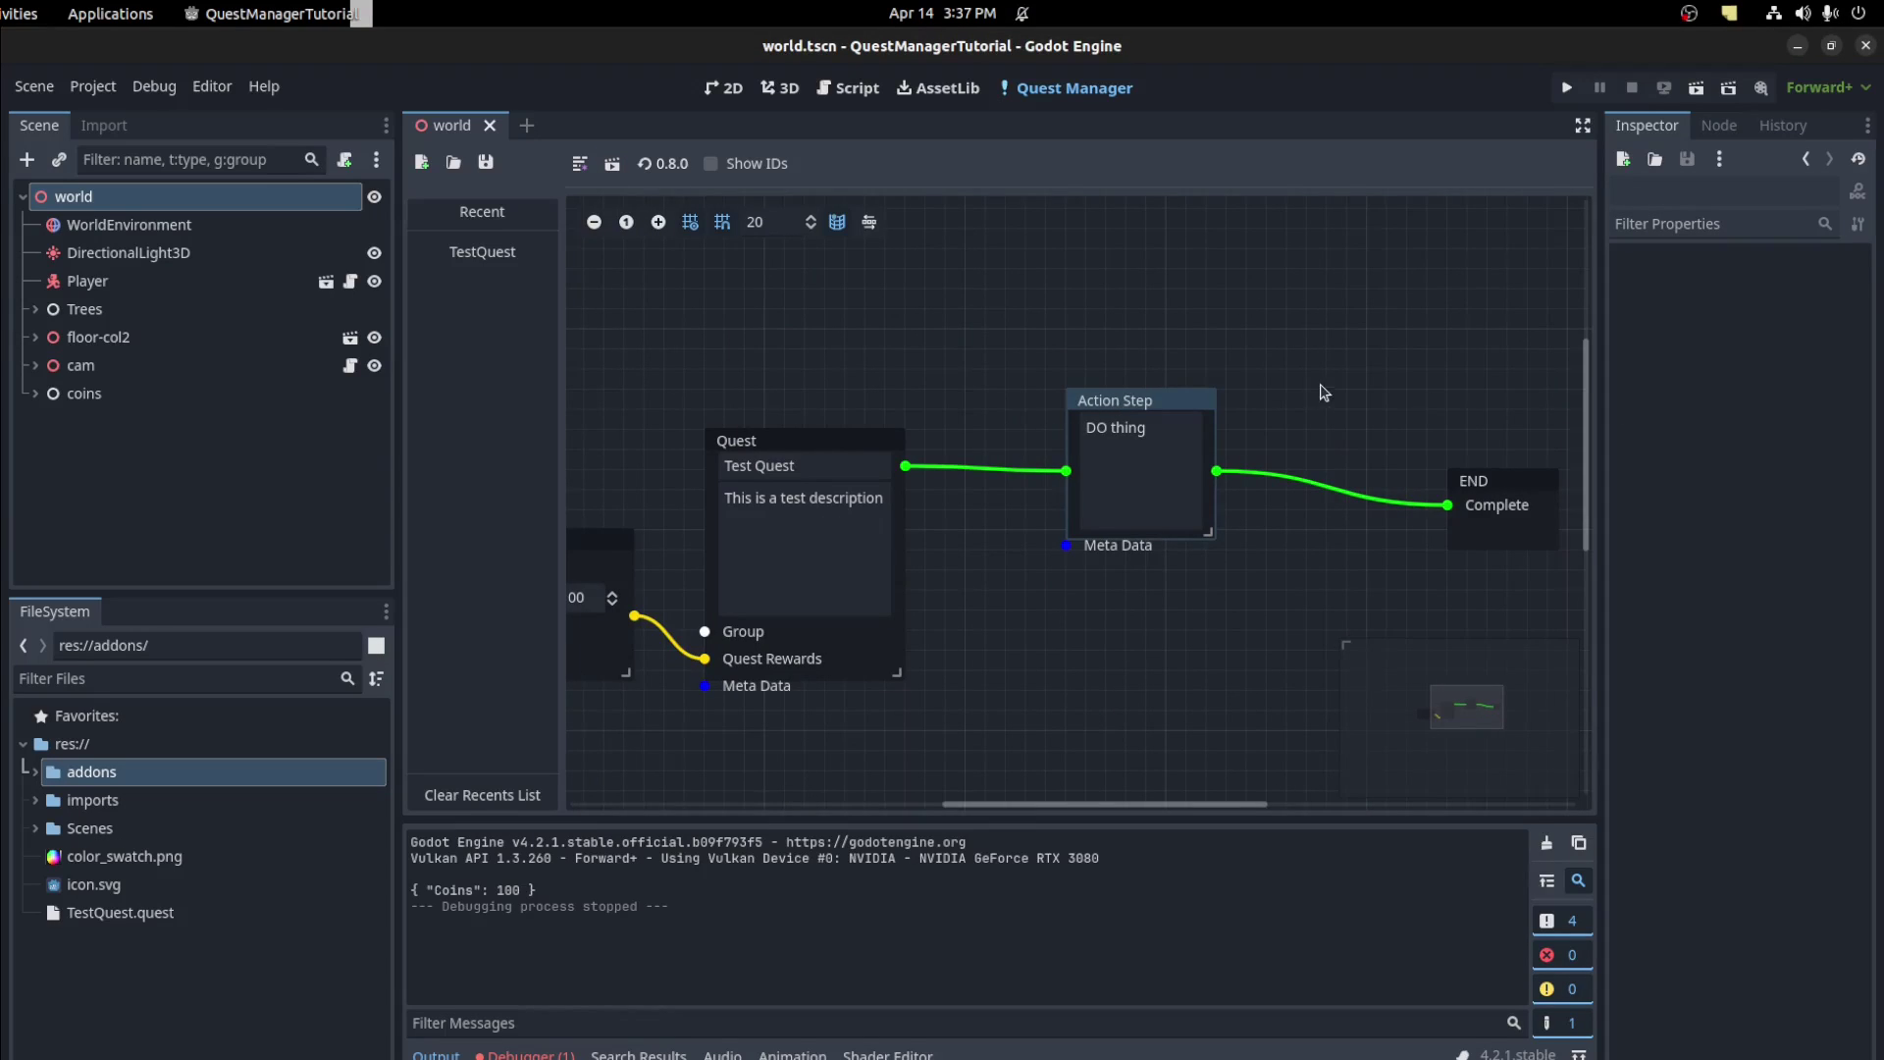
Run the quest tester, select Test Quest among the available quests and accept it
{"action": "scroll", "coordinate": [1325, 373], "scroll_direction": "down", "scroll_amount": 1}
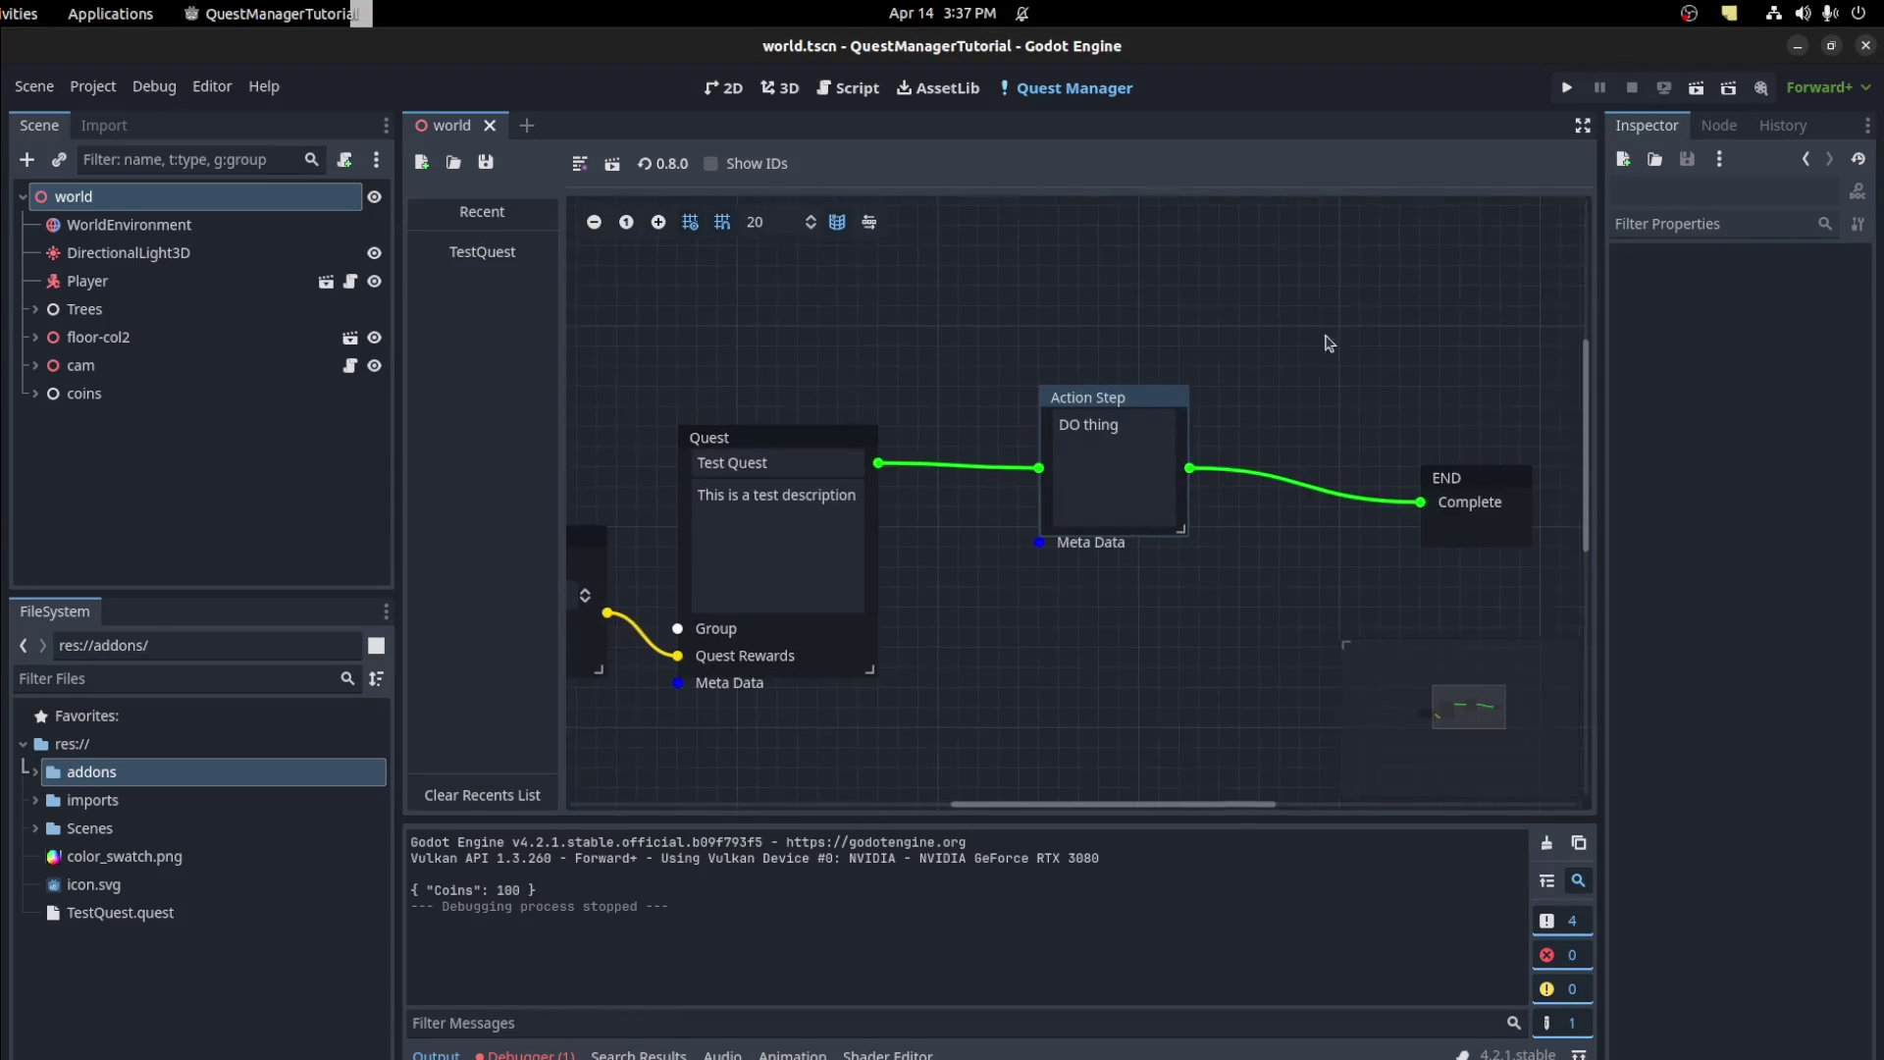
{"action": "left_click", "coordinate": [610, 165]}
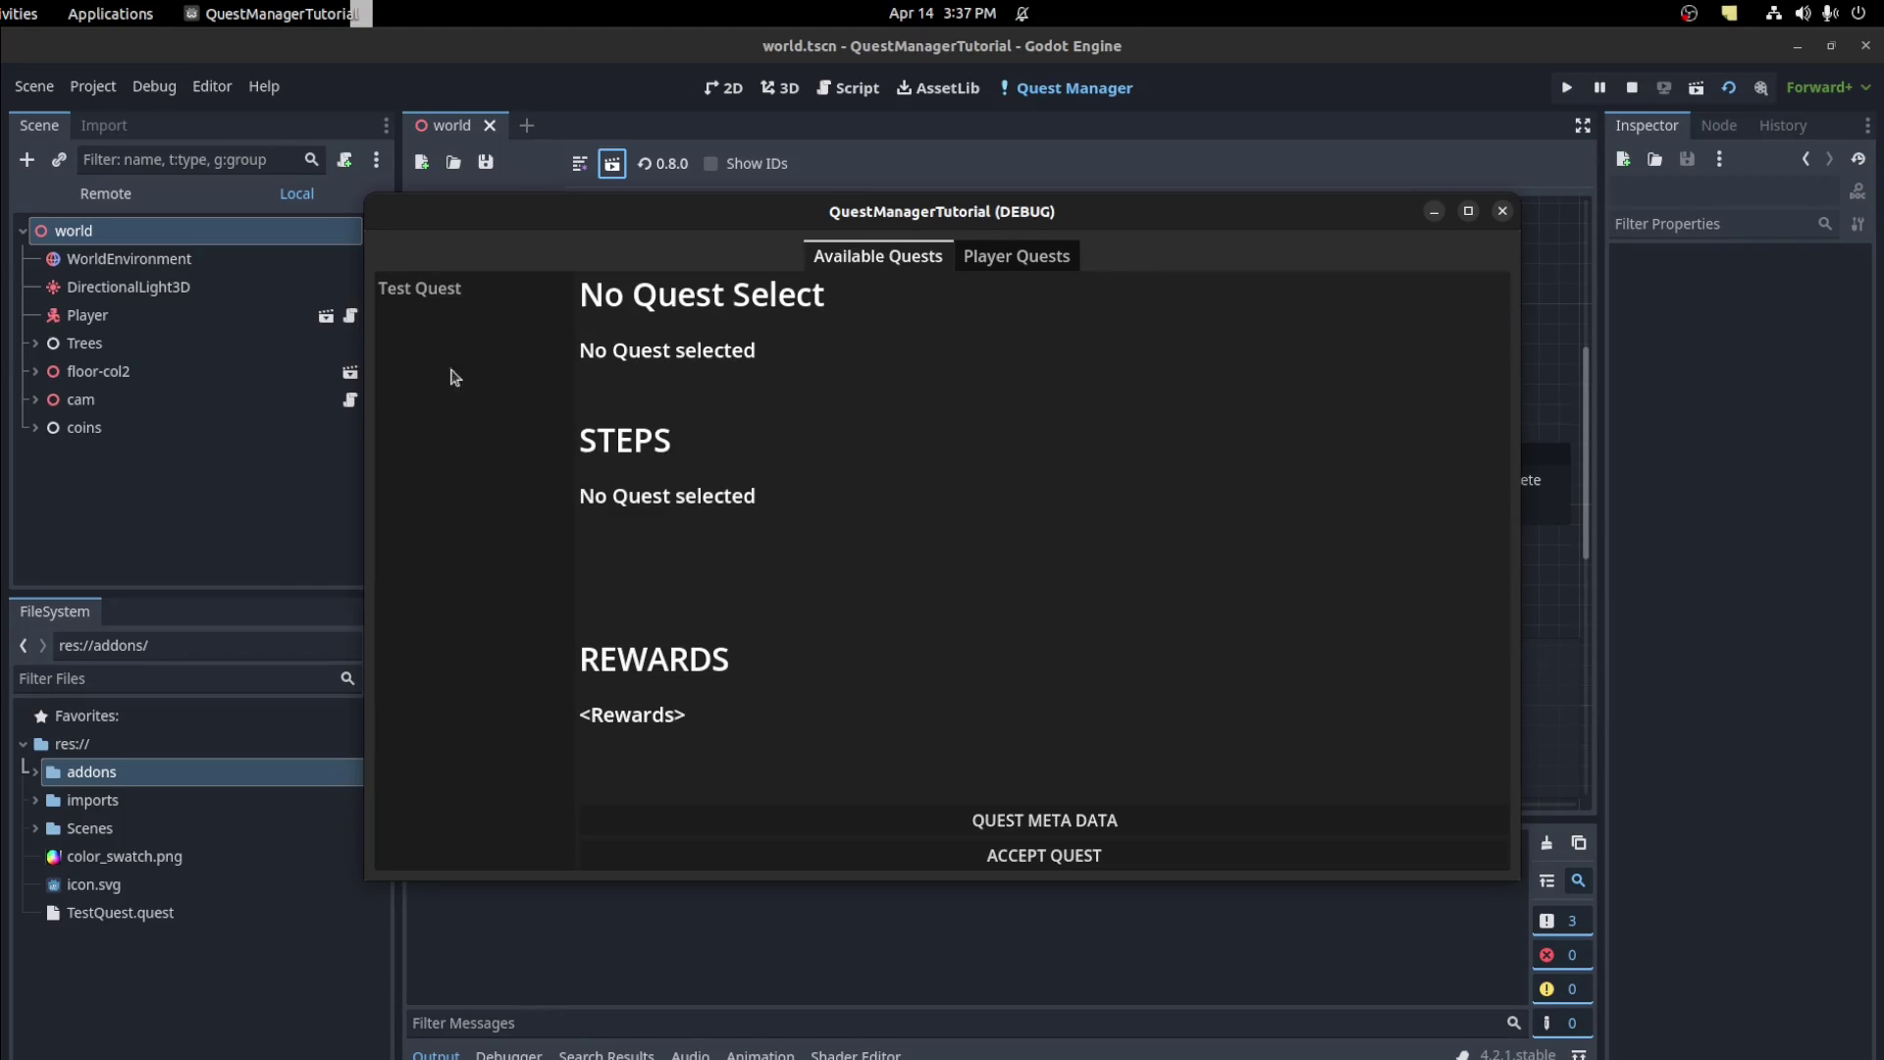
{"action": "left_click", "coordinate": [462, 294]}
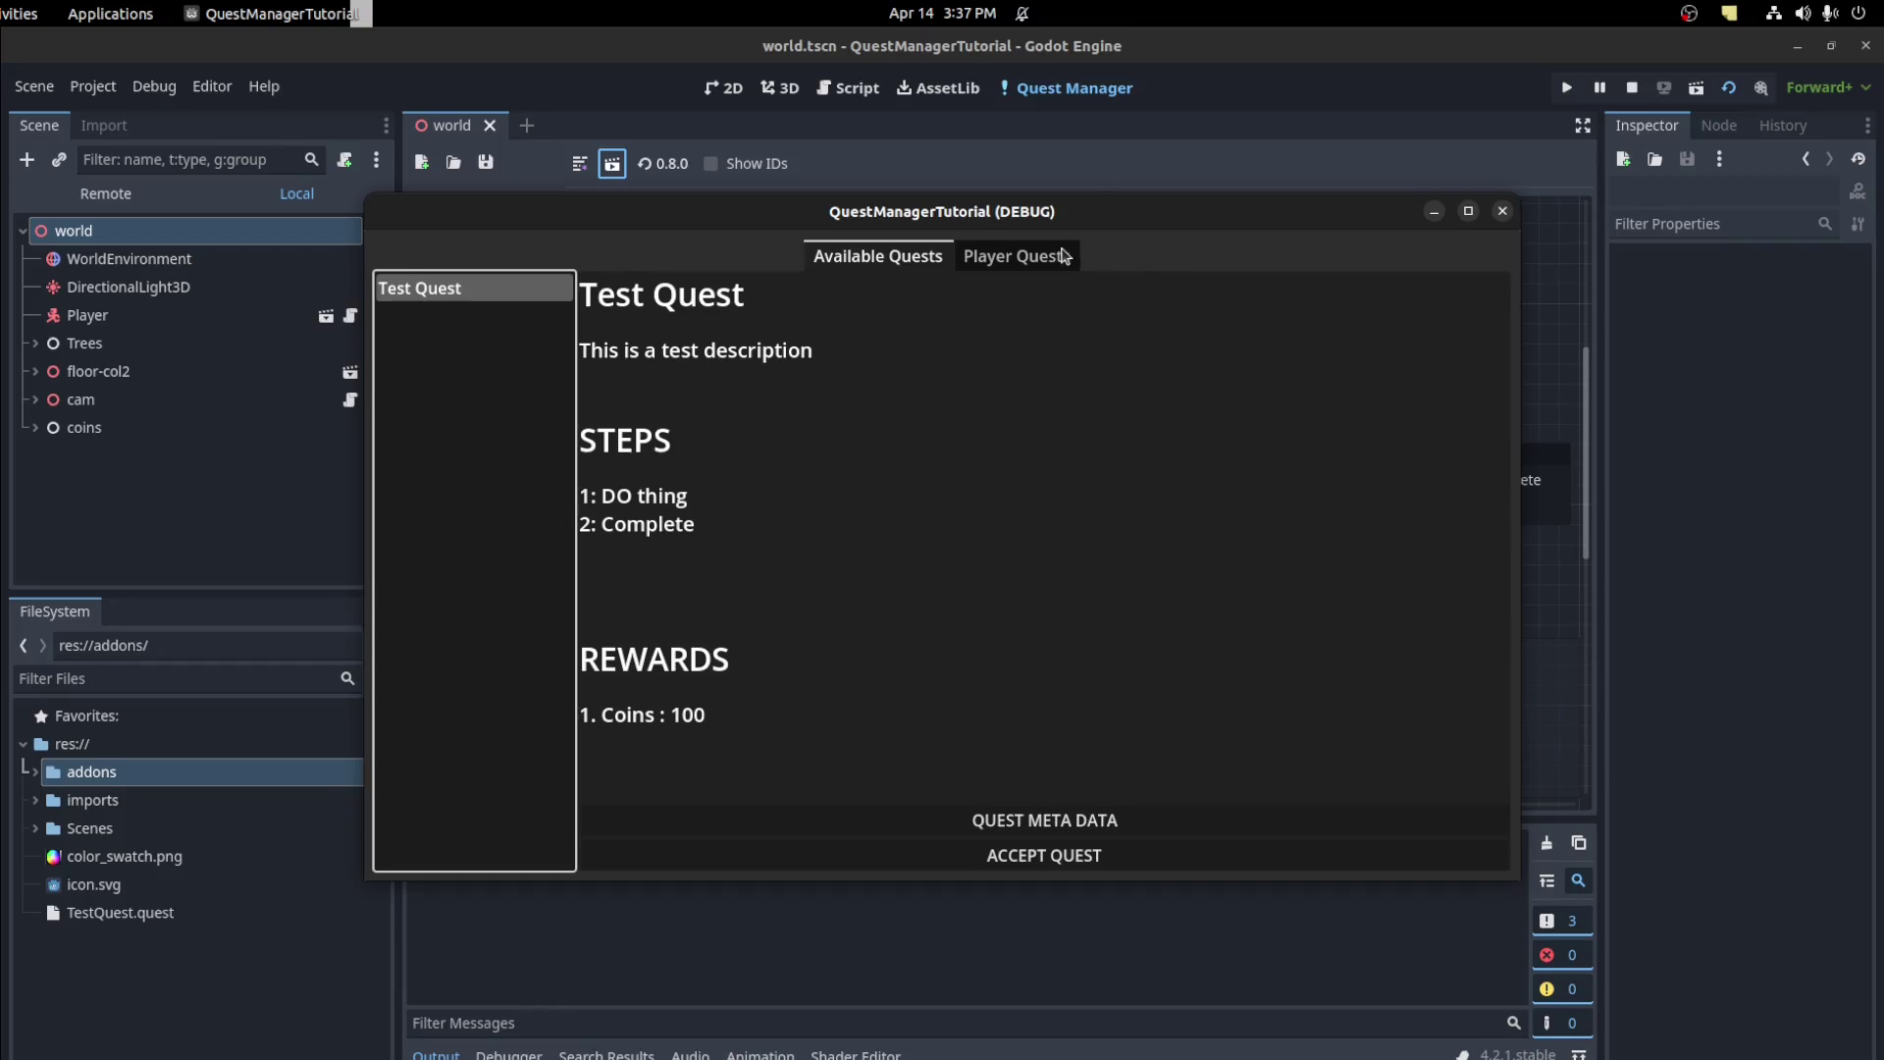
{"action": "left_click", "coordinate": [1025, 853]}
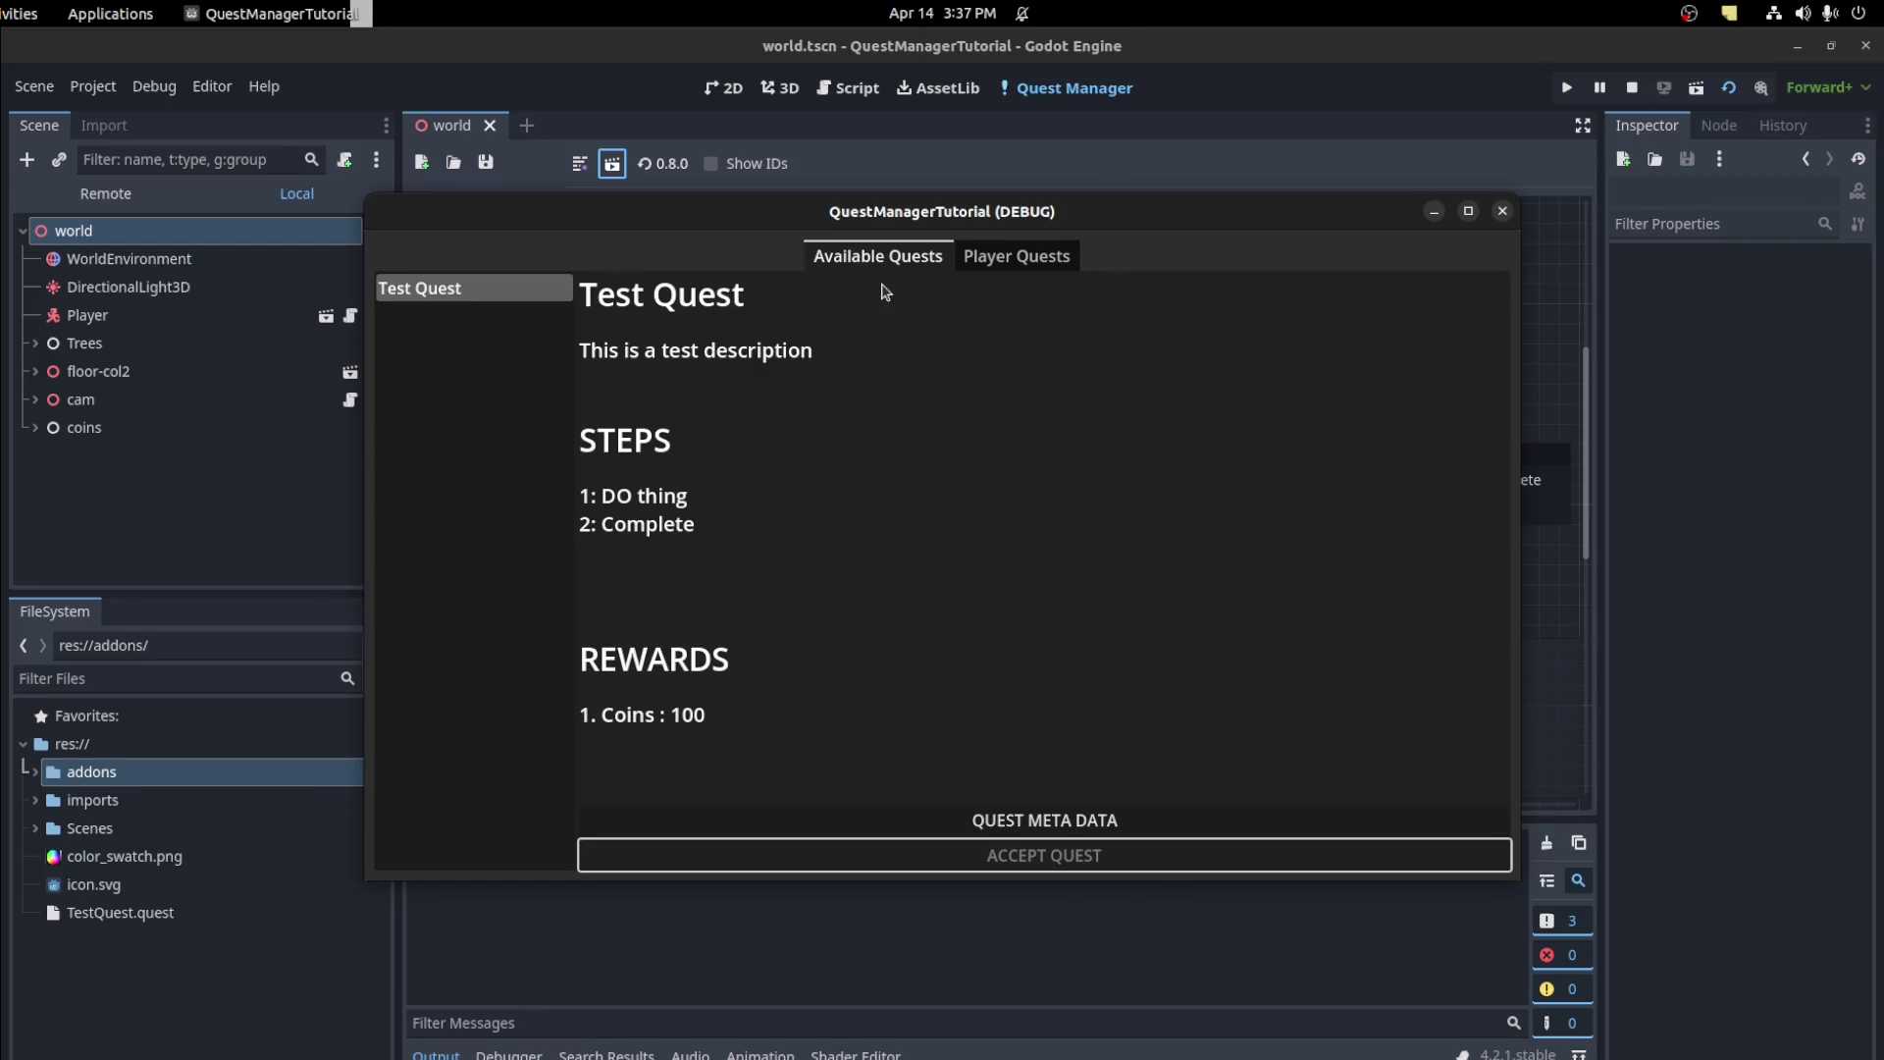
Select Test Quest among the player's quests and complete its "DO thing" step
{"action": "left_click", "coordinate": [995, 263]}
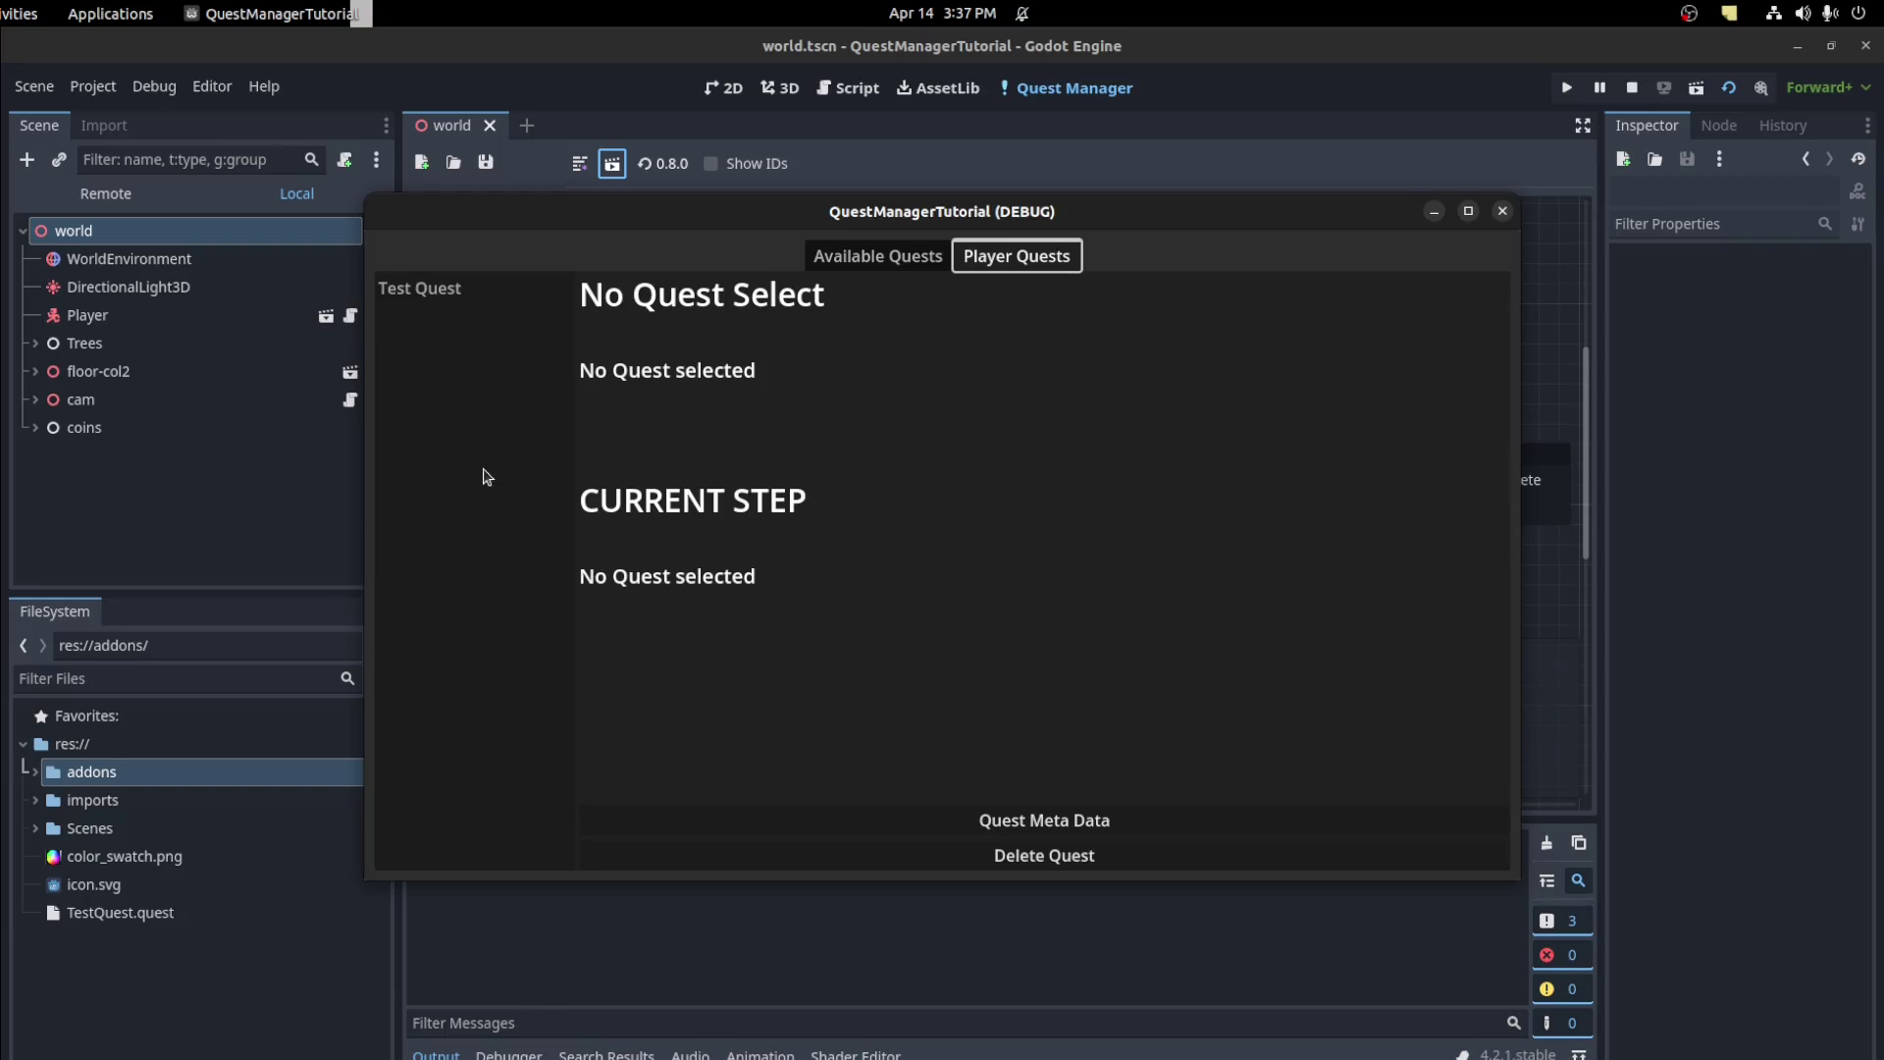
{"action": "left_click", "coordinate": [435, 302]}
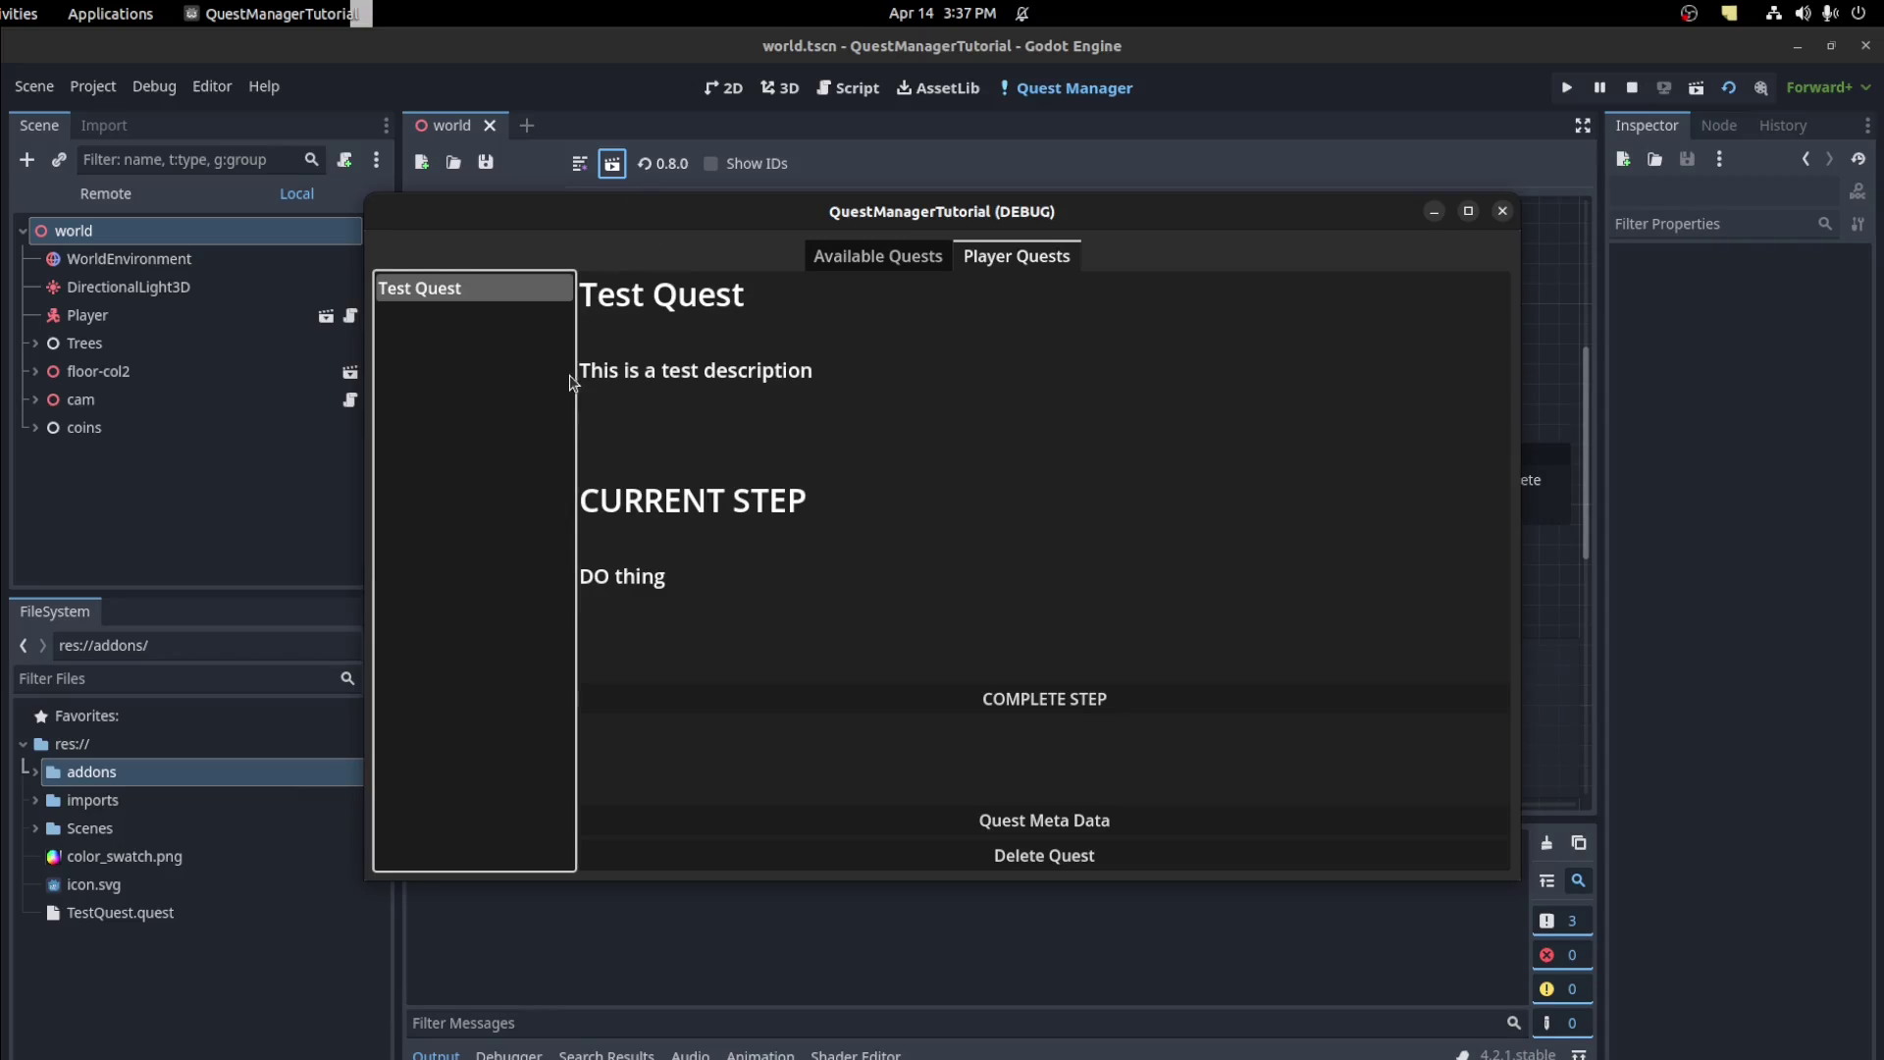
{"action": "left_click", "coordinate": [995, 709]}
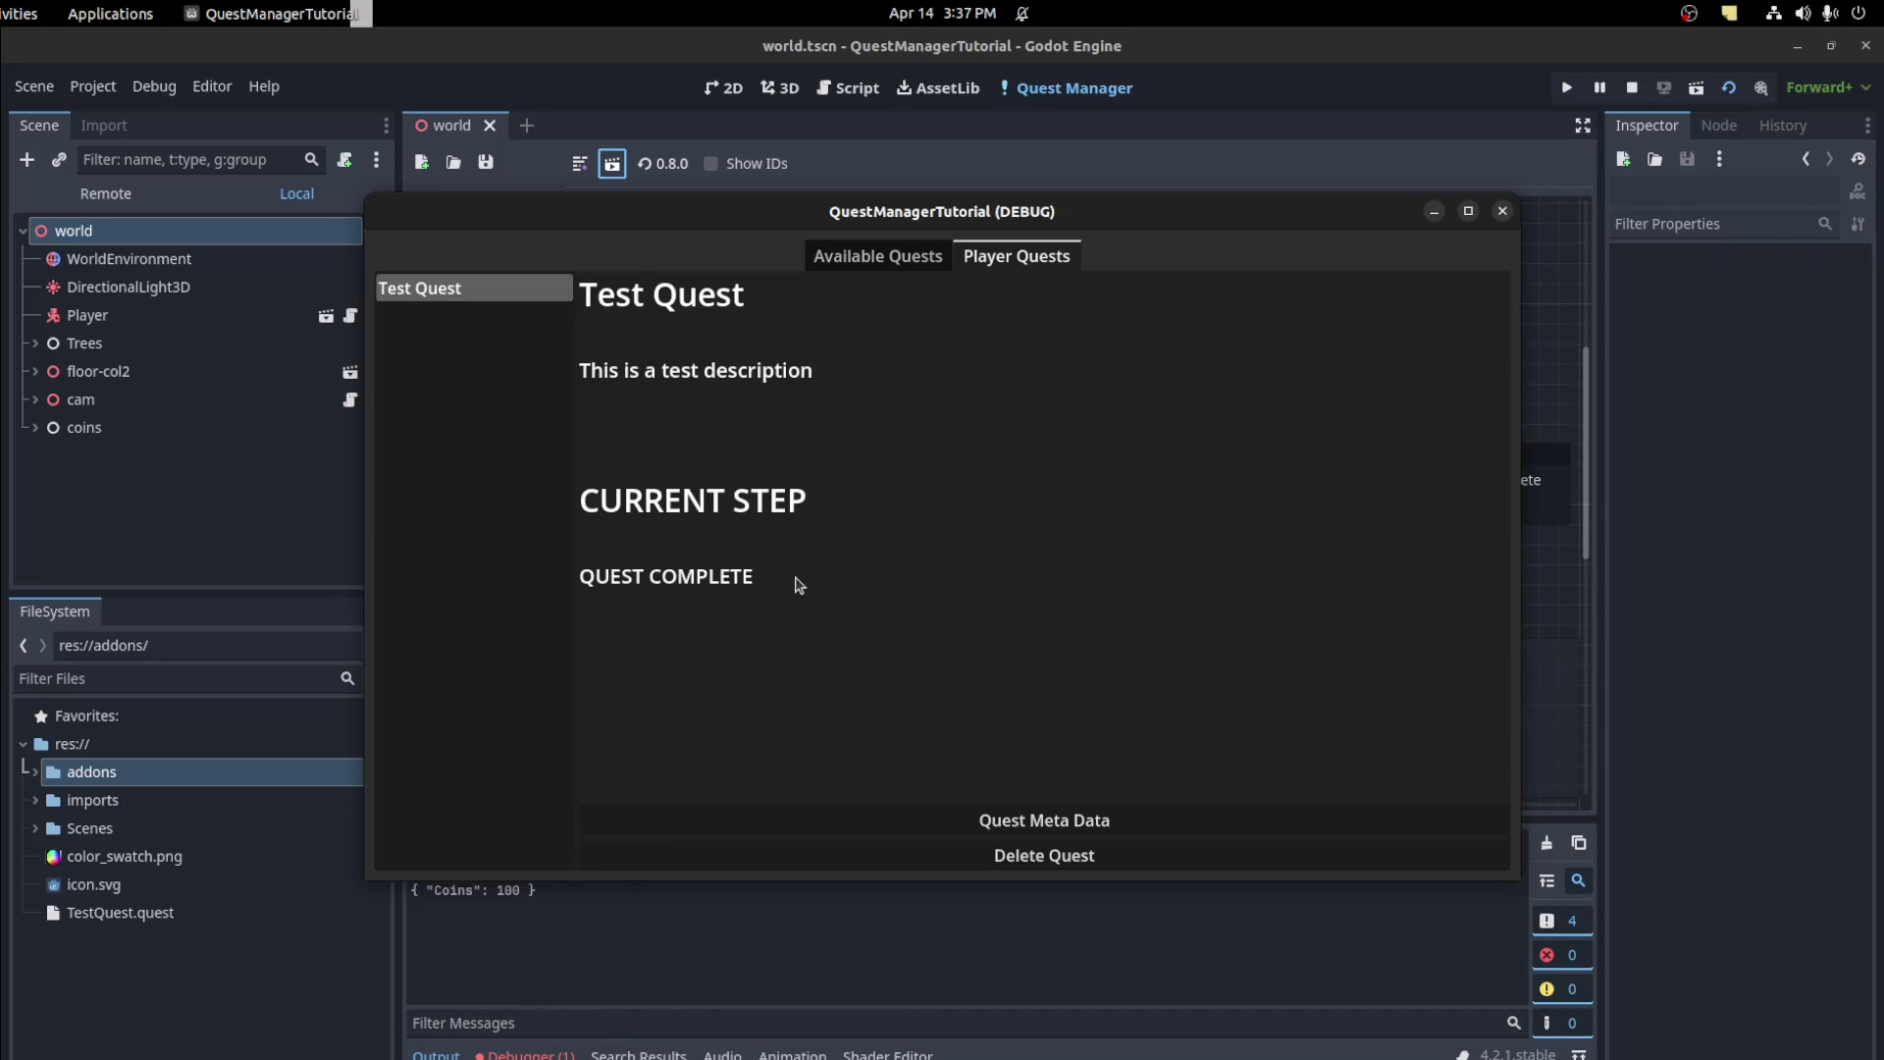
Move the tester window clear of the output log, delete Test Quest from the player's quests and return to the available quests
{"action": "left_click_drag", "start_coordinate": [1024, 222], "coordinate": [1076, 136]}
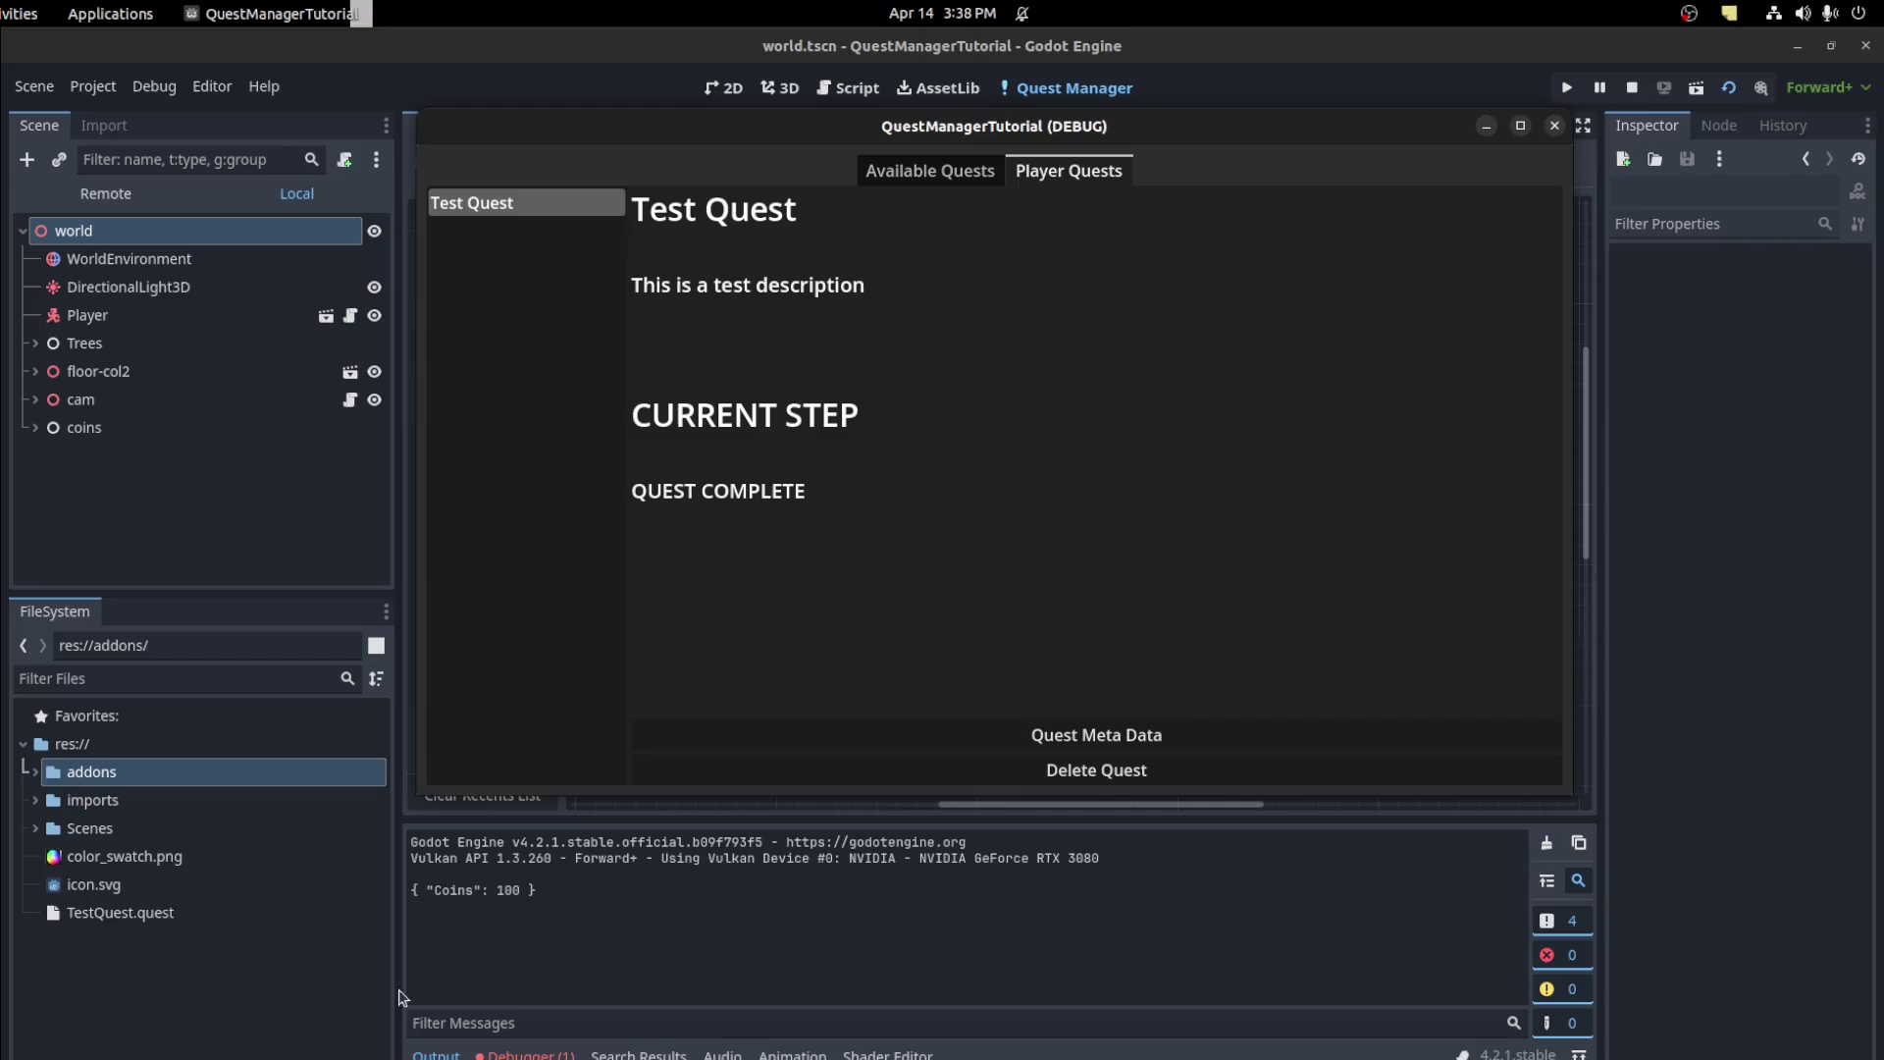
{"action": "left_click", "coordinate": [1078, 773]}
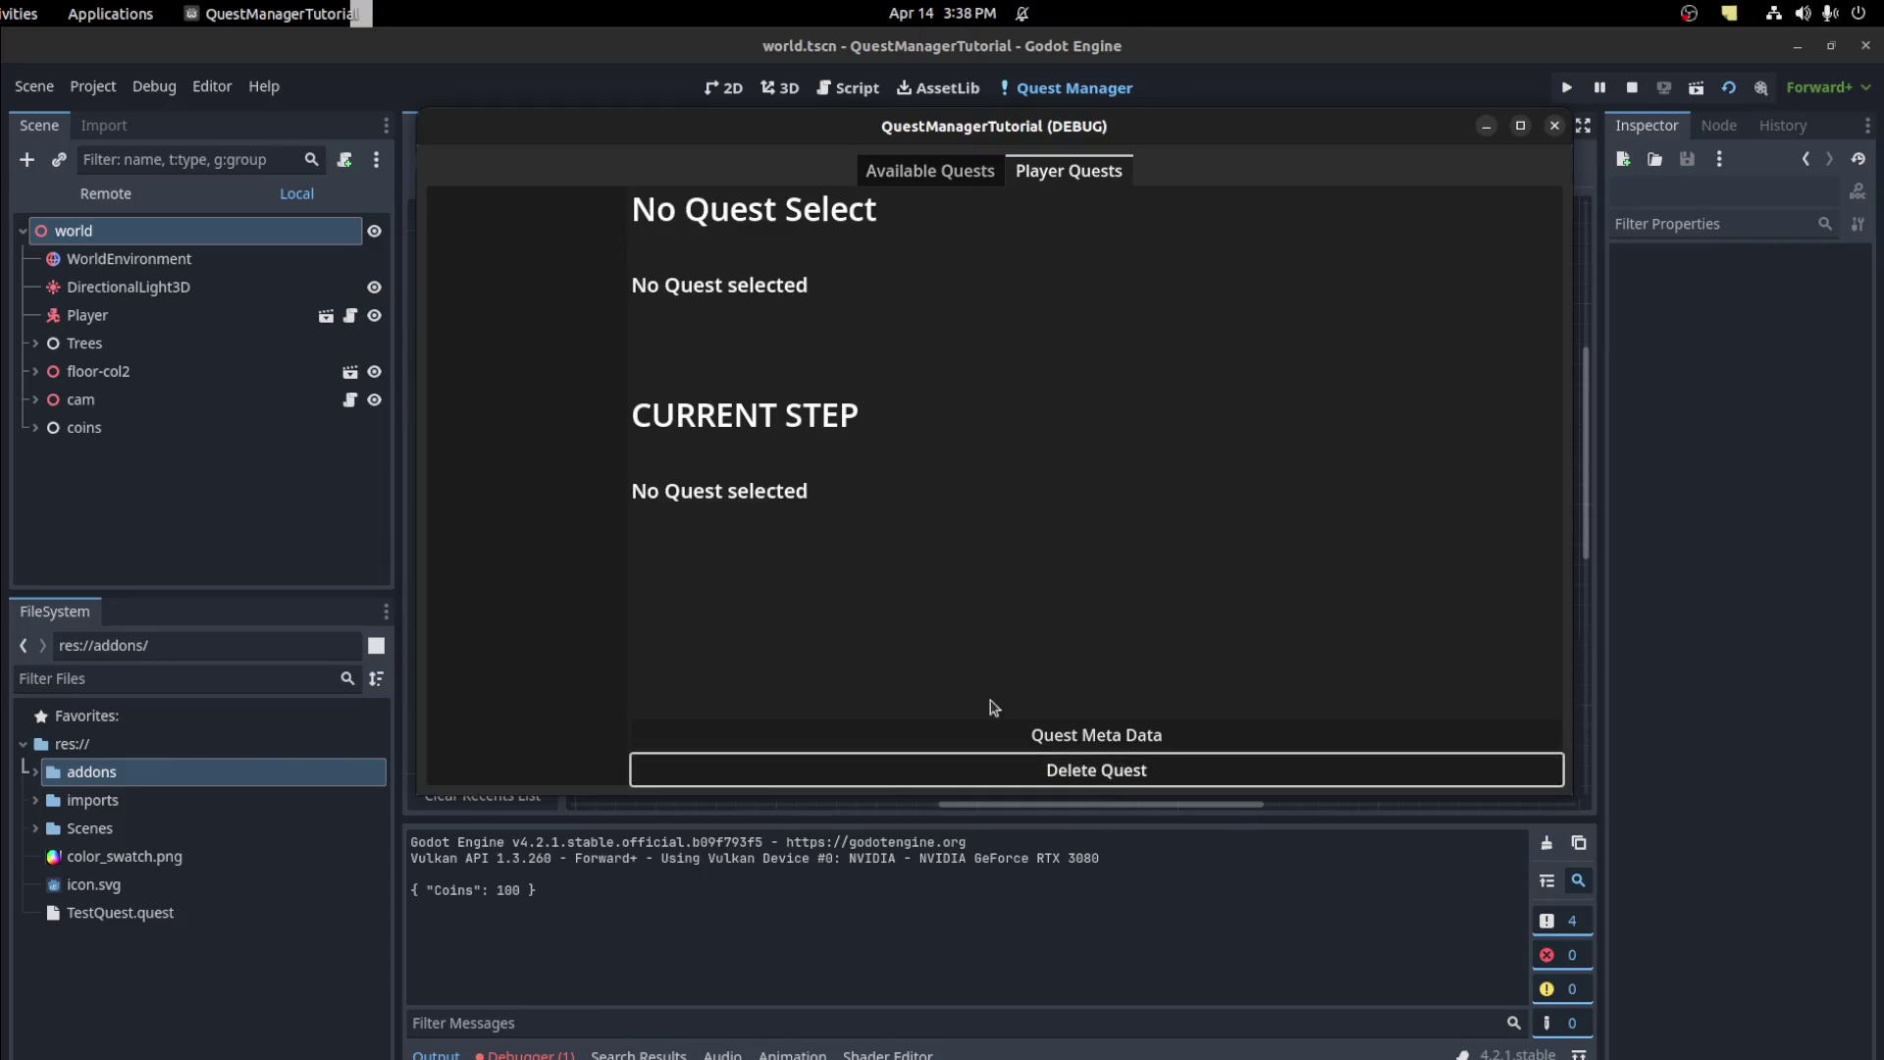
{"action": "left_click", "coordinate": [873, 163]}
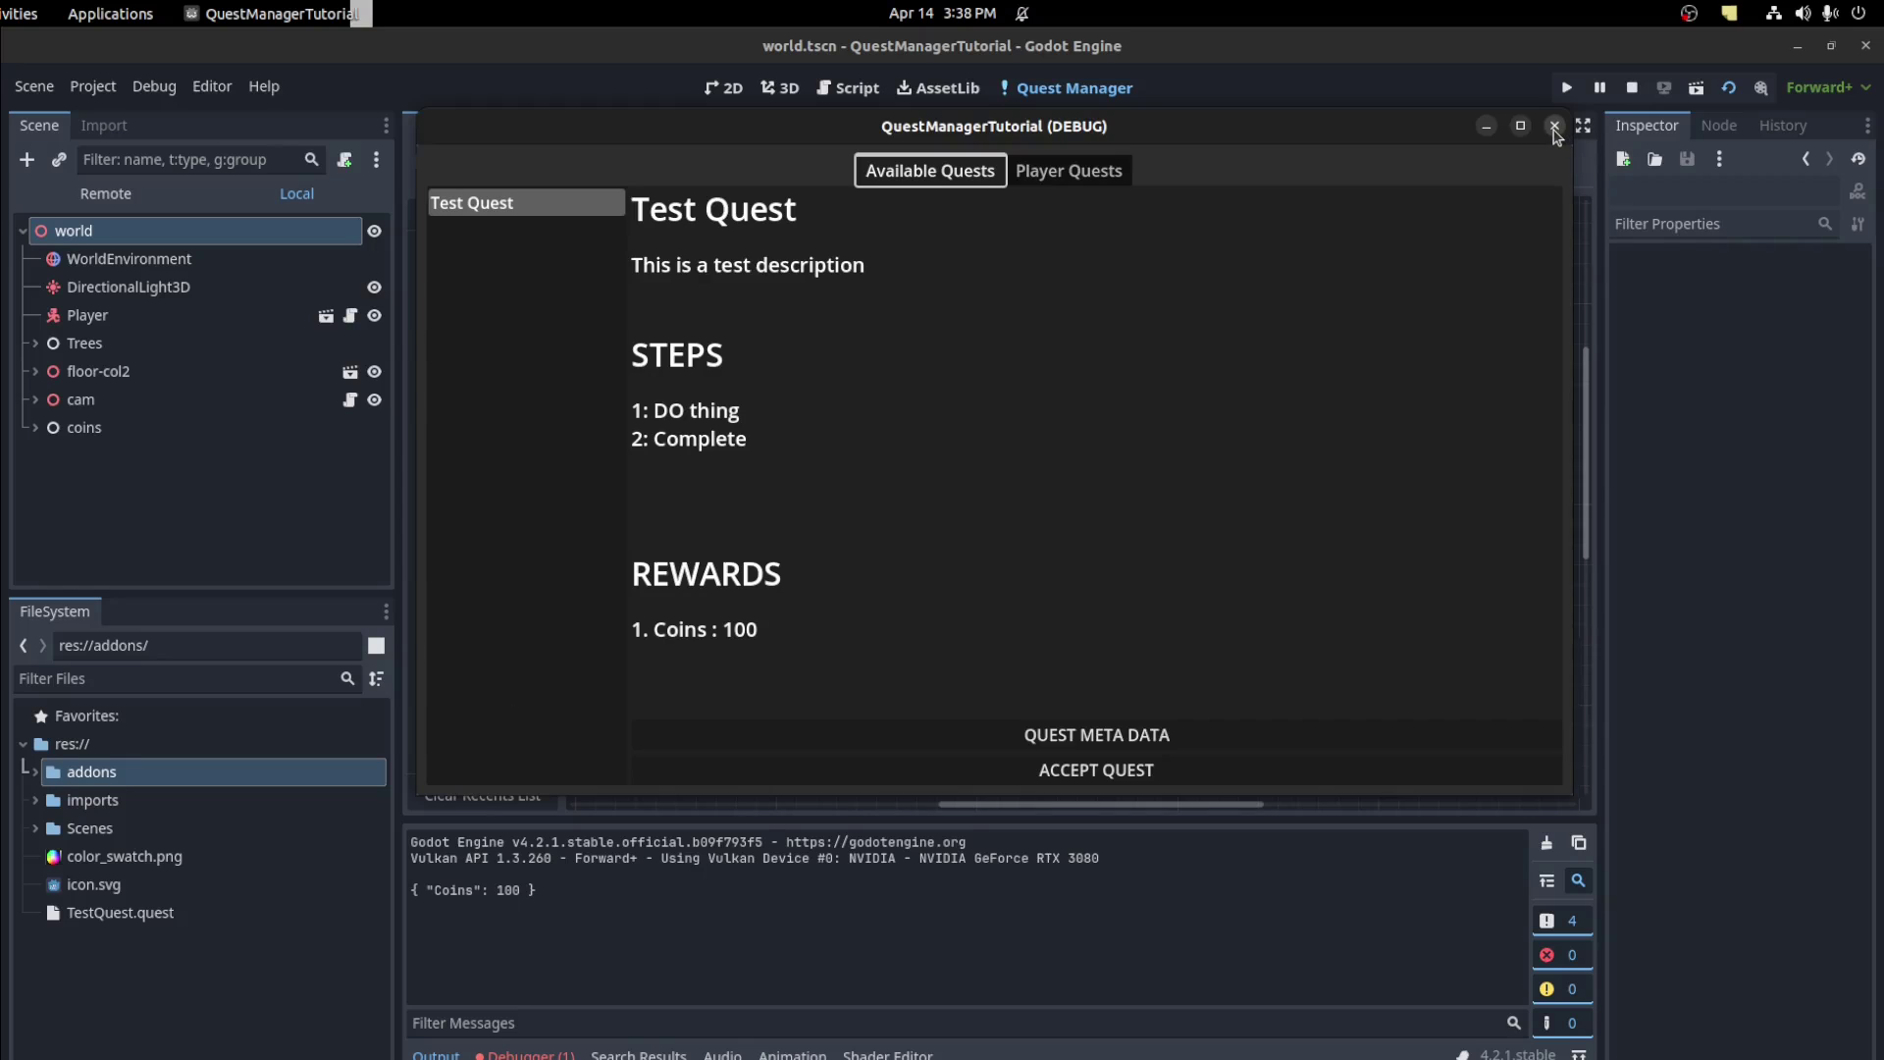
Close the quest tester and replace the Action Step with an Incremental Step linked between the Quest and END nodes
{"action": "left_click", "coordinate": [1554, 127]}
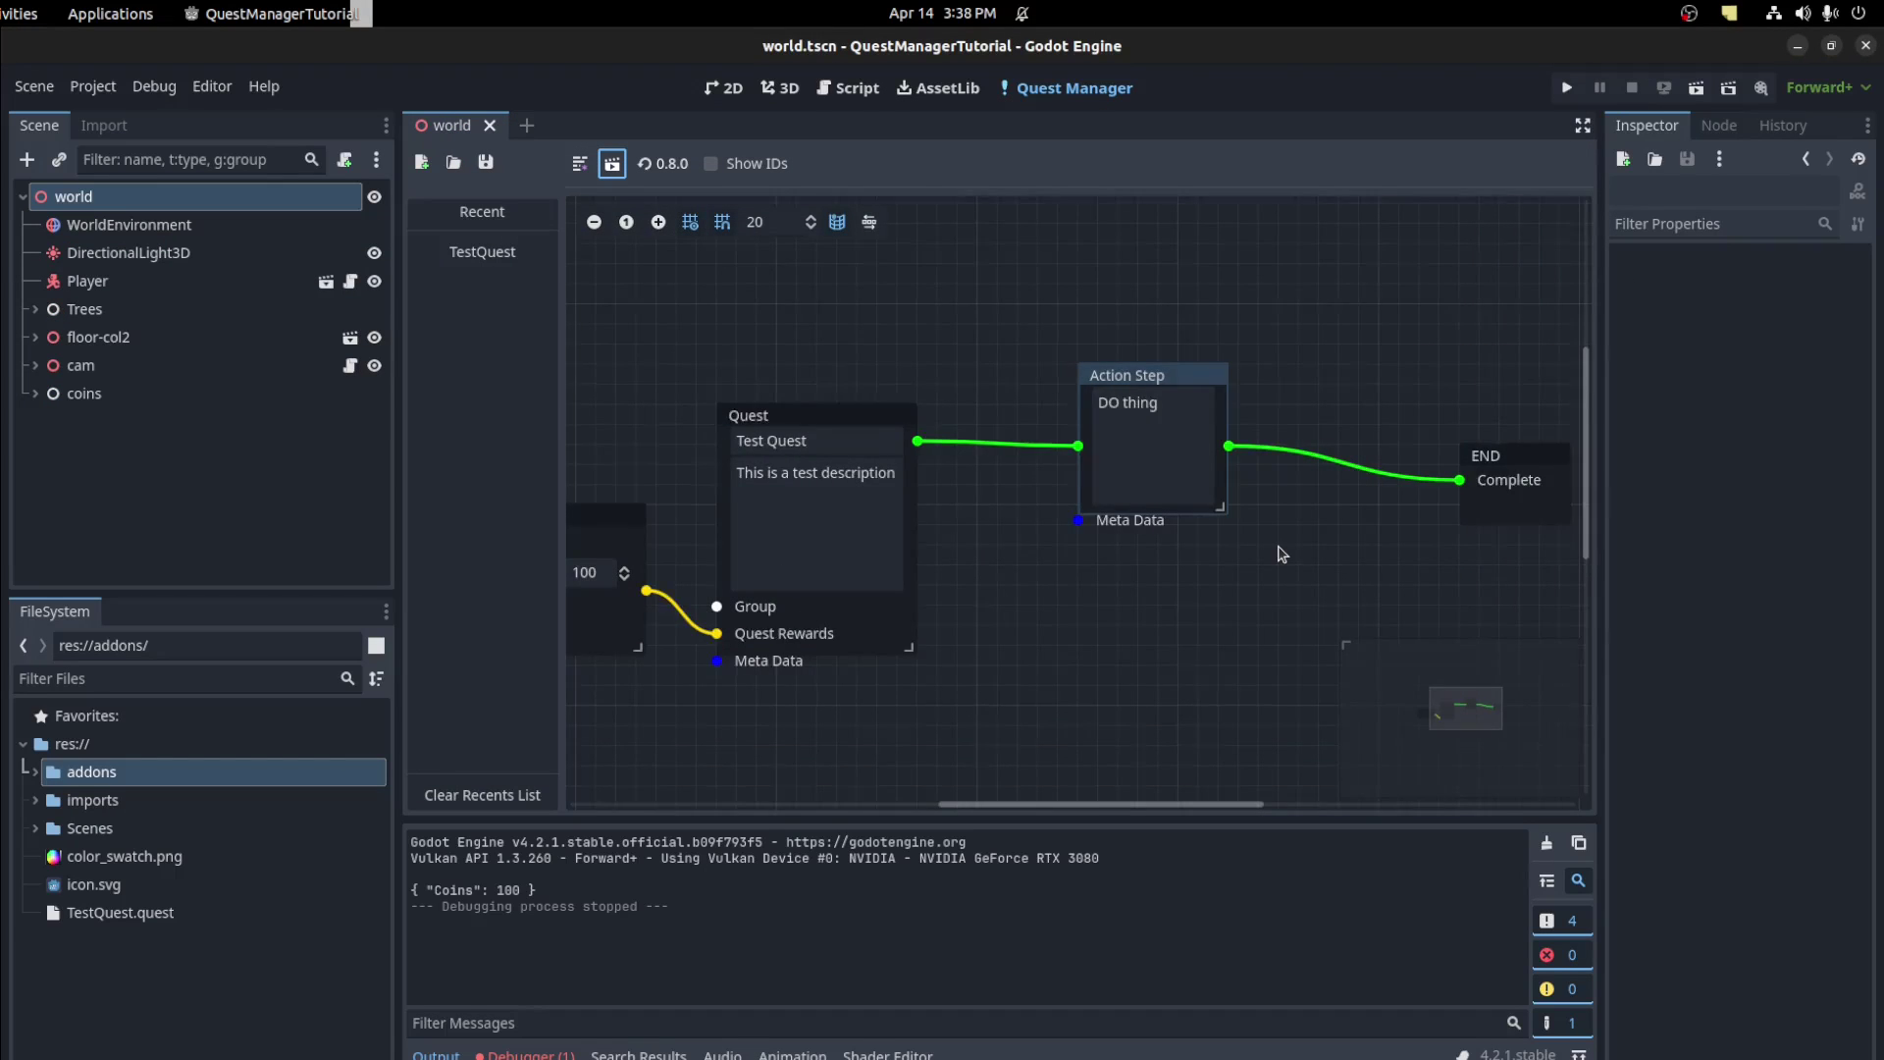
{"action": "scroll", "coordinate": [1071, 366], "scroll_direction": "down", "scroll_amount": 1, "text": "ctrl"}
{"action": "middle_click_drag", "start_coordinate": [1042, 363], "coordinate": [1072, 366]}
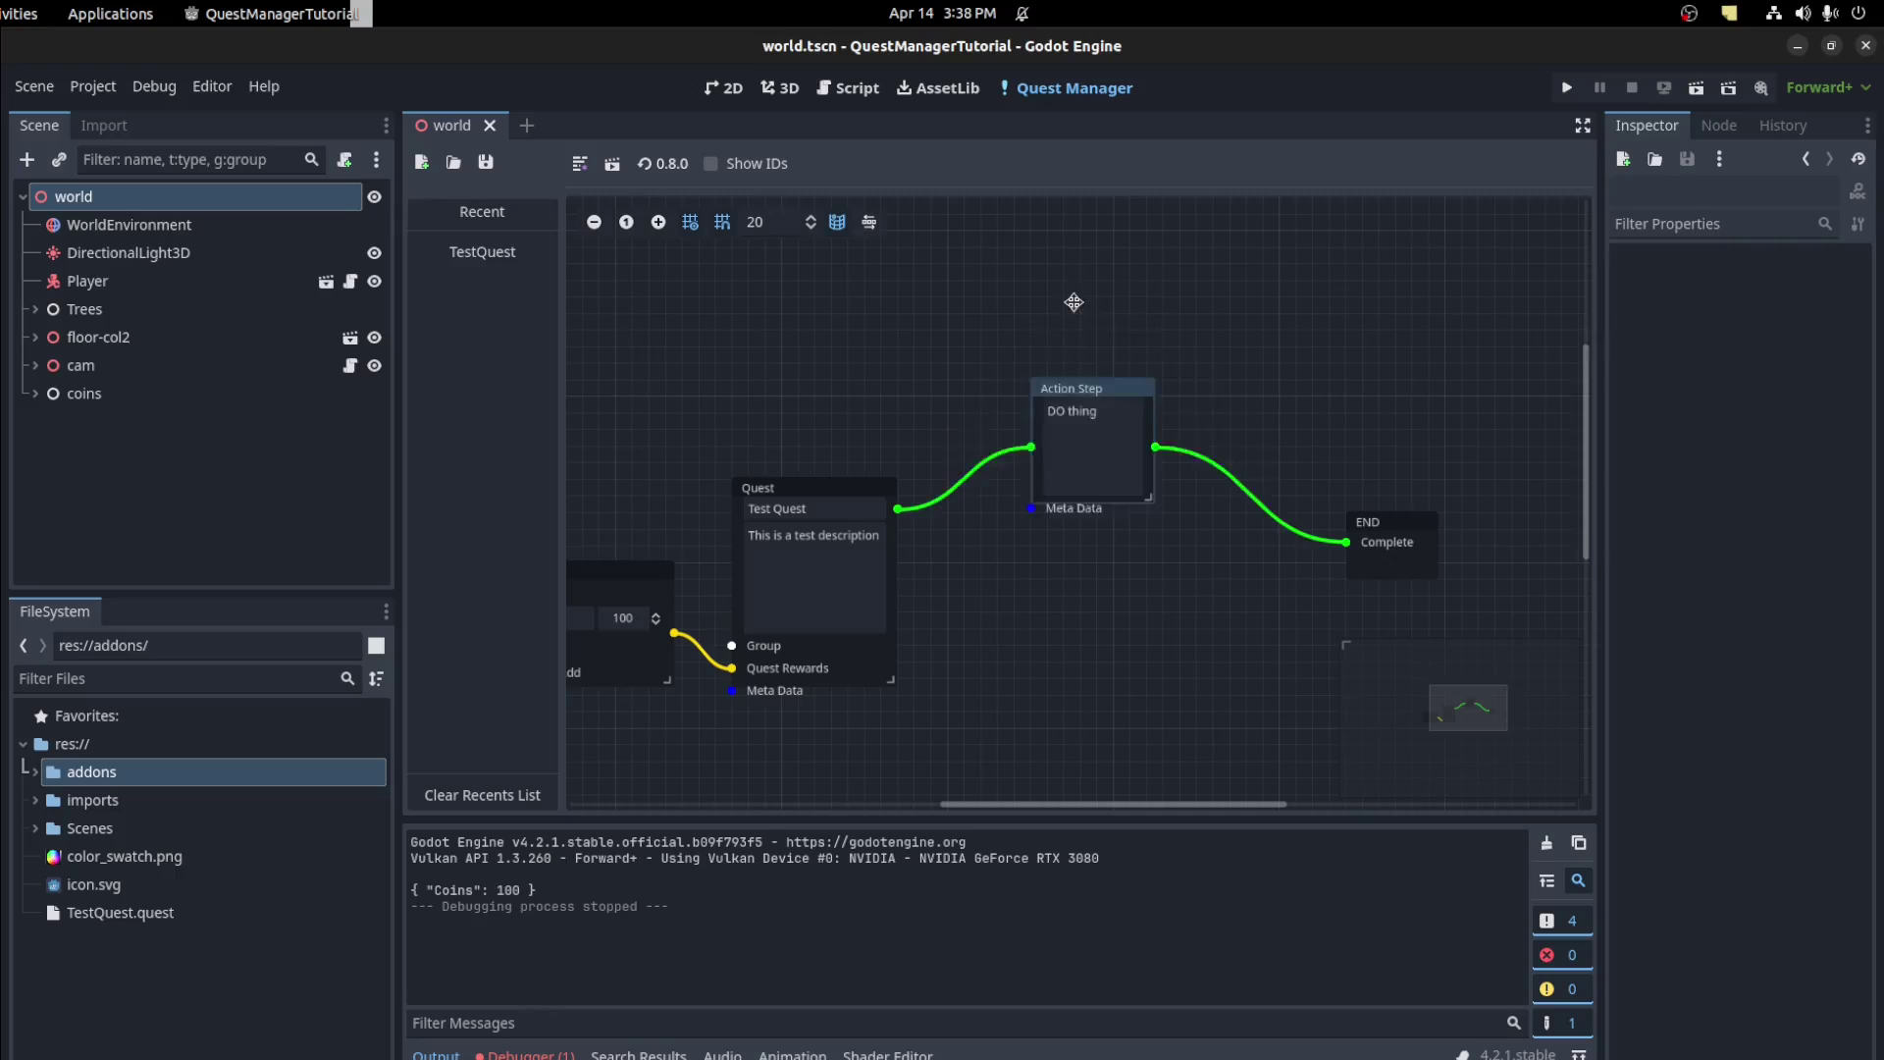
{"action": "left_click_drag", "start_coordinate": [1072, 366], "coordinate": [1071, 285]}
{"action": "left_click", "coordinate": [580, 163]}
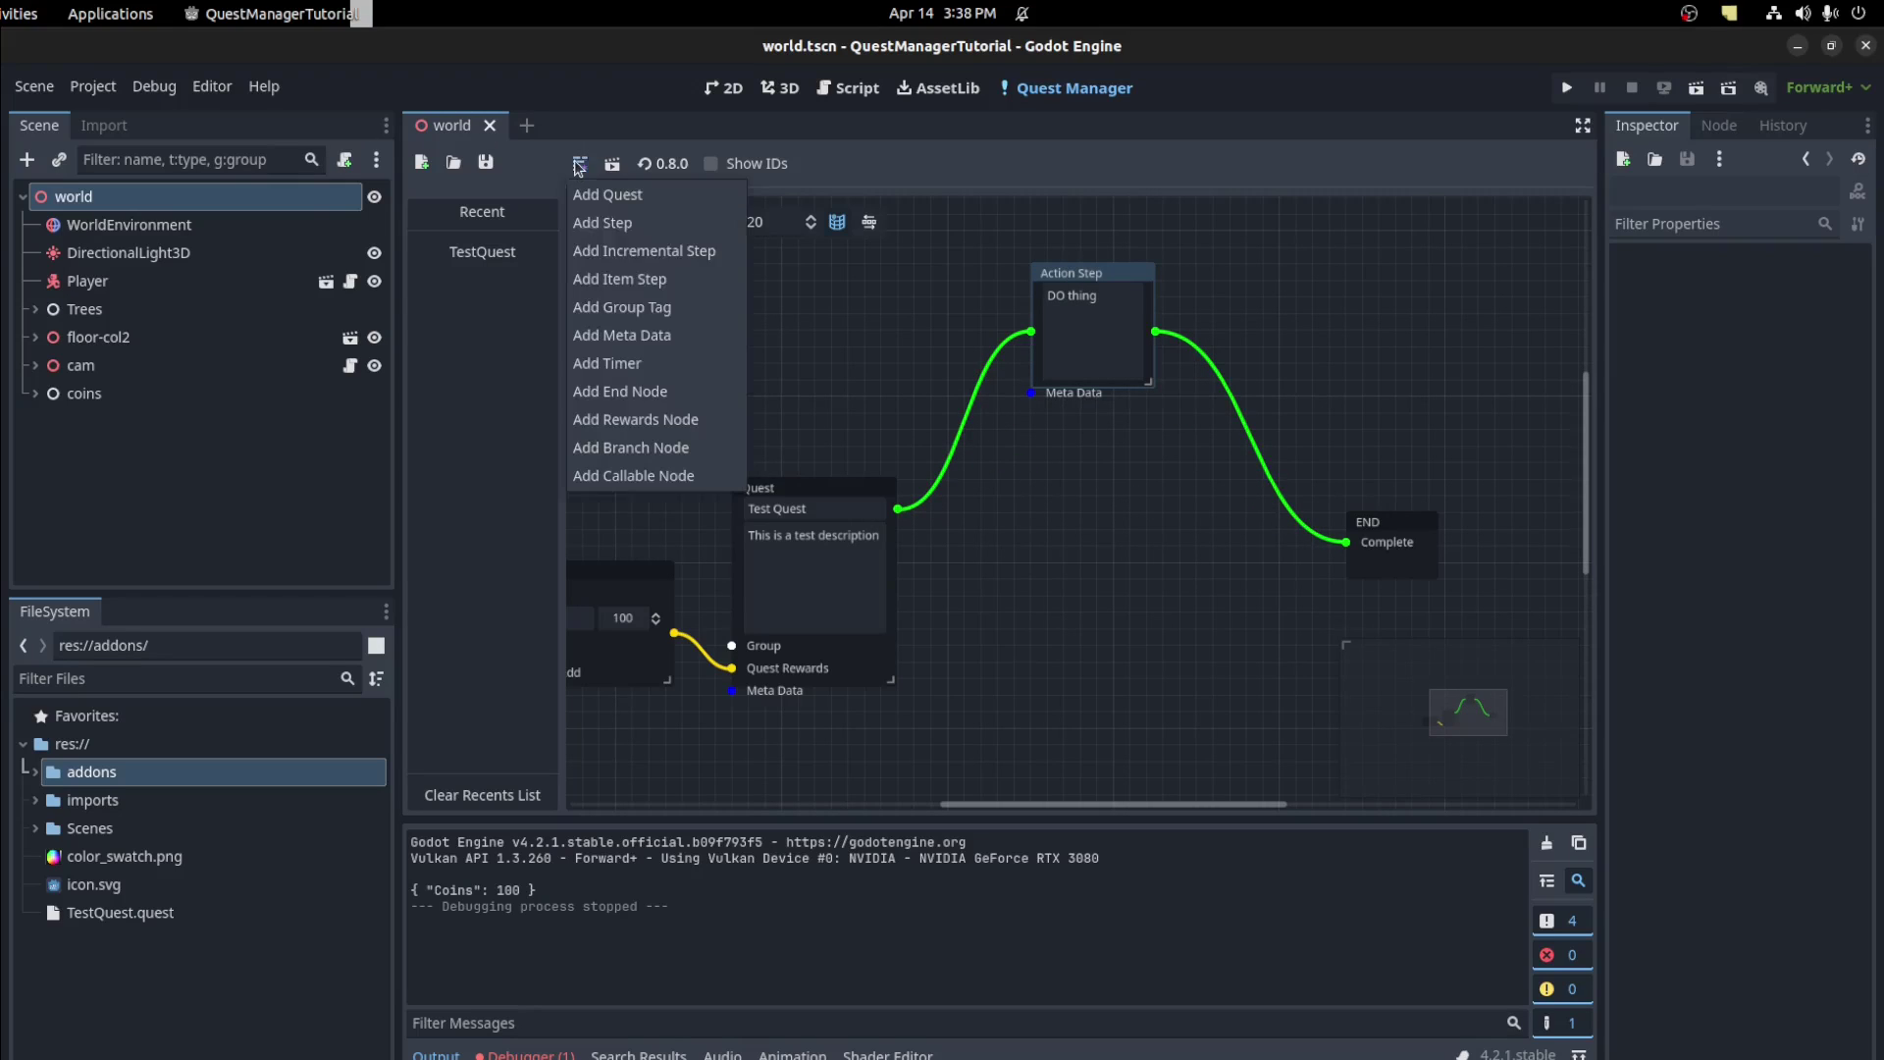
{"action": "left_click", "coordinate": [669, 253]}
{"action": "left_click_drag", "start_coordinate": [630, 572], "coordinate": [1126, 488]}
{"action": "left_click_drag", "start_coordinate": [1031, 332], "coordinate": [1030, 568]}
{"action": "left_click_drag", "start_coordinate": [1158, 333], "coordinate": [1229, 568]}
Set the Incremental Step's details to "Collect 10 coins", its item to Coins and its amount to 10, and save the quest
{"action": "left_click", "coordinate": [1155, 532]}
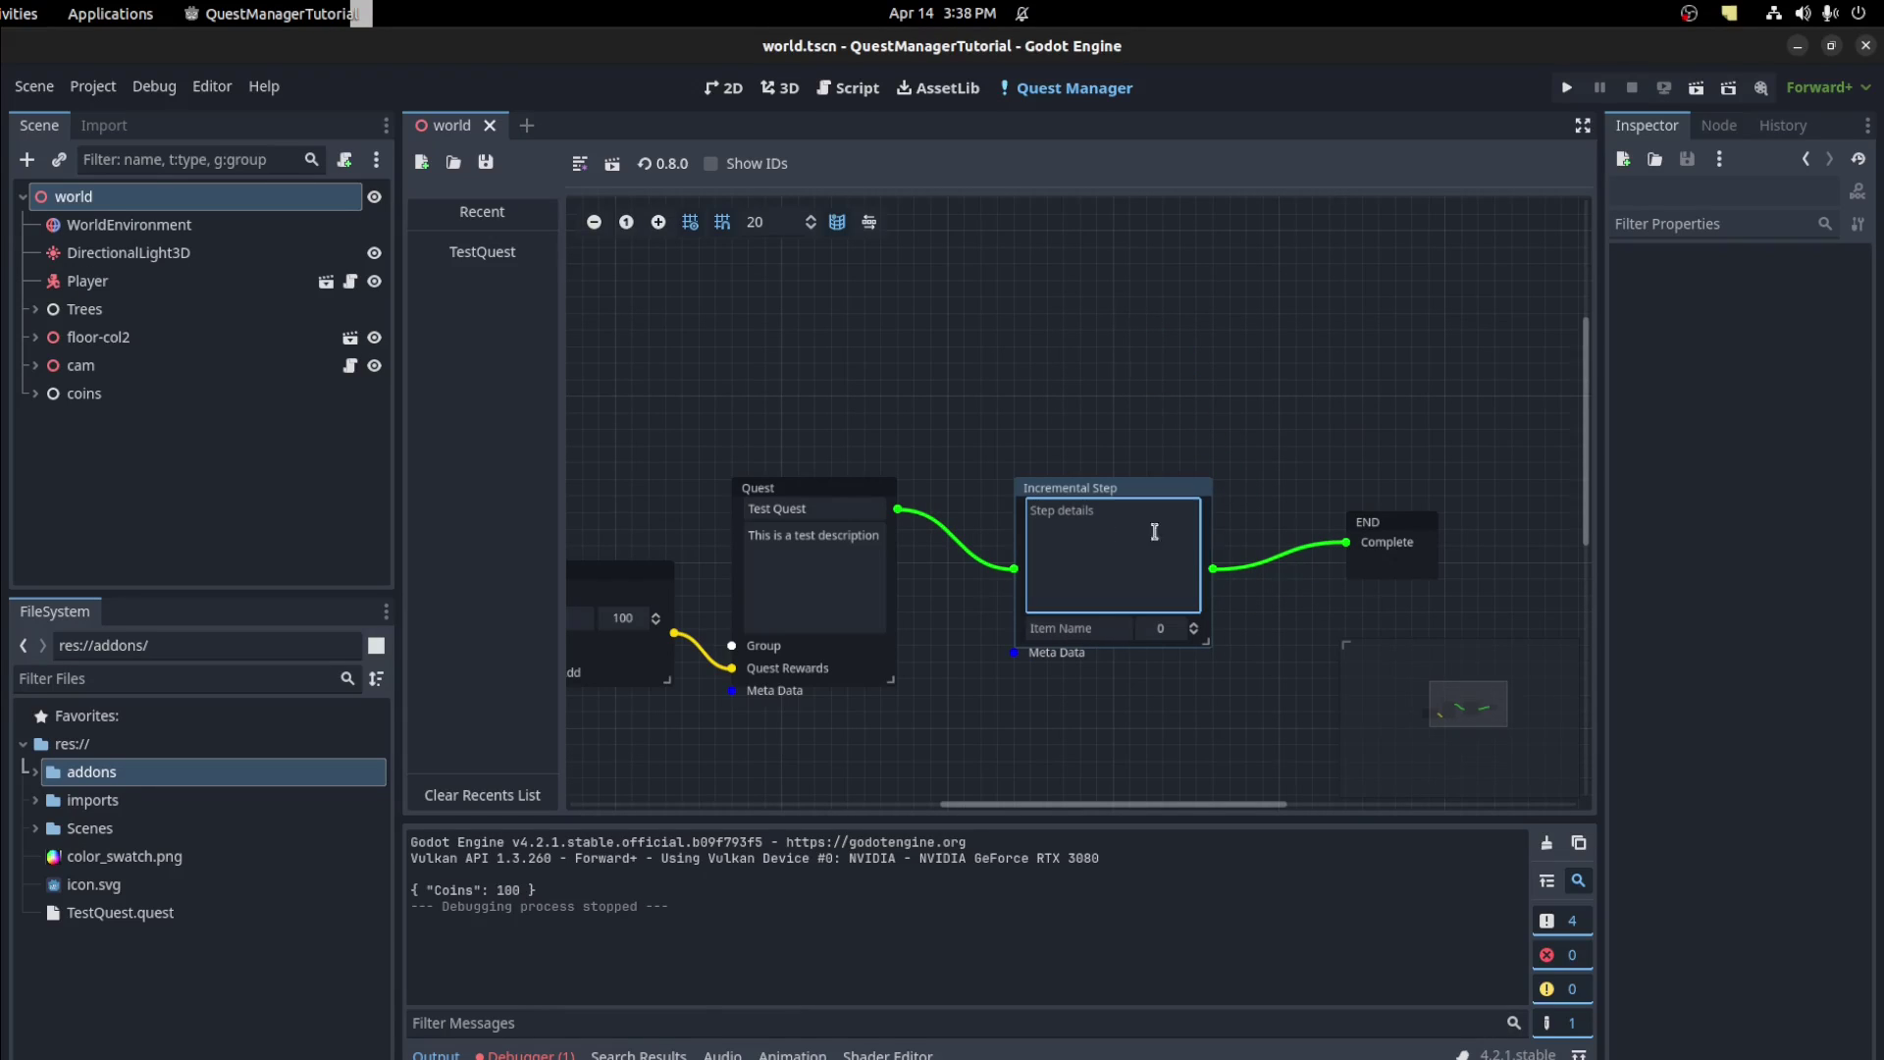
{"action": "type", "text": "C"}
{"action": "left_click", "coordinate": [1048, 629]}
{"action": "type", "text": "Co"}
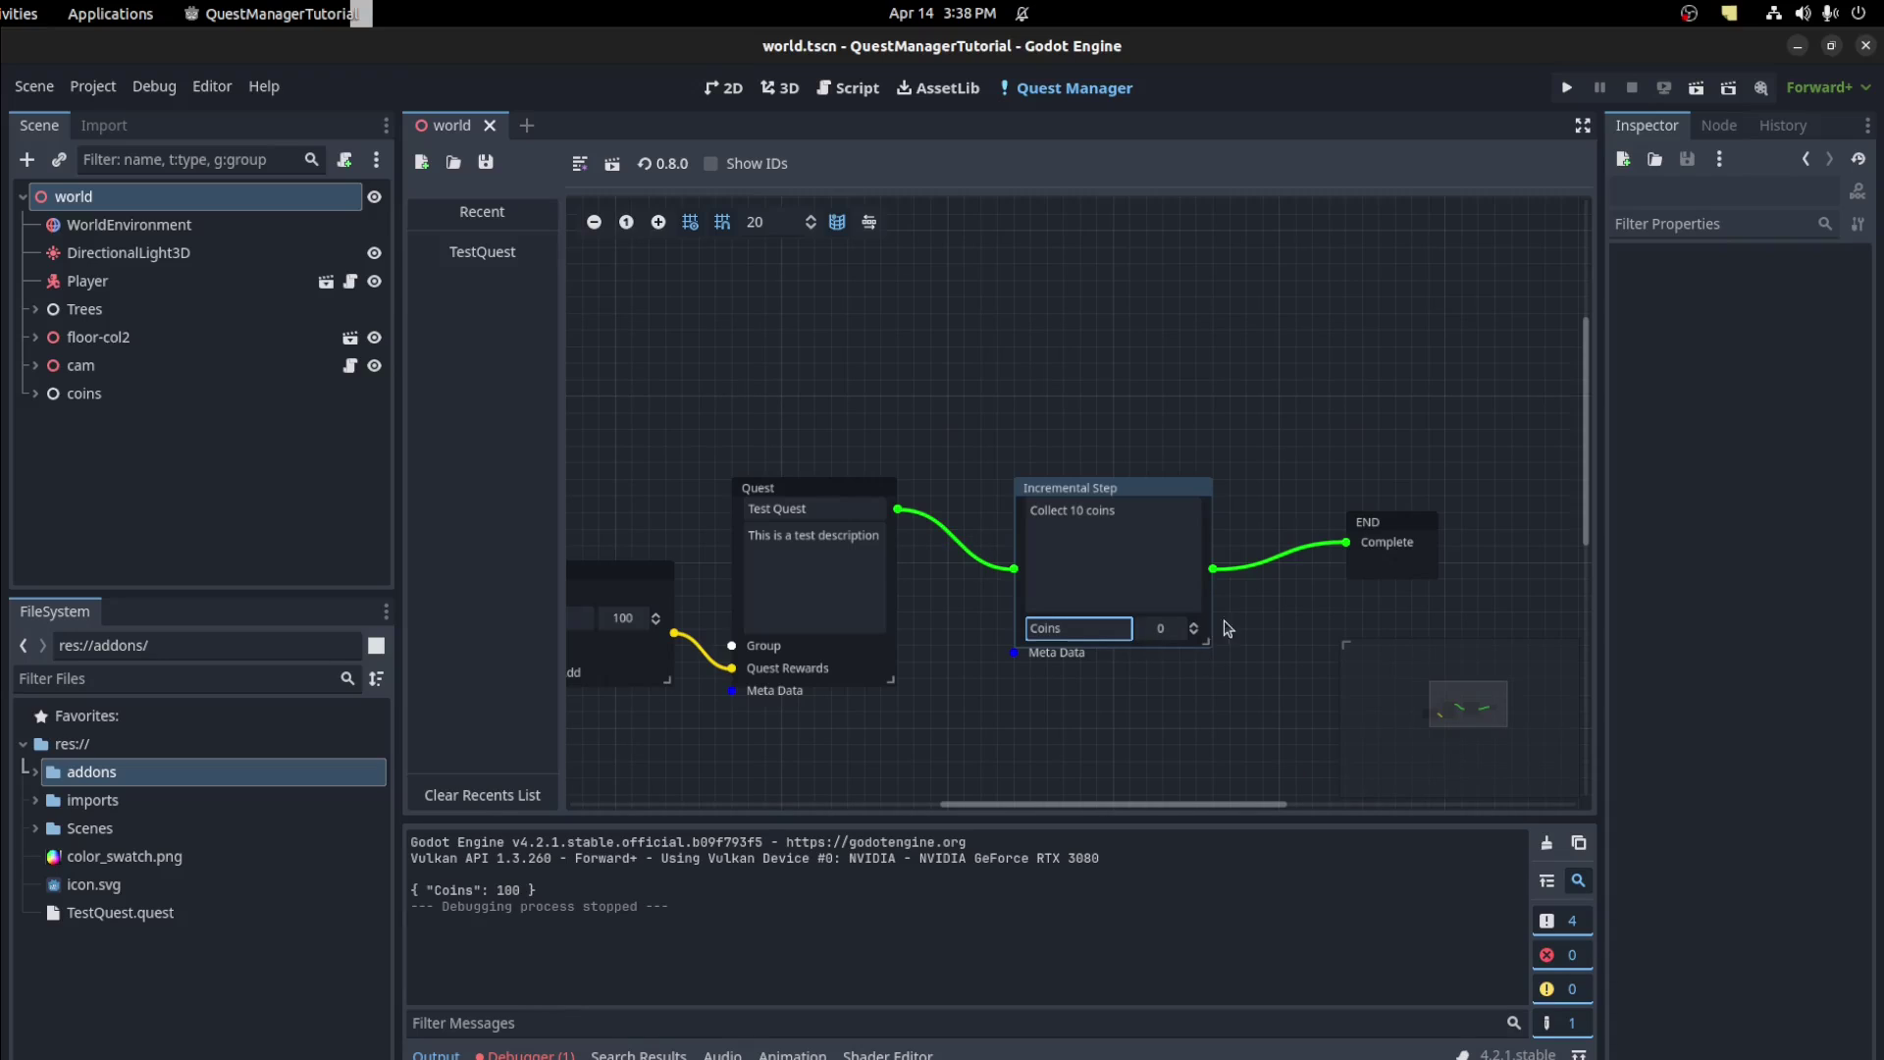
{"action": "left_click", "coordinate": [1161, 630]}
{"action": "left_click", "coordinate": [1259, 642]}
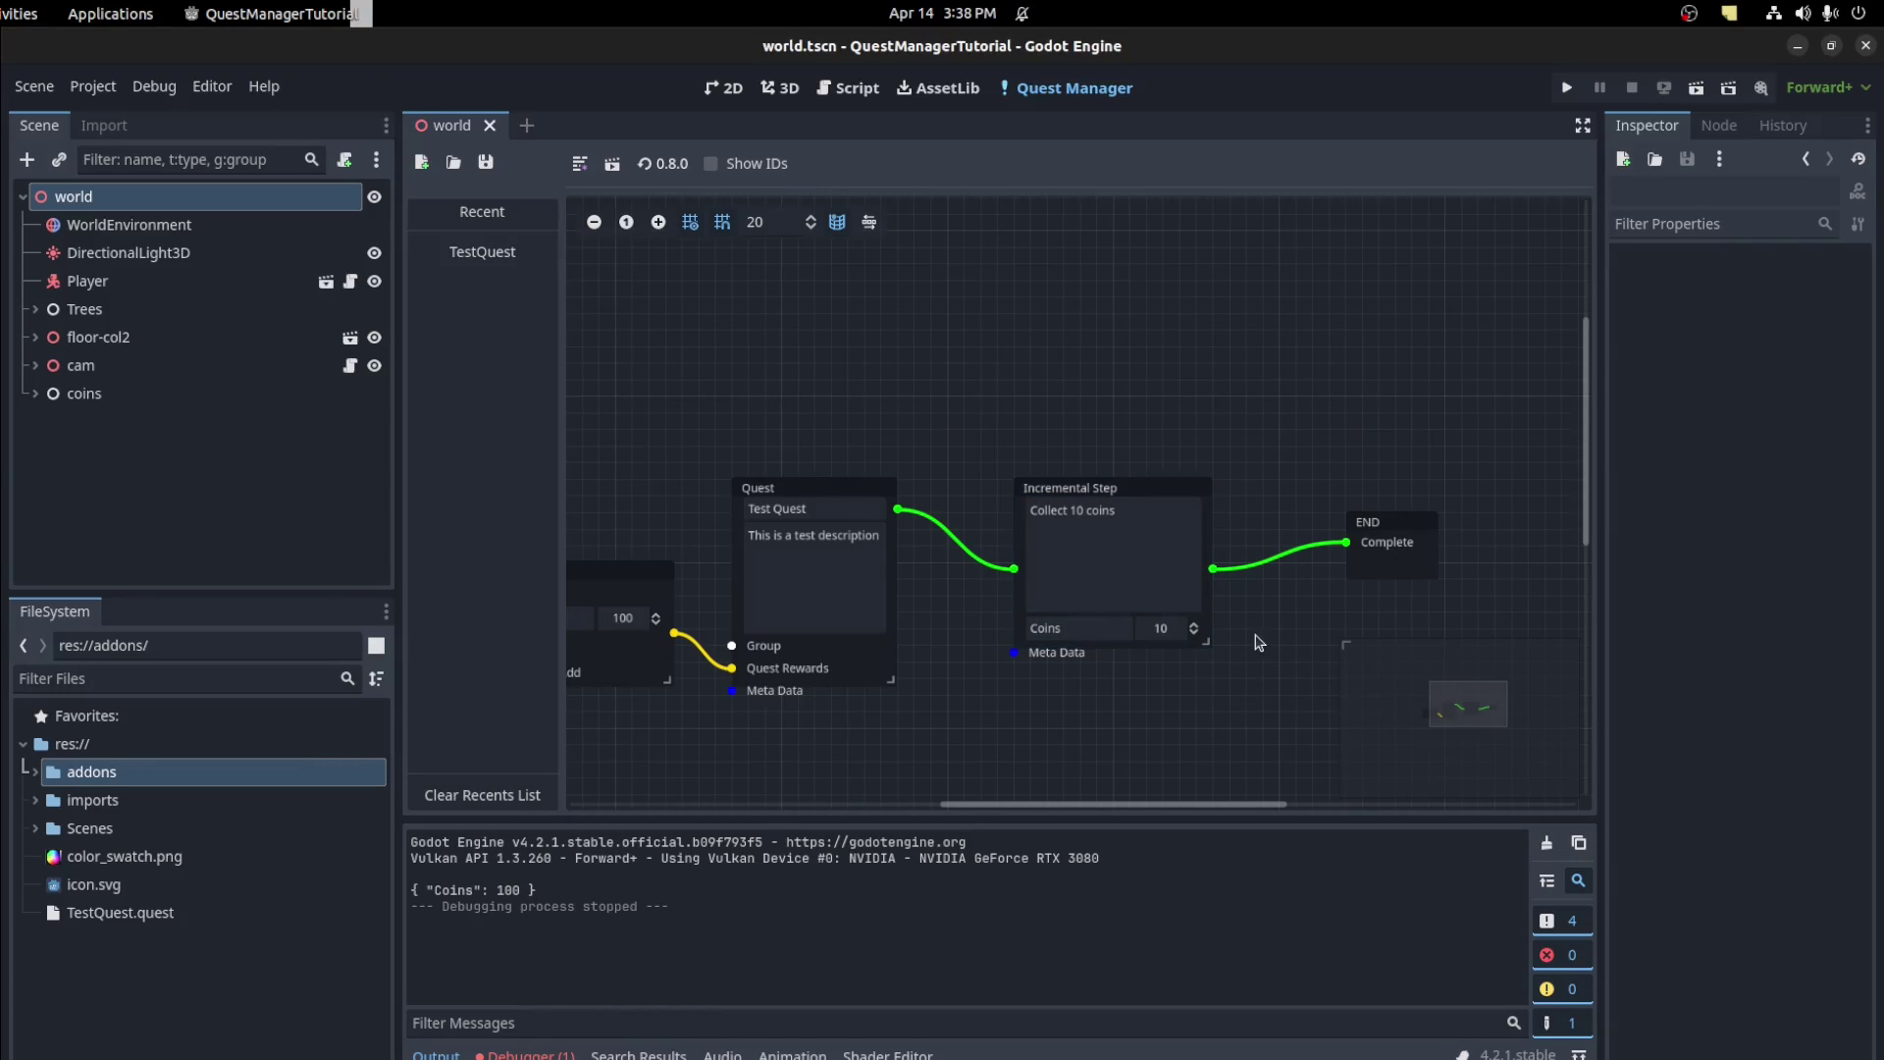
{"action": "key", "text": "ctrl+s"}
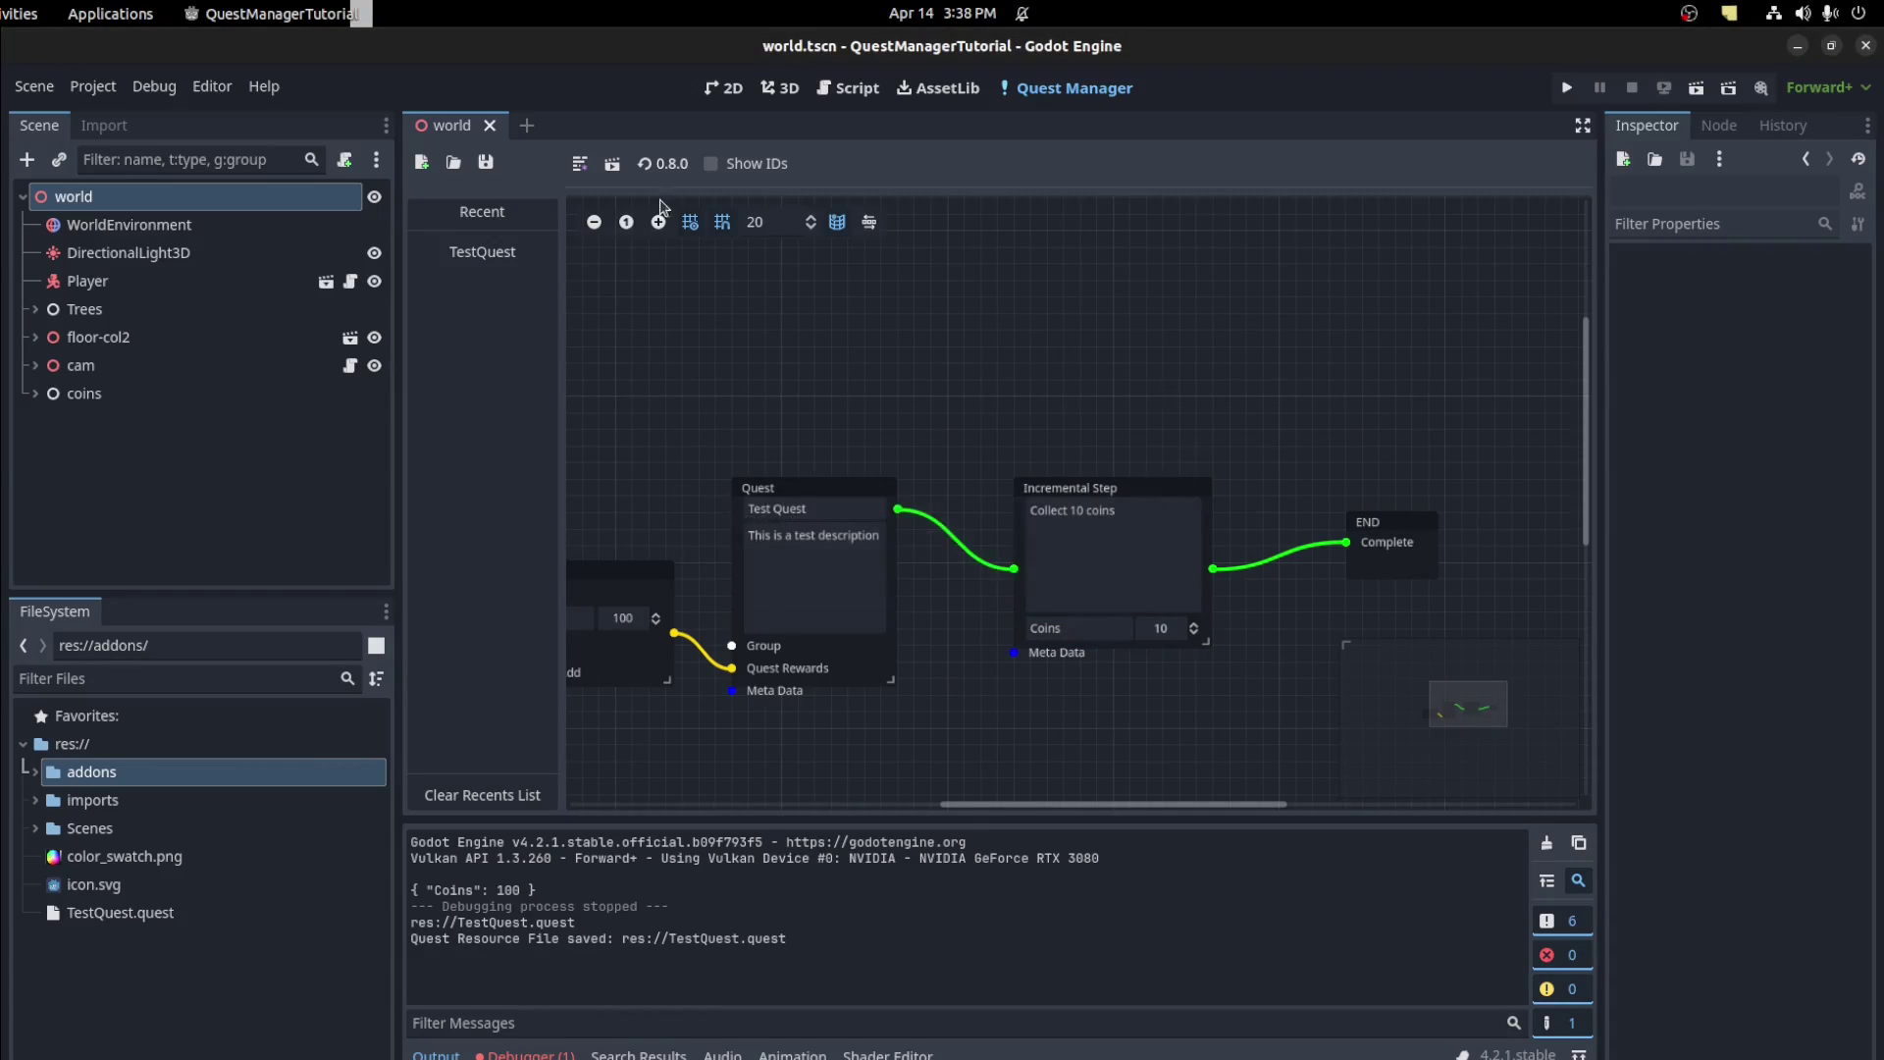
Run the quest tester, accept Test Quest and select it among the player's quests
{"action": "left_click", "coordinate": [612, 162]}
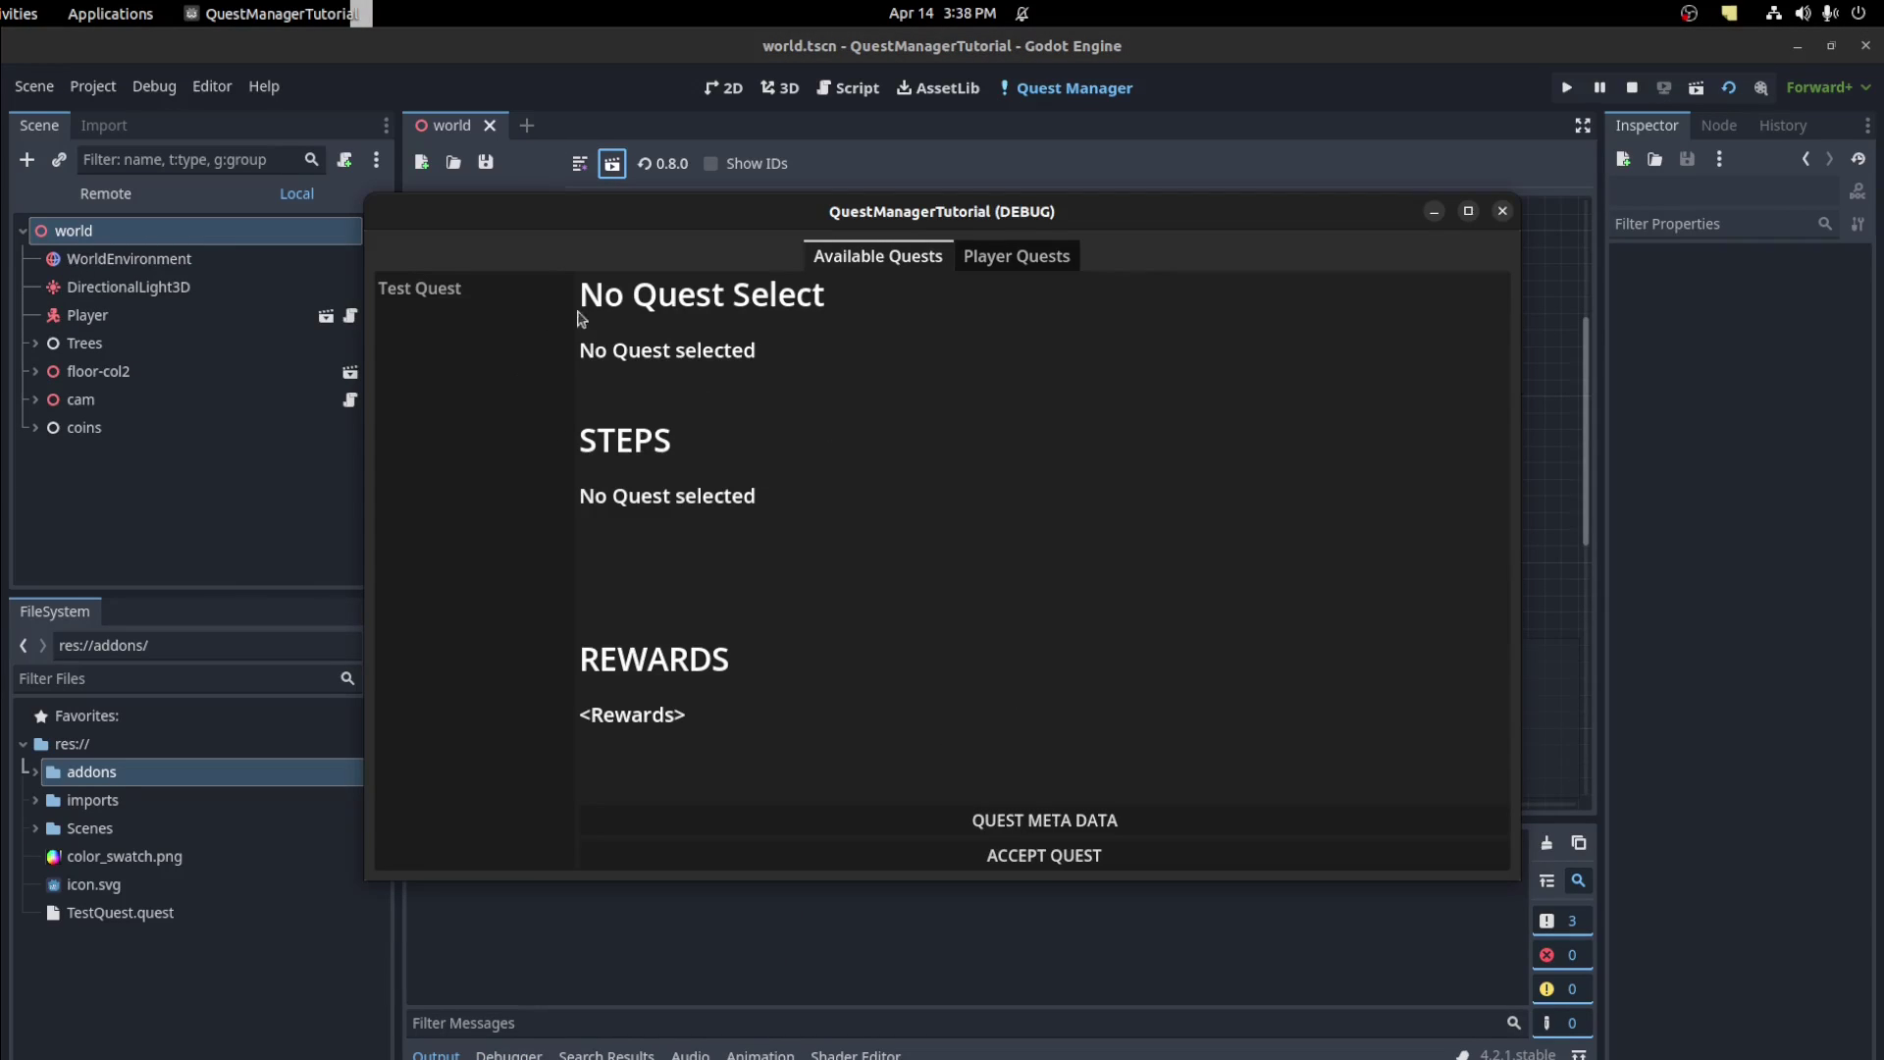
{"action": "left_click", "coordinate": [502, 284]}
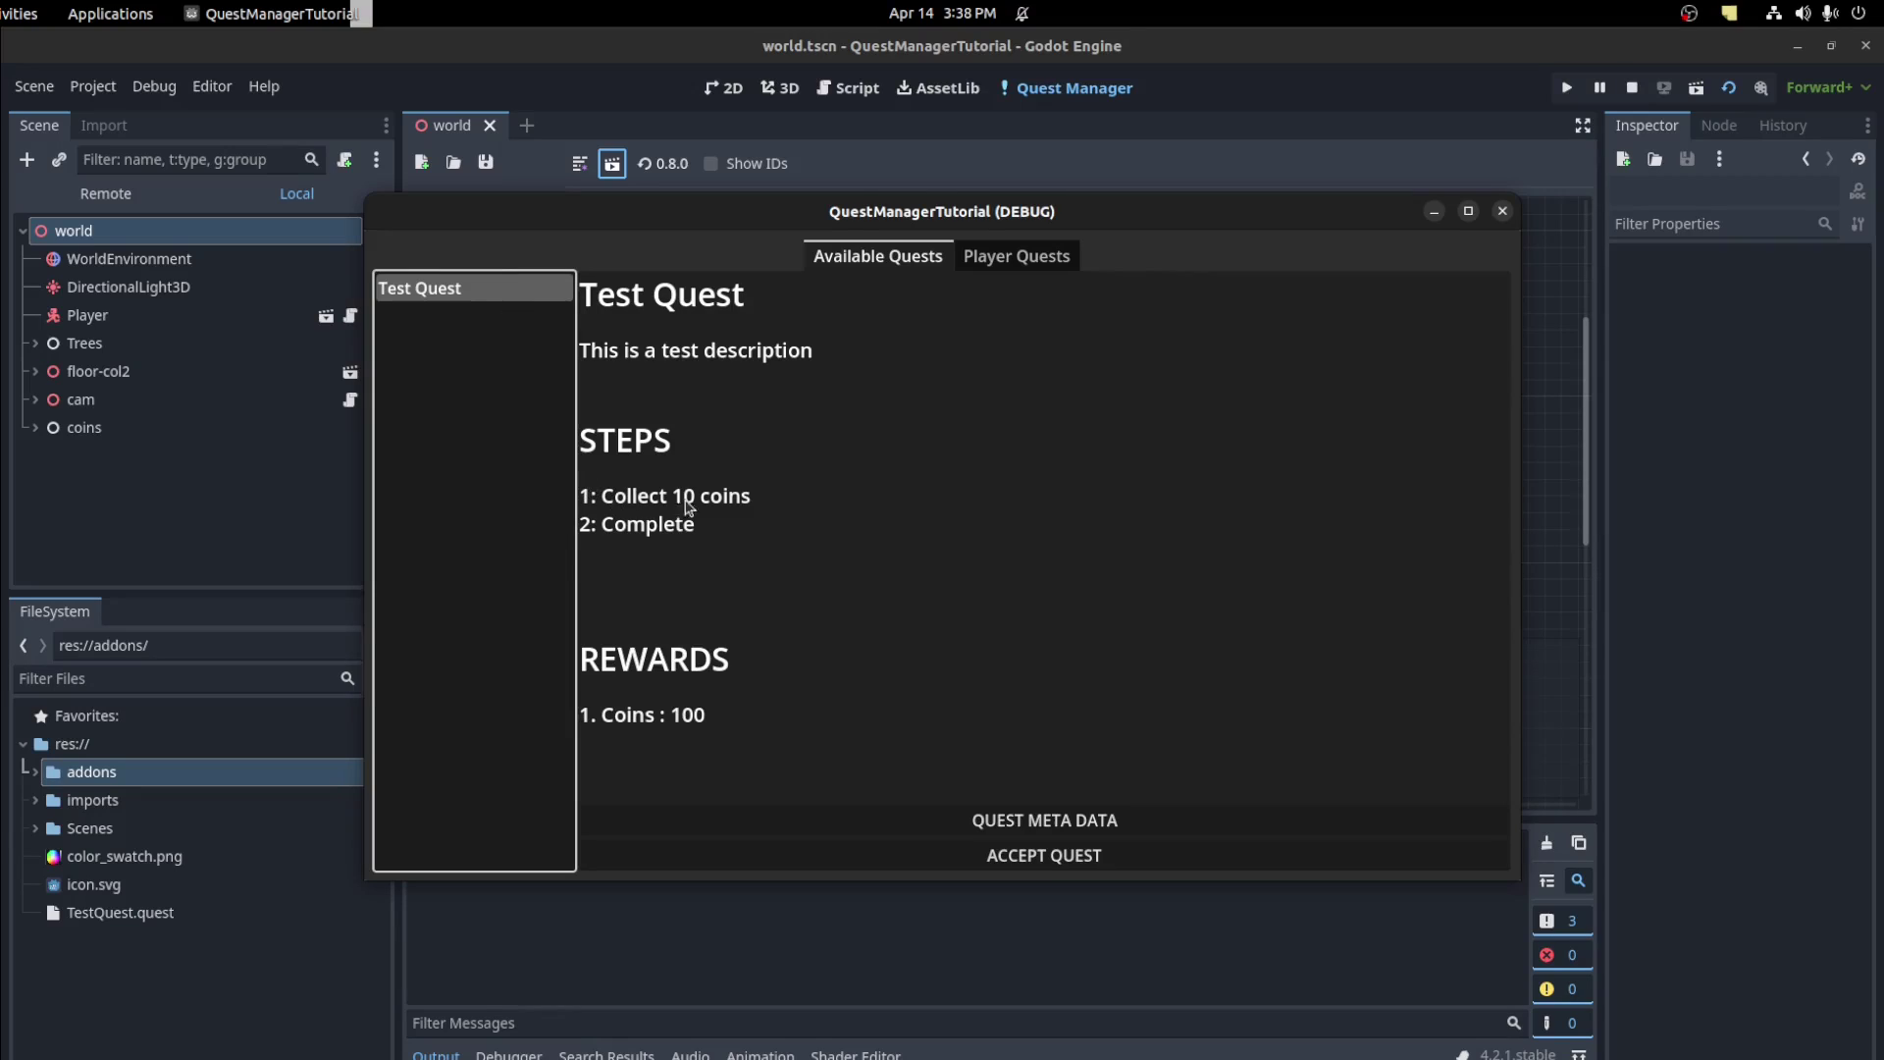
{"action": "left_click", "coordinate": [1064, 861]}
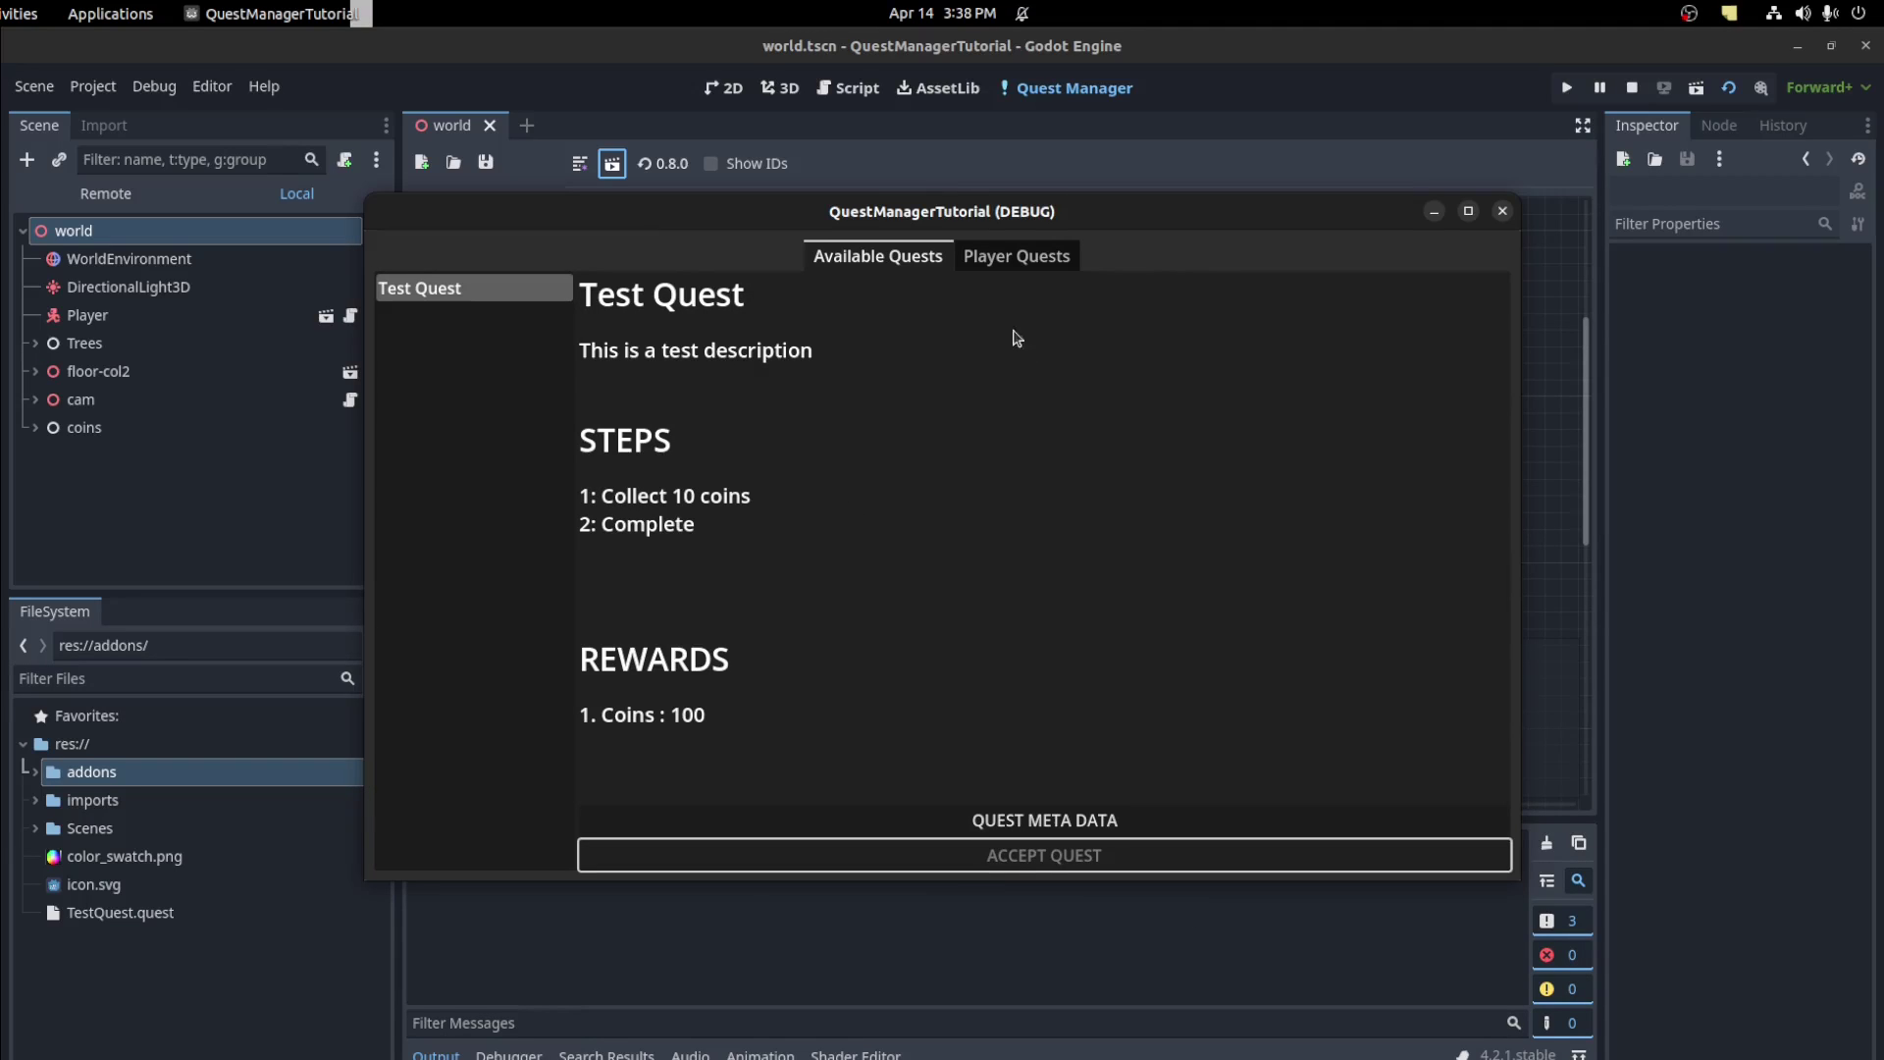
{"action": "left_click", "coordinate": [1020, 271]}
{"action": "left_click", "coordinate": [422, 290]}
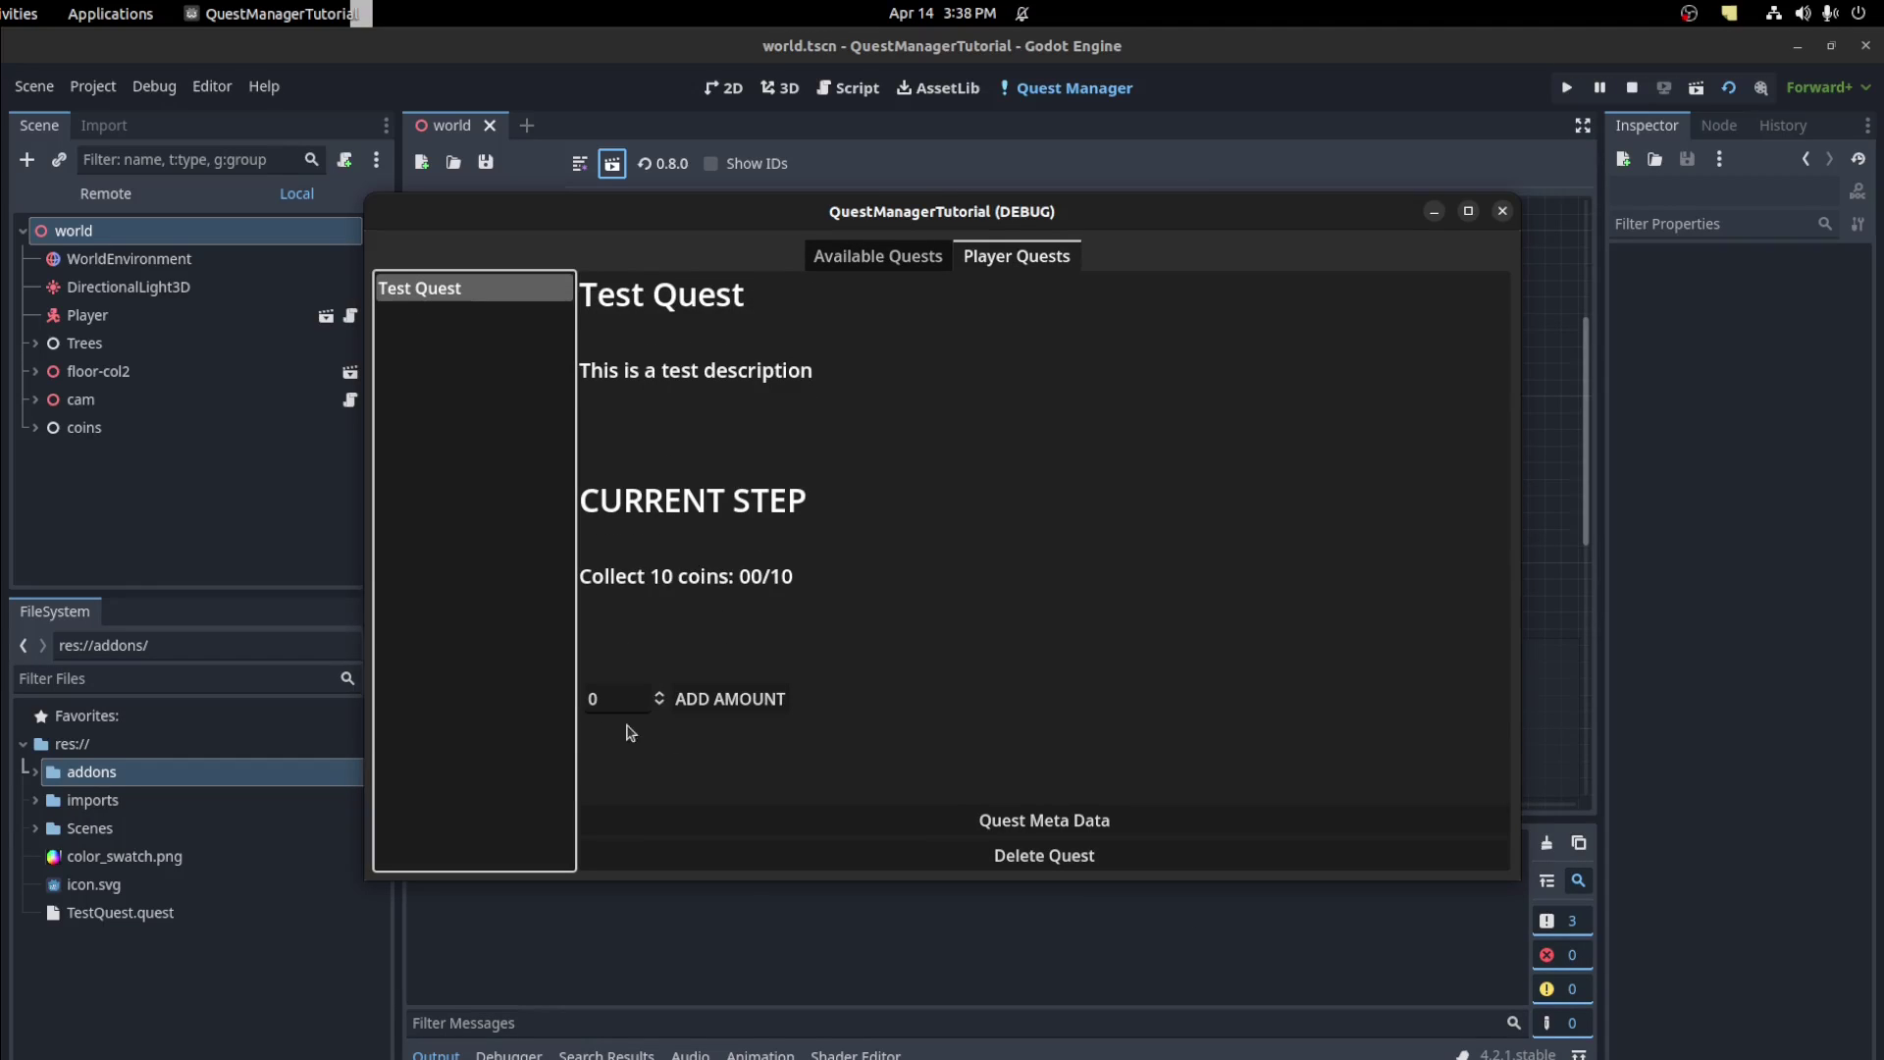
Complete the "Collect 10 coins" step by adding amounts of 3, 4 and 3
{"action": "left_click", "coordinate": [661, 694]}
{"action": "left_click", "coordinate": [730, 699]}
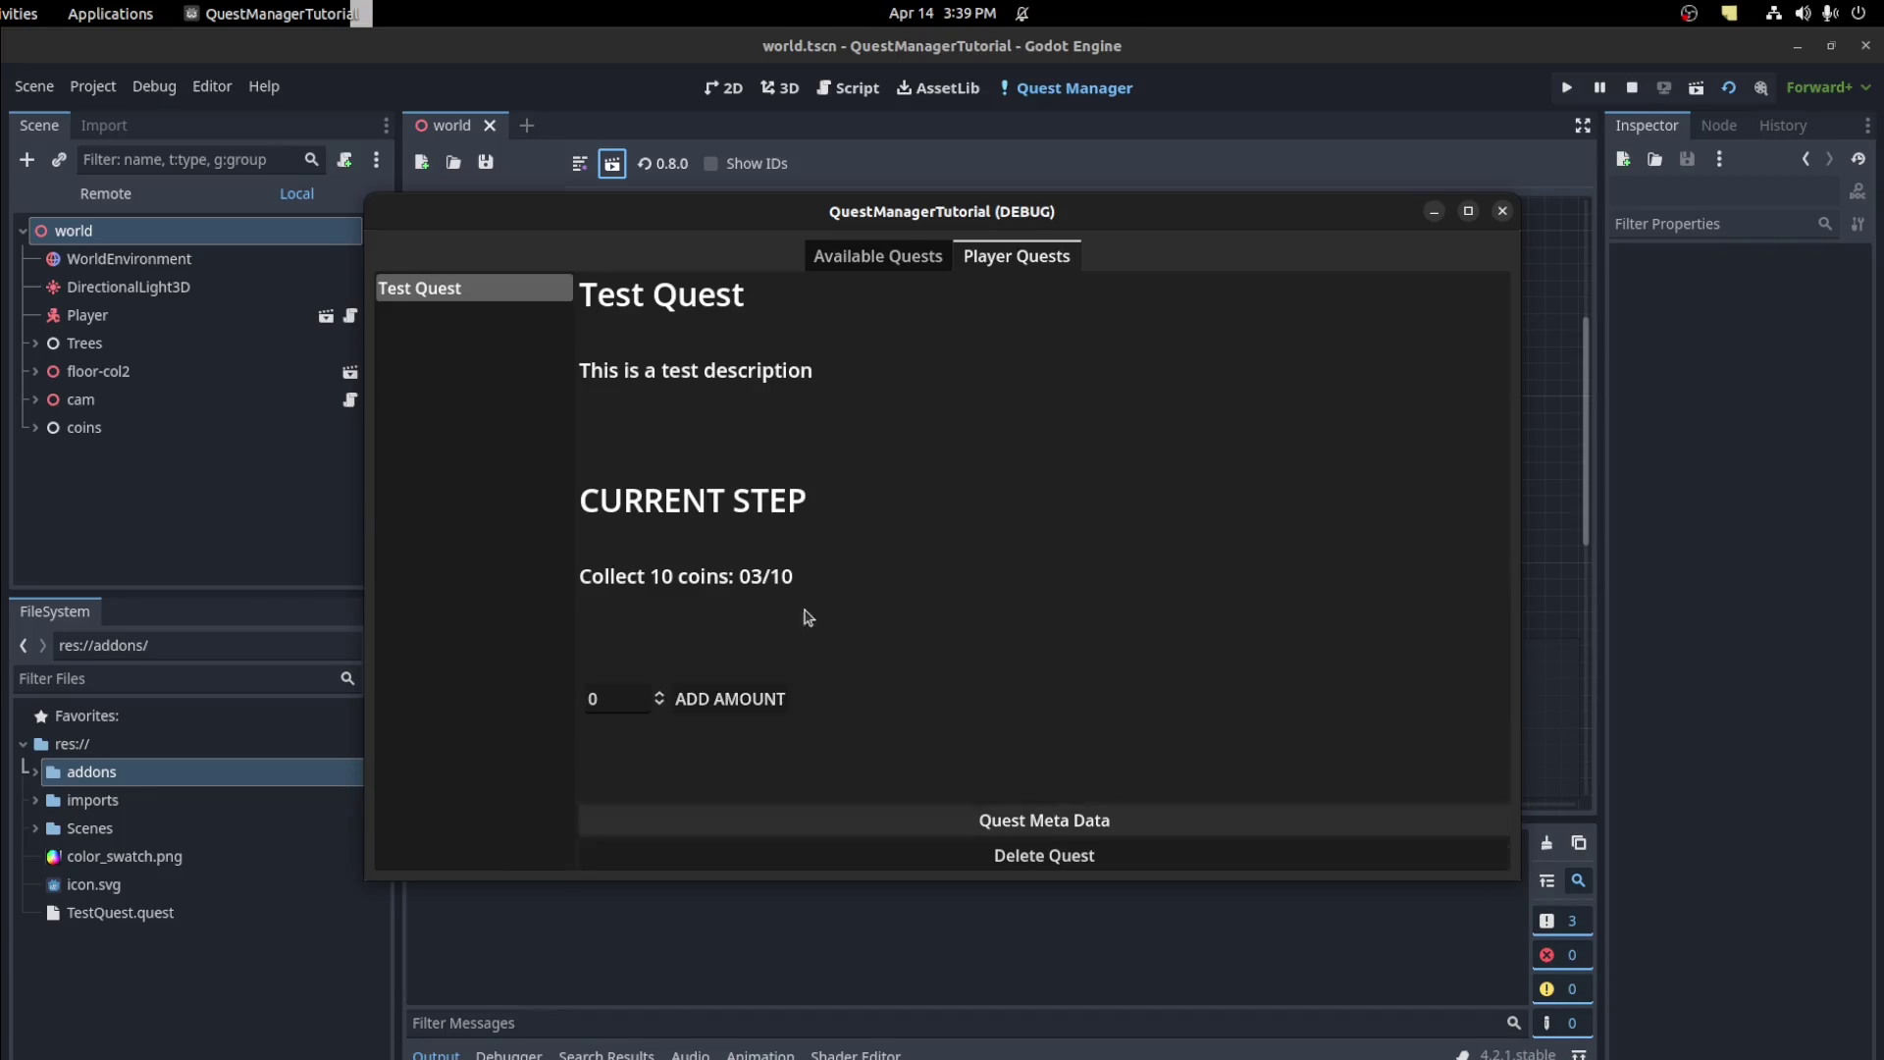
{"action": "left_click", "coordinate": [661, 695]}
{"action": "left_click", "coordinate": [661, 695]}
{"action": "left_click", "coordinate": [660, 695]}
{"action": "left_click", "coordinate": [660, 695]}
{"action": "left_click", "coordinate": [730, 699]}
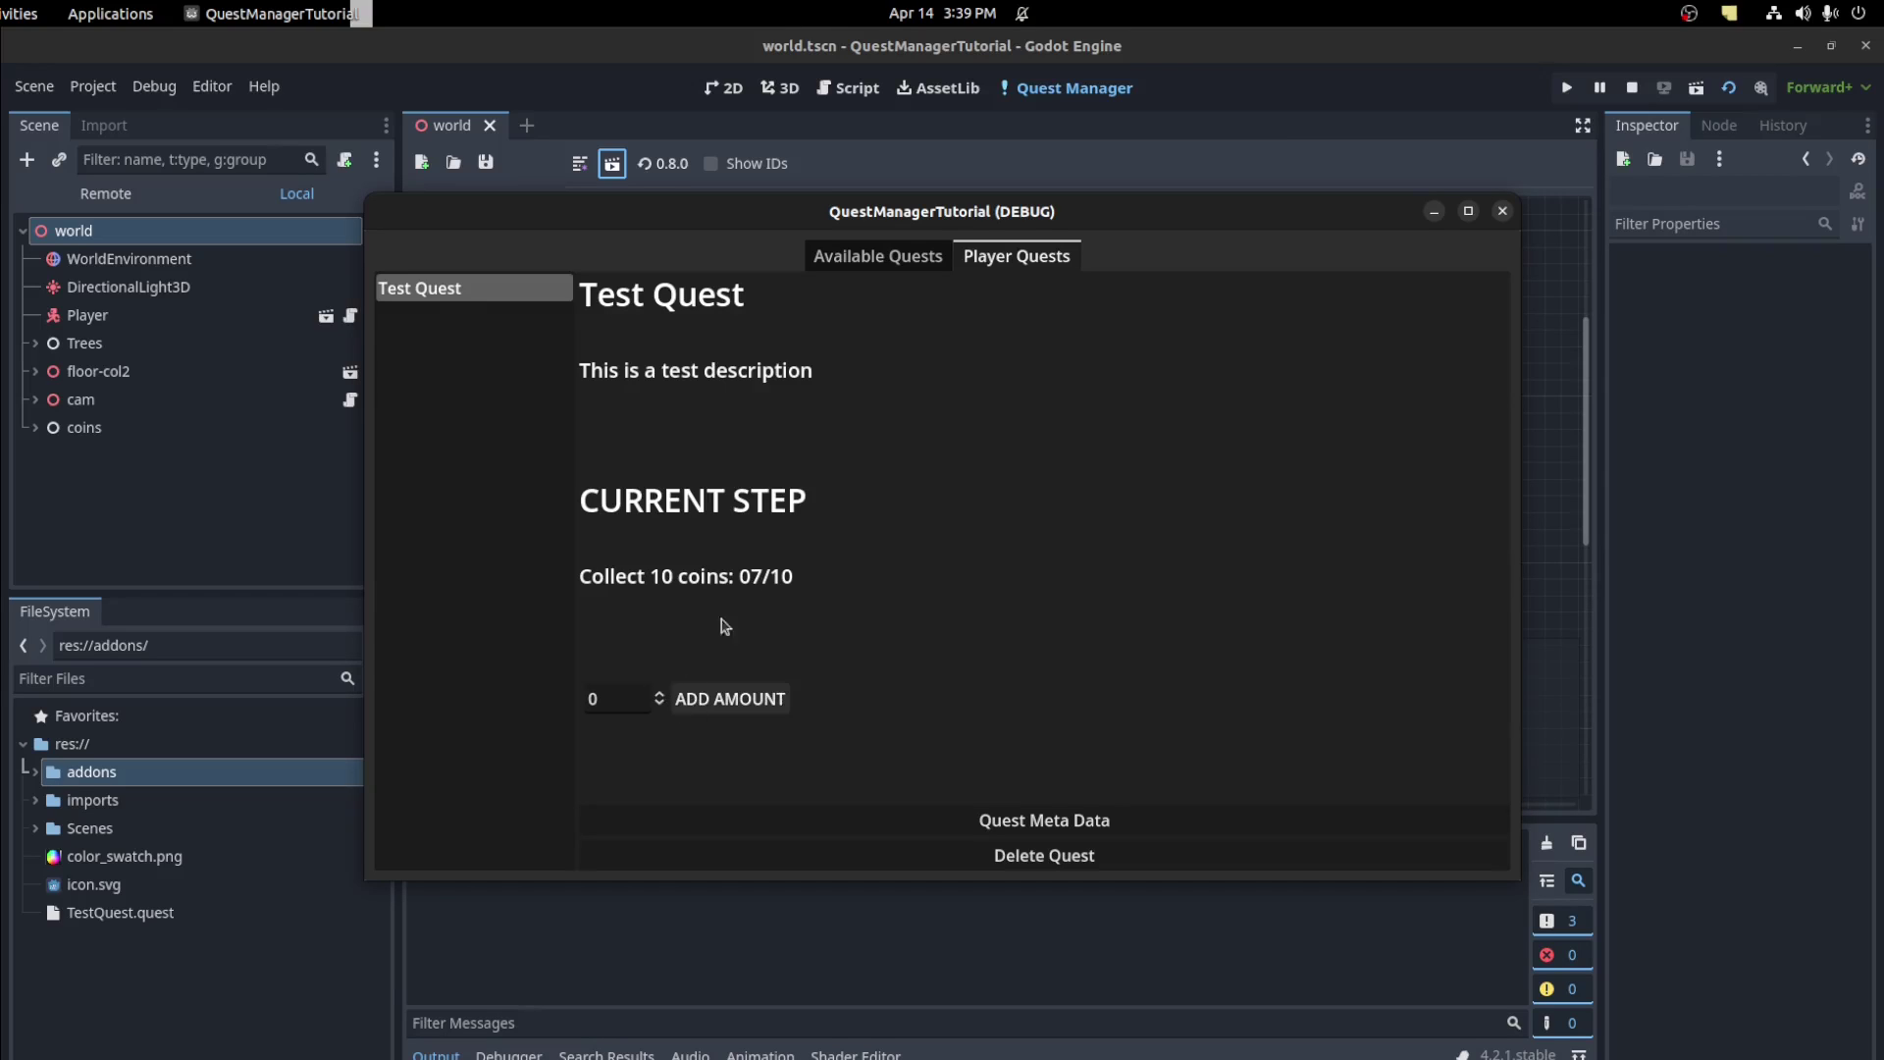
{"action": "left_click", "coordinate": [660, 693]}
{"action": "left_click", "coordinate": [660, 694]}
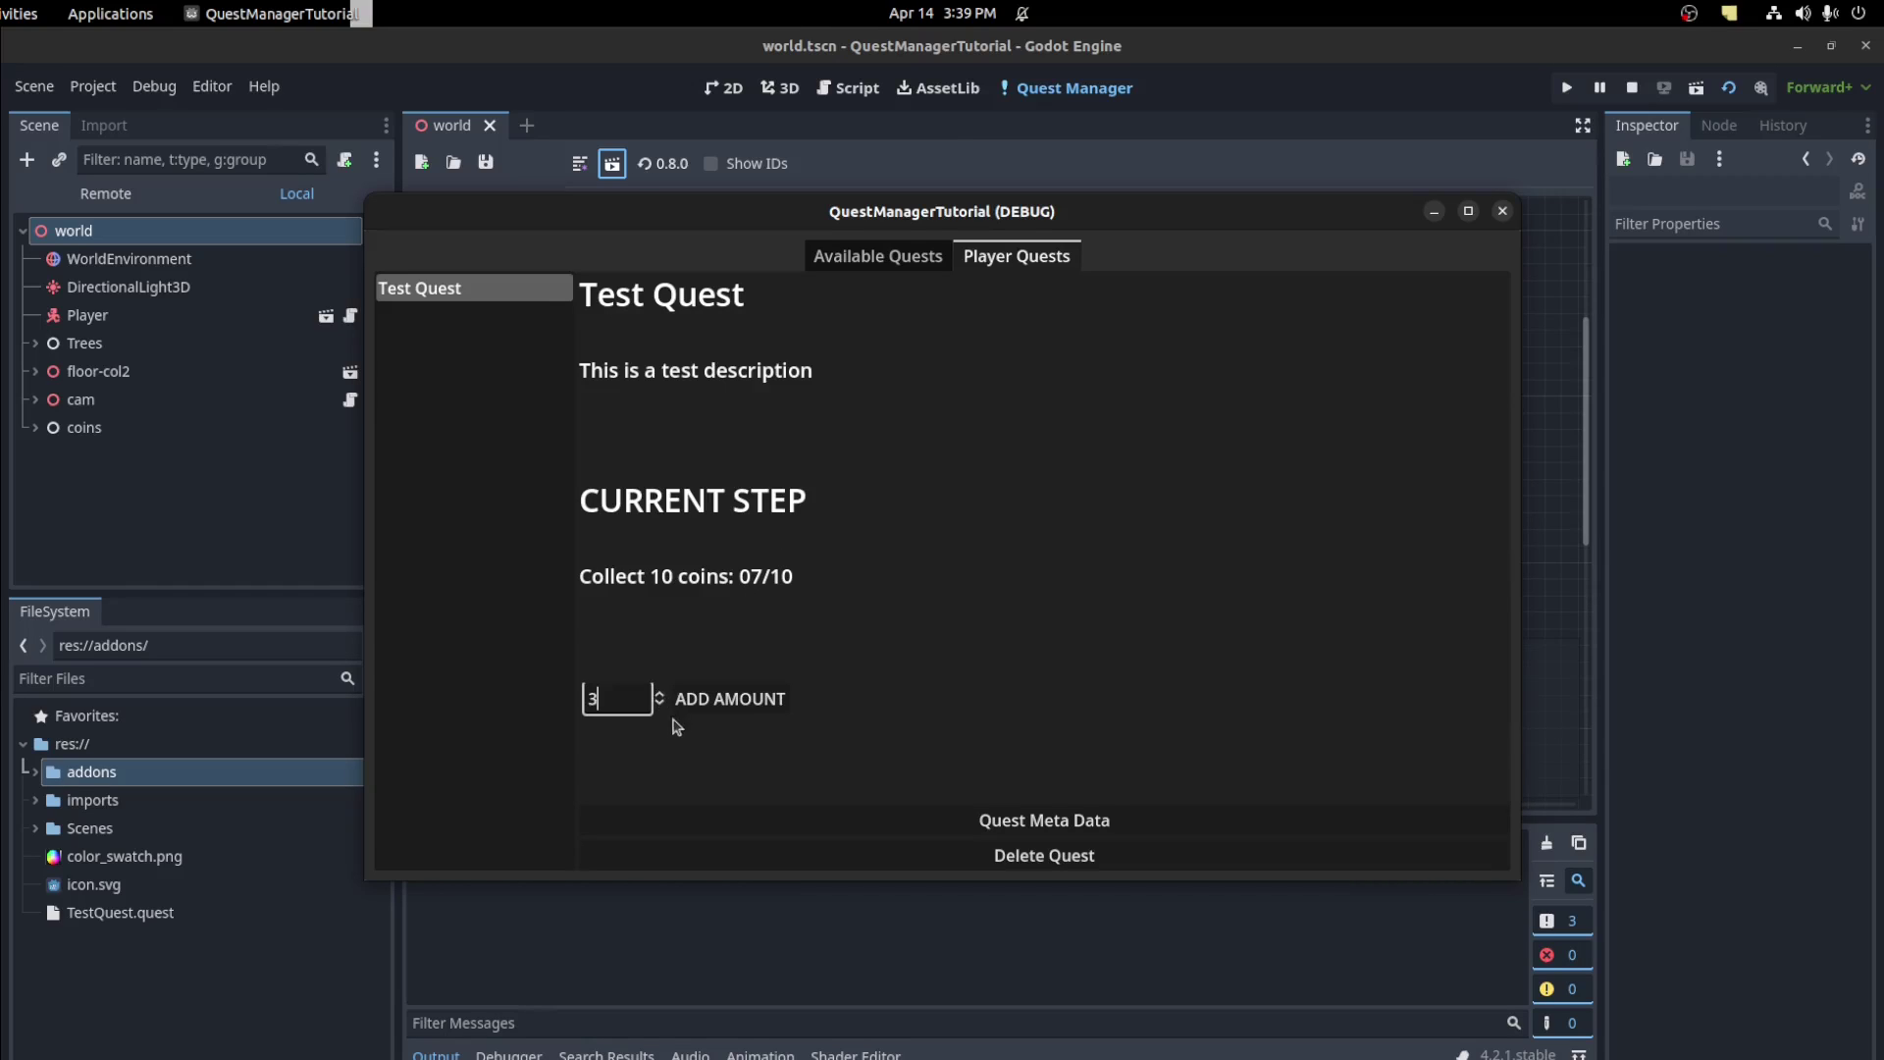
{"action": "left_click", "coordinate": [726, 699]}
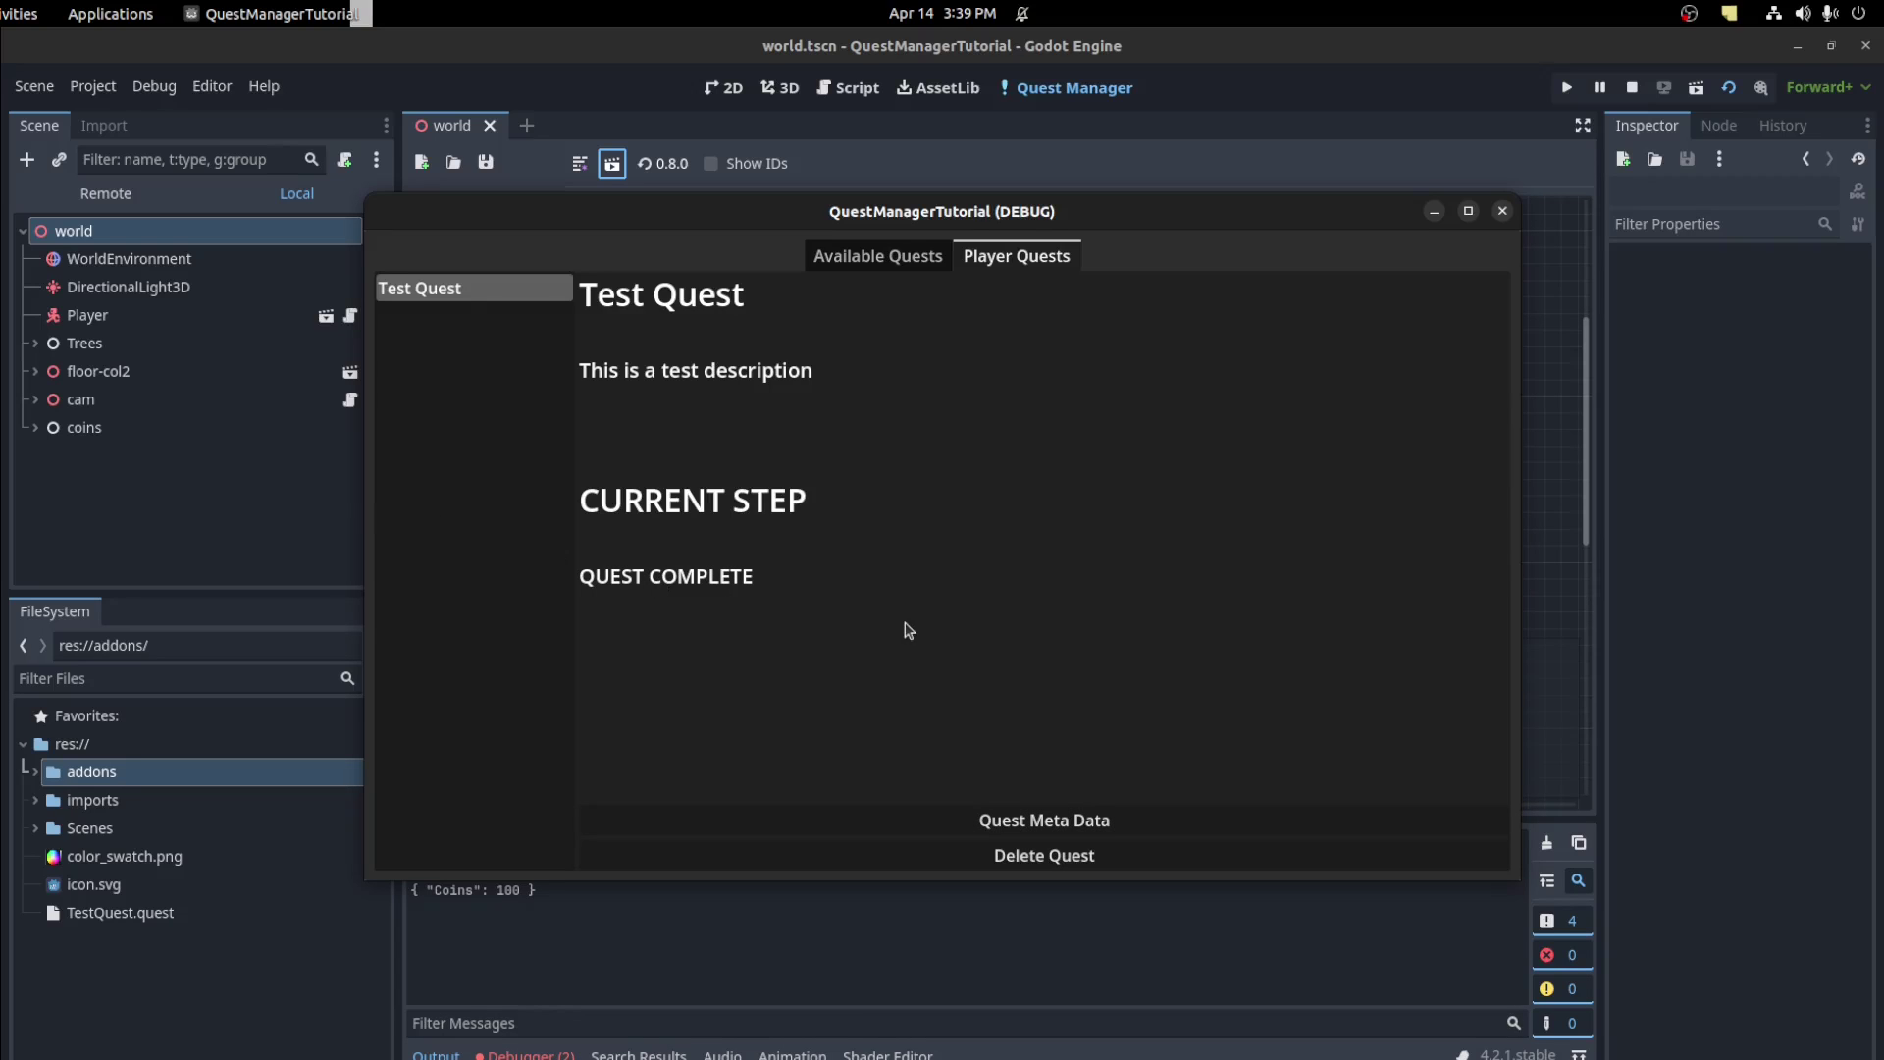
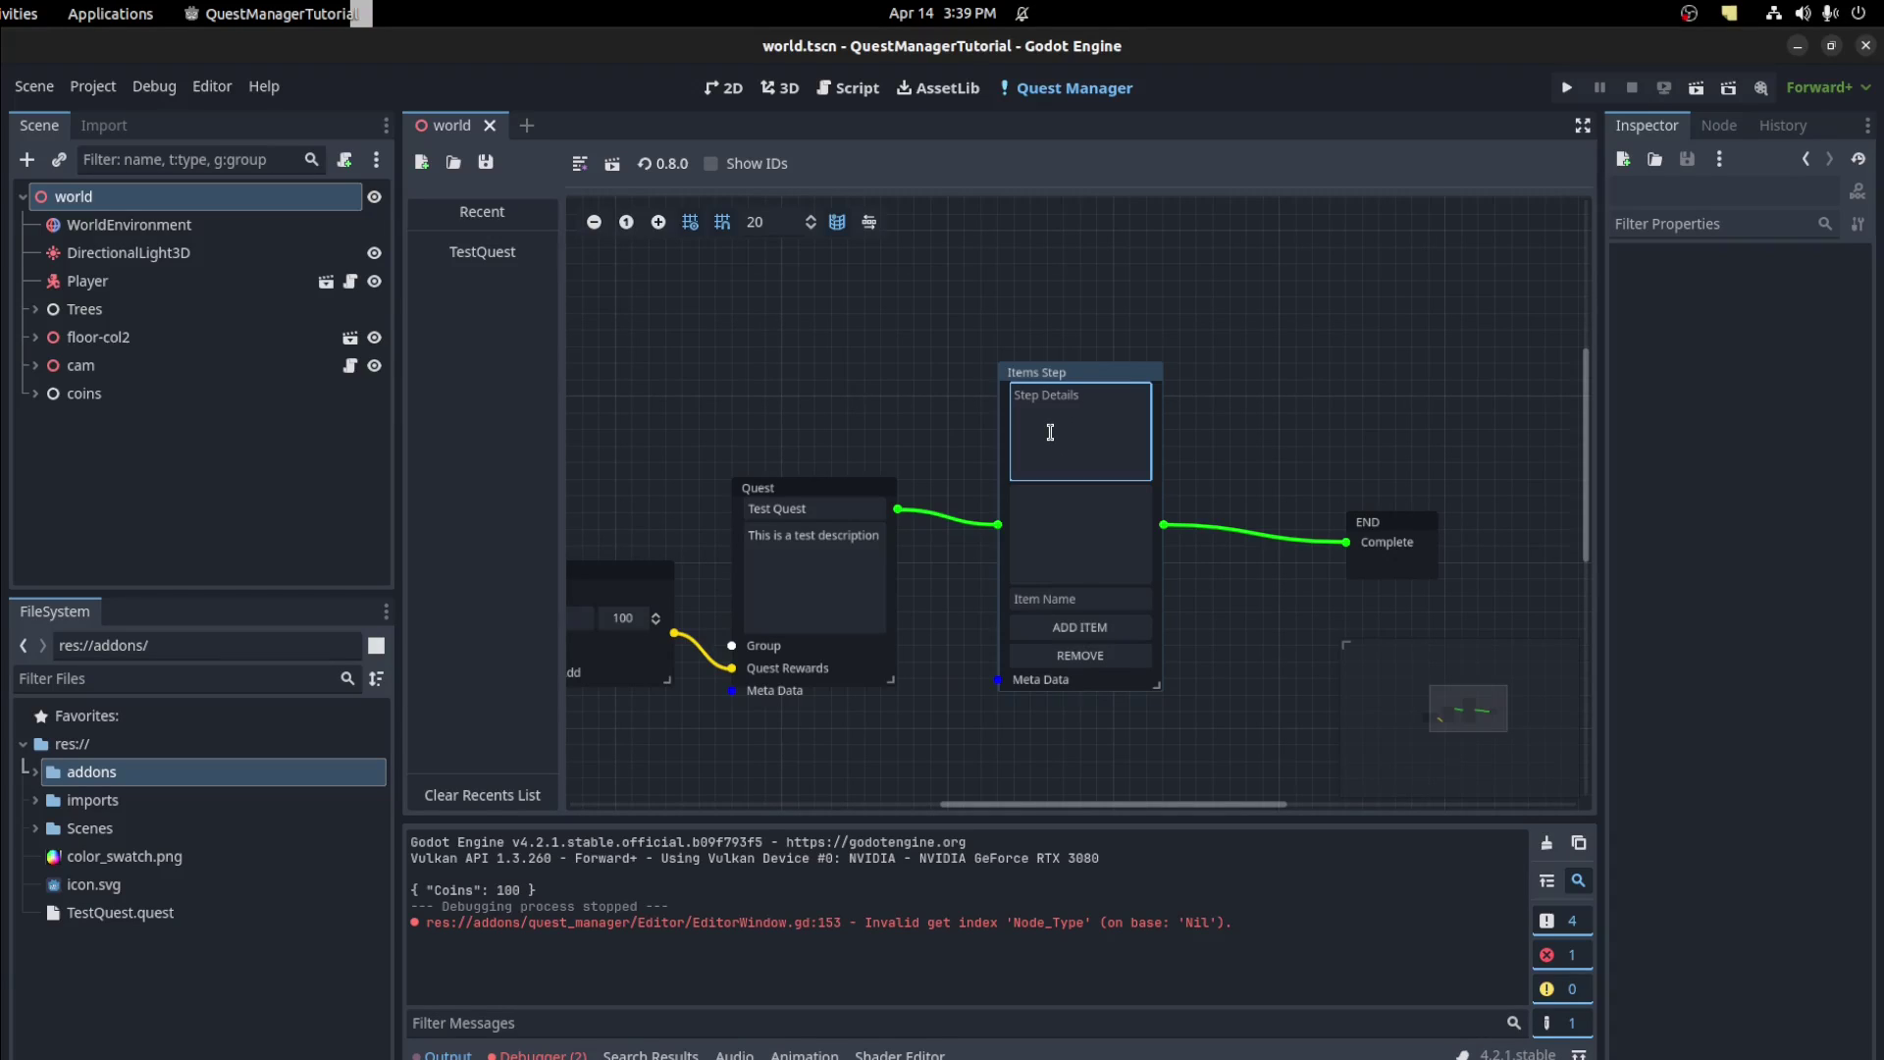
Give the Items Step the details "Collect these items" and add the items Car, Truck and Van
{"action": "type", "text": "Collect these items"}
{"action": "key", "text": "Tab"}
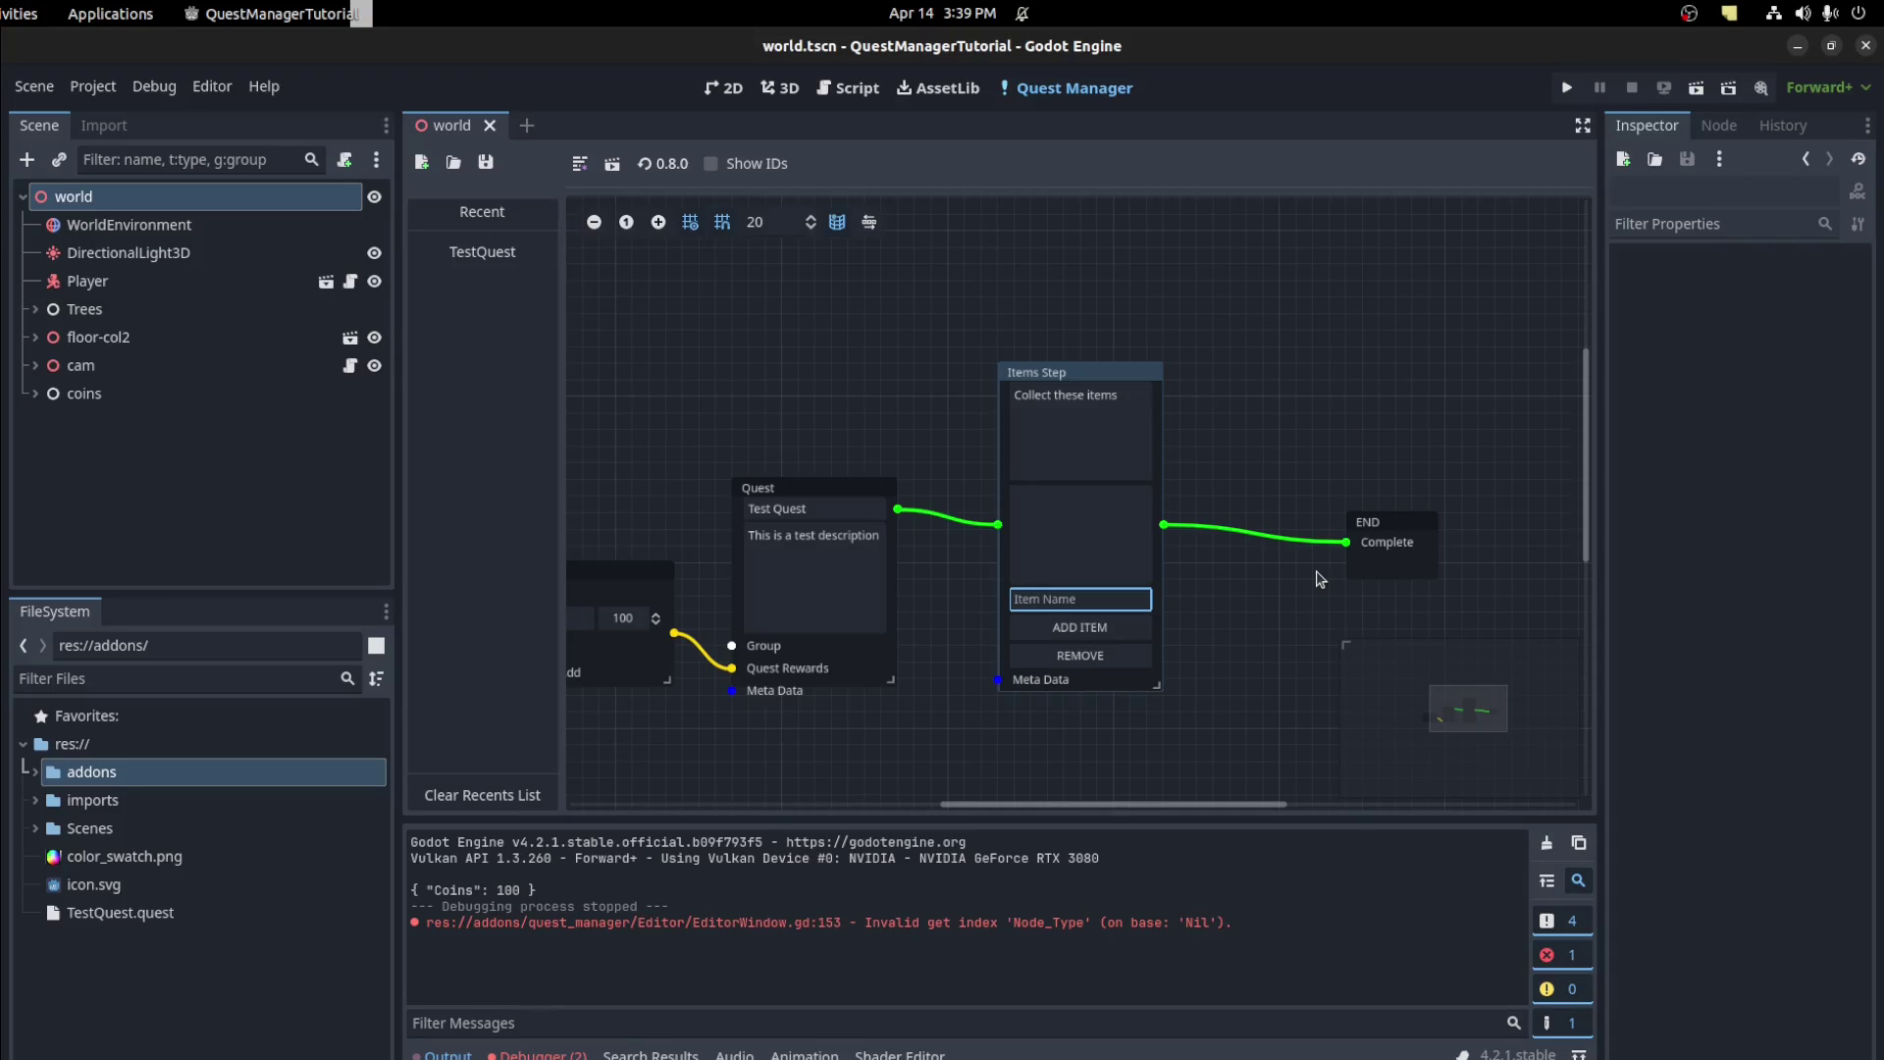
{"action": "type", "text": "Car"}
{"action": "left_click", "coordinate": [1094, 628]}
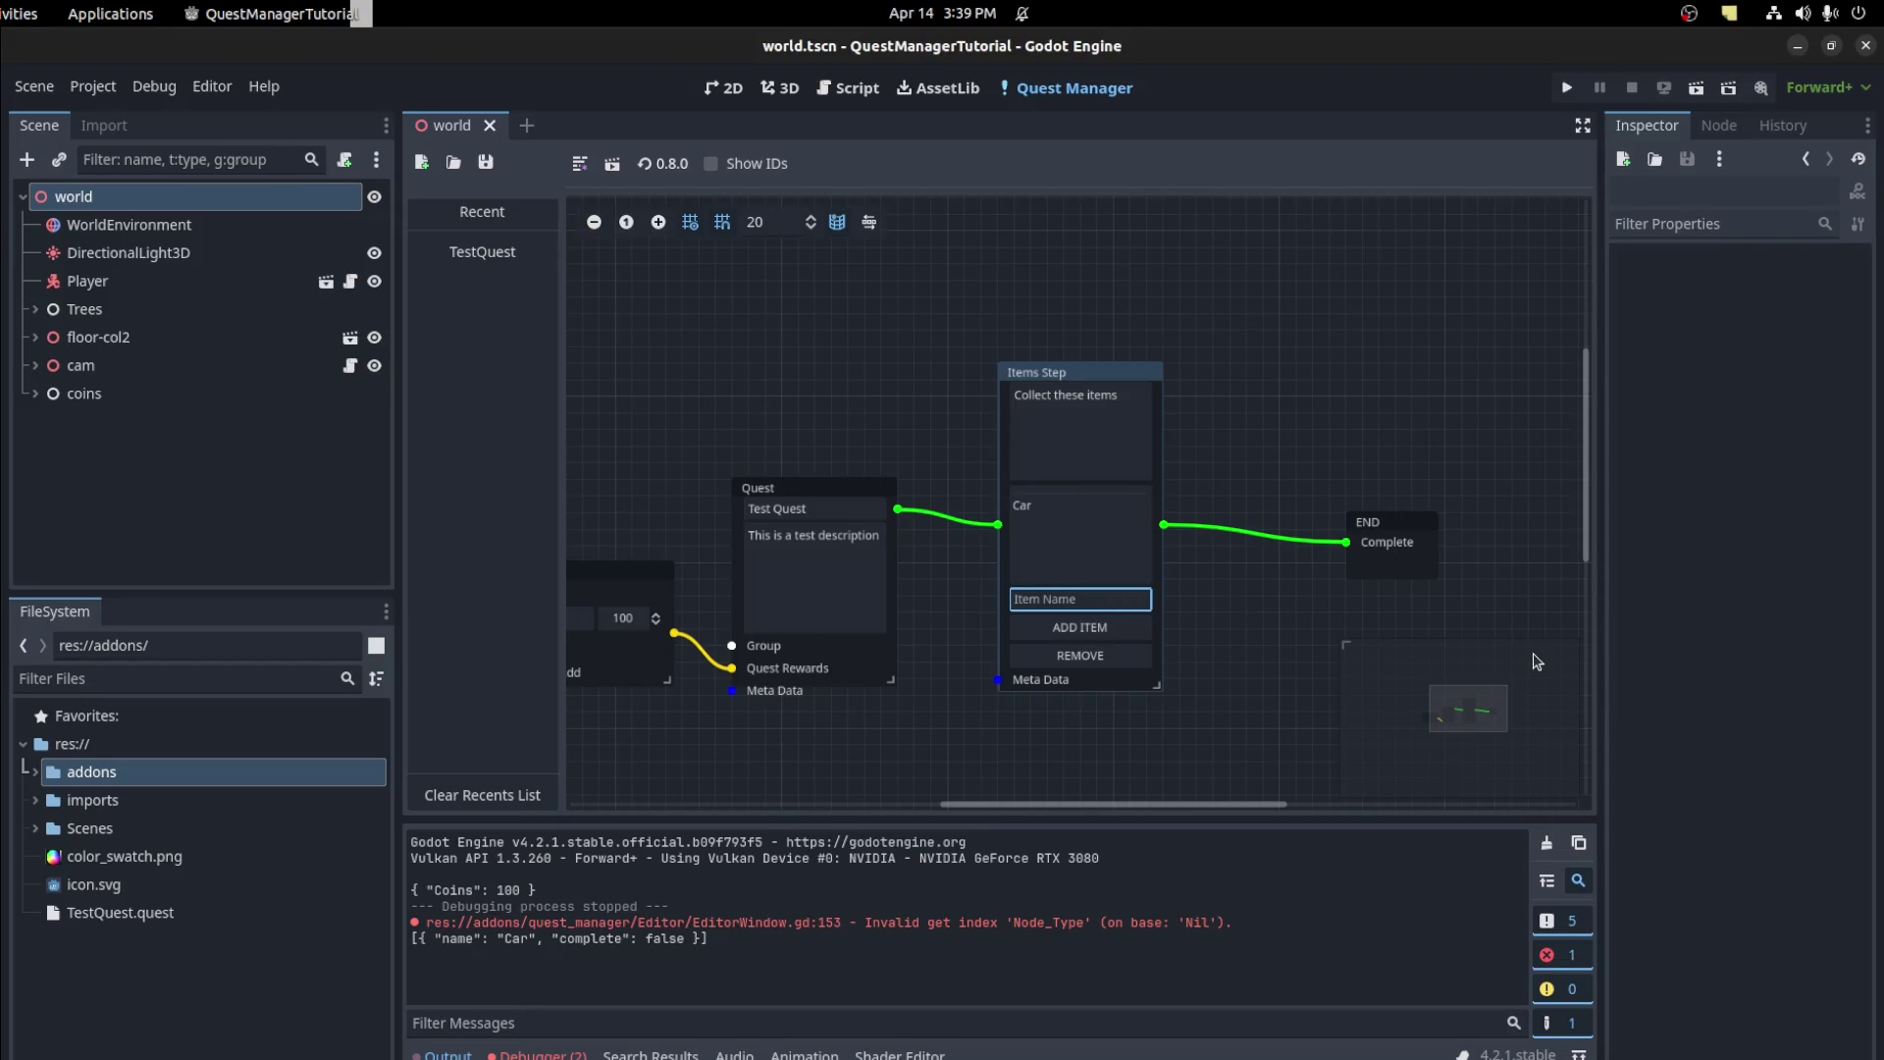
{"action": "type", "text": "Truck"}
{"action": "left_click", "coordinate": [1017, 626]}
{"action": "left_click", "coordinate": [1104, 601]}
{"action": "type", "text": "Van"}
{"action": "left_click", "coordinate": [1020, 627]}
{"action": "left_click", "coordinate": [1283, 315]}
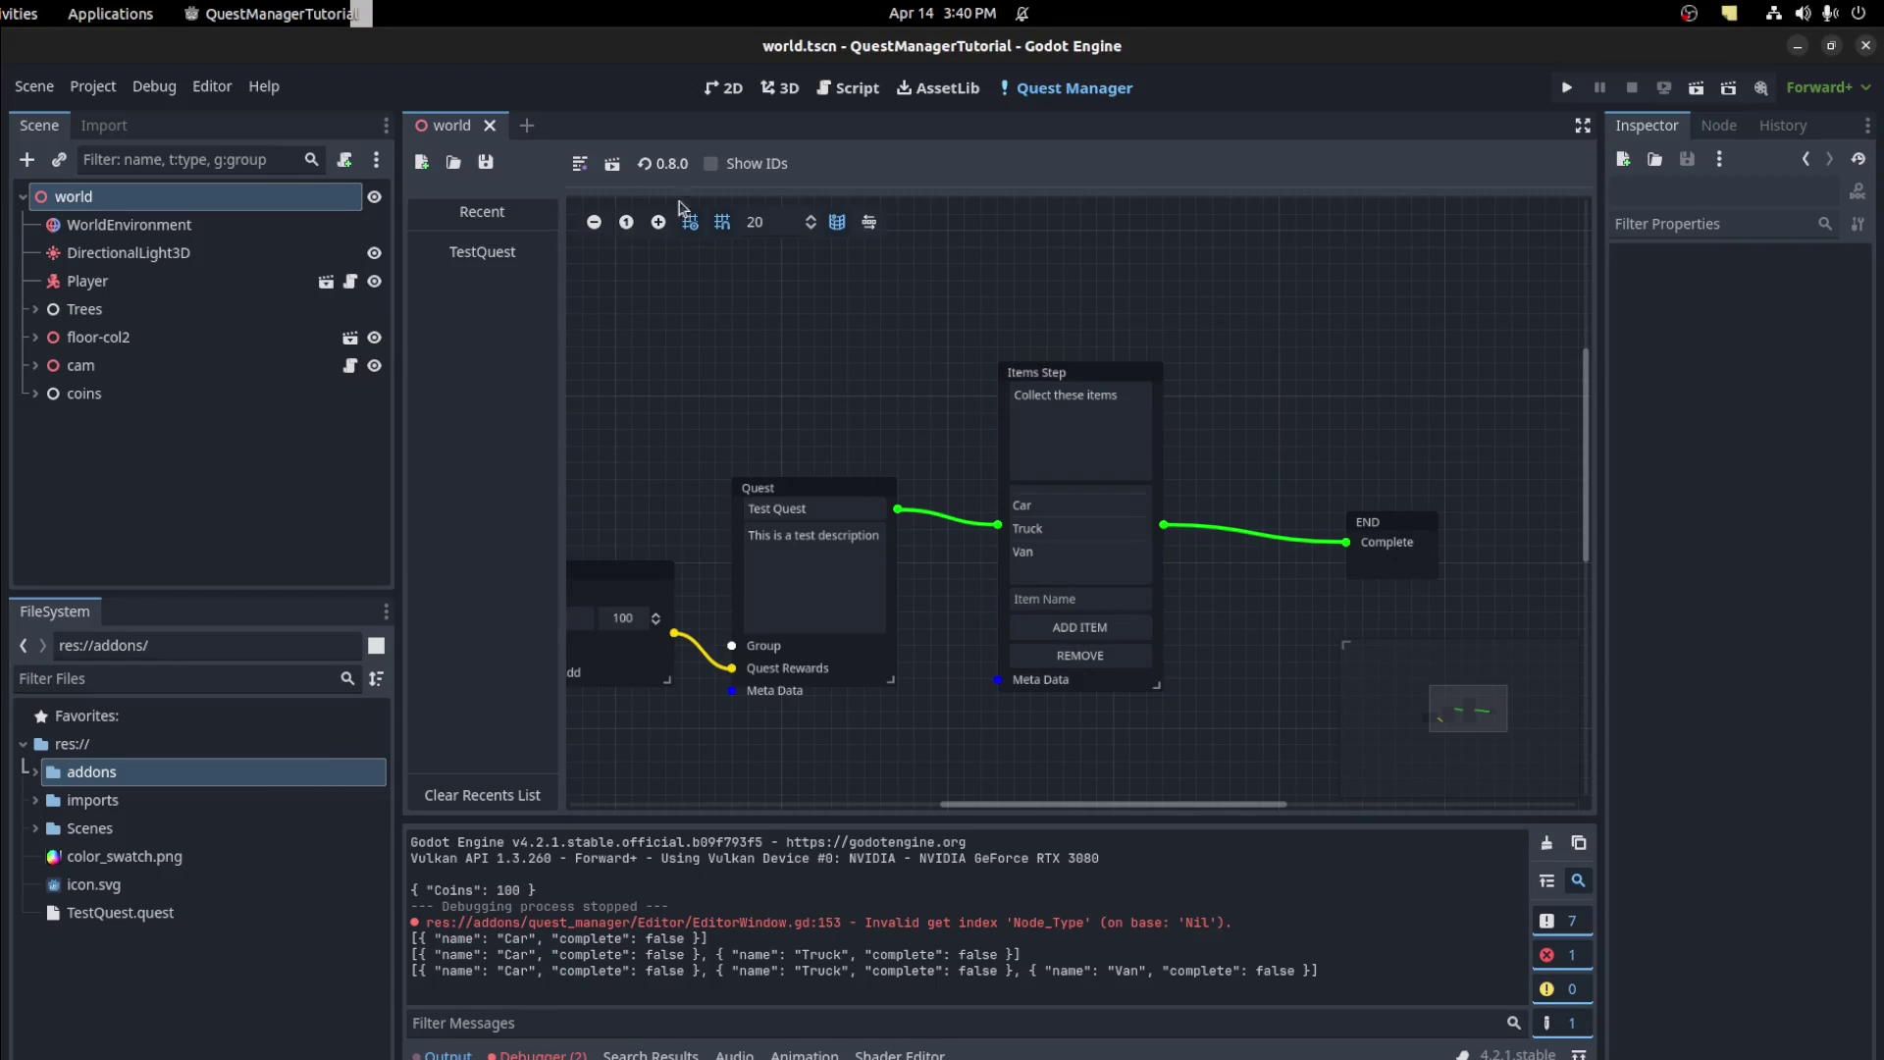
Run the quest tester, check the steps listed for Test Quest among the available quests, and close the tester
{"action": "left_click", "coordinate": [613, 163]}
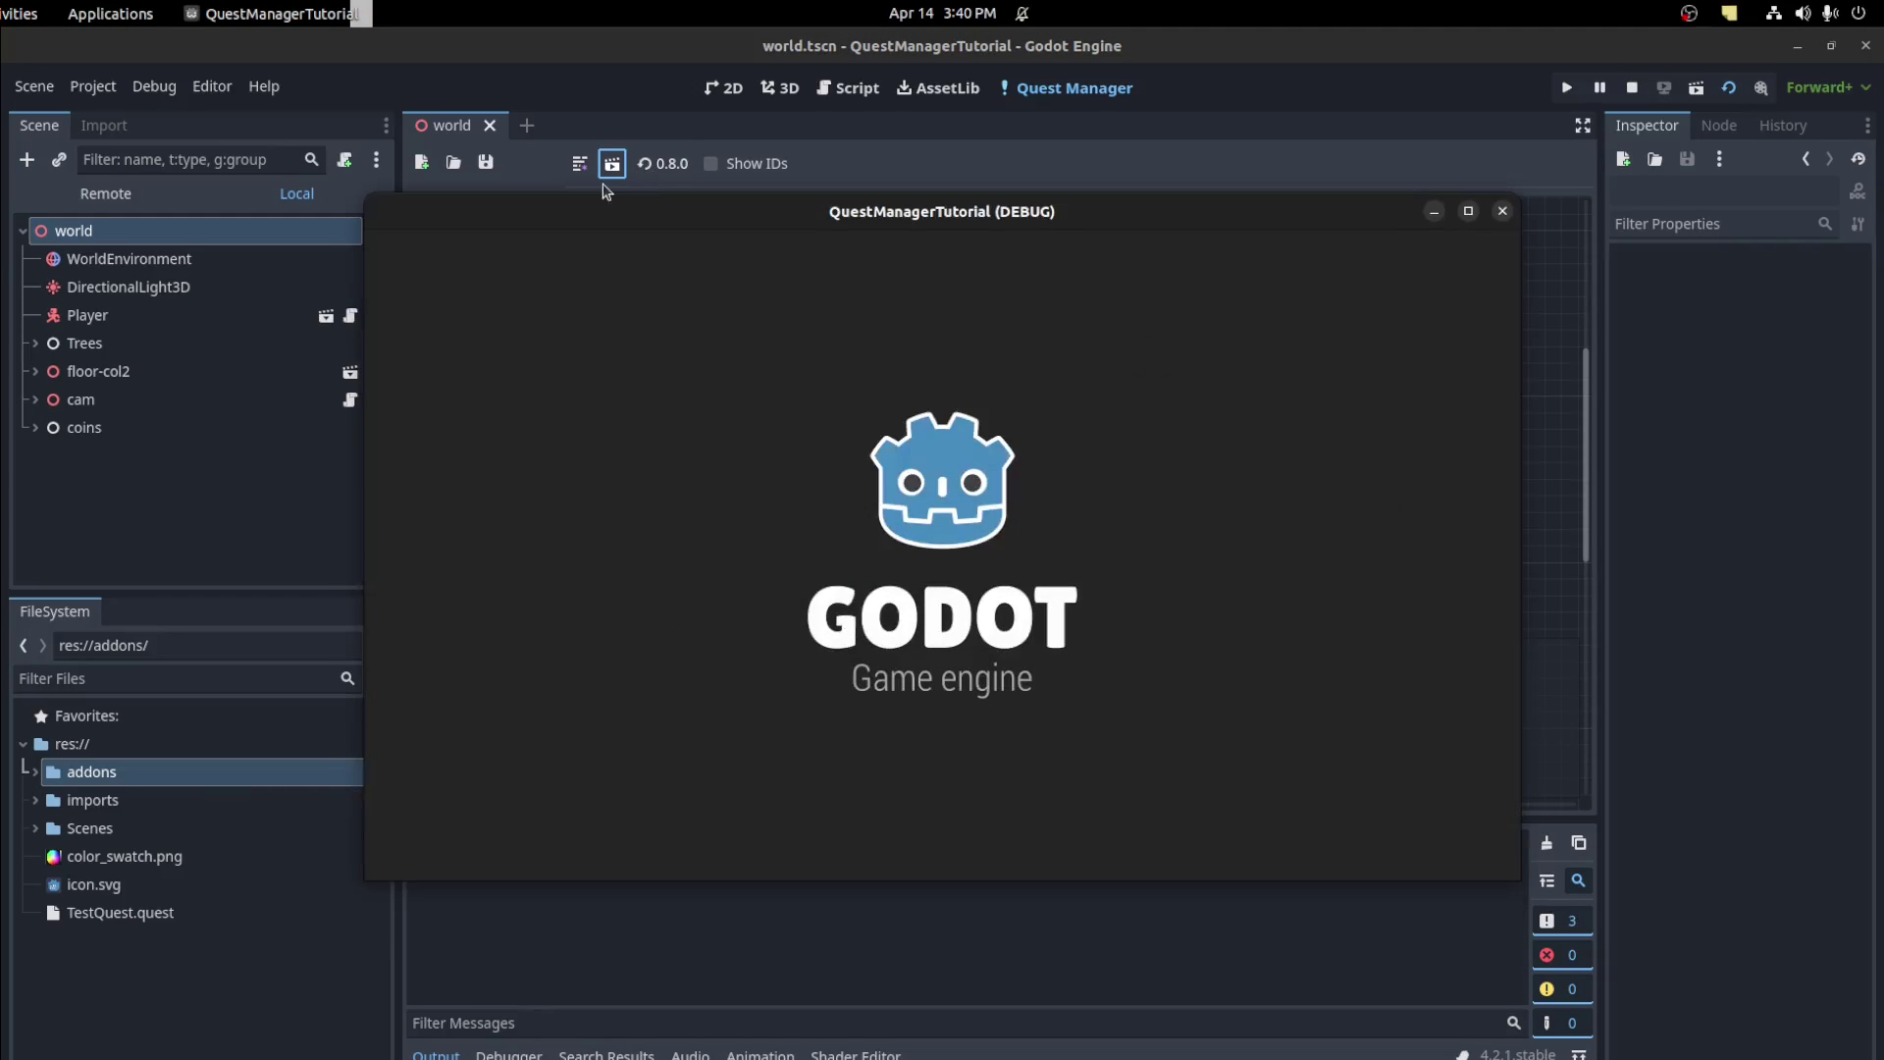
{"action": "left_click", "coordinate": [465, 295]}
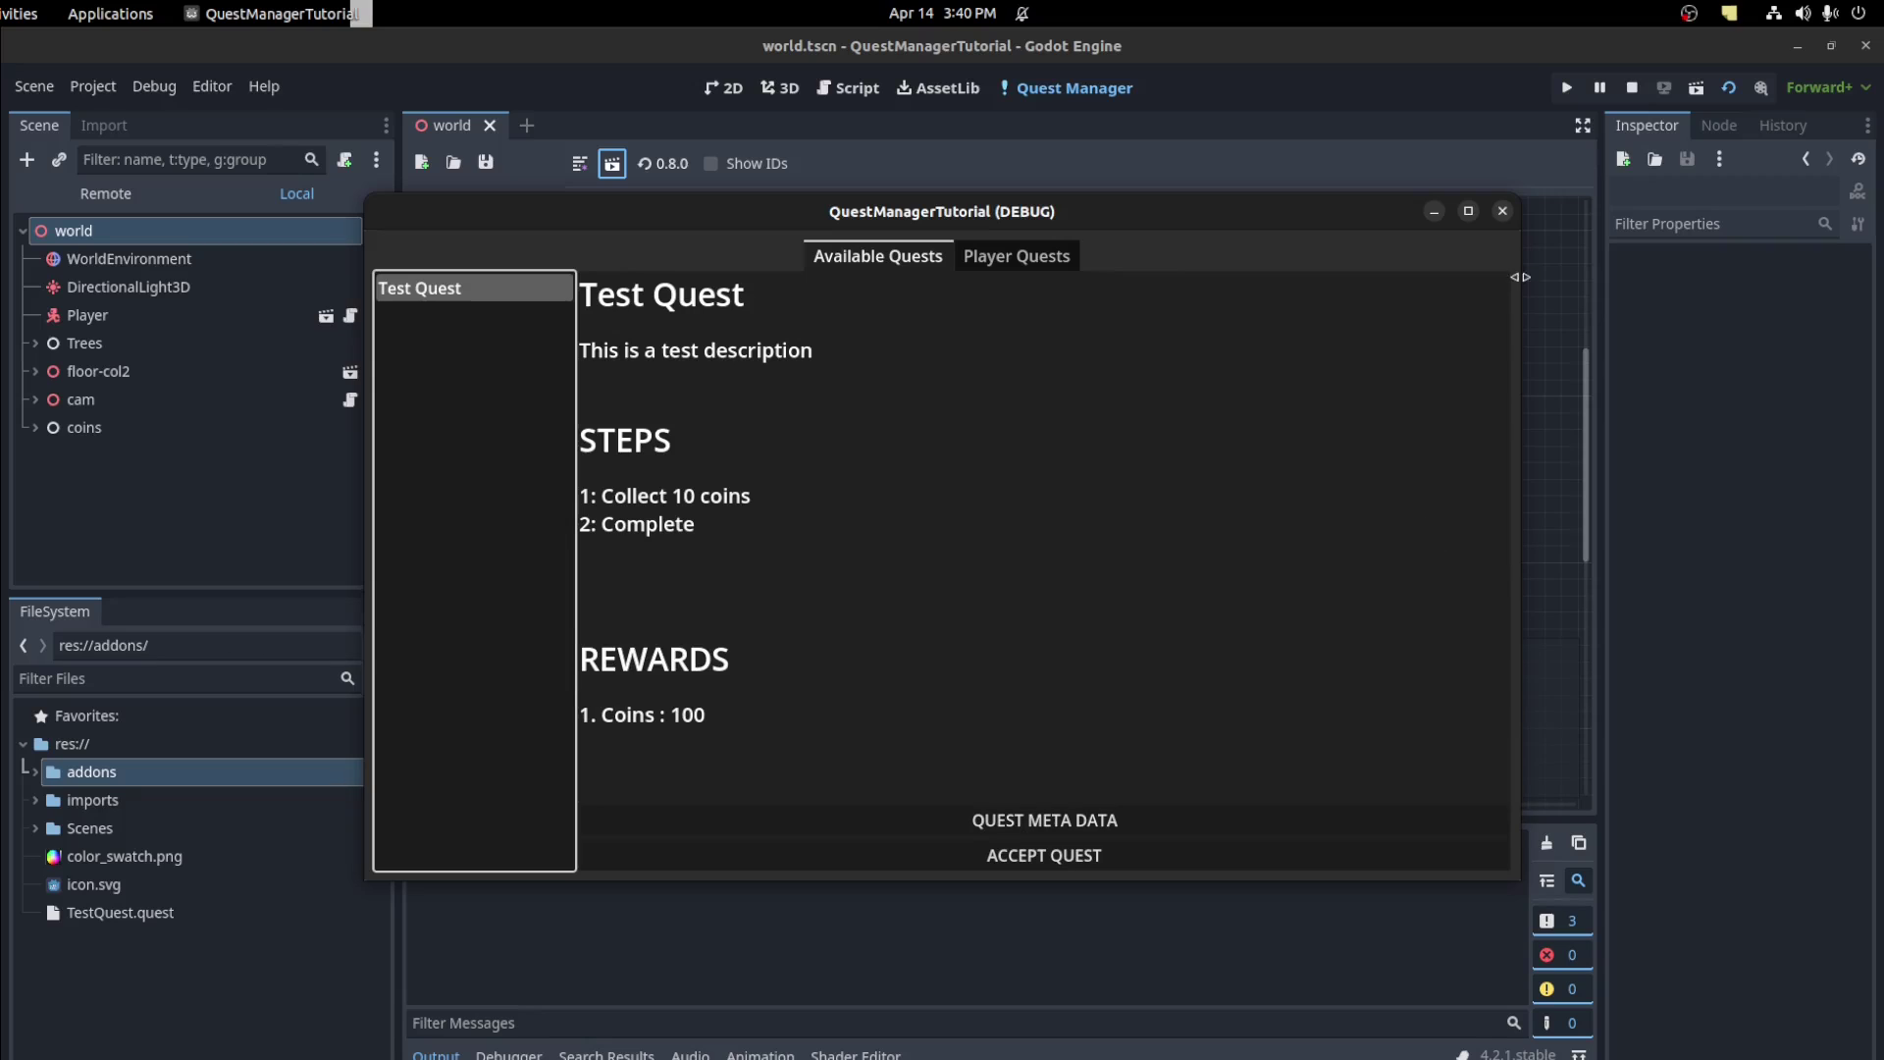
{"action": "left_click", "coordinate": [1502, 211]}
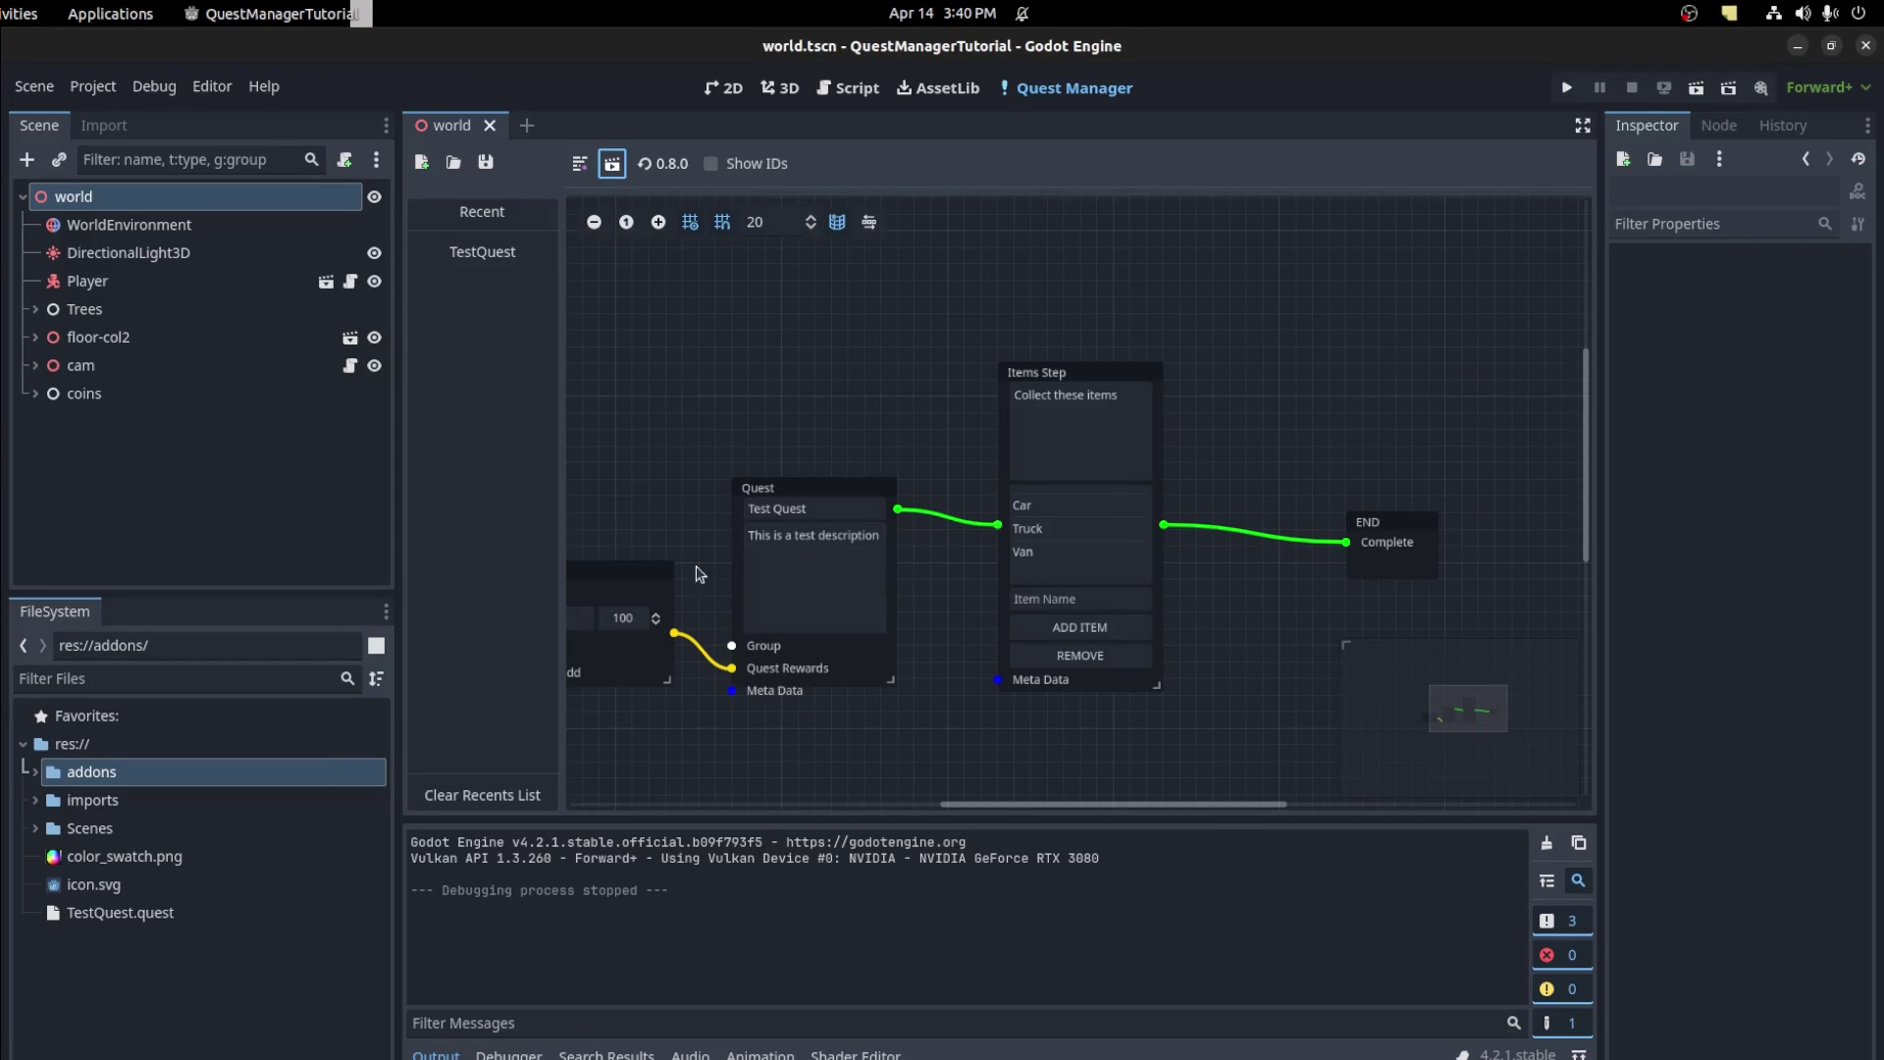
Save the quest graph, rerun the quest tester and accept Test Quest
{"action": "key", "text": "ctrl+s"}
{"action": "middle_click_drag", "start_coordinate": [1173, 618], "coordinate": [1080, 566]}
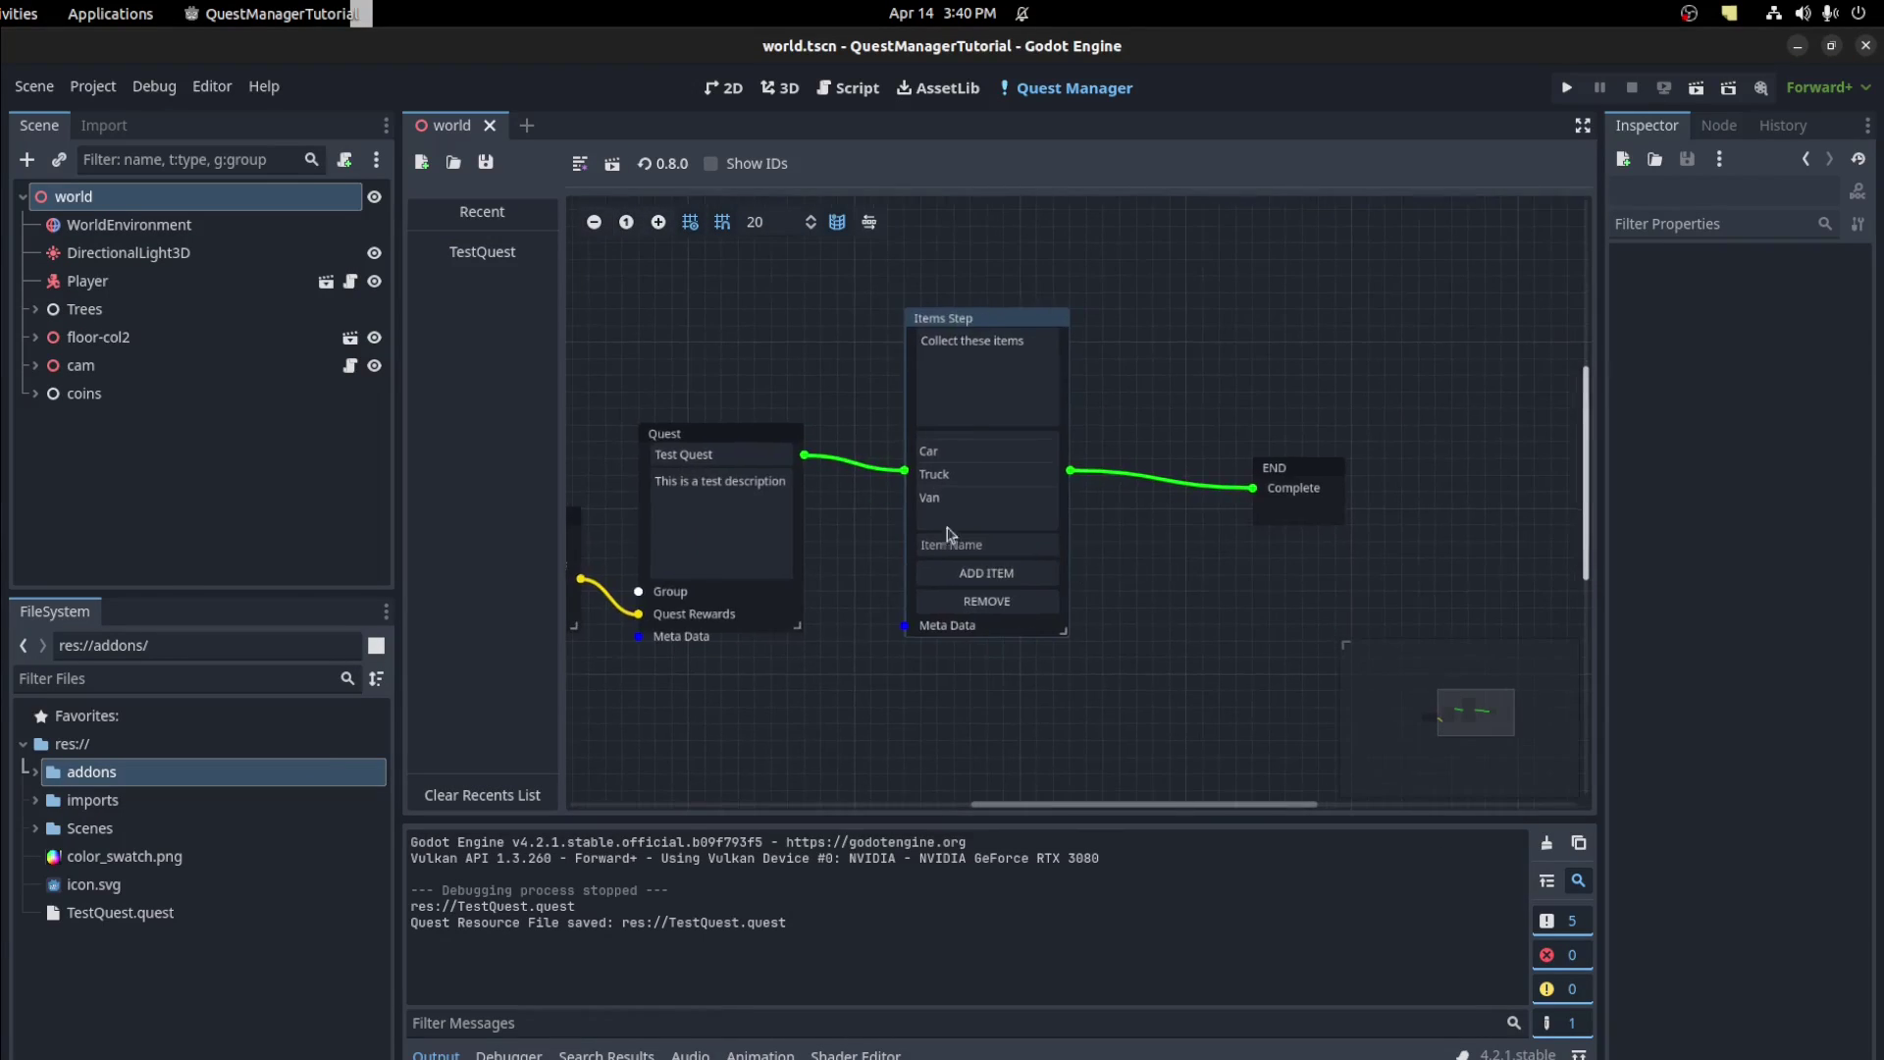
{"action": "left_click", "coordinate": [612, 167]}
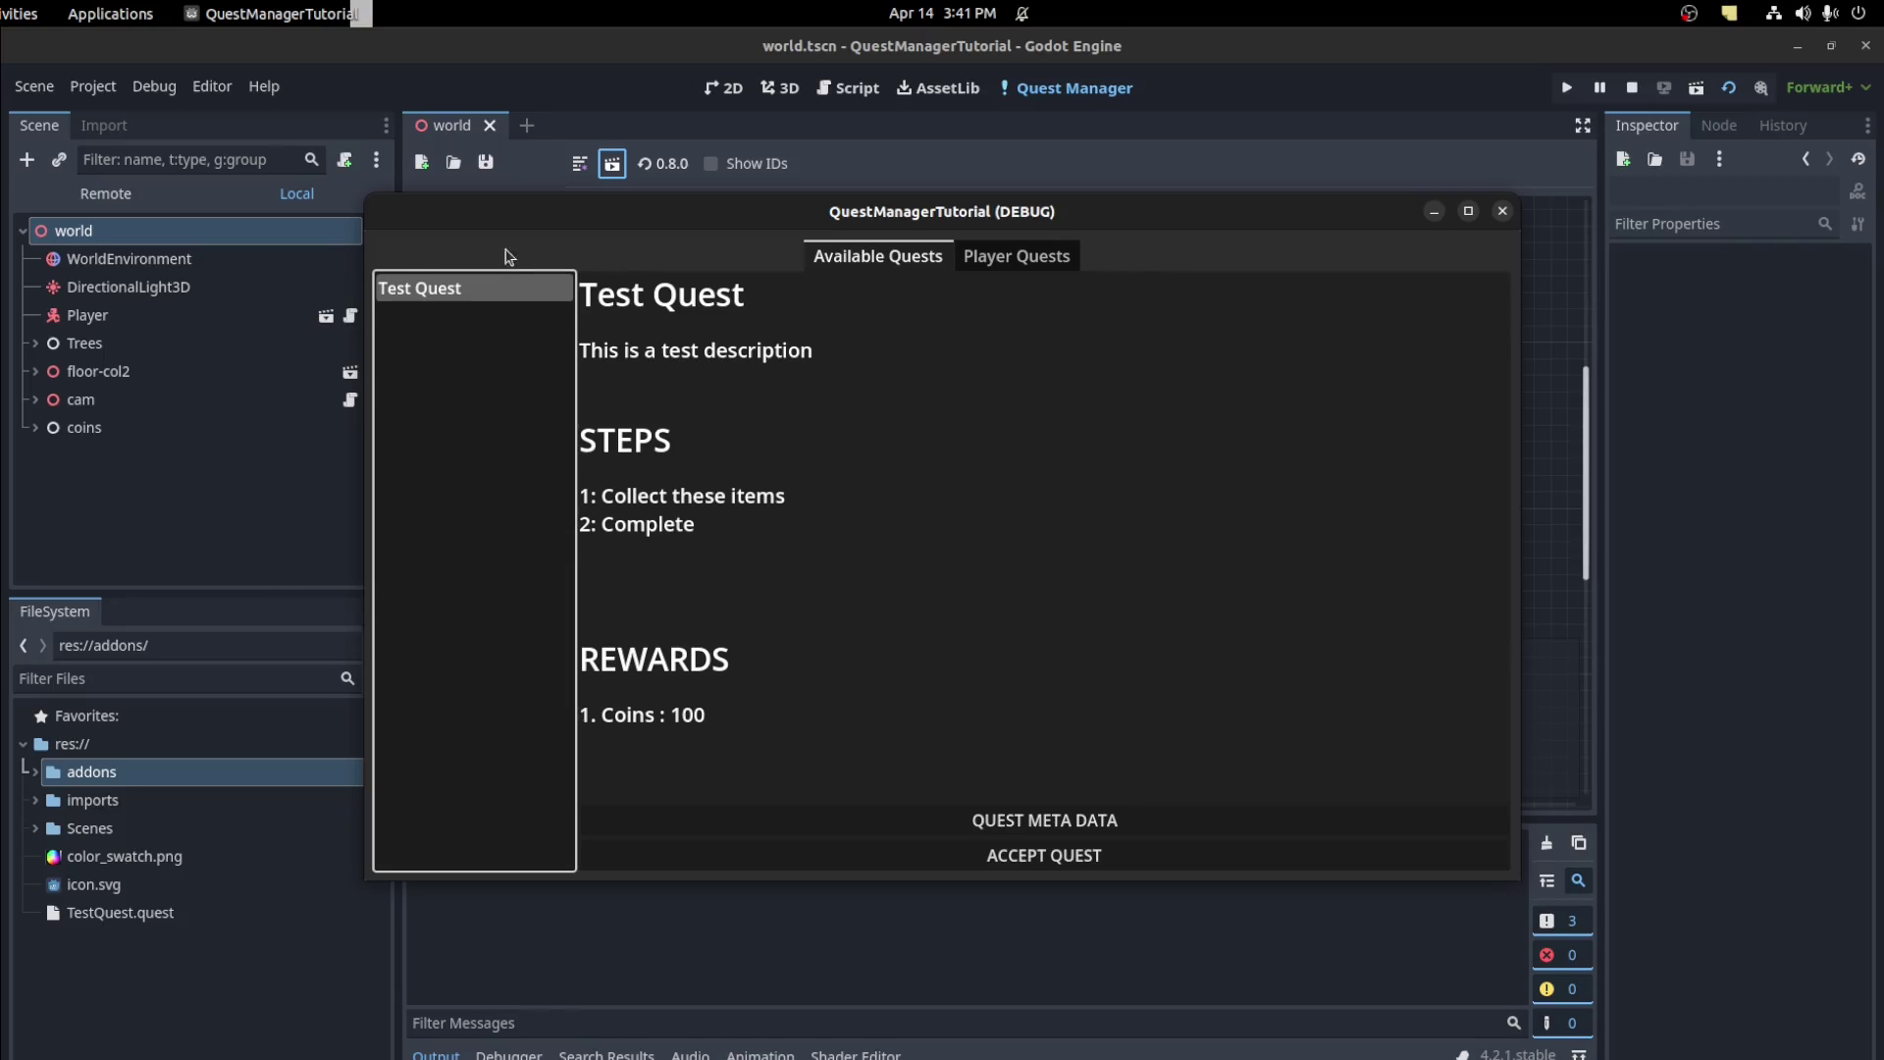
{"action": "left_click", "coordinate": [1016, 855]}
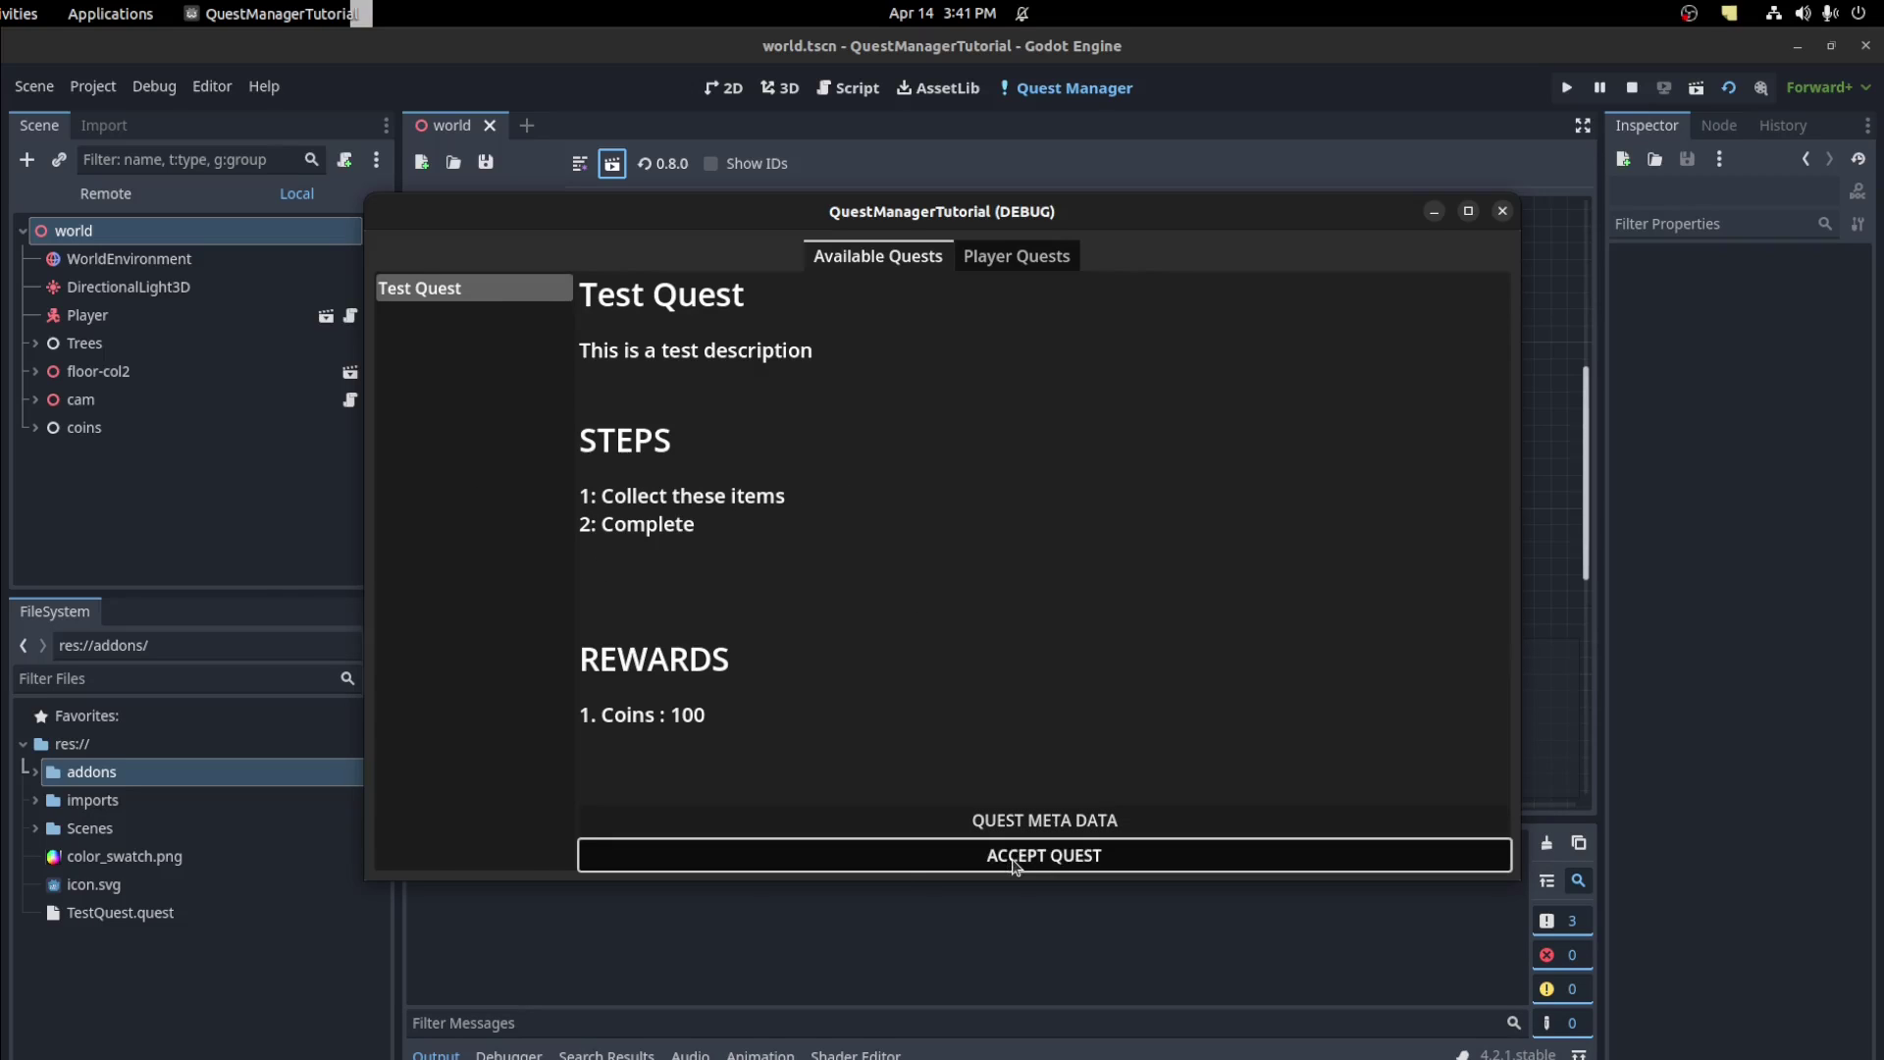
Select Test Quest among the player's quests and mark the items Car, Van and Truck as collected
{"action": "left_click", "coordinate": [981, 263]}
{"action": "left_click", "coordinate": [425, 279]}
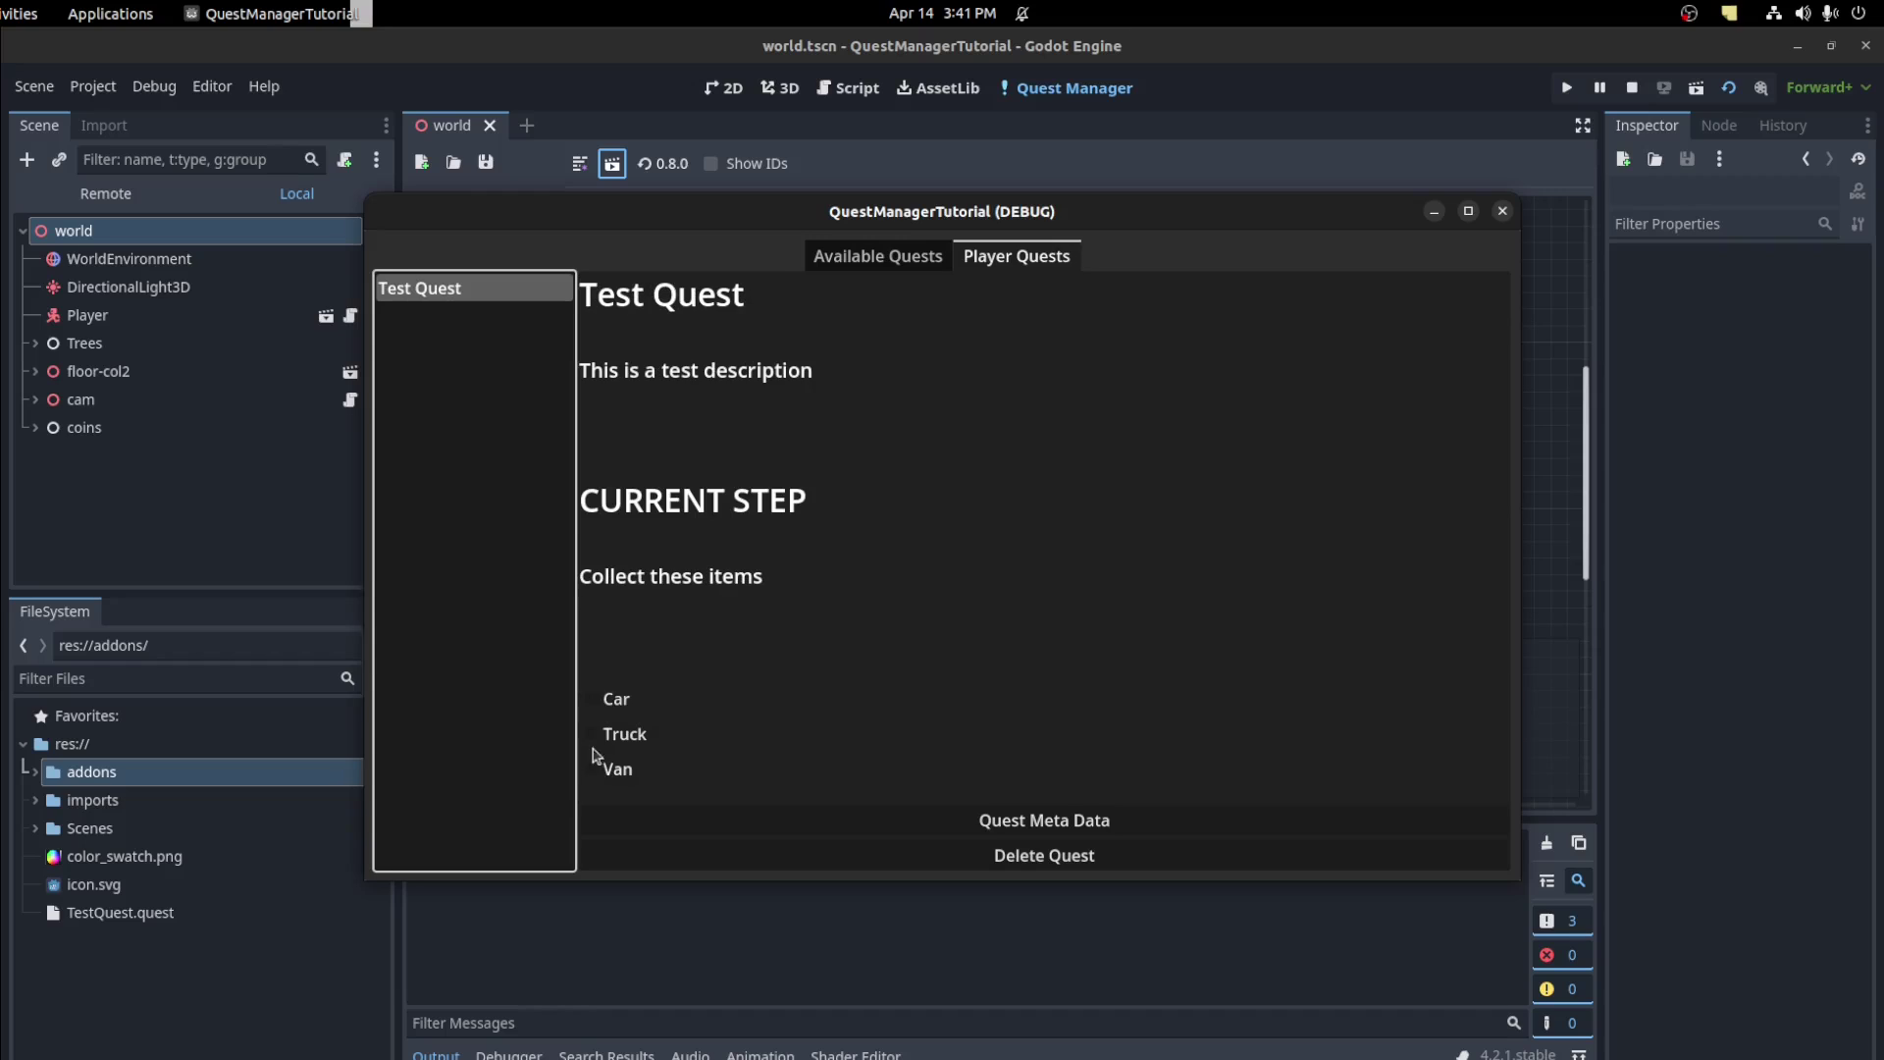
{"action": "left_click", "coordinate": [596, 711]}
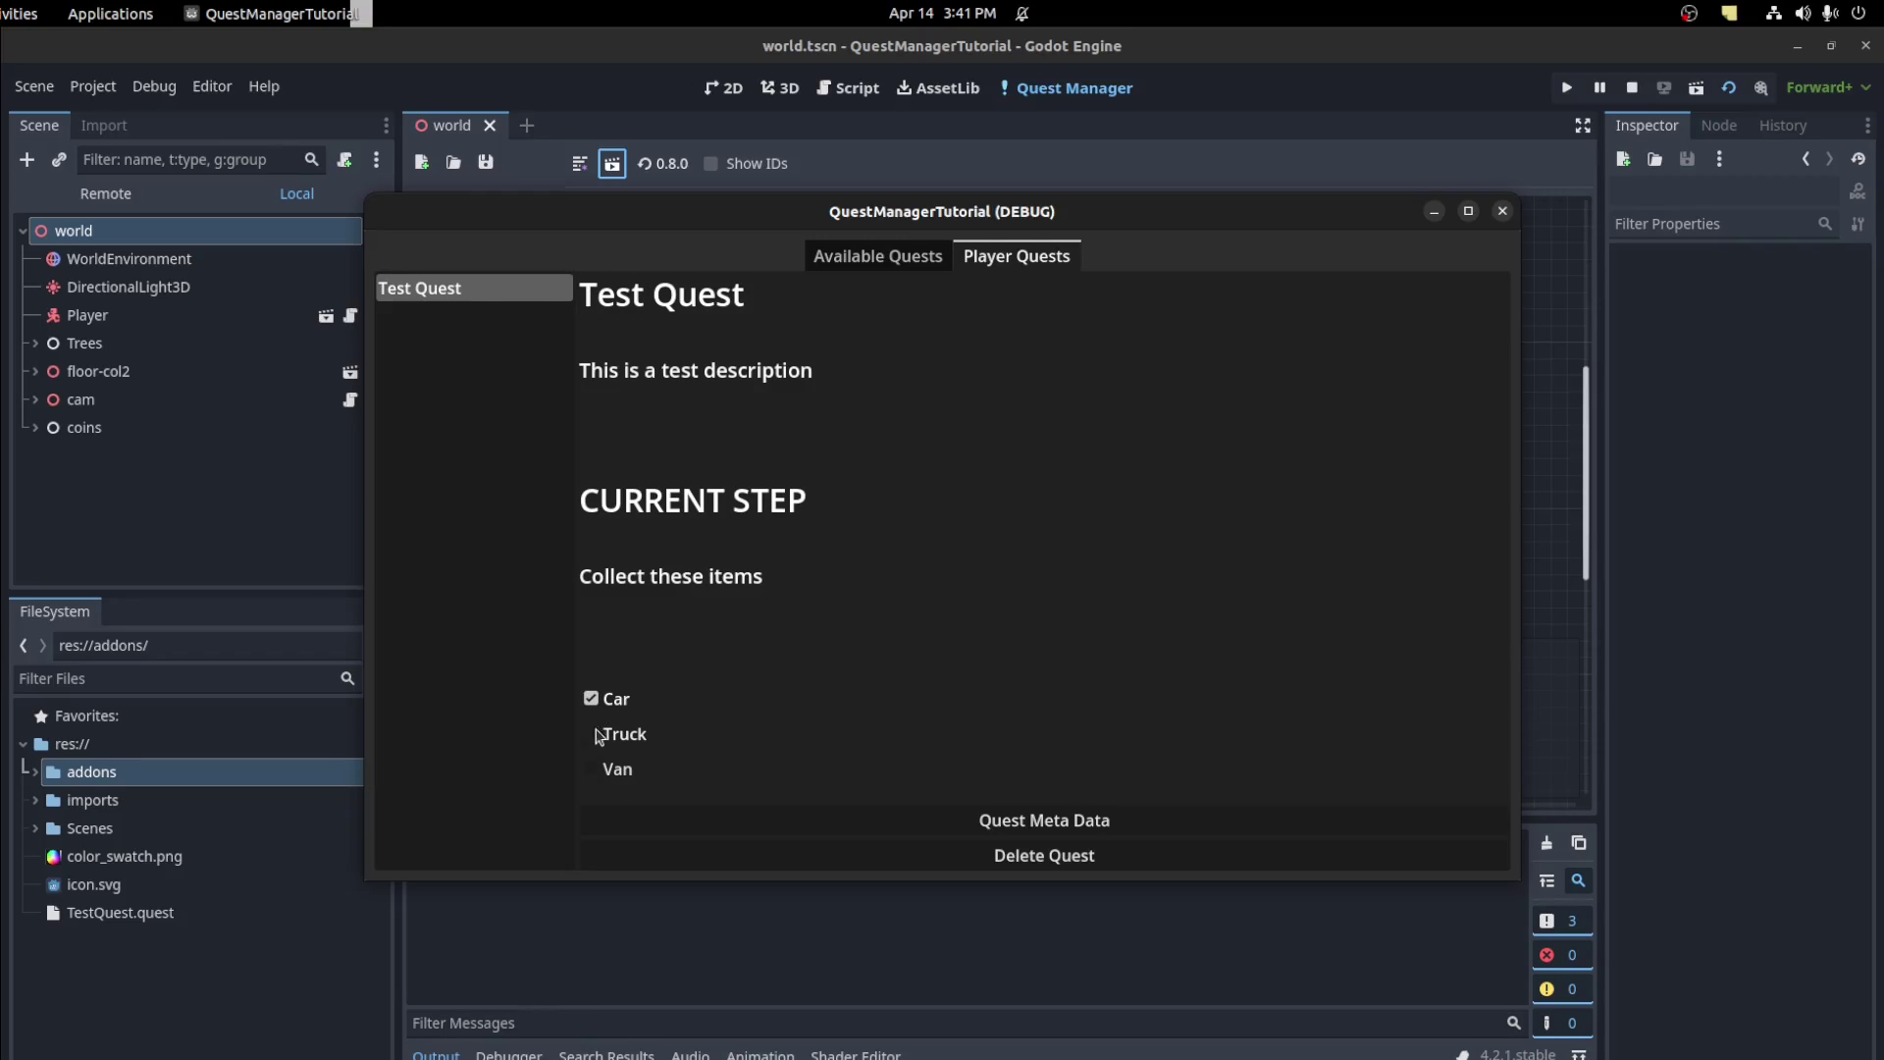
{"action": "left_click", "coordinate": [597, 775]}
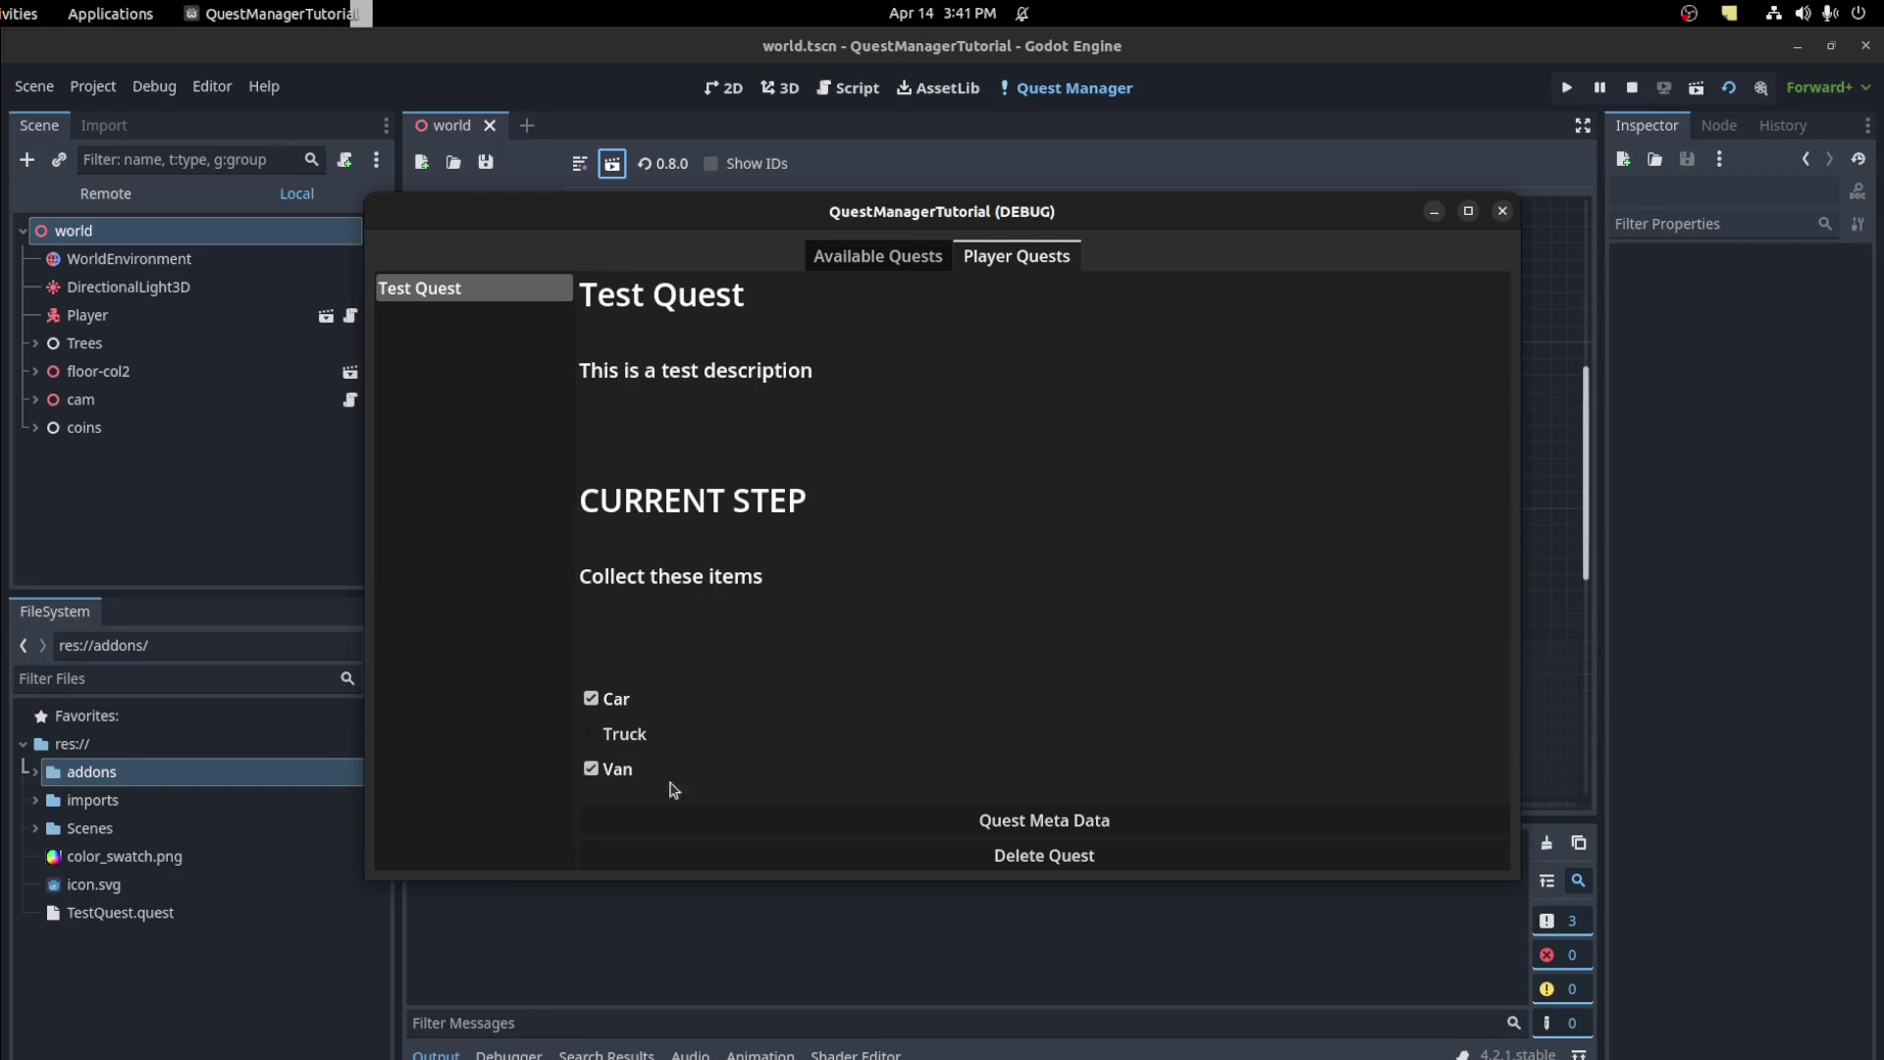
{"action": "left_click", "coordinate": [591, 743]}
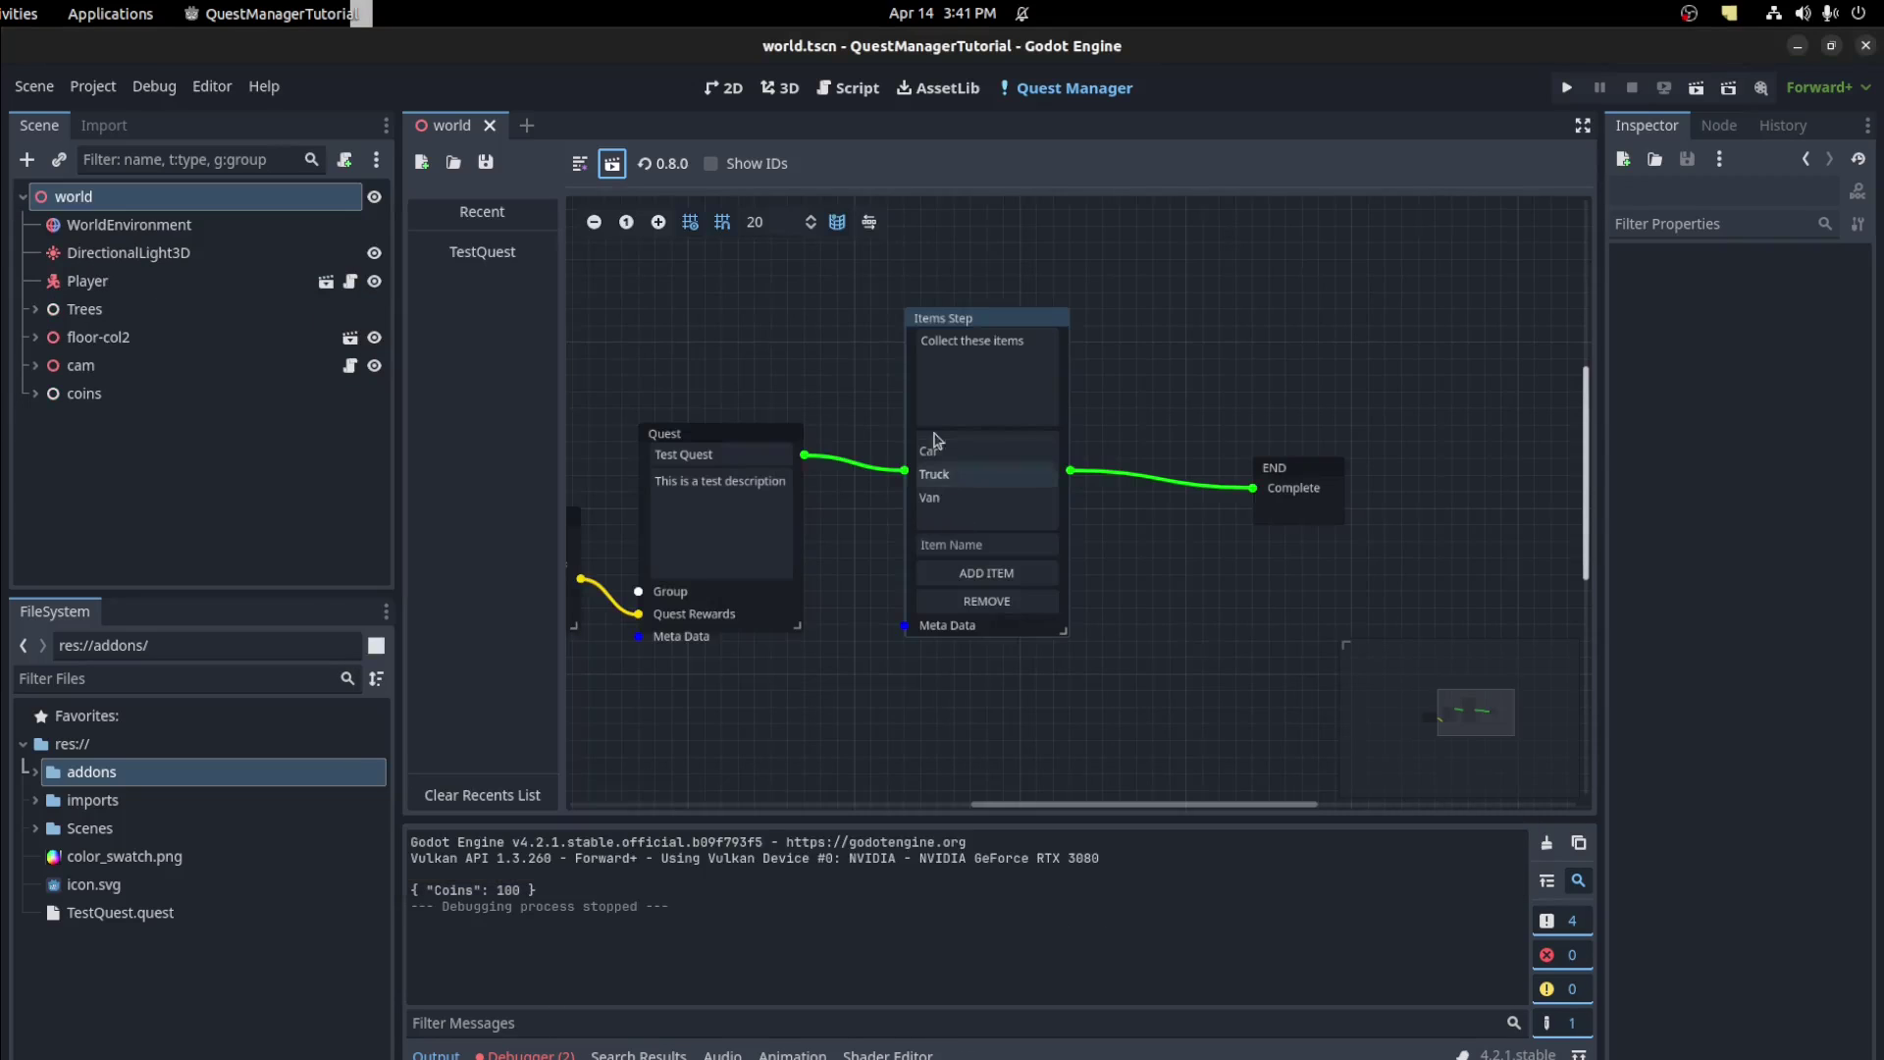
Replace the Items Step with a Timer Step linked between the Quest and END nodes
{"action": "left_click_drag", "start_coordinate": [1001, 320], "coordinate": [1017, 320]}
{"action": "right_click", "coordinate": [1257, 471]}
{"action": "left_click", "coordinate": [1335, 490]}
{"action": "left_click_drag", "start_coordinate": [1334, 491], "coordinate": [1035, 378]}
{"action": "key", "text": "Delete"}
{"action": "left_click_drag", "start_coordinate": [804, 454], "coordinate": [953, 468]}
{"action": "left_click_drag", "start_coordinate": [1112, 469], "coordinate": [1253, 488]}
Set the Timer Step's second time value to 5 and its step details to "Wait"
{"action": "left_click", "coordinate": [1057, 499]}
{"action": "left_click", "coordinate": [1009, 496]}
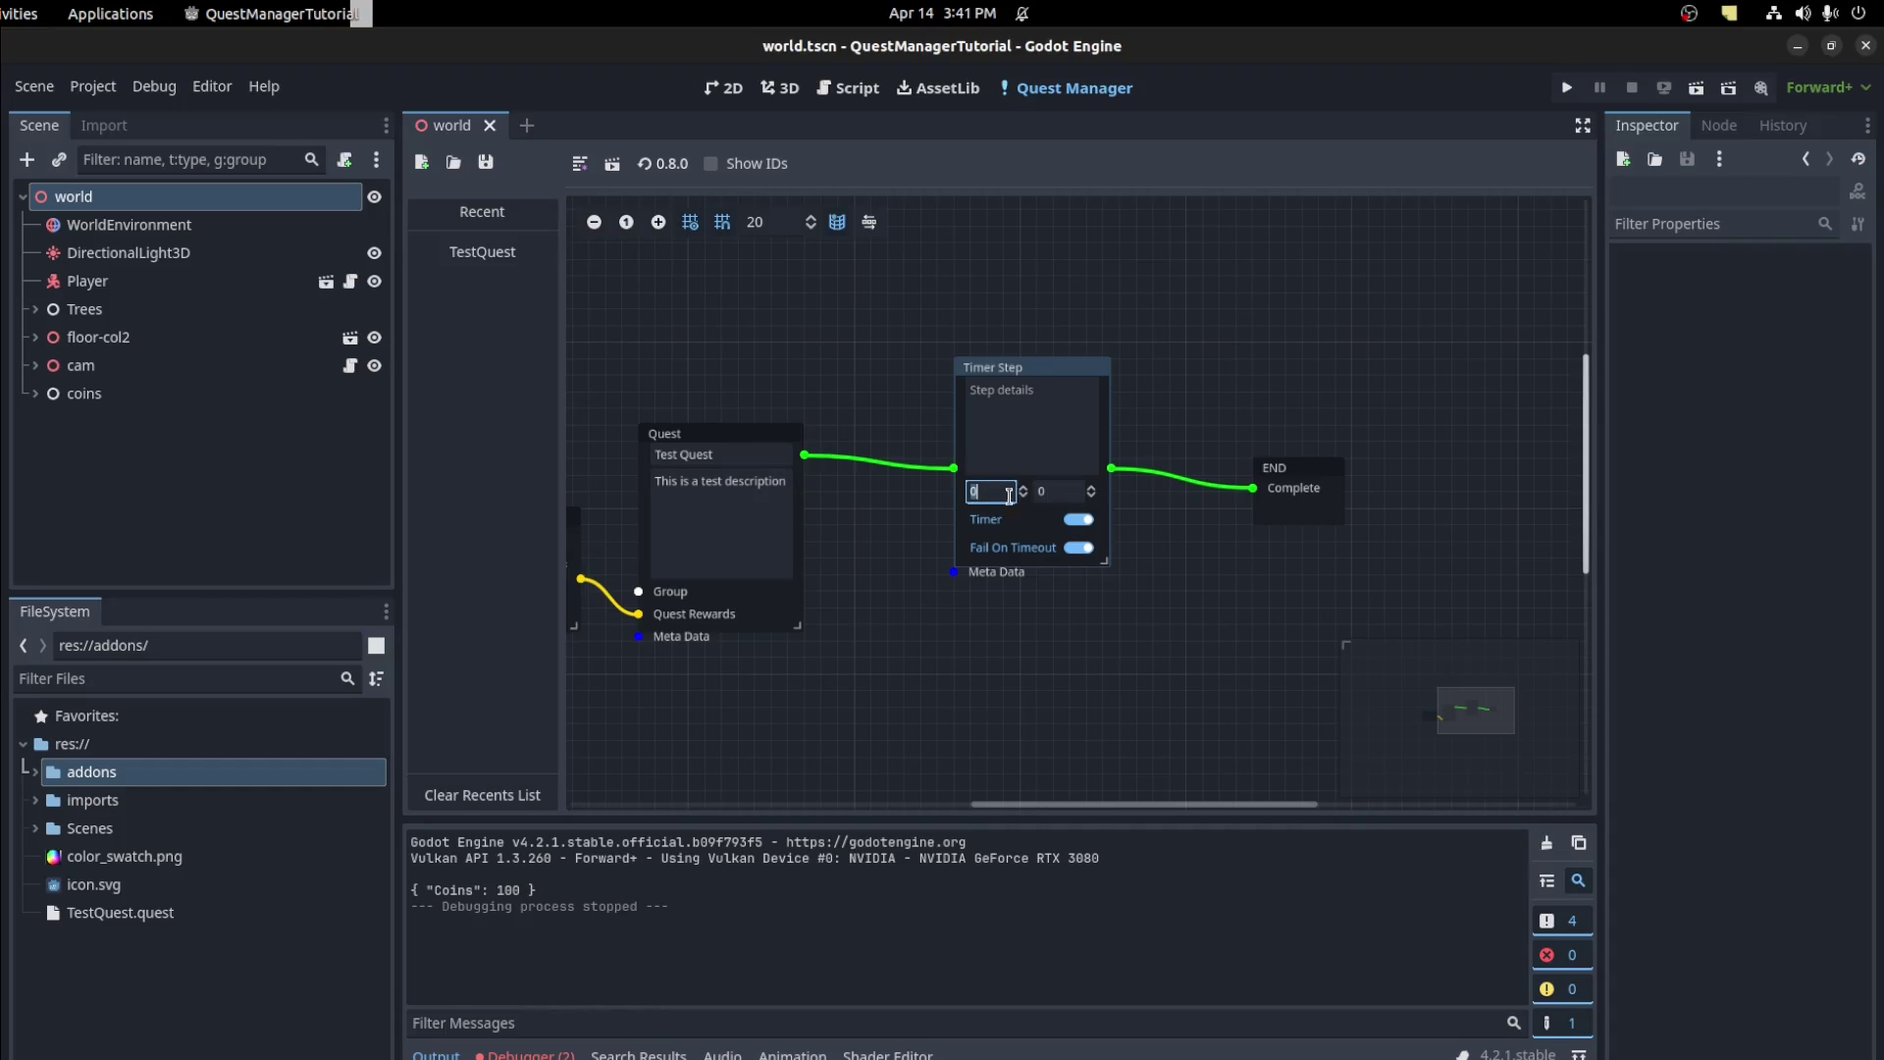
{"action": "left_click", "coordinate": [1050, 494]}
{"action": "type", "text": "5"}
{"action": "left_click", "coordinate": [1026, 395]}
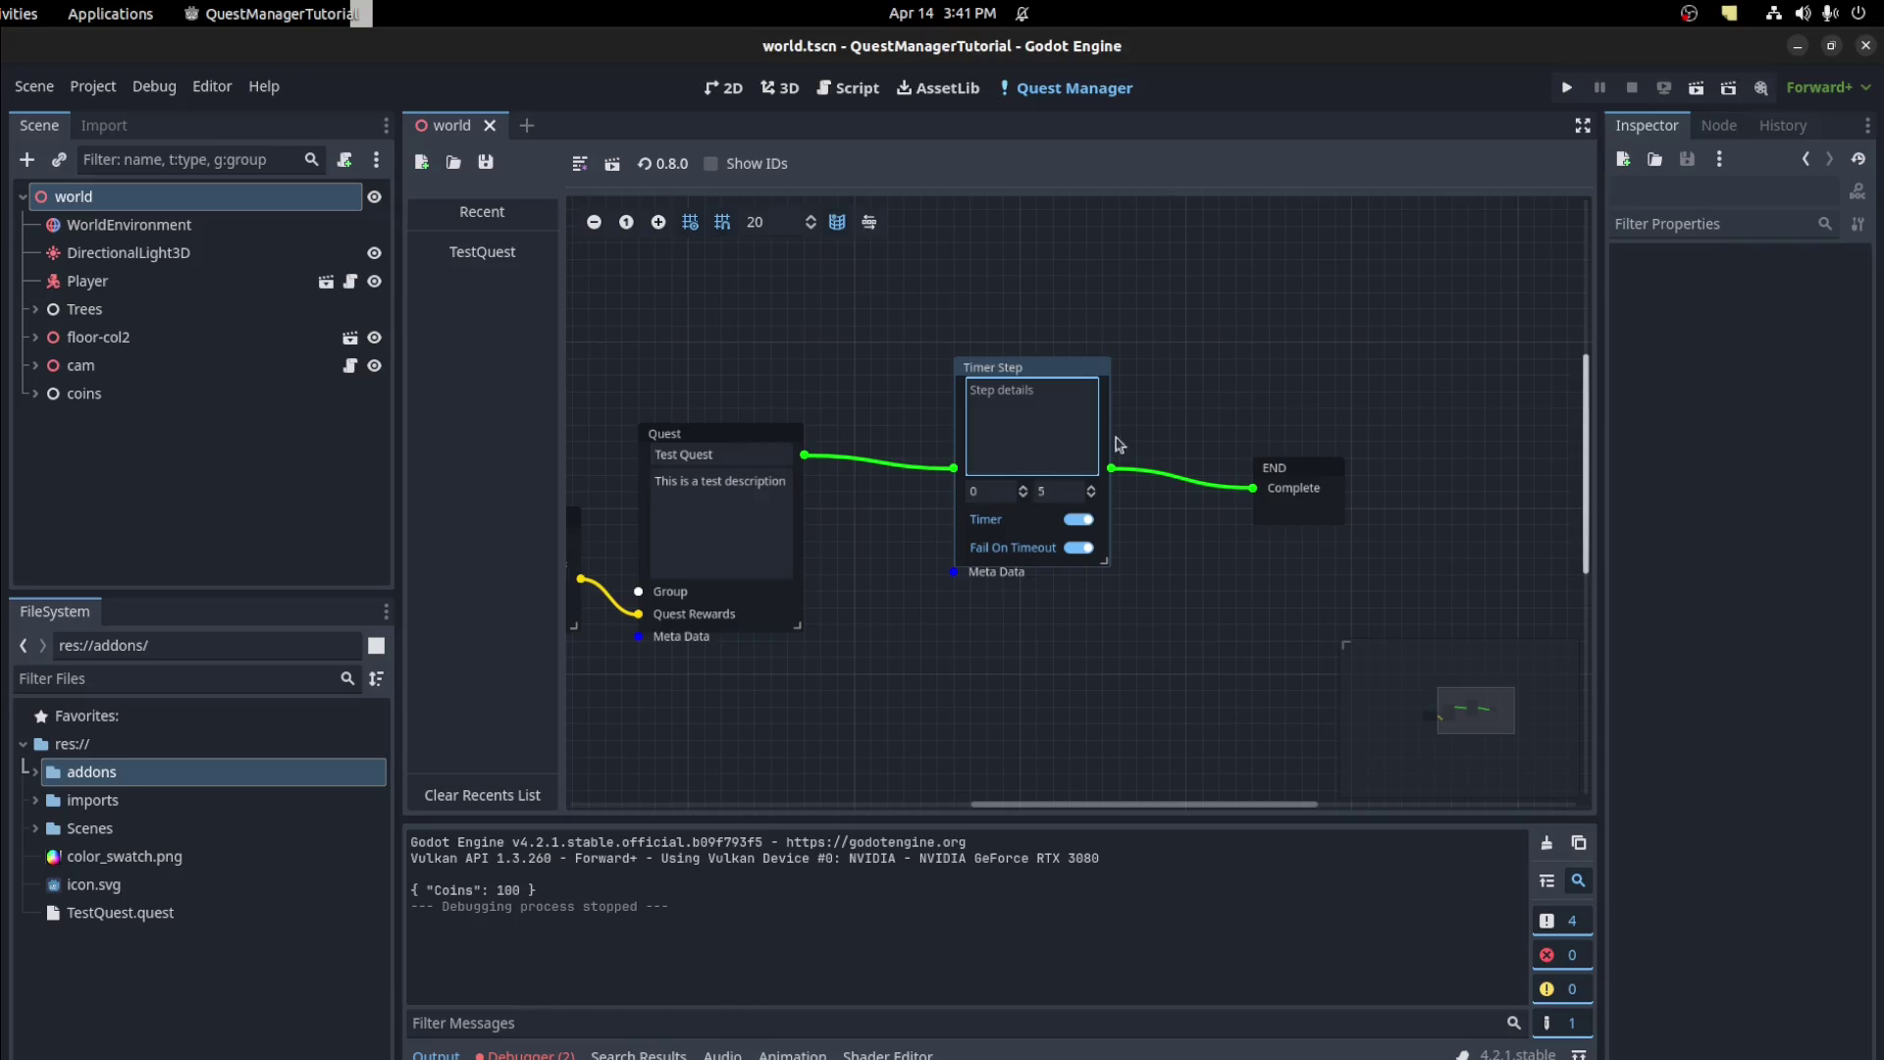
{"action": "type", "text": "Wait"}
{"action": "left_click", "coordinate": [1111, 438]}
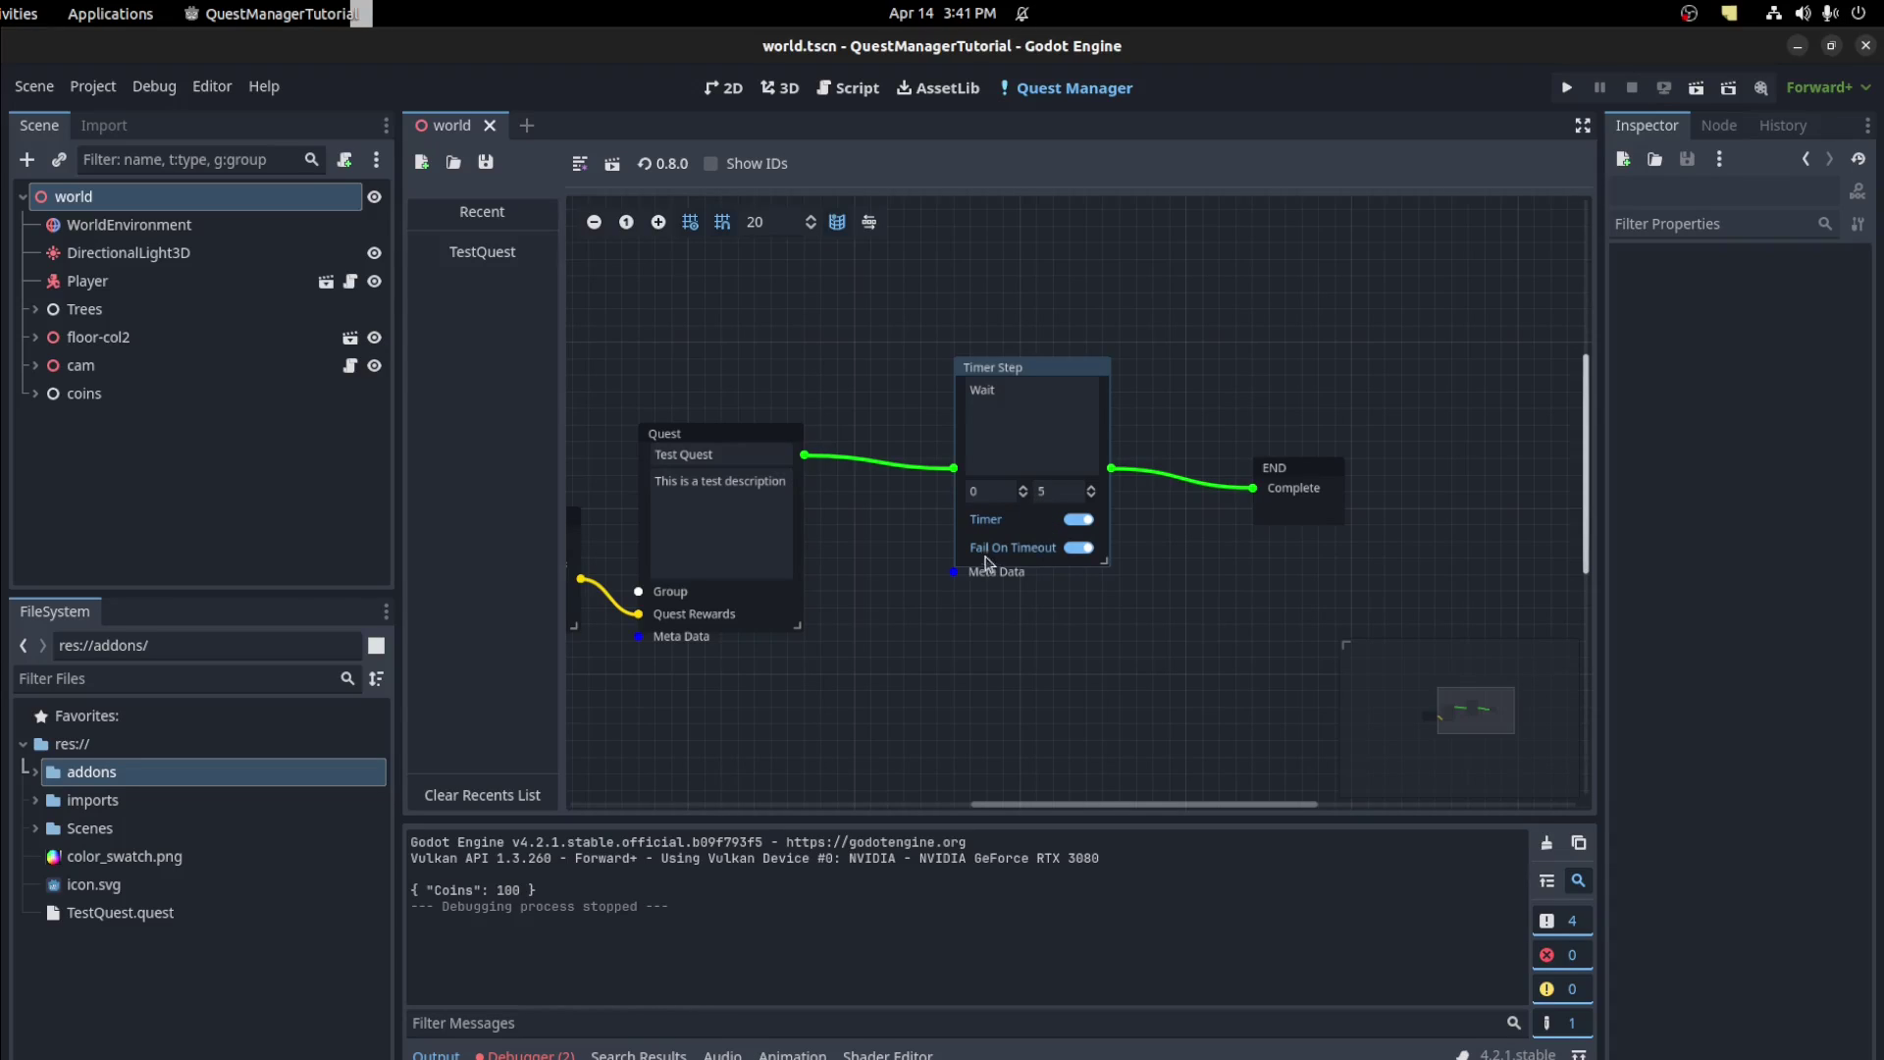
Switch the Timer Step from Fail On Timeout to Complete On Timeout
{"action": "left_click", "coordinate": [1087, 551]}
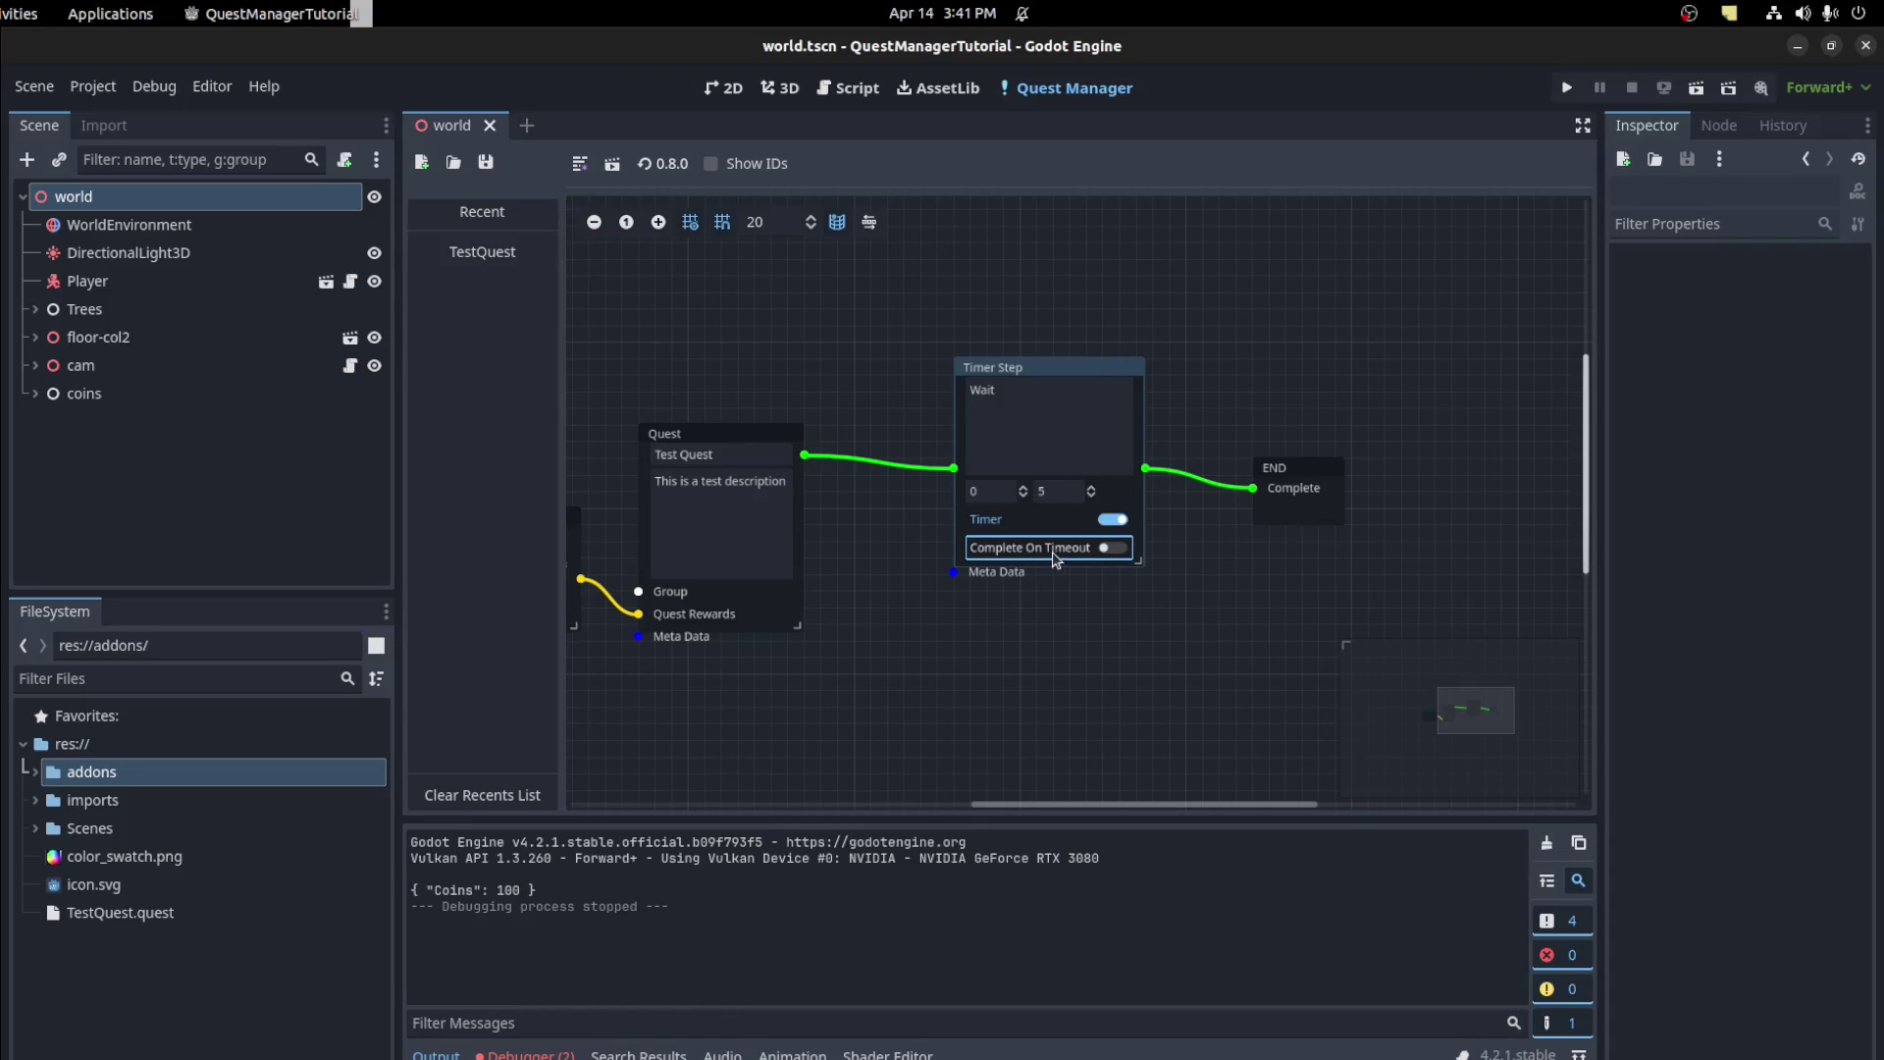
{"action": "left_click", "coordinate": [1115, 552]}
{"action": "left_click", "coordinate": [1089, 553]}
{"action": "left_click", "coordinate": [1117, 555]}
{"action": "left_click", "coordinate": [1089, 551]}
Save the quest, run it in the quest tester, accept Test Quest, let its timer run out, and close the tester
{"action": "key", "text": "ctrl+s"}
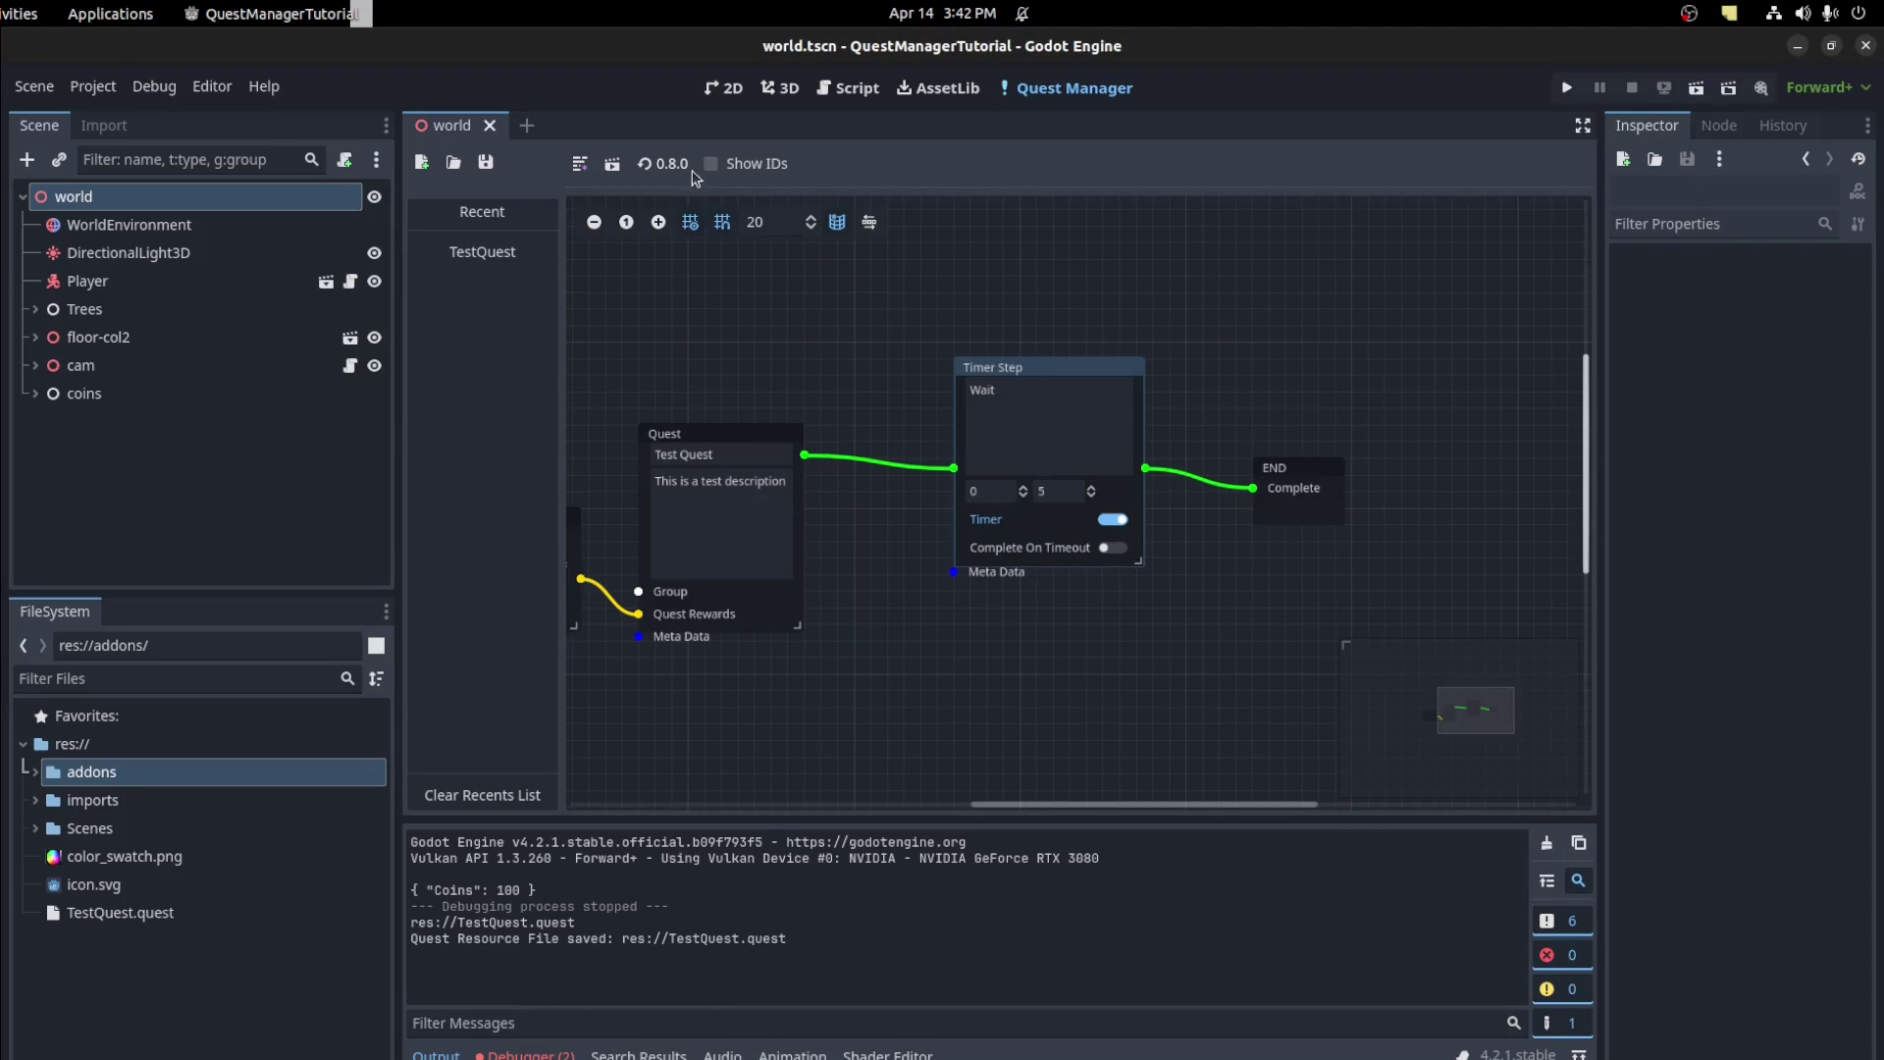
{"action": "left_click", "coordinate": [614, 169]}
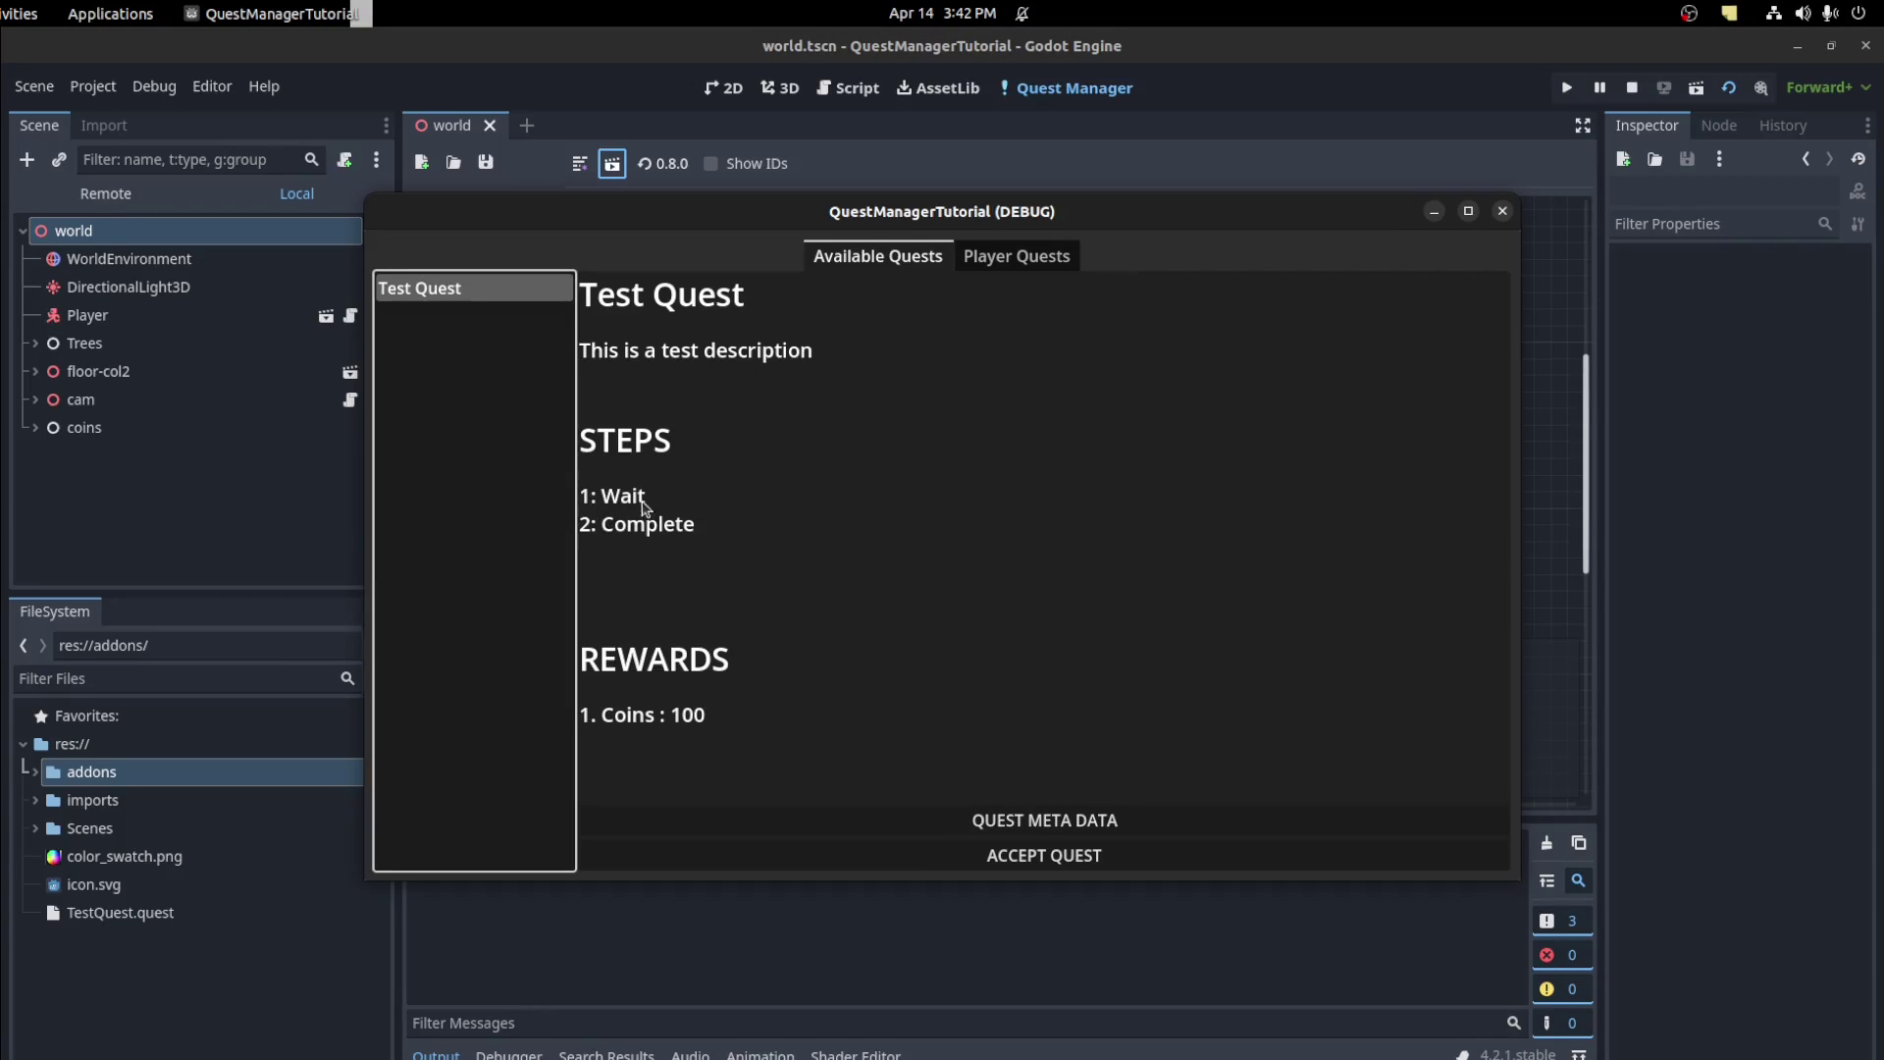
{"action": "left_click", "coordinate": [988, 857]}
{"action": "left_click", "coordinate": [1025, 257]}
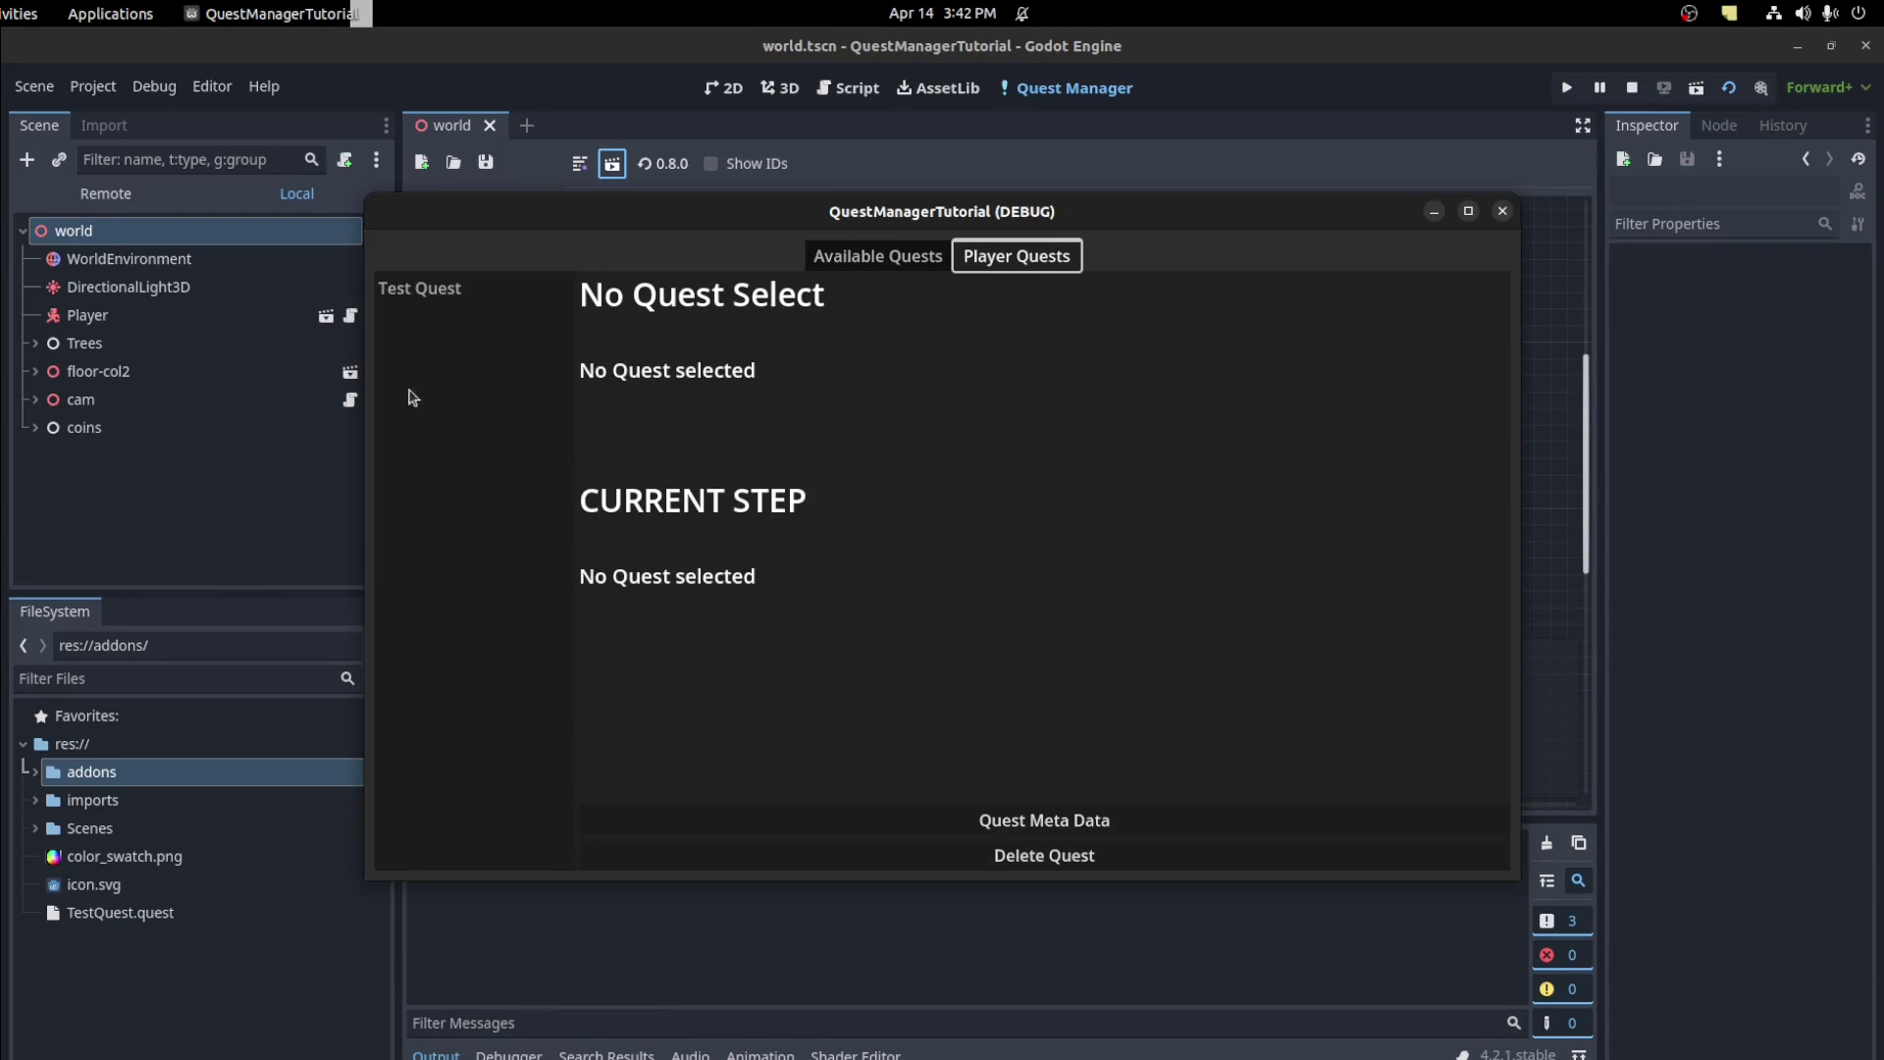
{"action": "left_click", "coordinate": [422, 287]}
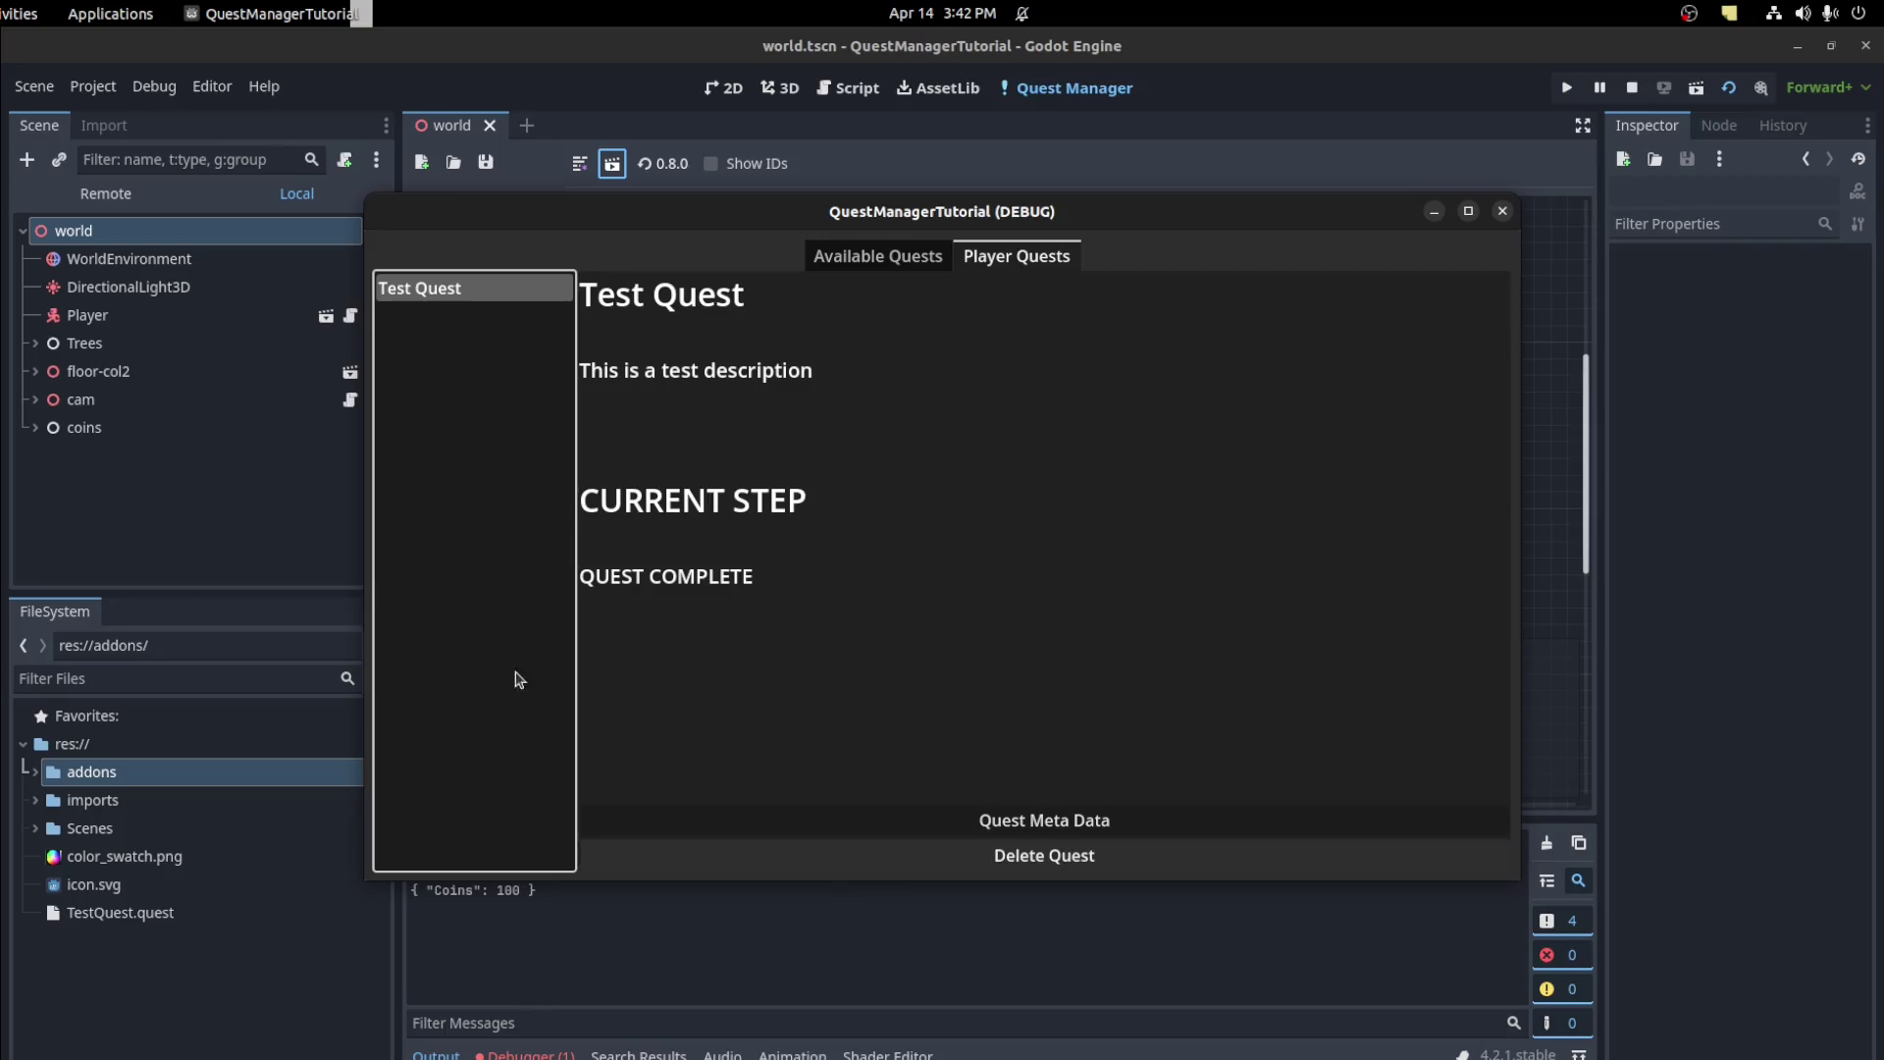
{"action": "left_click", "coordinate": [1501, 211]}
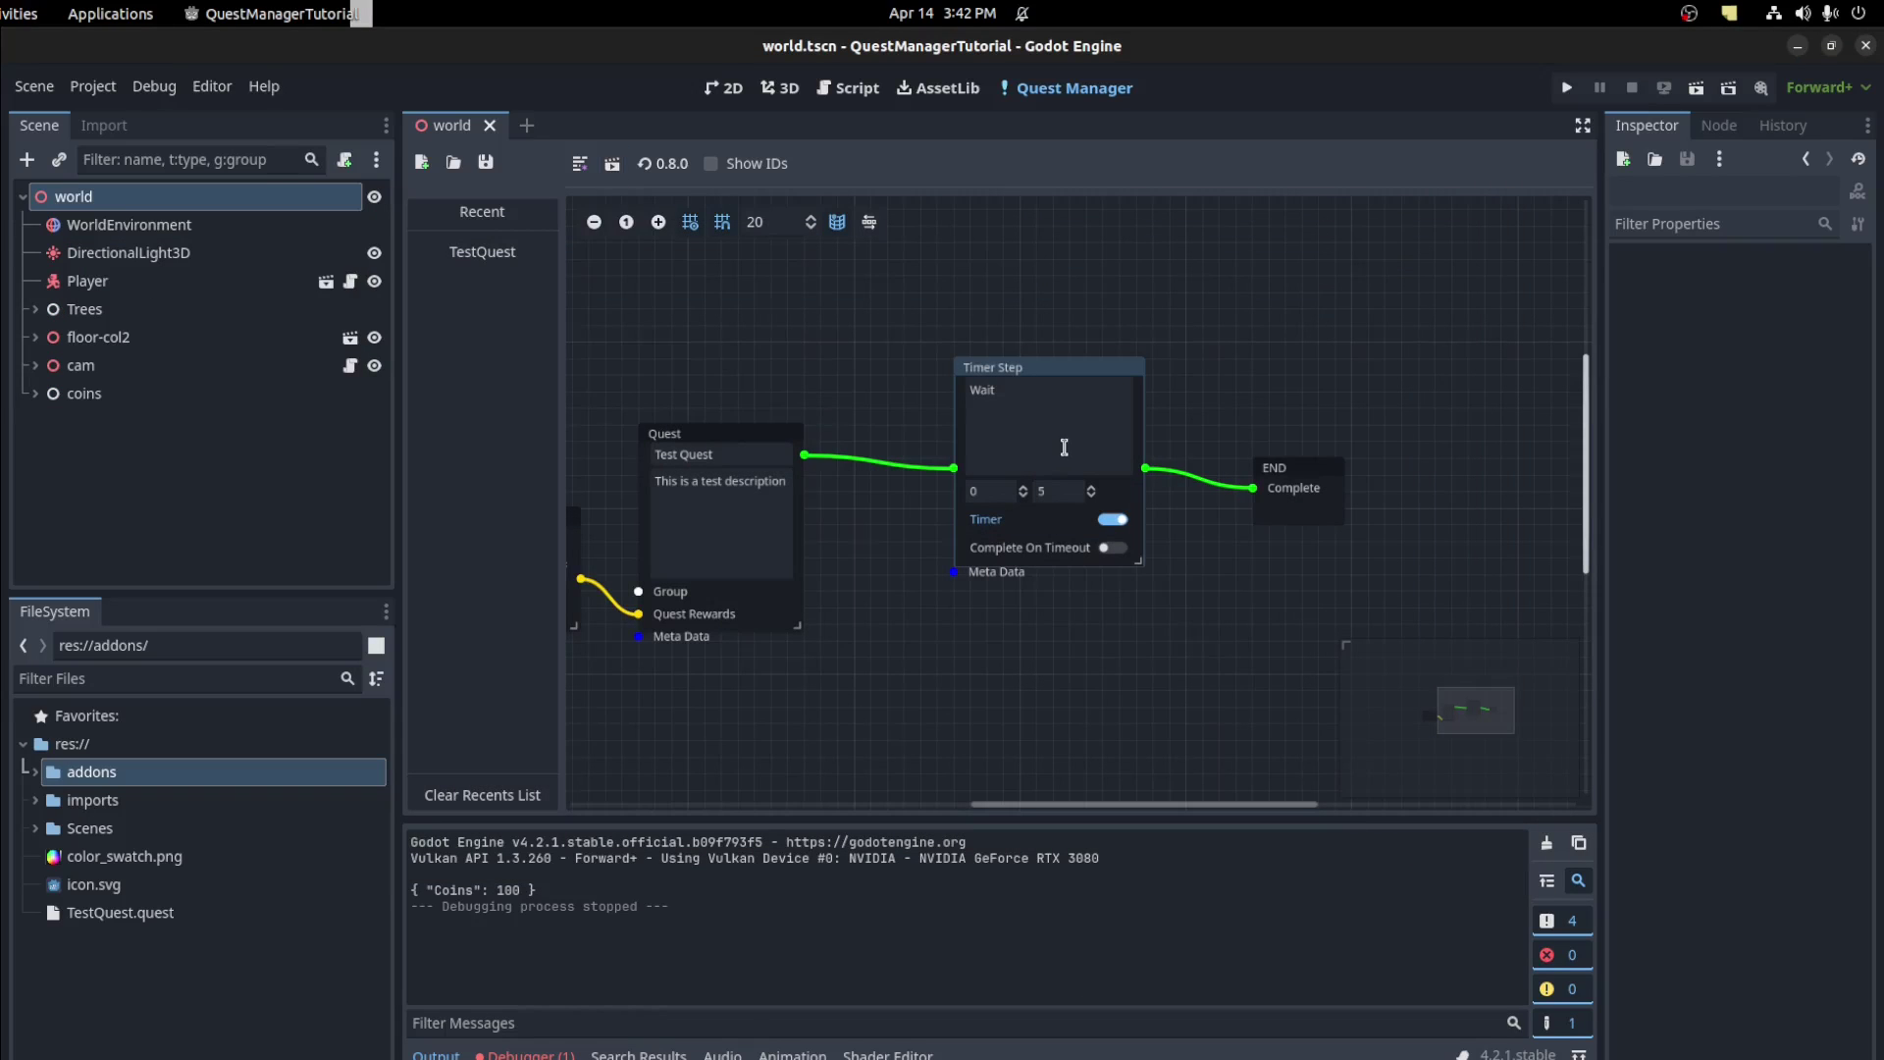
Replace the Timer Step with a Branch Step placed between the Quest and END nodes
{"action": "key", "text": "Delete"}
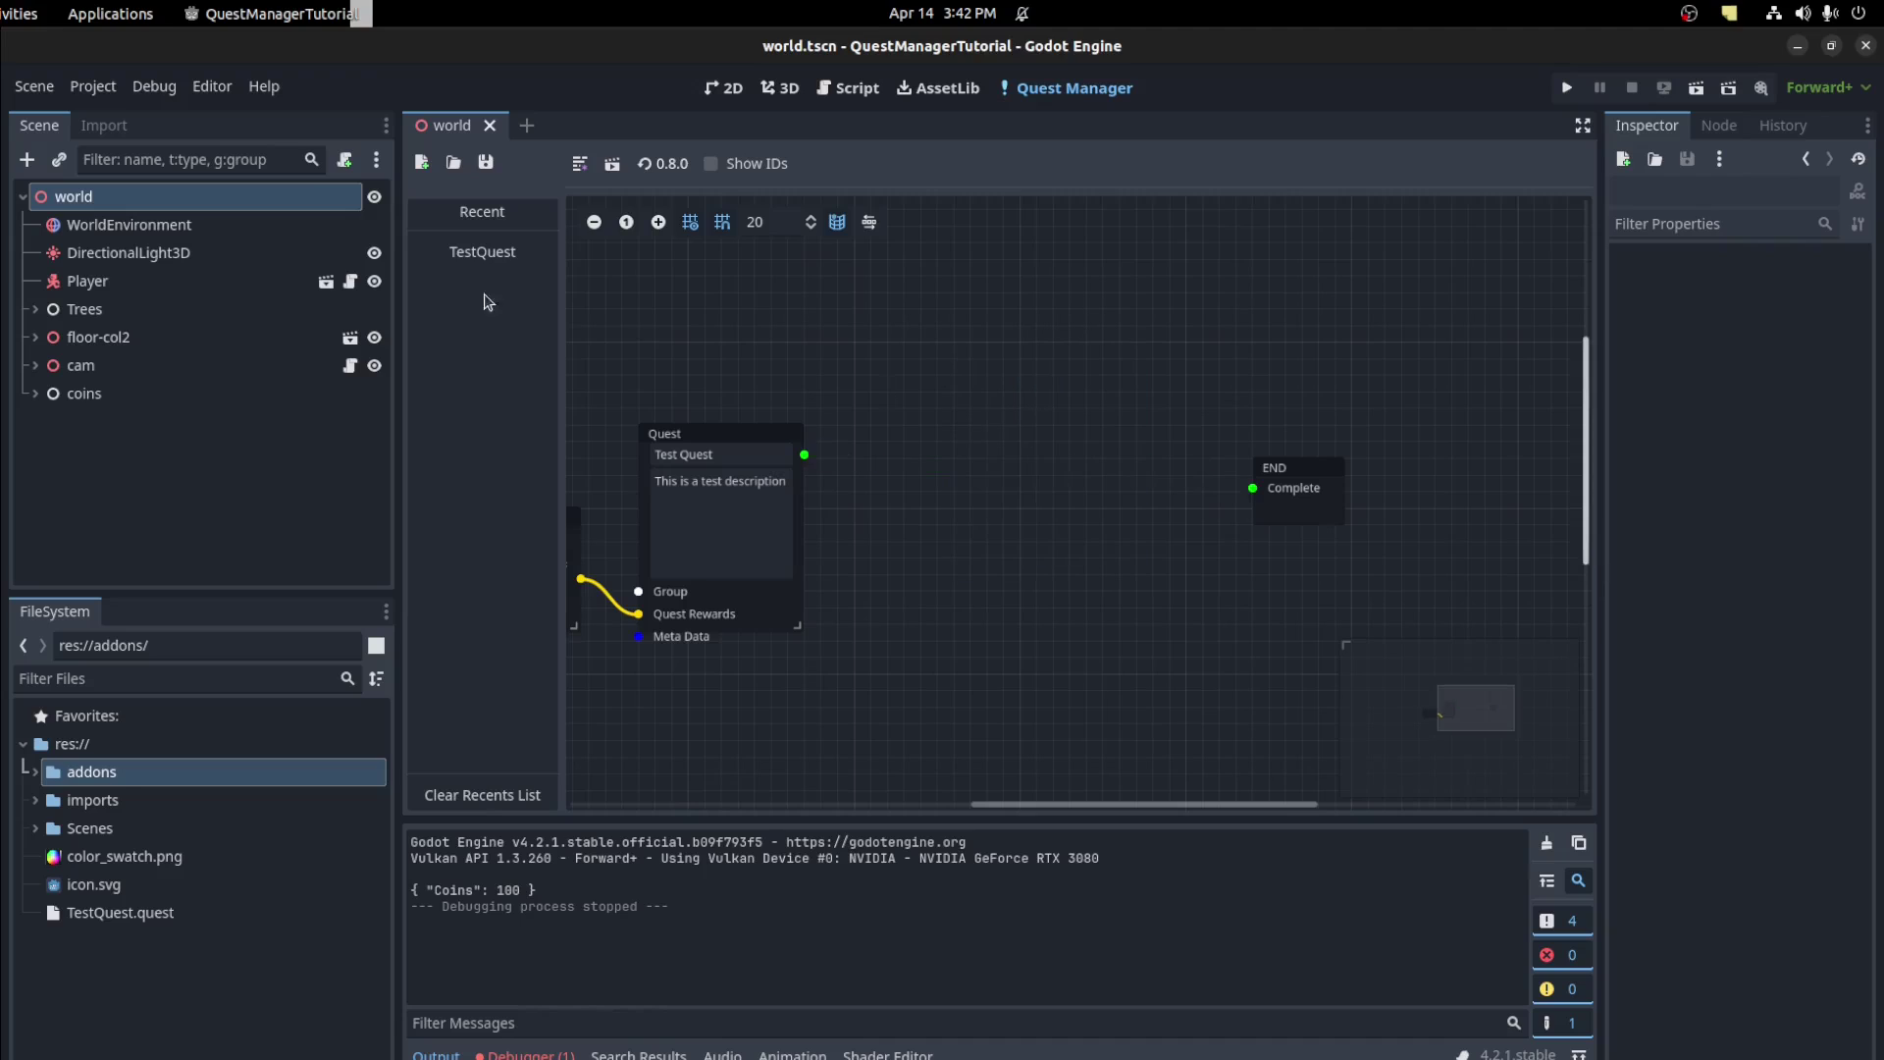
{"action": "left_click", "coordinate": [579, 165]}
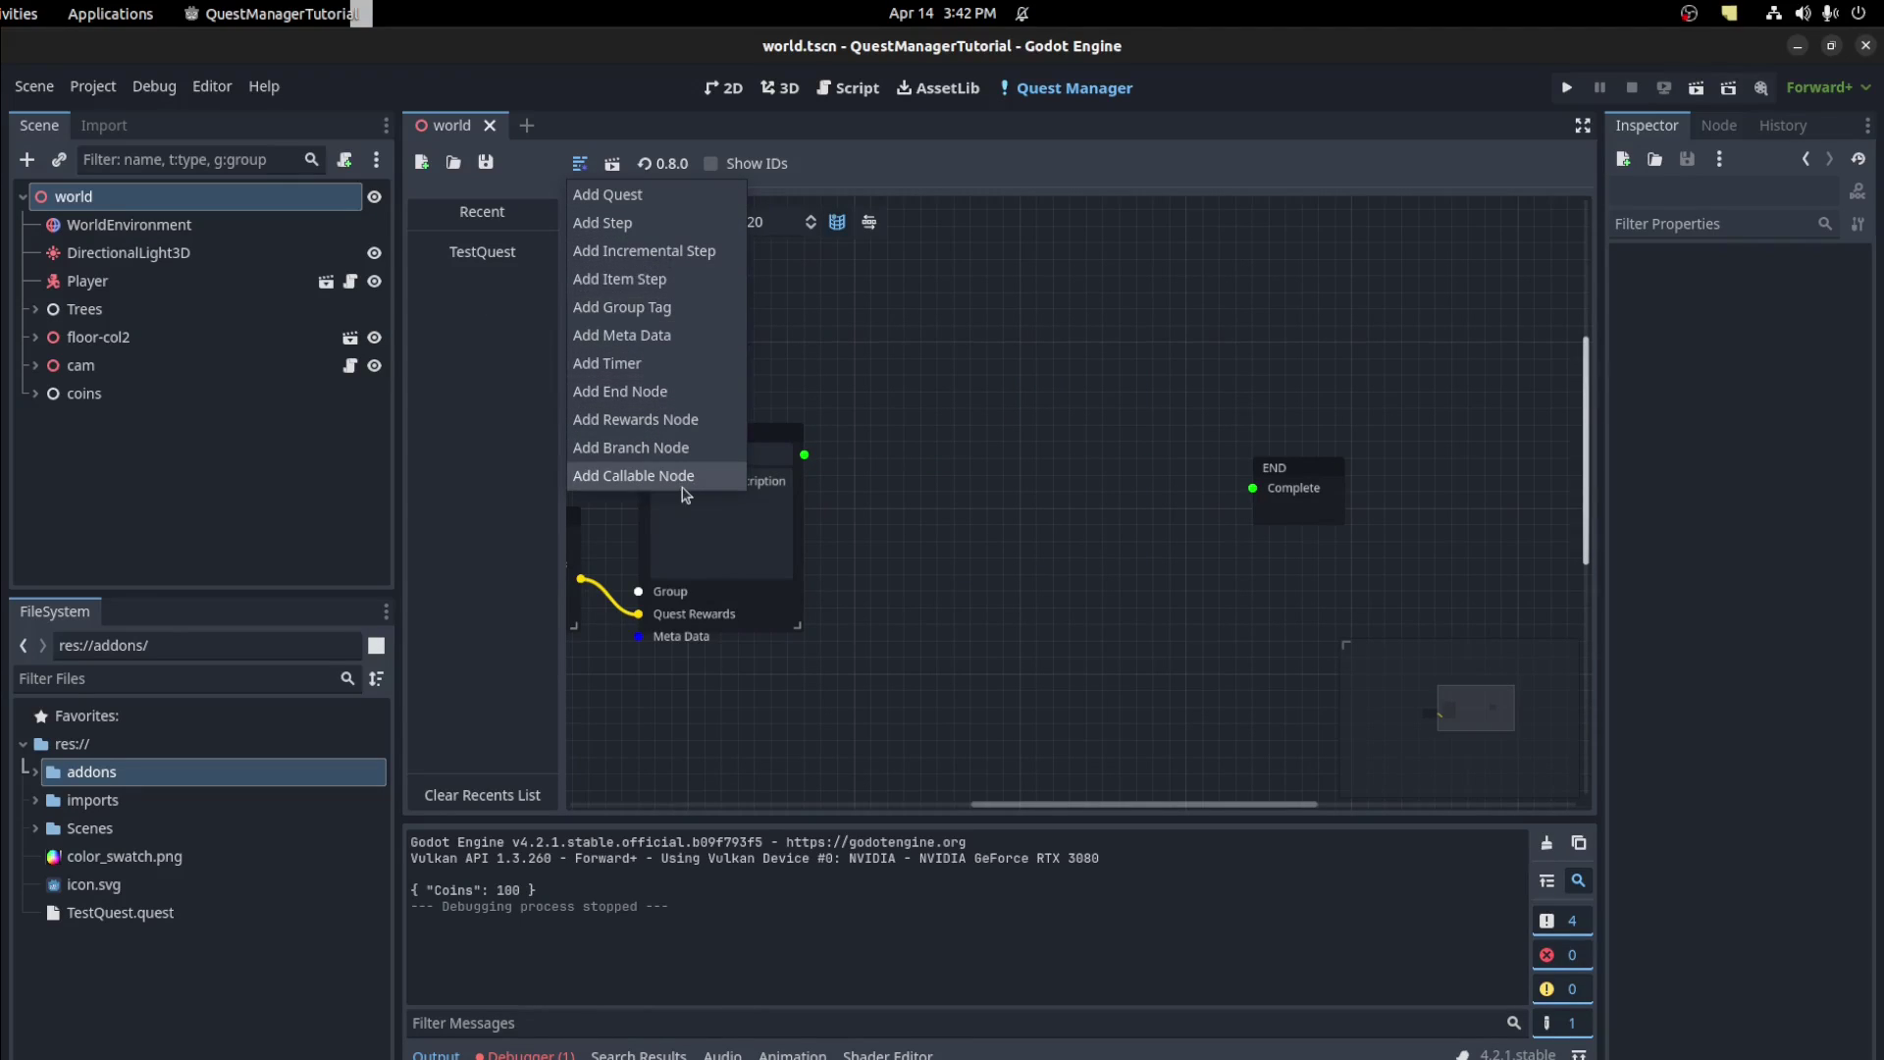
{"action": "left_click", "coordinate": [686, 448]}
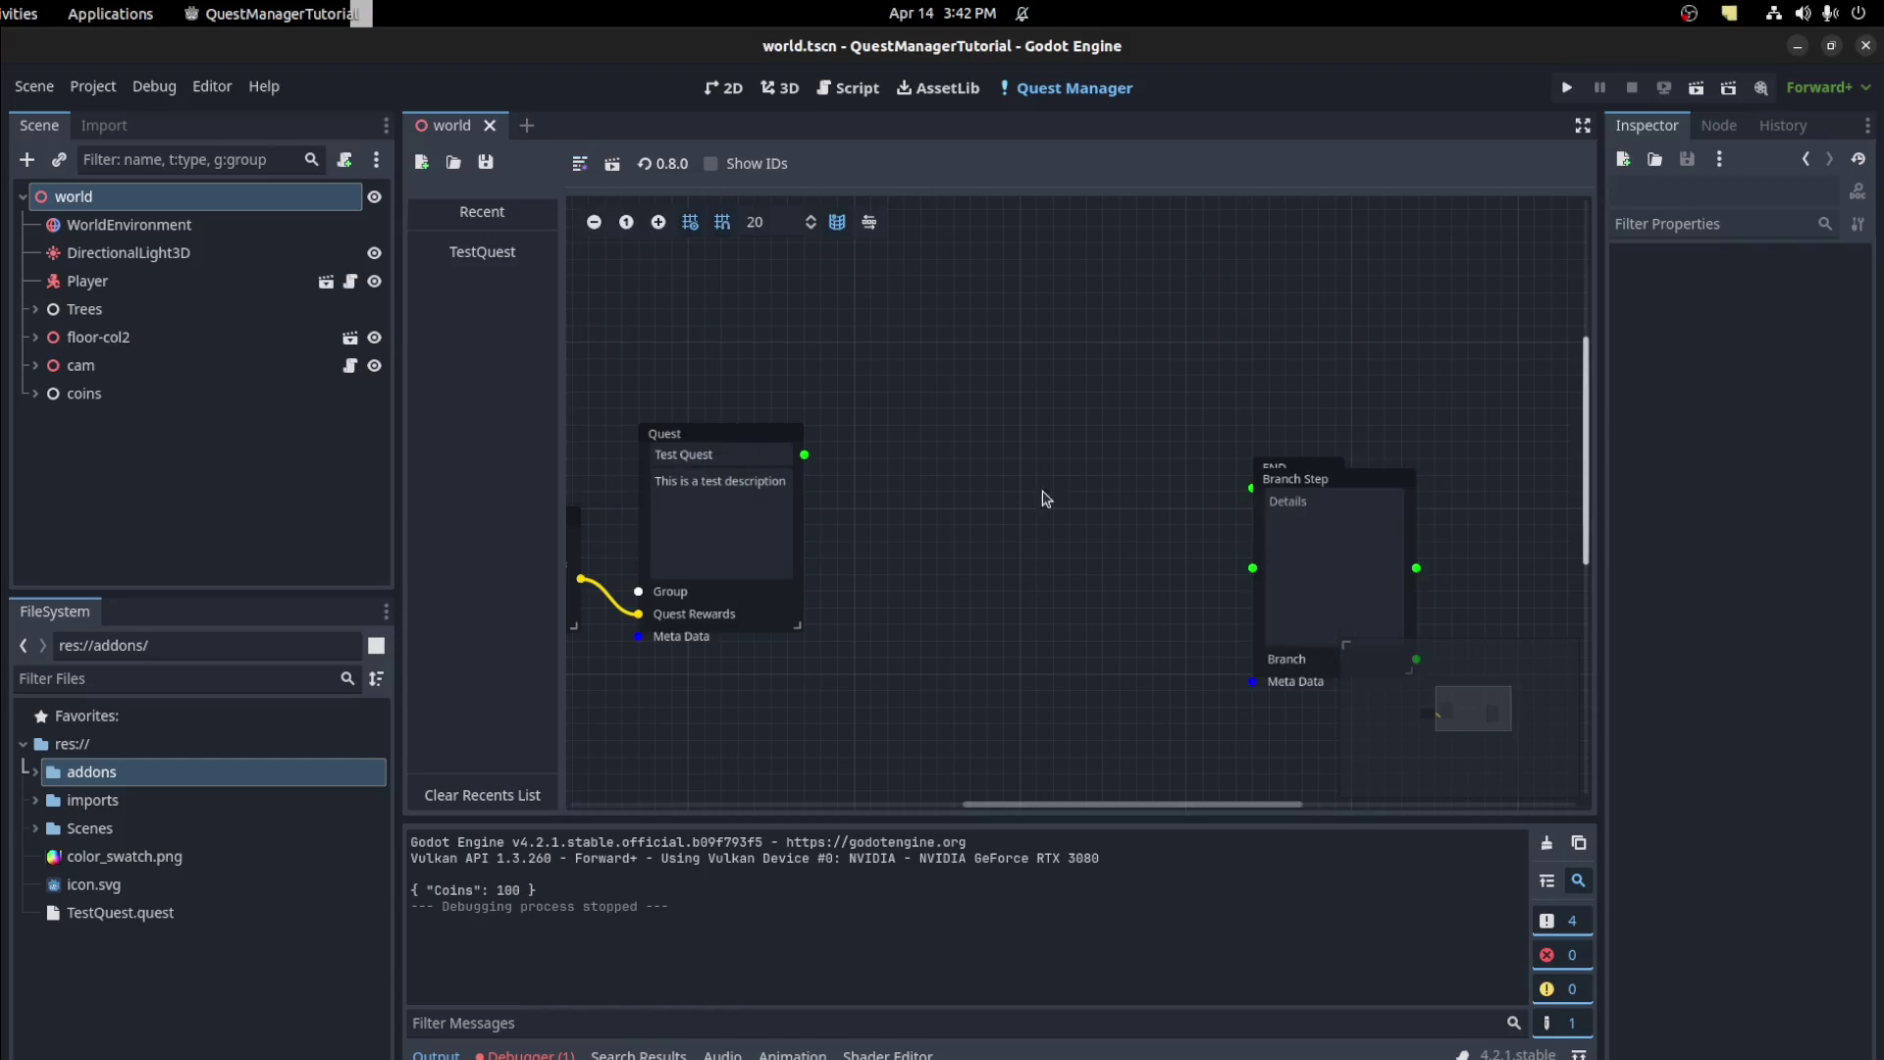
{"action": "left_click_drag", "start_coordinate": [1282, 484], "coordinate": [946, 374]}
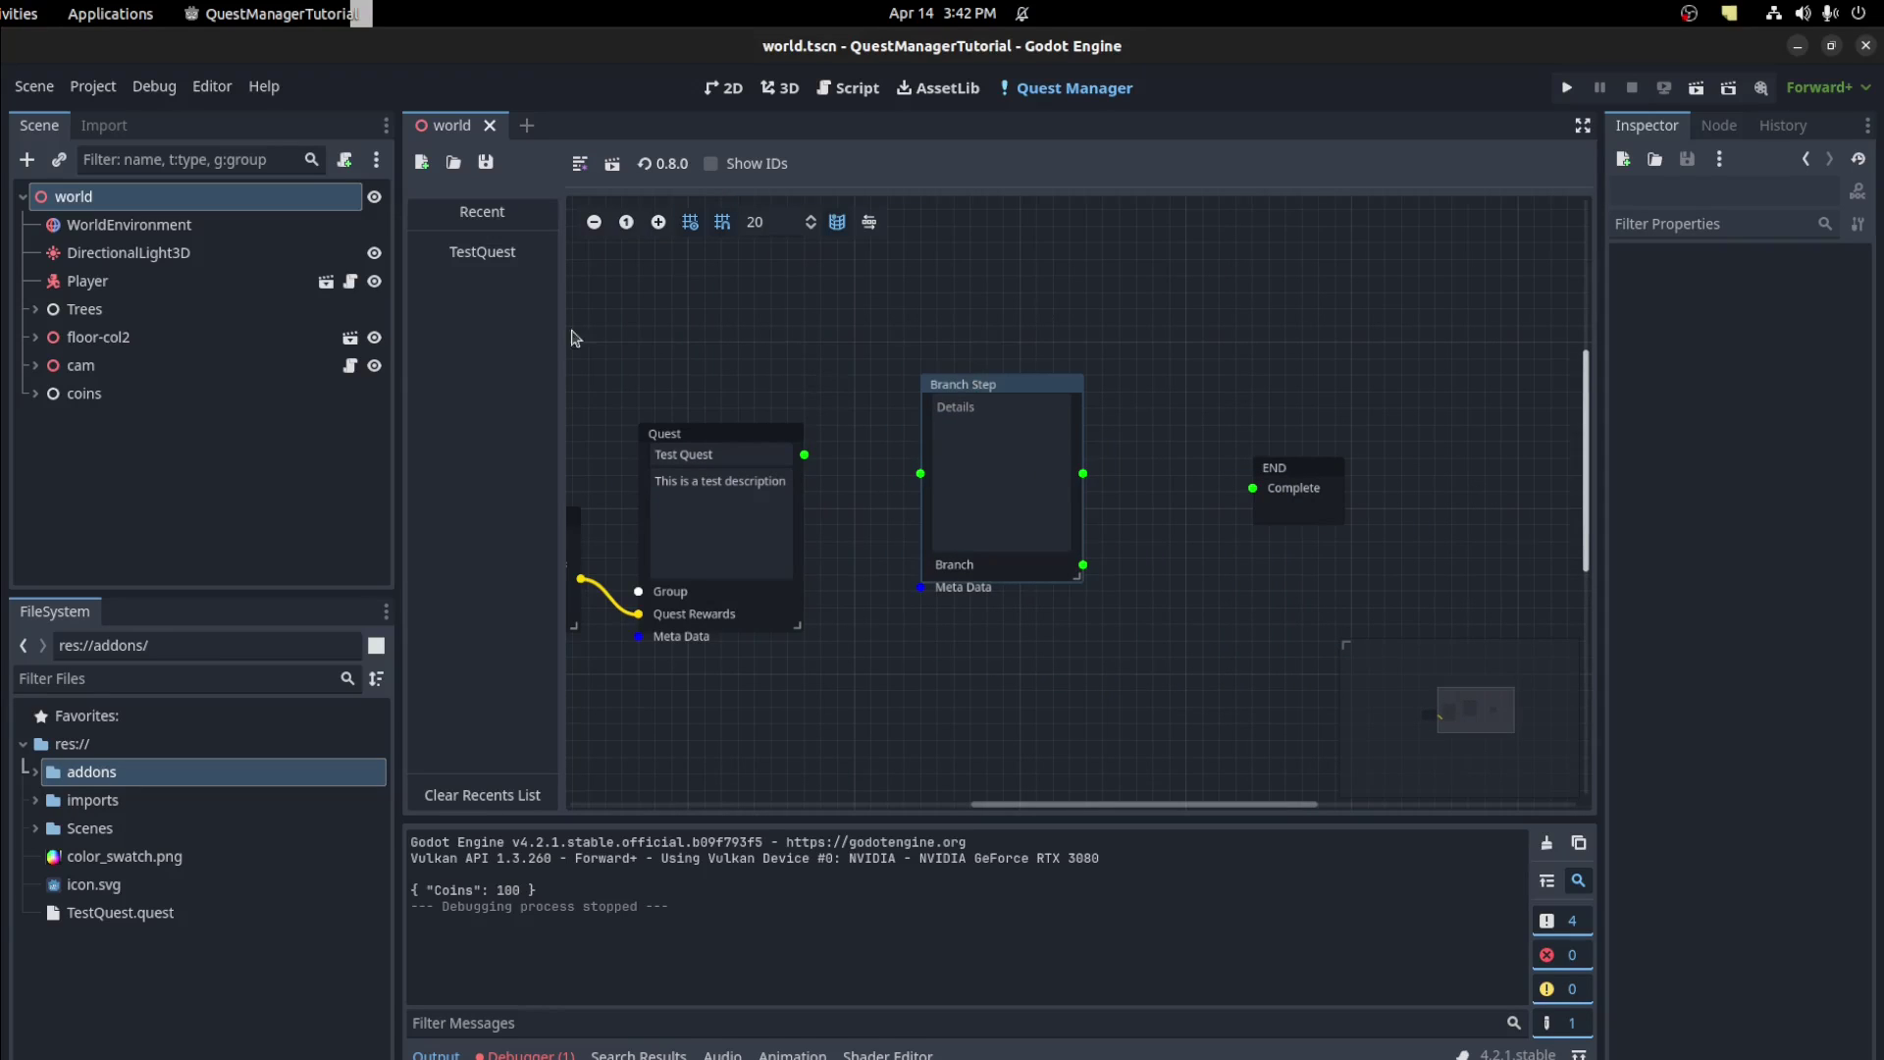
{"action": "middle_click_drag", "start_coordinate": [863, 295], "coordinate": [945, 412]}
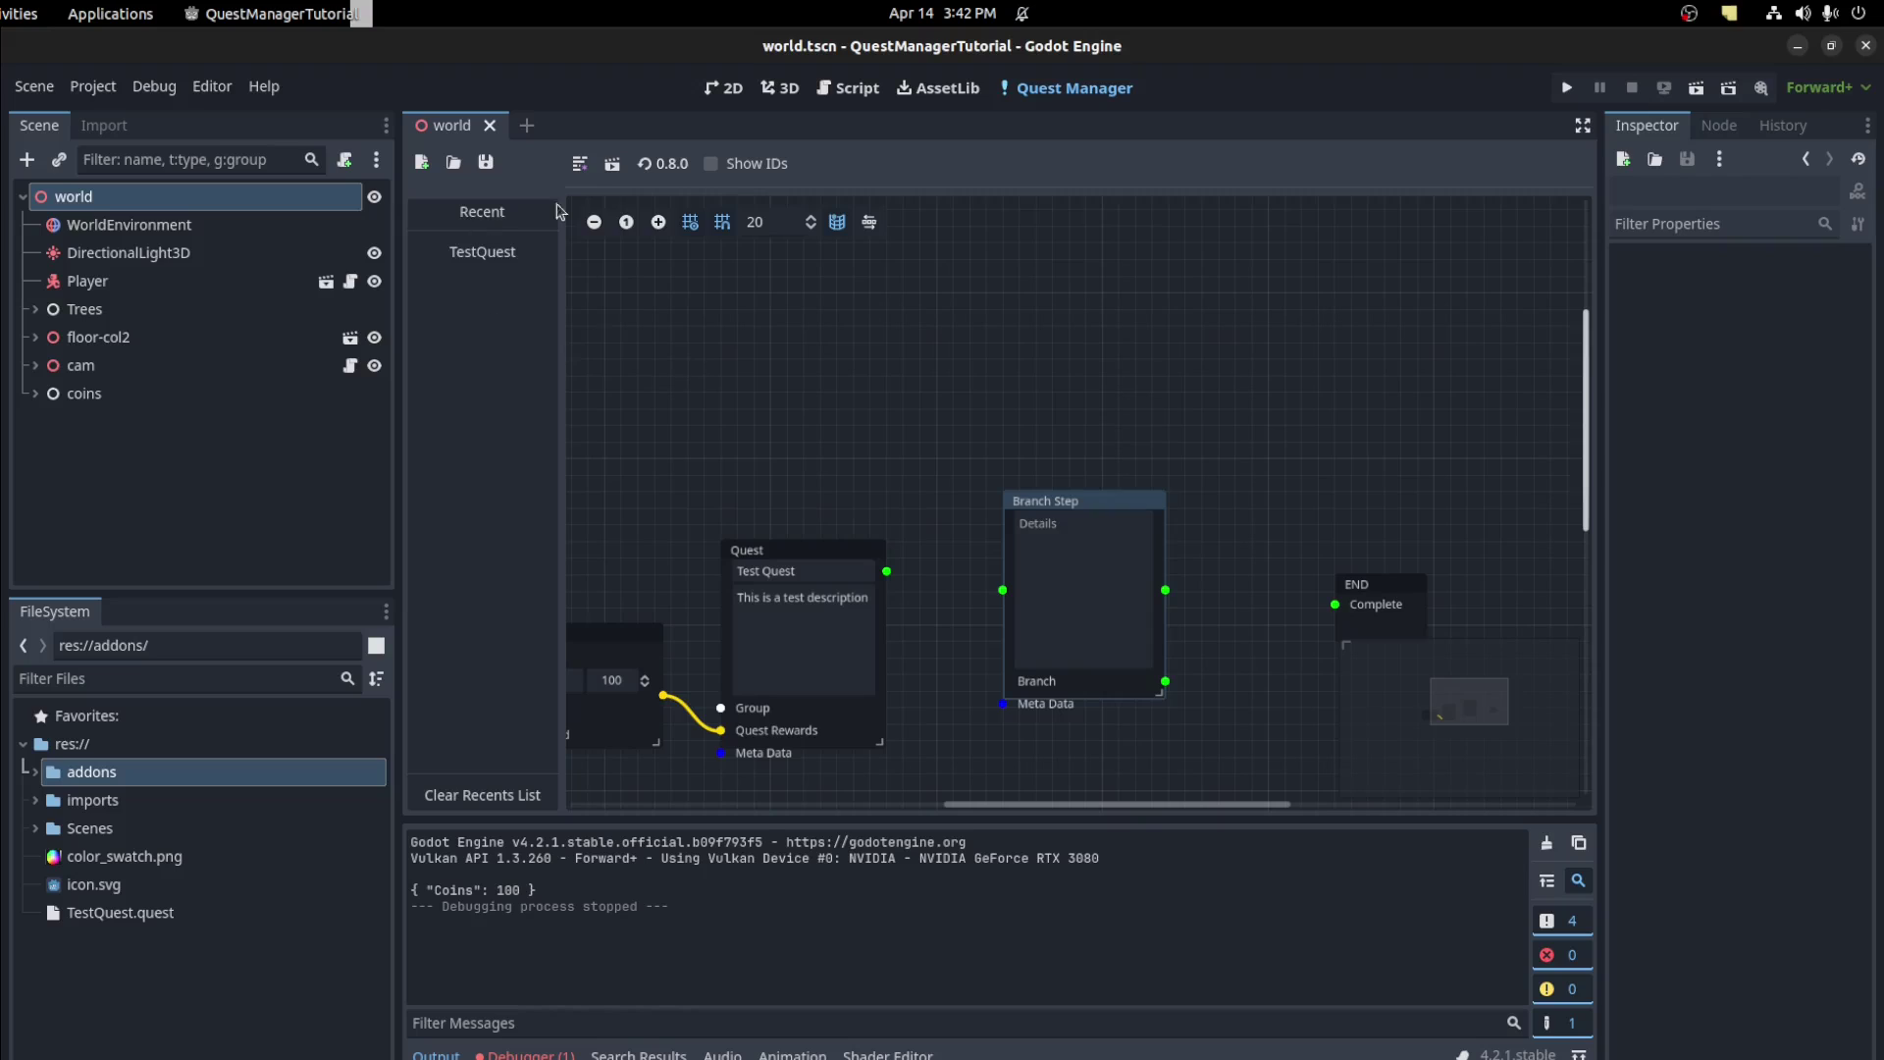
Set the Branch Step's details to "Do Thing or Fail" and link its main path from the Quest node to a raised END node
{"action": "left_click", "coordinate": [1022, 587]}
{"action": "left_click_drag", "start_coordinate": [1044, 538], "coordinate": [1008, 535]}
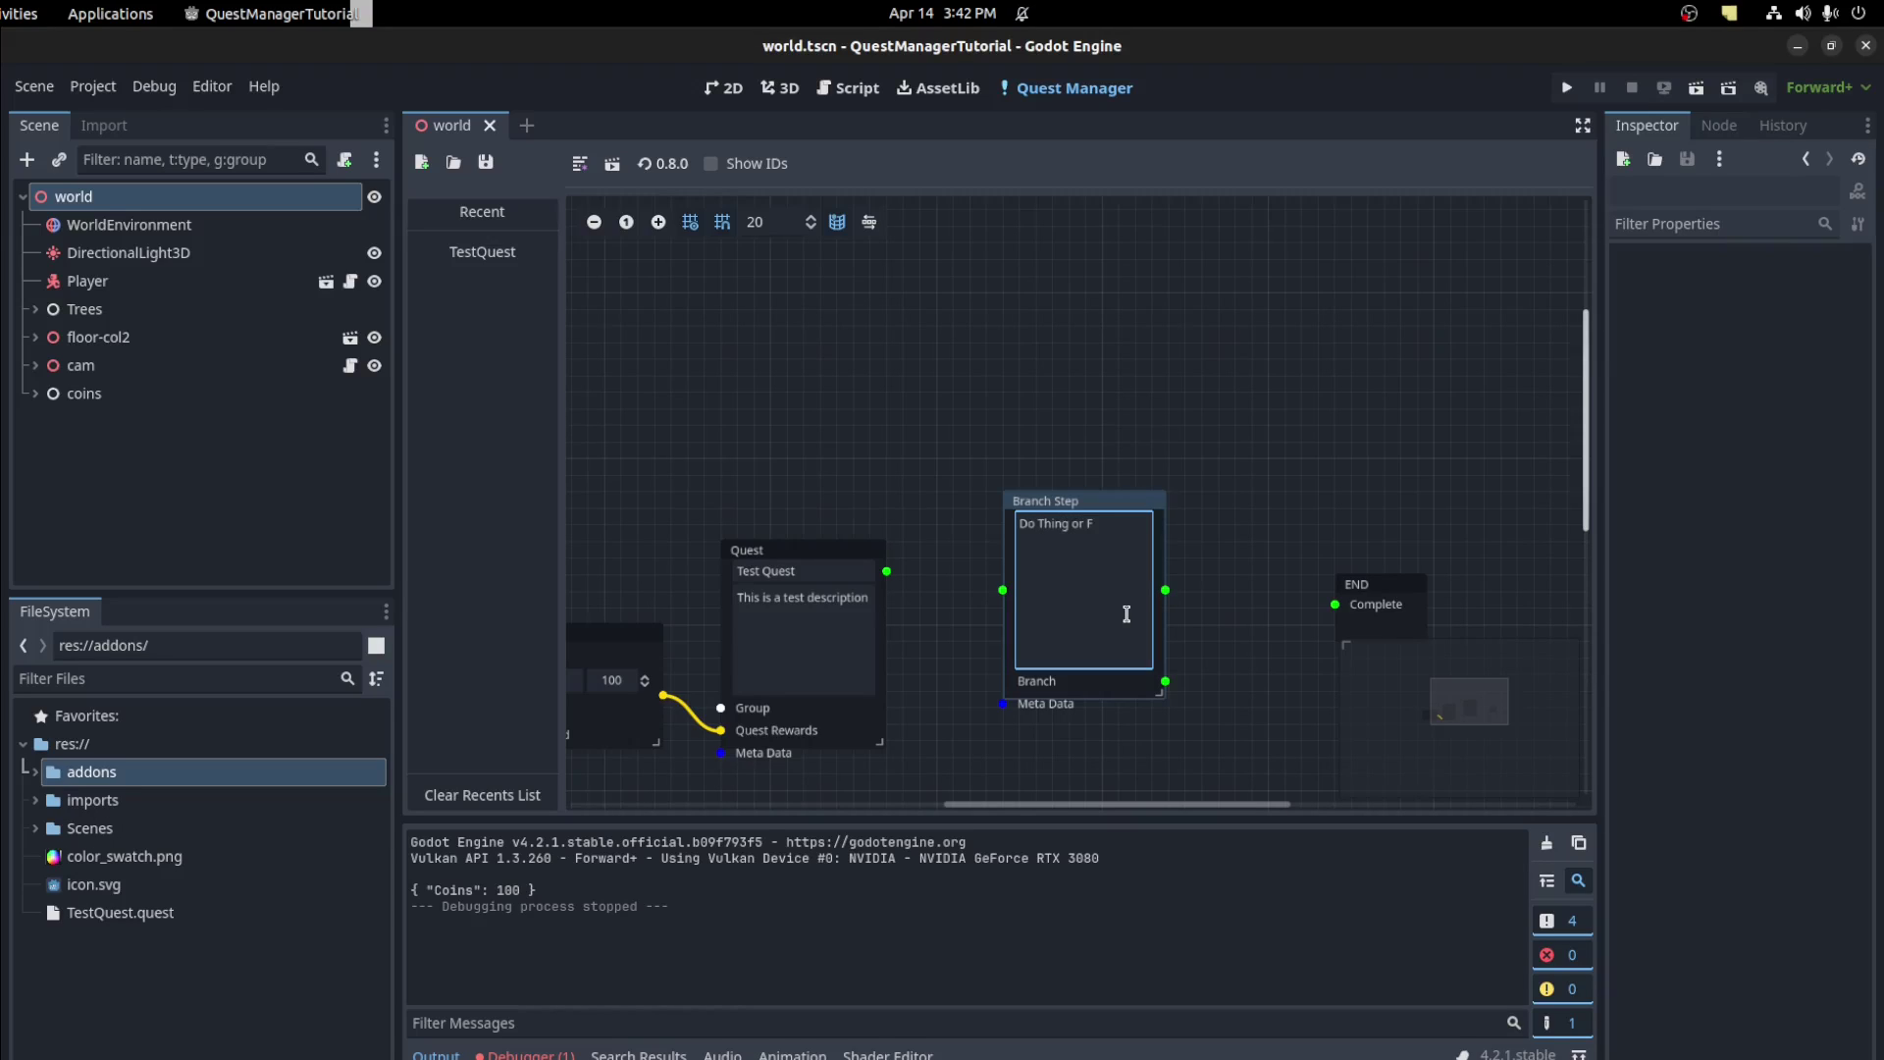
{"action": "type", "text": "l"}
{"action": "left_click_drag", "start_coordinate": [886, 571], "coordinate": [955, 586]}
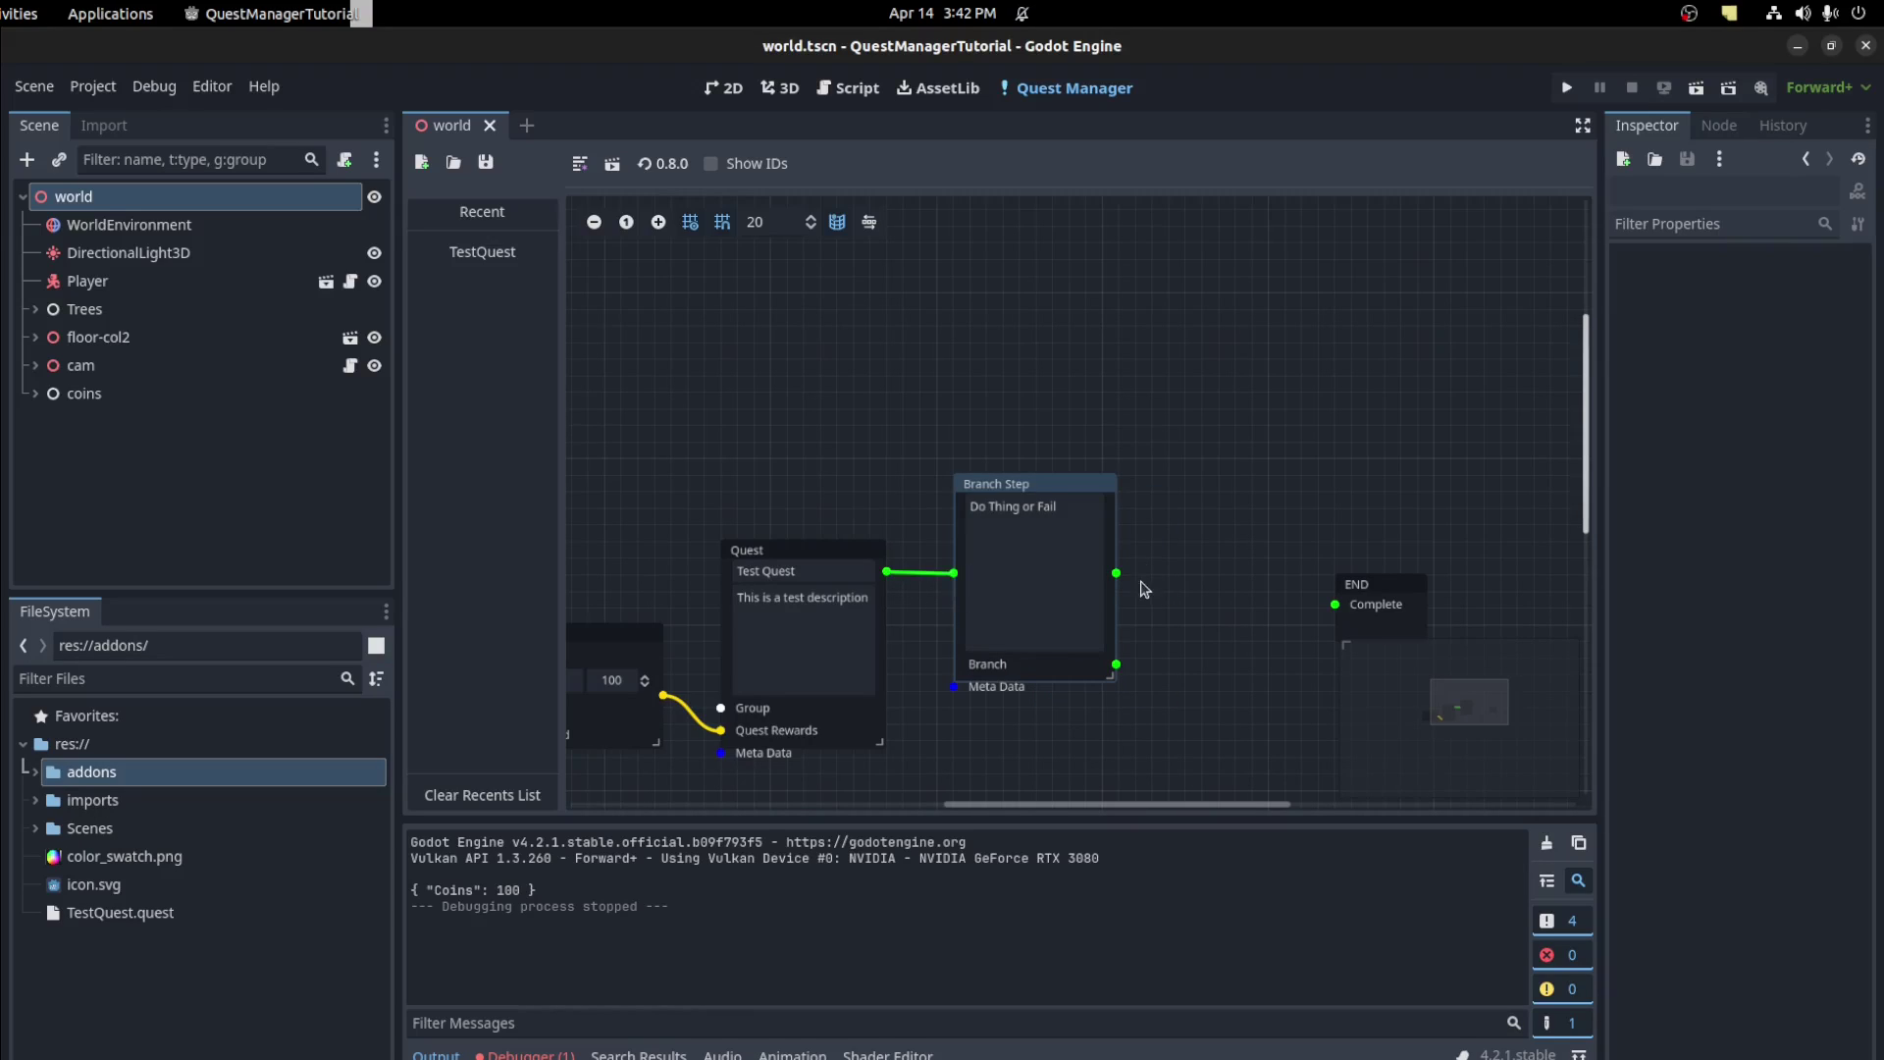
{"action": "left_click_drag", "start_coordinate": [1118, 573], "coordinate": [1363, 437]}
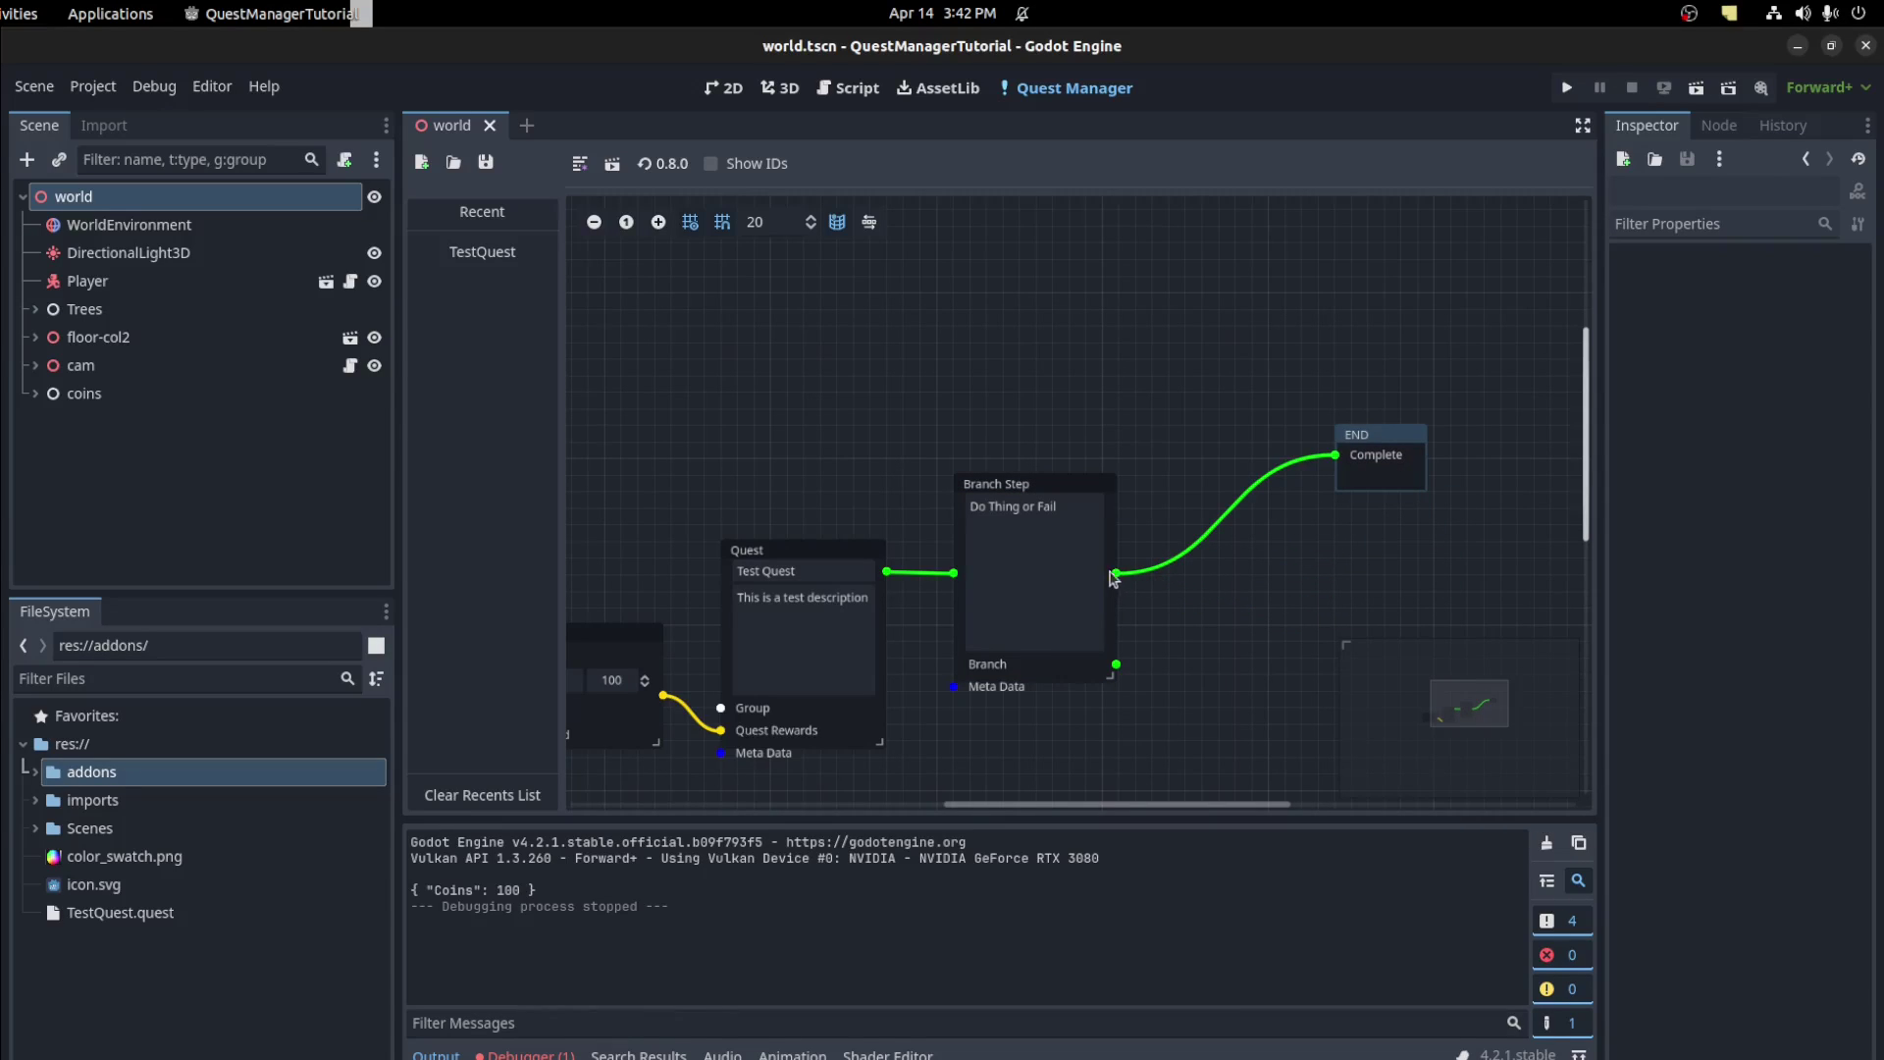
Add an Action Step with details "Do thing" on the Branch Step's Branch output and link it to the END node
{"action": "left_click_drag", "start_coordinate": [1117, 665], "coordinate": [1241, 716]}
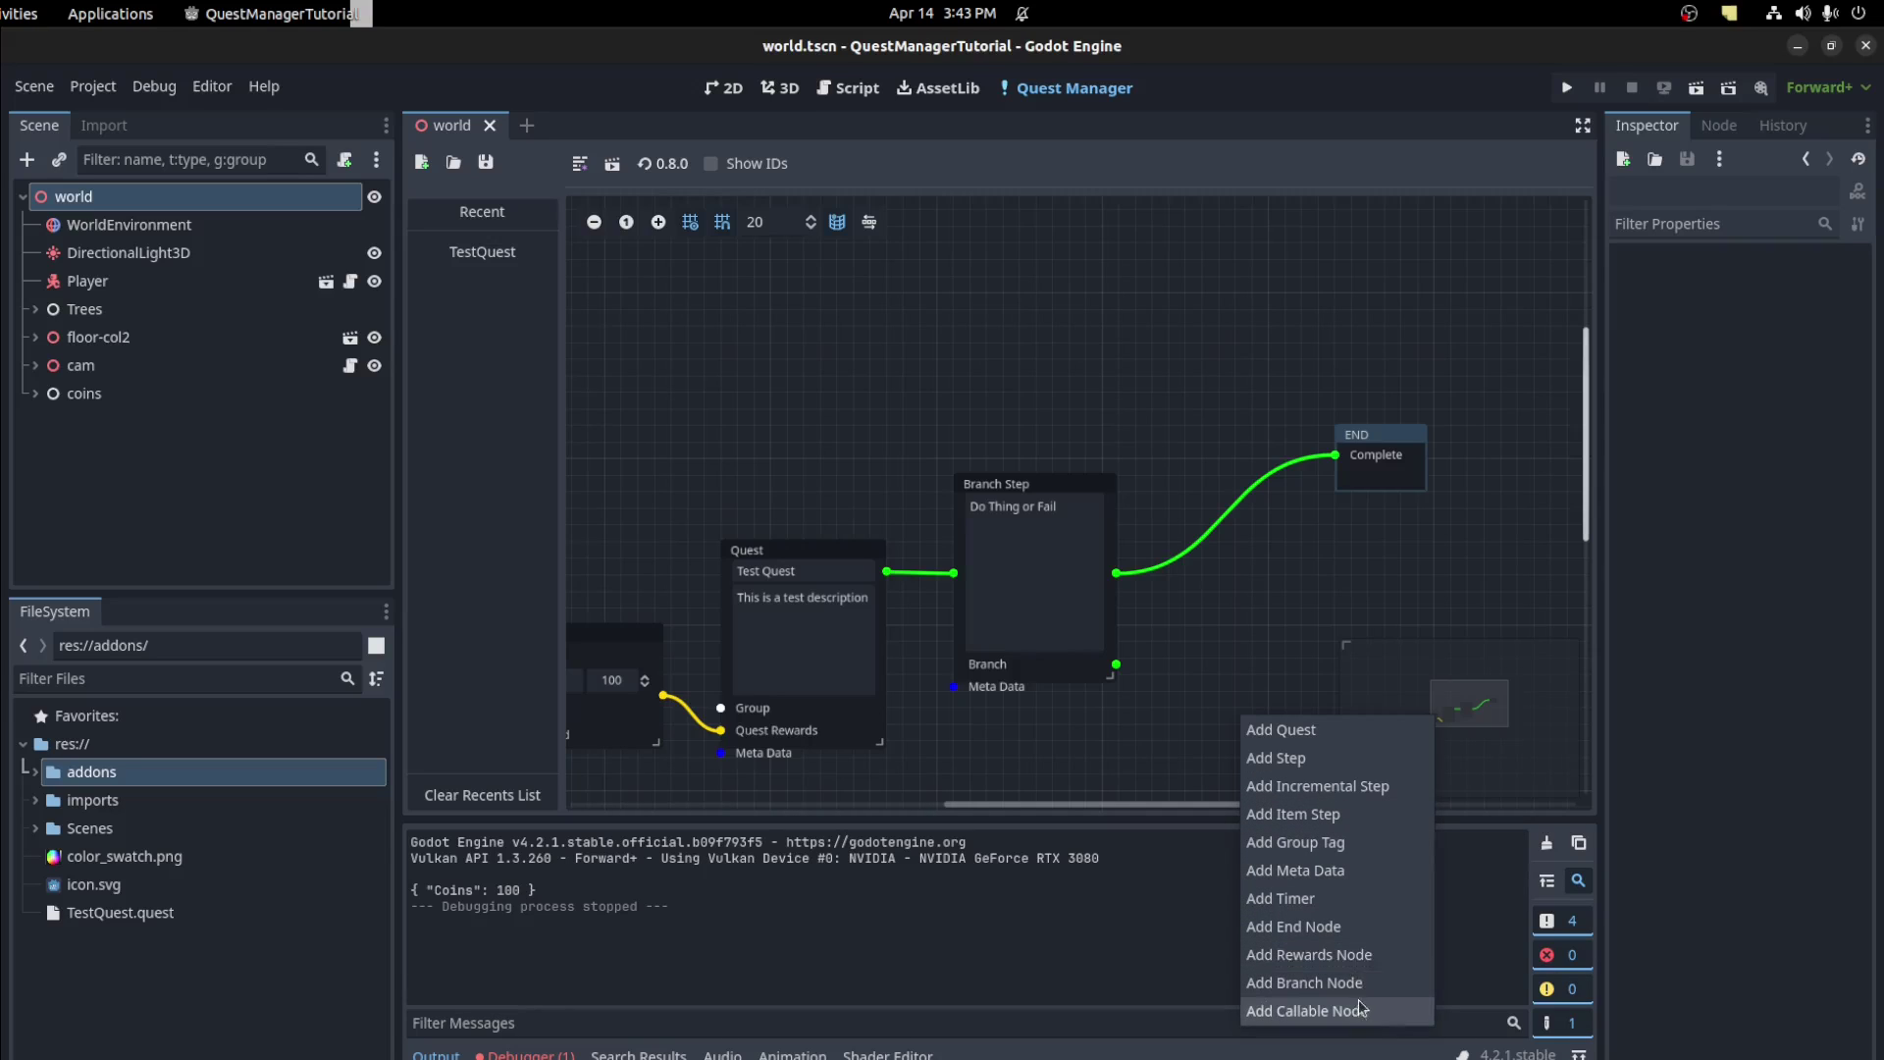
{"action": "left_click", "coordinate": [1300, 758]}
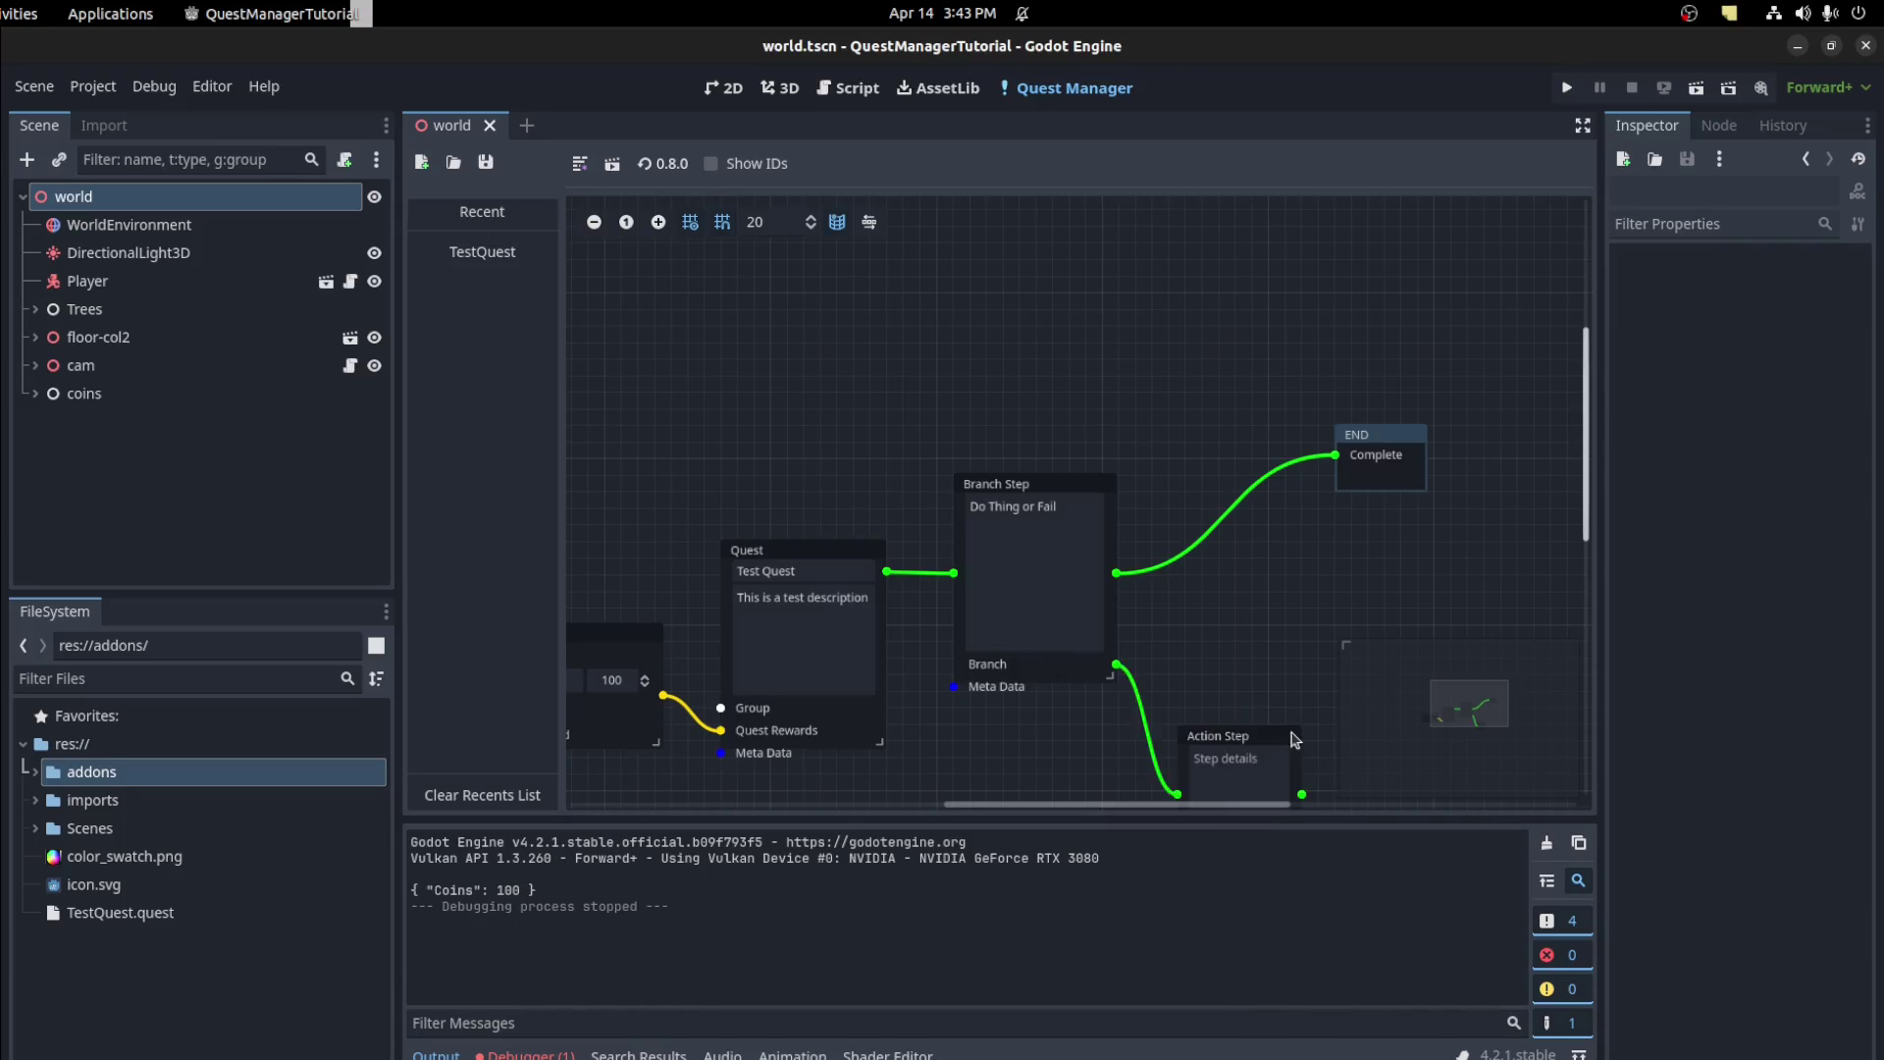
{"action": "left_click_drag", "start_coordinate": [1249, 738], "coordinate": [1261, 632]}
{"action": "scroll", "coordinate": [1295, 538], "scroll_direction": "down", "scroll_amount": 2}
{"action": "left_click_drag", "start_coordinate": [1182, 452], "coordinate": [1243, 488]}
{"action": "left_click_drag", "start_coordinate": [1129, 609], "coordinate": [1214, 483]}
{"action": "left_click", "coordinate": [1107, 635]}
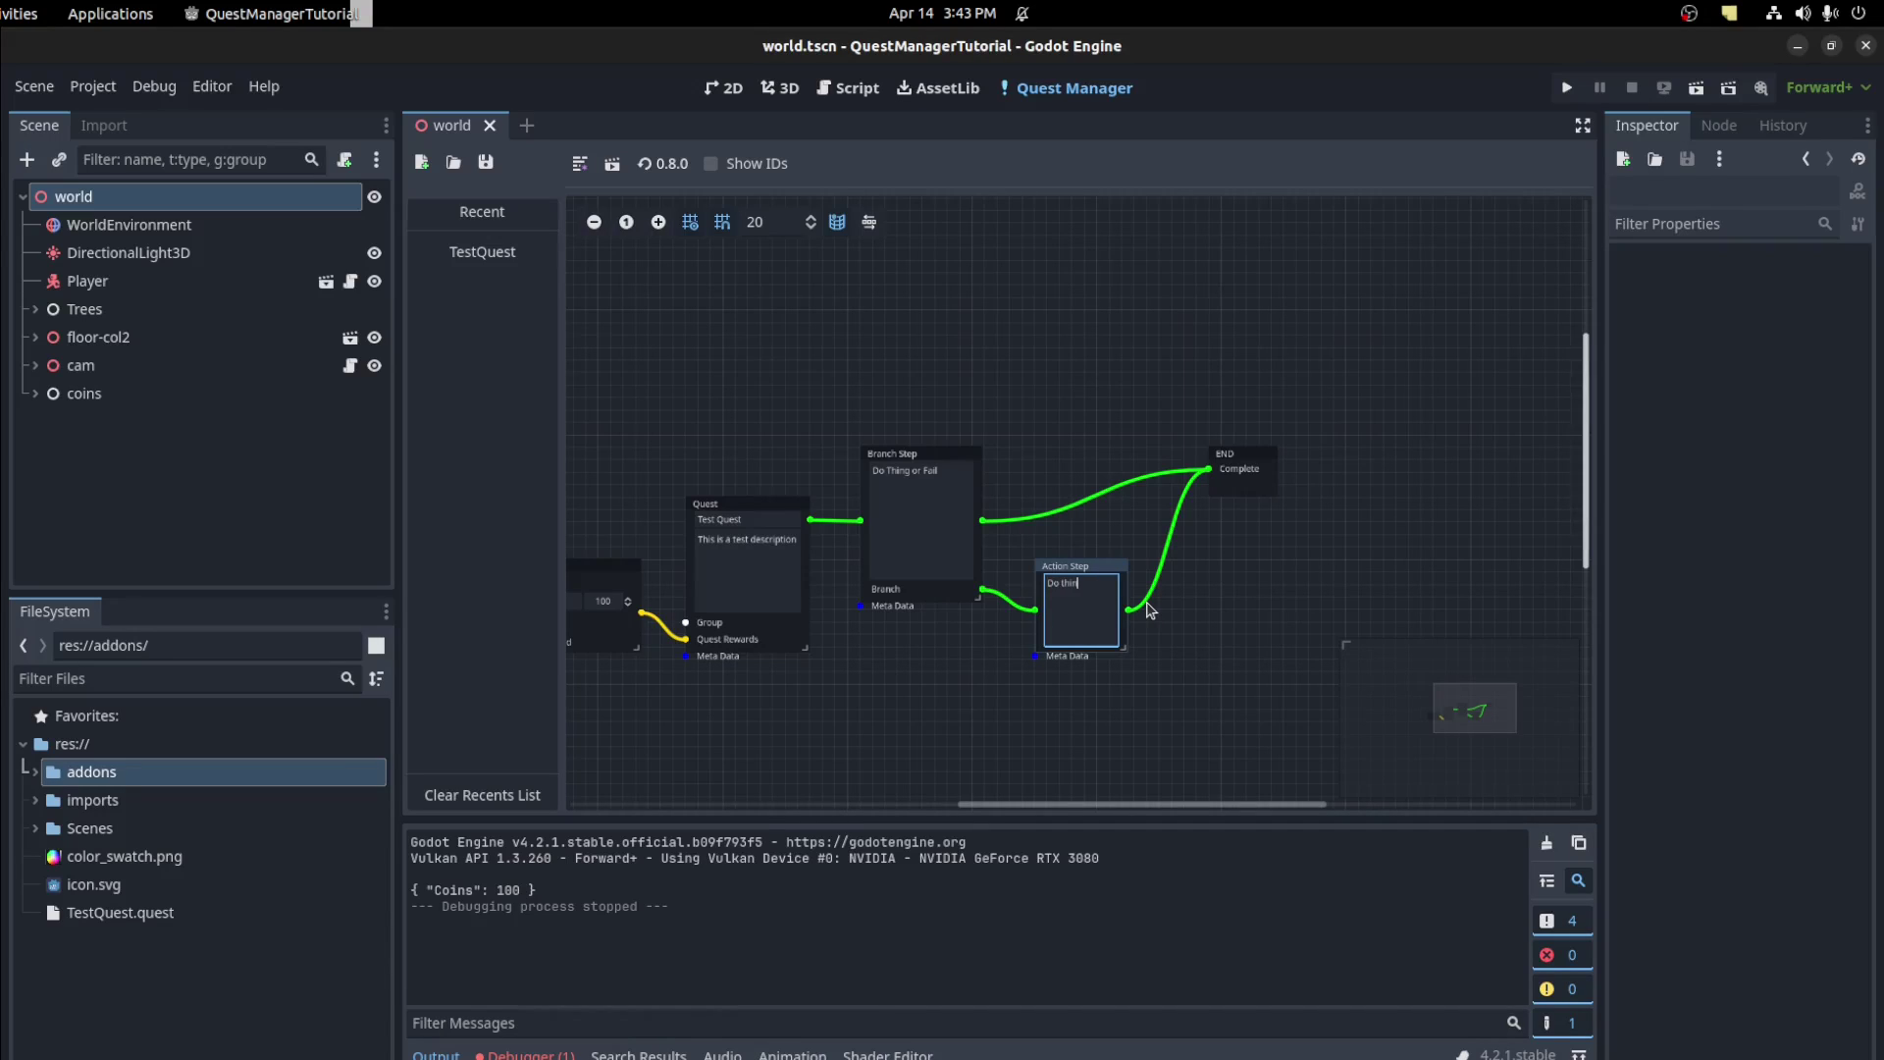
{"action": "left_click", "coordinate": [1195, 639]}
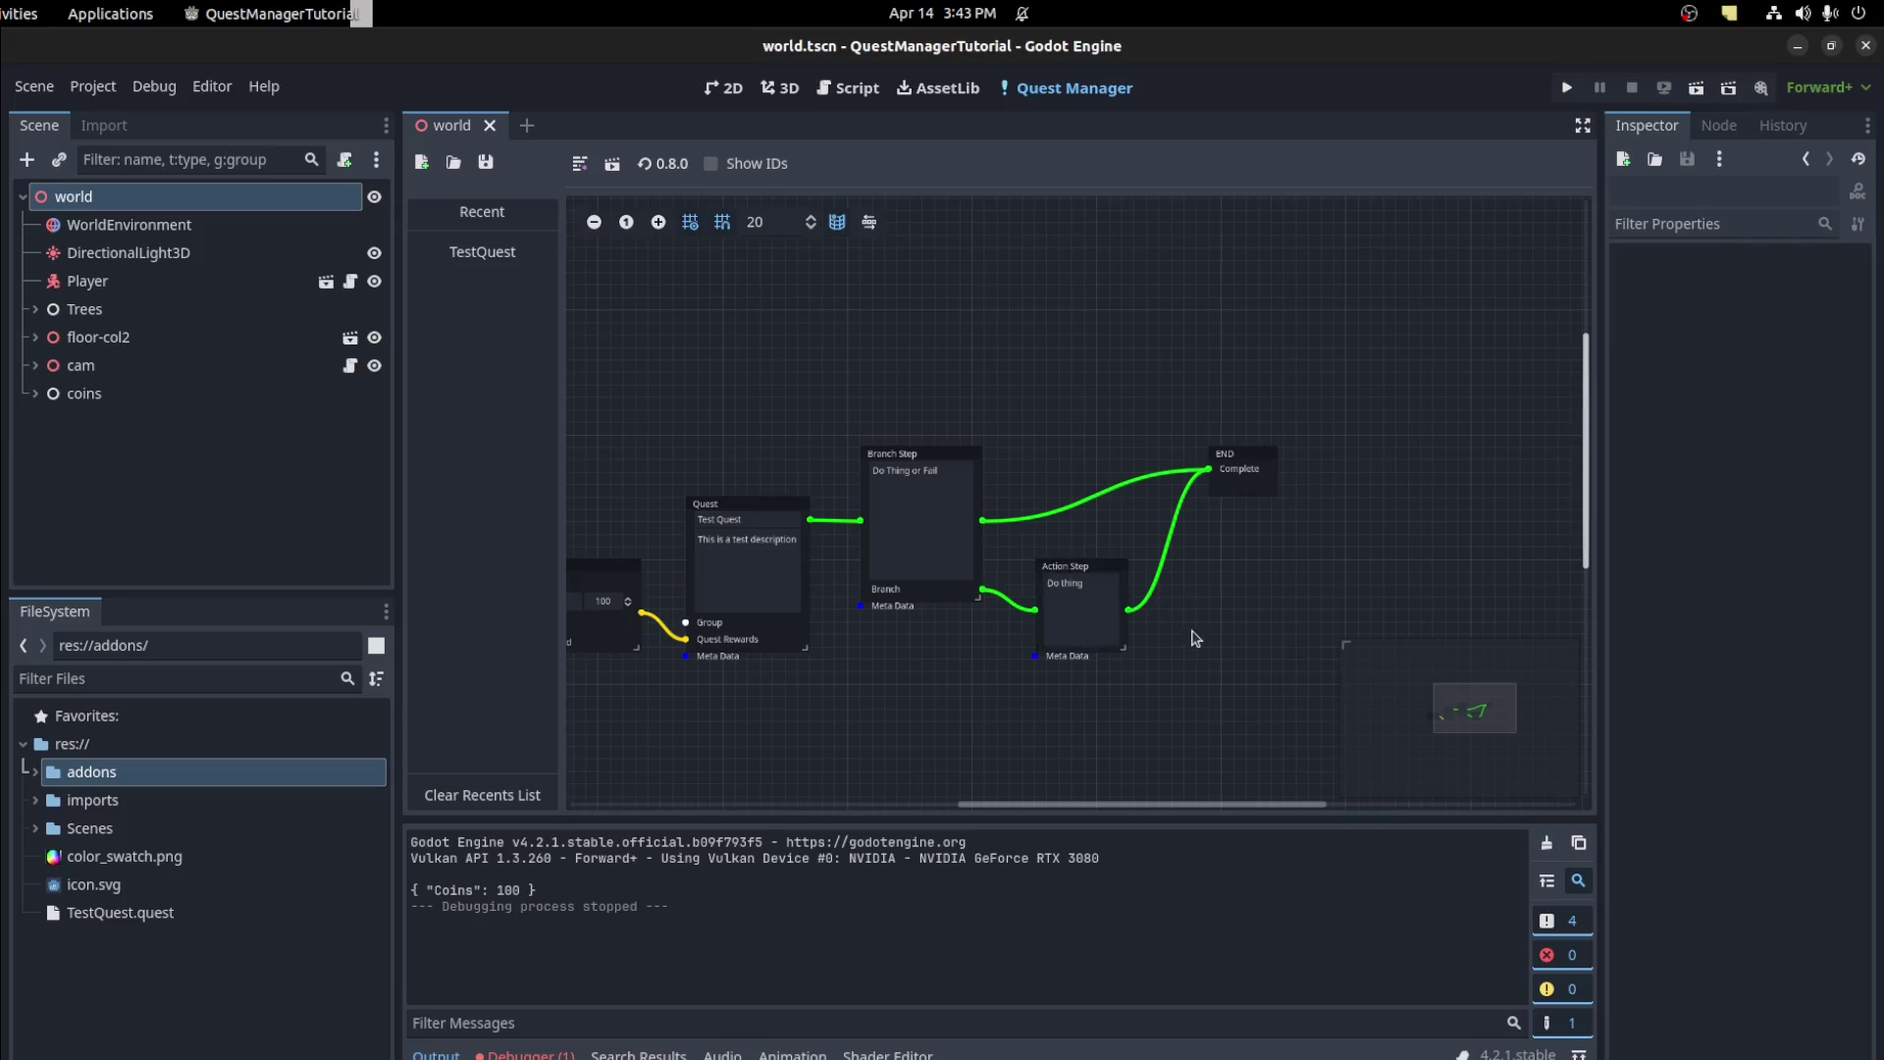
Save the quest, accept Test Quest in the quest tester, and select it among the player's quests
{"action": "key", "text": "ctrl+s"}
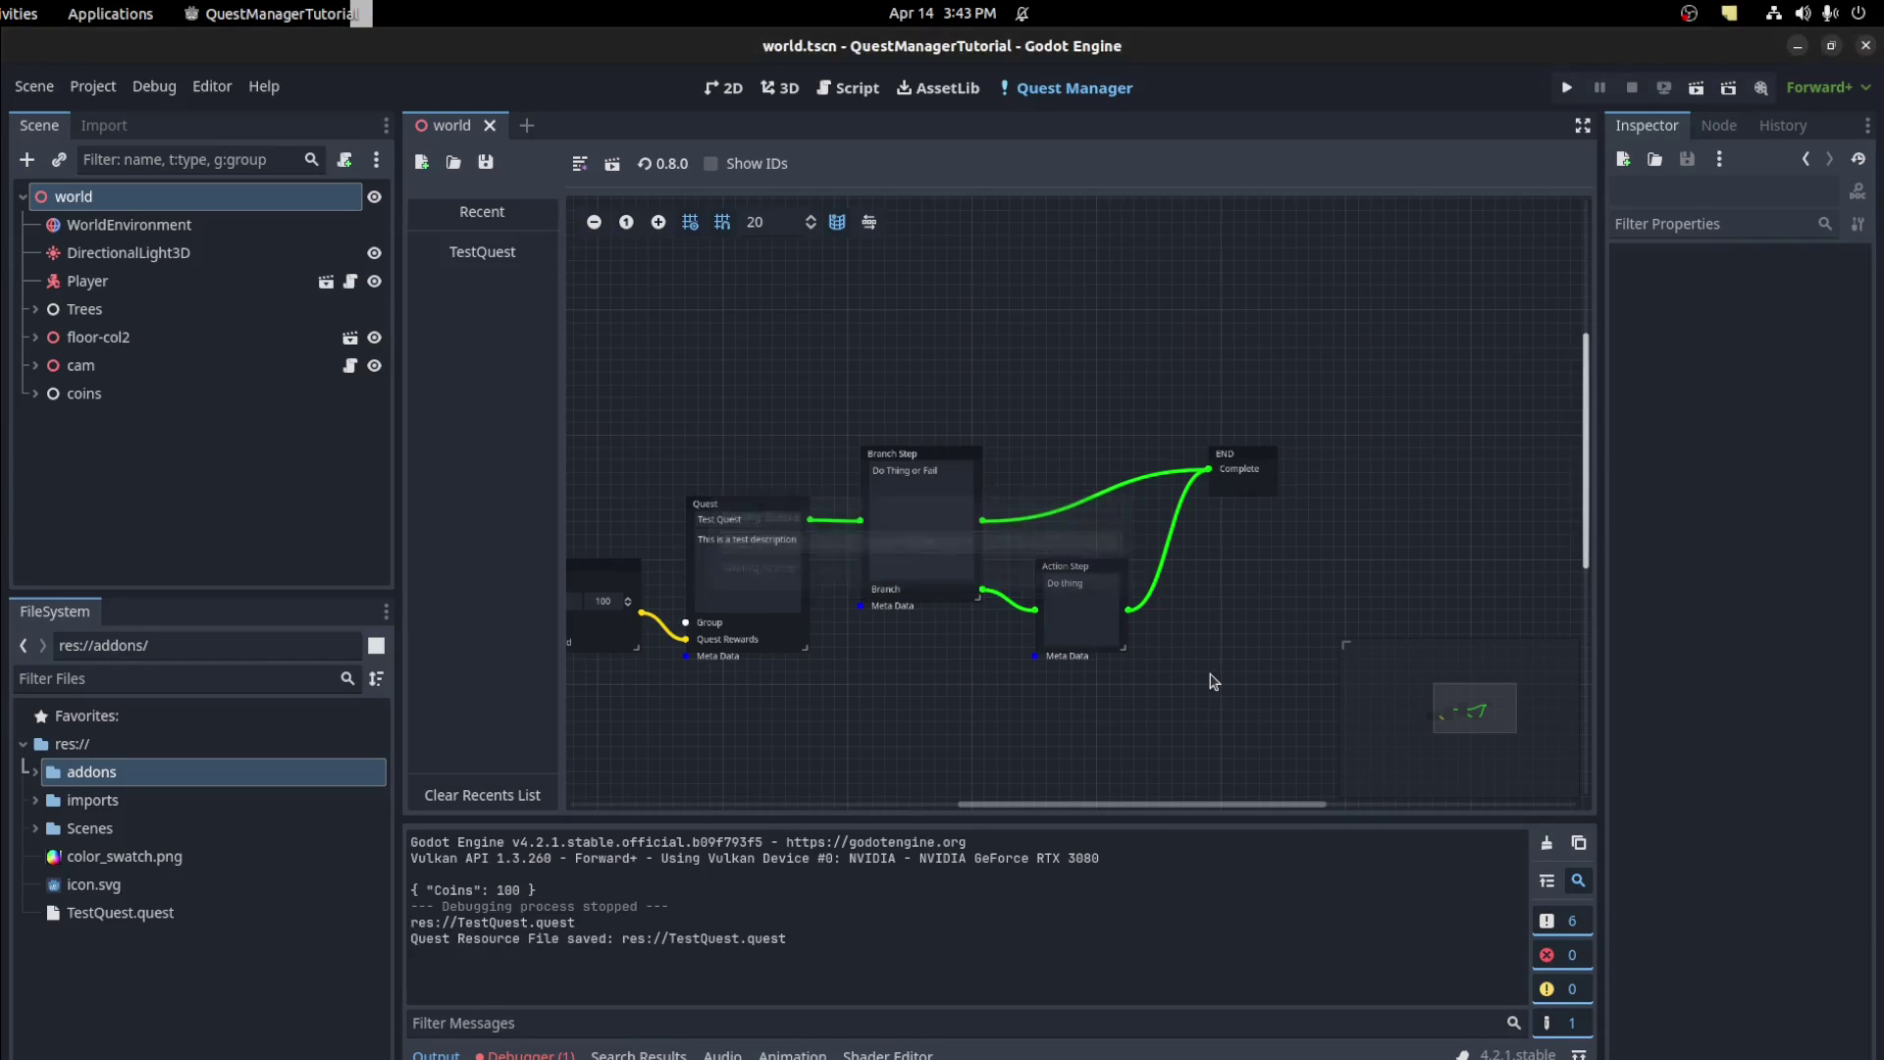
{"action": "left_click", "coordinate": [612, 163]}
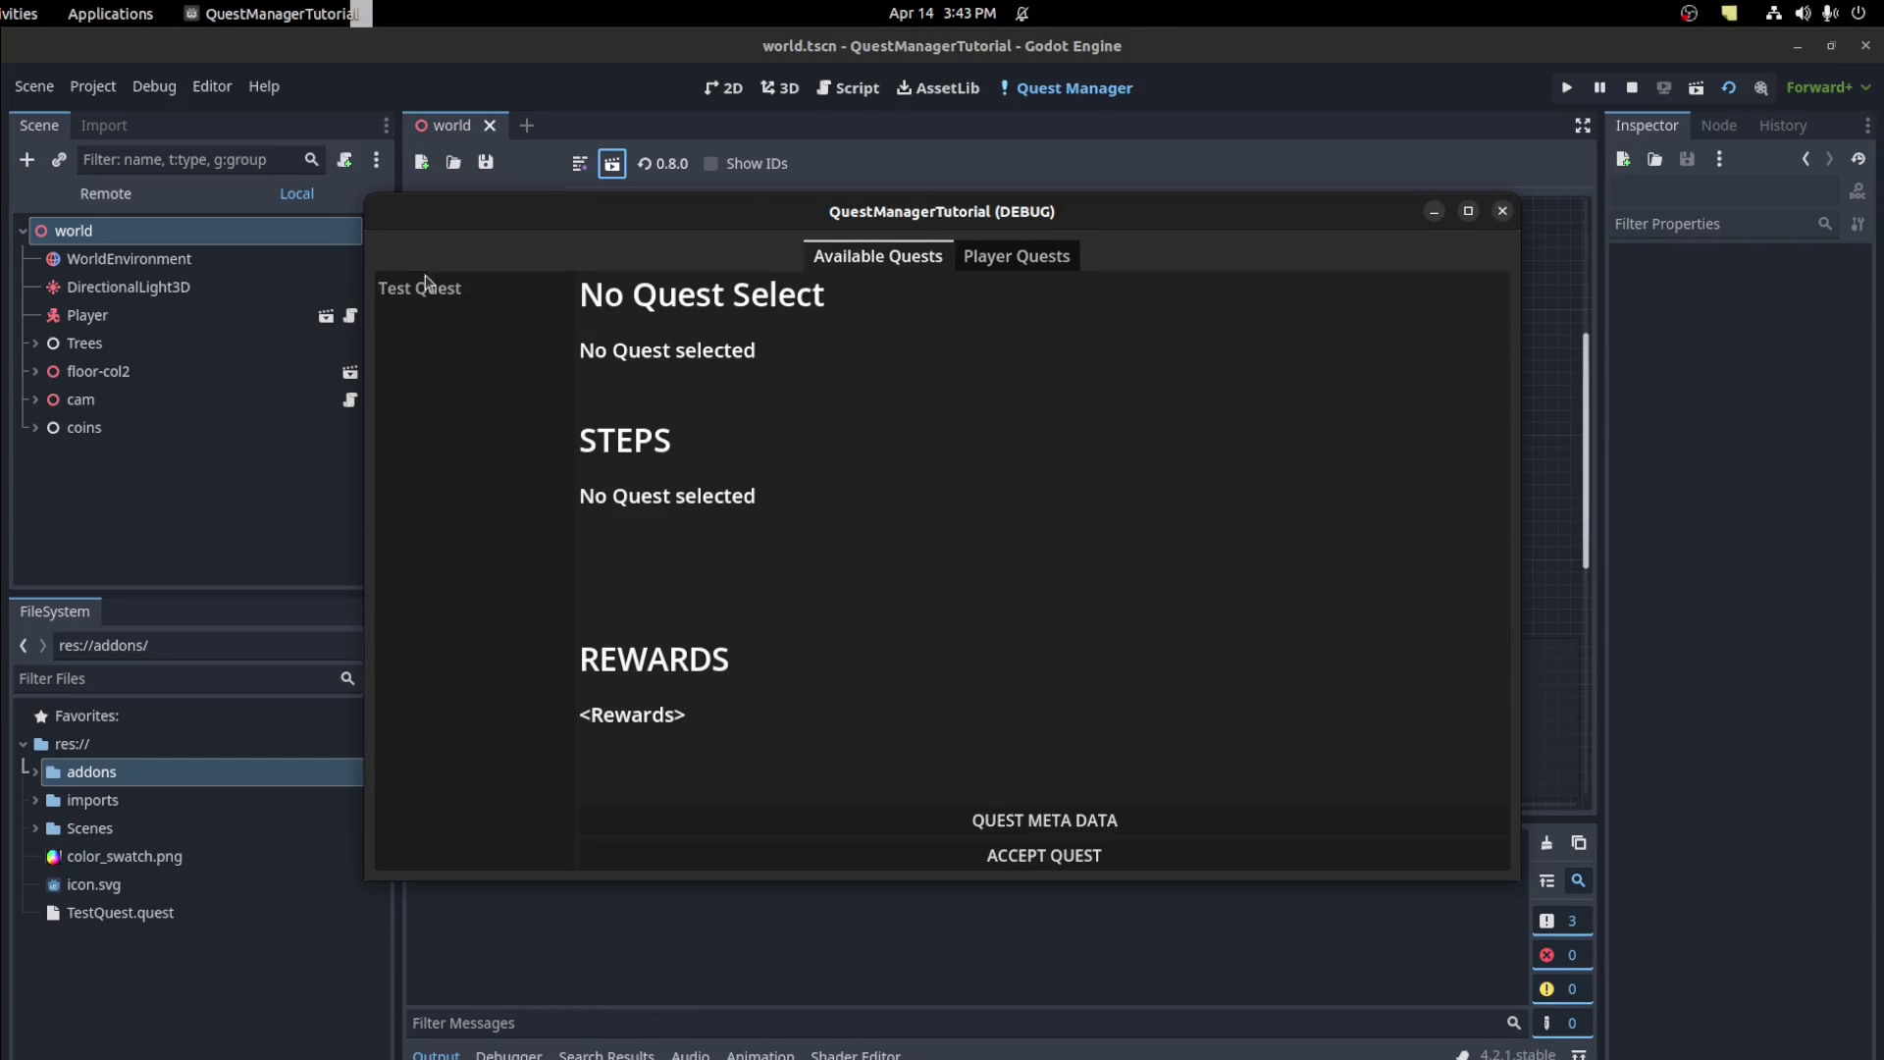
{"action": "left_click", "coordinate": [432, 291]}
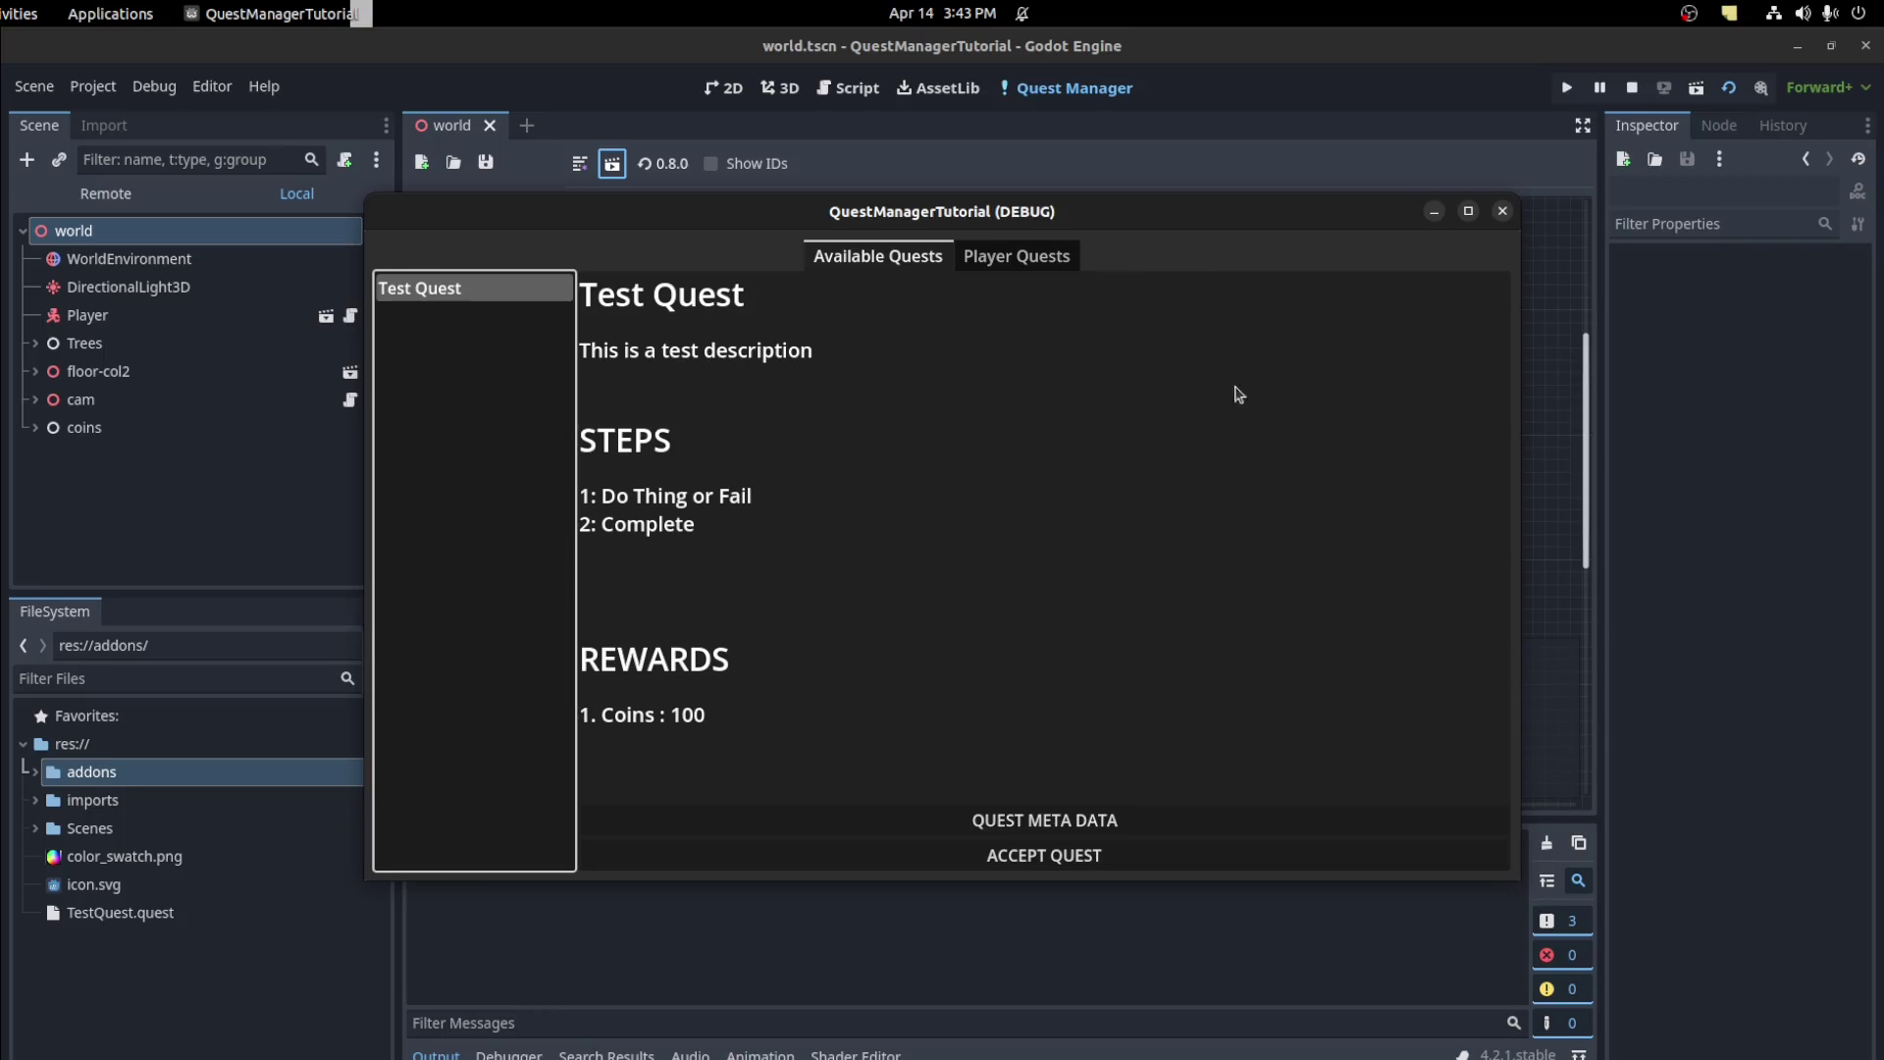
{"action": "left_click", "coordinate": [1005, 855]}
{"action": "left_click", "coordinate": [1014, 258]}
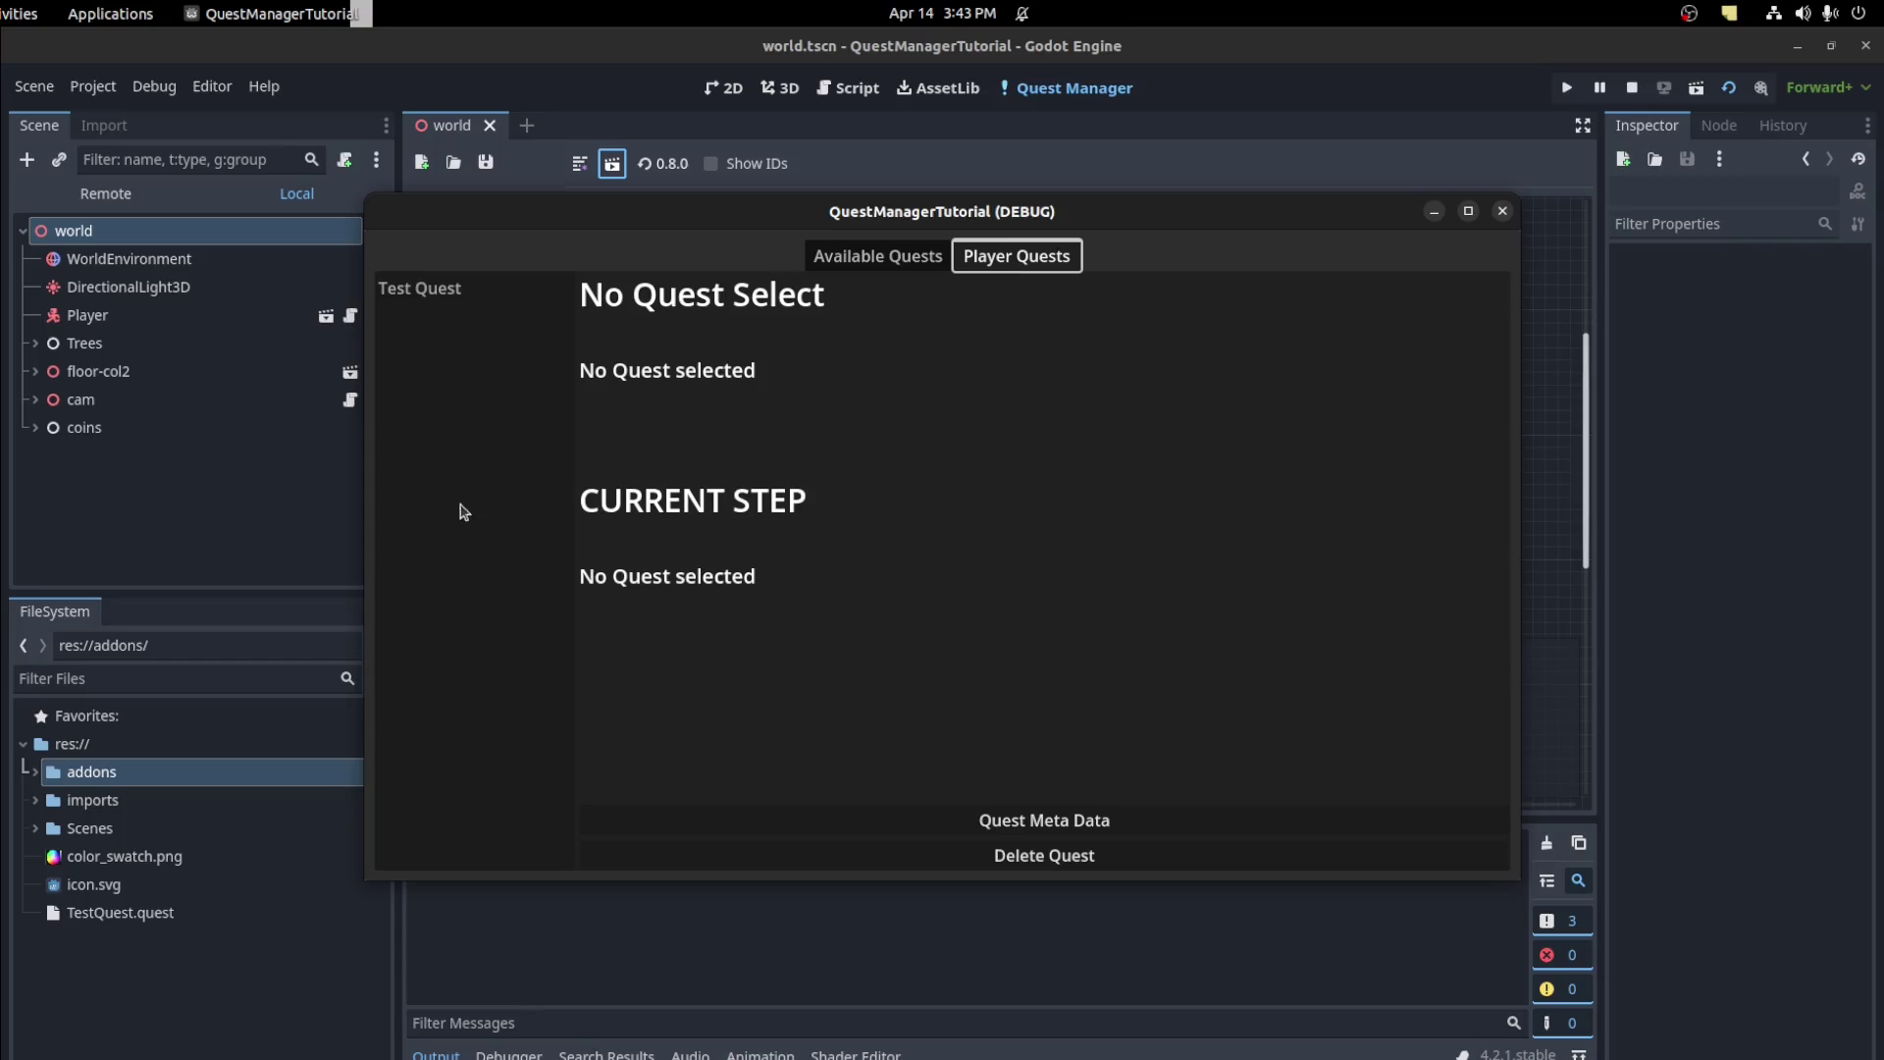
{"action": "left_click", "coordinate": [423, 295]}
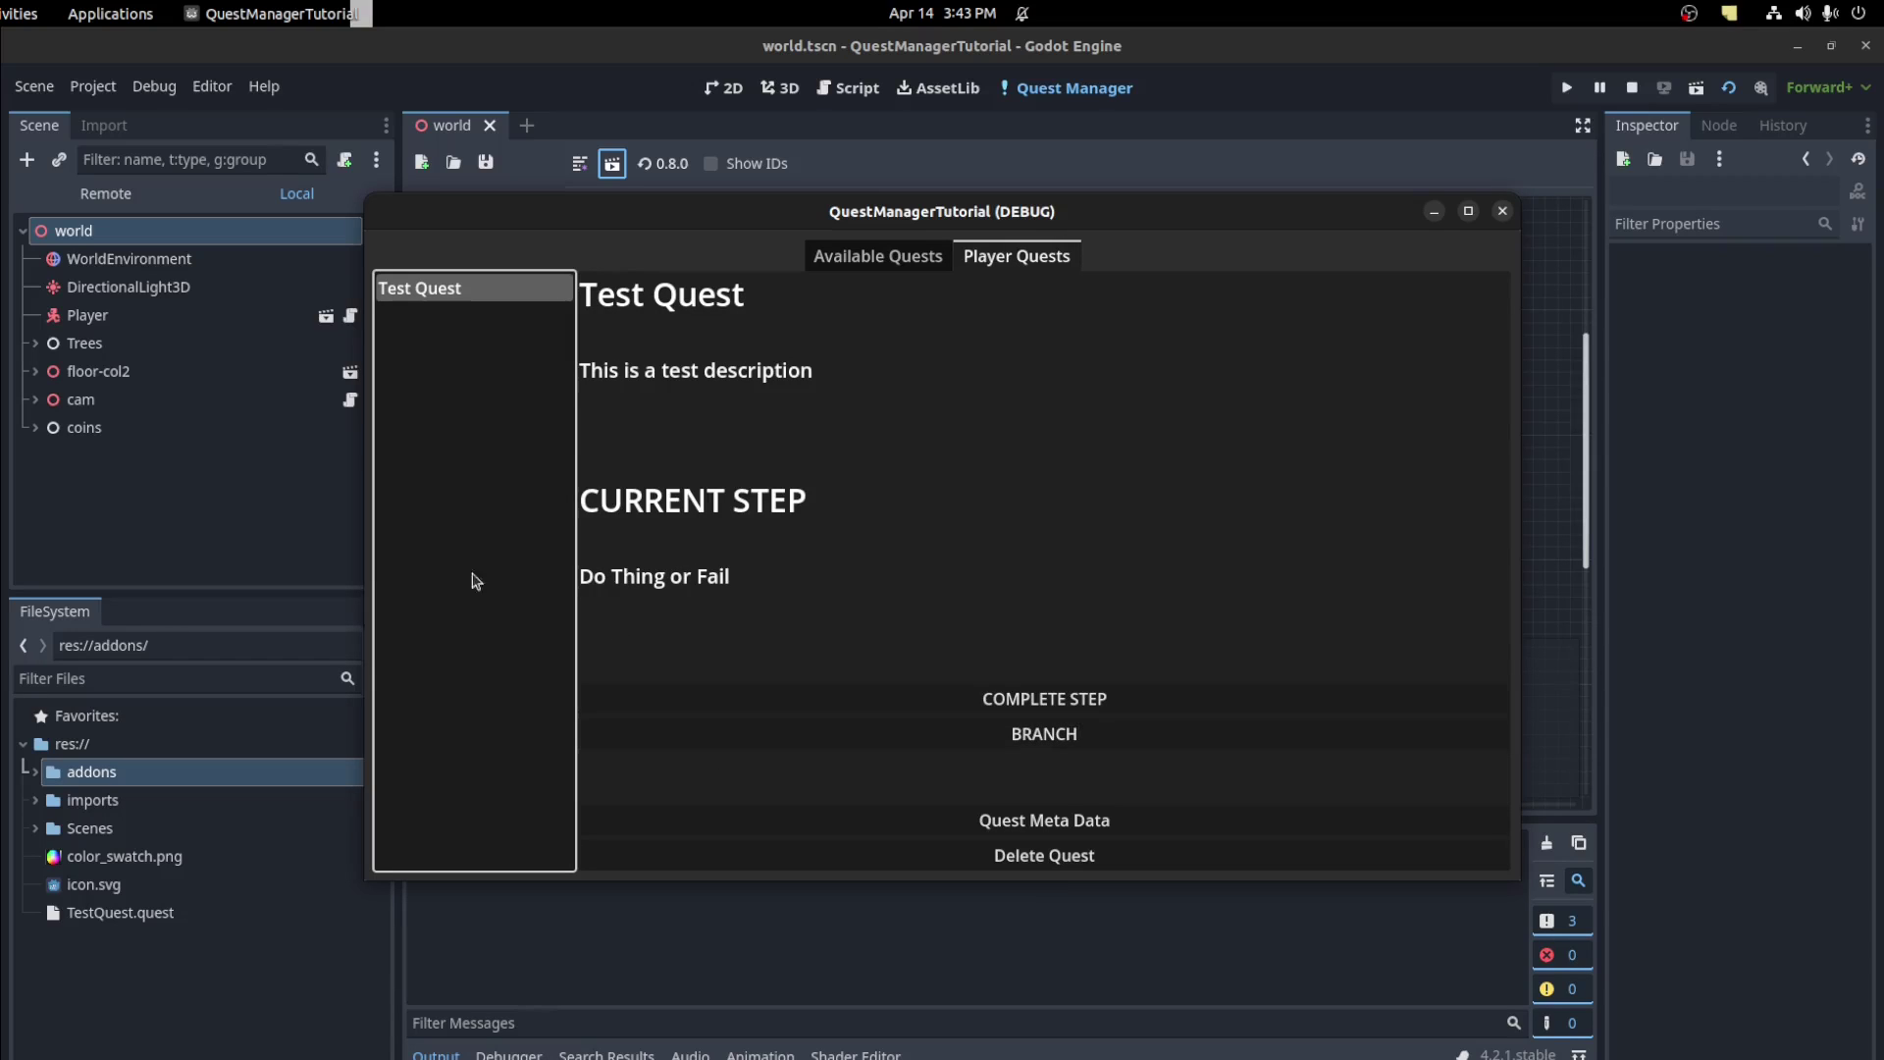
Take the branch of the "Do Thing or Fail" step and complete the "Do thing" step
{"action": "left_click", "coordinate": [1187, 711]}
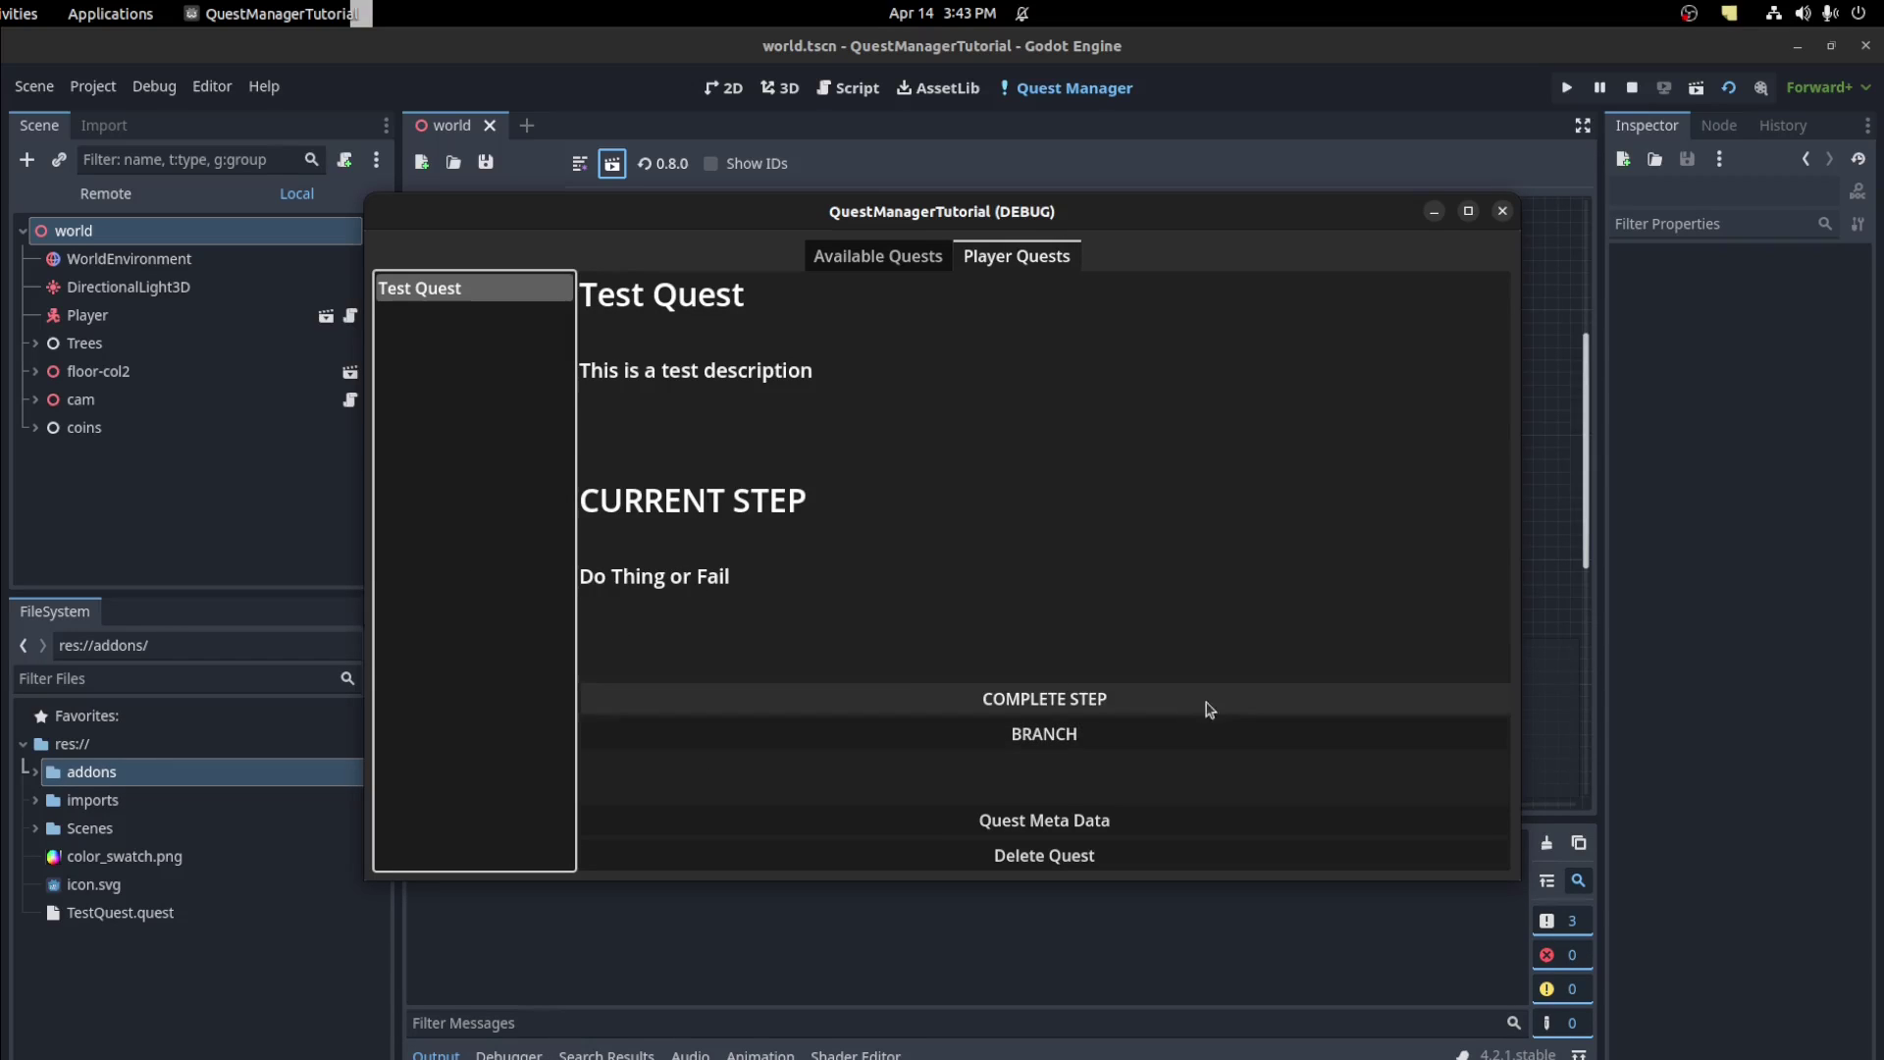
{"action": "left_click", "coordinate": [945, 743]}
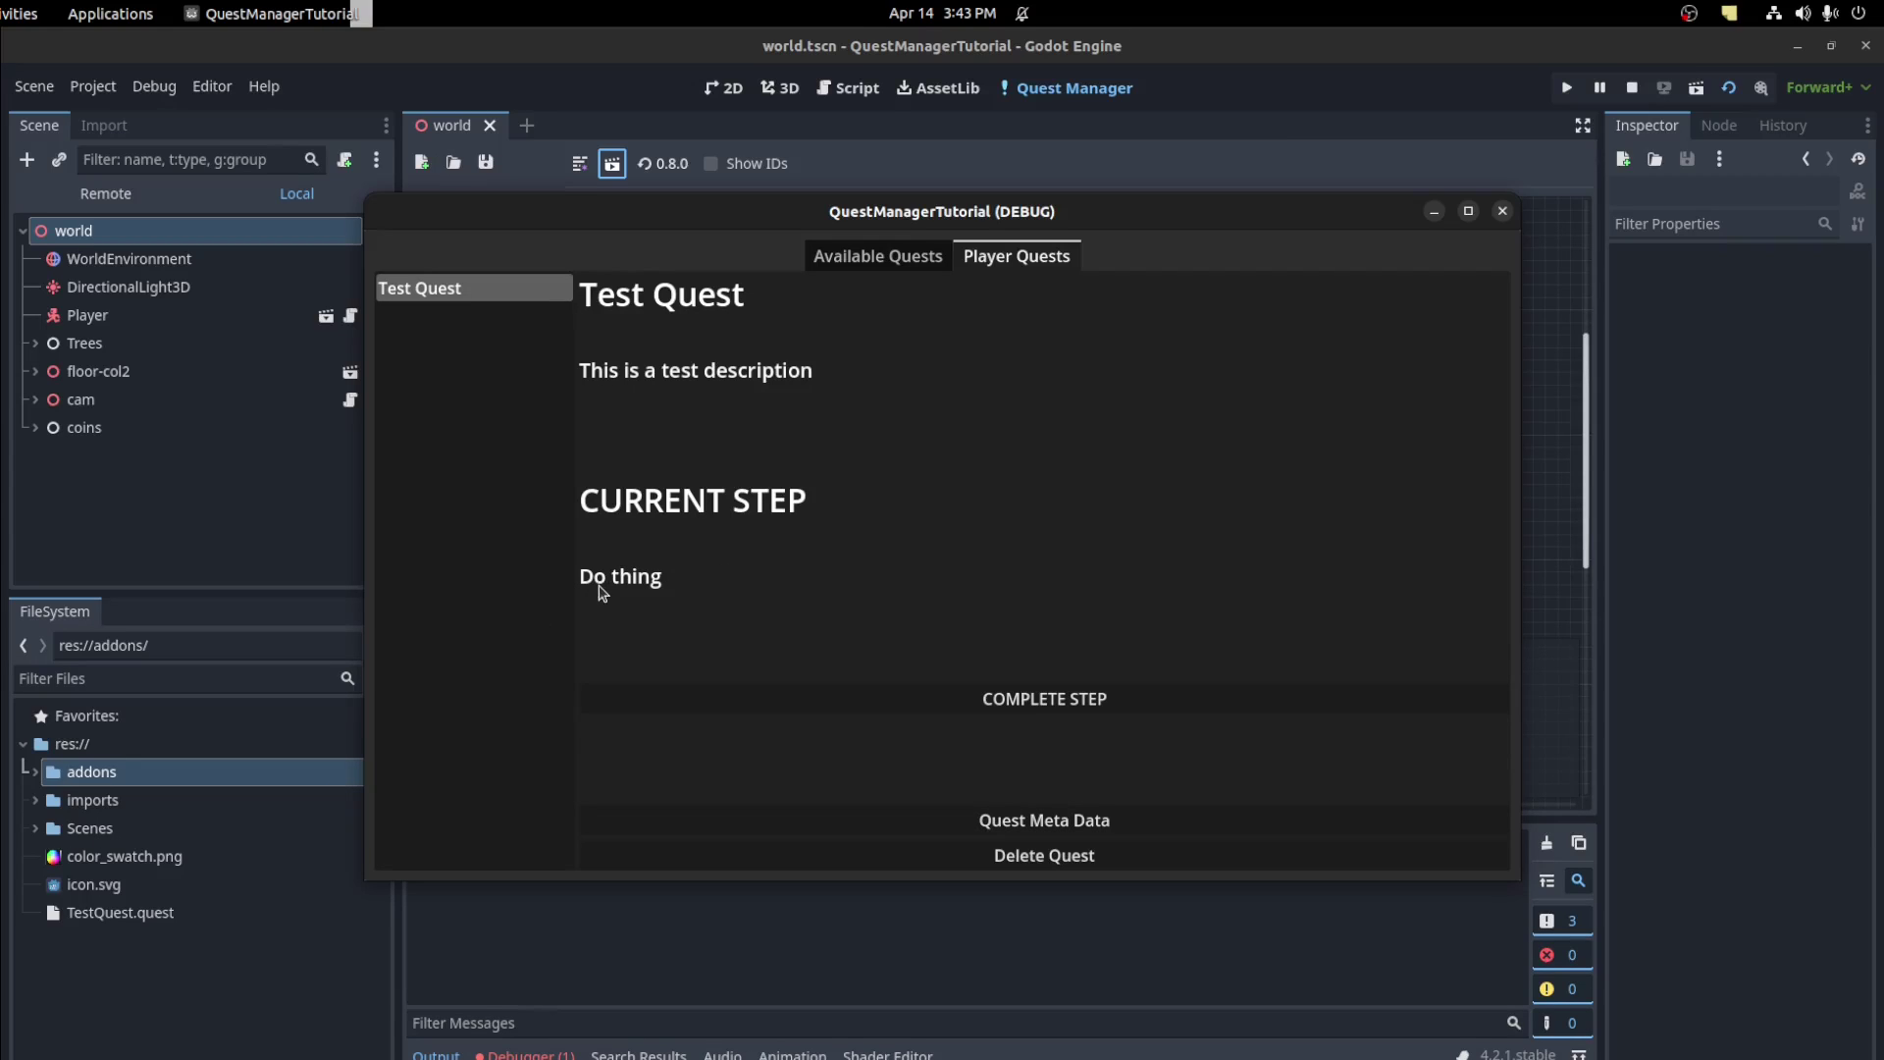
{"action": "left_click", "coordinate": [1120, 699]}
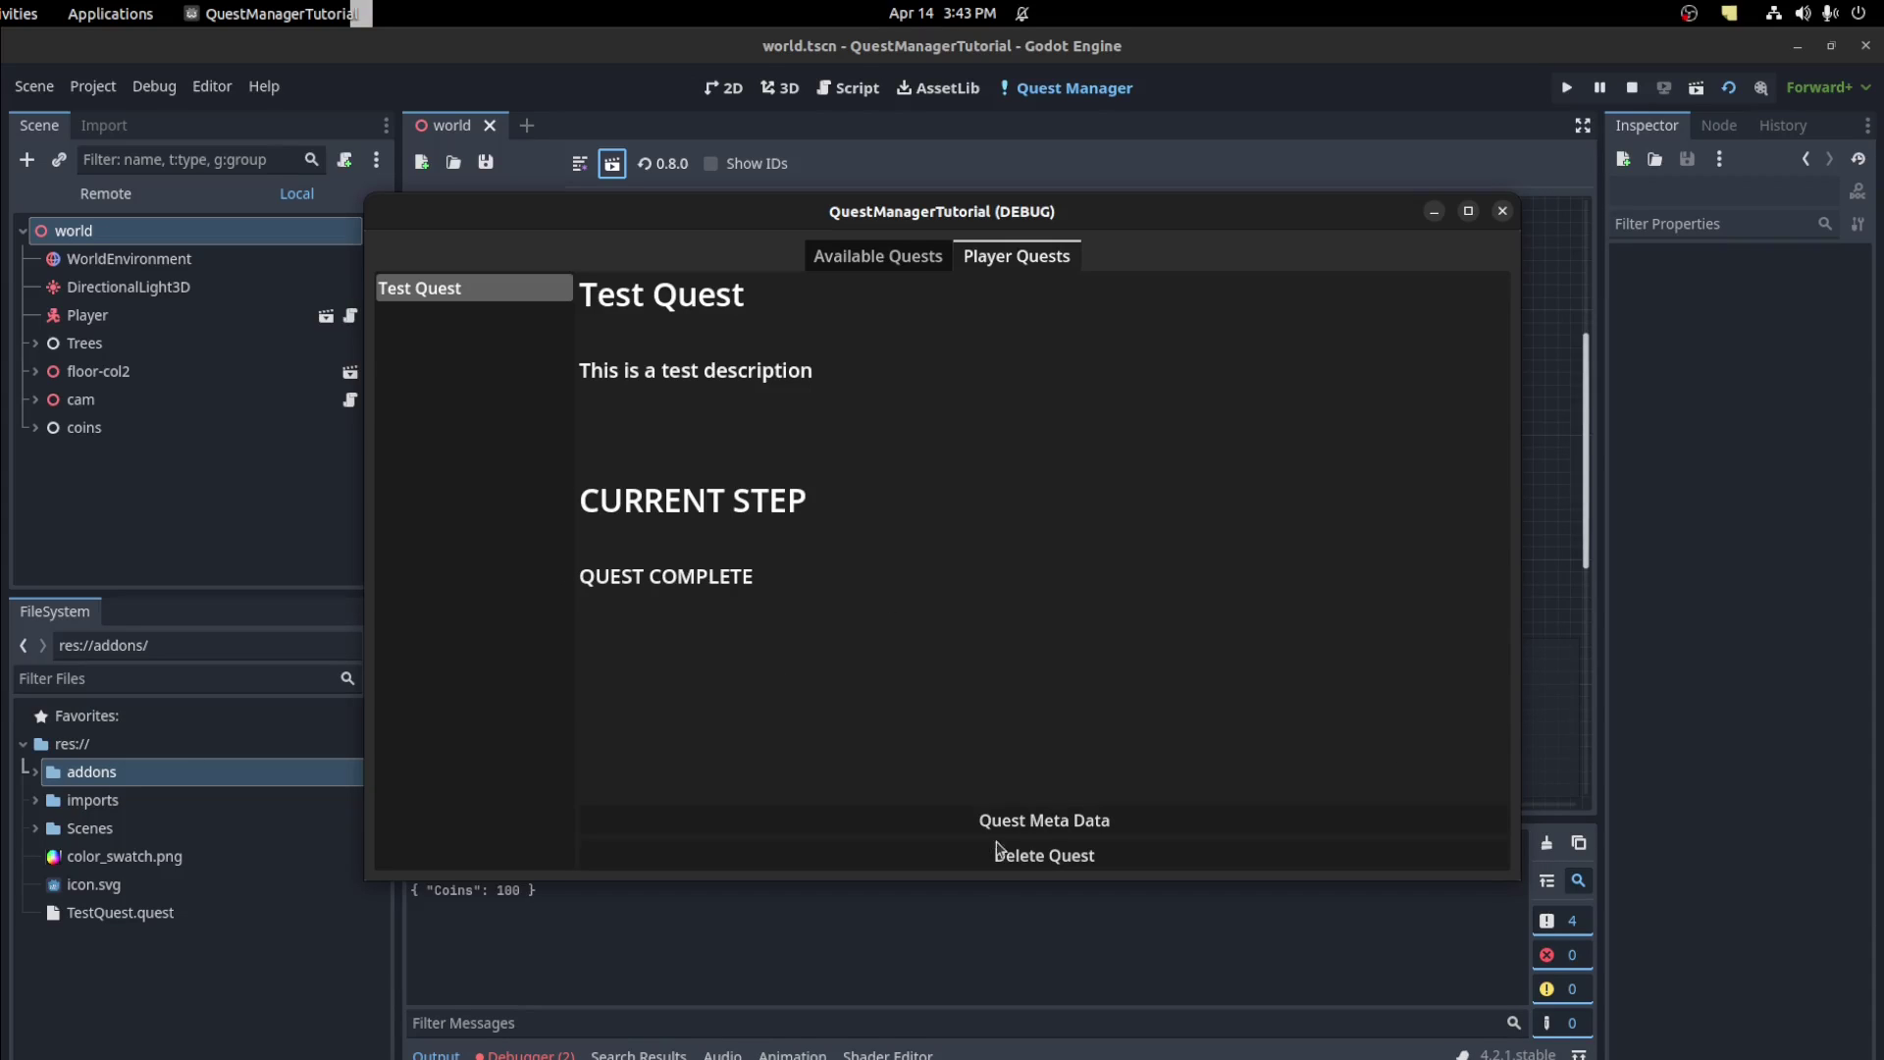
Delete the finished quest from the player, accept Test Quest again, and select it among the player's quests
{"action": "left_click", "coordinate": [1082, 858]}
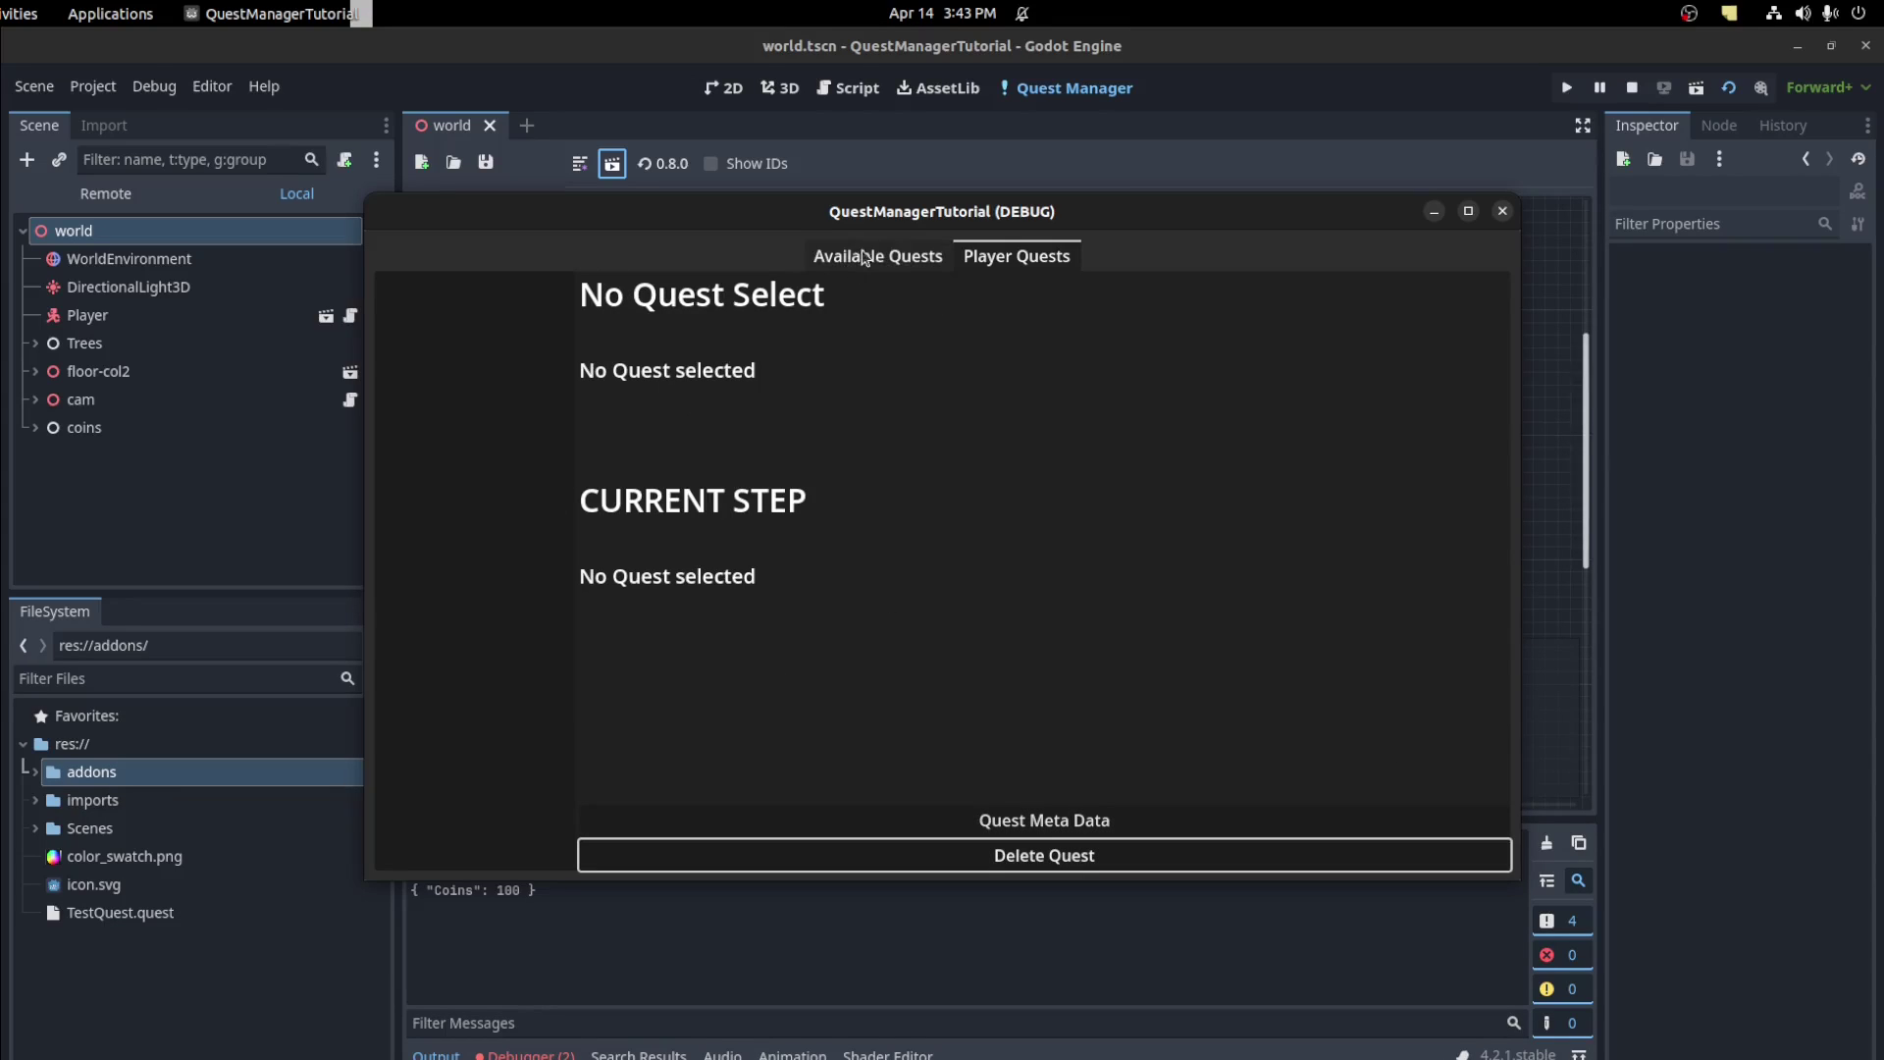
{"action": "left_click", "coordinate": [847, 263]}
{"action": "left_click", "coordinate": [1061, 861]}
{"action": "left_click", "coordinate": [1016, 257]}
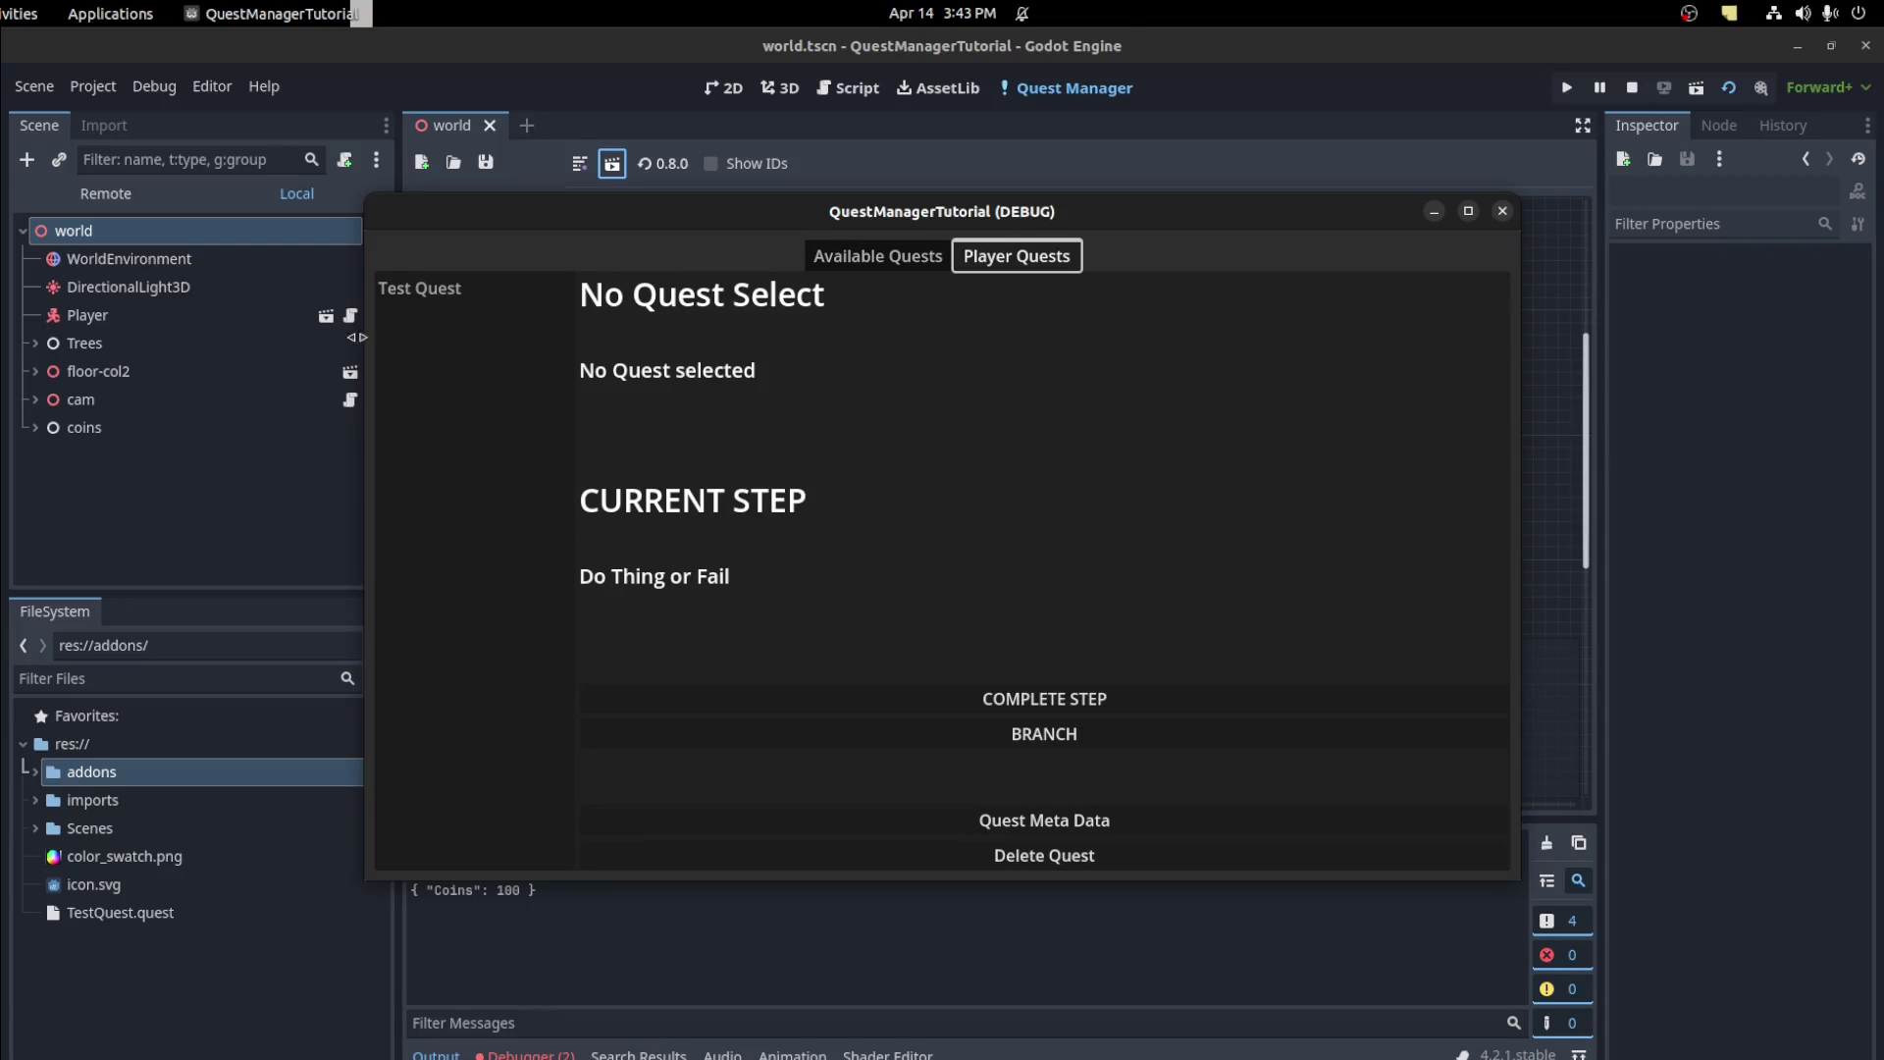
{"action": "left_click", "coordinate": [420, 287]}
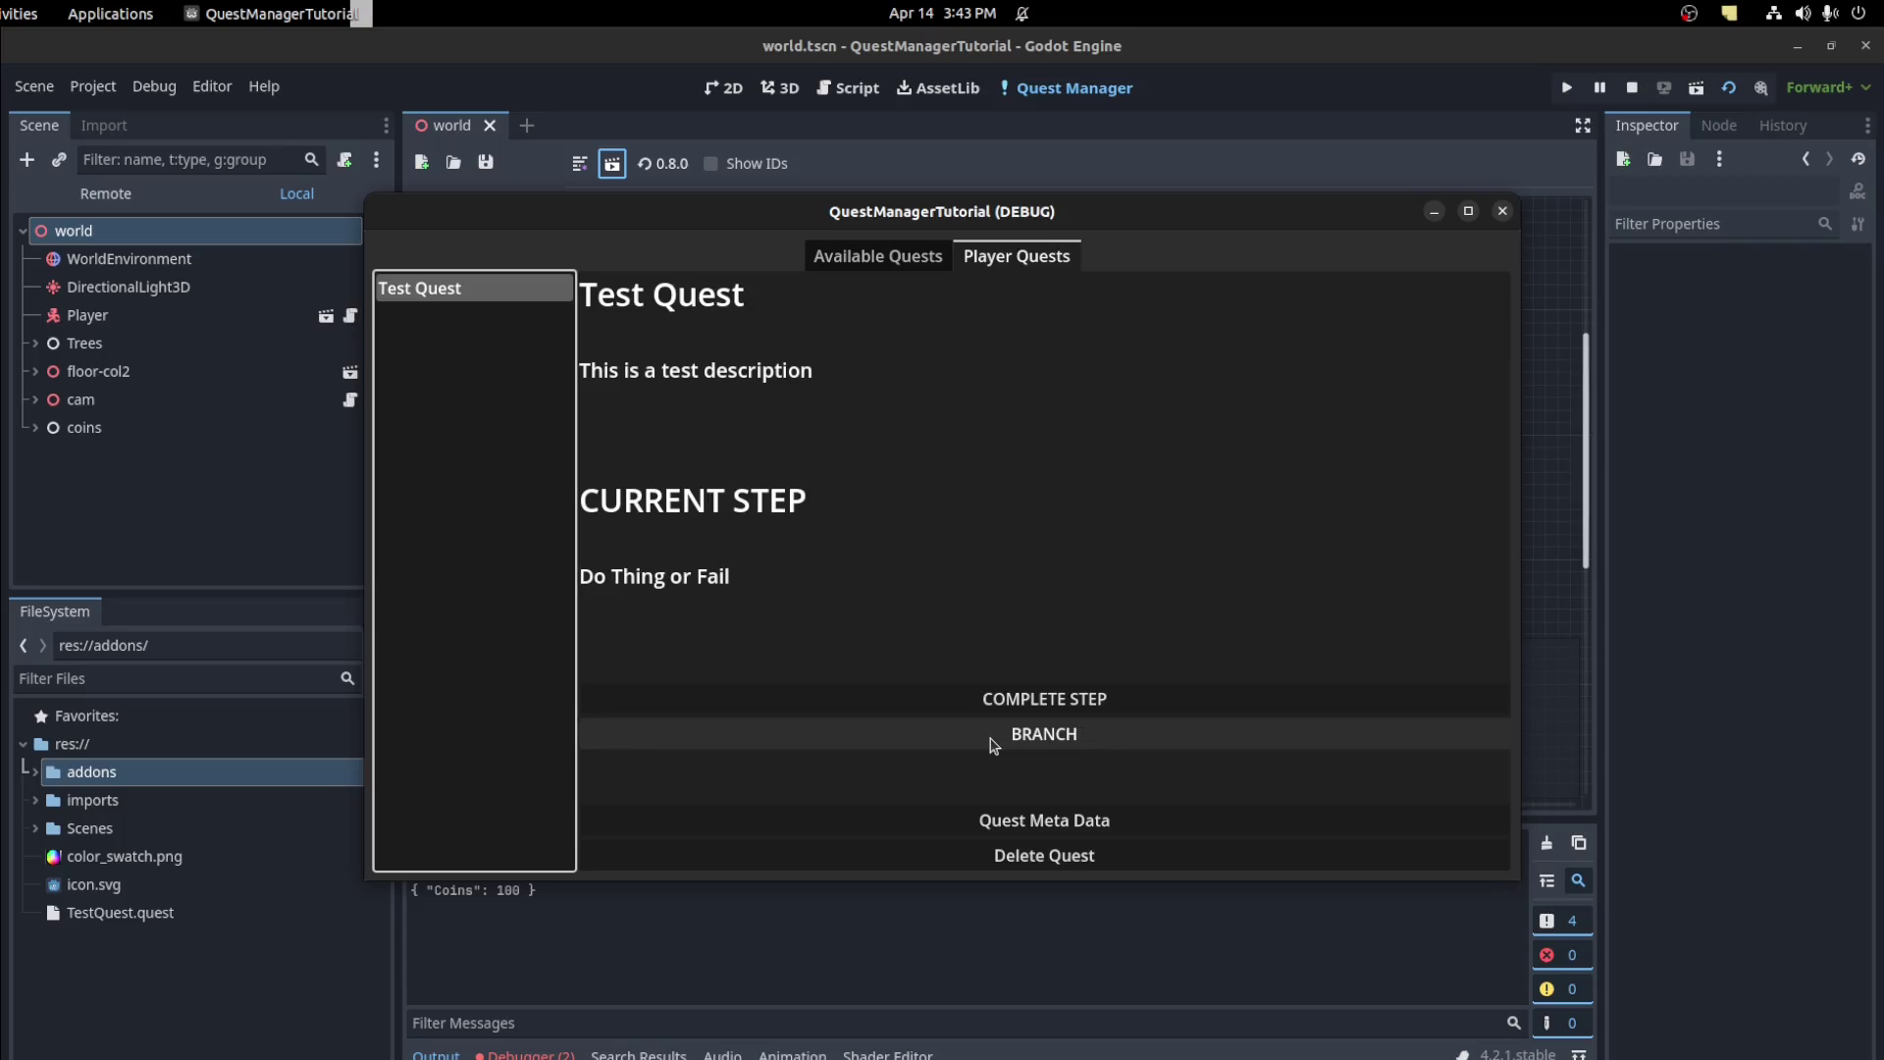
Complete the "Do Thing or Fail" step without branching, delete the quest from the player, and close the tester
{"action": "left_click", "coordinate": [1023, 708]}
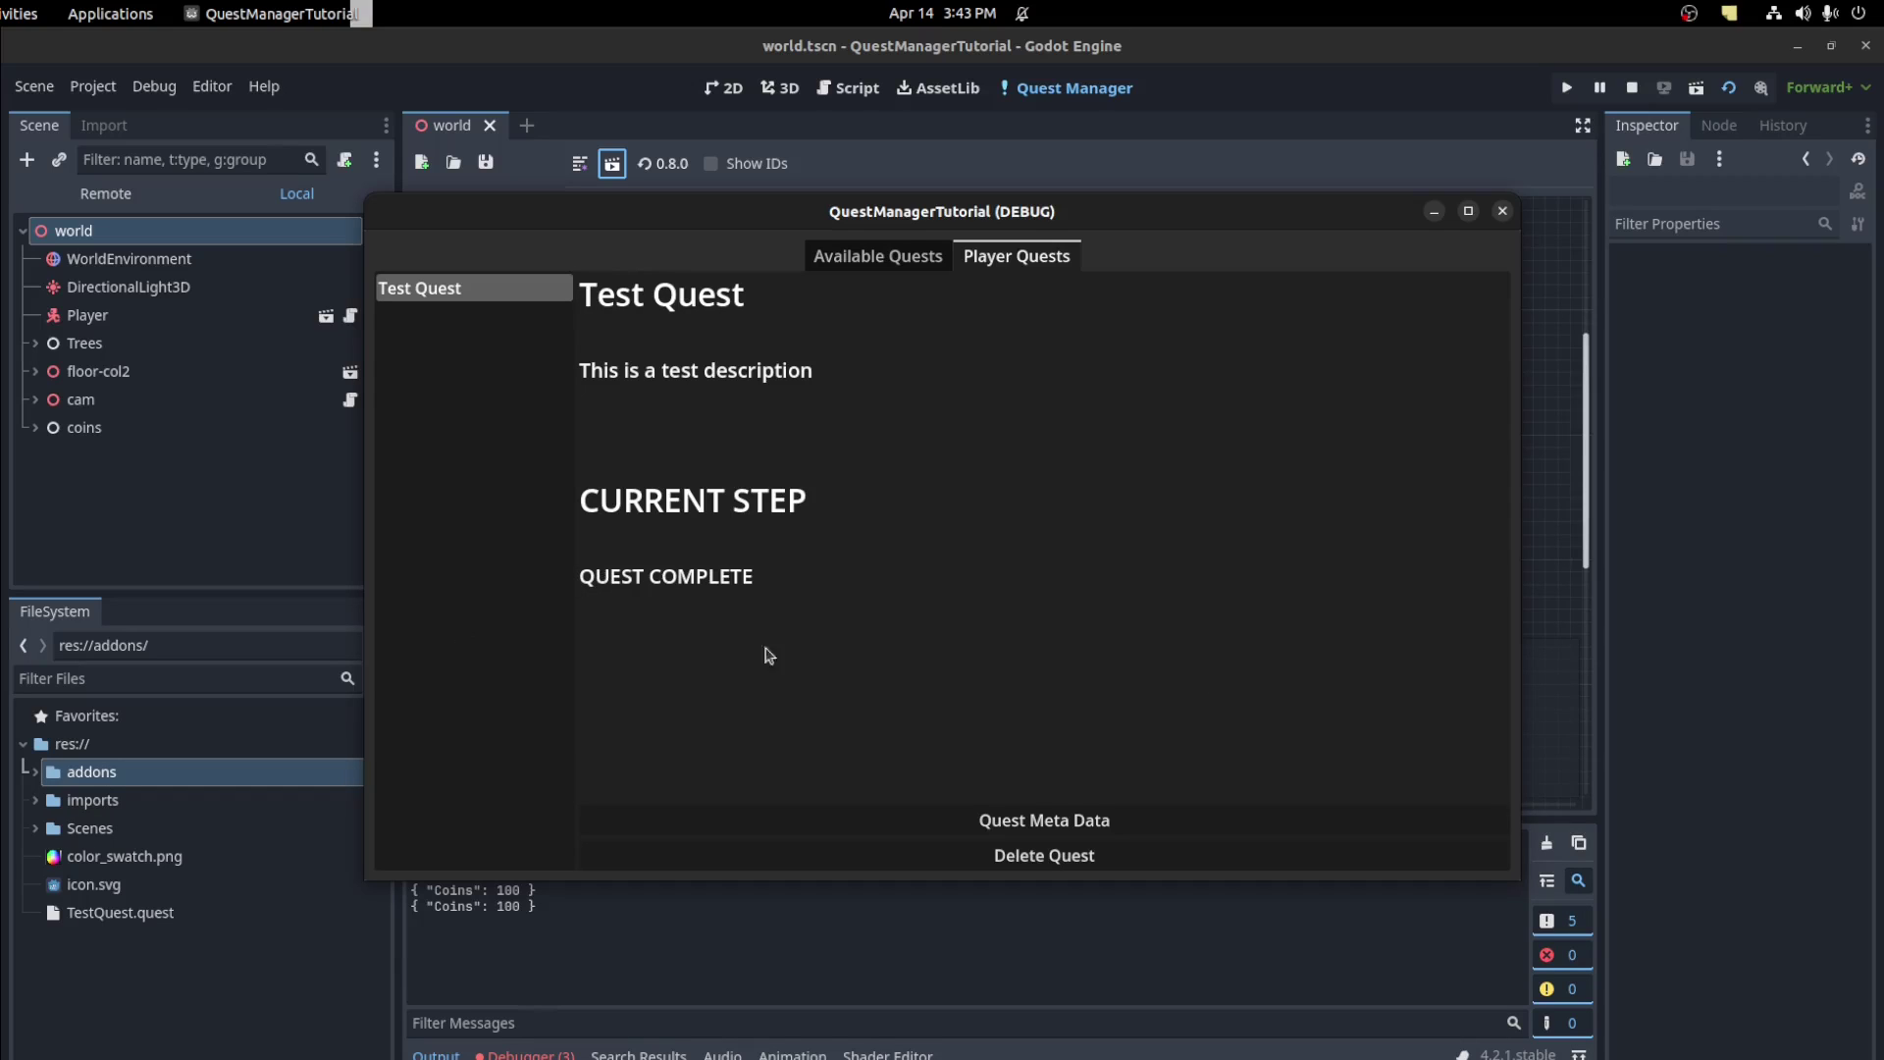
{"action": "left_click", "coordinate": [1007, 868]}
{"action": "left_click", "coordinate": [1502, 211]}
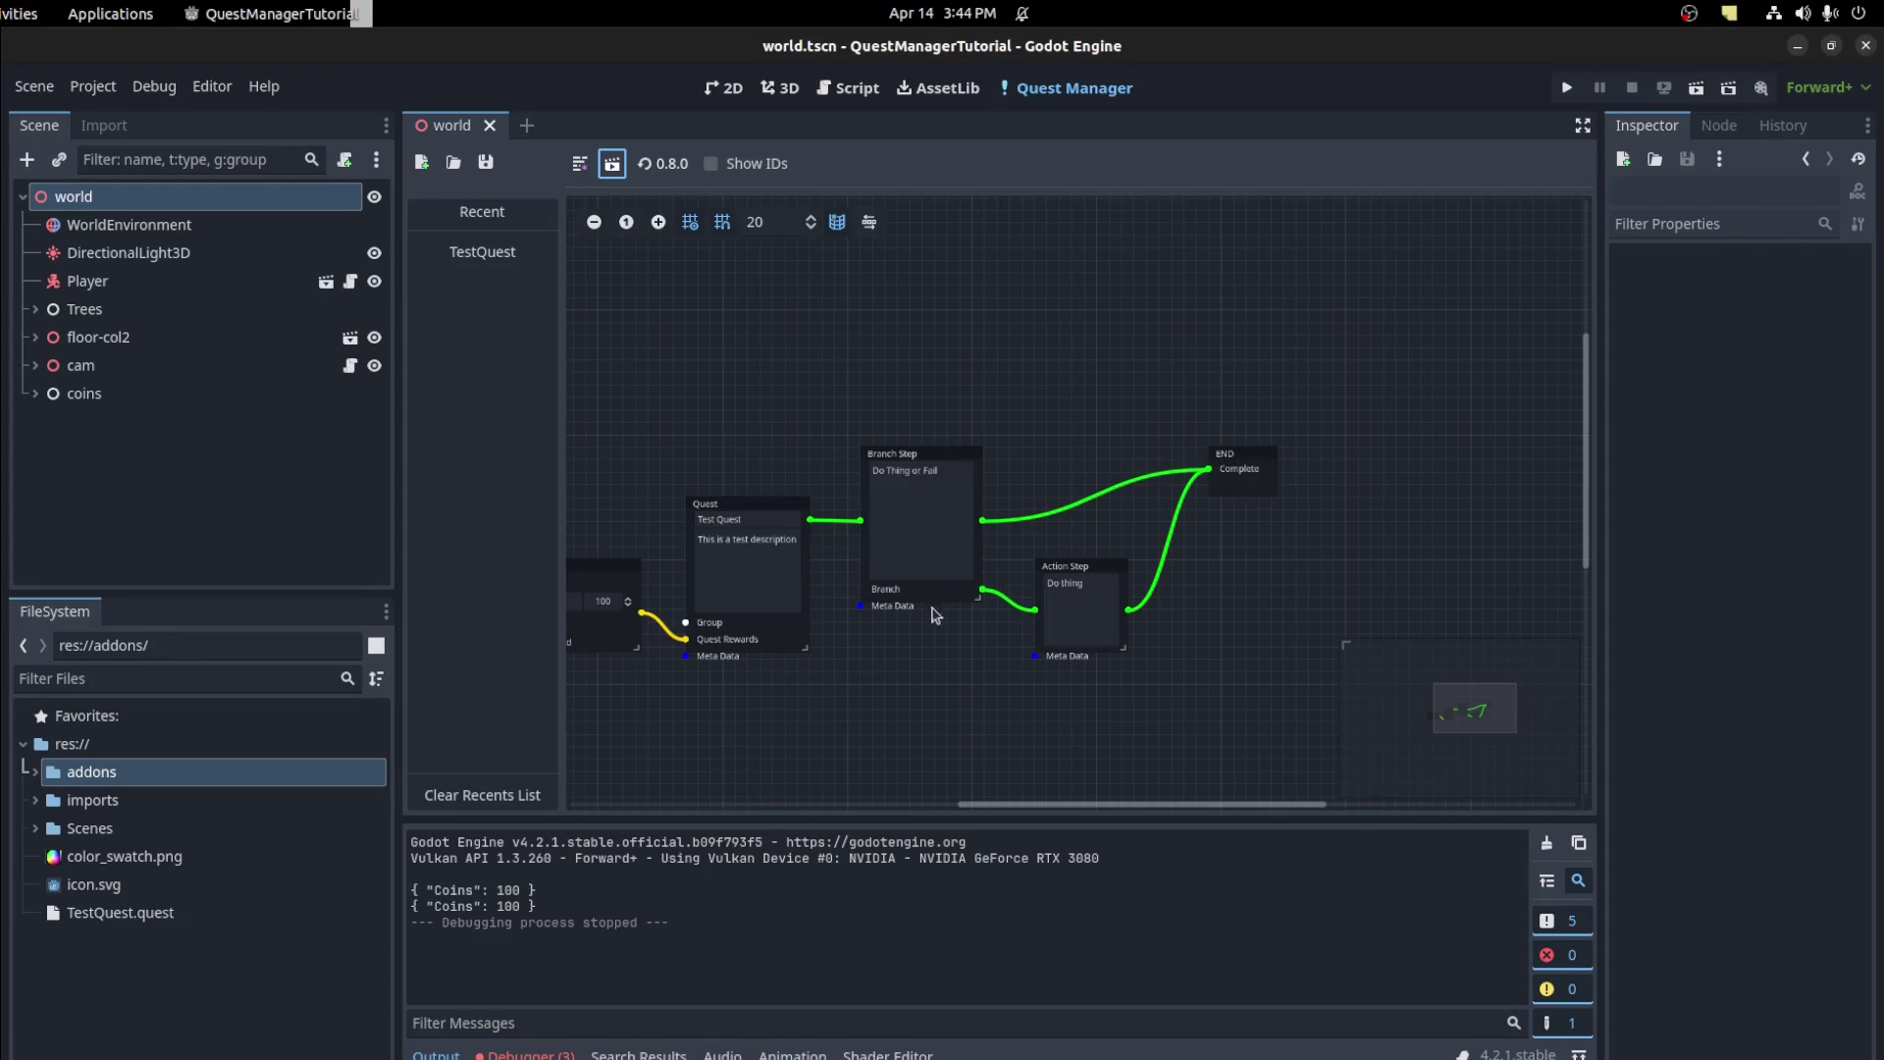
Delete the Branch Step and the Action Step from the quest graph
{"action": "left_click", "coordinate": [900, 457]}
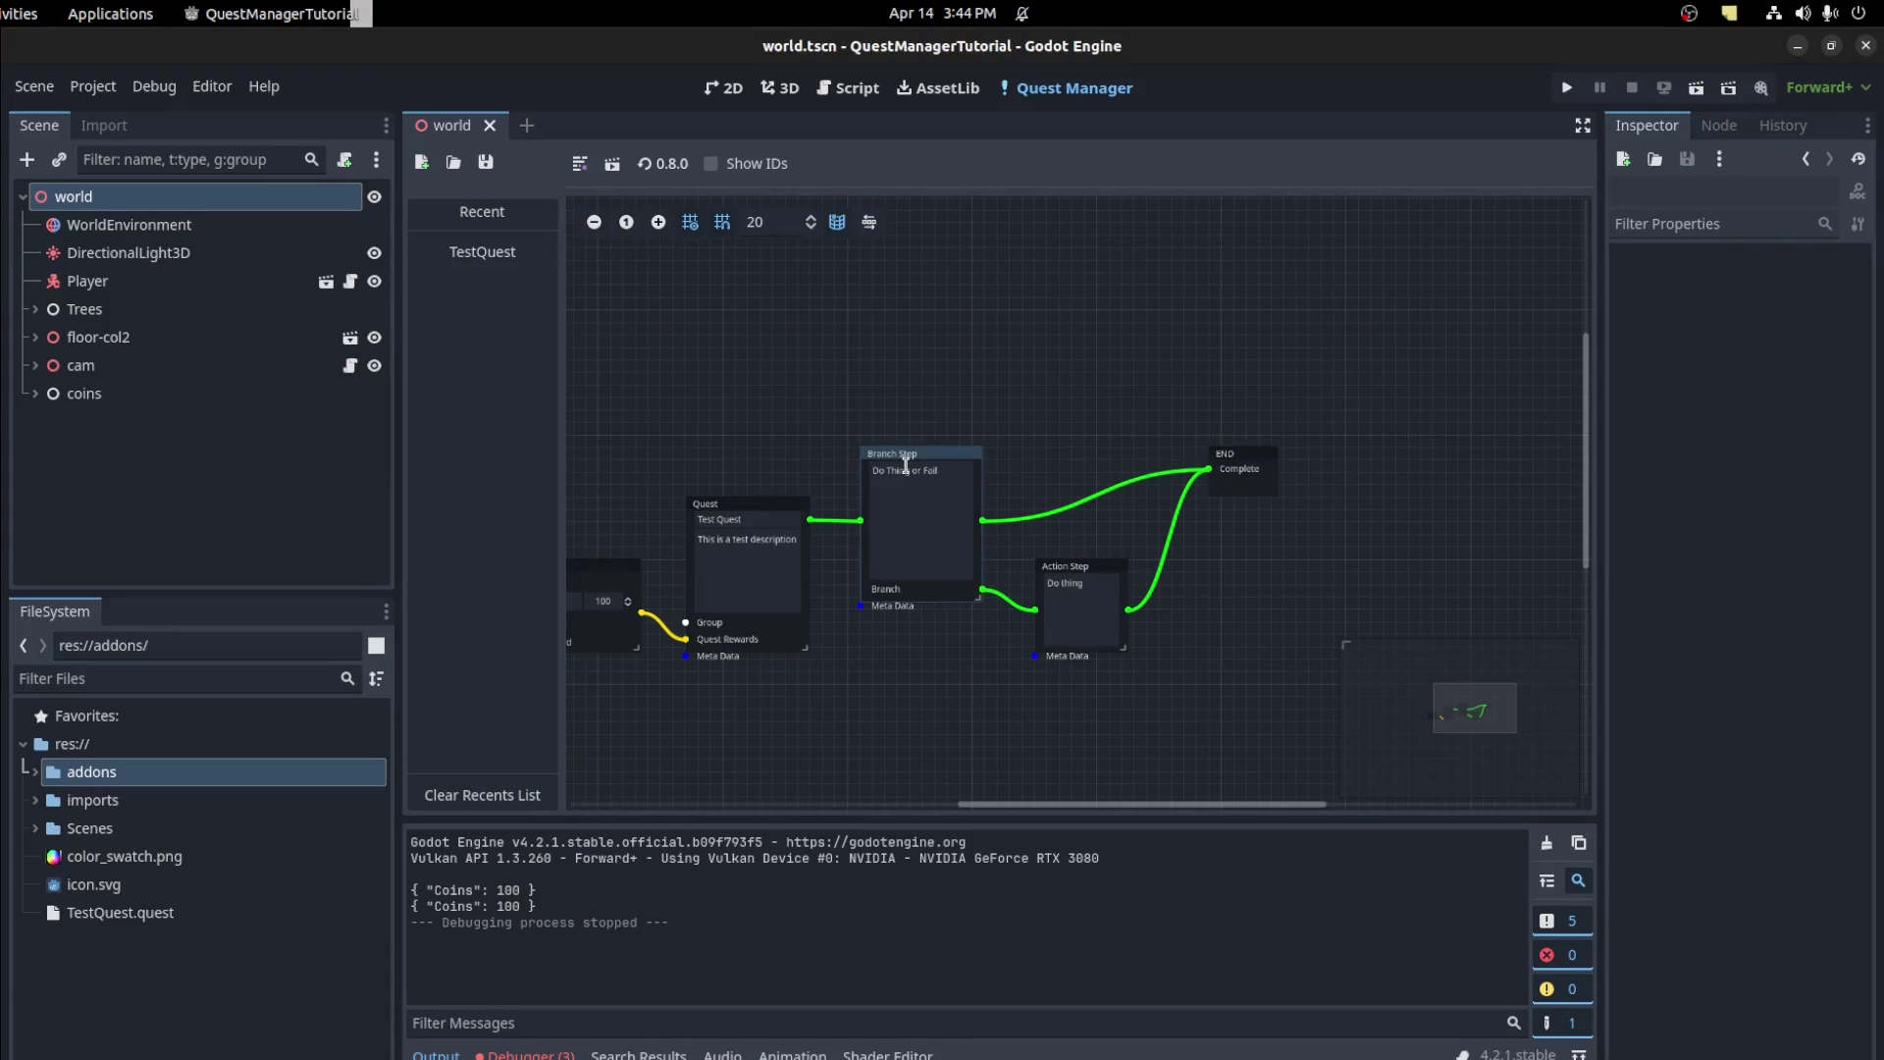
{"action": "key", "text": "Delete"}
{"action": "left_click_drag", "start_coordinate": [1067, 567], "coordinate": [1072, 479]}
{"action": "key", "text": "Delete"}
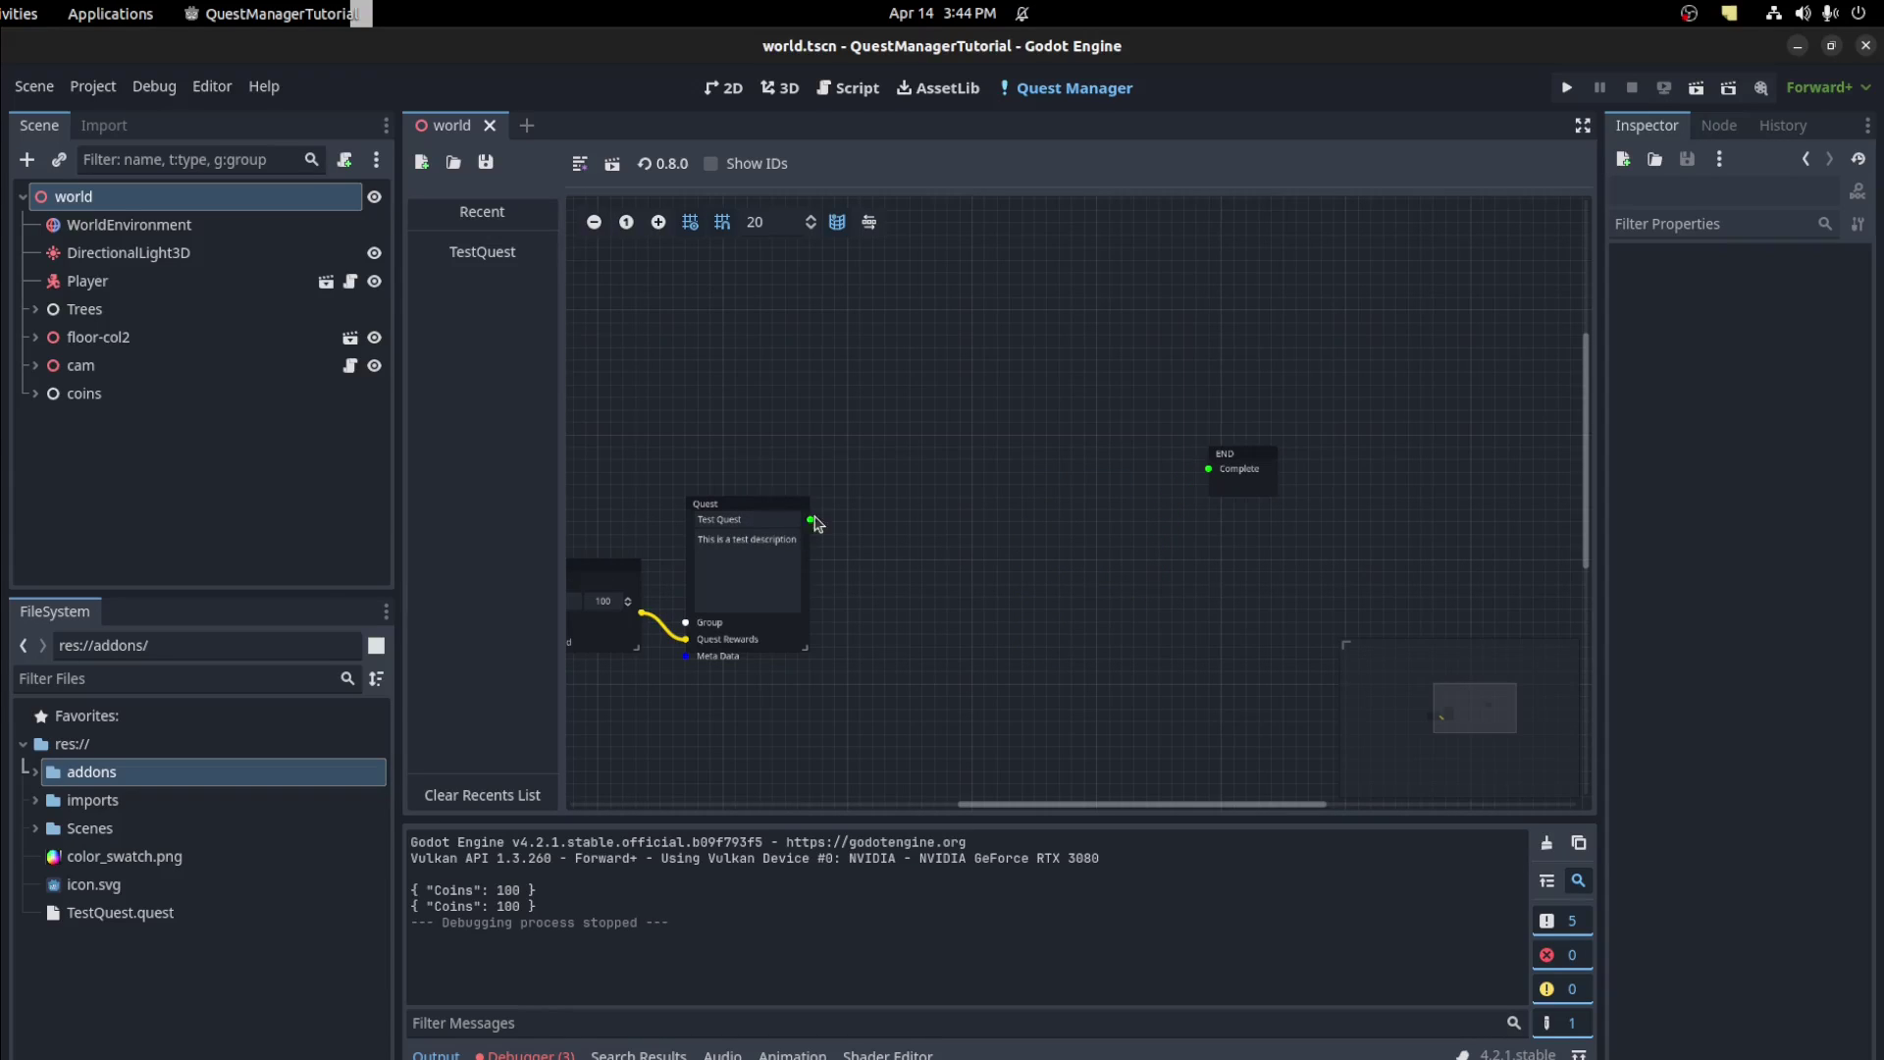
Add a Callable Step linked from the Quest node's output and place it between the Quest and END nodes
{"action": "left_click_drag", "start_coordinate": [811, 520], "coordinate": [1147, 633]}
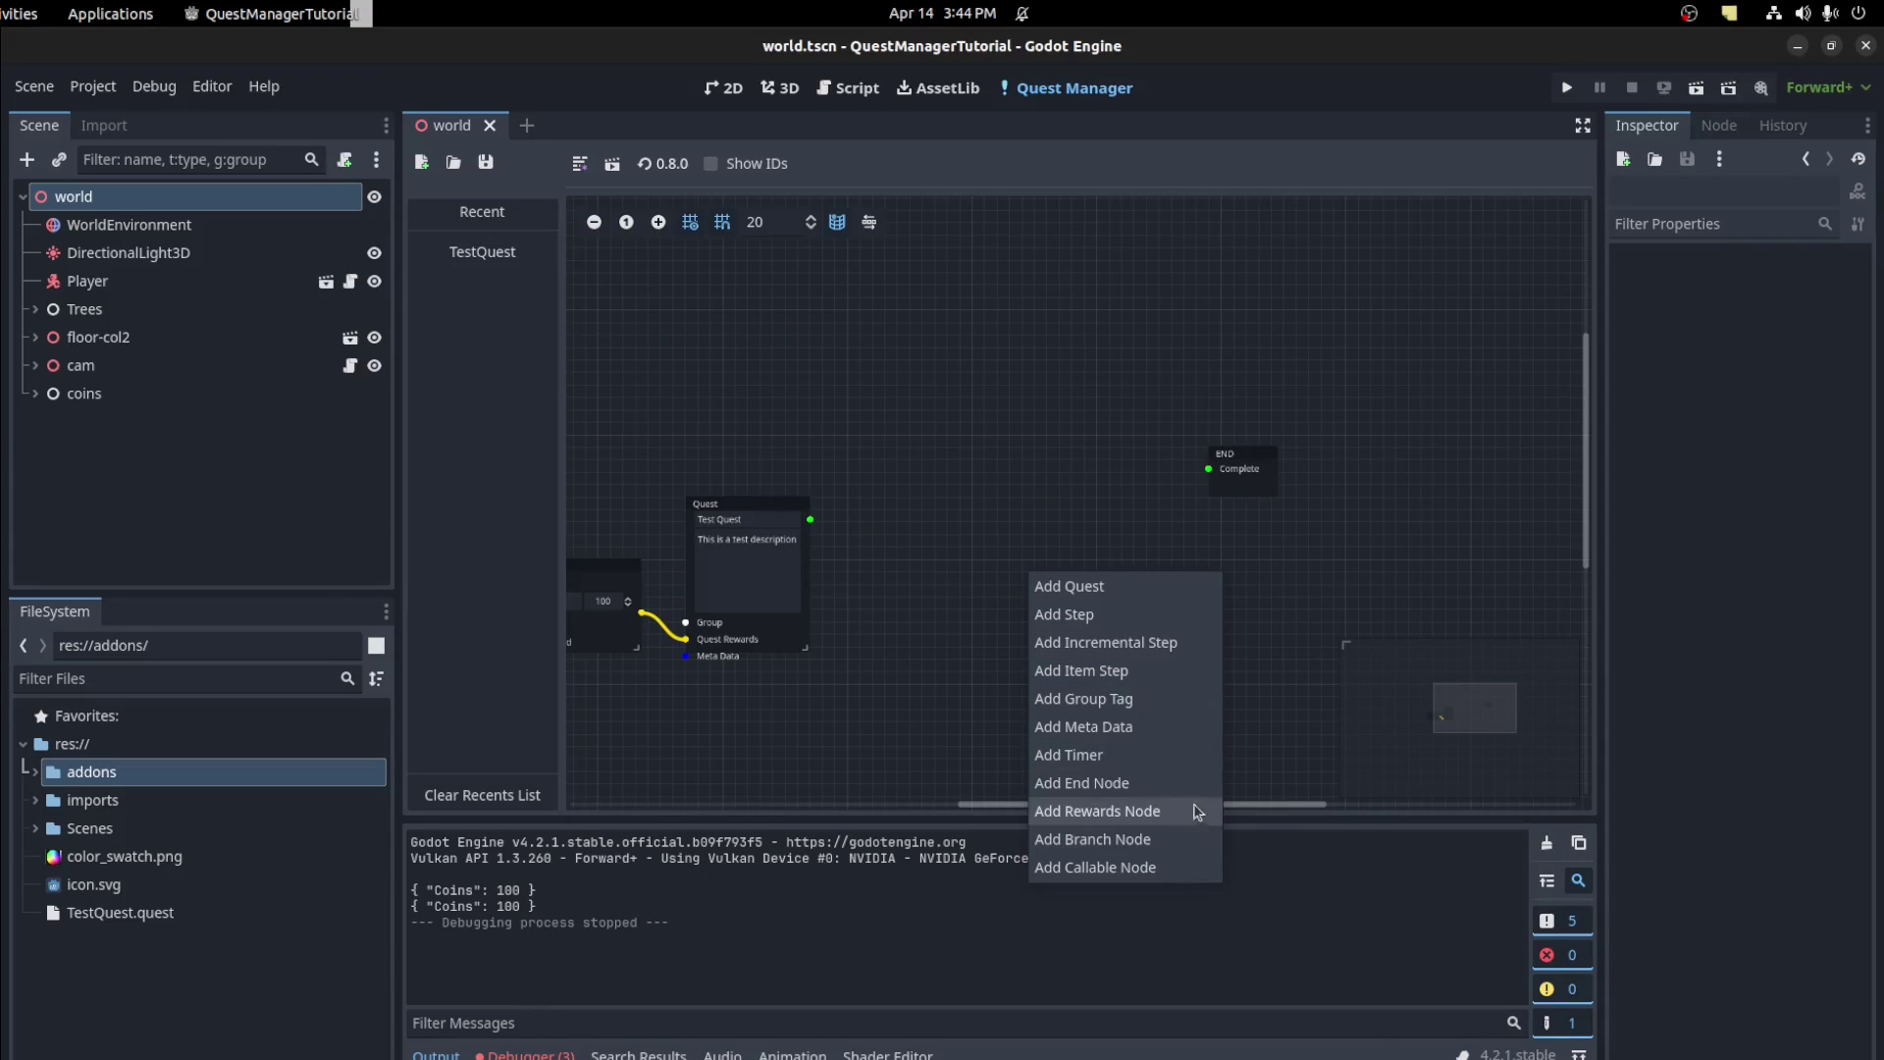
{"action": "left_click", "coordinate": [1167, 869]}
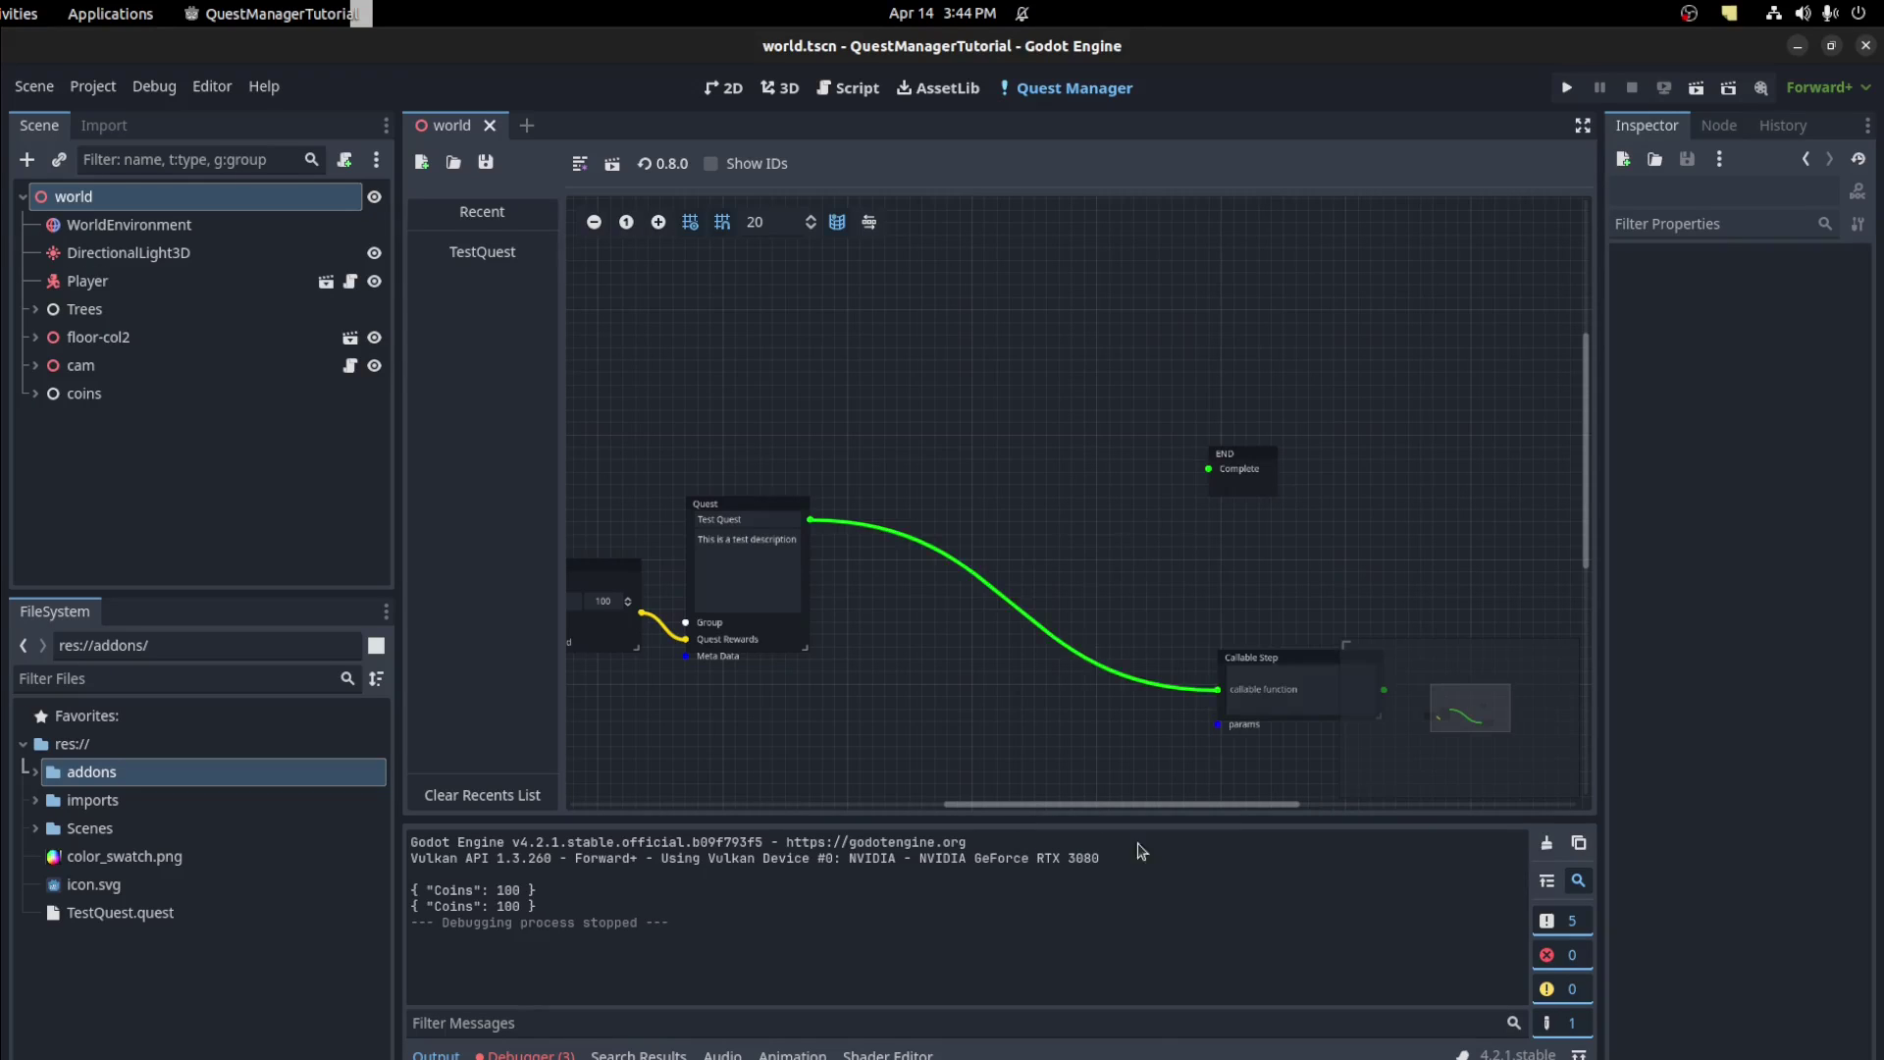
{"action": "left_click_drag", "start_coordinate": [1251, 666], "coordinate": [930, 485]}
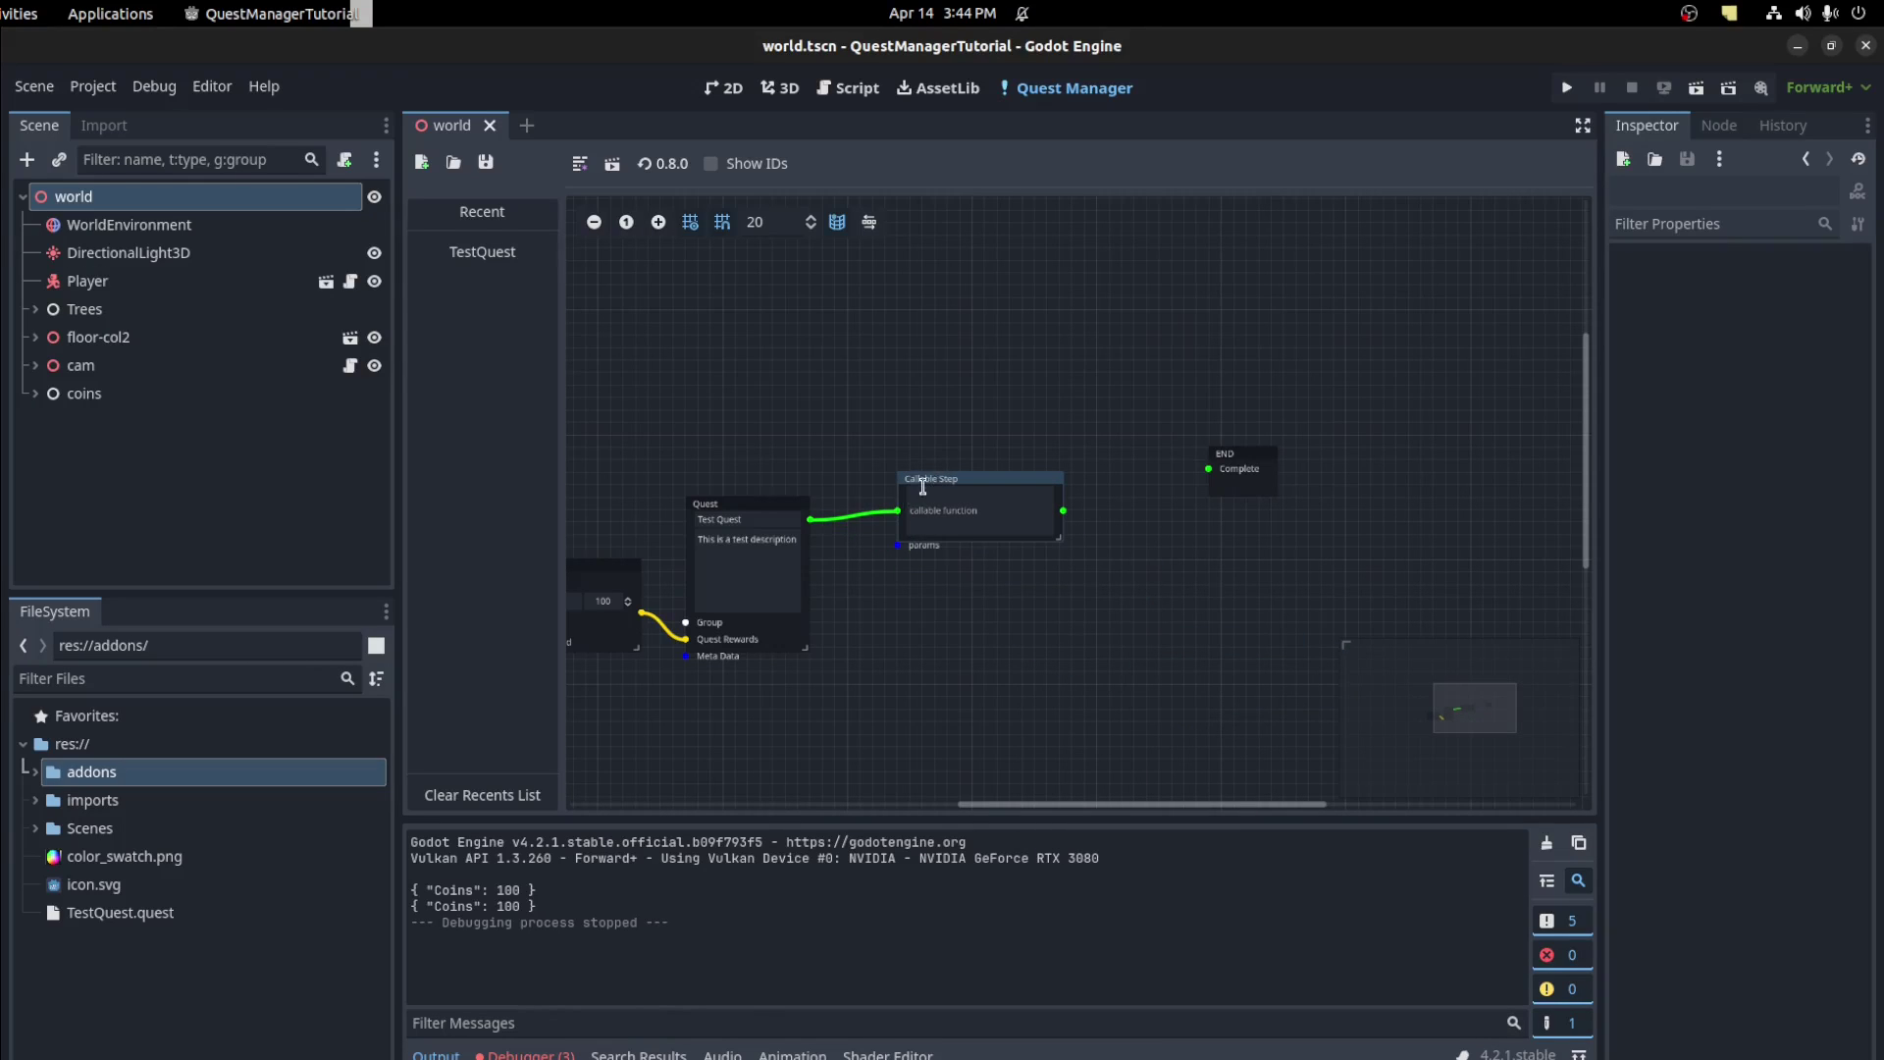
Set the Callable Step's function to QuestManager.testfunc()
{"action": "scroll", "coordinate": [934, 583], "scroll_direction": "up", "scroll_amount": 3, "text": "ctrl"}
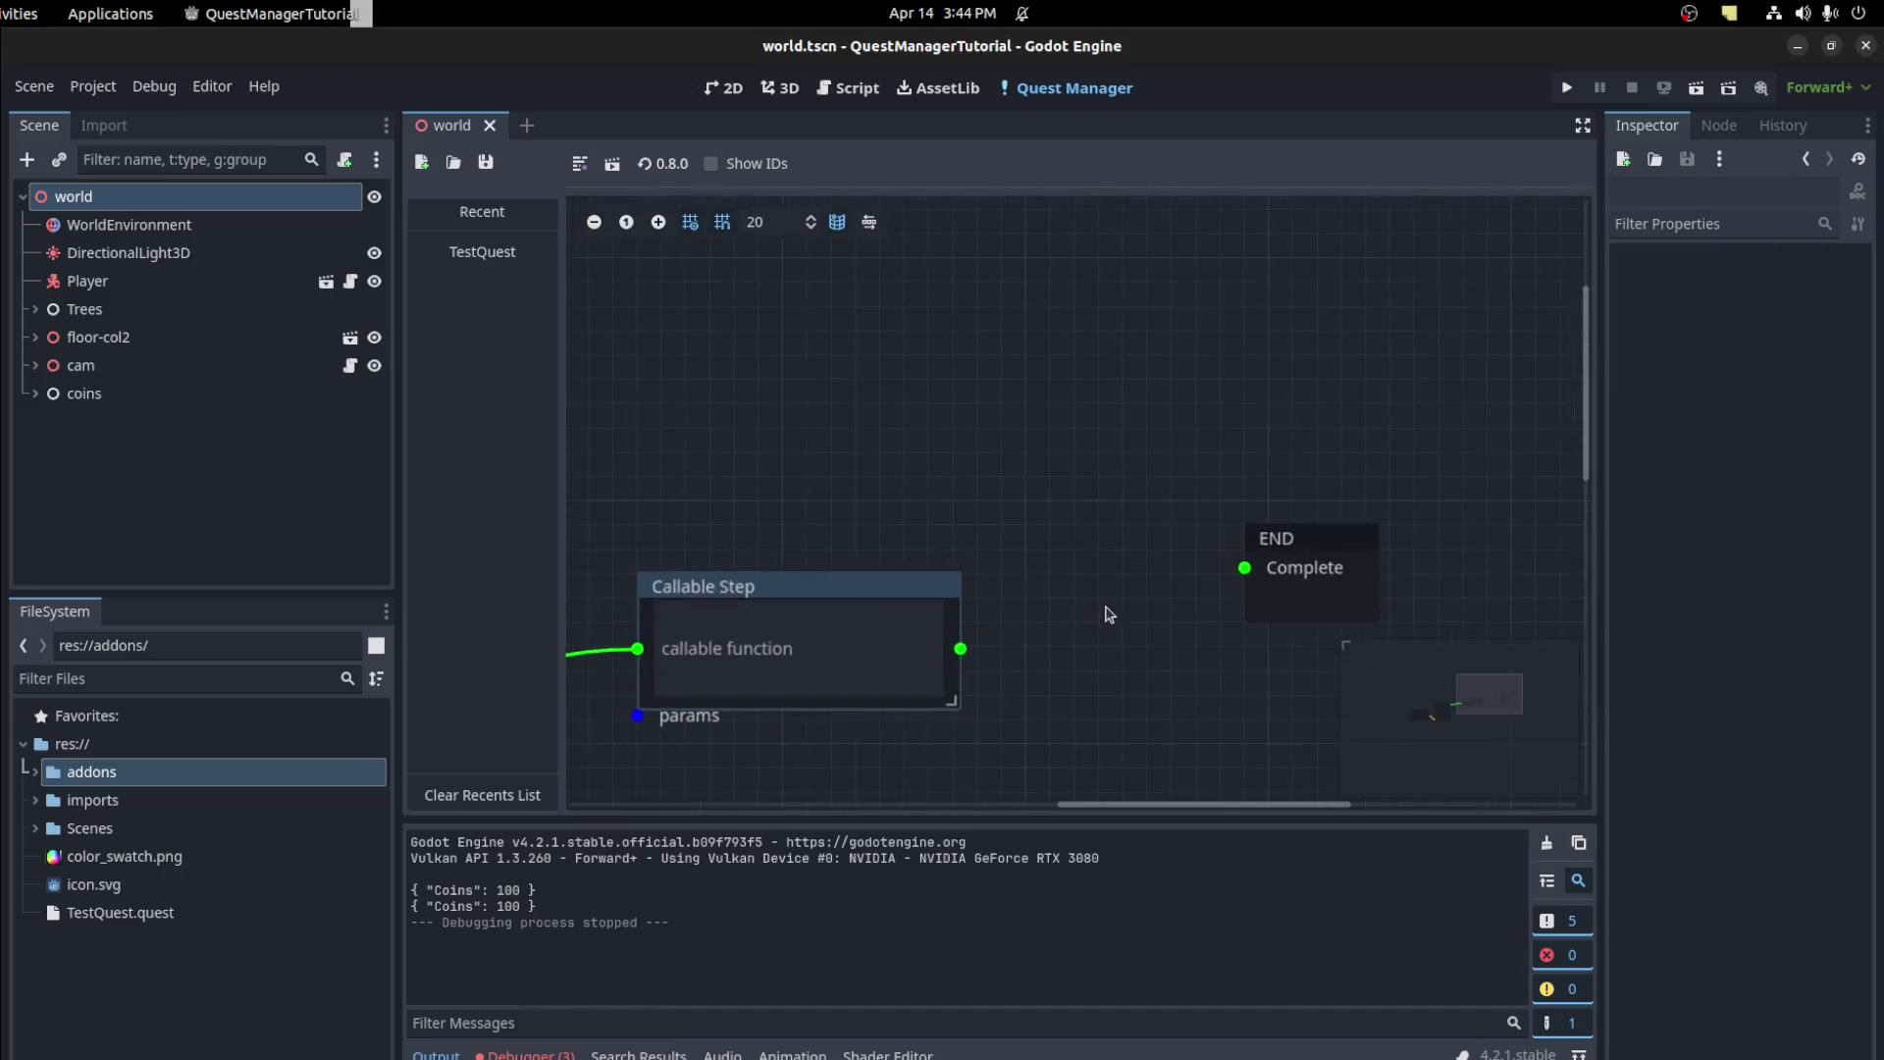
{"action": "left_click", "coordinate": [970, 546]}
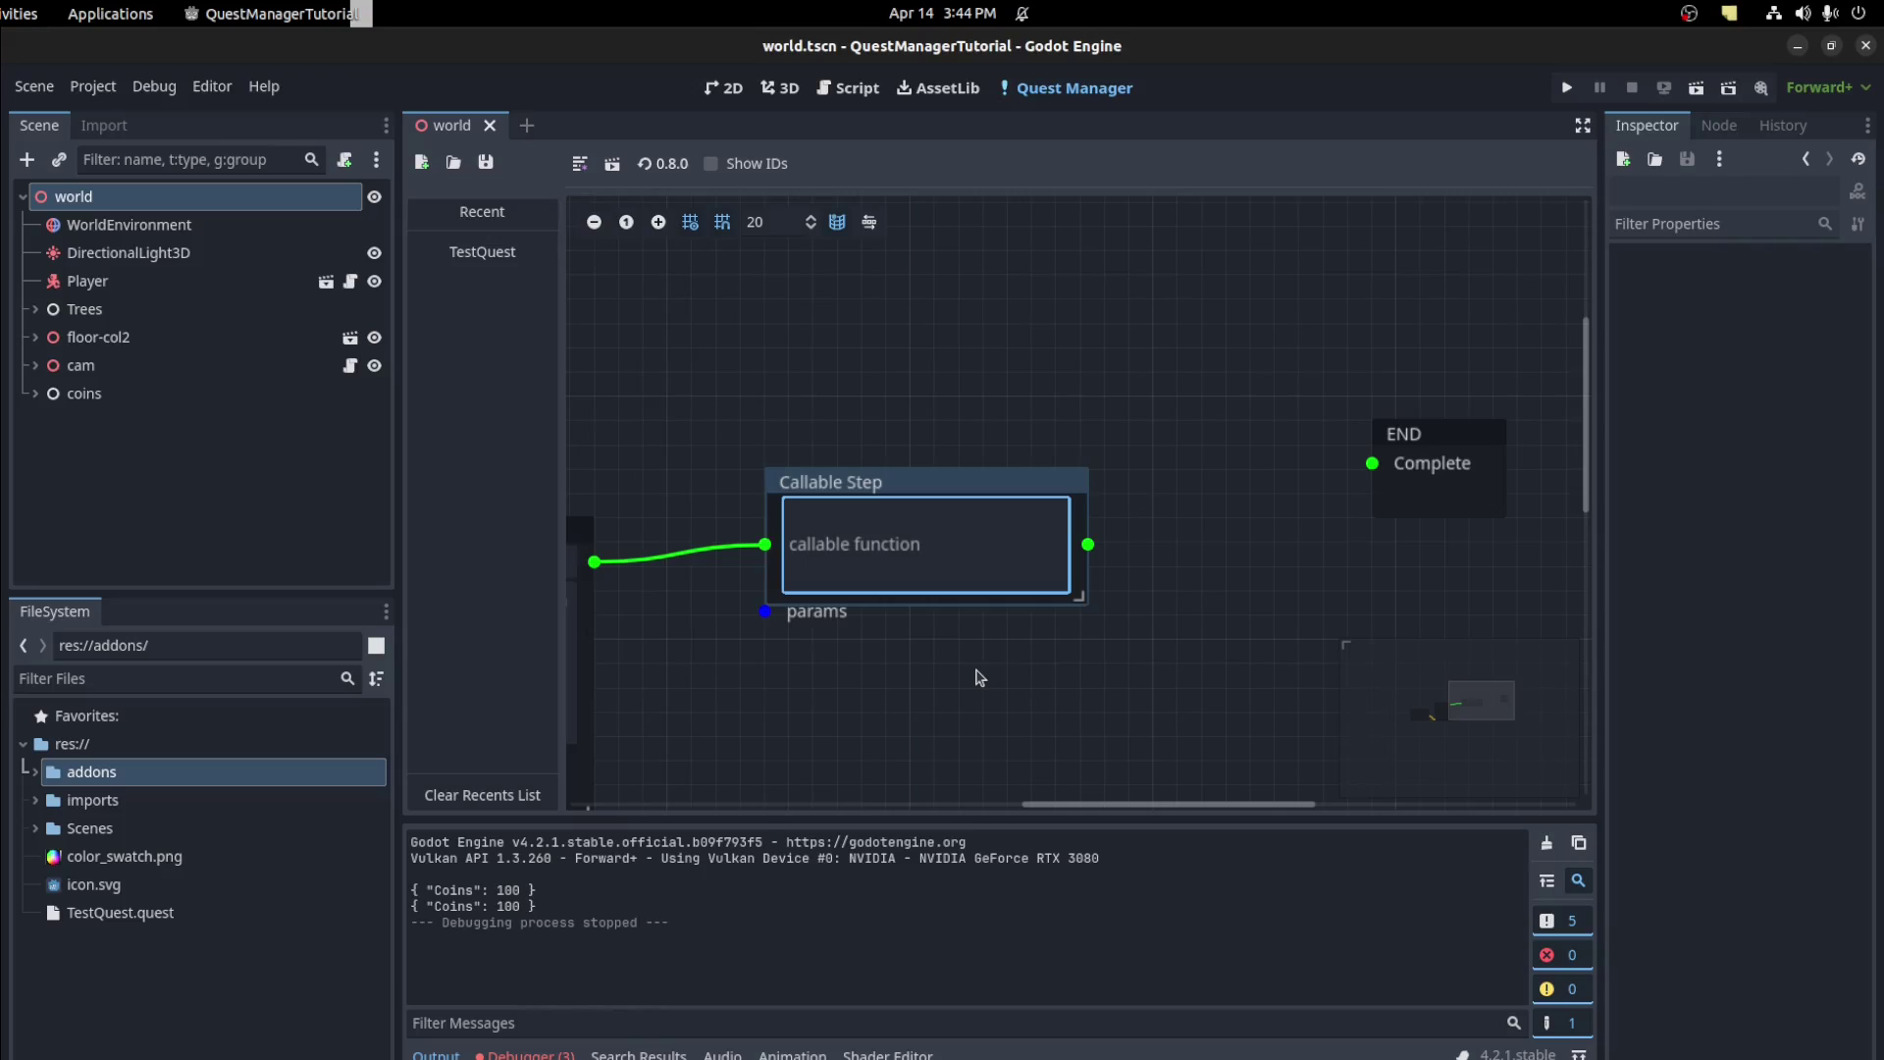
{"action": "type", "text": "QuestManager.testfunc()"}
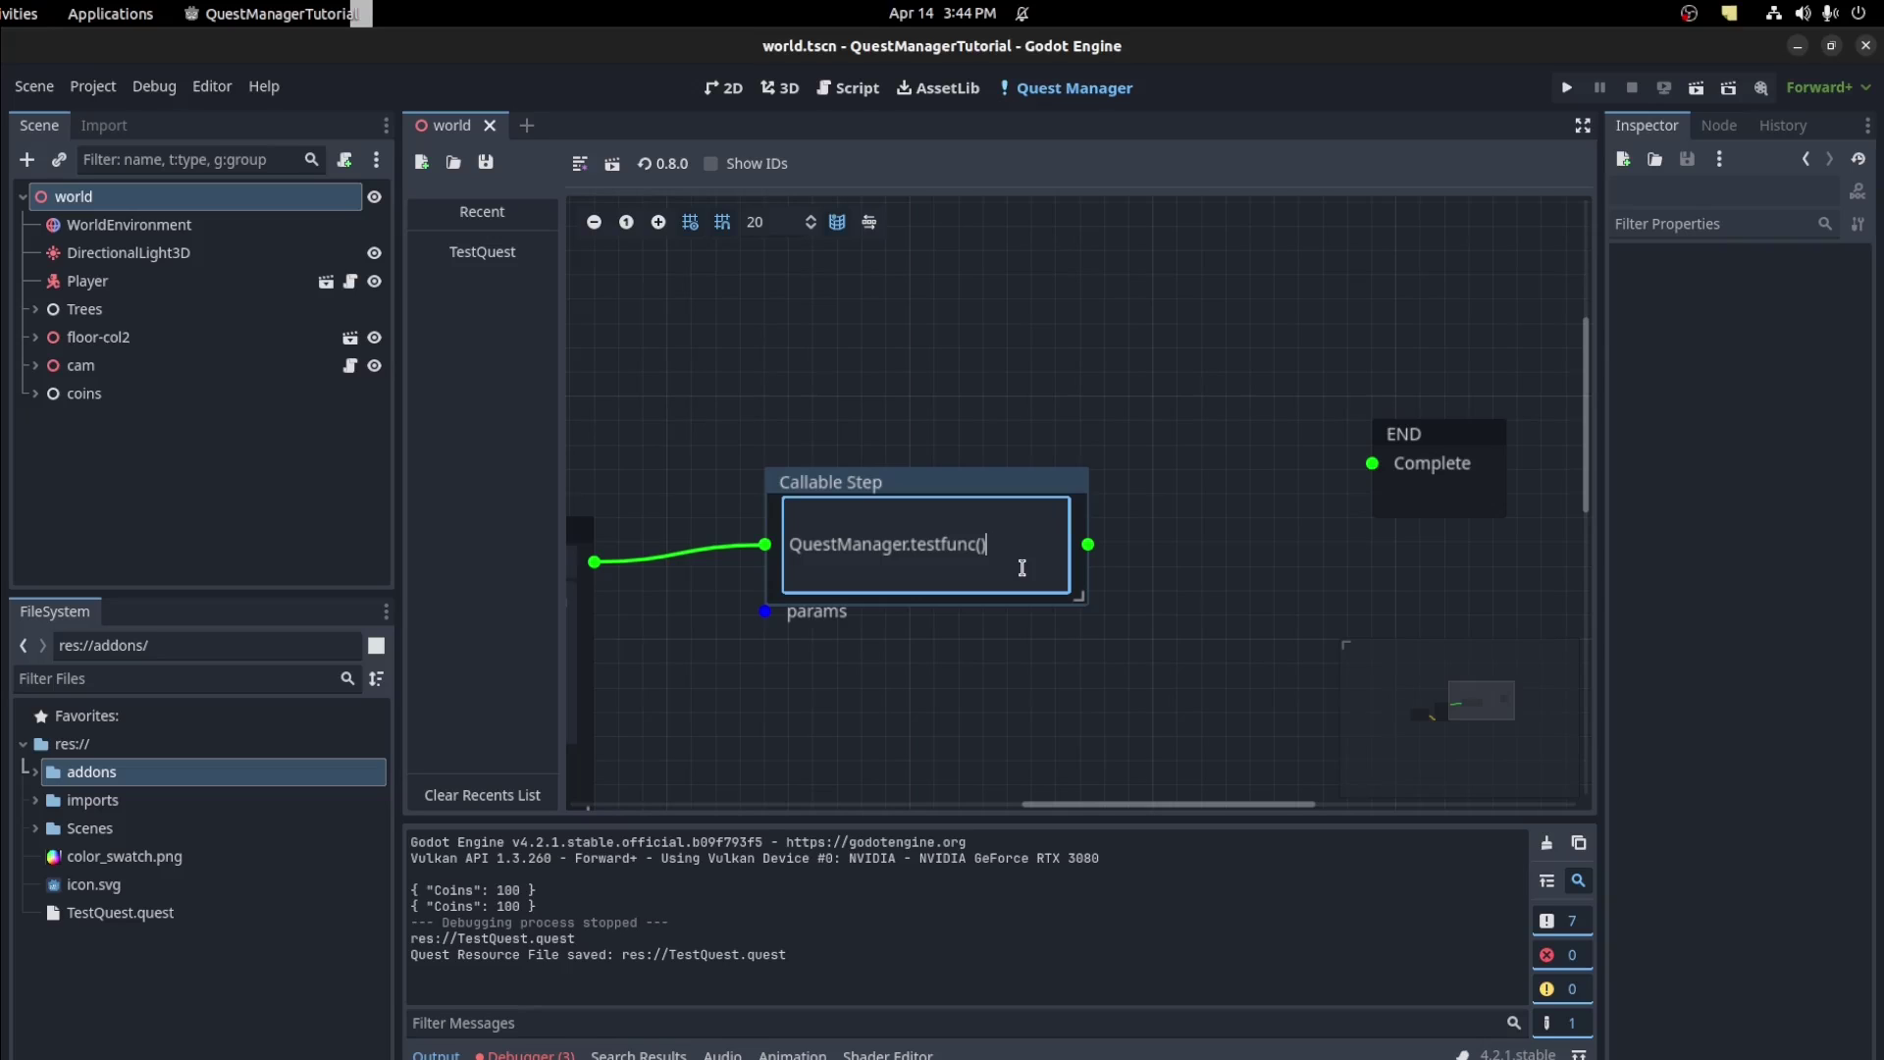
Open the QuestManager.gd script and search for "test" to examine the testfunc definition
{"action": "double_click", "coordinate": [157, 852]}
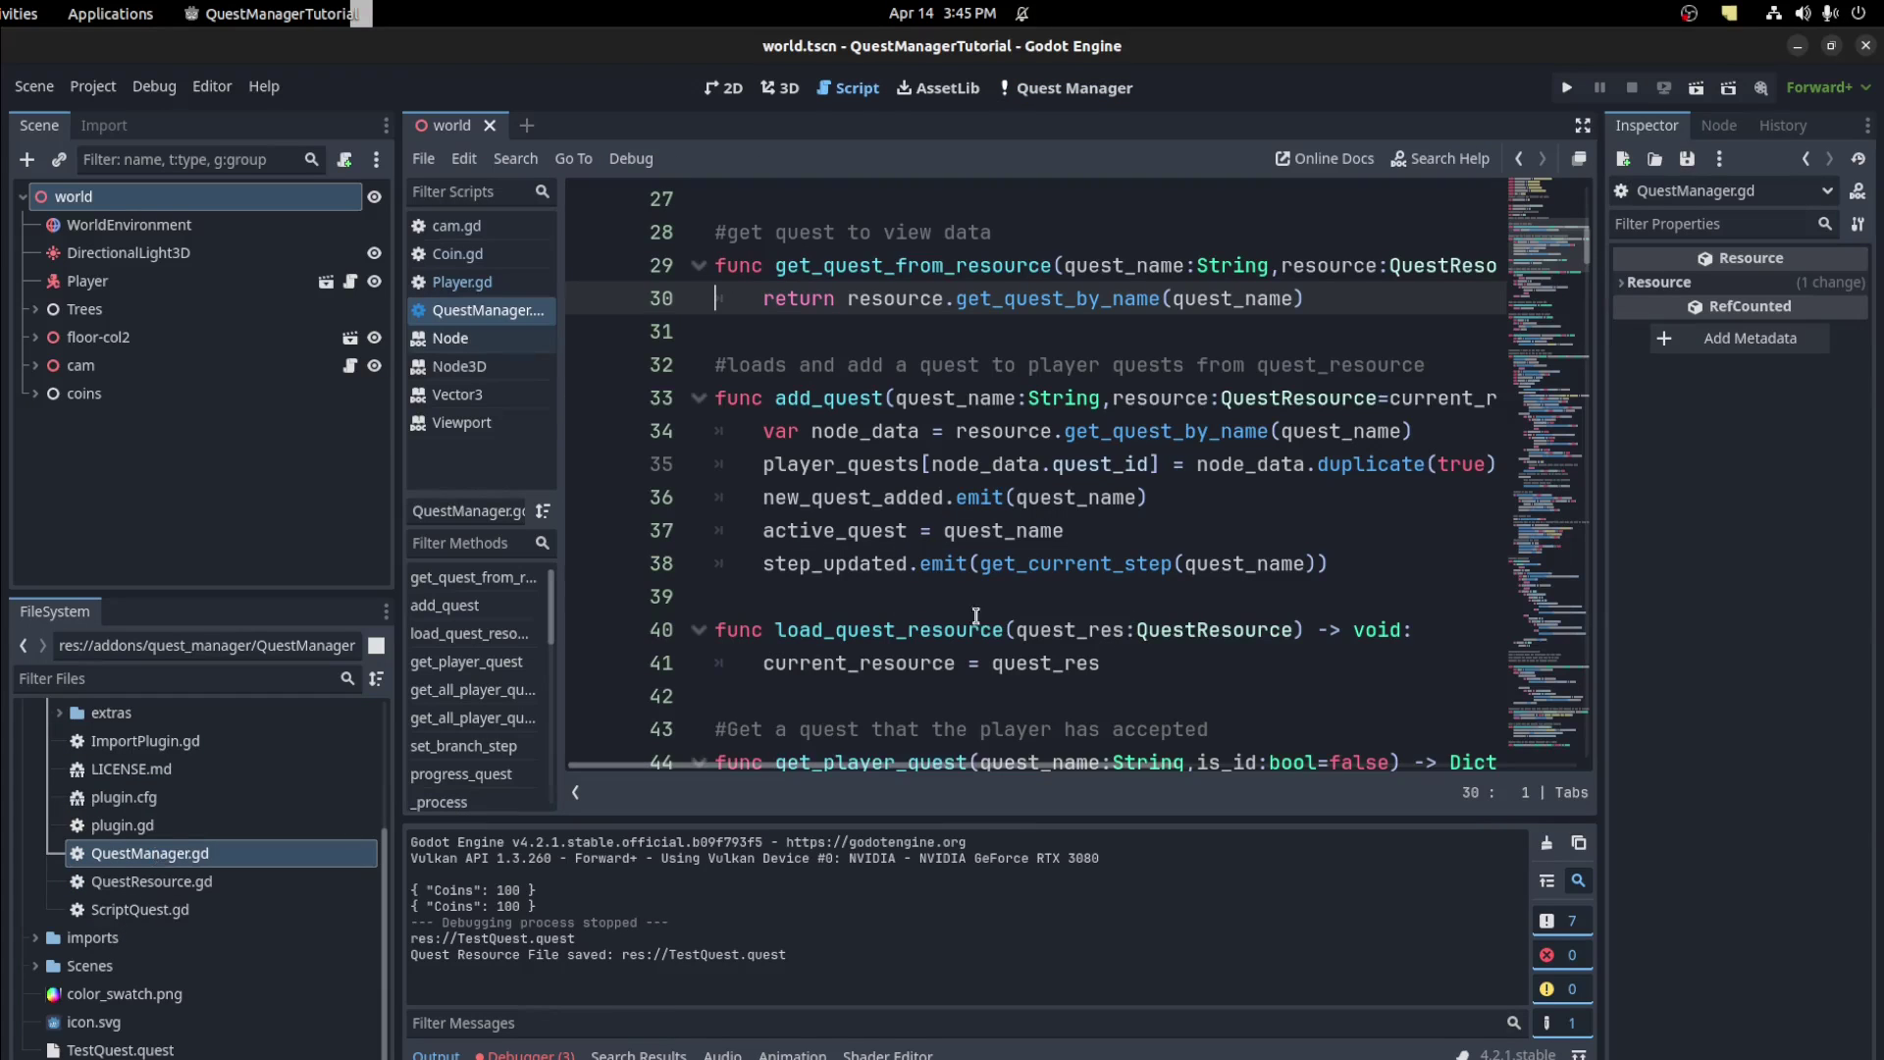
{"action": "key", "text": "ctrl+f"}
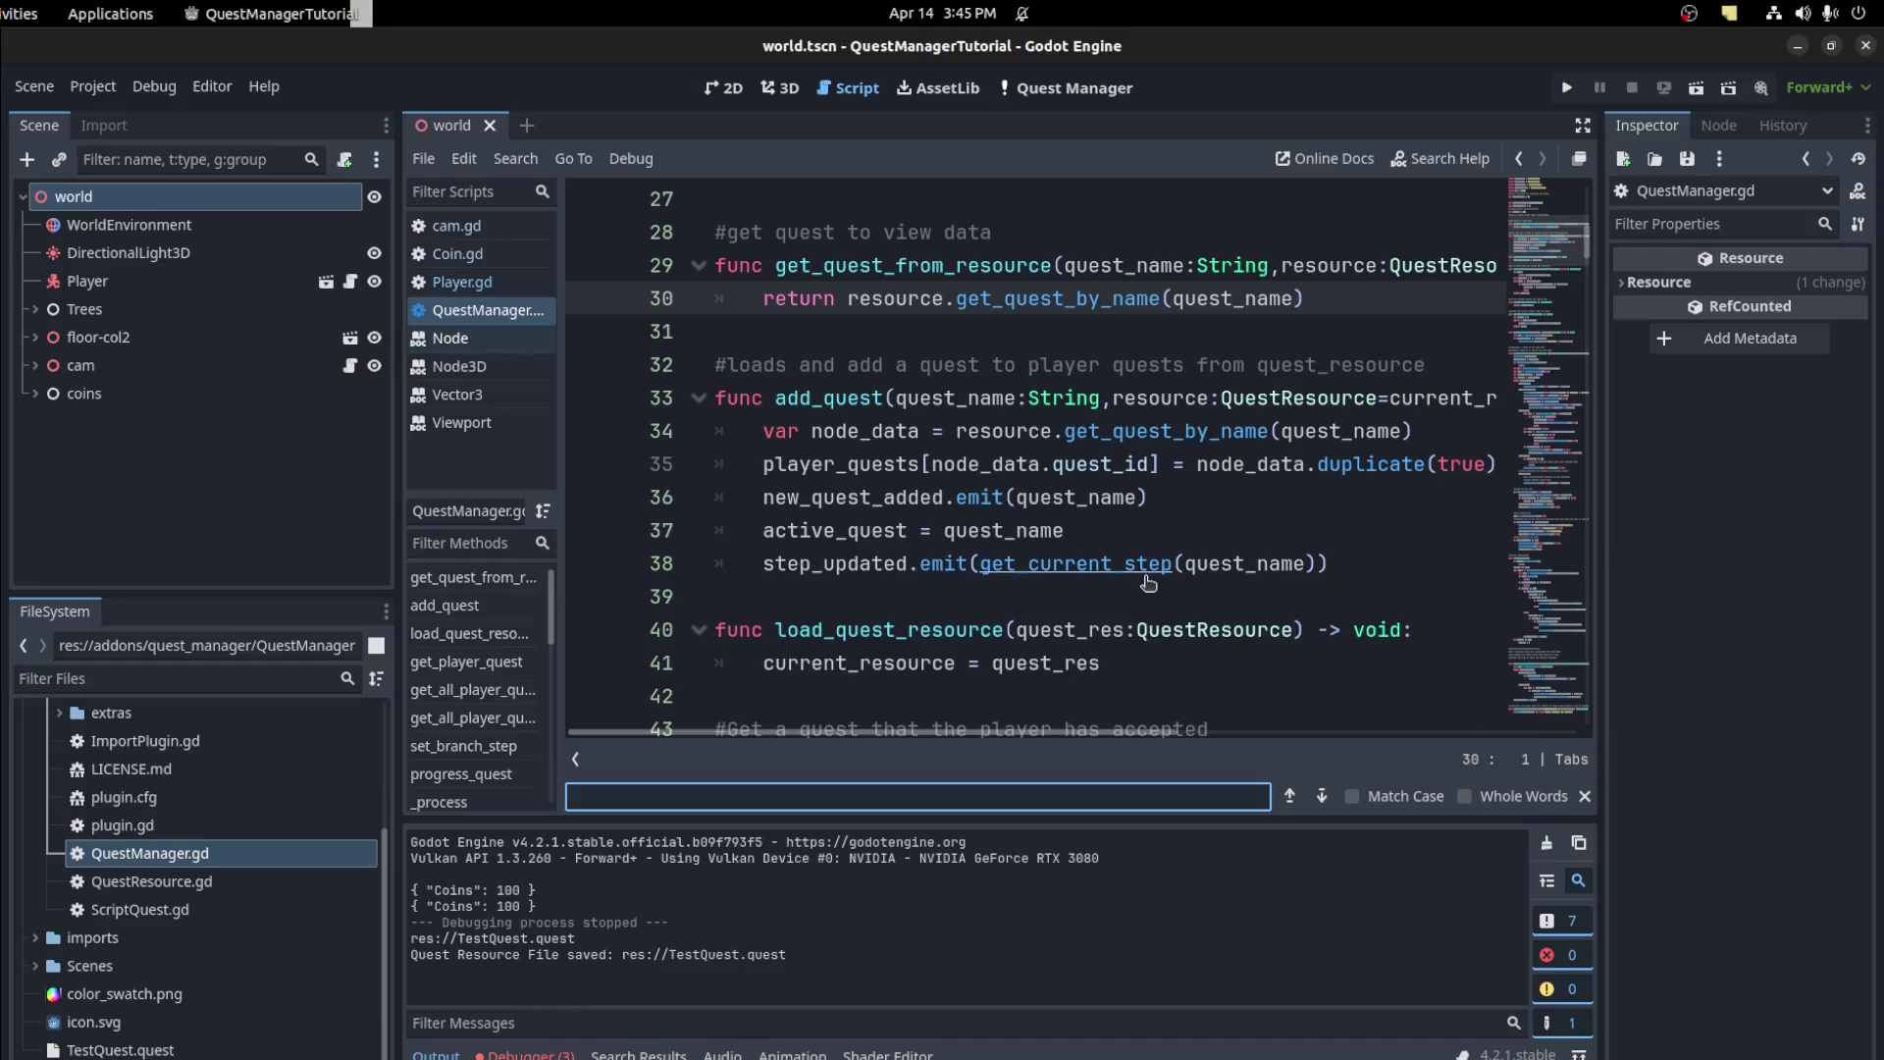
{"action": "type", "text": "tst"}
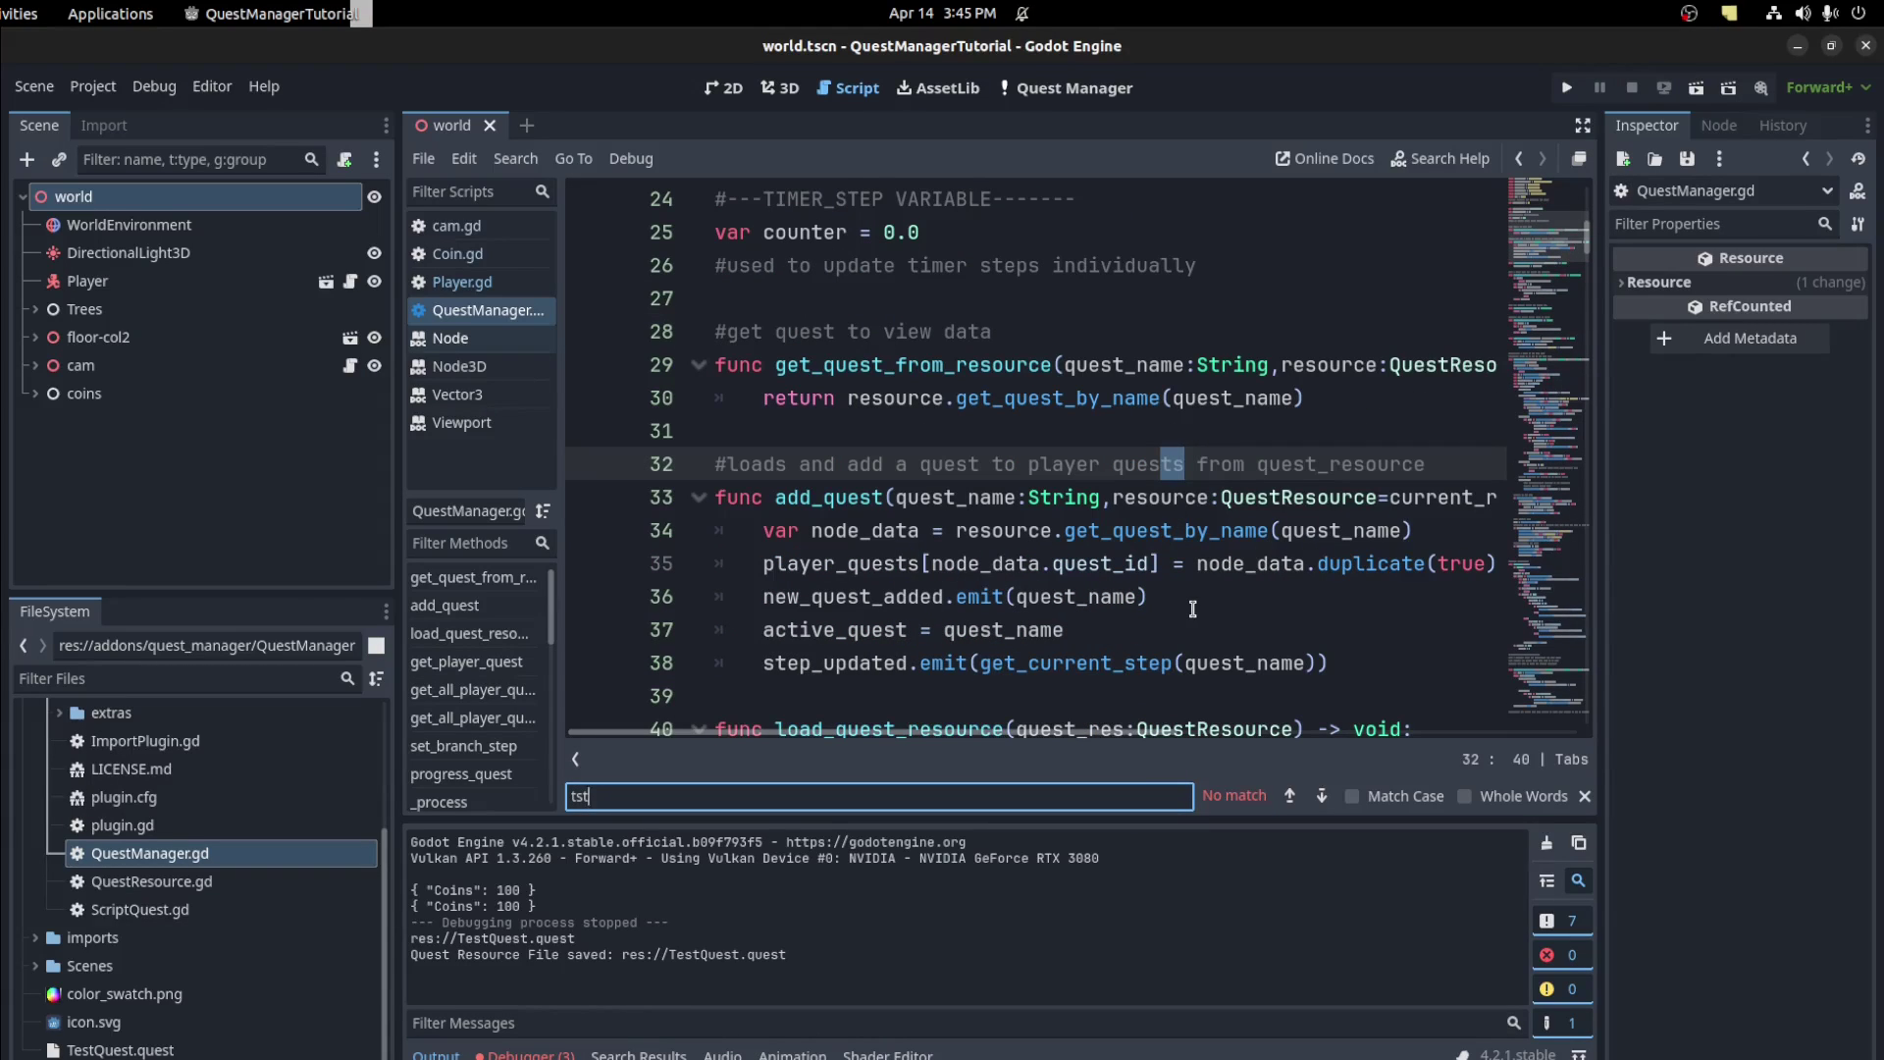
{"action": "key", "text": "BackSpace"}
{"action": "key", "text": "BackSpace"}
{"action": "type", "text": "est"}
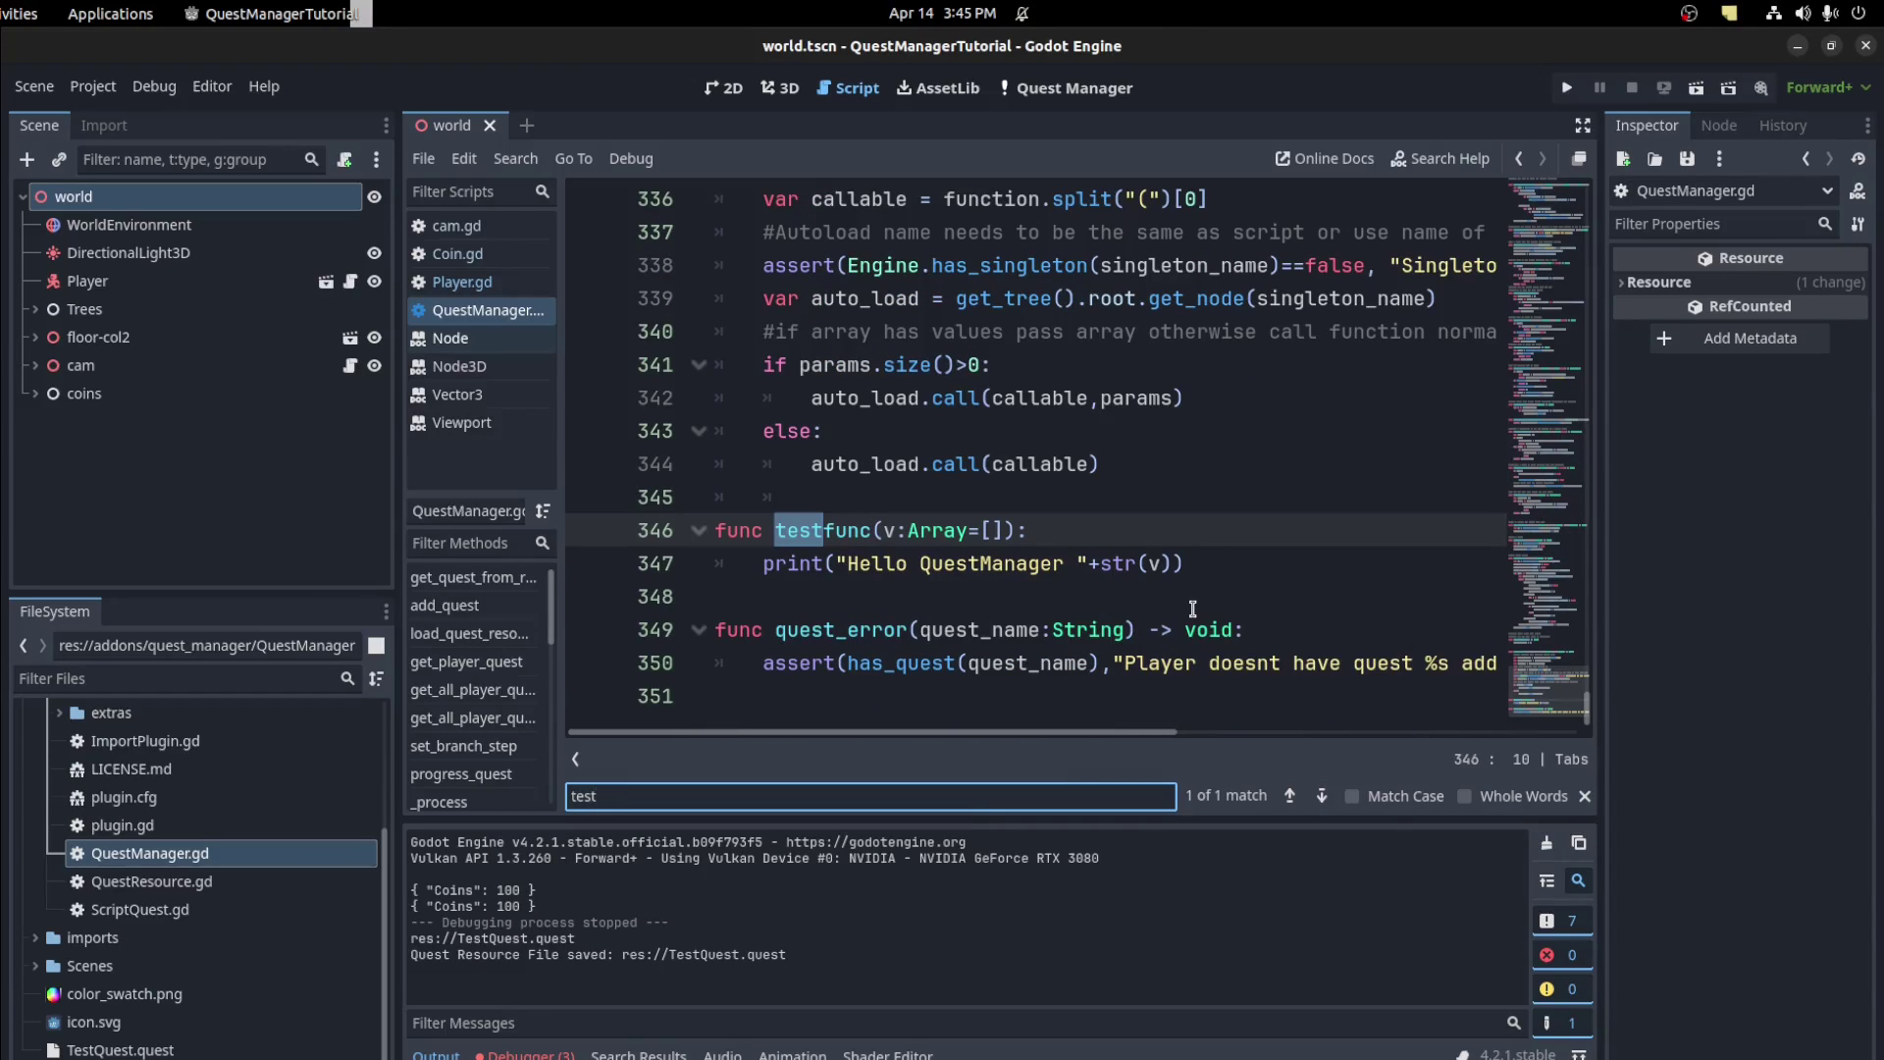
{"action": "double_click", "coordinate": [826, 532]}
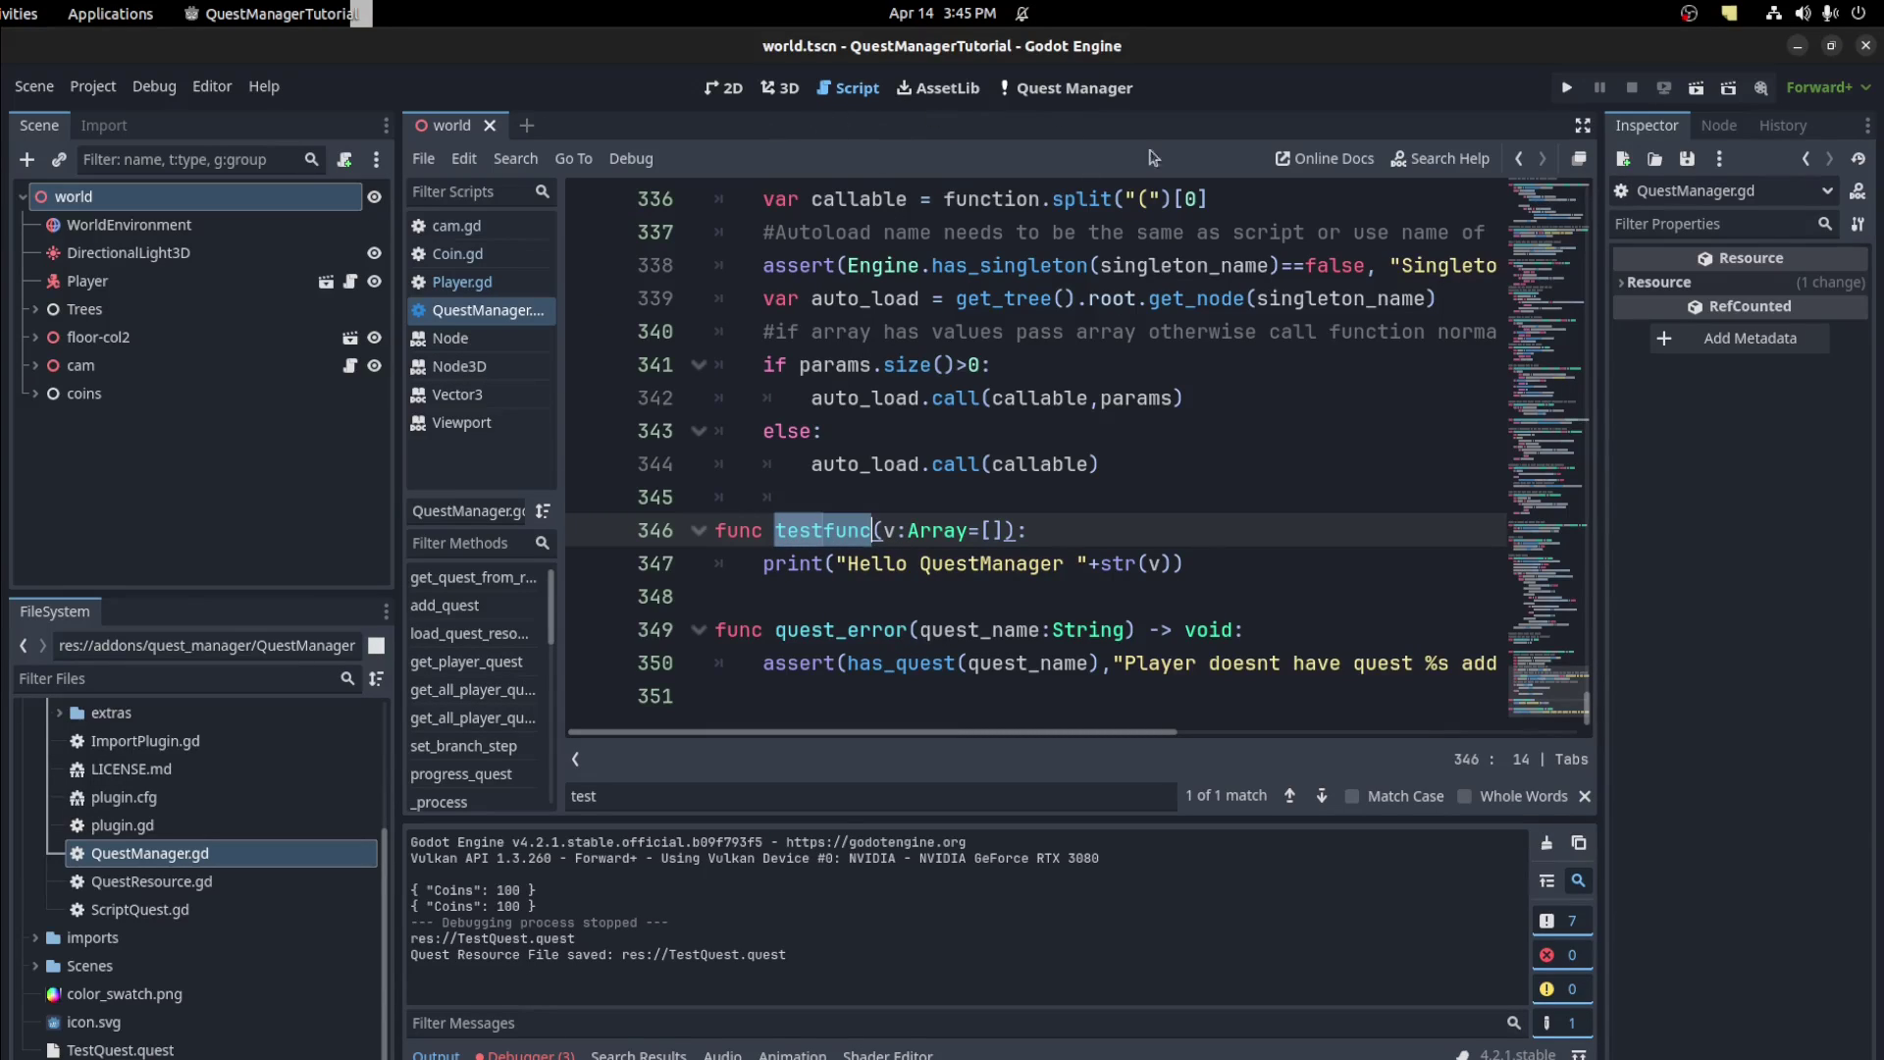
Return to the quest graph, link the Callable Step's output to the END node's Complete input, and save the quest
{"action": "left_click", "coordinate": [1075, 88]}
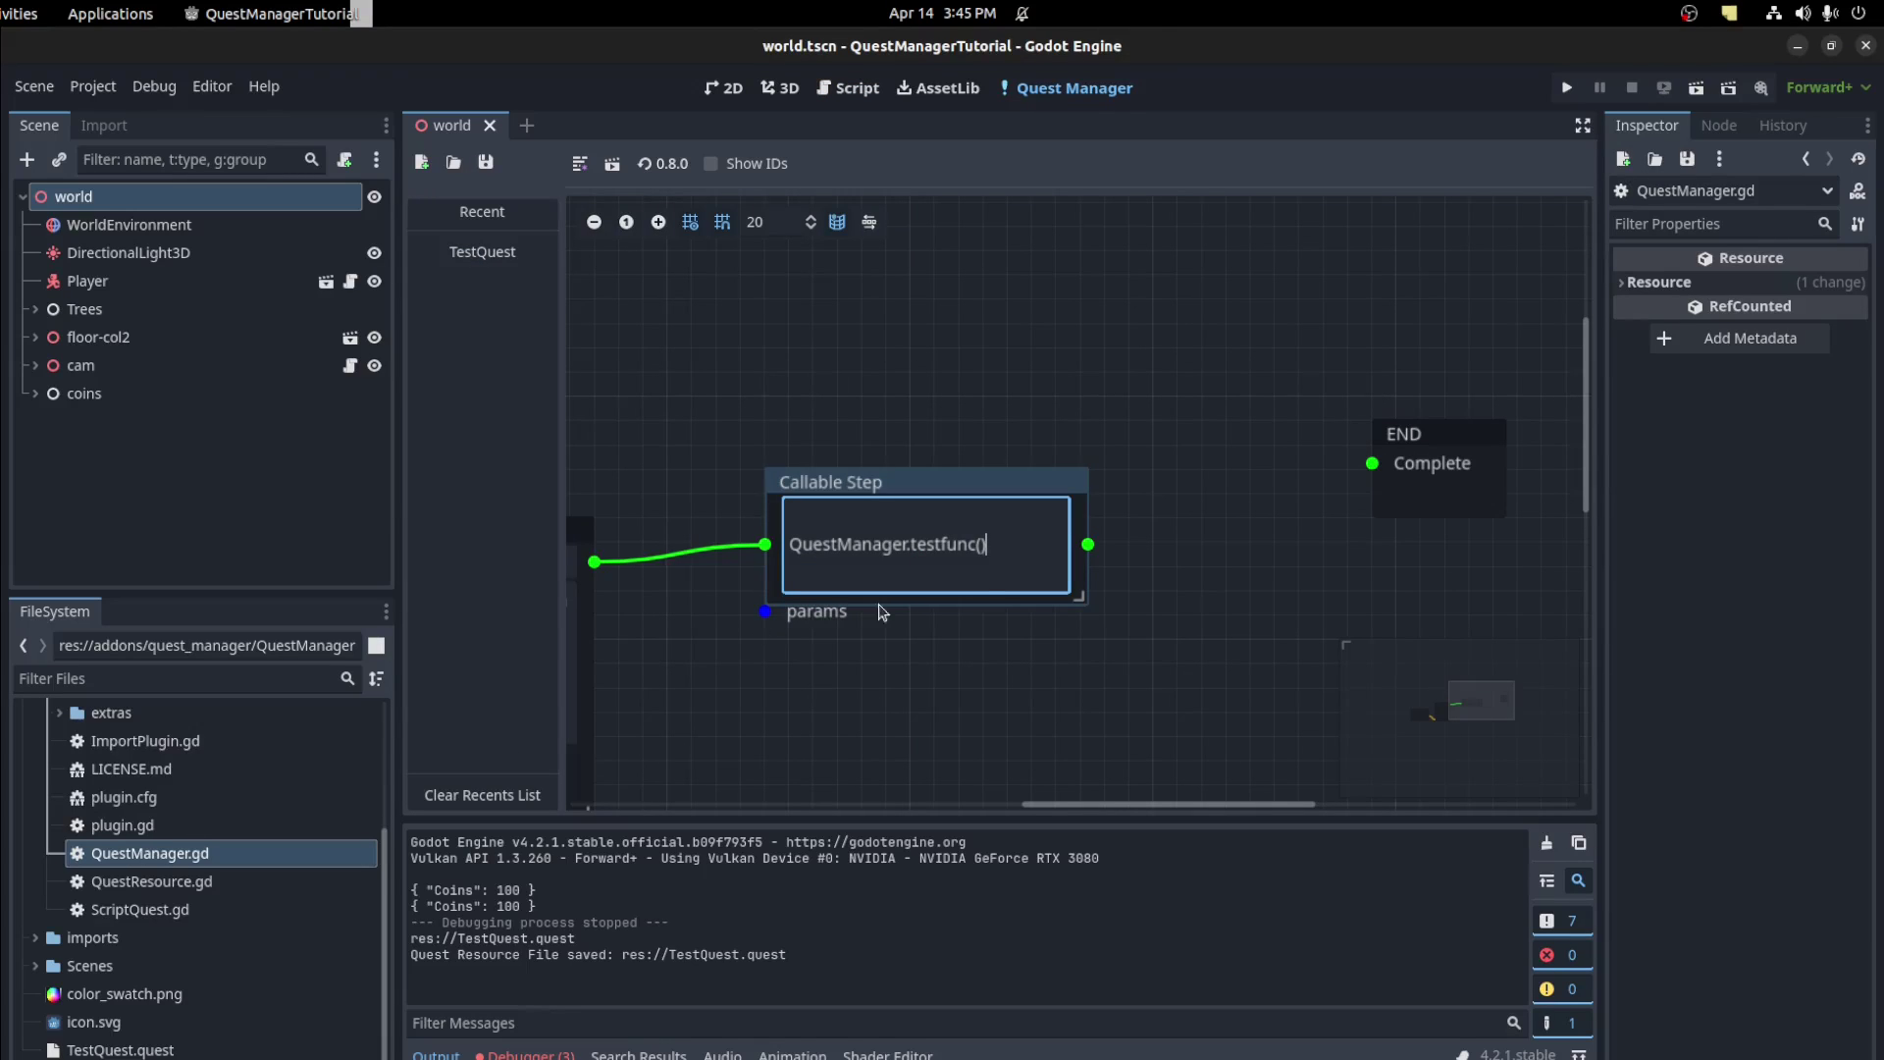
{"action": "left_click_drag", "start_coordinate": [1087, 543], "coordinate": [1376, 469]}
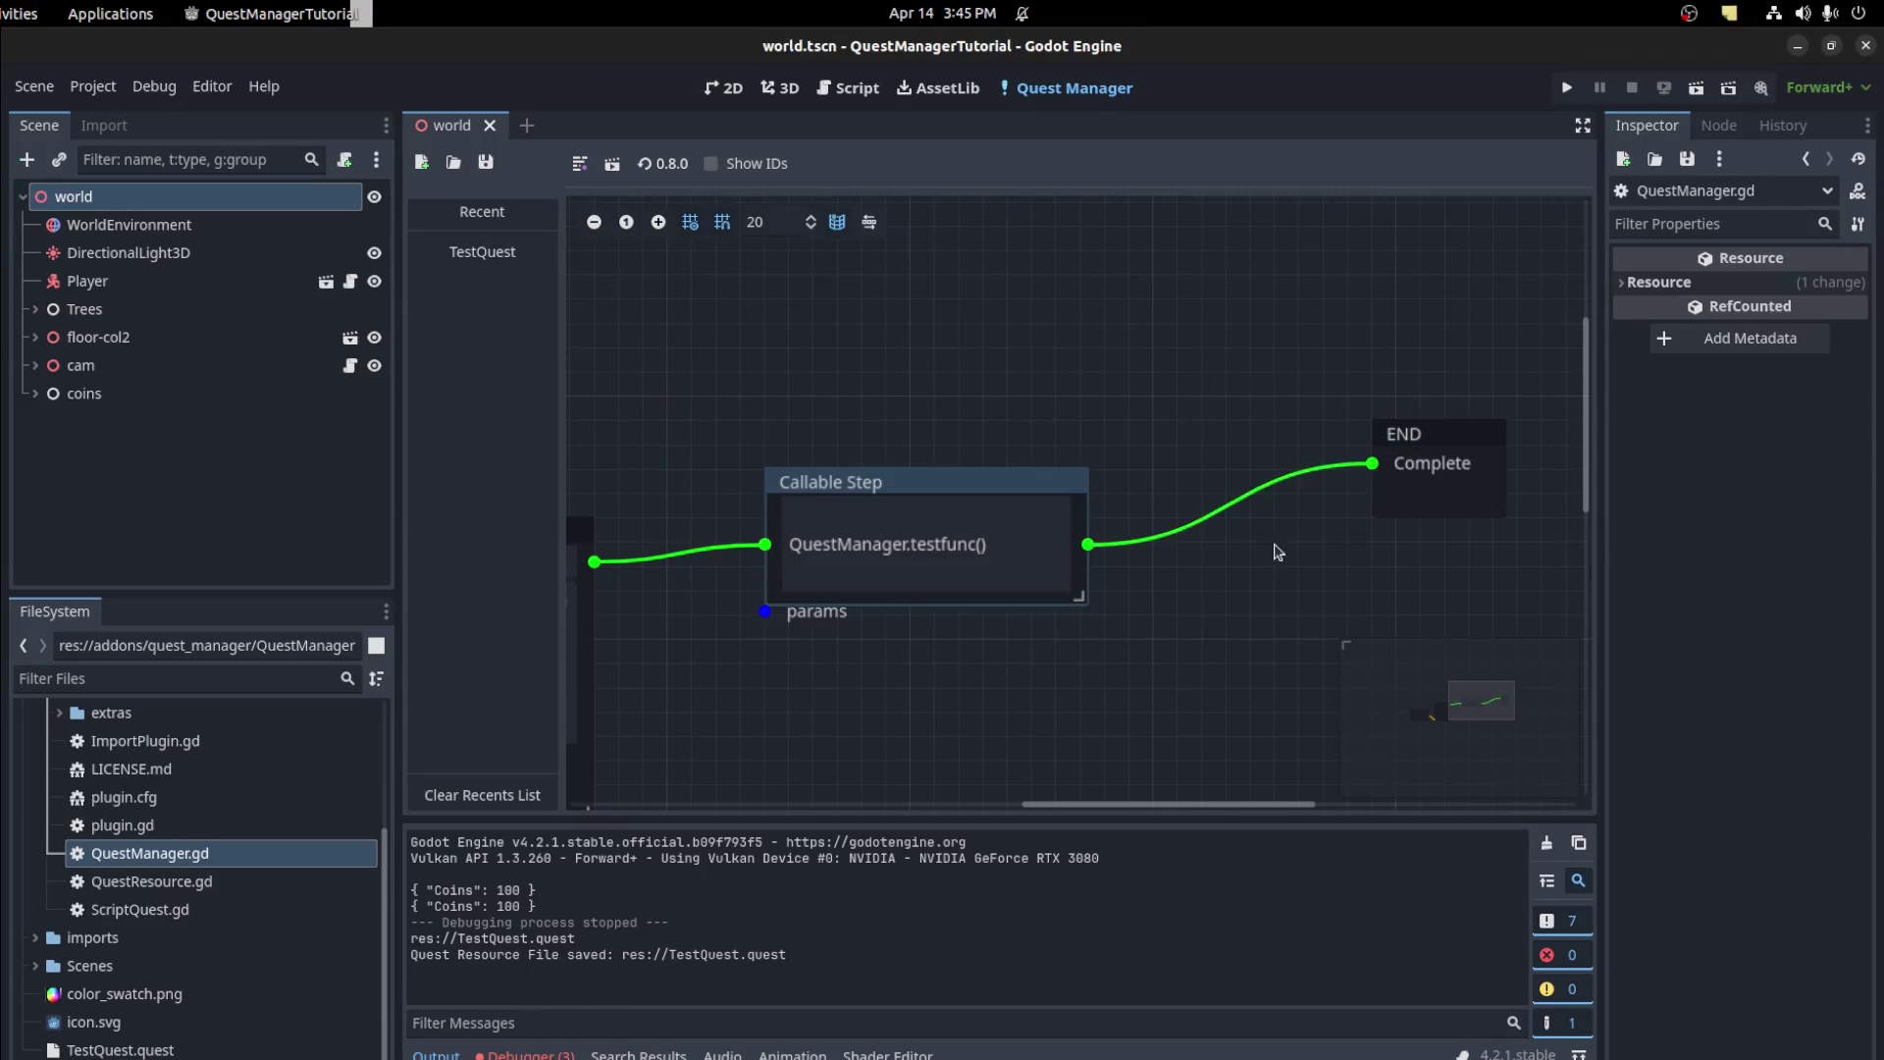
{"action": "scroll", "coordinate": [996, 639], "scroll_direction": "down", "scroll_amount": 5, "text": "ctrl"}
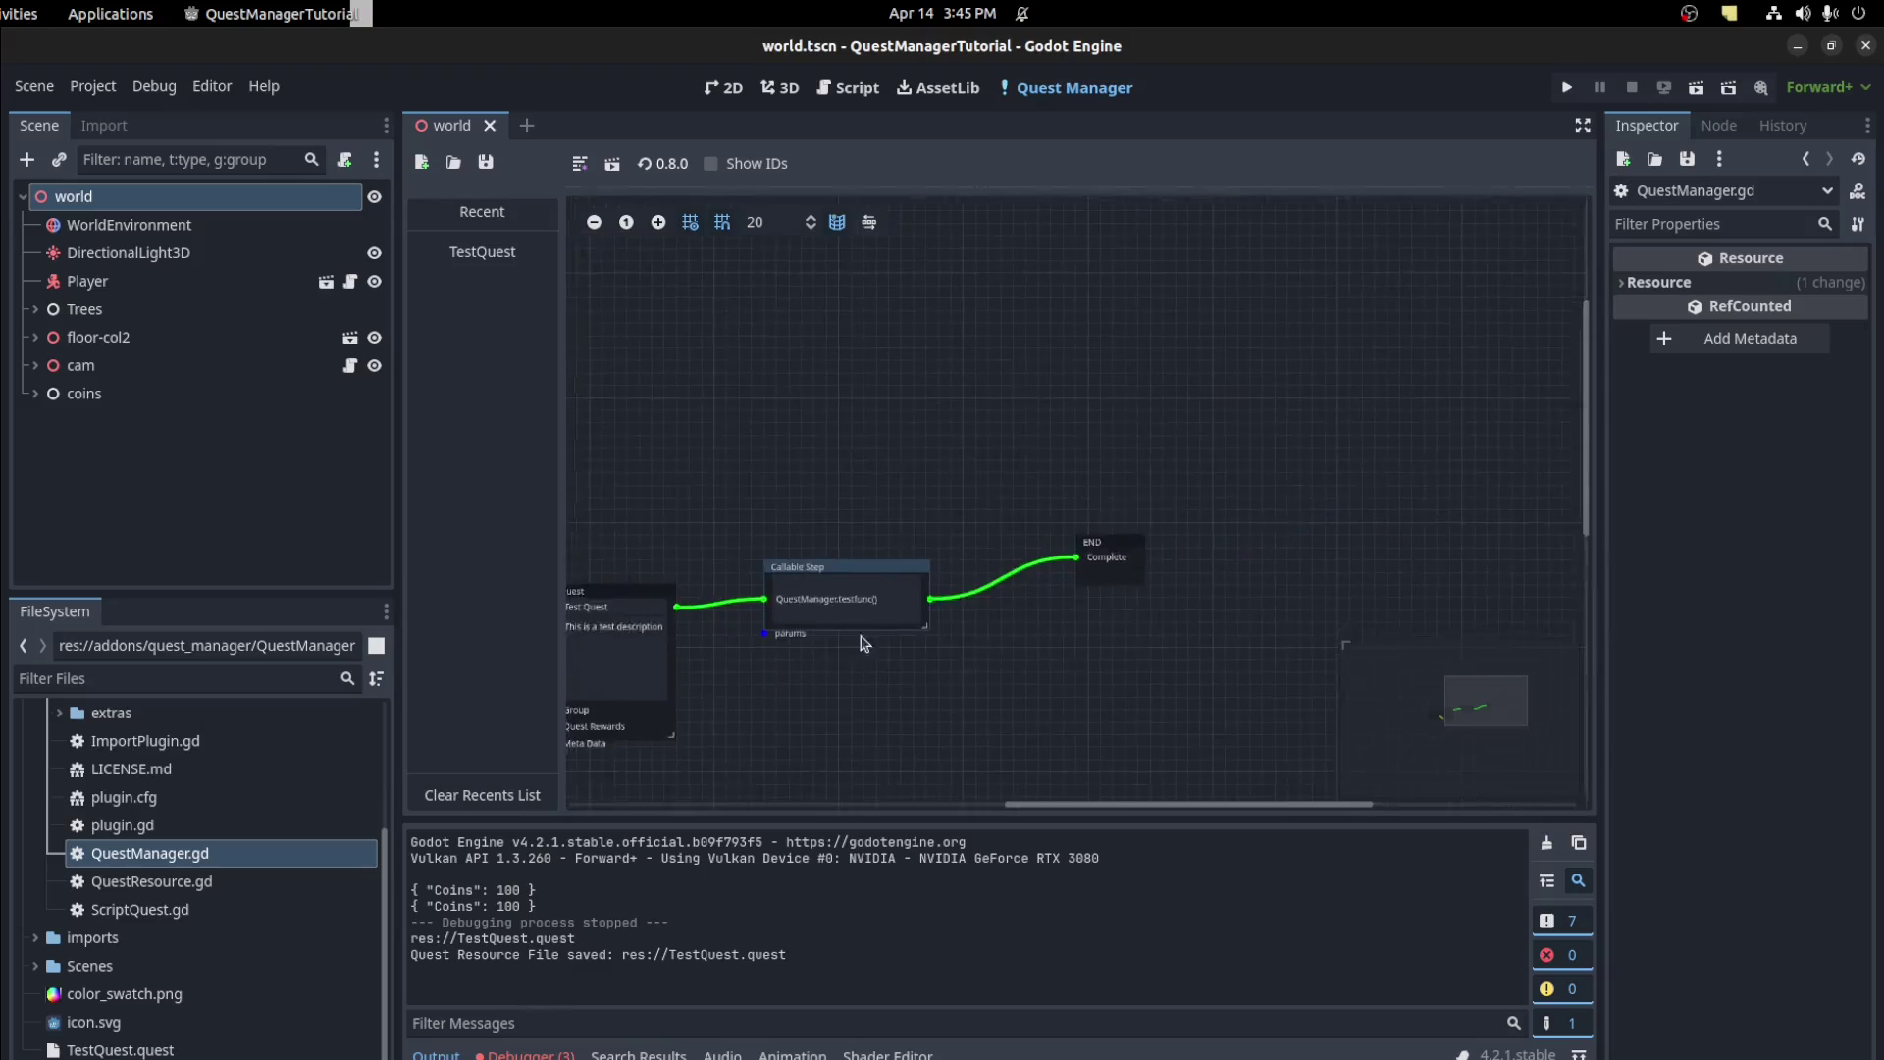
{"action": "middle_click_drag", "start_coordinate": [863, 643], "coordinate": [1171, 504]}
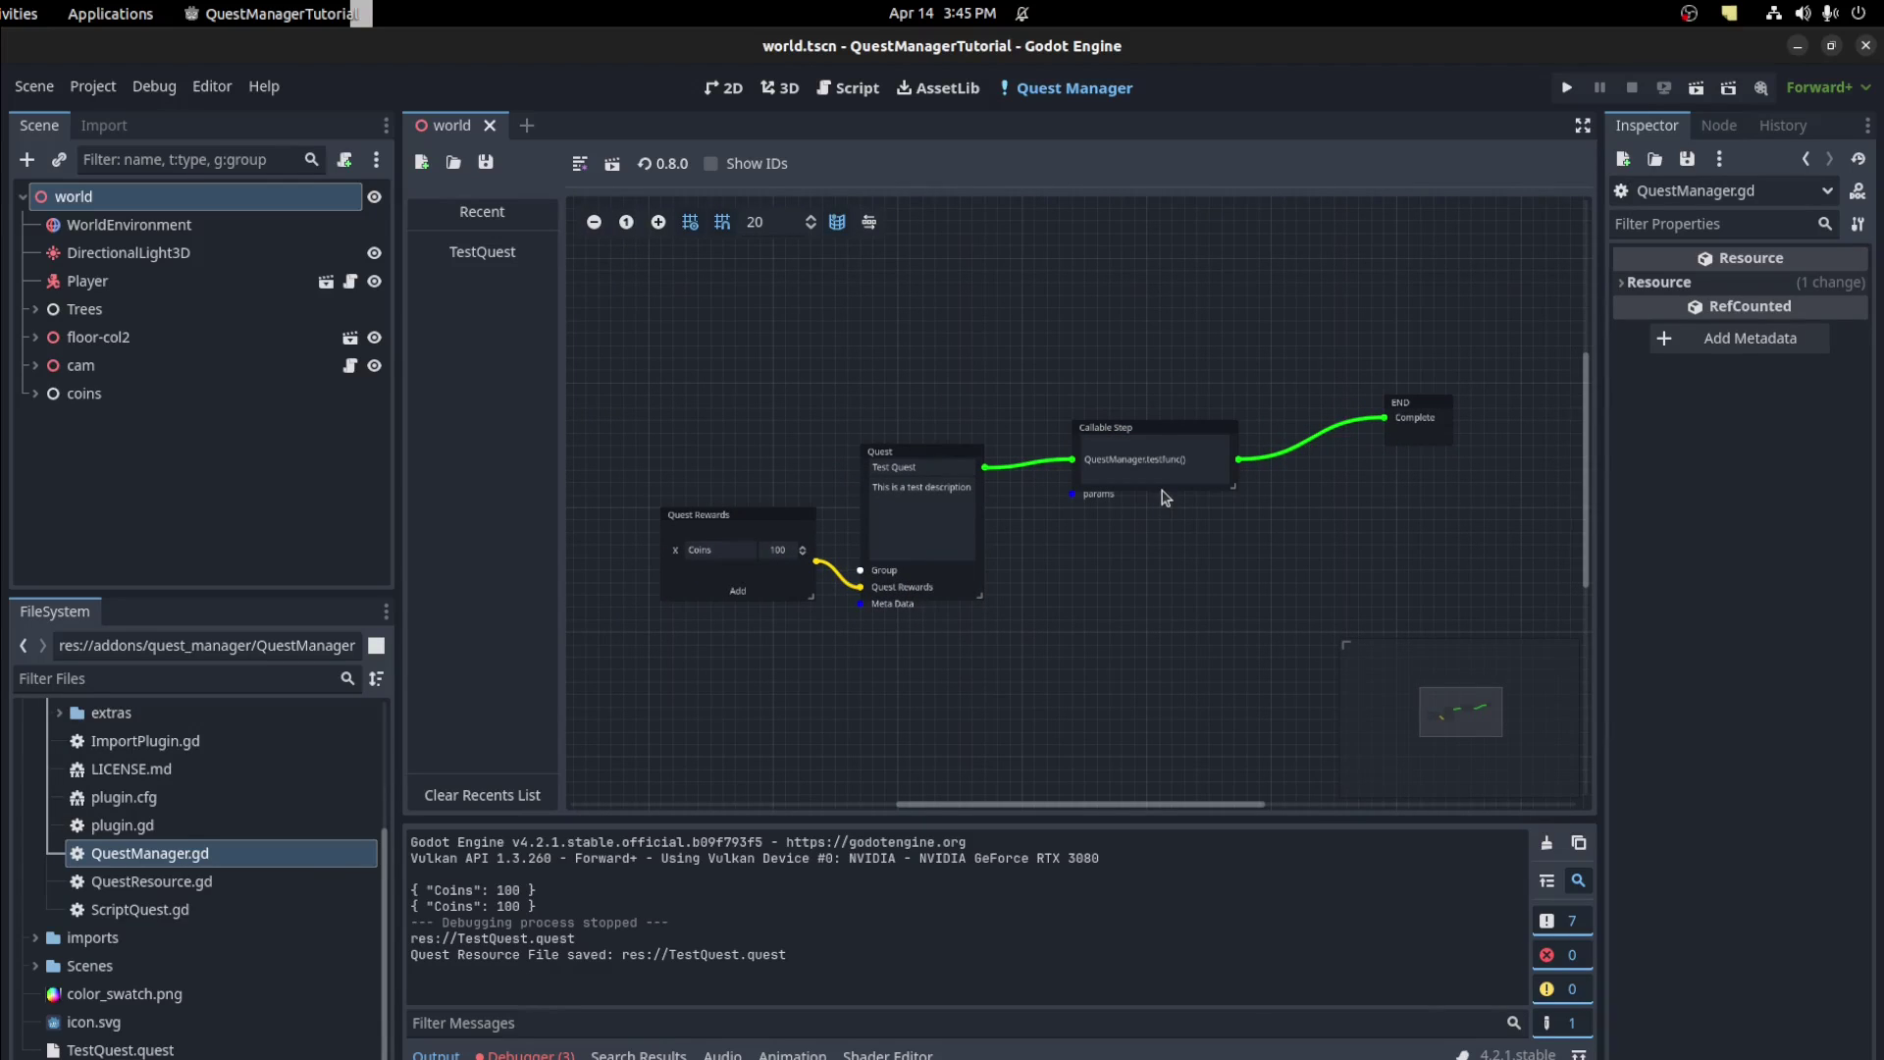
{"action": "key", "text": "ctrl+s"}
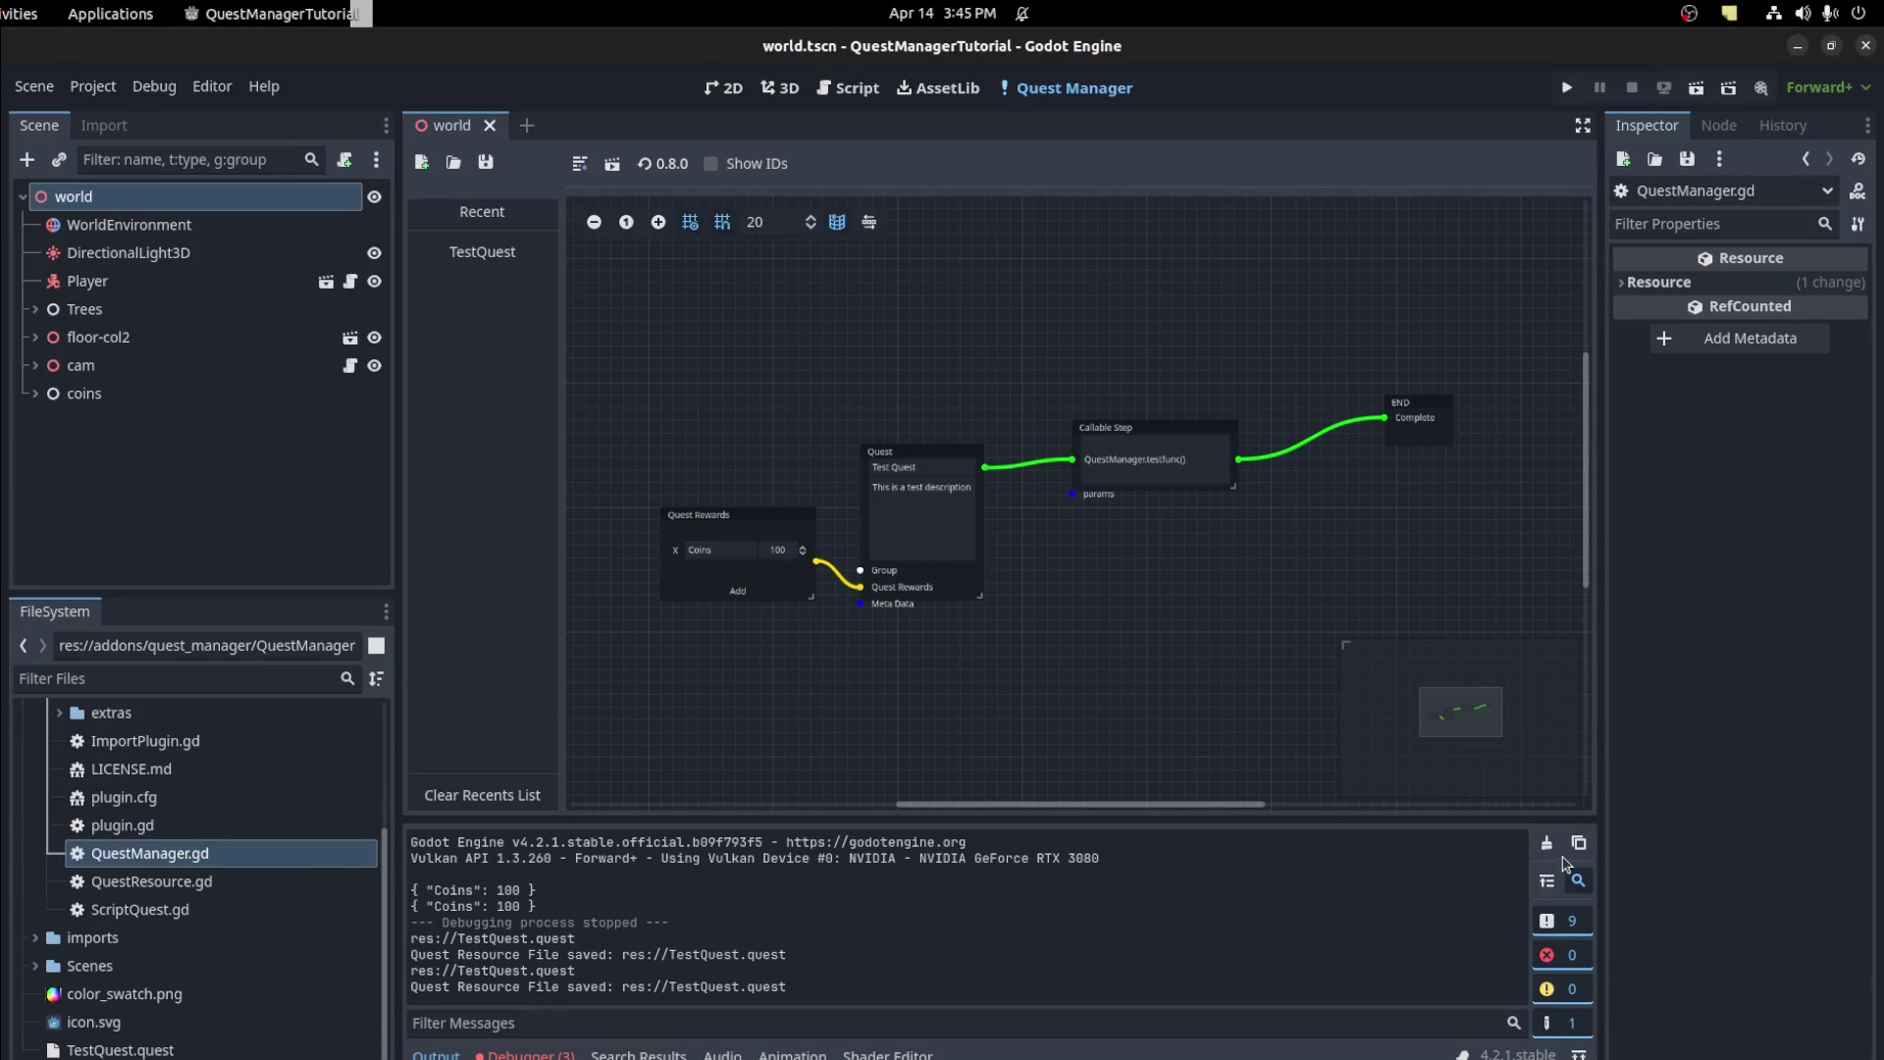
Clear the output log, launch the quest tester, and accept Test Quest
{"action": "left_click", "coordinate": [1547, 843]}
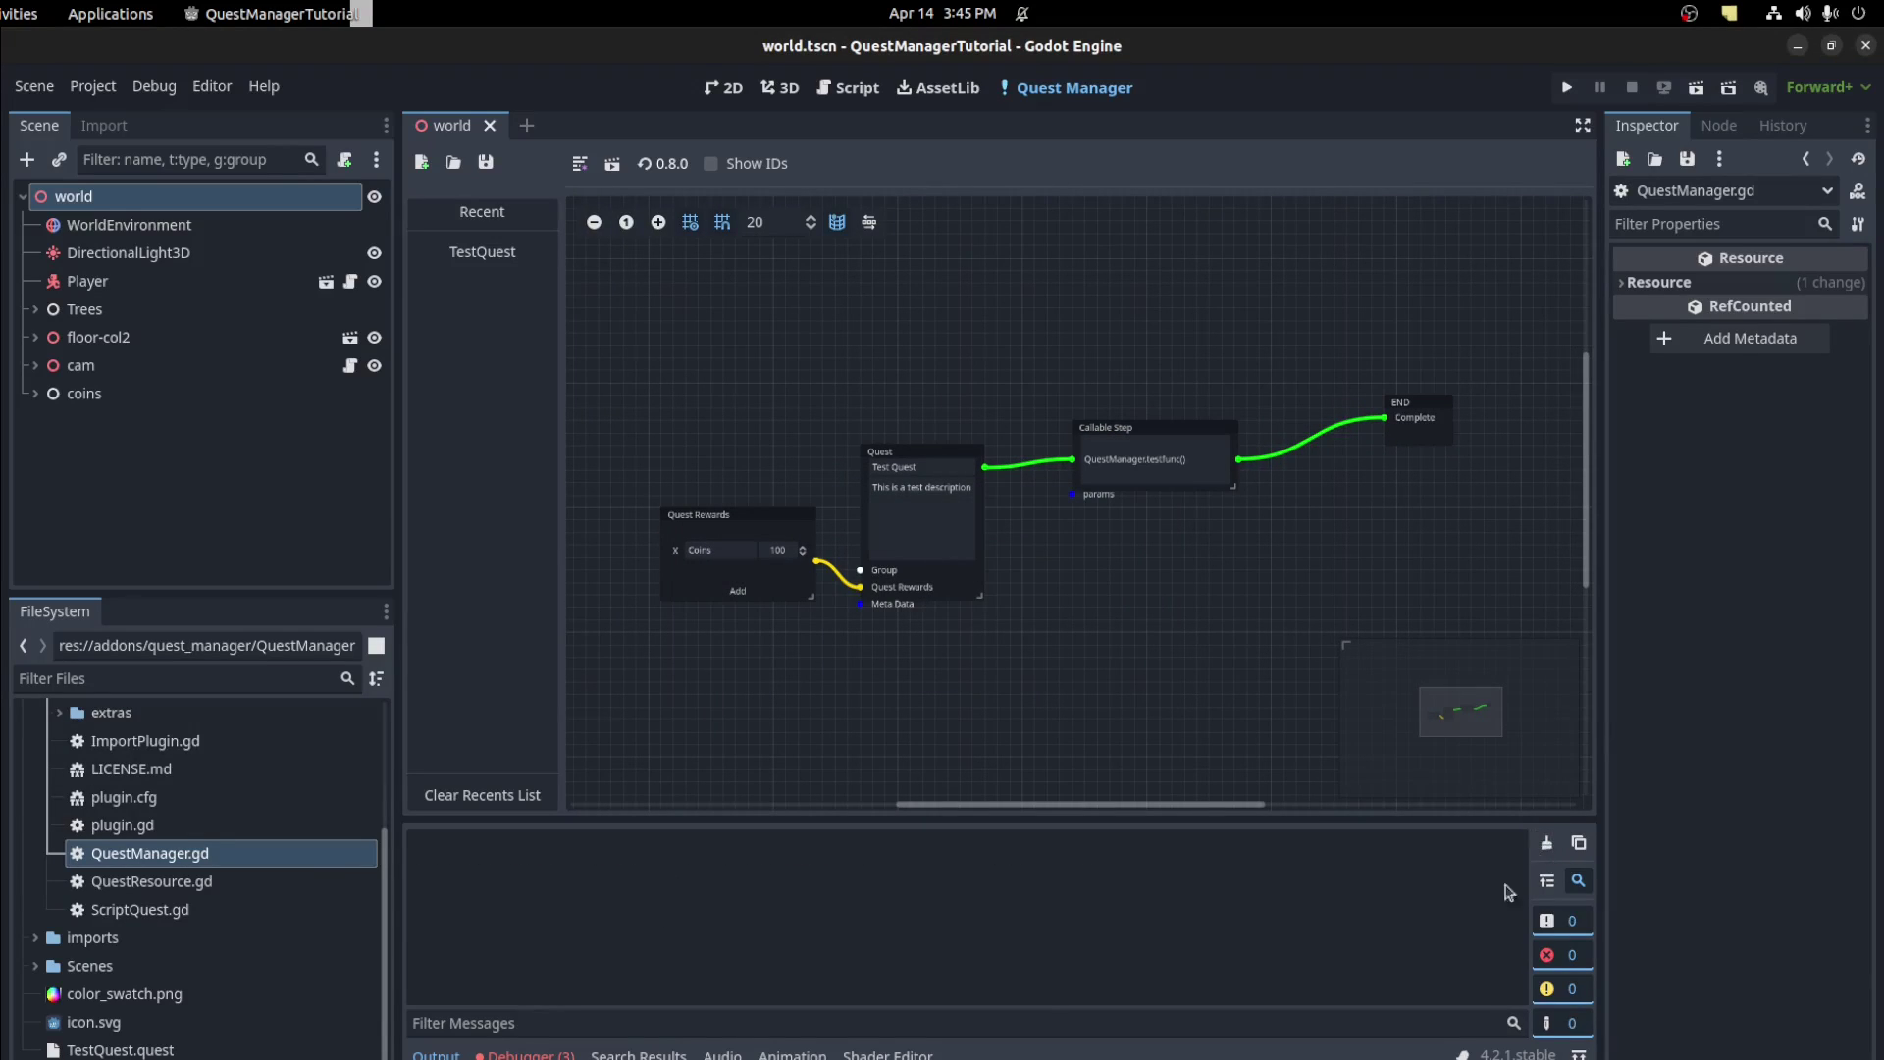
{"action": "left_click", "coordinate": [612, 163]}
{"action": "left_click", "coordinate": [1147, 864]}
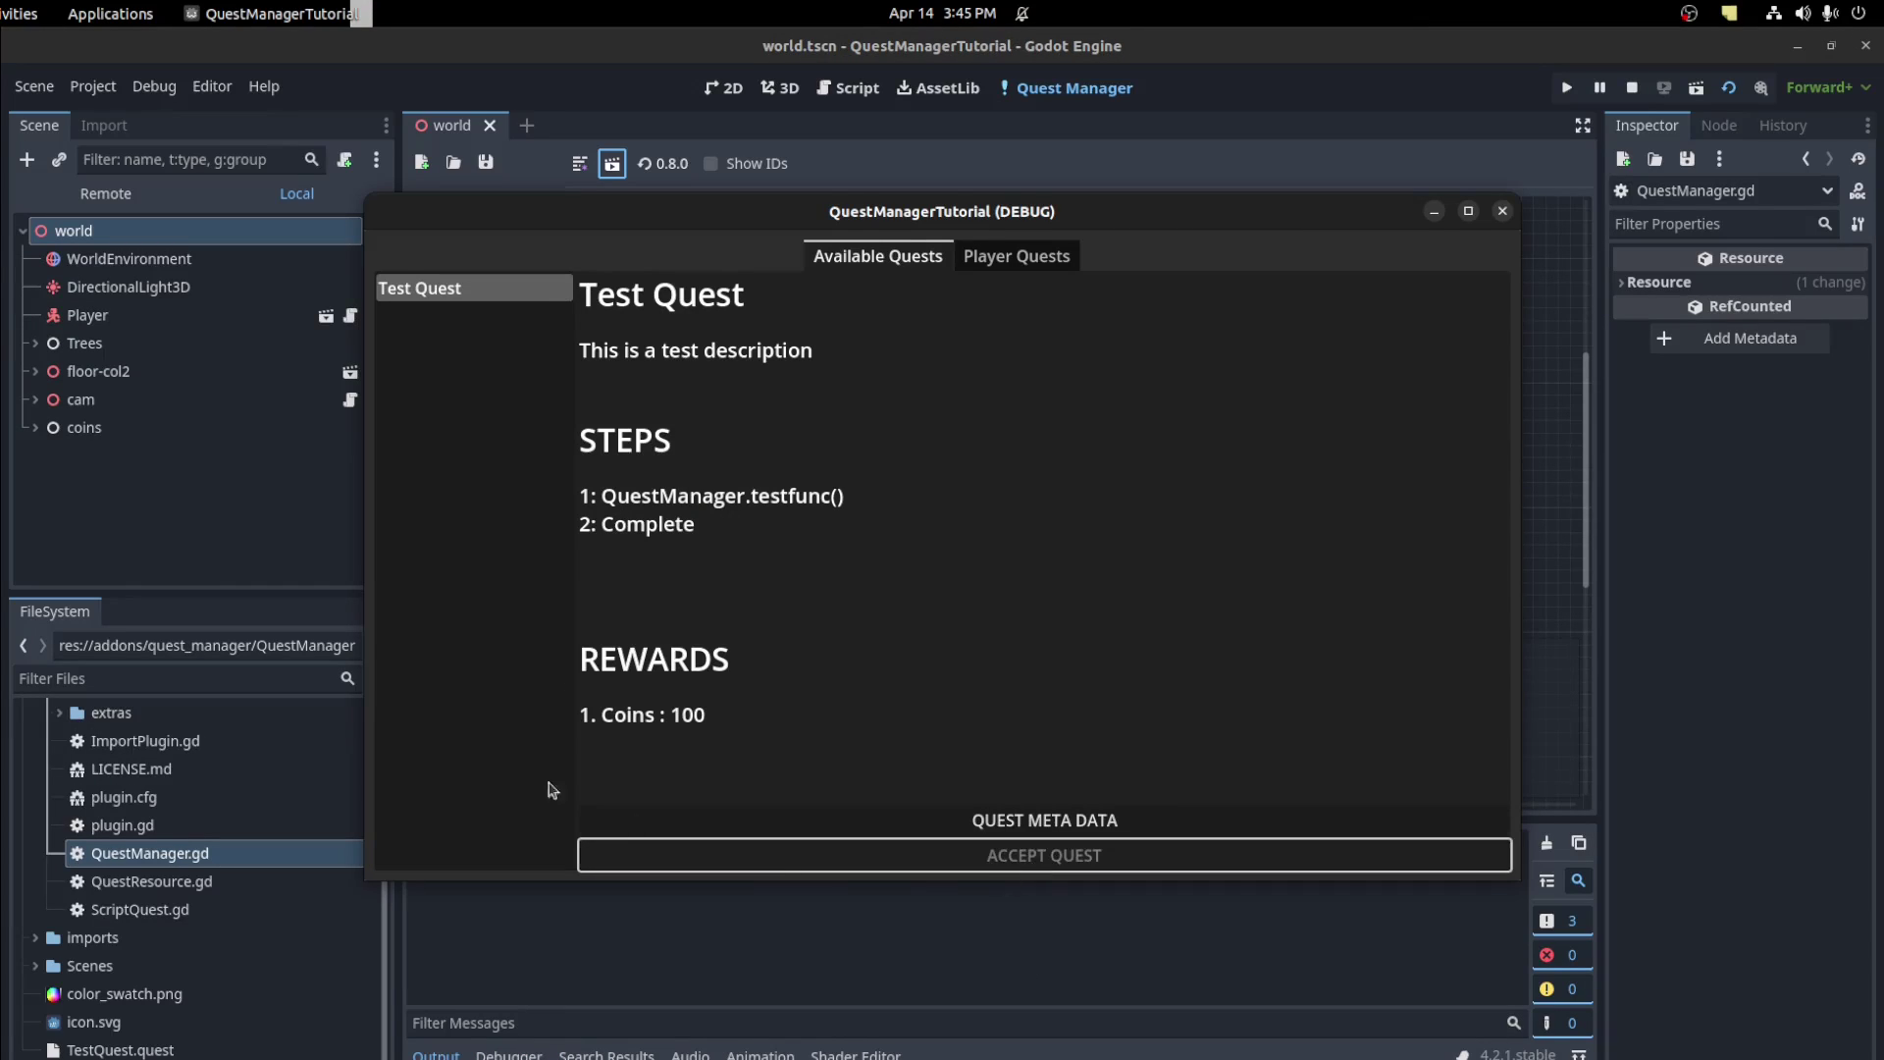
{"action": "left_click", "coordinate": [981, 256]}
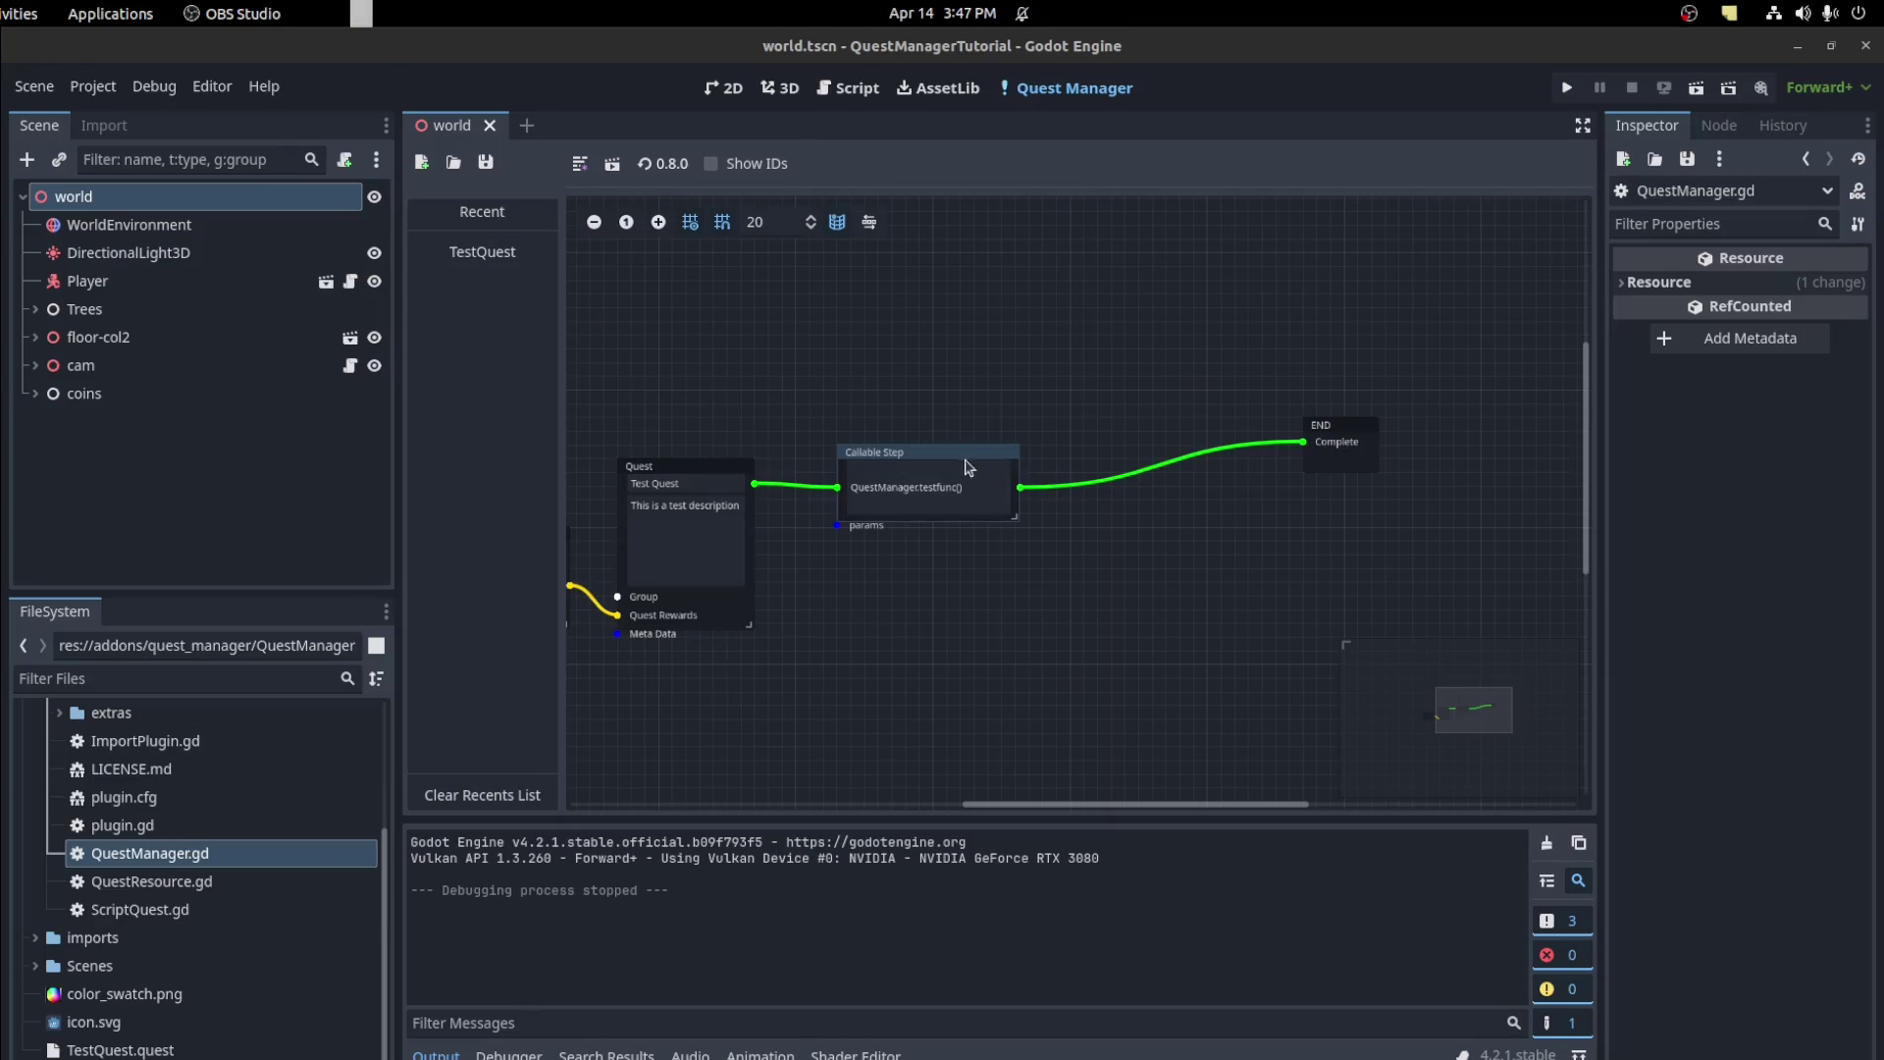
Insert an Action Step with the text "Do thing" between the Quest and the Callable Step, and save the quest
{"action": "left_click_drag", "start_coordinate": [878, 461], "coordinate": [1098, 407]}
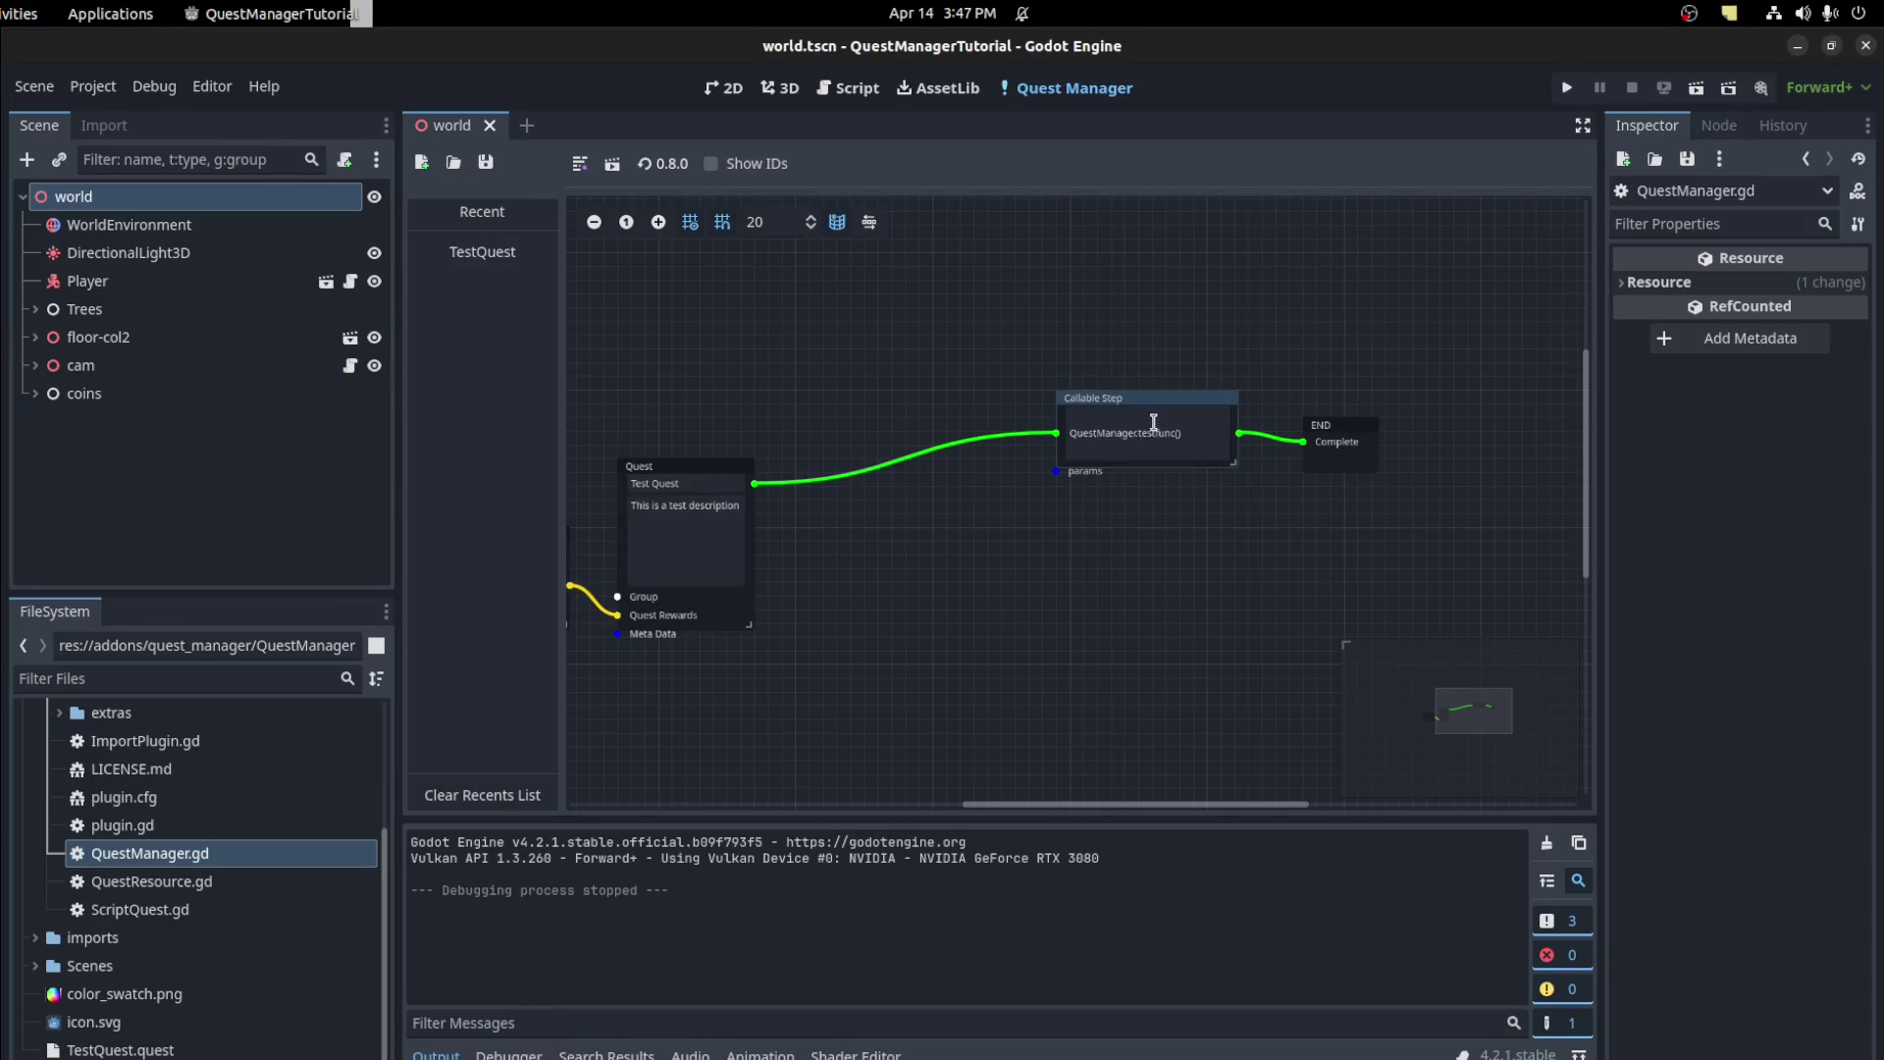
{"action": "mouse_move", "coordinate": [1144, 406]}
{"action": "left_mouse_down"}
{"action": "mouse_move", "coordinate": [937, 442]}
{"action": "mouse_move", "coordinate": [1138, 433]}
{"action": "mouse_move", "coordinate": [1147, 394]}
{"action": "mouse_move", "coordinate": [1161, 407]}
{"action": "left_mouse_up"}
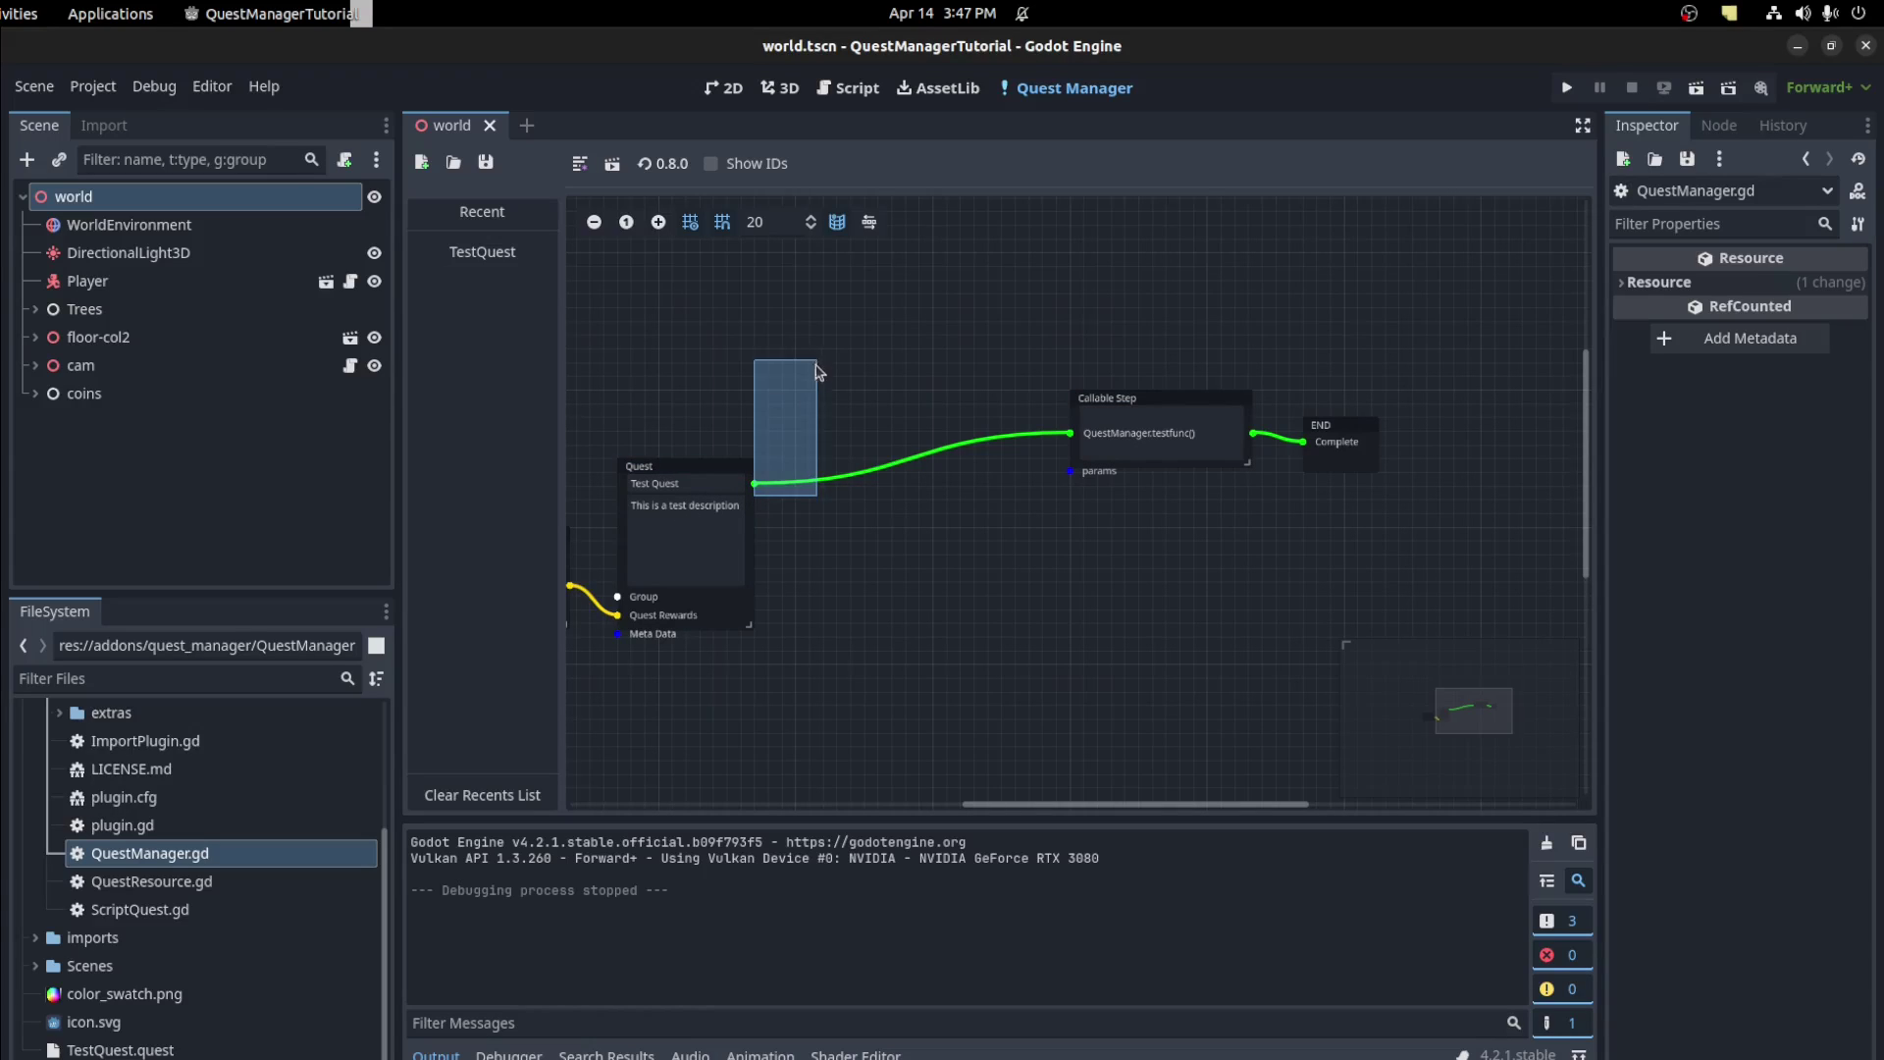
{"action": "left_click_drag", "start_coordinate": [753, 483], "coordinate": [846, 579]}
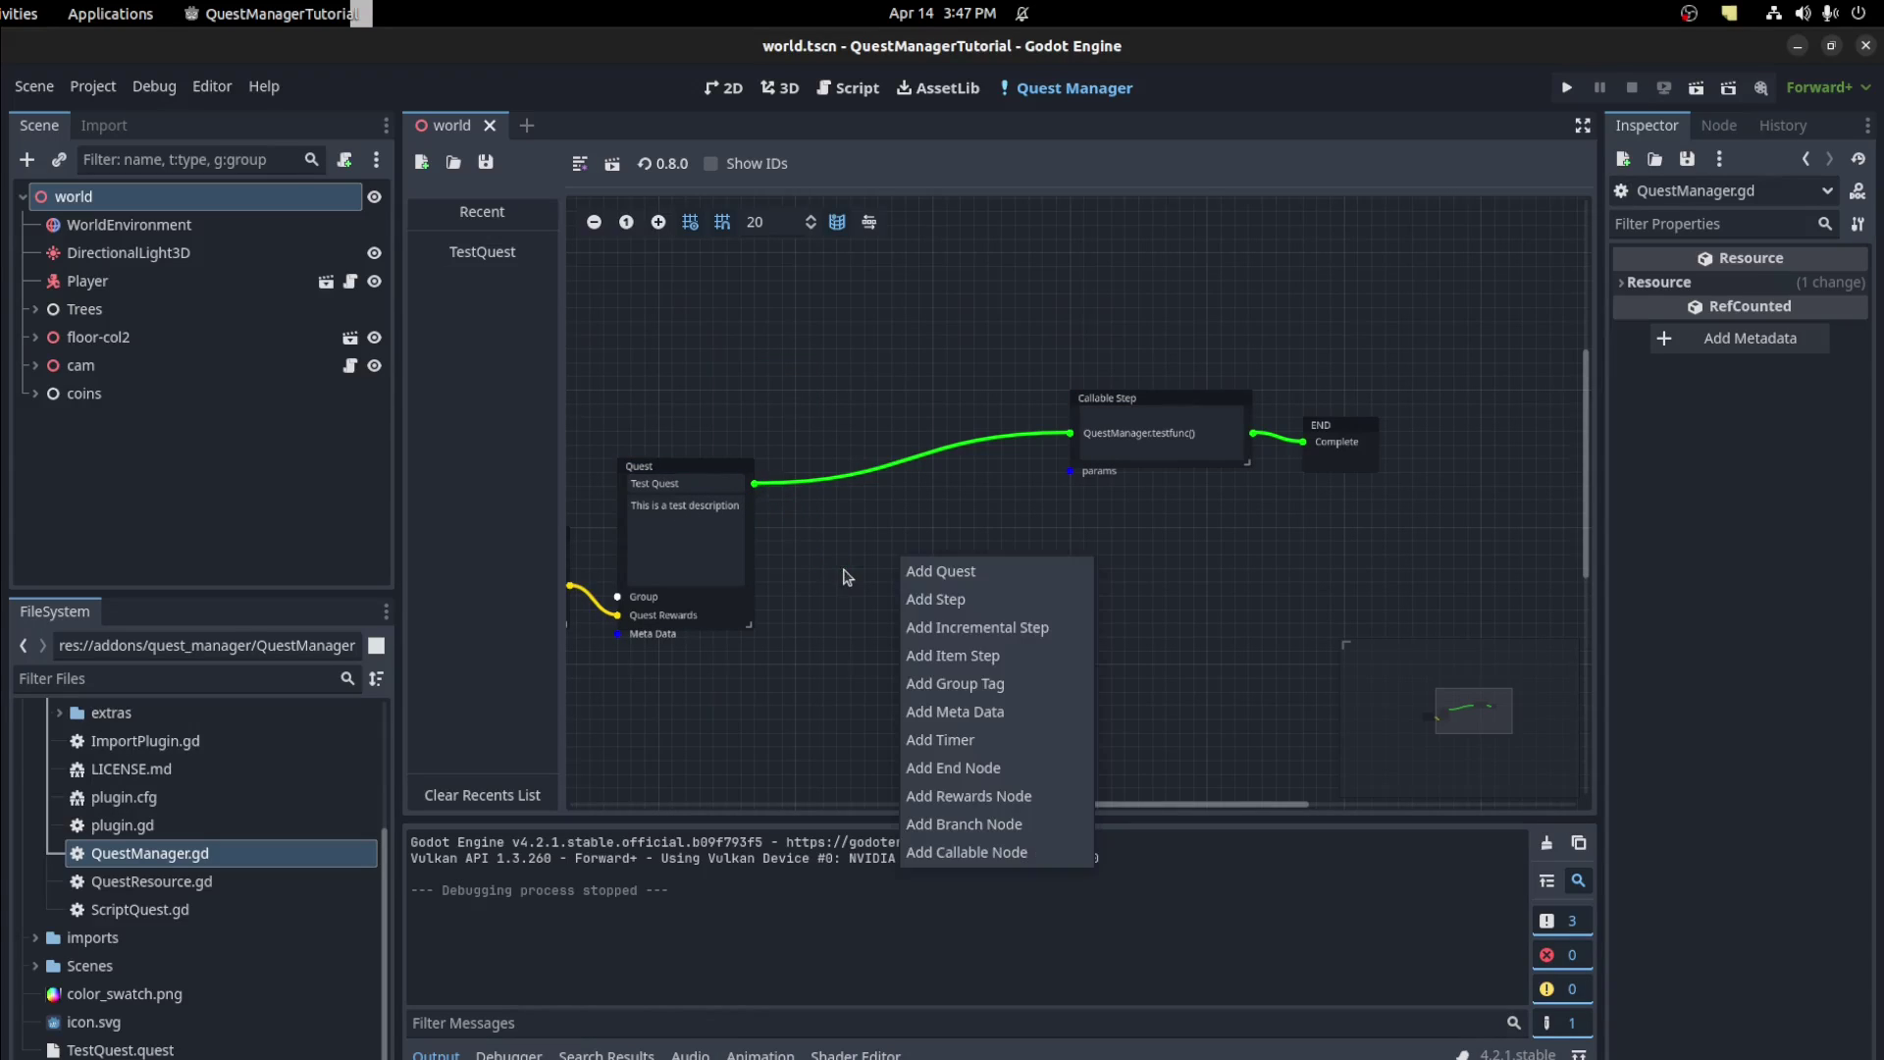
{"action": "left_click", "coordinate": [966, 602]}
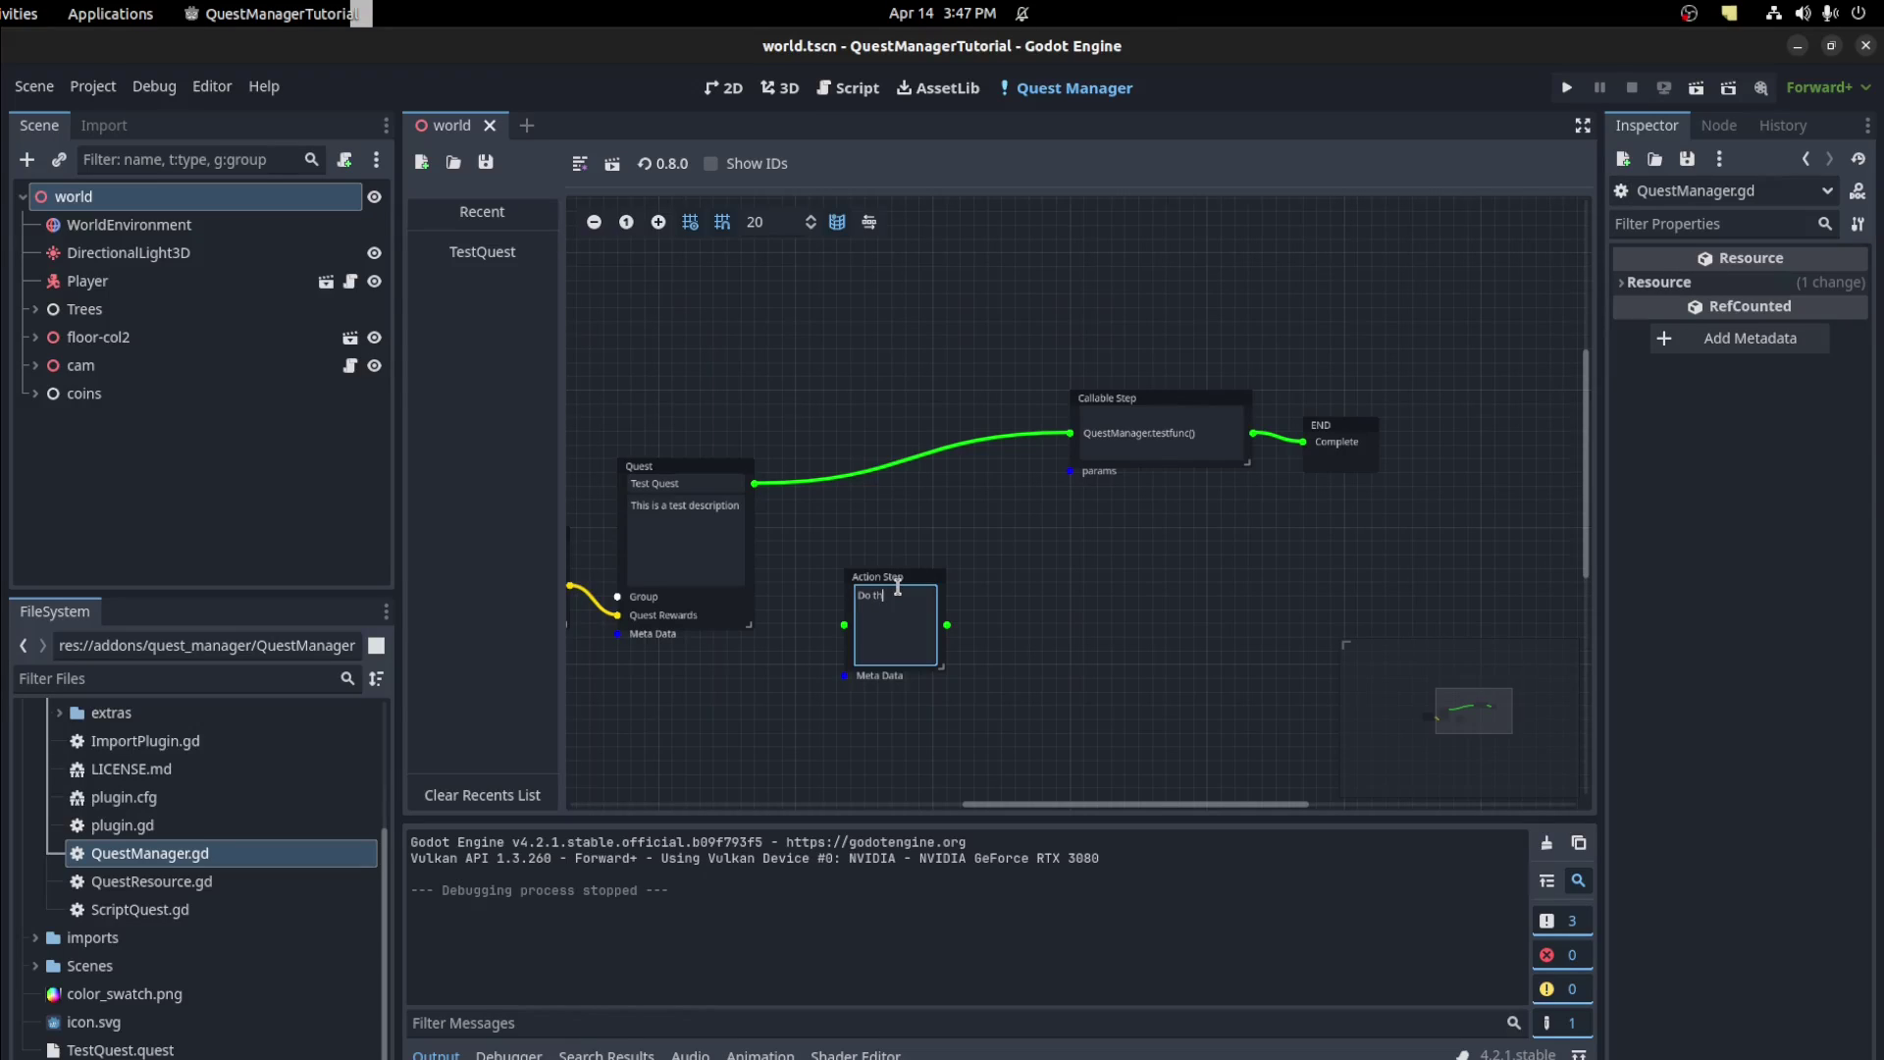
{"action": "left_click_drag", "start_coordinate": [948, 625], "coordinate": [1069, 433]}
{"action": "left_click_drag", "start_coordinate": [925, 580], "coordinate": [946, 428]}
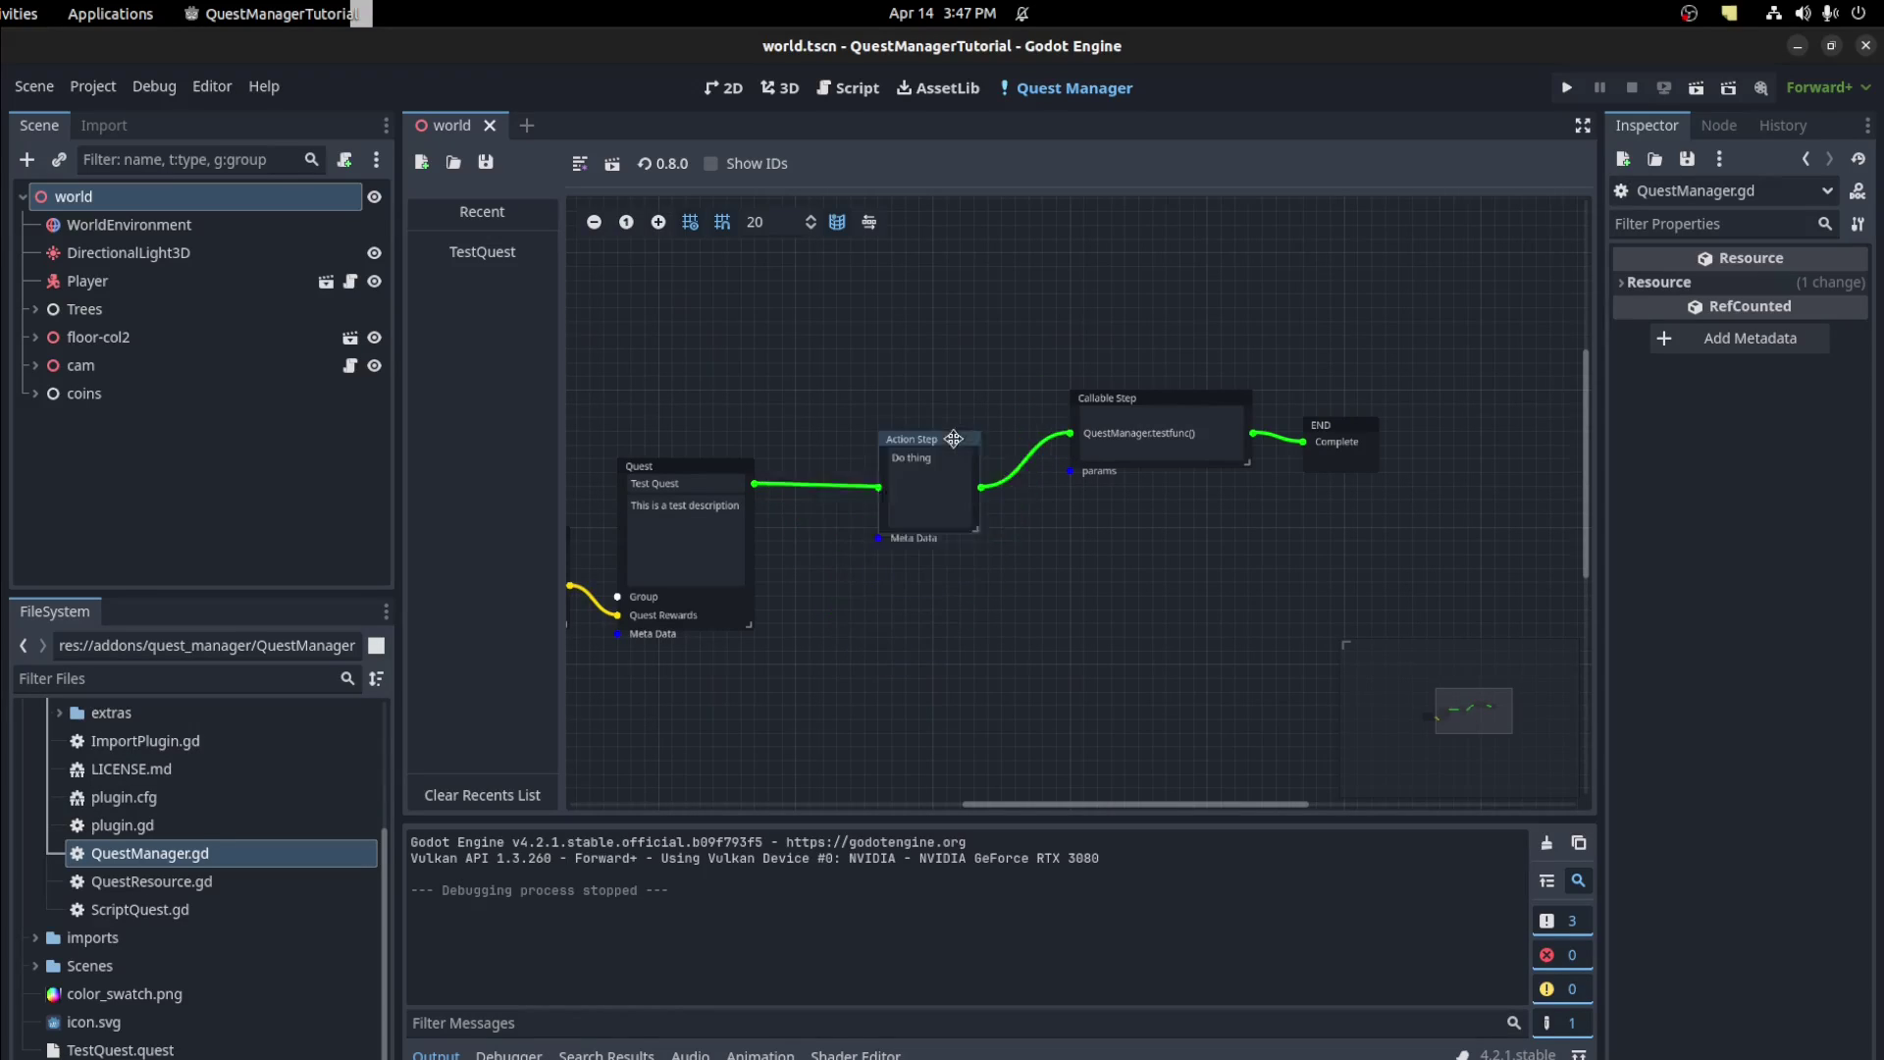
{"action": "key", "text": "ctrl+s"}
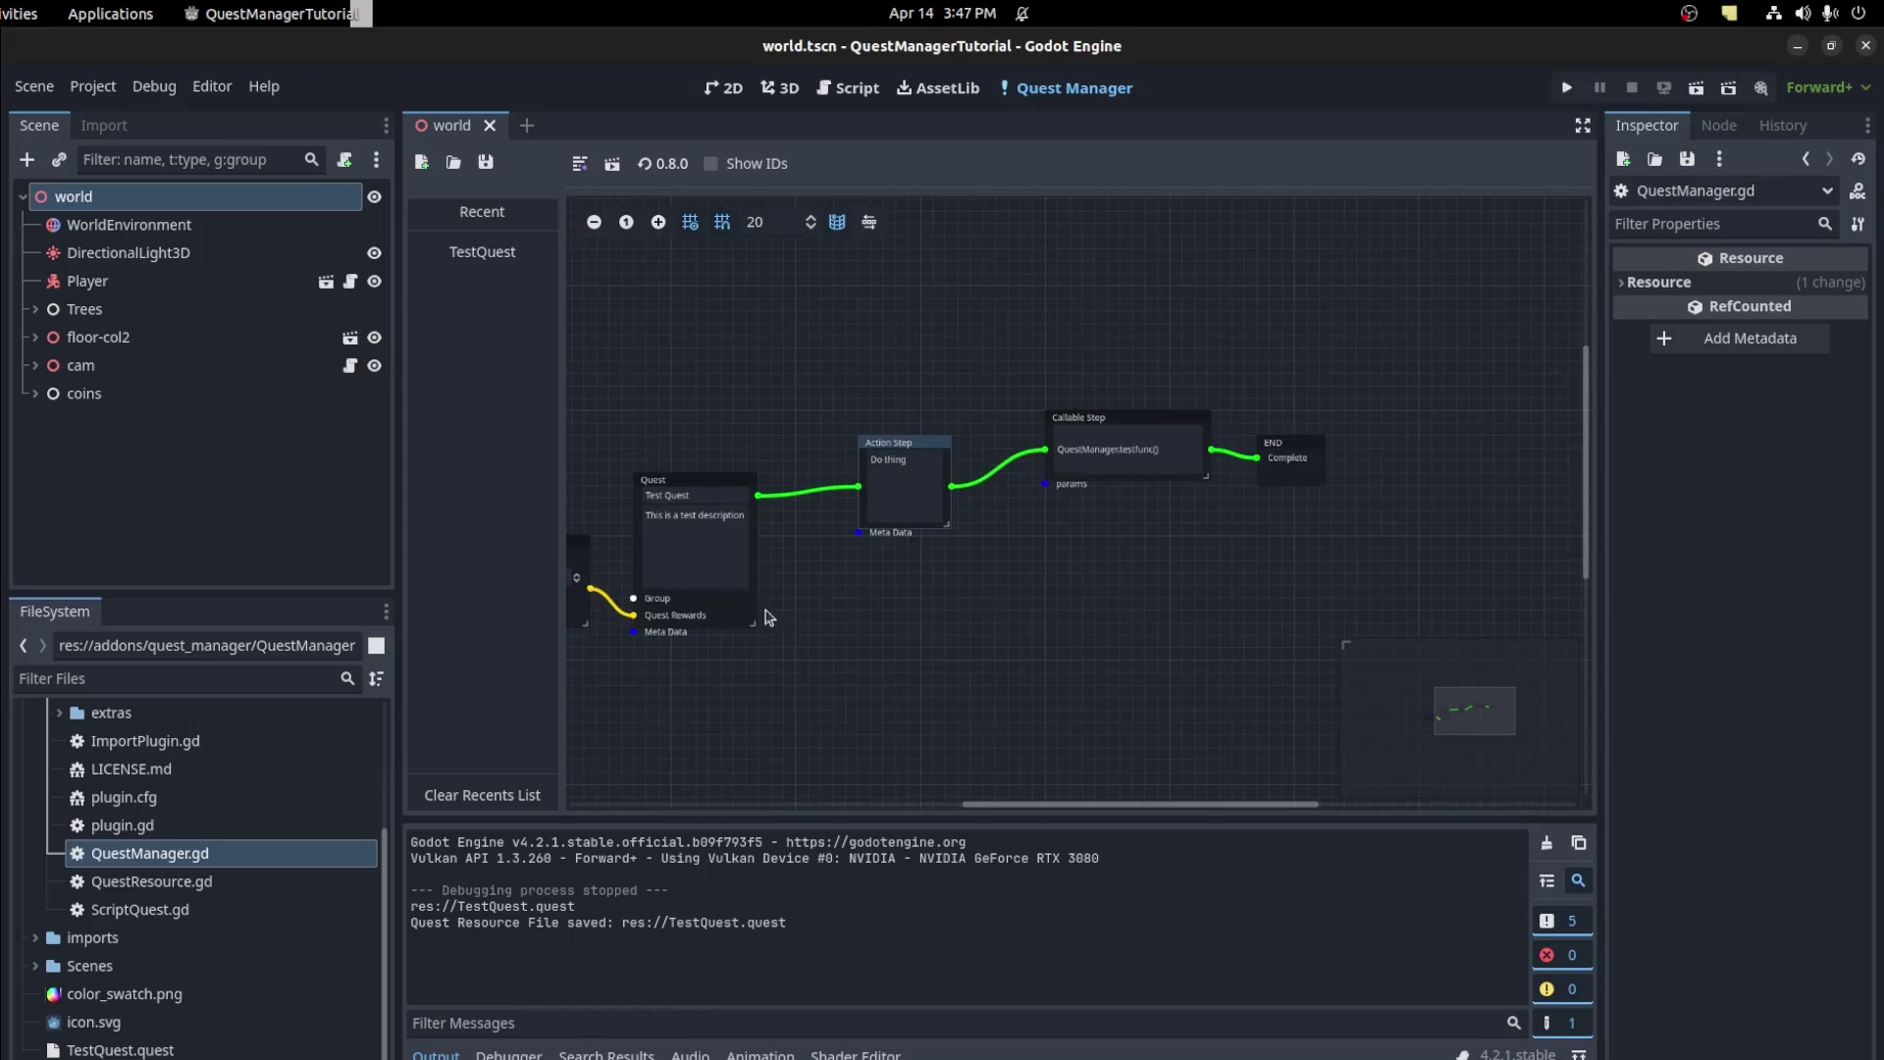
Run the quest tester, accept Test Quest, and select it among the player's quests
{"action": "left_click", "coordinate": [609, 163]}
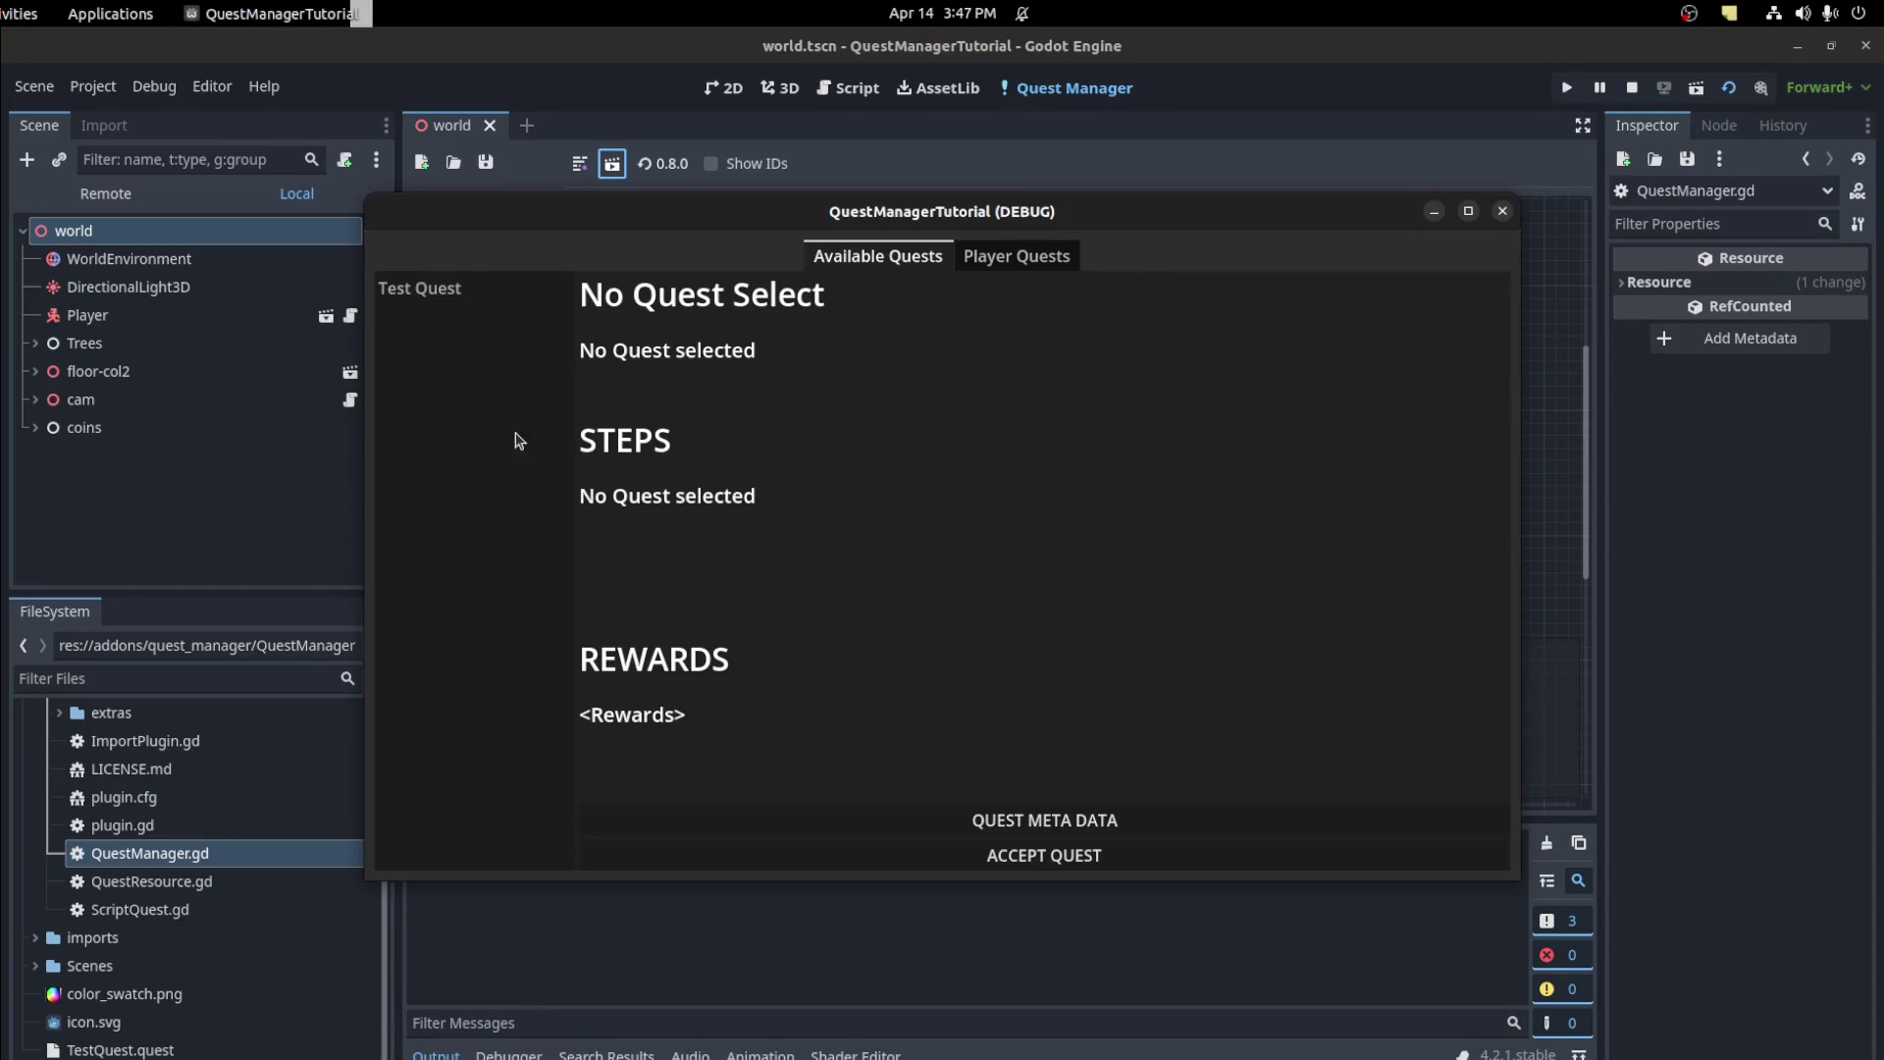
{"action": "left_click", "coordinate": [481, 289]}
{"action": "left_click", "coordinate": [1025, 854]}
{"action": "left_click", "coordinate": [1016, 256]}
{"action": "left_click", "coordinate": [427, 293]}
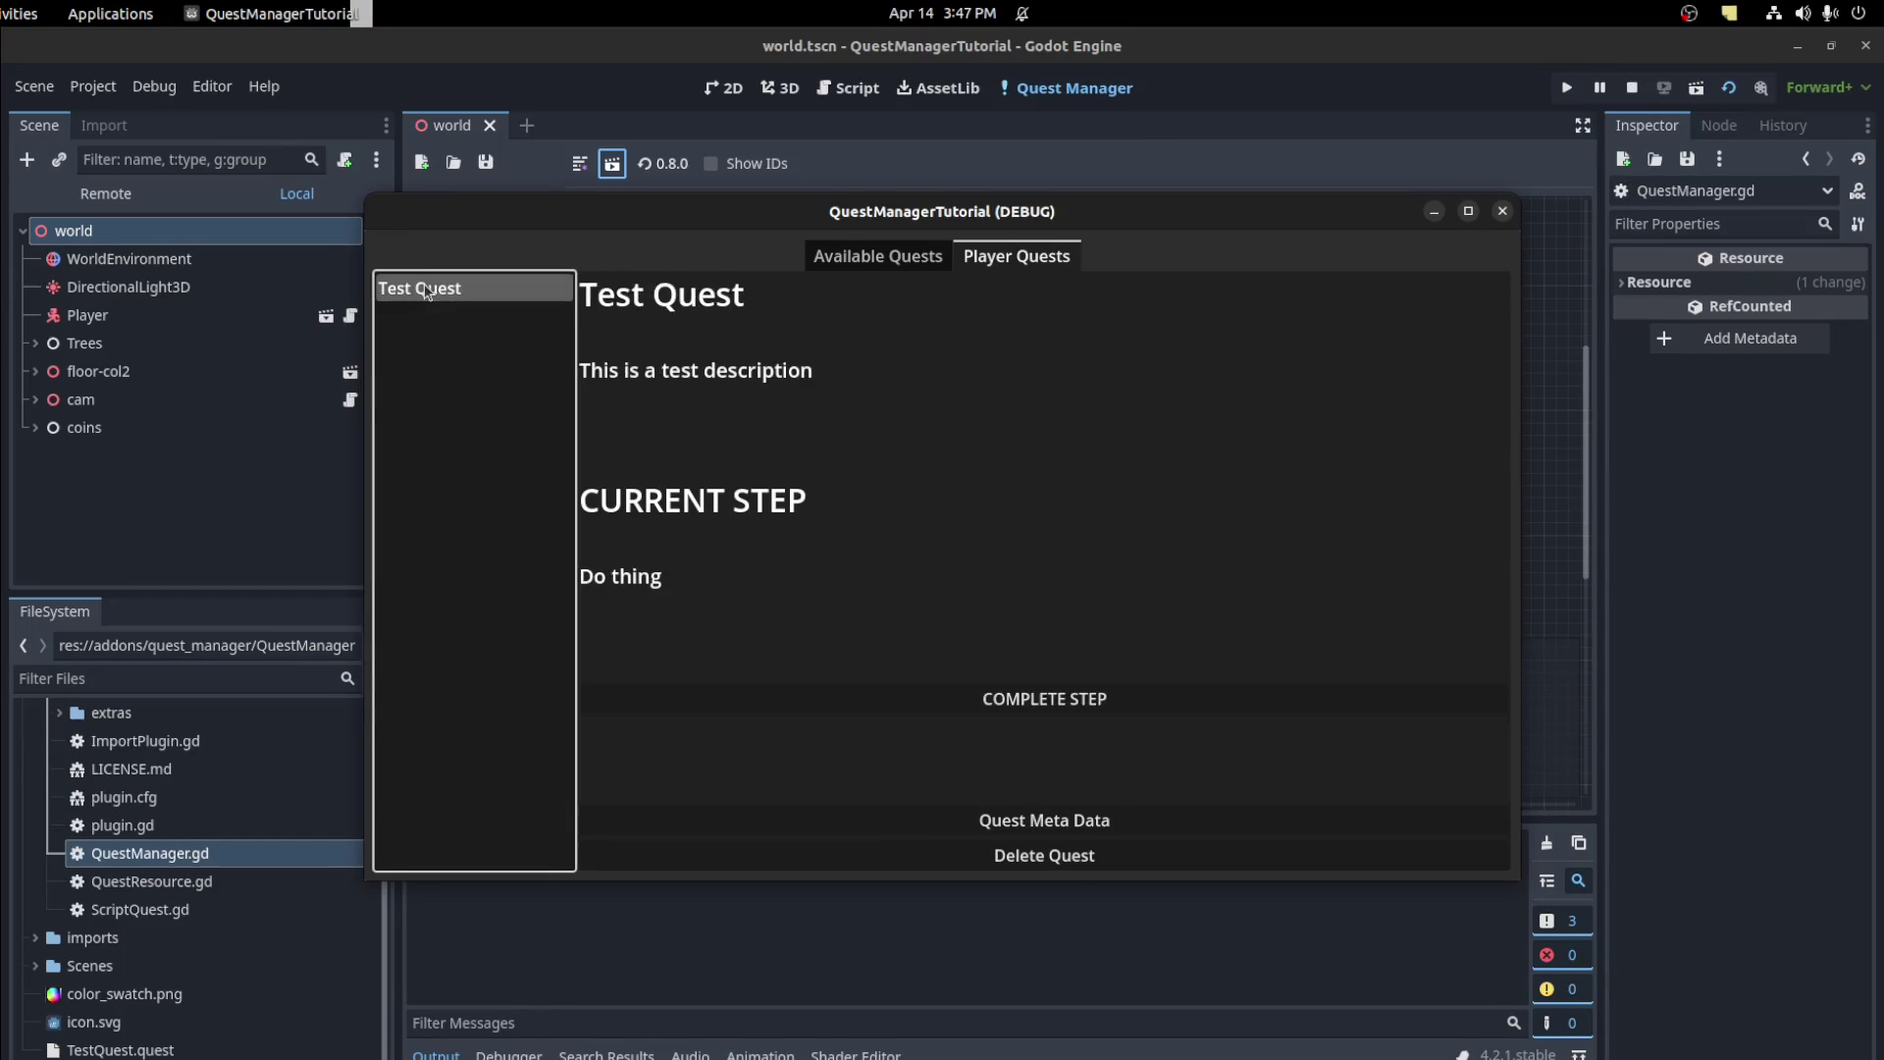
Complete the "Do thing" step, move the tester window clear of the output log, and stop the tester
{"action": "left_click", "coordinate": [852, 700]}
{"action": "left_click_drag", "start_coordinate": [694, 211], "coordinate": [816, 137]}
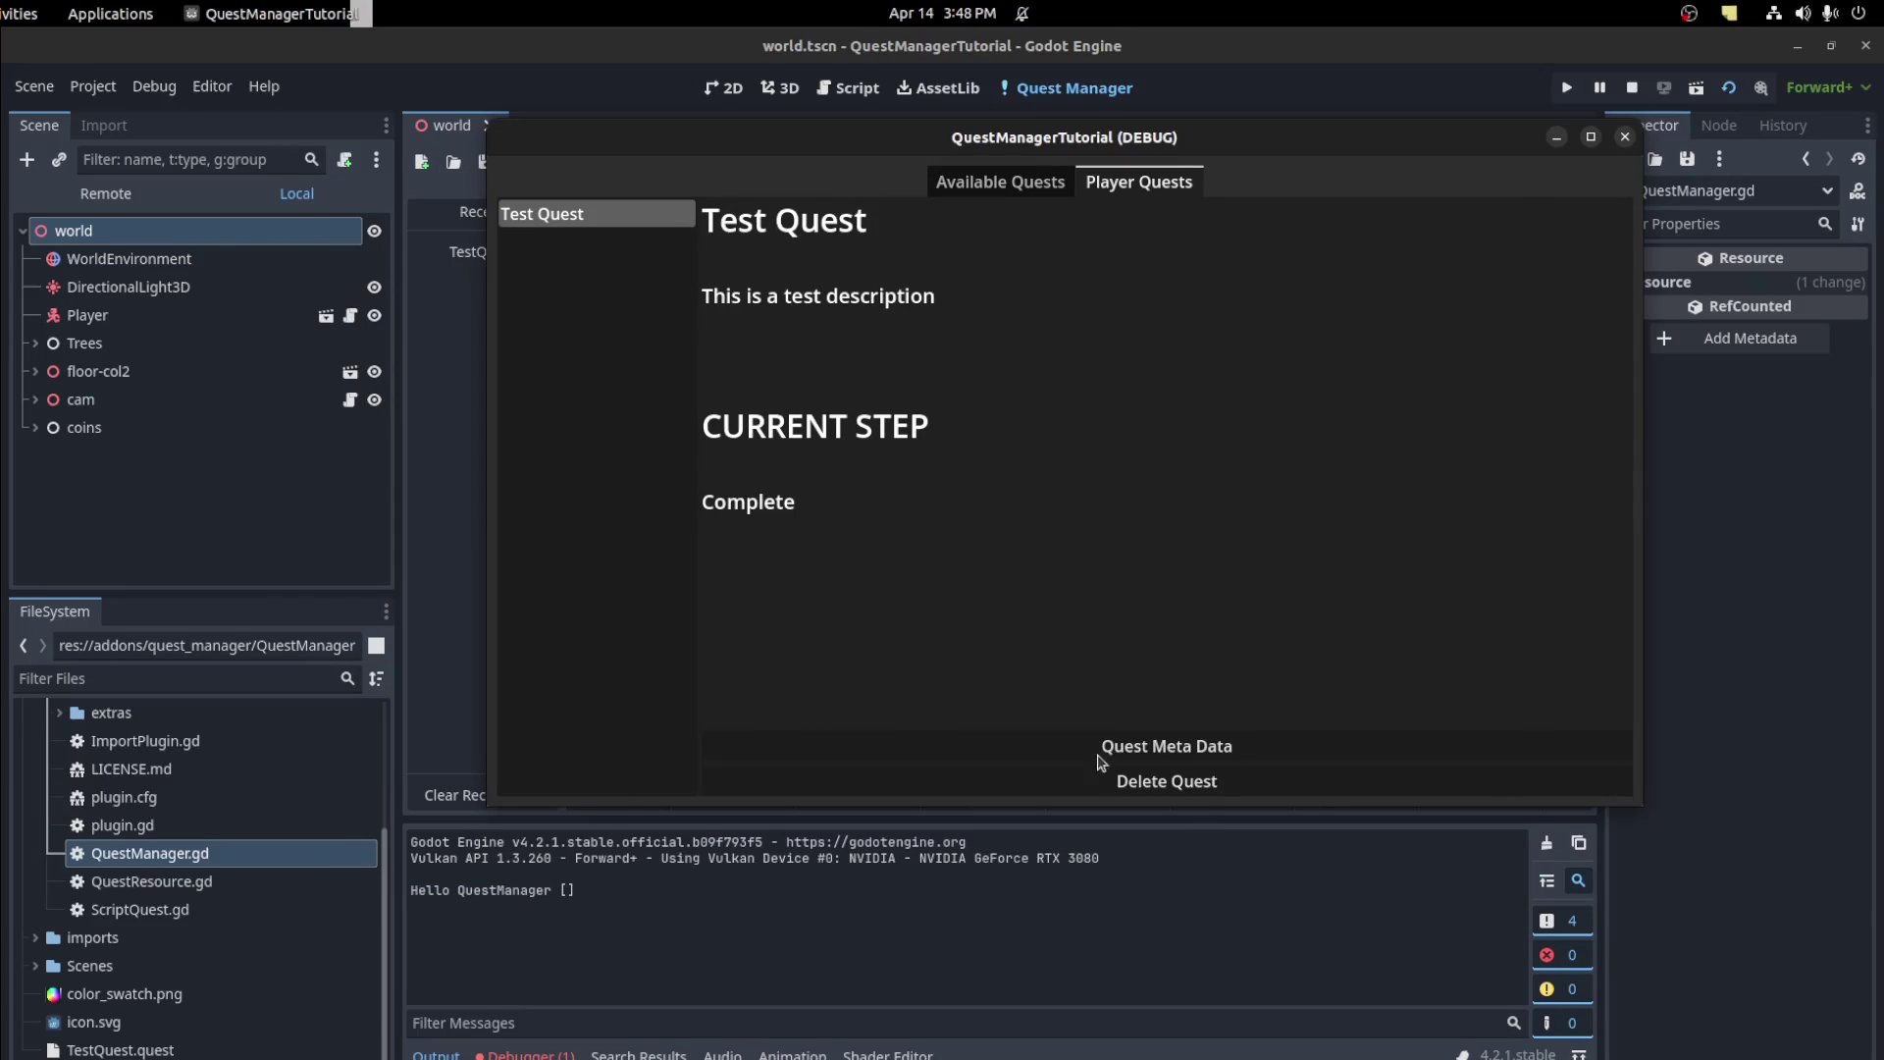
{"action": "key", "text": "Tab"}
{"action": "key", "text": "F8"}
Delete the Callable Step from the quest graph and link the Action Step to the END node
{"action": "scroll", "coordinate": [1128, 549], "scroll_direction": "down", "scroll_amount": 3}
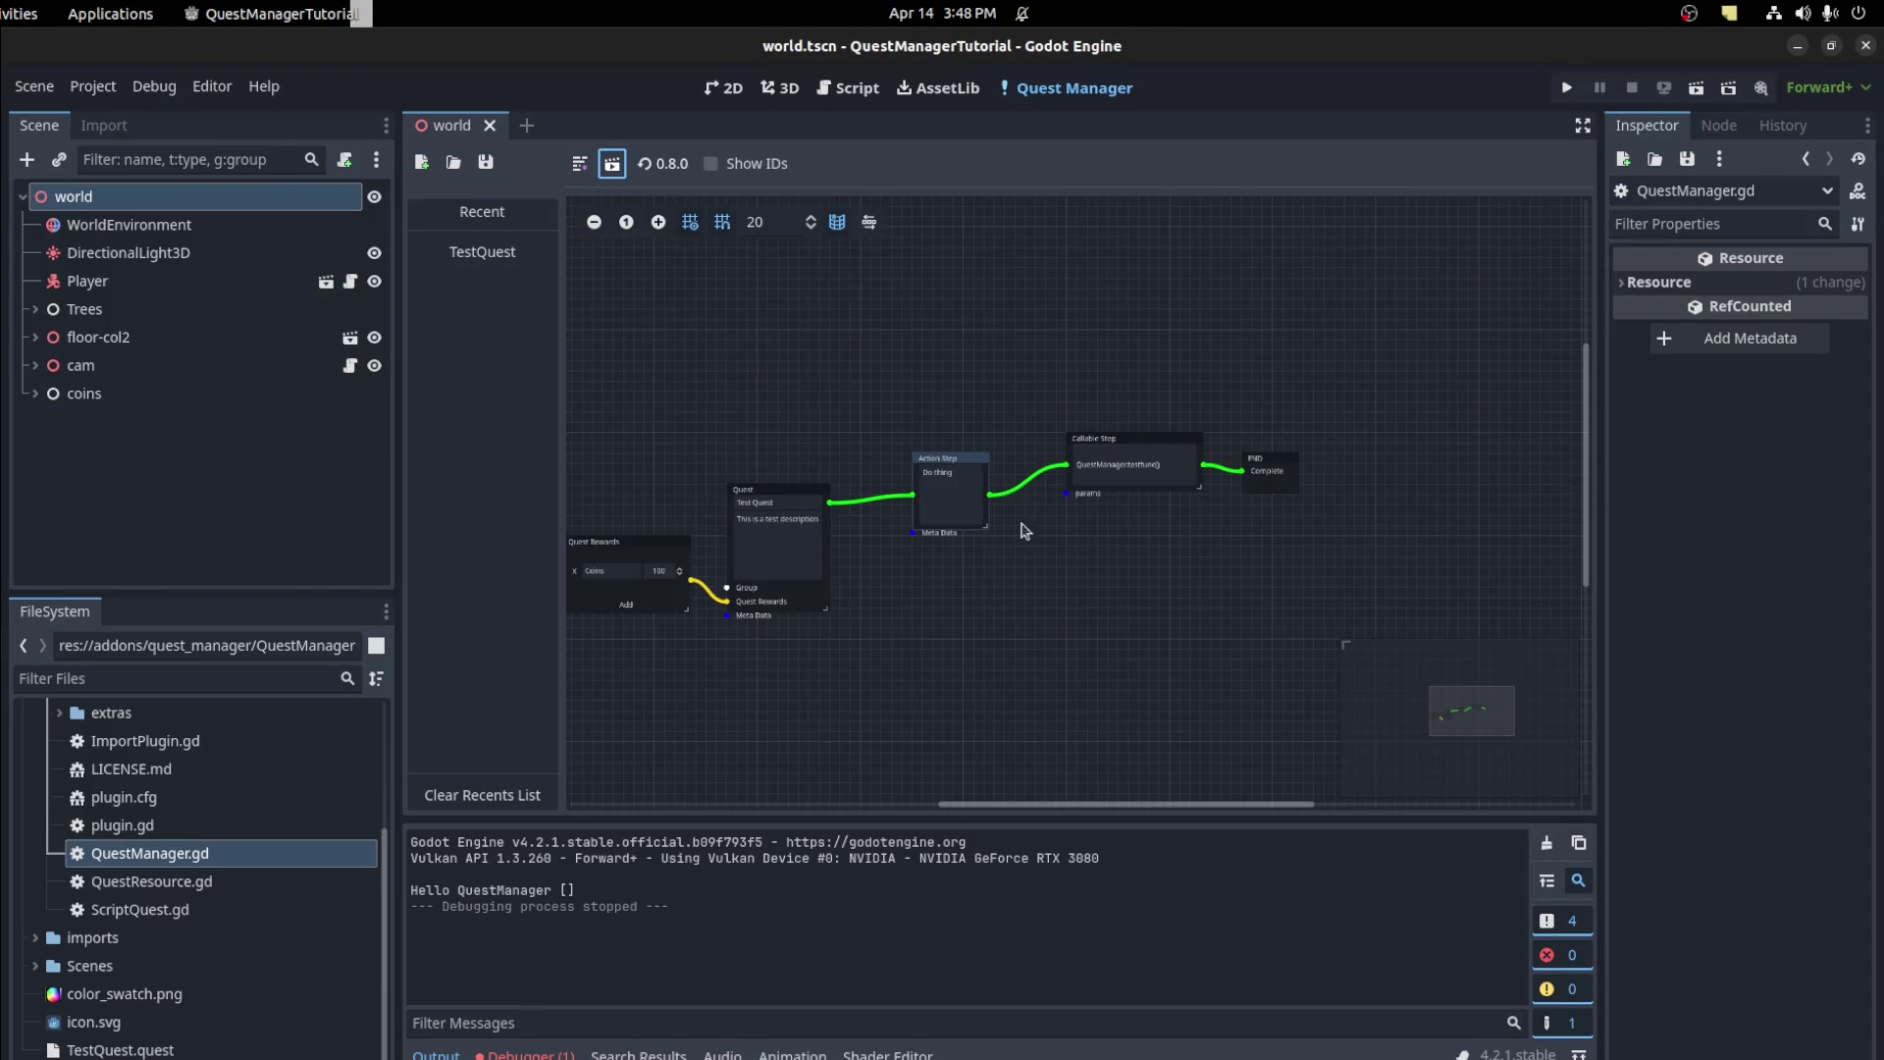
{"action": "left_click", "coordinate": [1090, 443]}
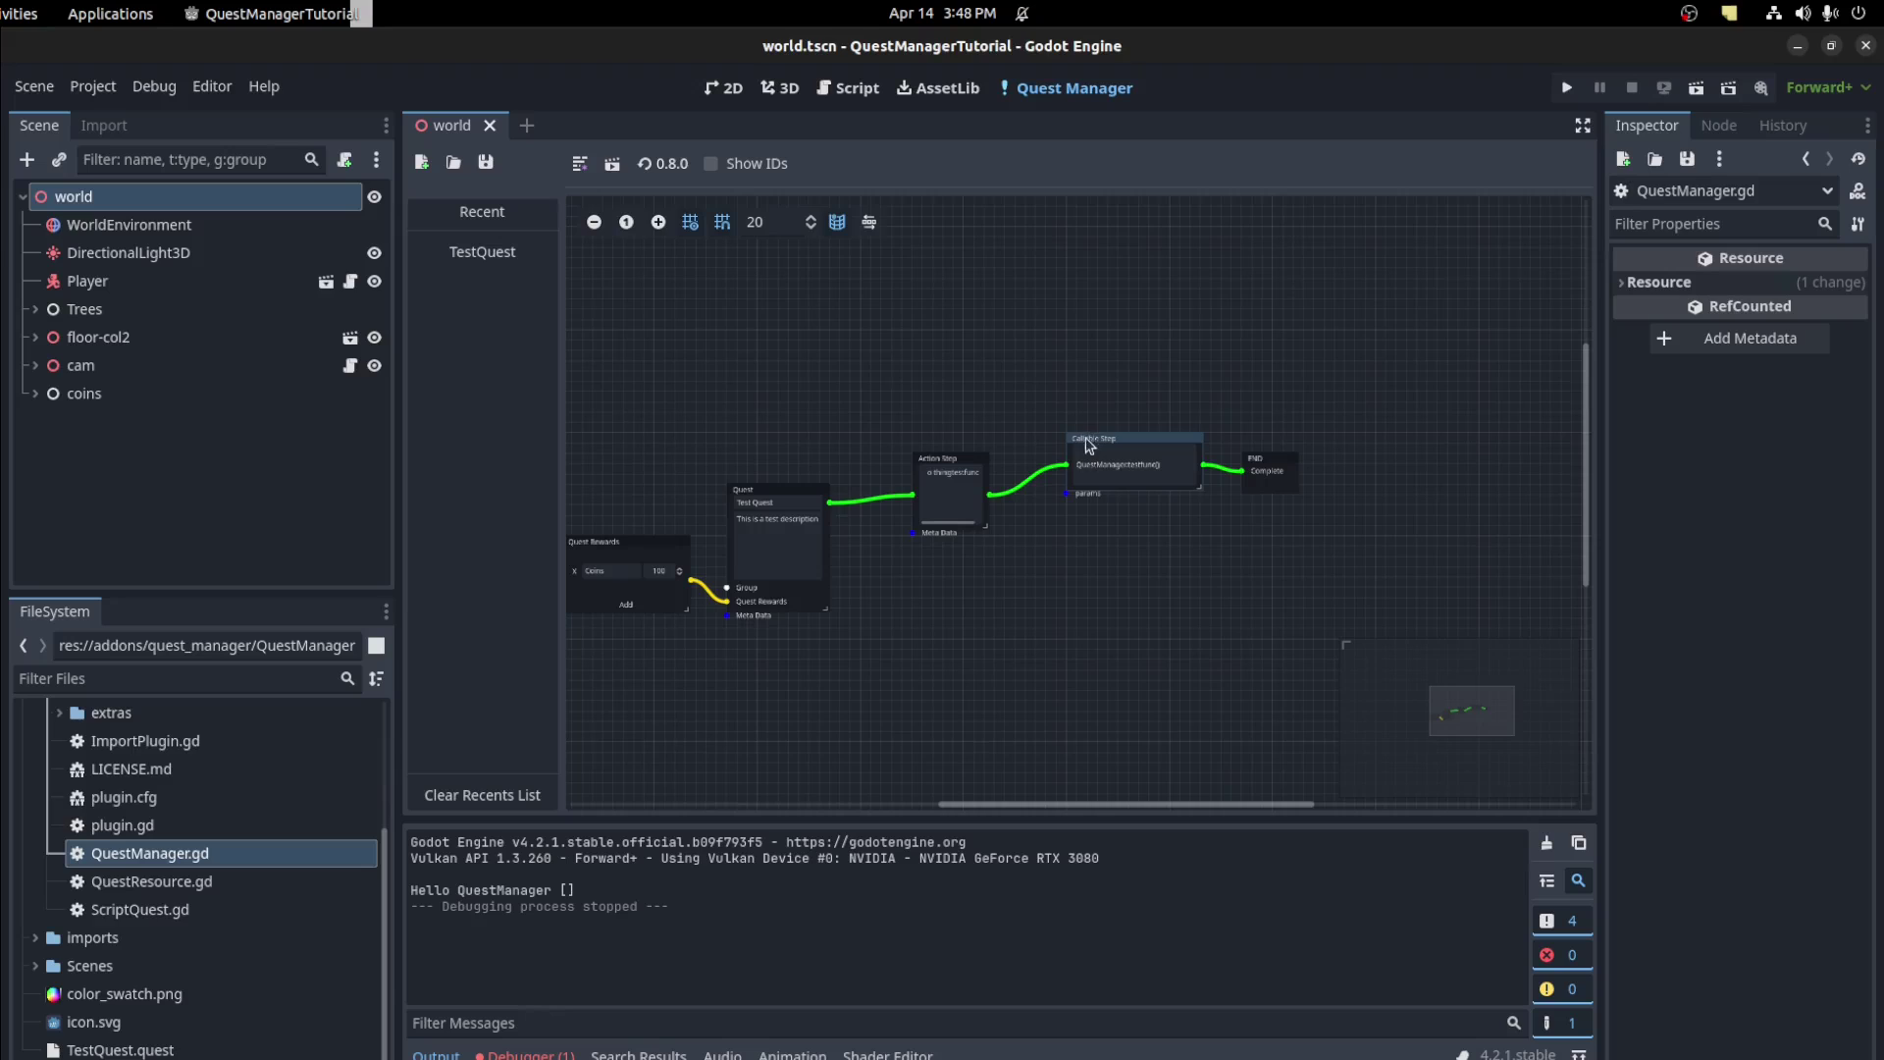
{"action": "key", "text": "Delete"}
{"action": "left_click", "coordinate": [1261, 456]}
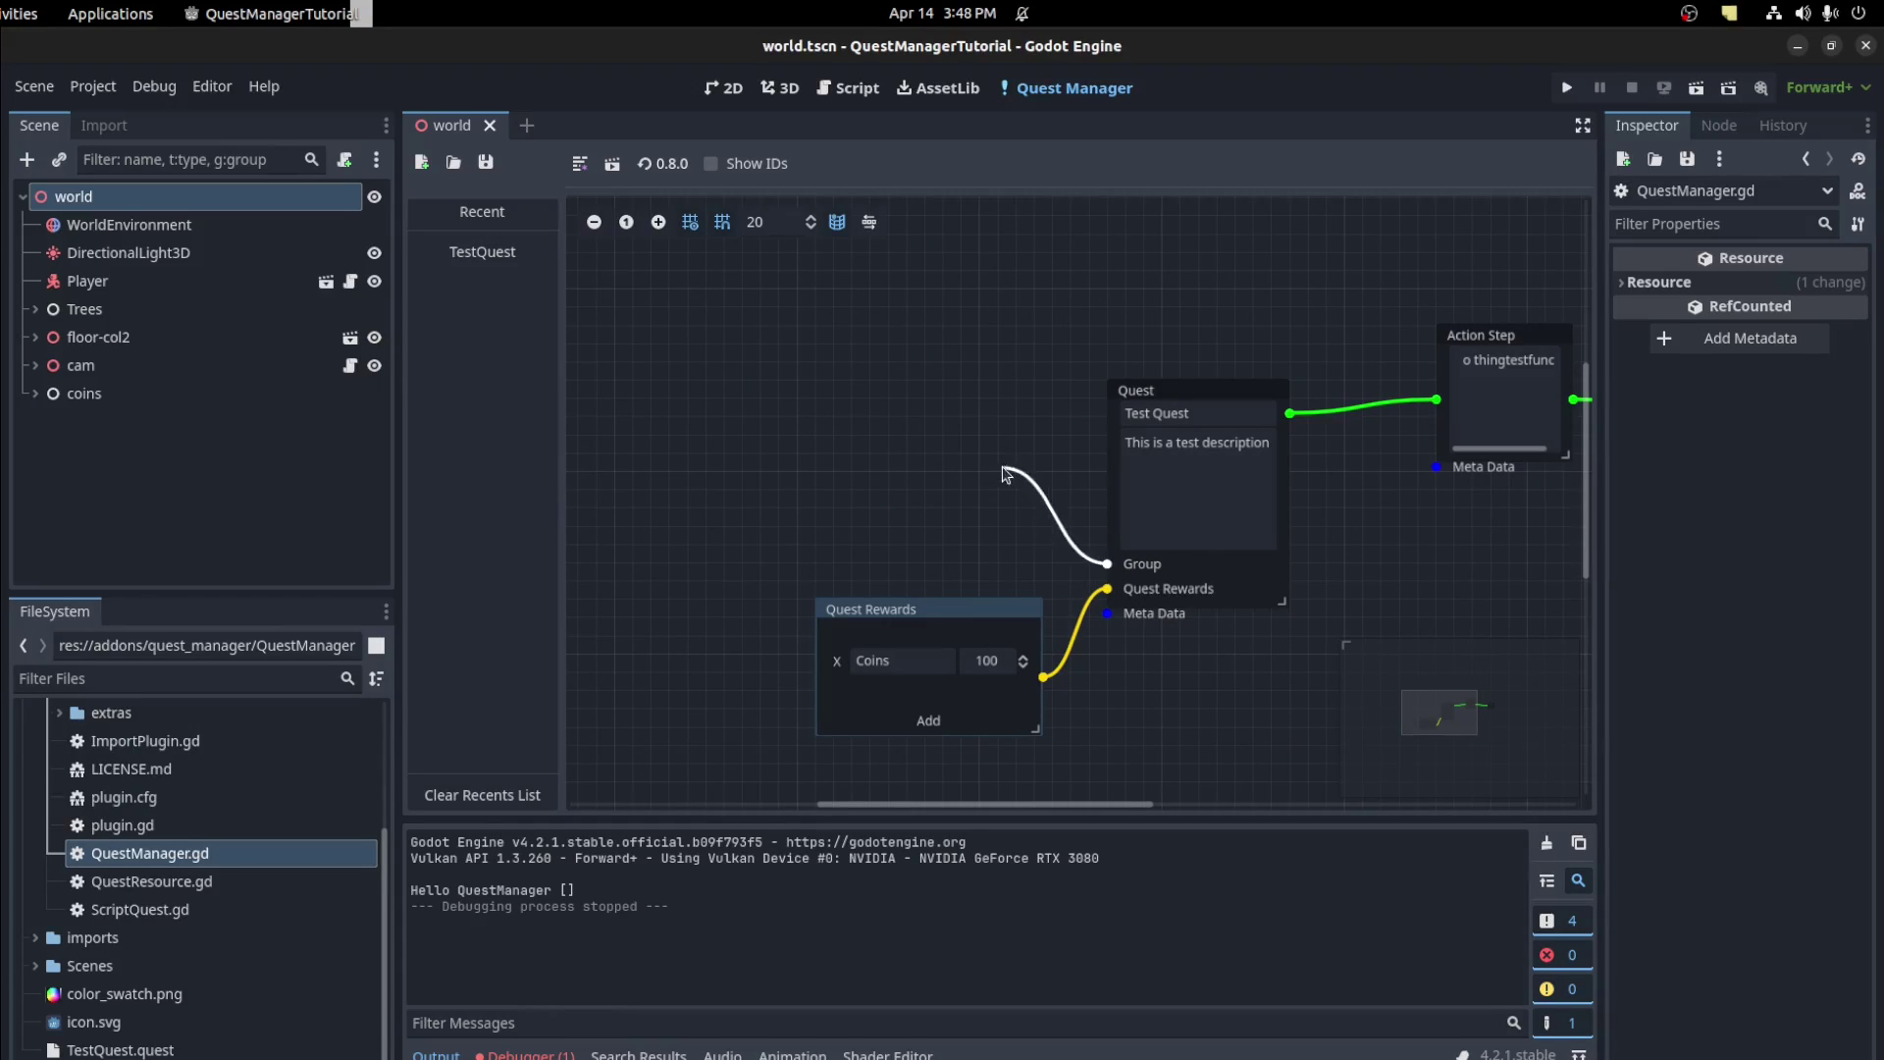
Add a Group node linked to the Quest node's Group input and place it above the Quest Rewards node
{"action": "right_click", "coordinate": [998, 501]}
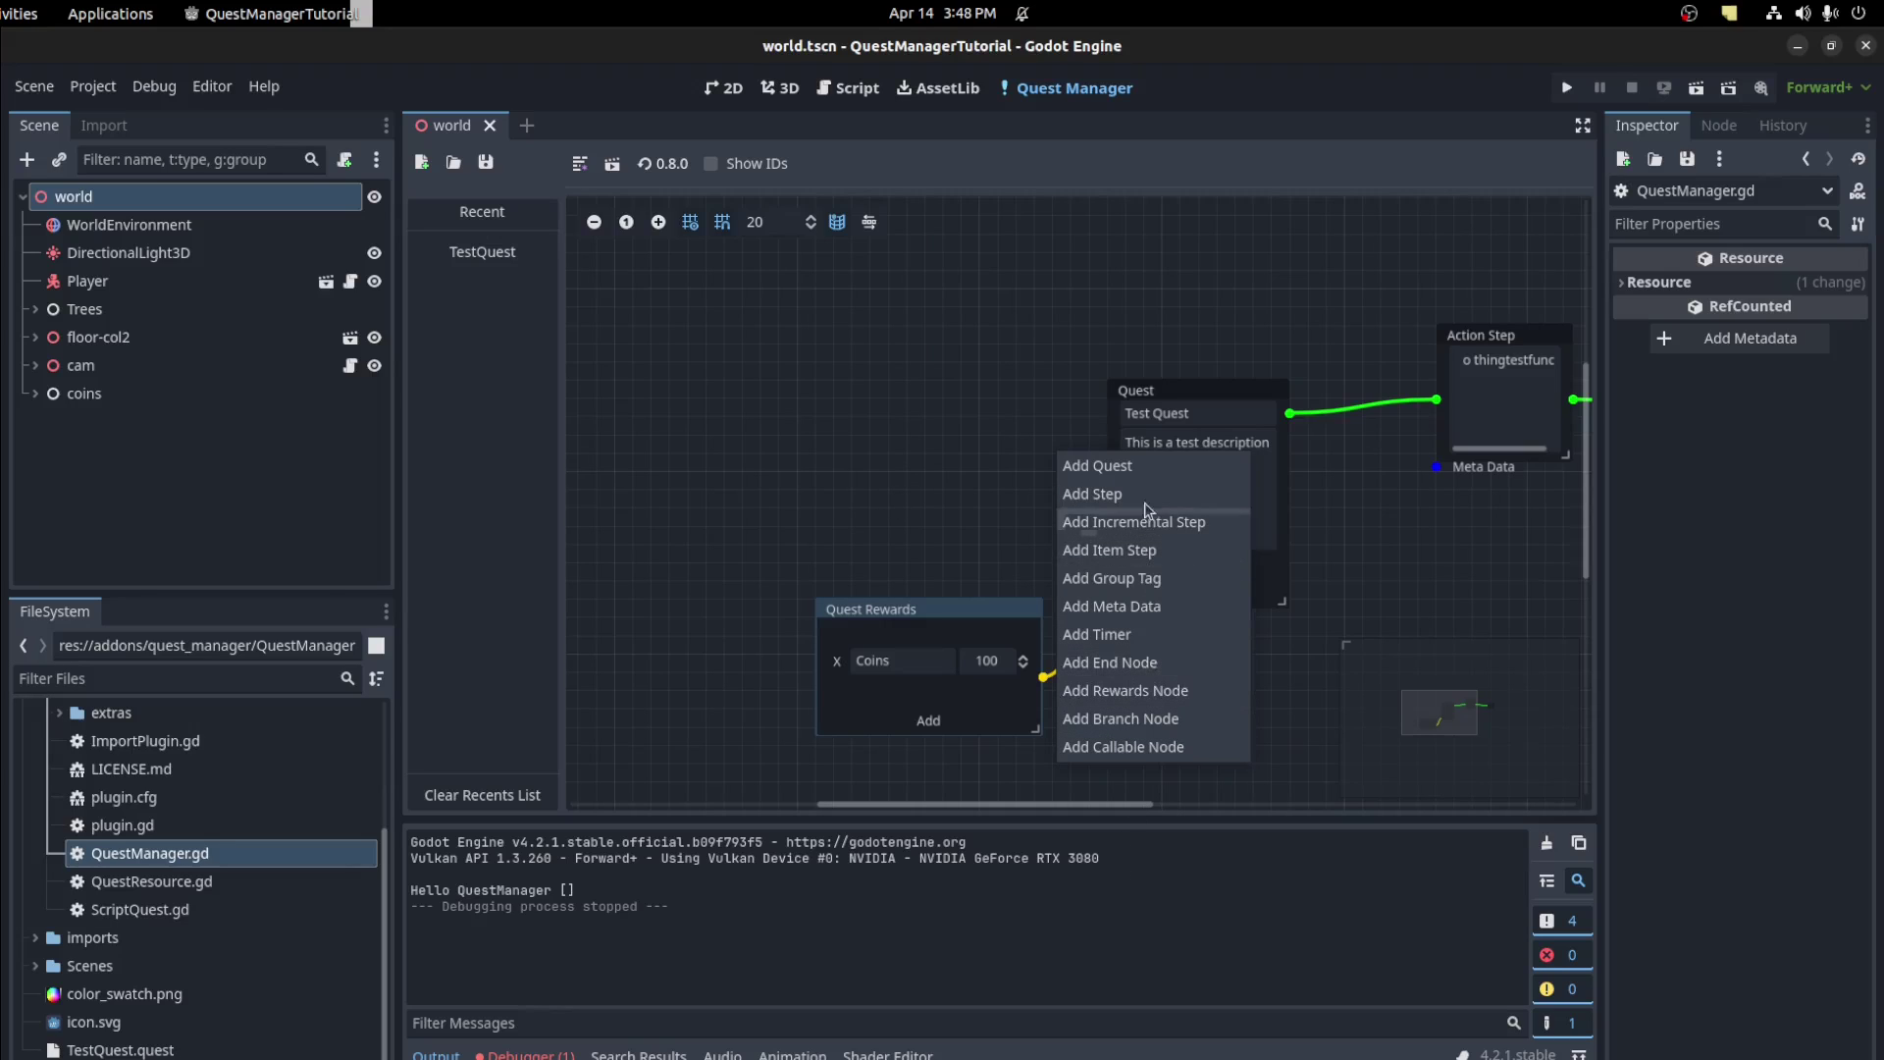
{"action": "left_click", "coordinate": [1109, 578]}
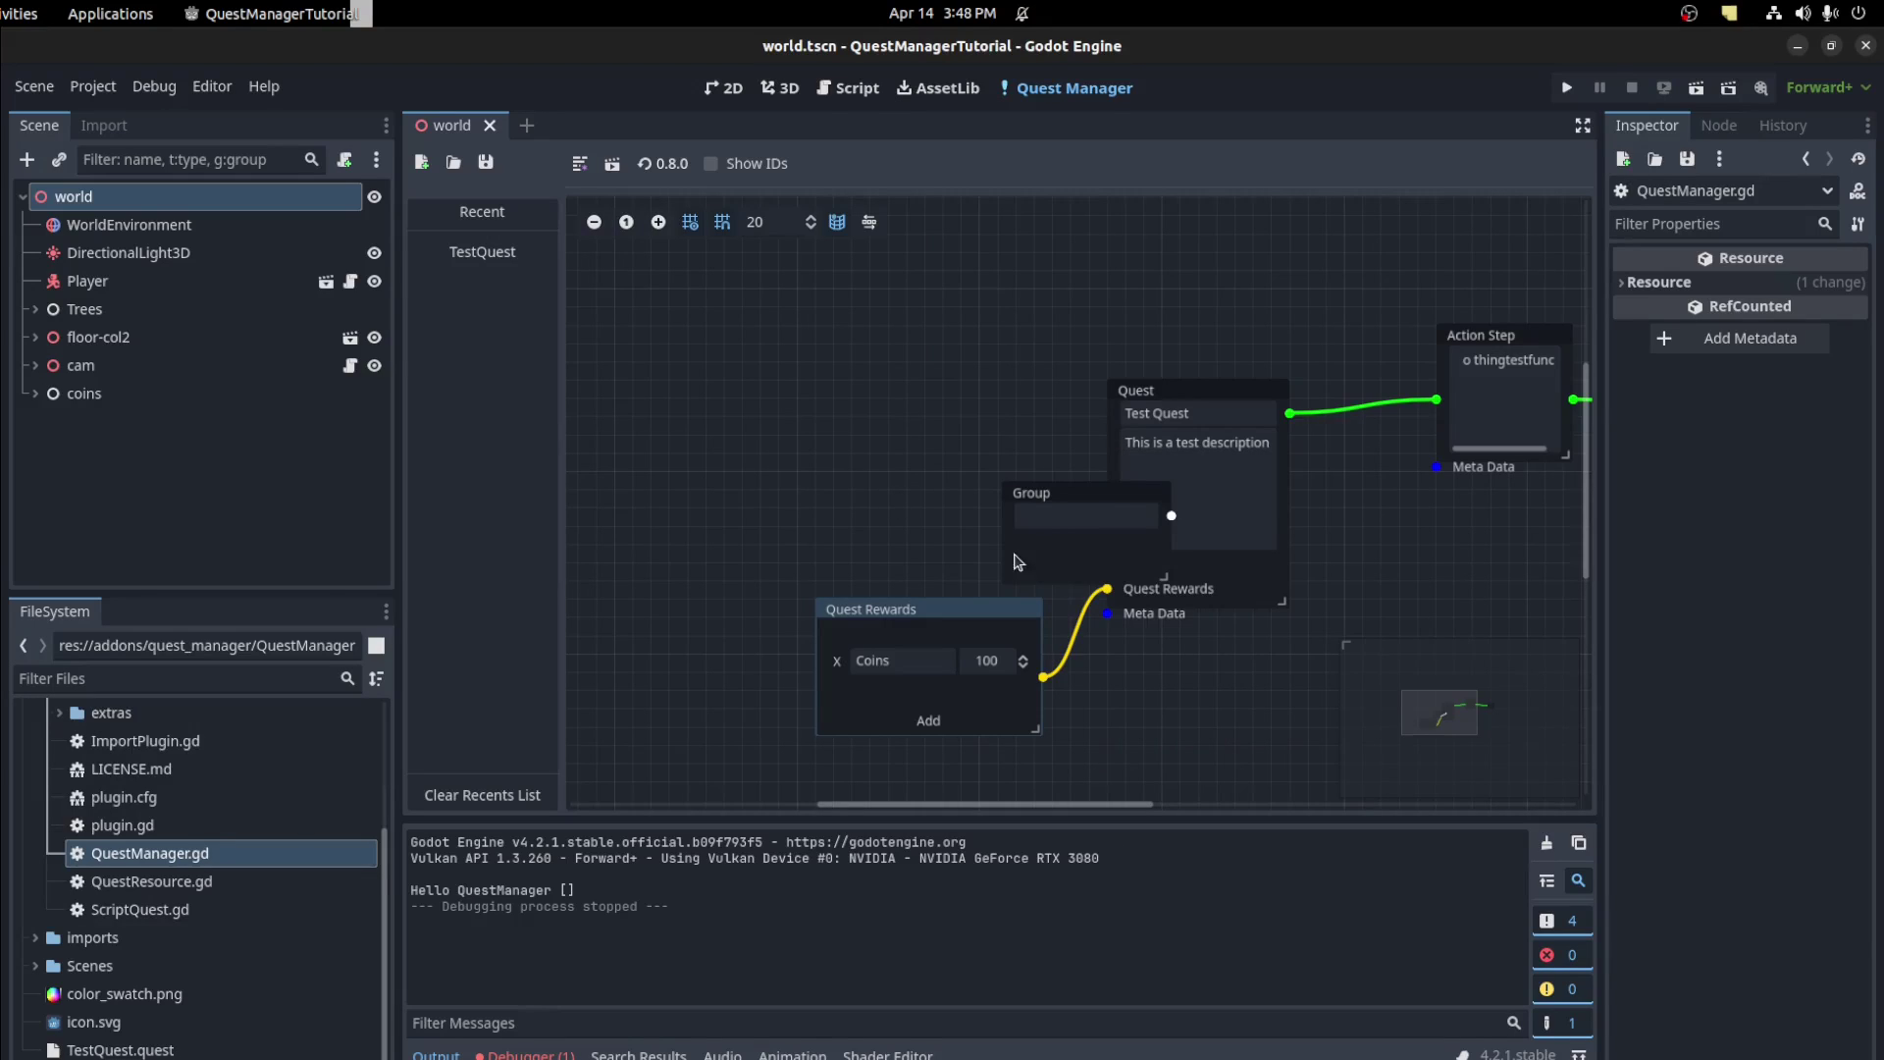
{"action": "left_click_drag", "start_coordinate": [1058, 508], "coordinate": [871, 440]}
{"action": "left_click", "coordinate": [1092, 512]}
{"action": "left_click", "coordinate": [851, 447]}
{"action": "left_click", "coordinate": [1153, 402]}
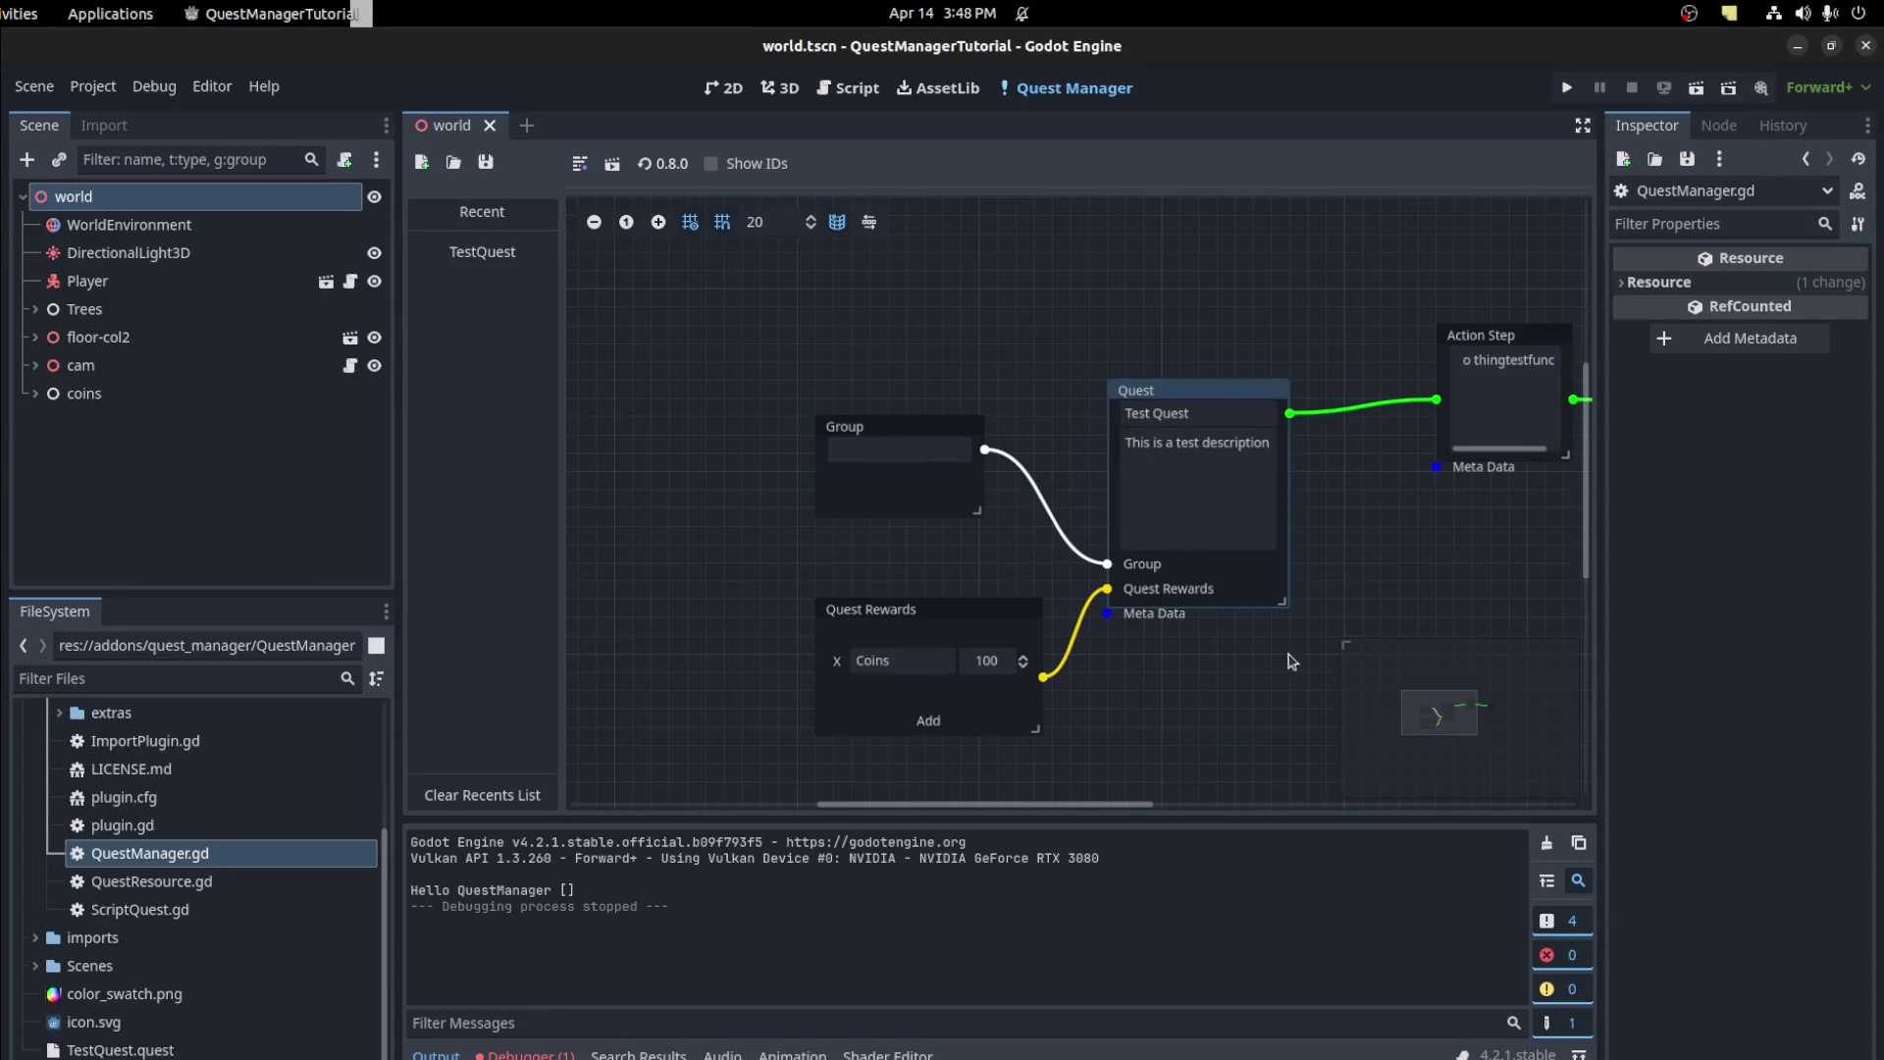
Name the group "quest_group" in the Group node
{"action": "middle_click_drag", "start_coordinate": [1178, 755], "coordinate": [1114, 698]}
{"action": "left_click", "coordinate": [785, 397]}
{"action": "type", "text": "group"}
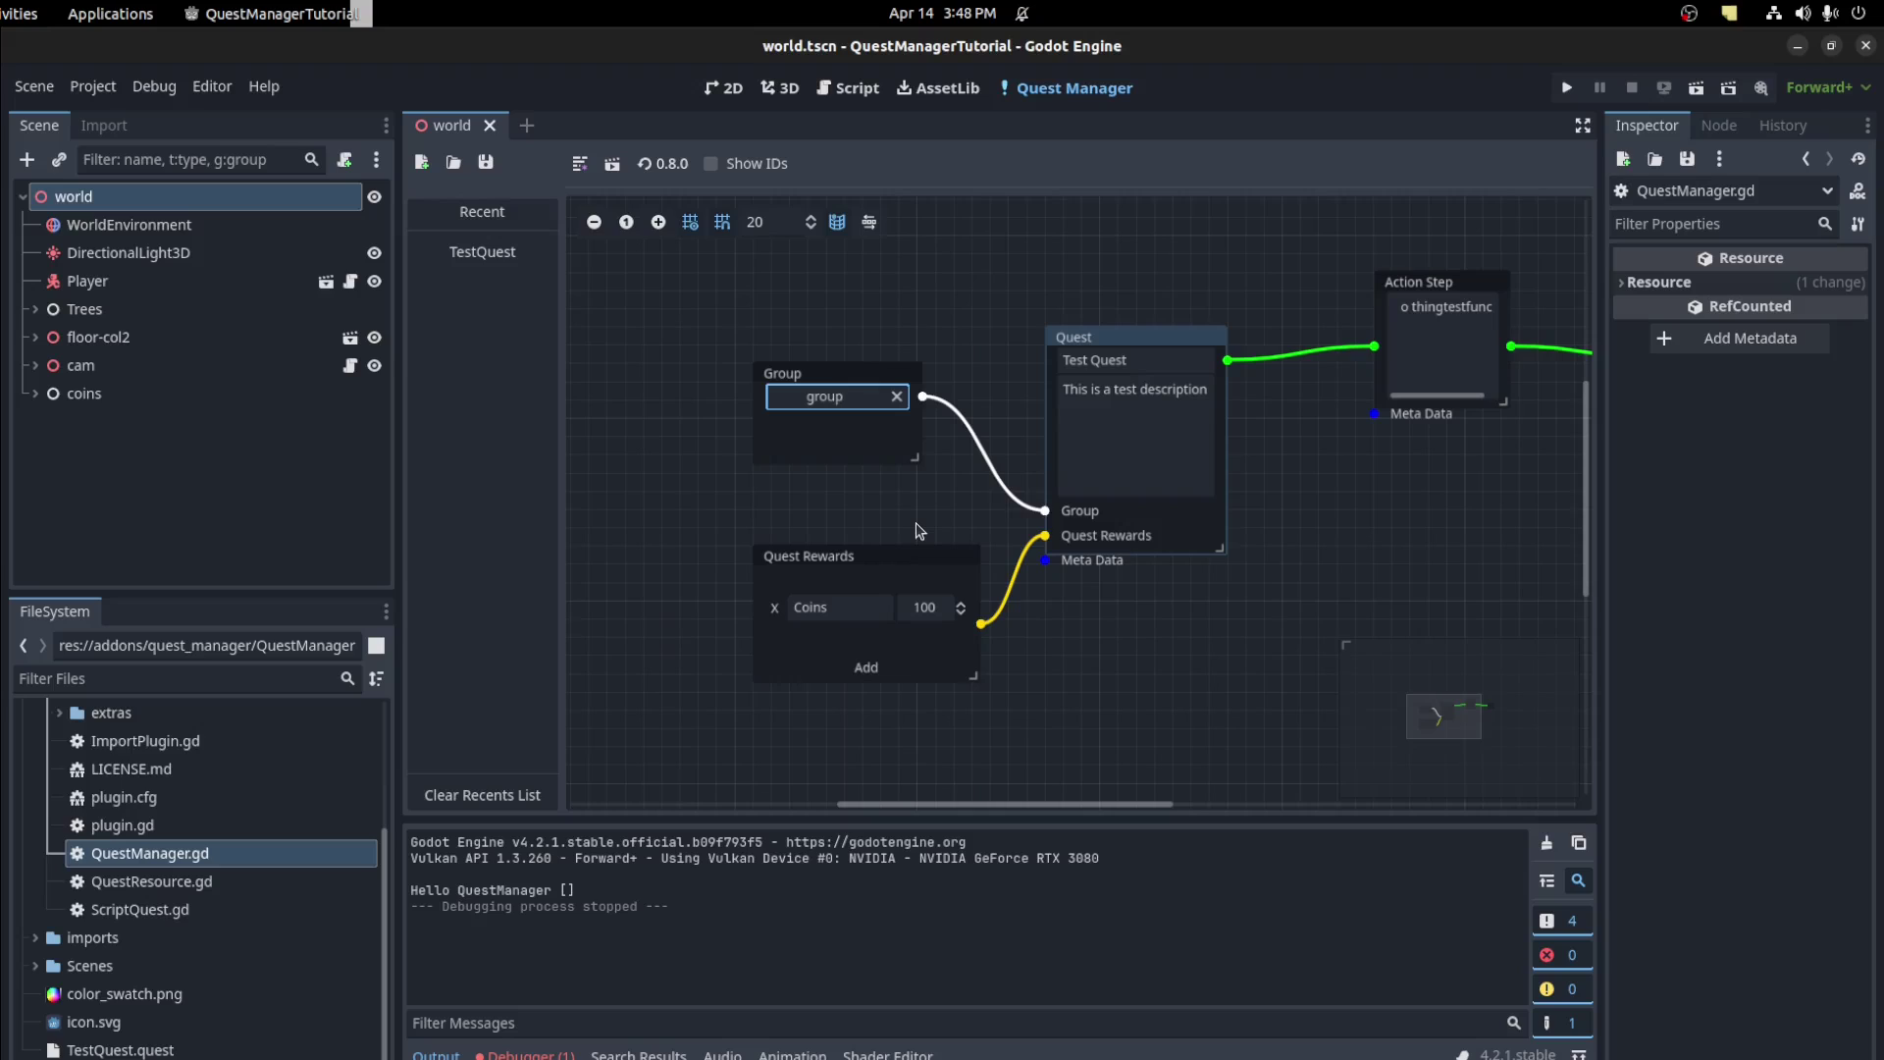
{"action": "key", "text": "Home"}
{"action": "type", "text": "quest_"}
Move the Group and Quest Rewards nodes up and add a Meta Data node linked to the Quest's Meta Data input
{"action": "left_click_drag", "start_coordinate": [793, 463], "coordinate": [792, 334]}
{"action": "left_click_drag", "start_coordinate": [780, 556], "coordinate": [708, 390]}
{"action": "left_click_drag", "start_coordinate": [919, 677], "coordinate": [825, 642]}
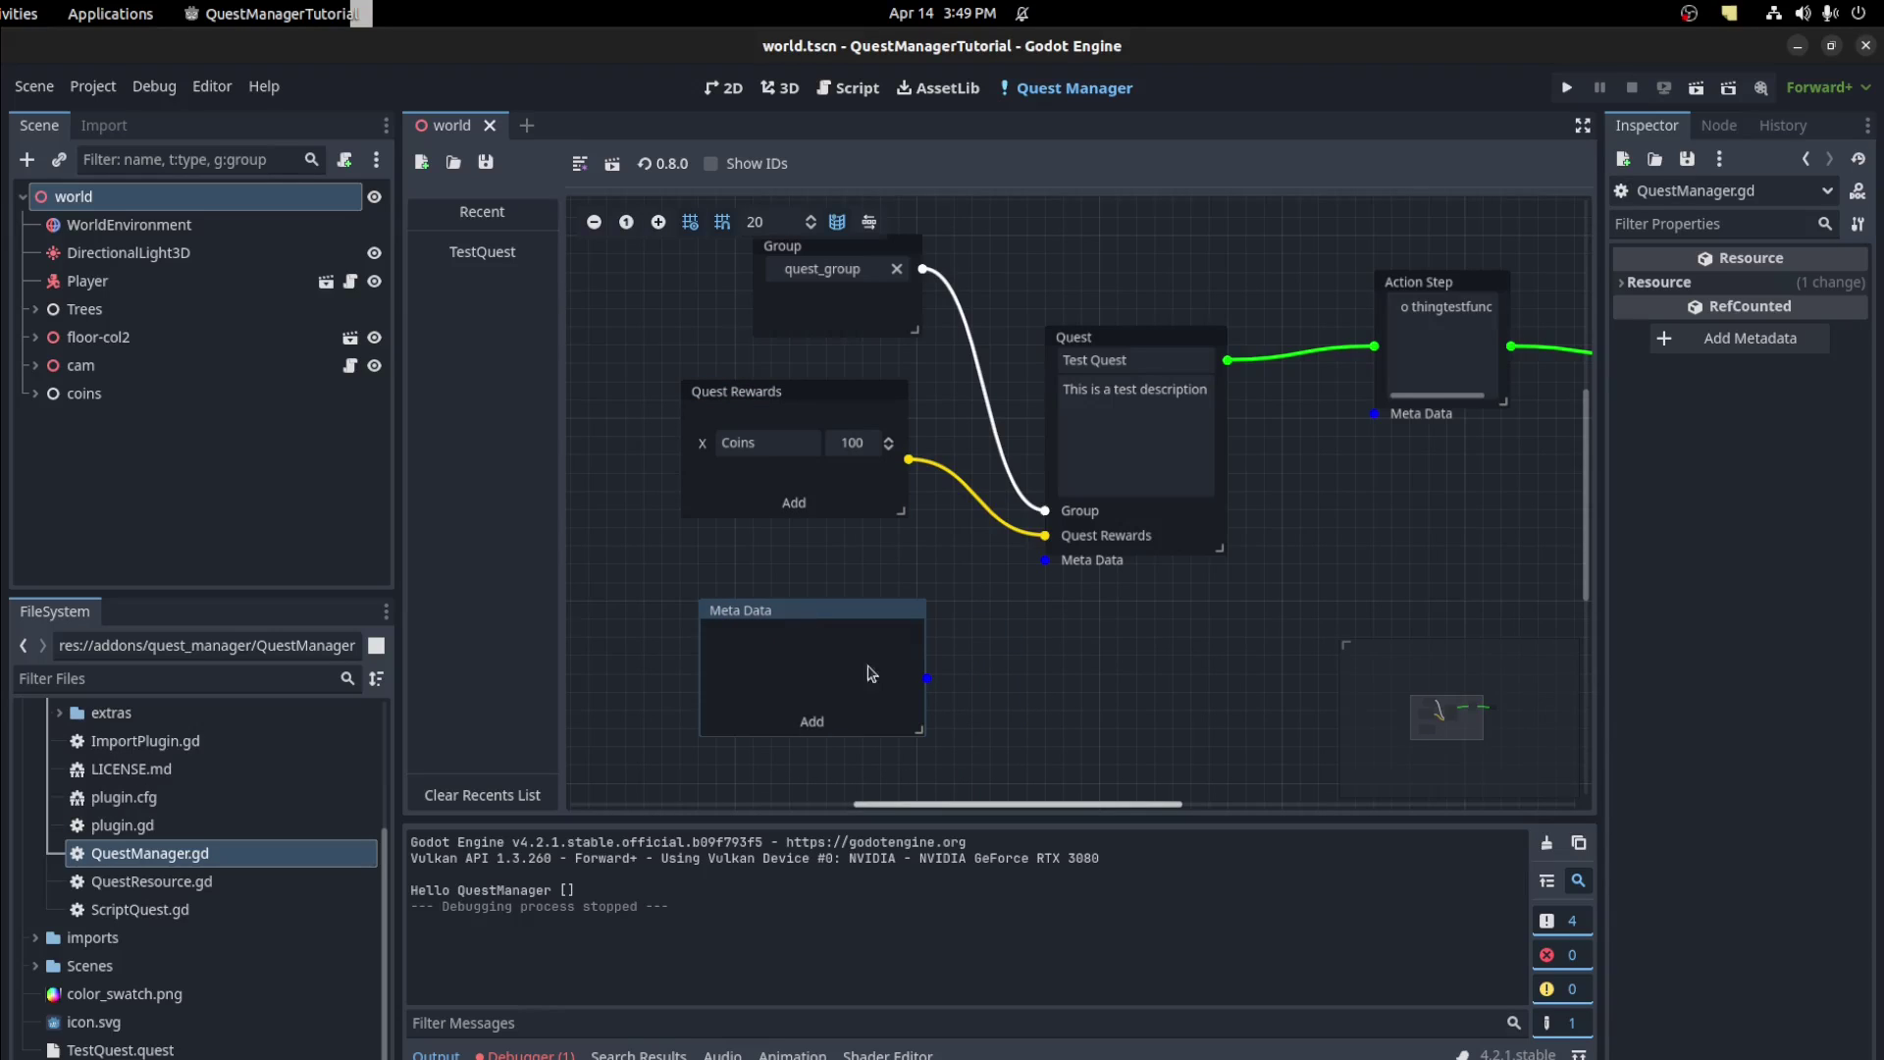
{"action": "left_click_drag", "start_coordinate": [927, 678], "coordinate": [1045, 561]}
Move the Action Step slightly down and shift the Meta Data node closer to the Quest node
{"action": "middle_click_drag", "start_coordinate": [1342, 501], "coordinate": [879, 589]}
{"action": "left_click_drag", "start_coordinate": [984, 375], "coordinate": [984, 448]}
{"action": "middle_click_drag", "start_coordinate": [829, 638], "coordinate": [1263, 492]}
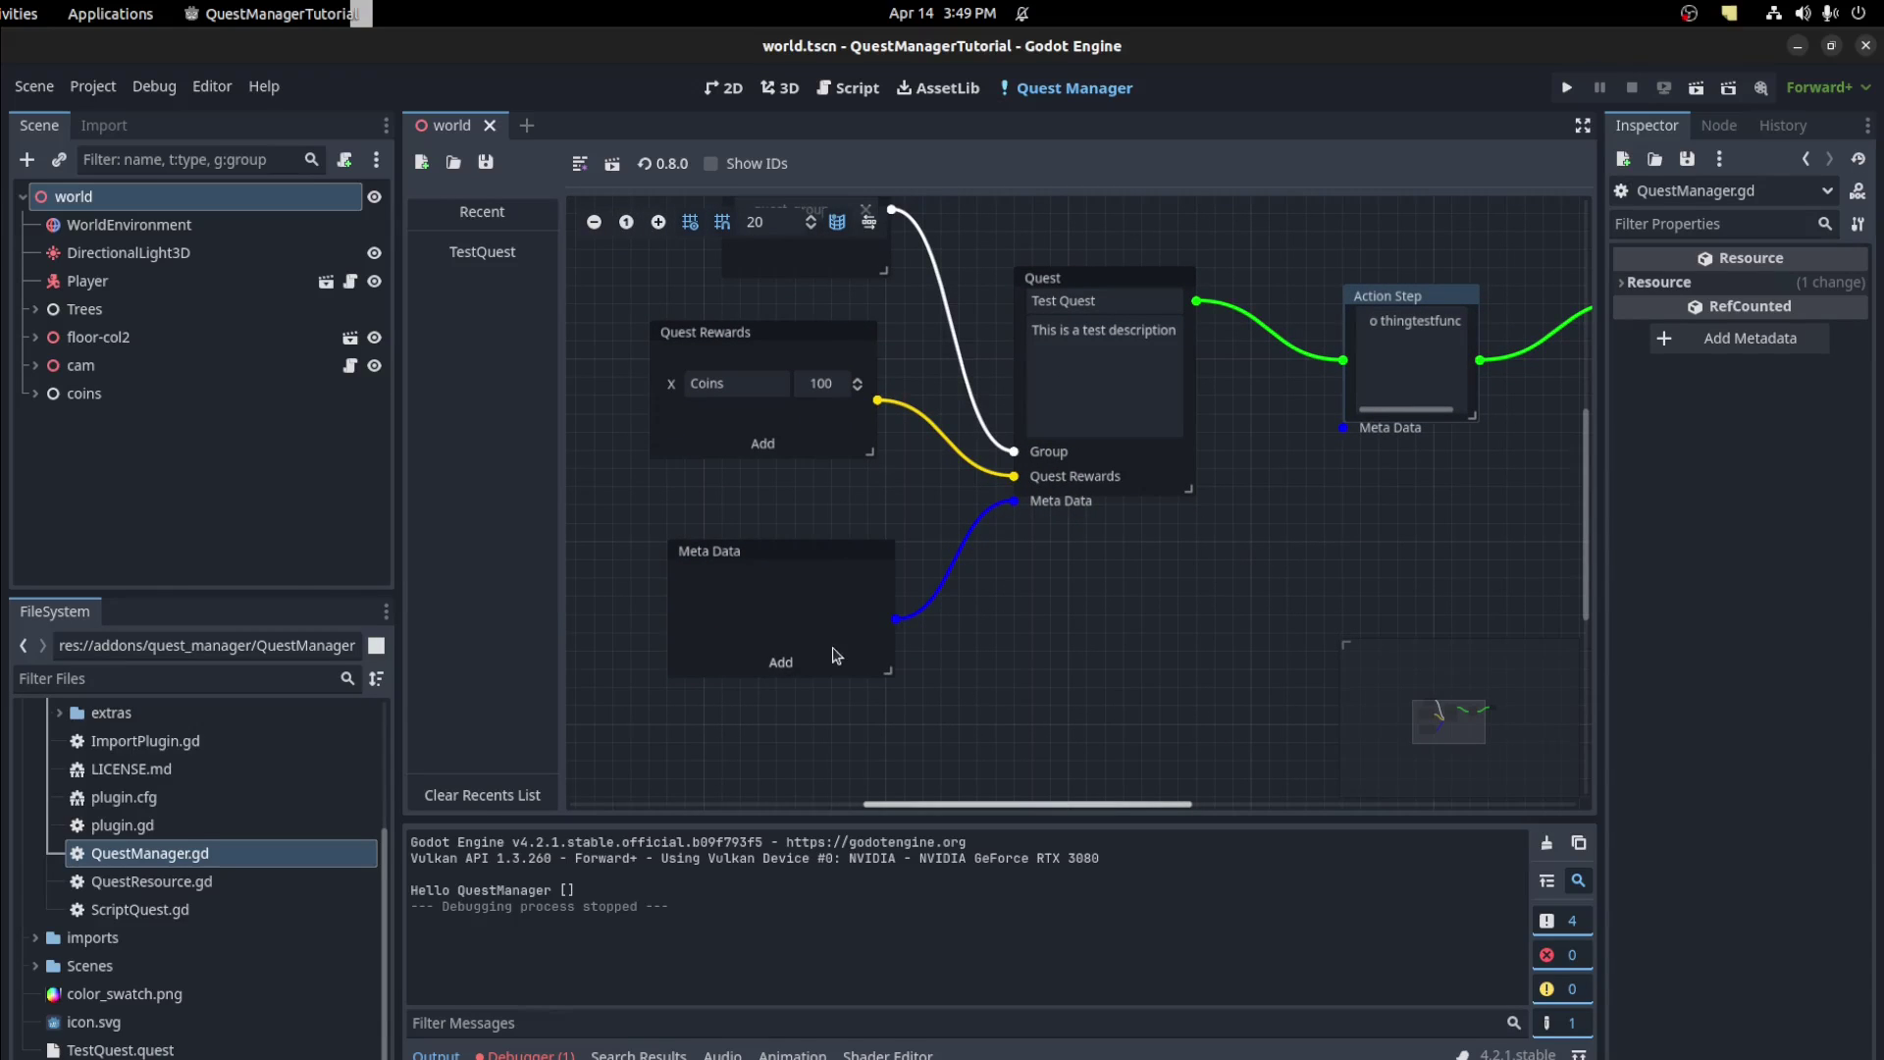
{"action": "left_click_drag", "start_coordinate": [735, 551], "coordinate": [772, 533]}
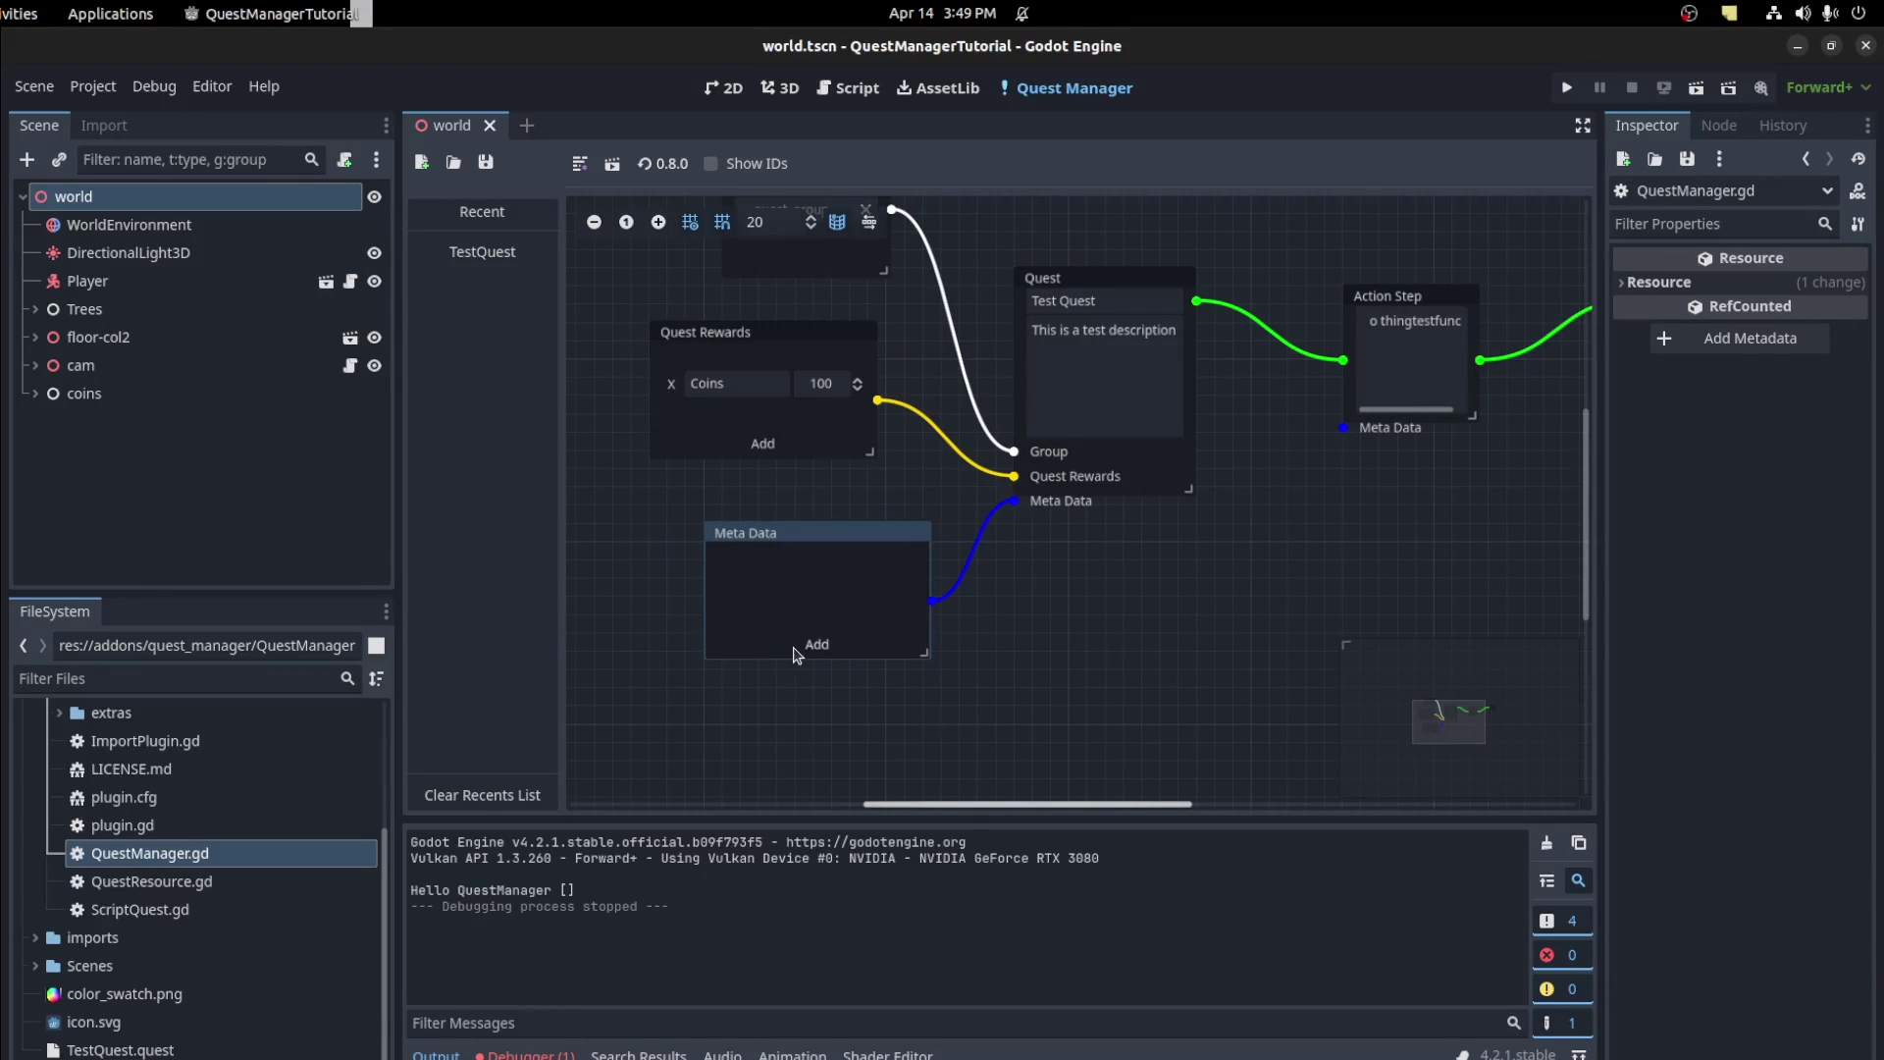
Append "testfunc" to the Action Step's text and add a Meta Data node linked to its Meta Data input
{"action": "left_click", "coordinate": [810, 645]}
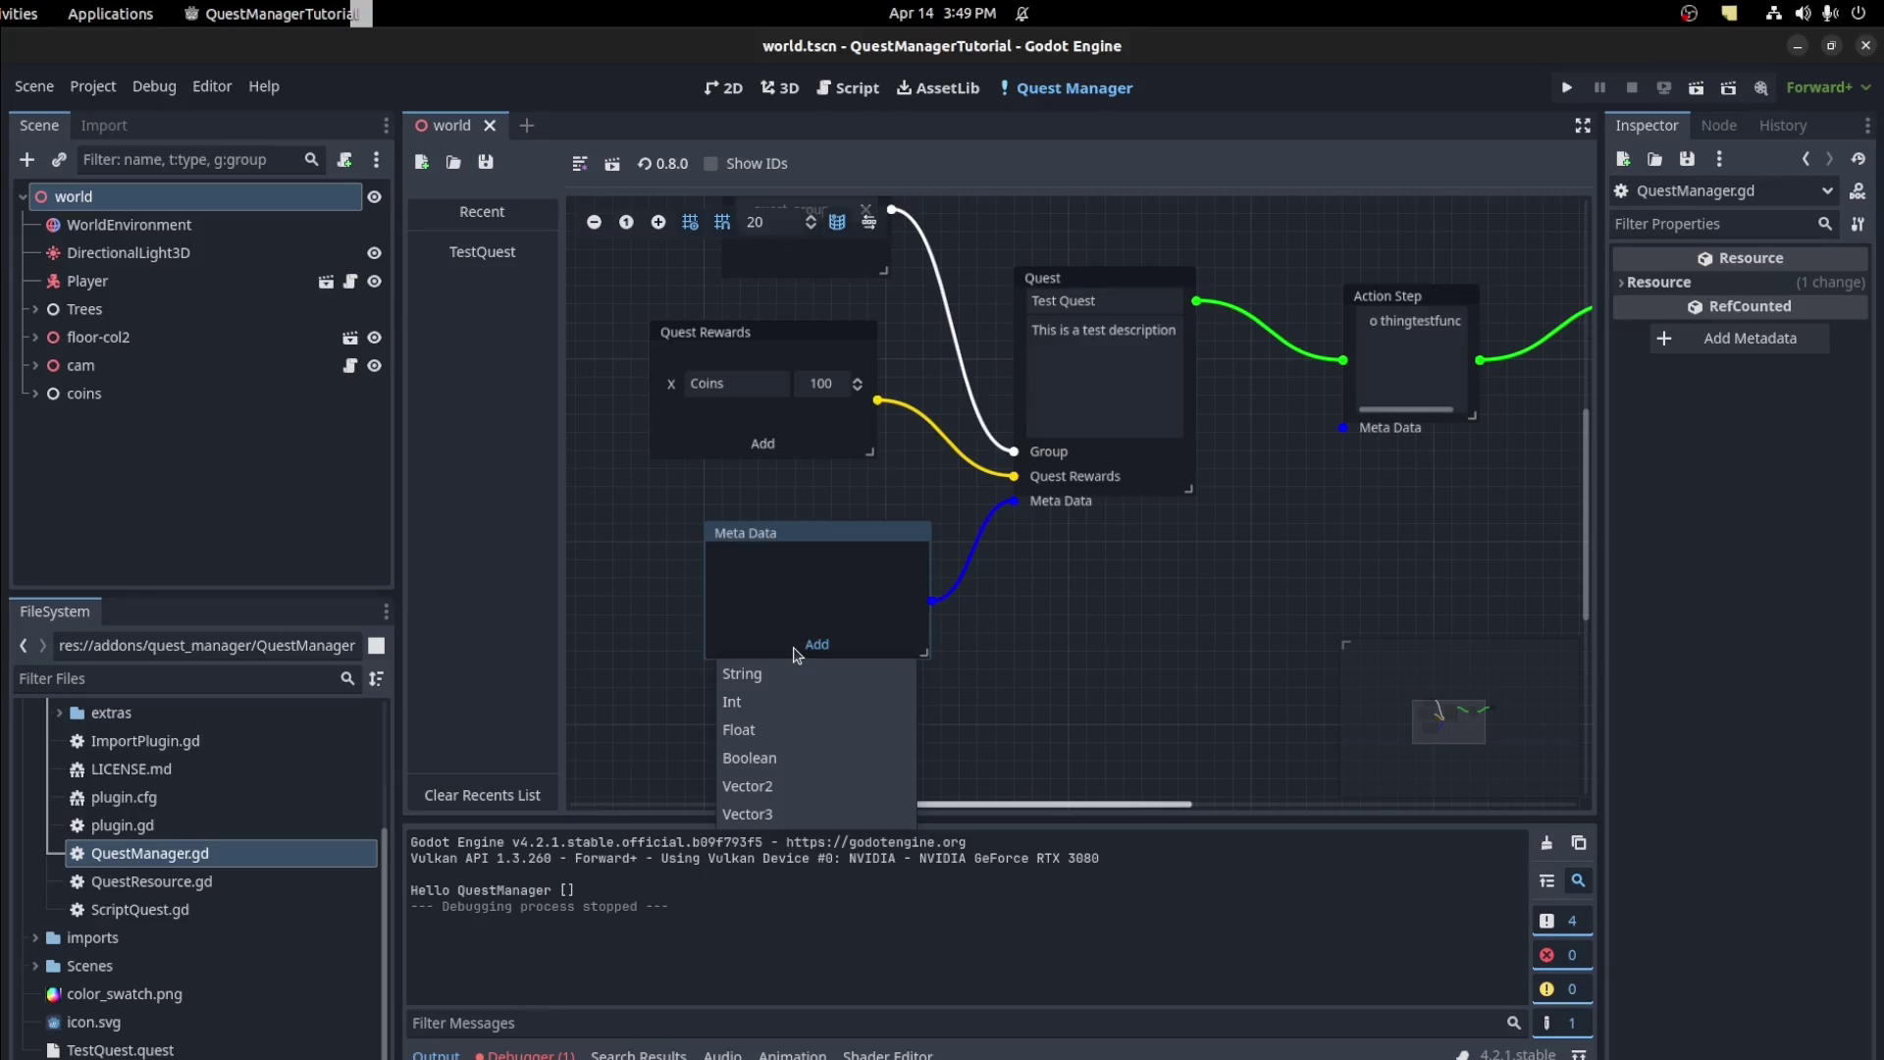
{"action": "left_click", "coordinate": [1413, 363]}
{"action": "type", "text": "testfunc"}
{"action": "left_click_drag", "start_coordinate": [1342, 428], "coordinate": [1329, 576]}
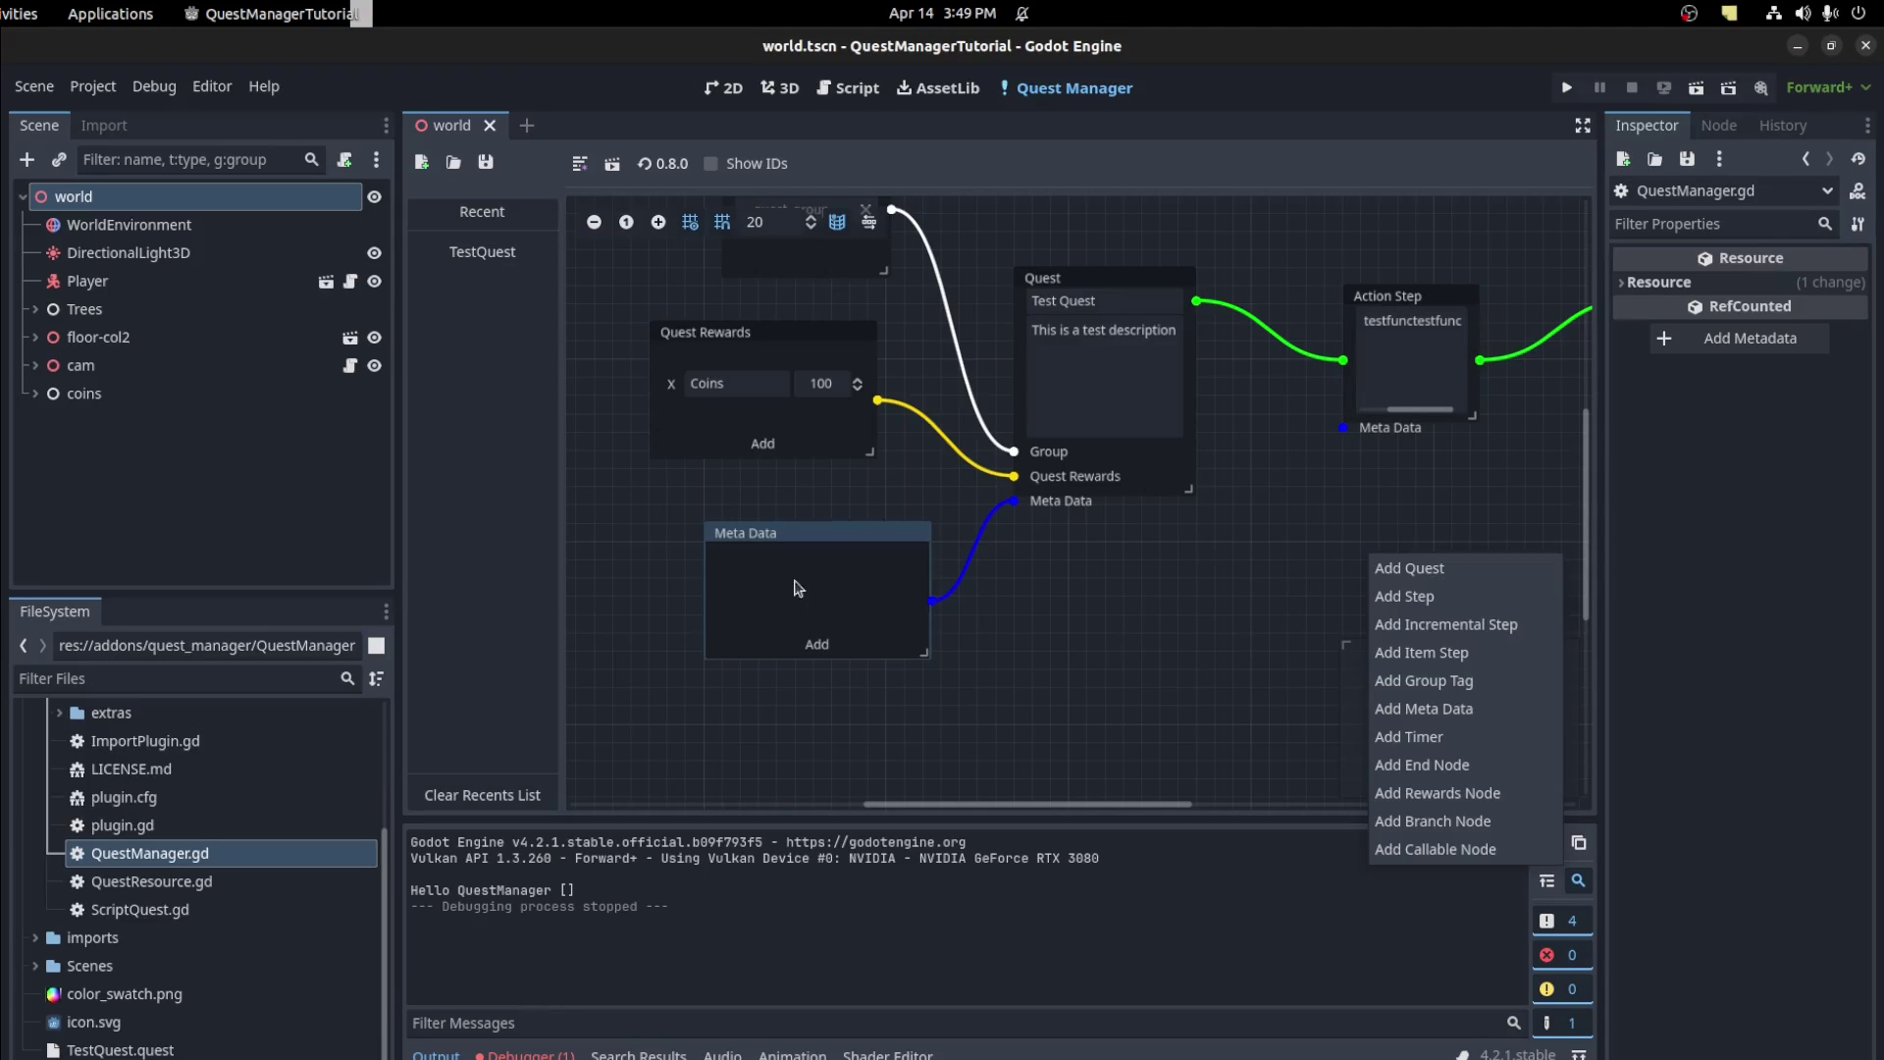
{"action": "left_click", "coordinate": [1394, 709]}
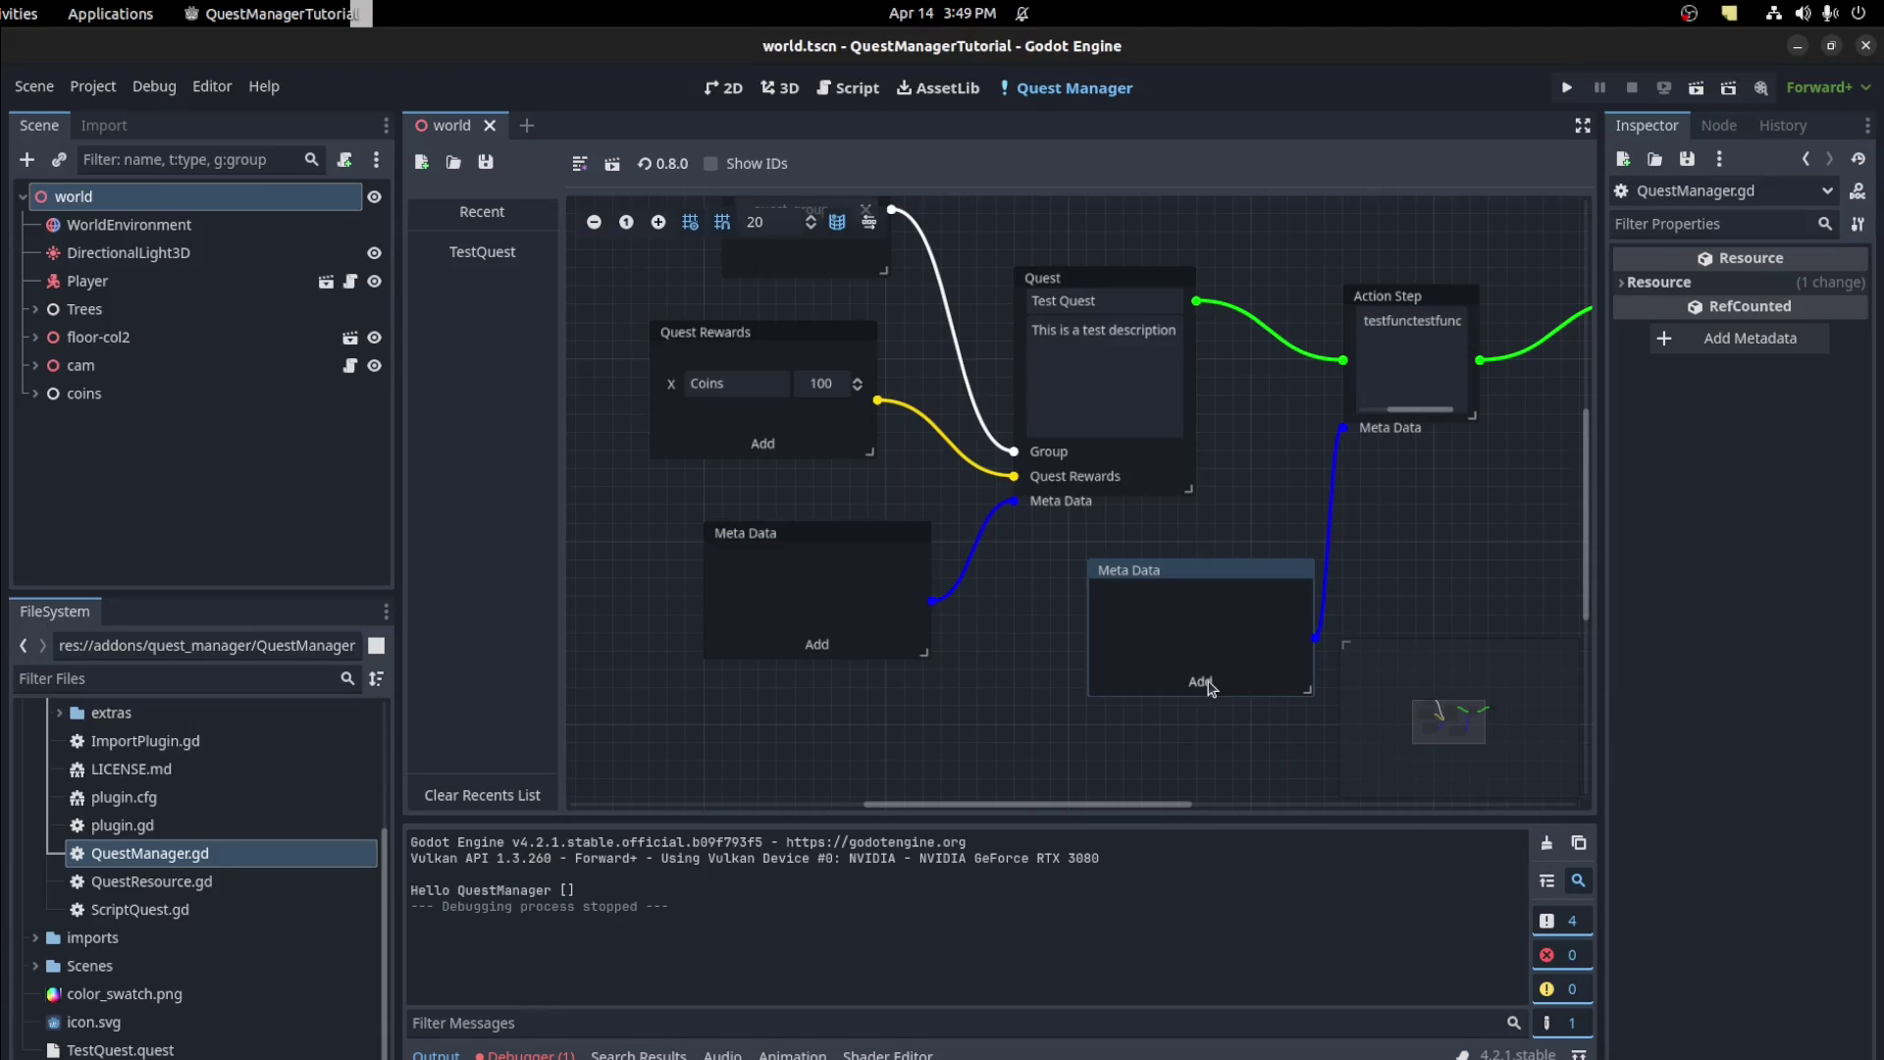
Add a String entry named "location_id" with the value "the forestarea_01" to the Action Step's Meta Data node
{"action": "left_click", "coordinate": [1201, 682]}
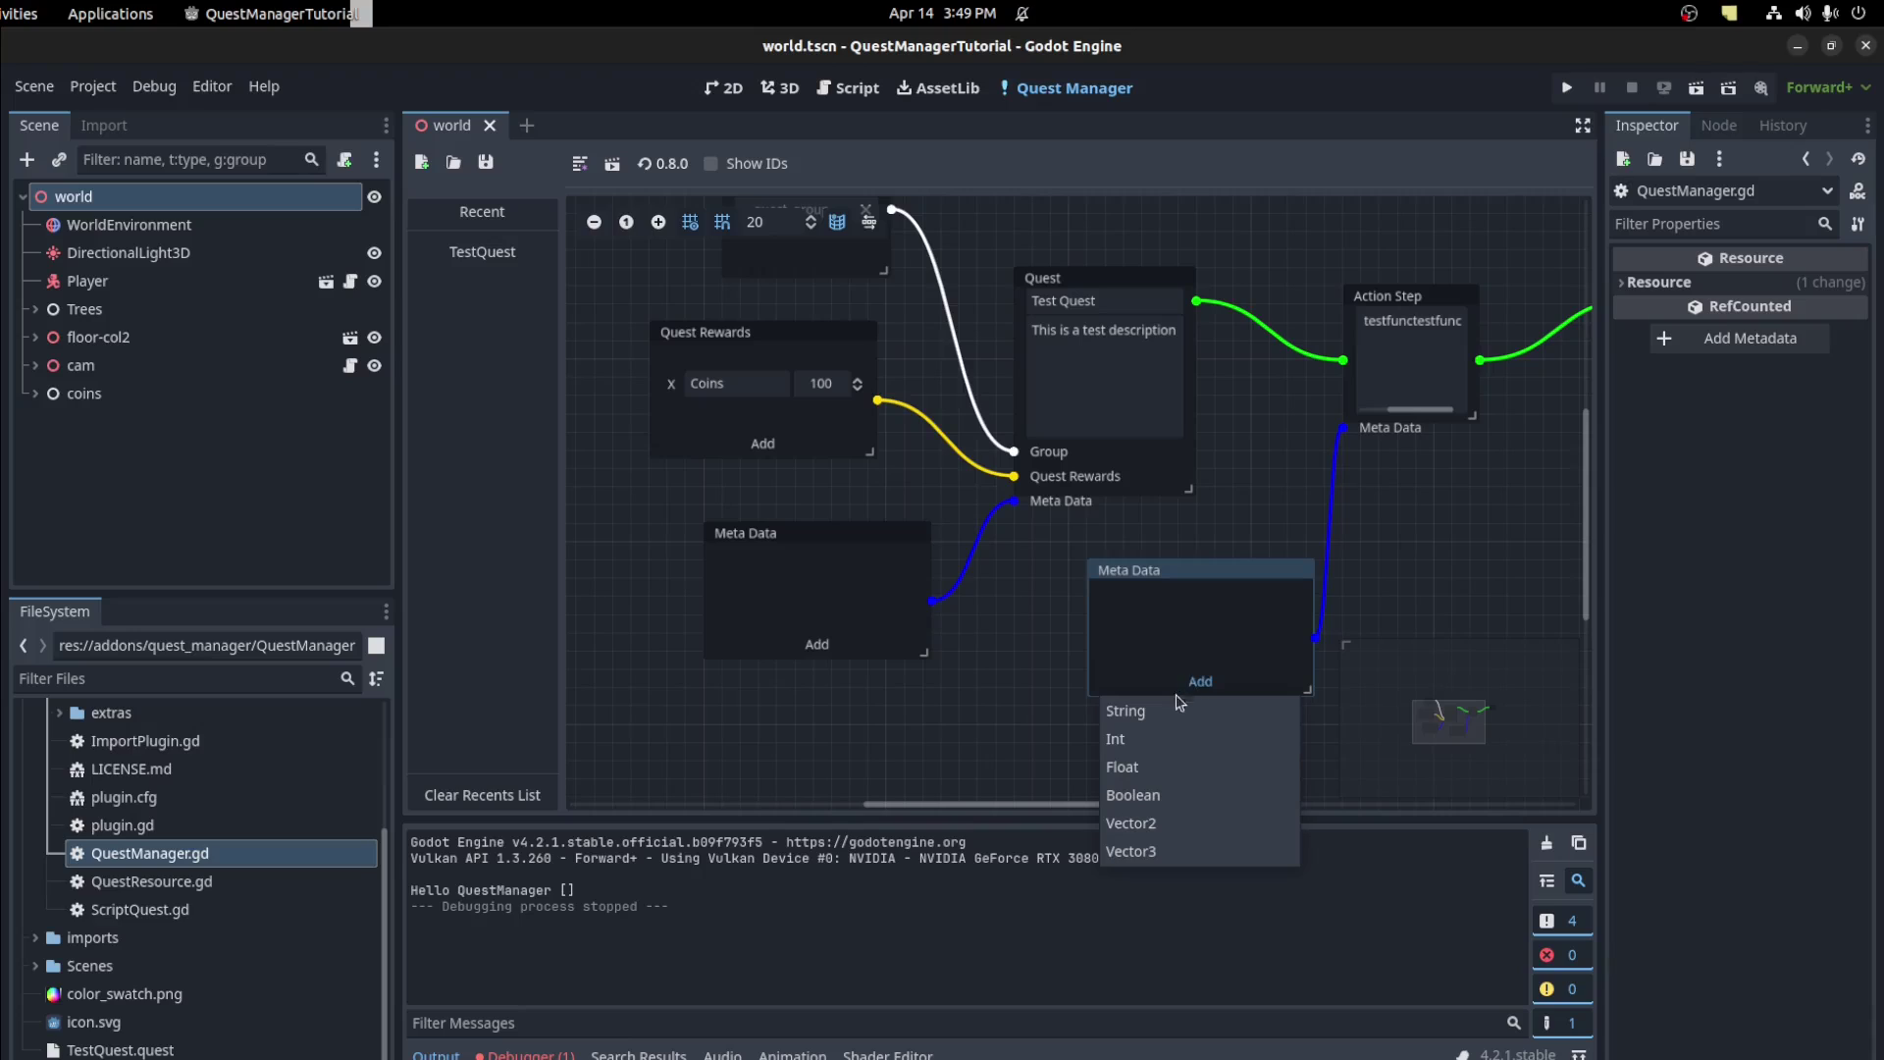
{"action": "left_click", "coordinate": [1205, 711]}
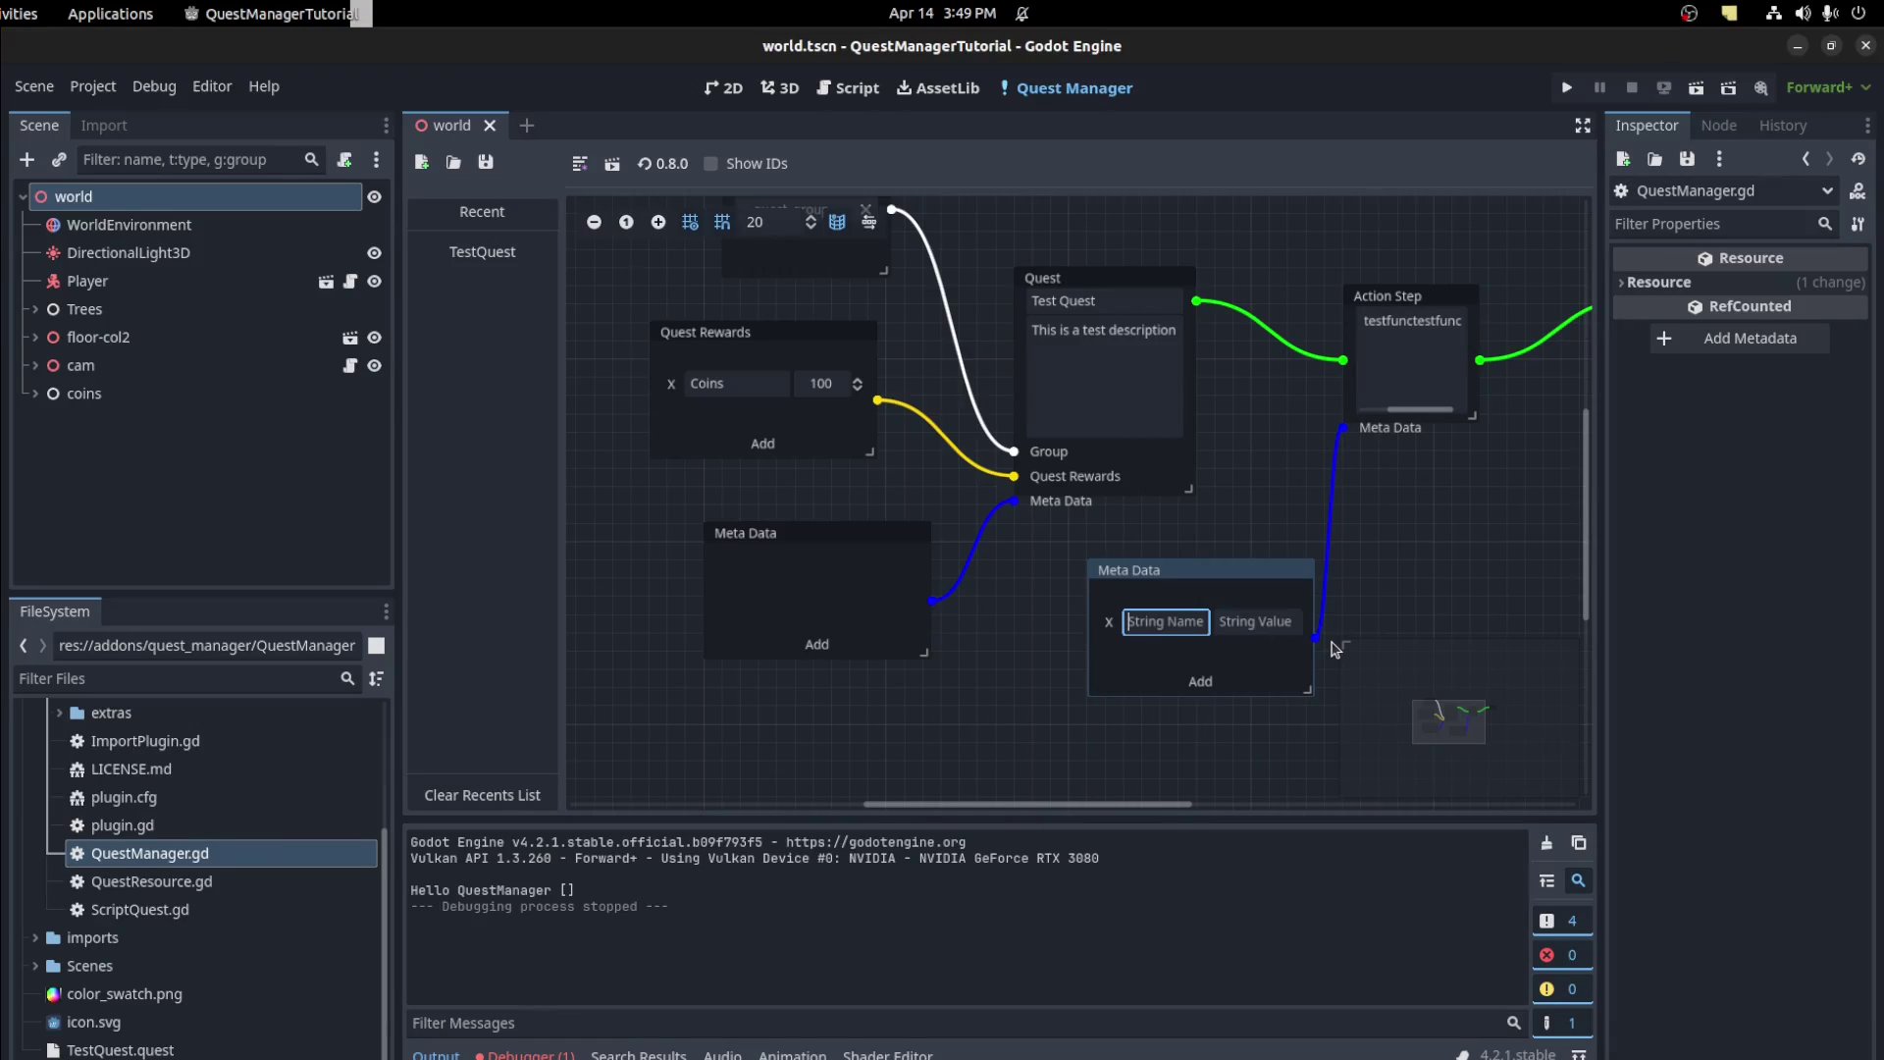
{"action": "type", "text": "V"}
{"action": "key", "text": "BackSpace"}
{"action": "type", "text": "V"}
{"action": "key", "text": "BackSpace"}
{"action": "type", "text": "location_id"}
{"action": "key", "text": "Tab"}
{"action": "type", "text": "the "}
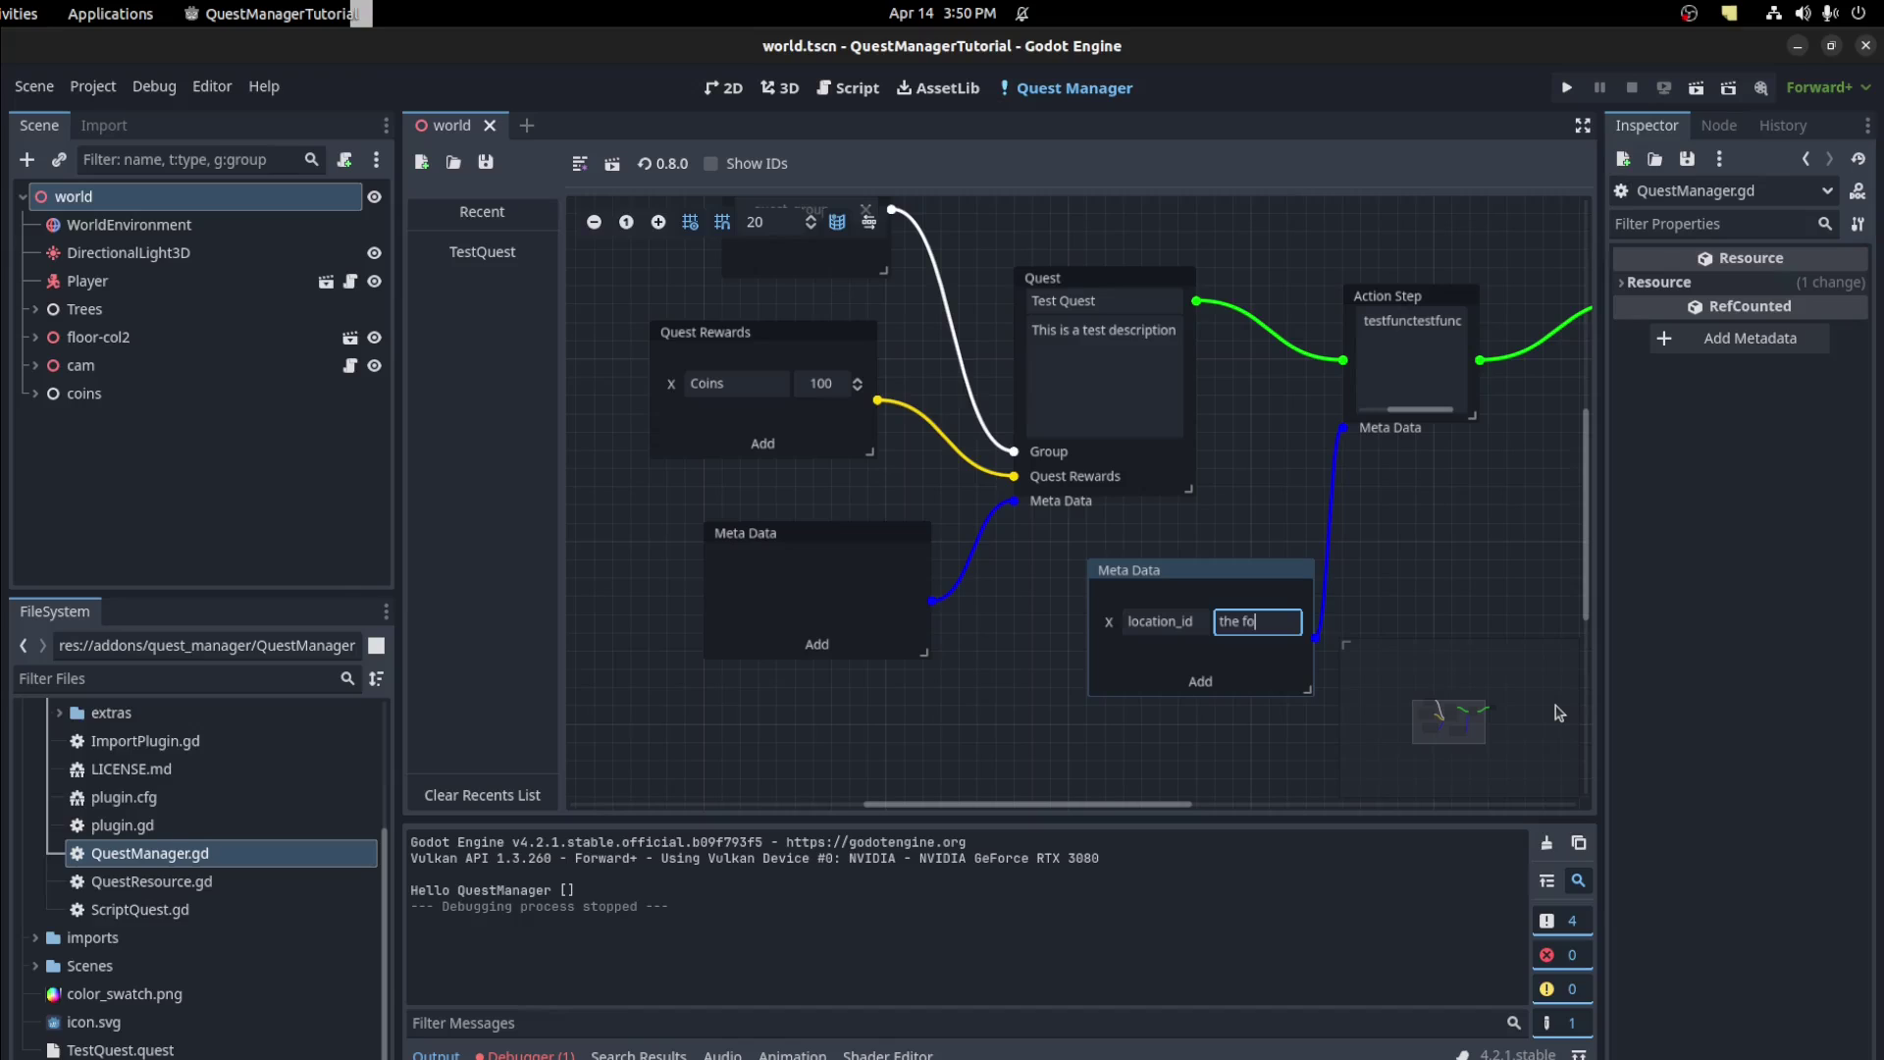
{"action": "type", "text": "forestarea_01"}
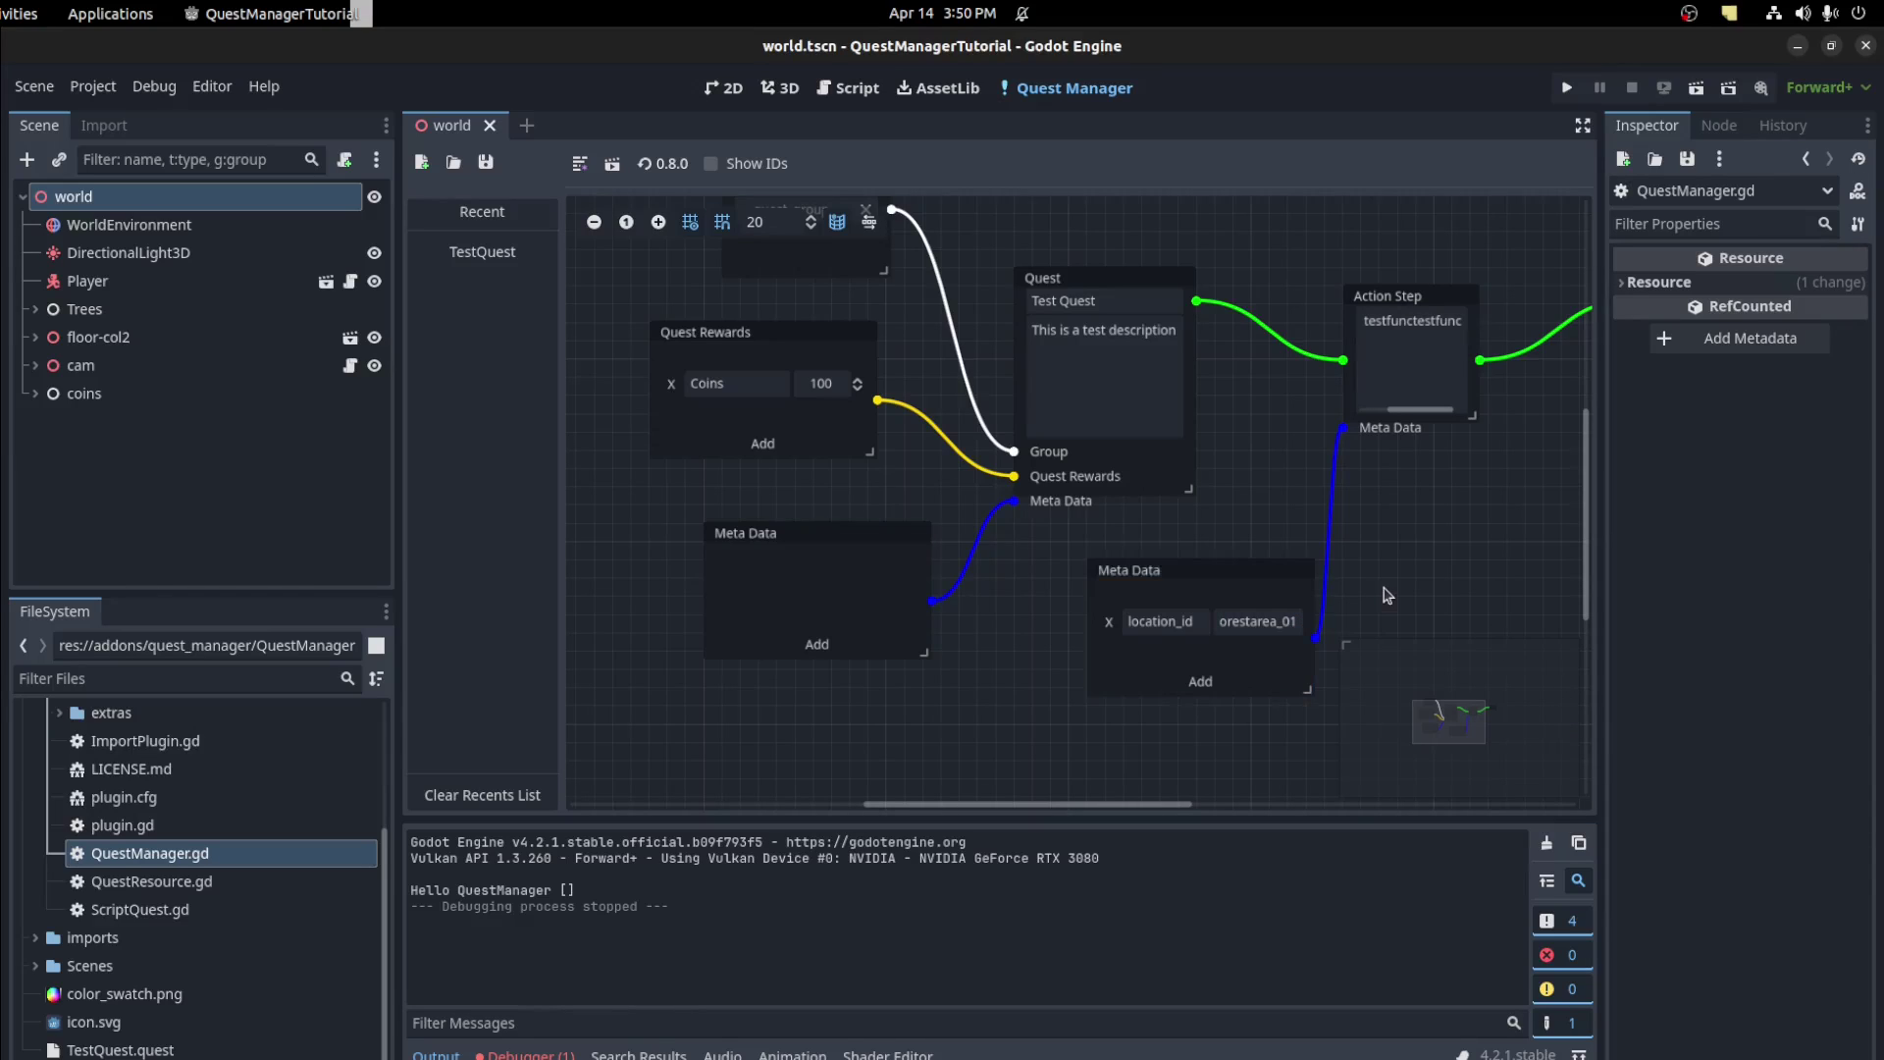
Save the quest, and unlink and delete the empty Meta Data node attached to the Quest node
{"action": "key", "text": "ctrl+s"}
{"action": "left_click_drag", "start_coordinate": [1013, 501], "coordinate": [1010, 569]}
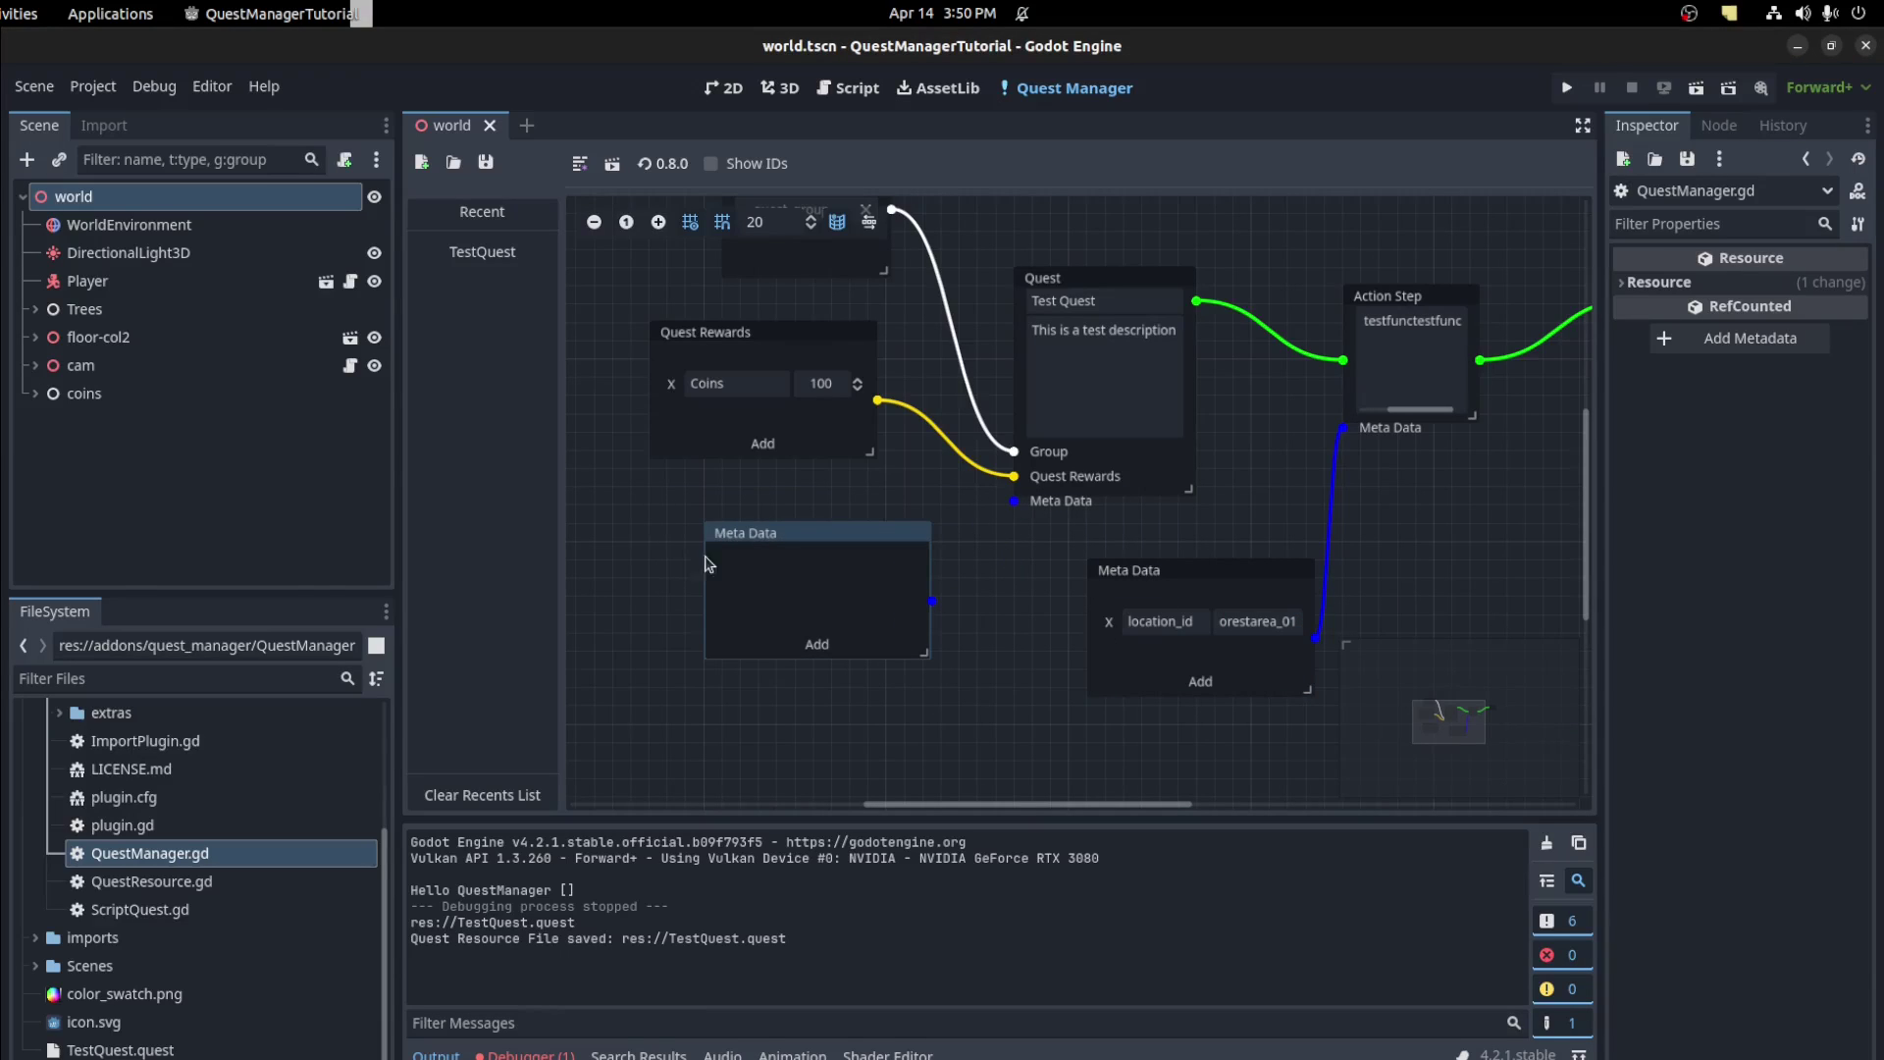
{"action": "key", "text": "Delete"}
Run the quest test and view the Test Quest's meta data and the player's quest list
{"action": "key", "text": "F5"}
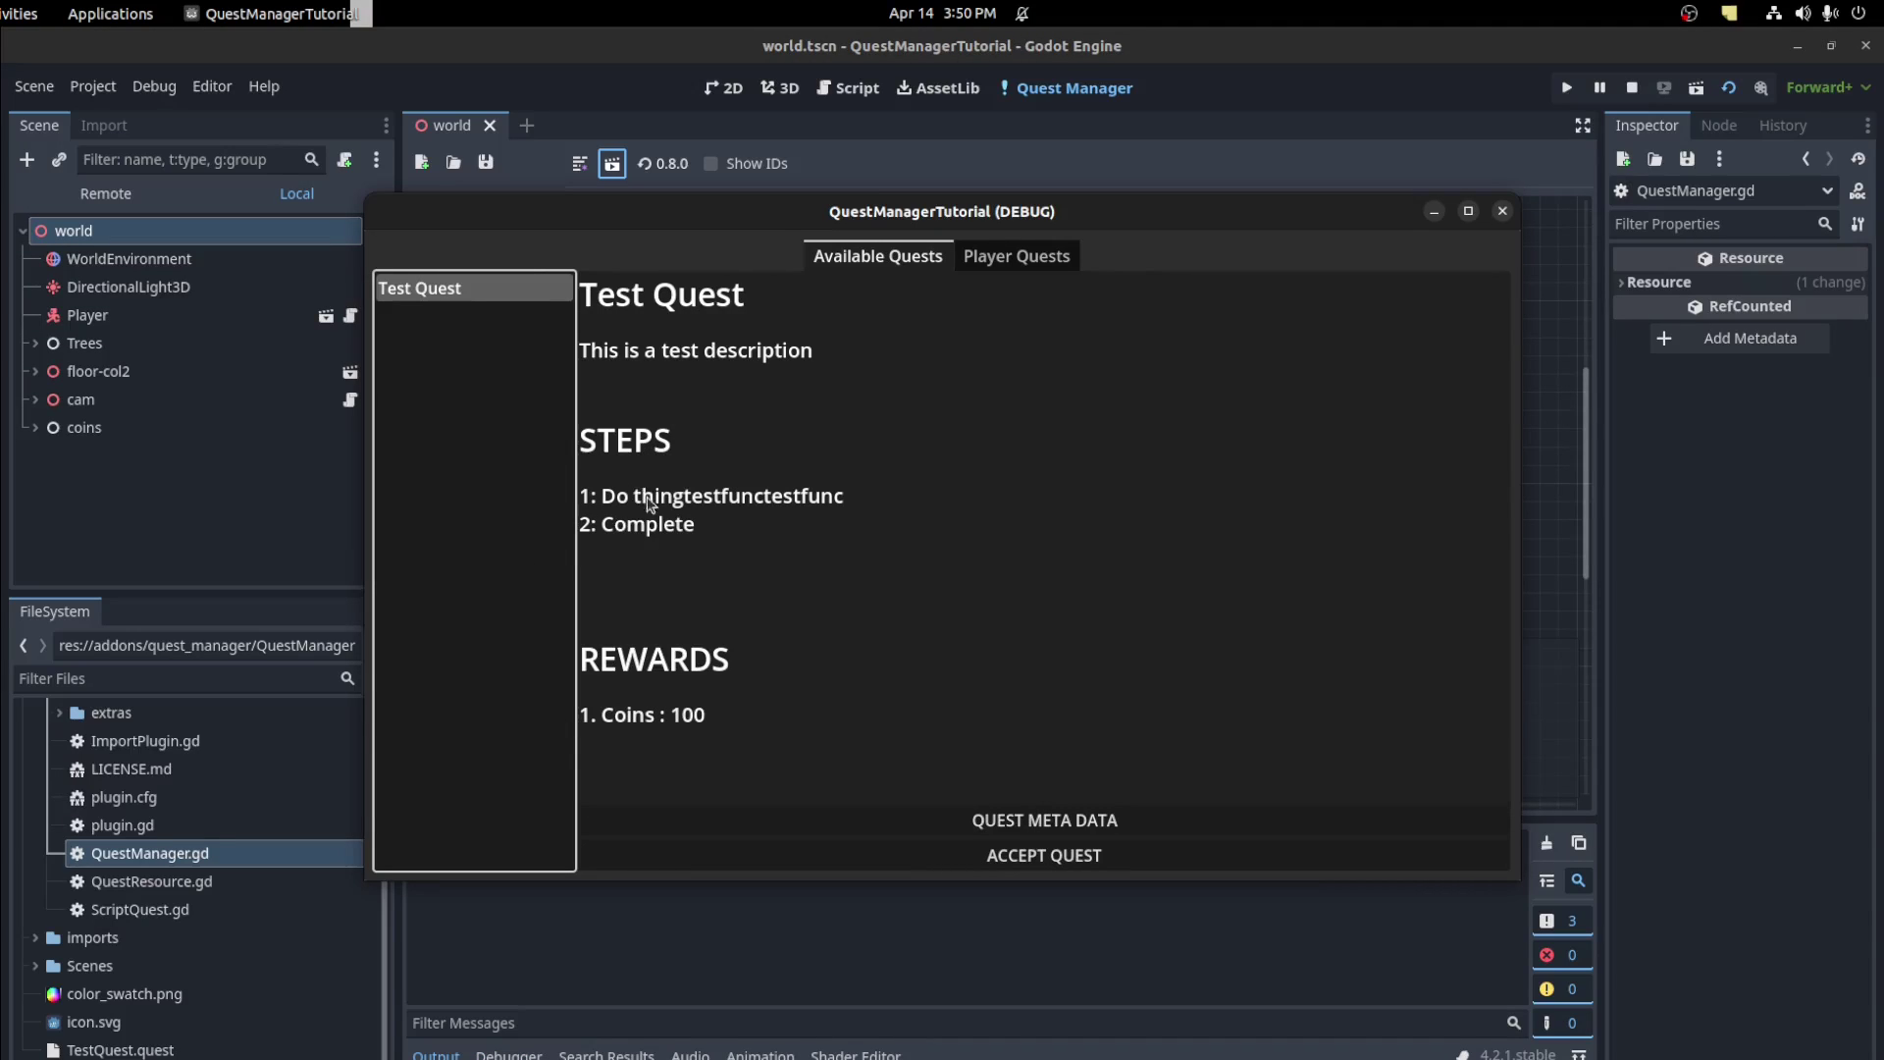
{"action": "left_click", "coordinate": [995, 822]}
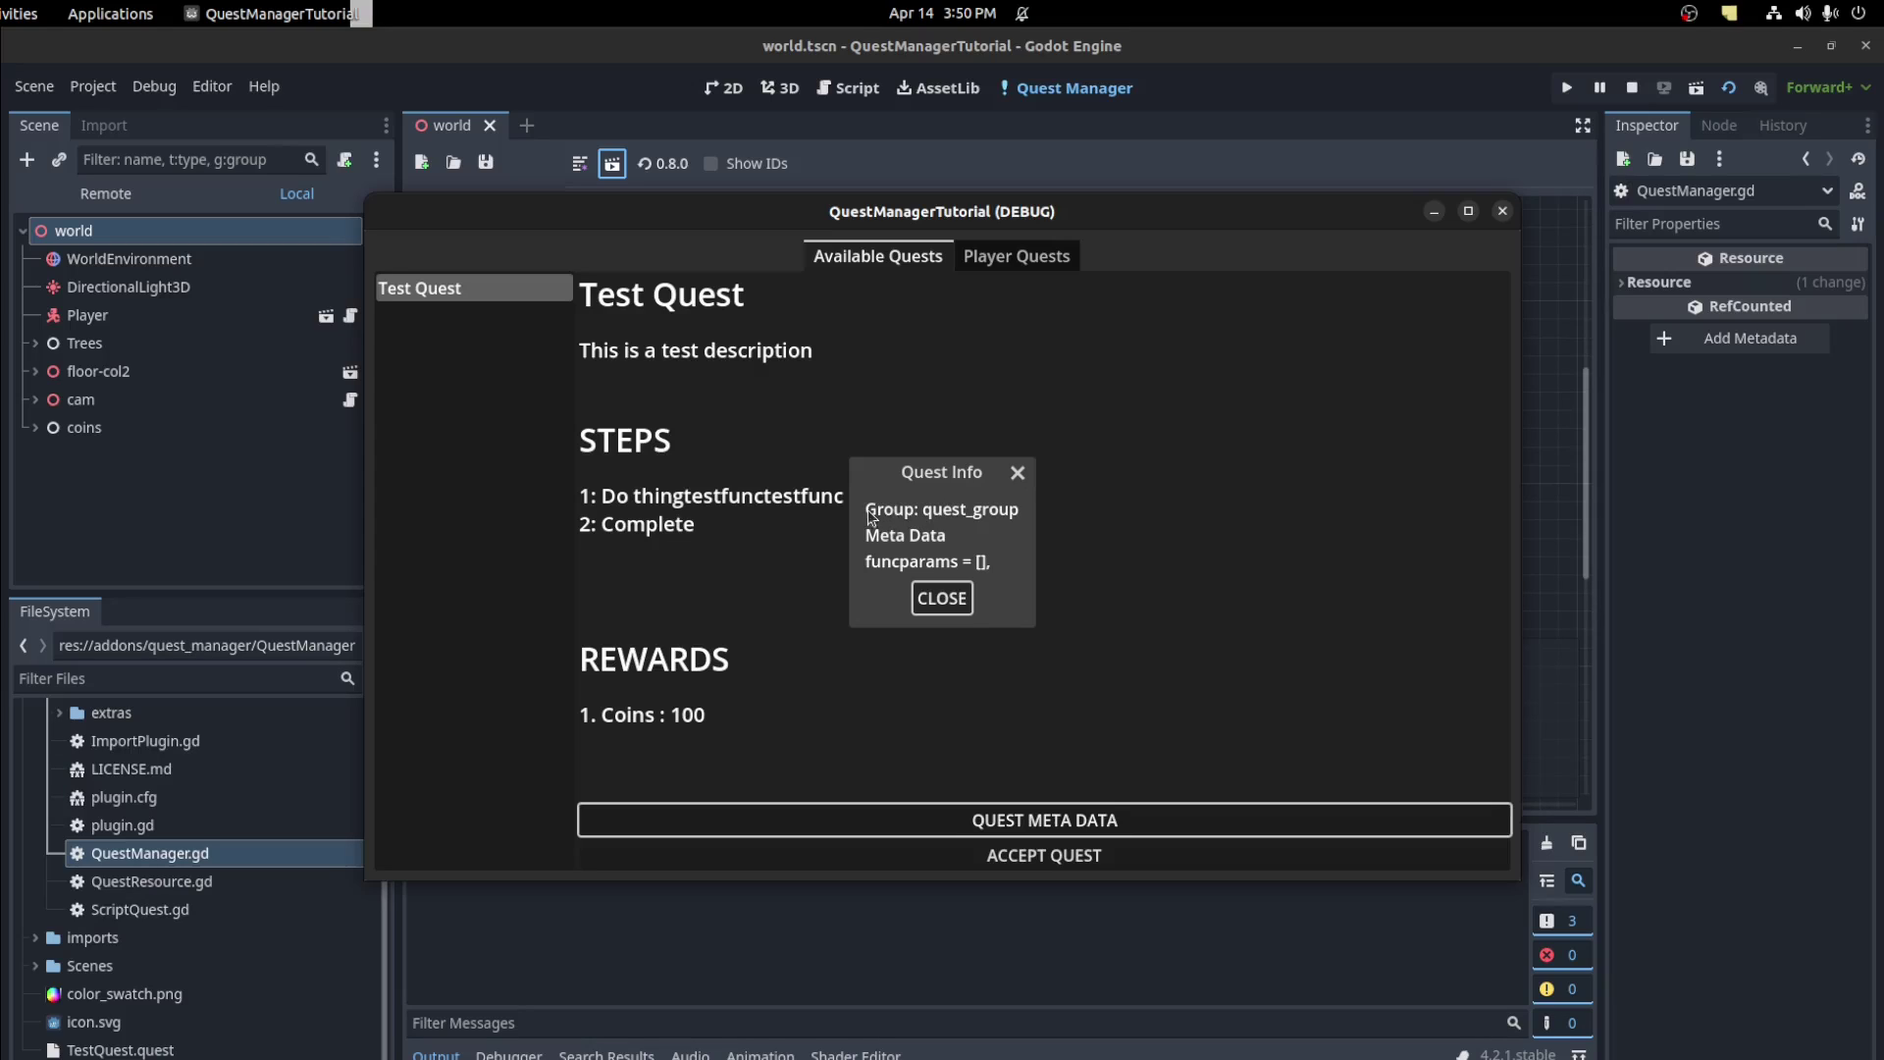
{"action": "left_click", "coordinate": [1018, 474]}
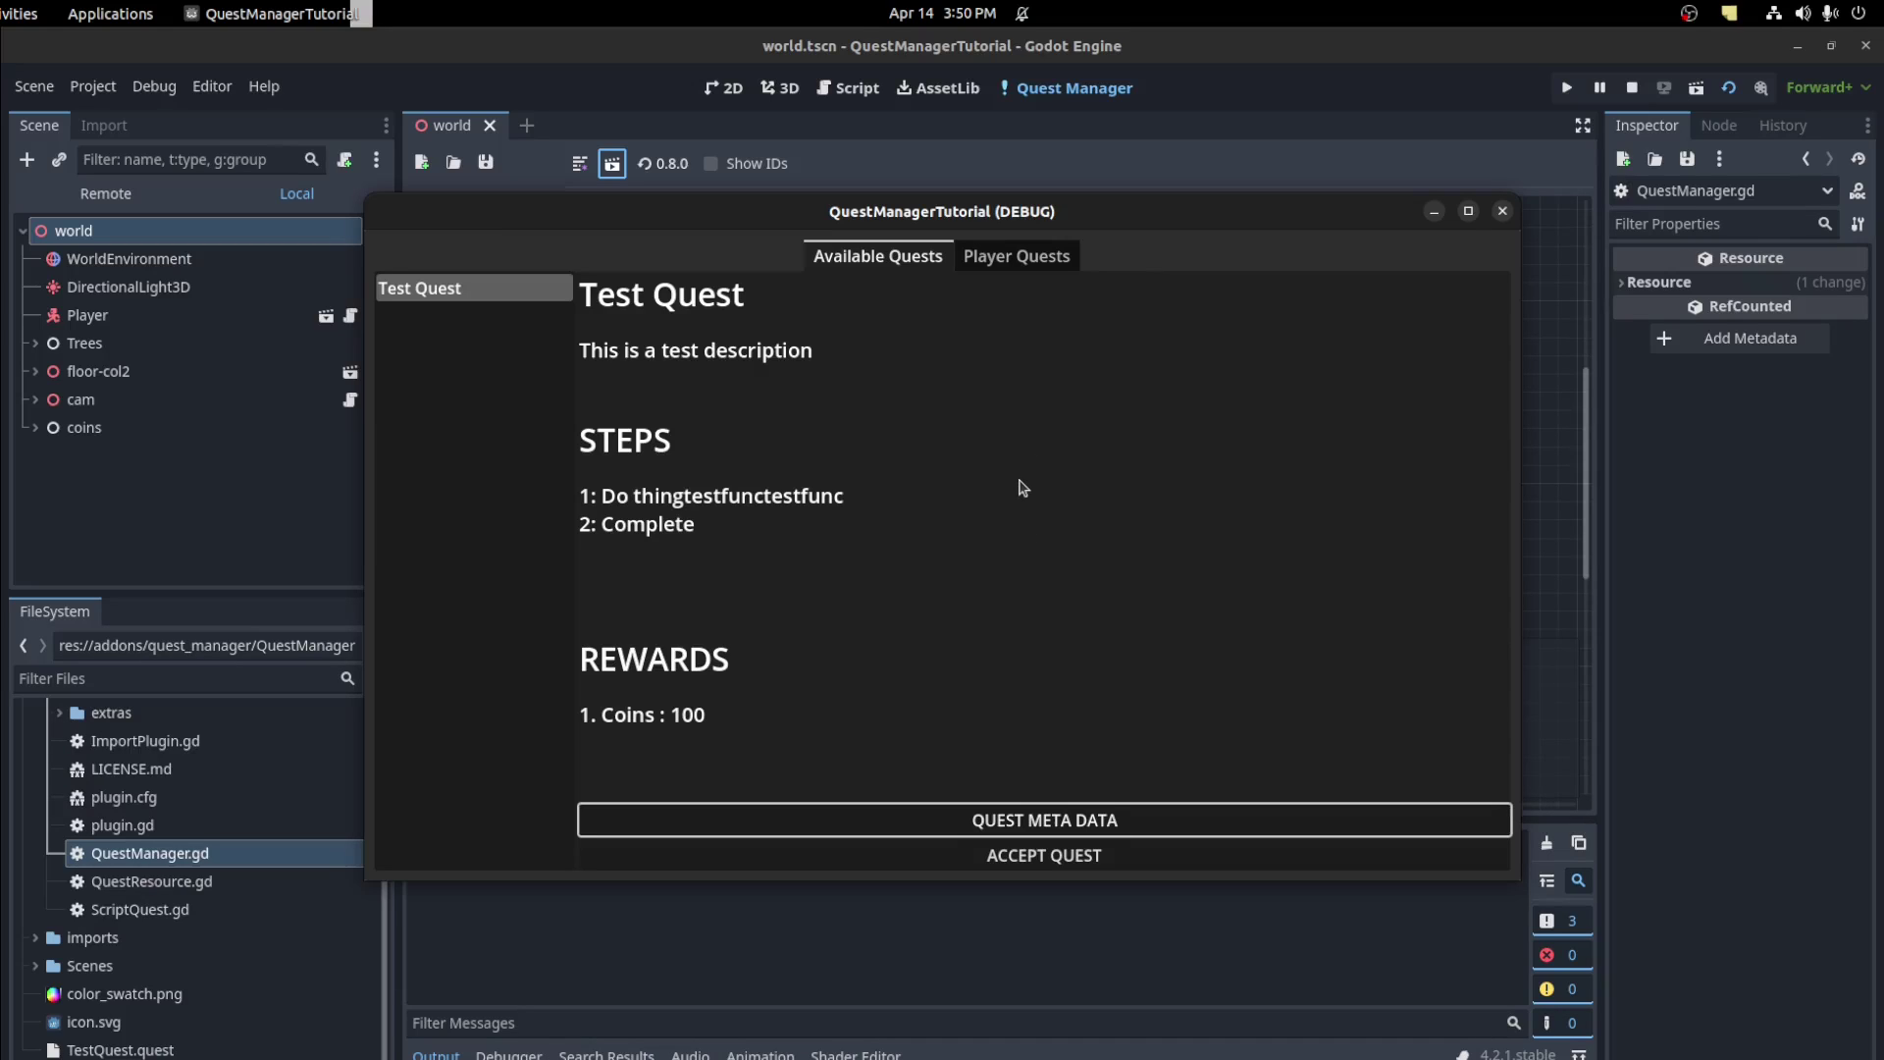
{"action": "left_click", "coordinate": [1050, 267]}
{"action": "left_click", "coordinate": [883, 257]}
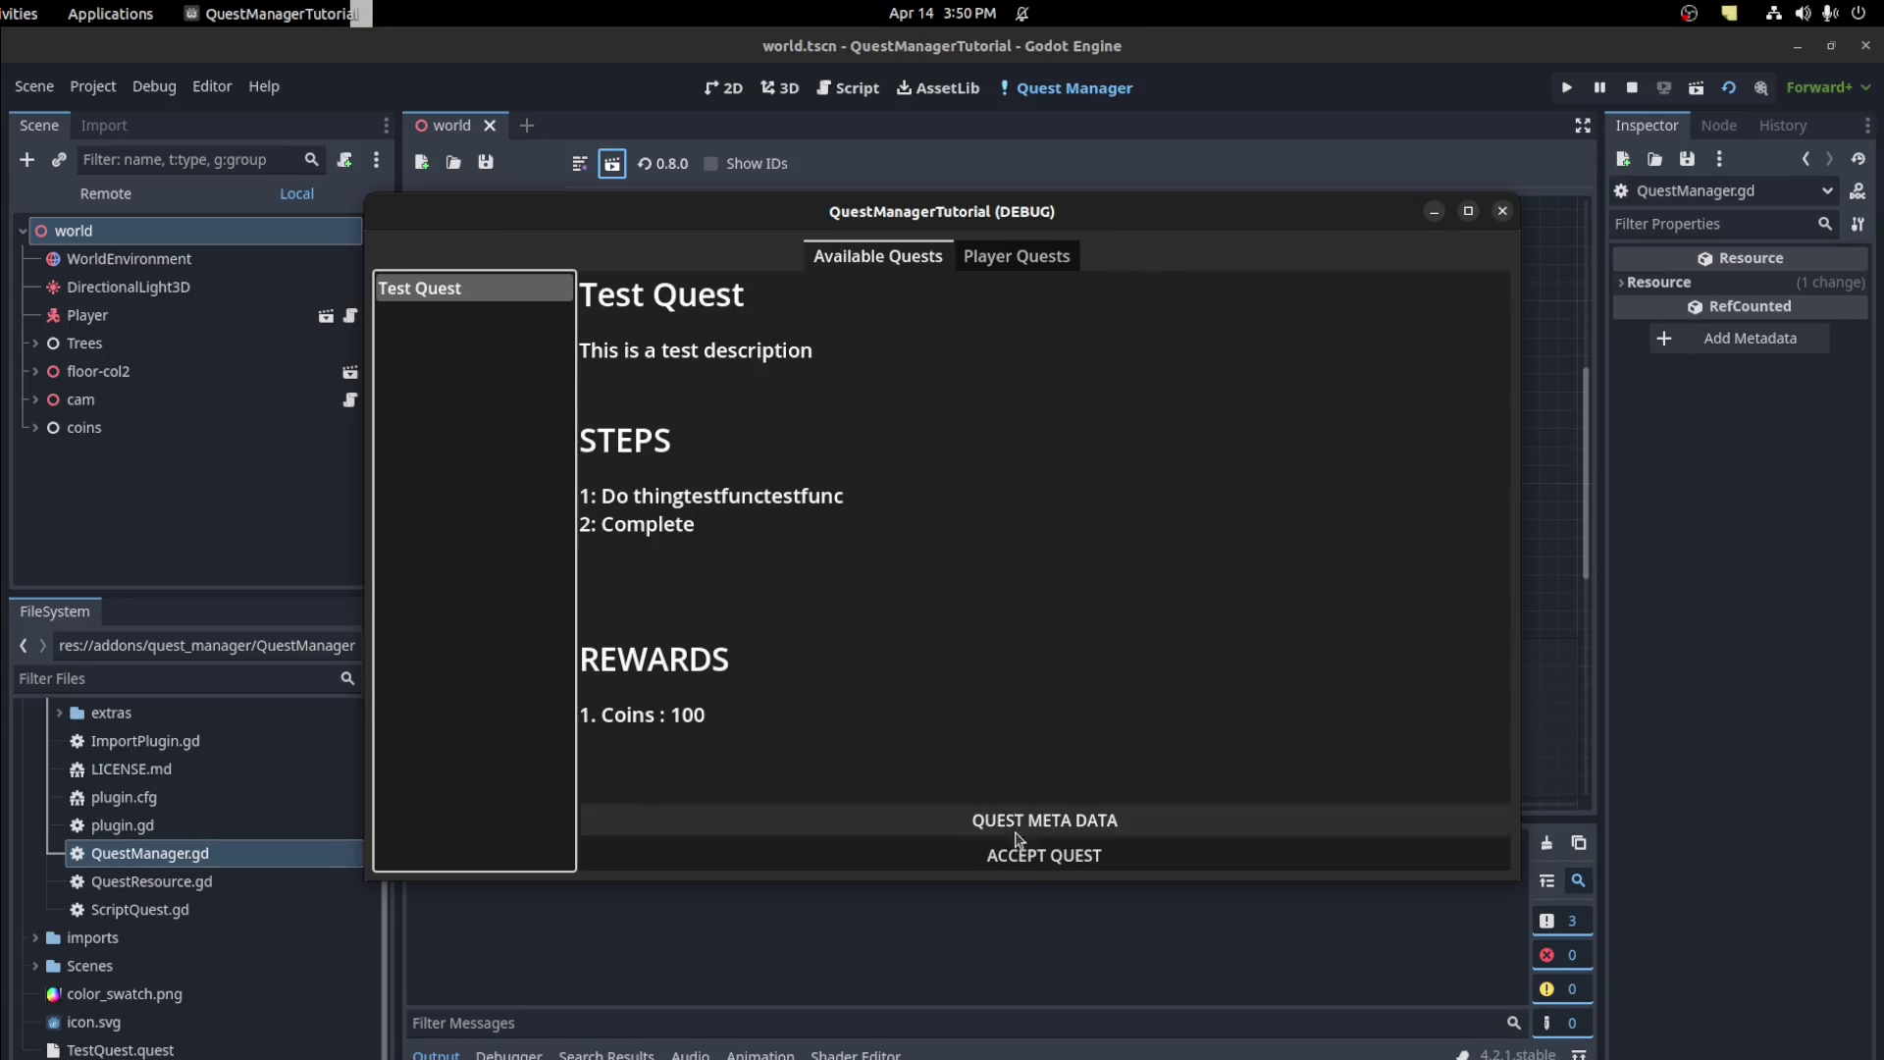
Accept the Test Quest and check it among the player quests before closing the test window
{"action": "left_click", "coordinate": [1026, 869]}
{"action": "left_click", "coordinate": [1015, 269]}
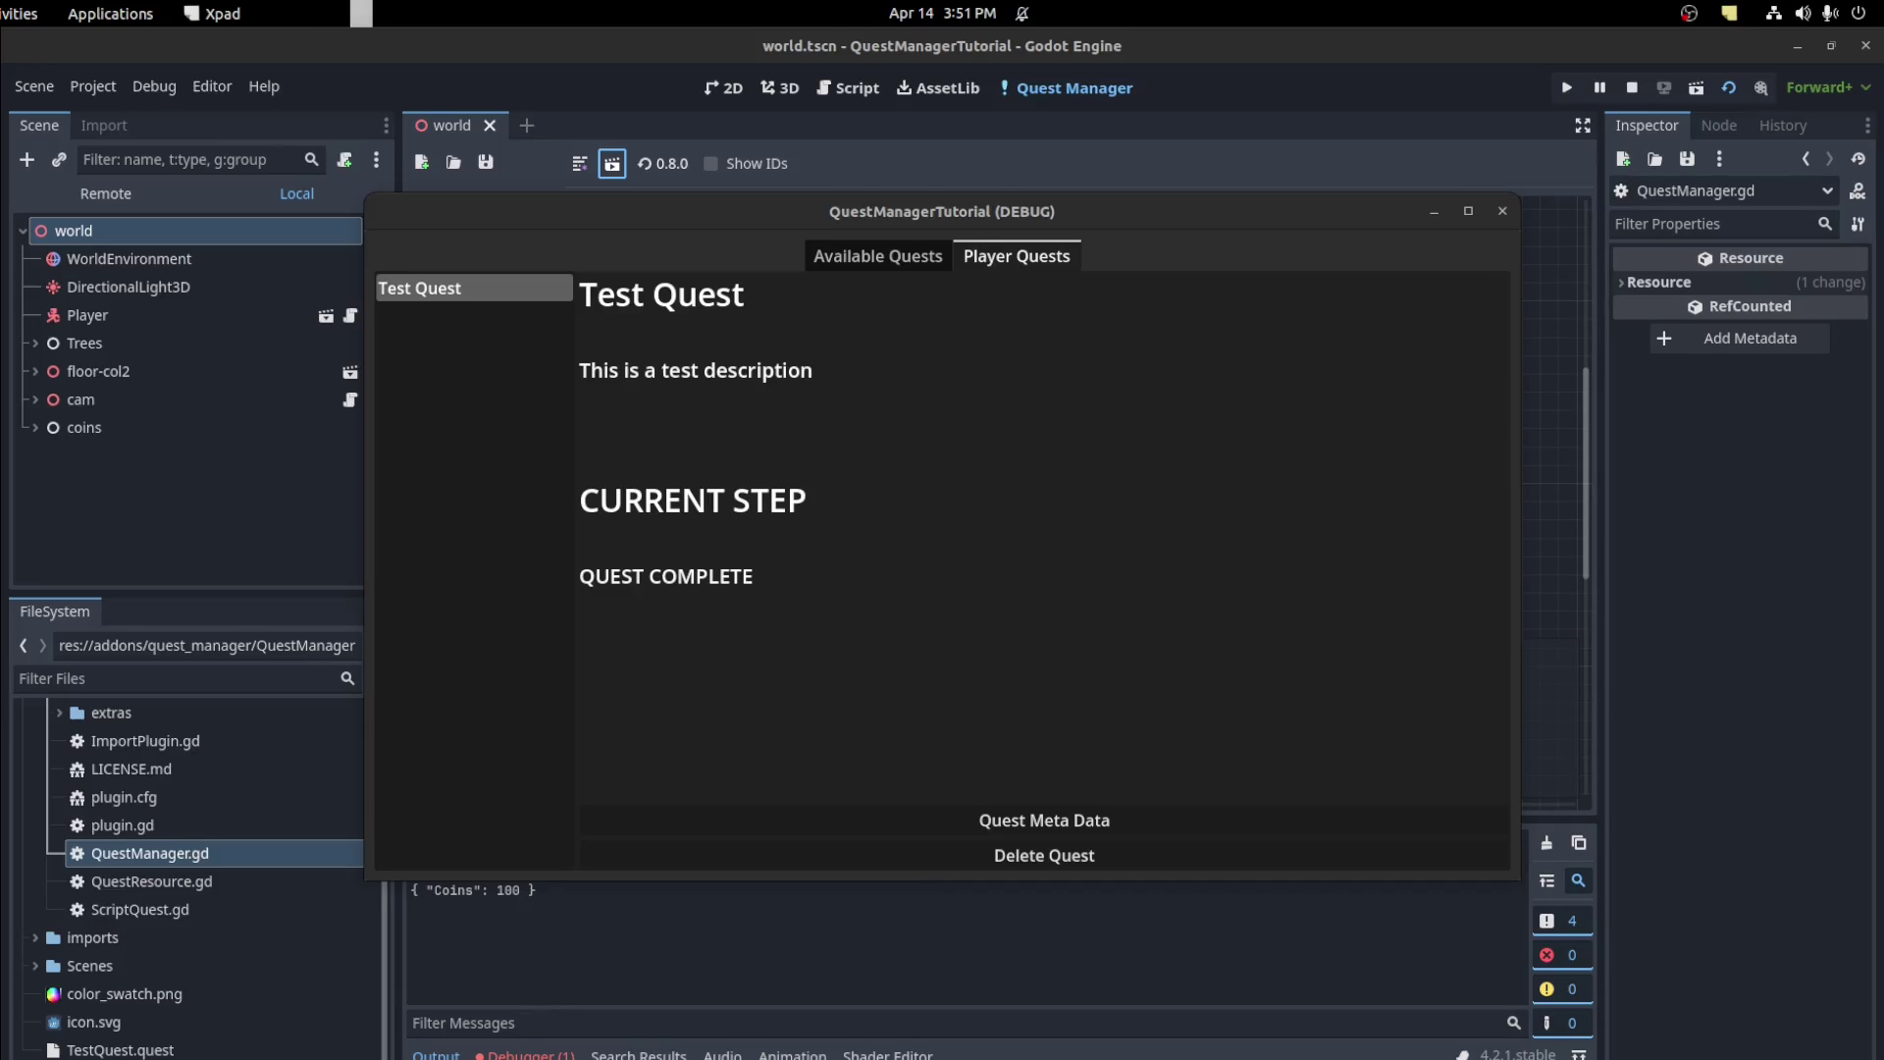
{"action": "left_click", "coordinate": [1502, 212]}
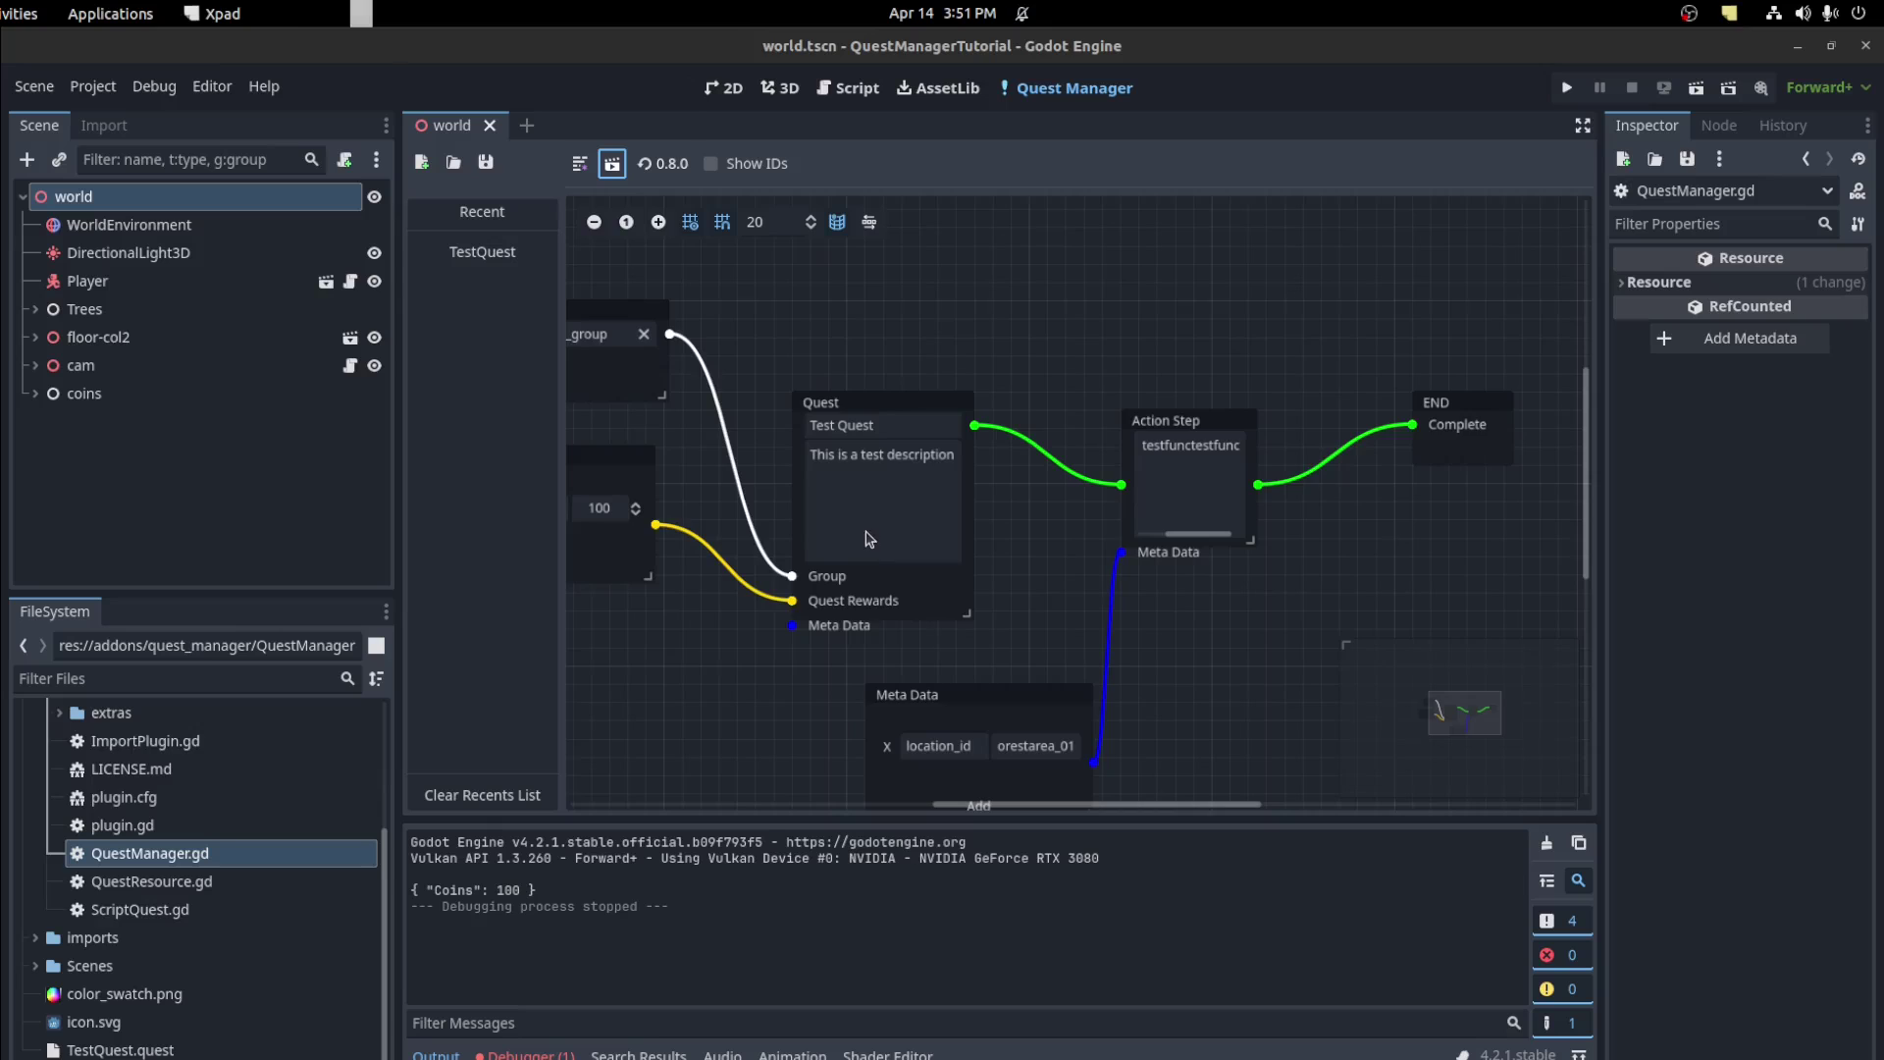
{"action": "scroll", "coordinate": [863, 549], "scroll_direction": "down", "scroll_amount": 3, "text": "ctrl"}
{"action": "scroll", "coordinate": [775, 599], "scroll_direction": "up", "scroll_amount": 2, "text": "ctrl"}
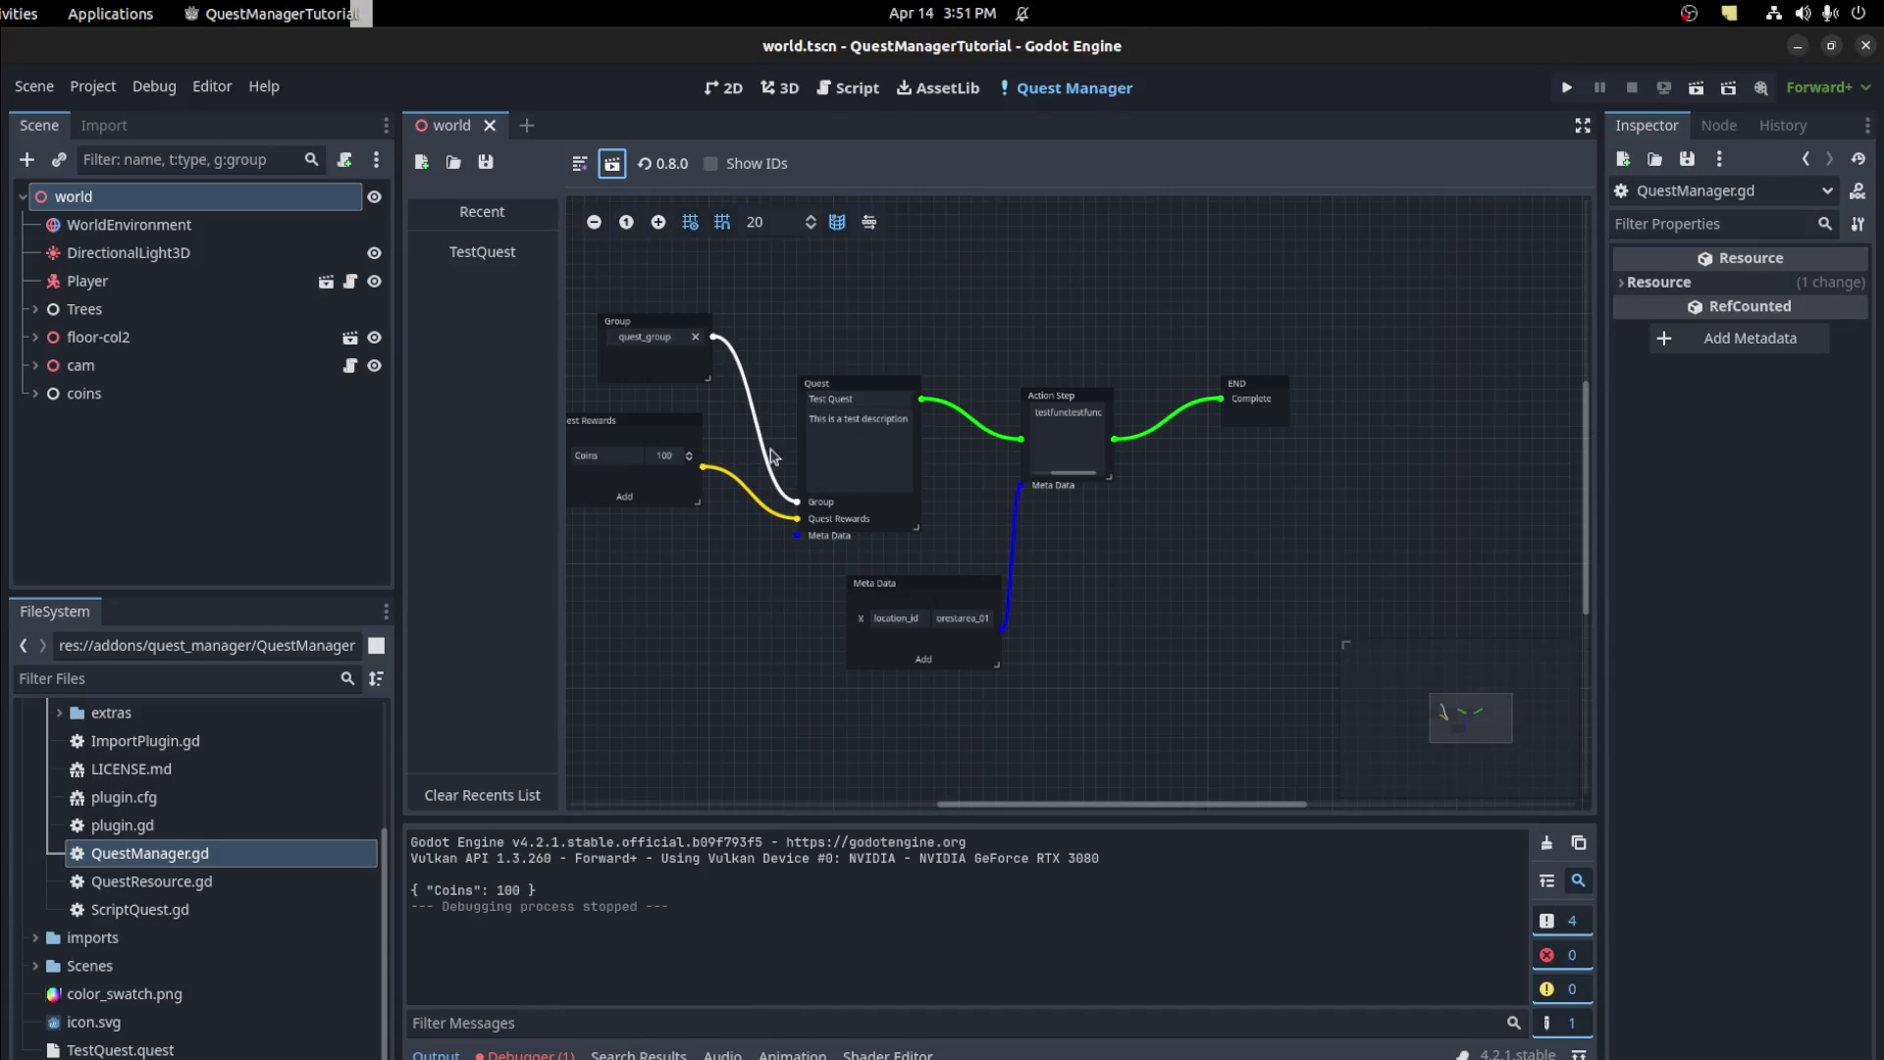
{"action": "left_click", "coordinate": [840, 90]}
{"action": "left_click", "coordinate": [1068, 87]}
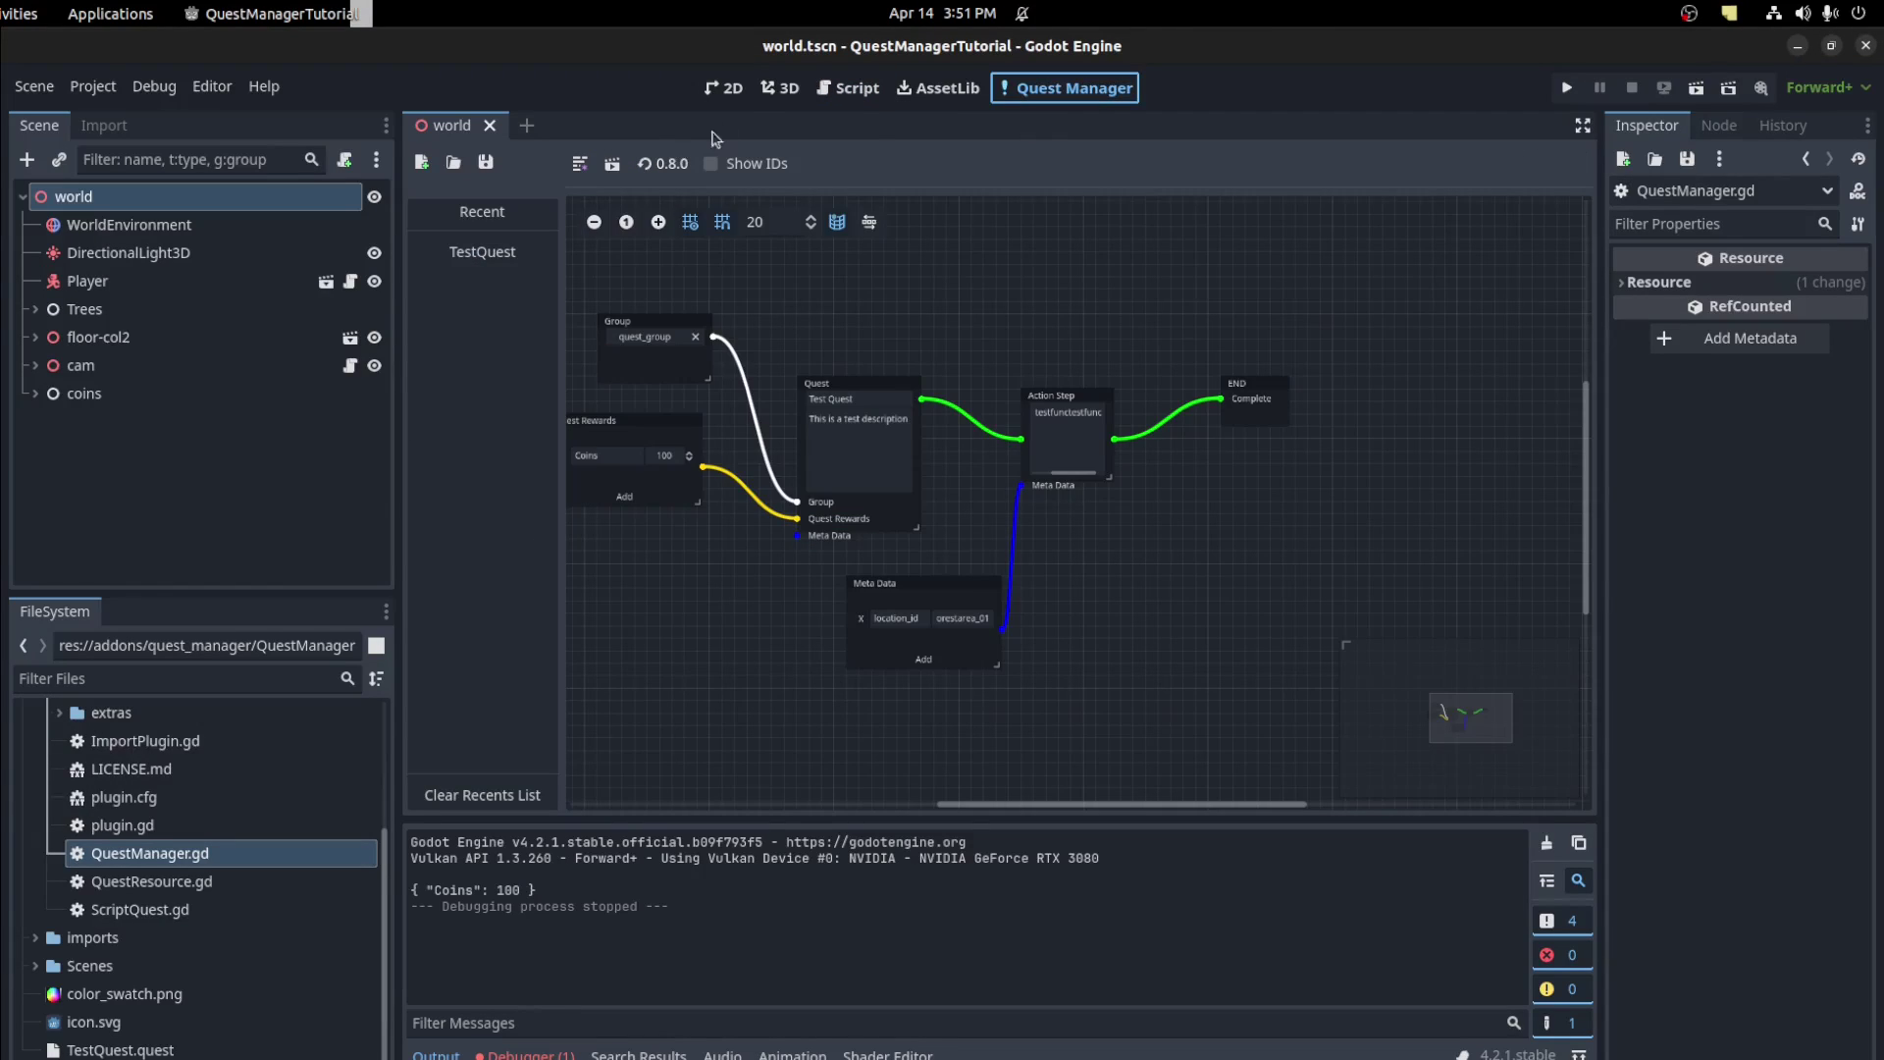
Show the world scene in the 3D view and run the current scene
{"action": "left_click", "coordinate": [781, 89]}
{"action": "scroll", "coordinate": [869, 505], "scroll_direction": "down", "scroll_amount": 3}
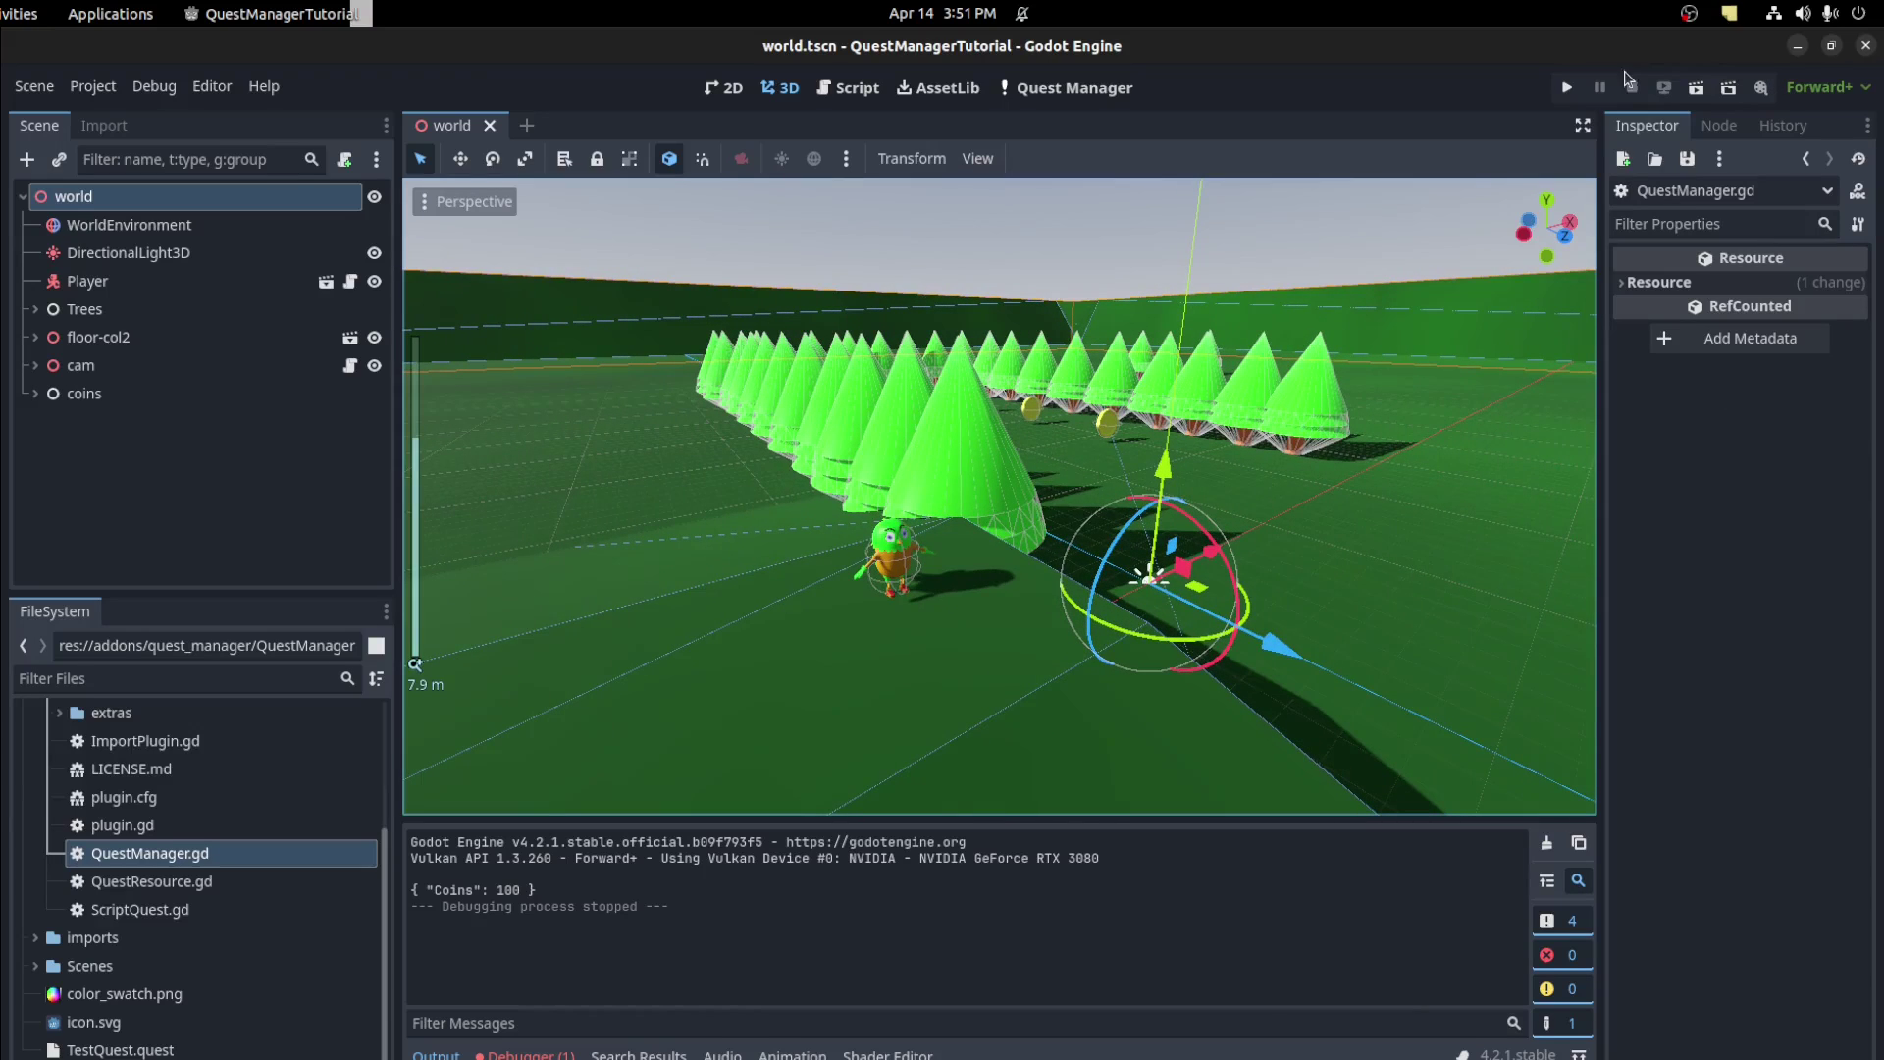
{"action": "left_click", "coordinate": [1703, 89]}
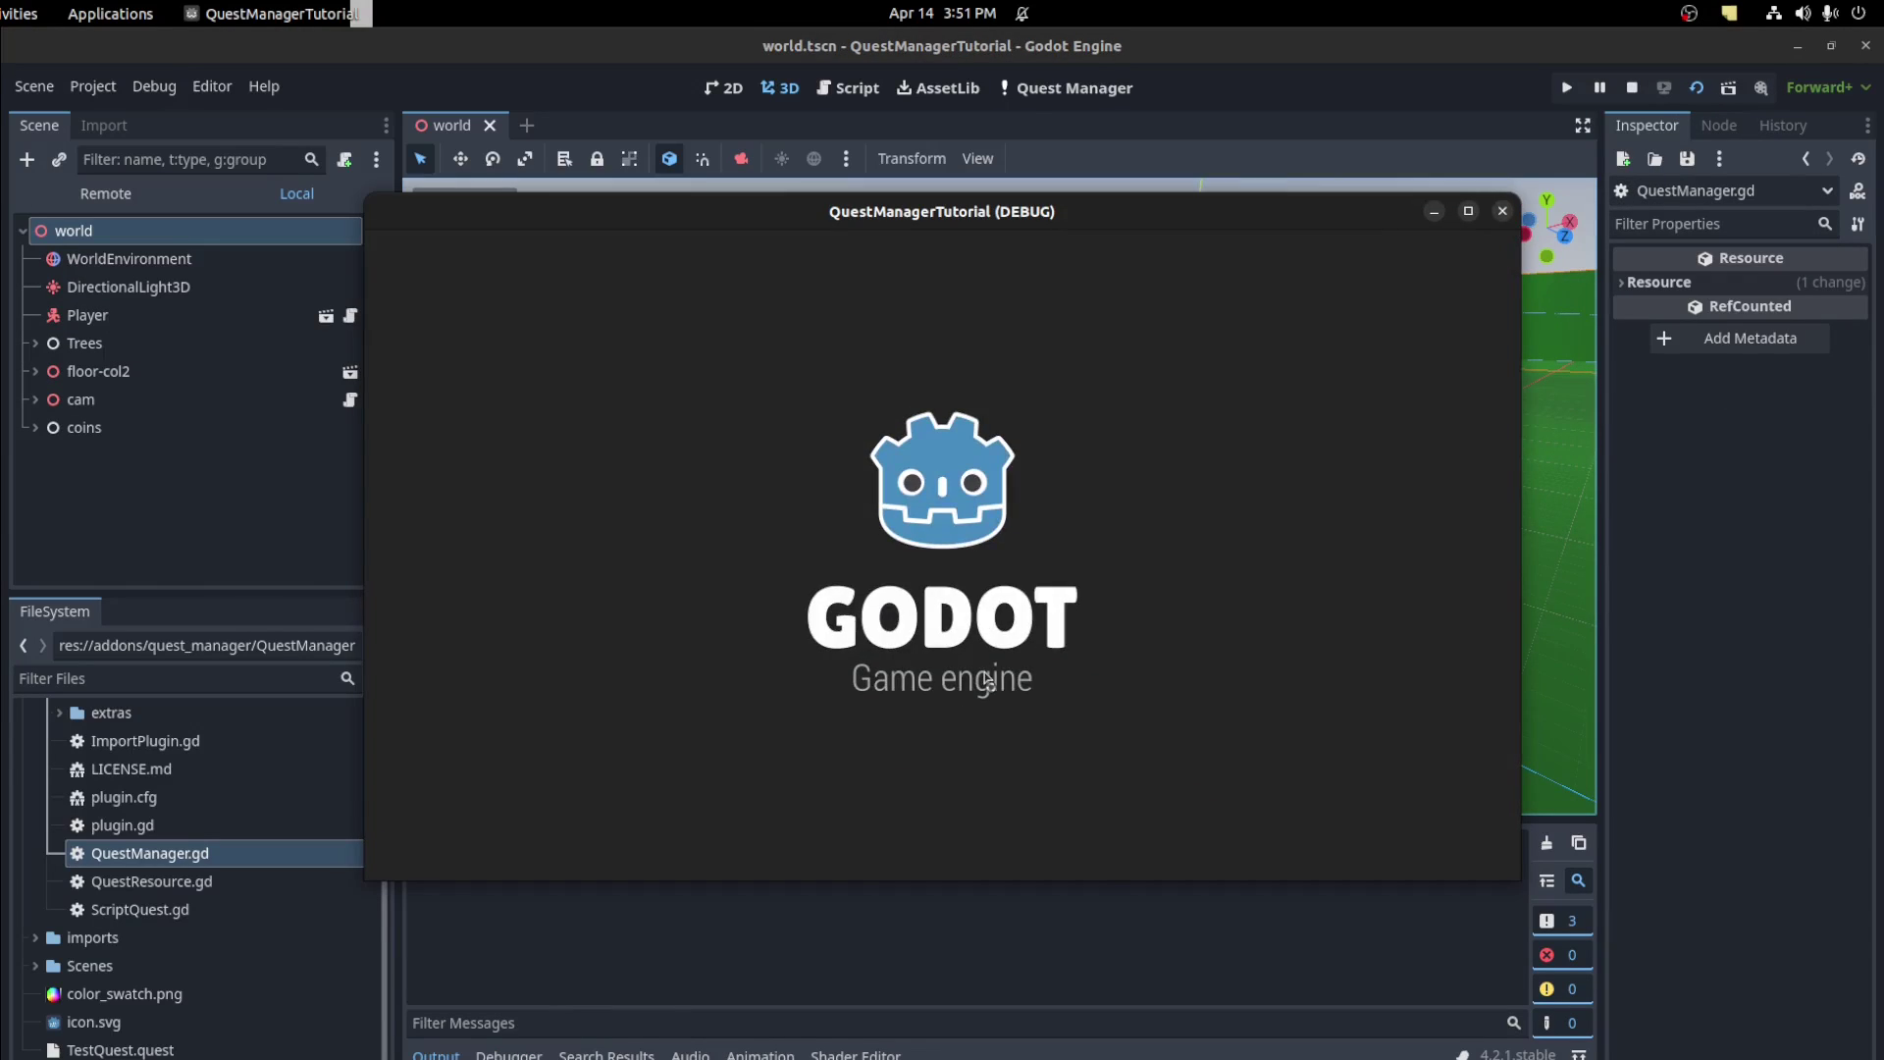
Walk the player character between the rows of trees and collect coins in the running game
{"action": "key", "text": "w"}
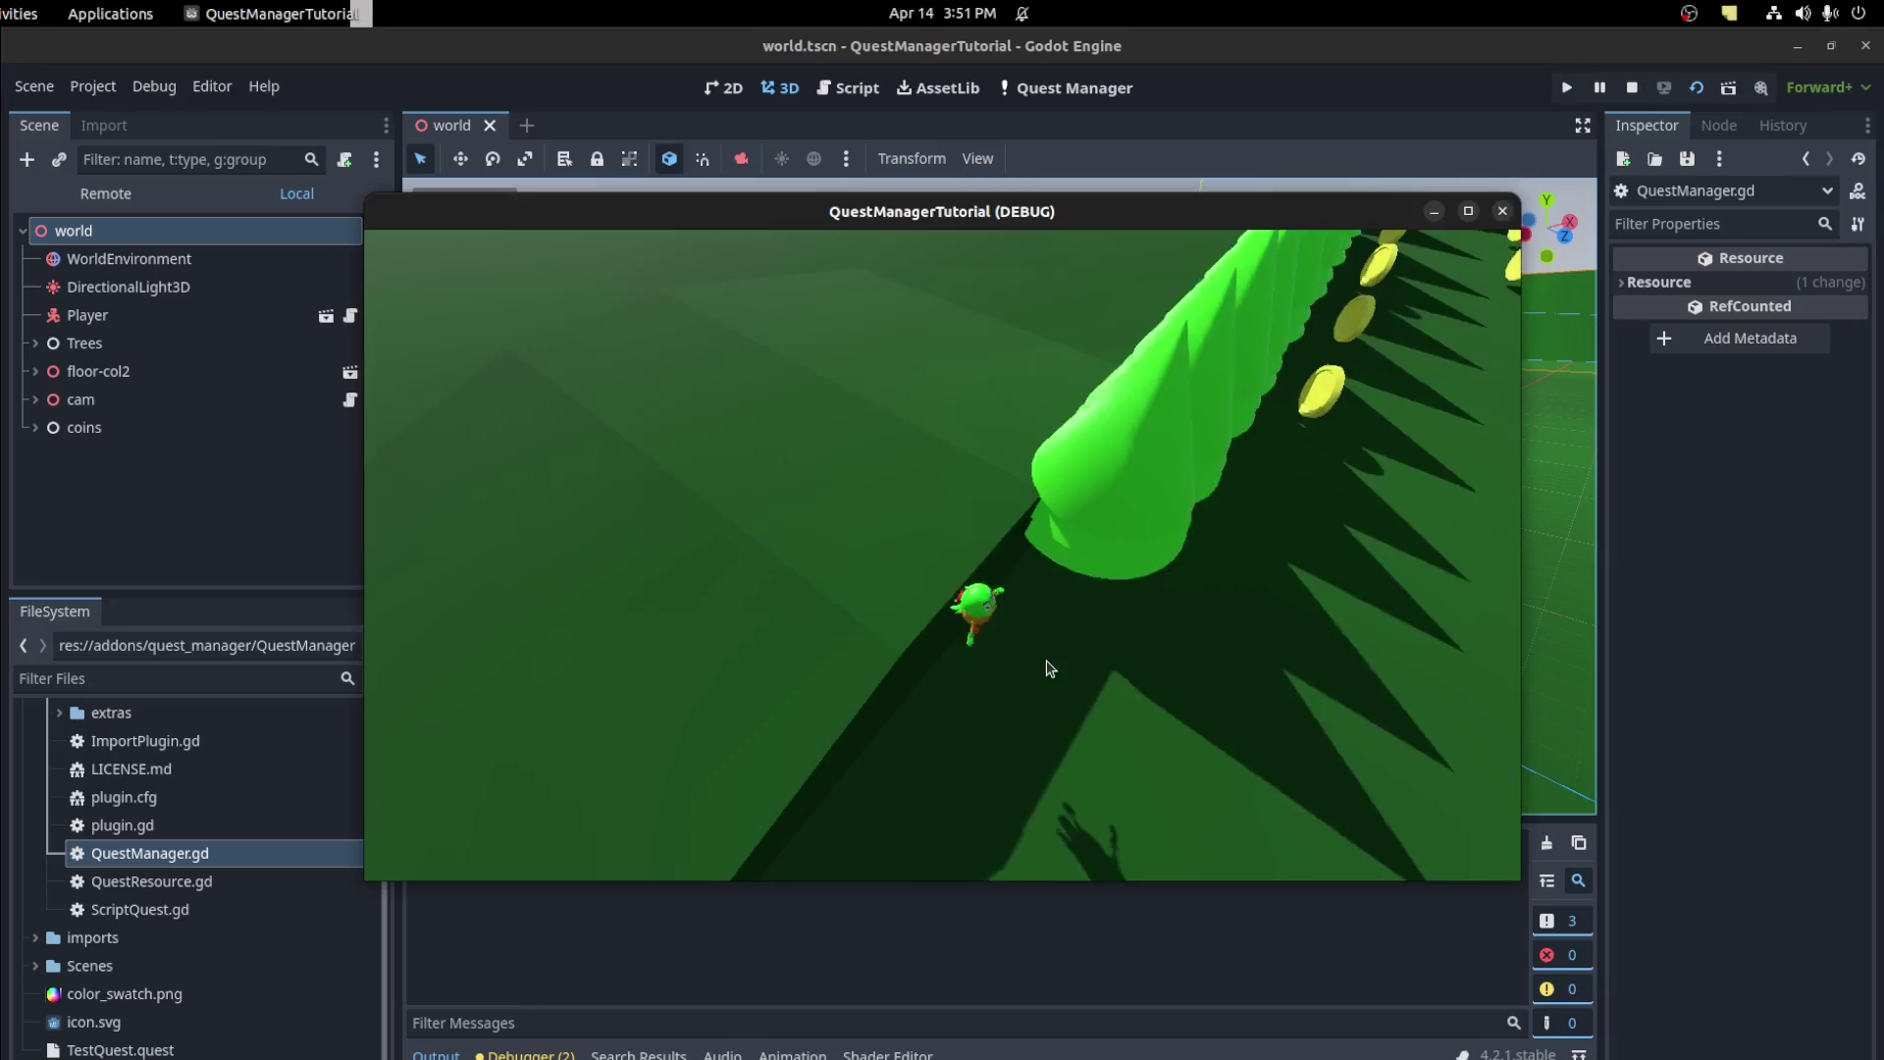
{"action": "key", "text": "w"}
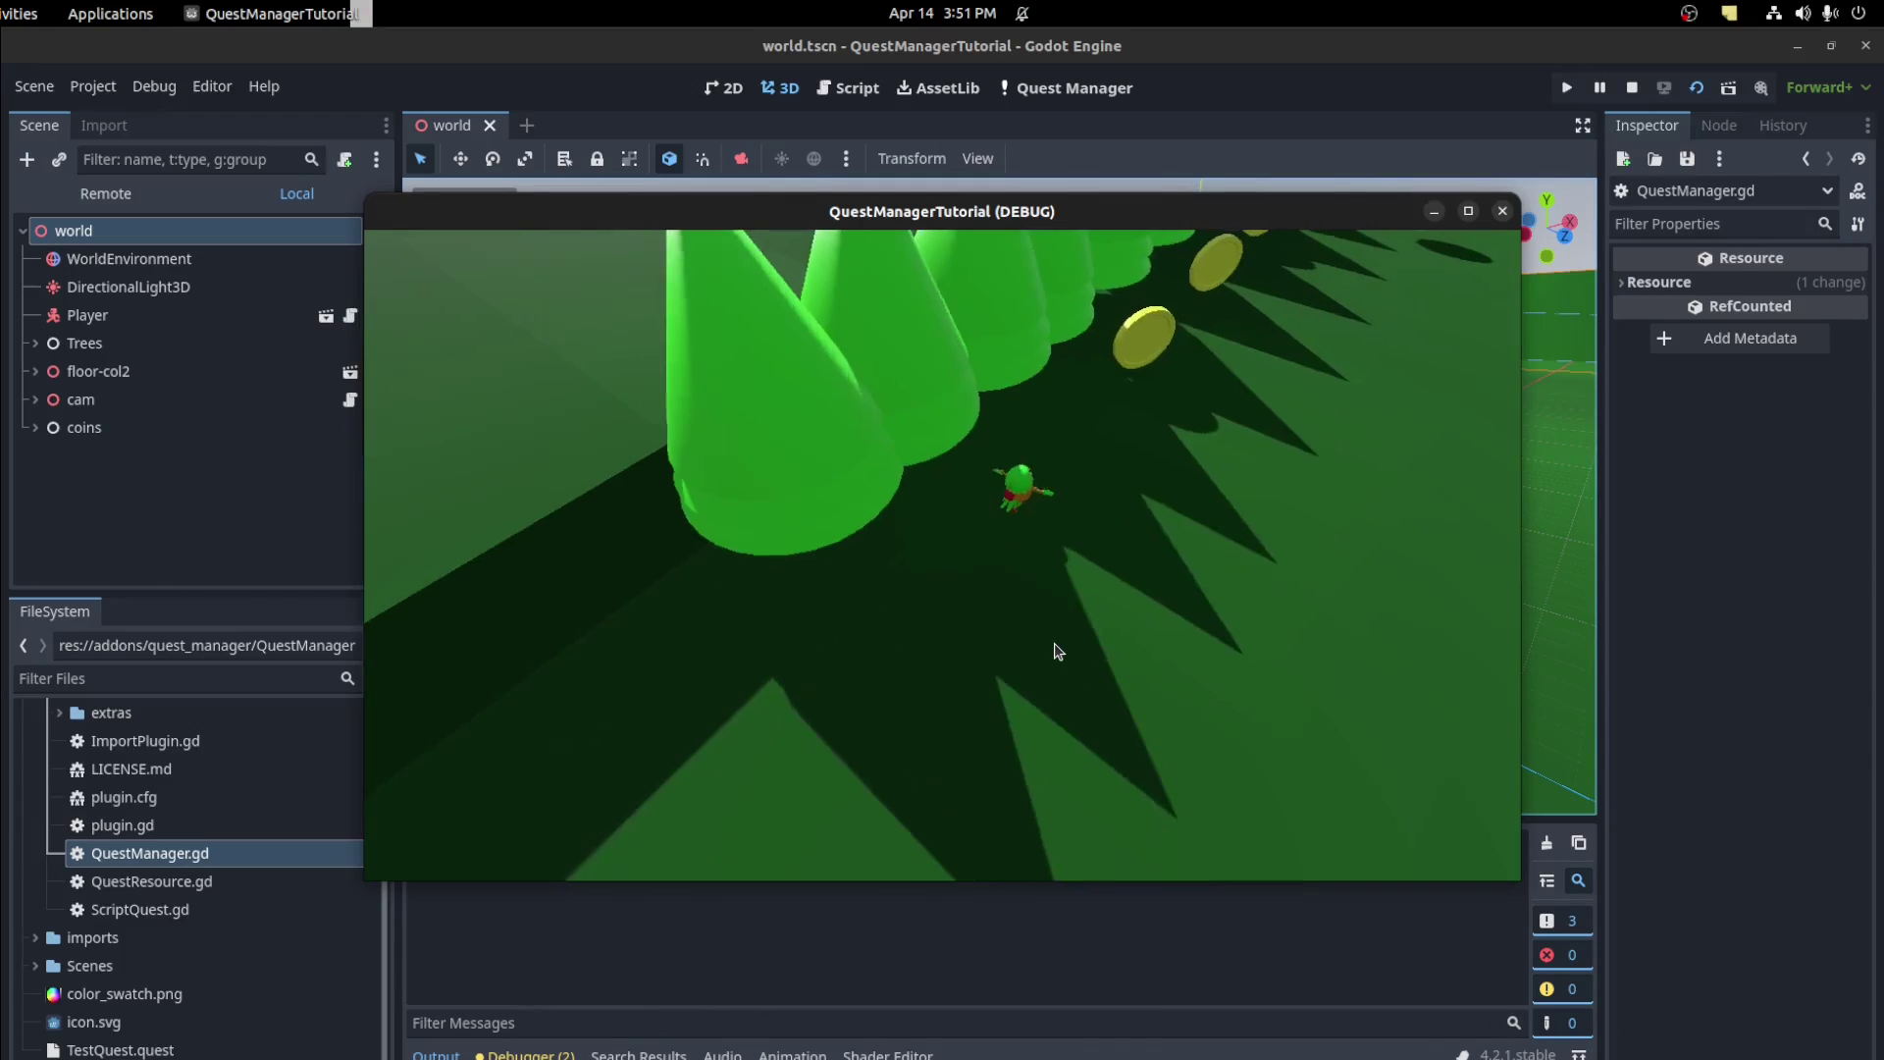
{"action": "key", "text": "w"}
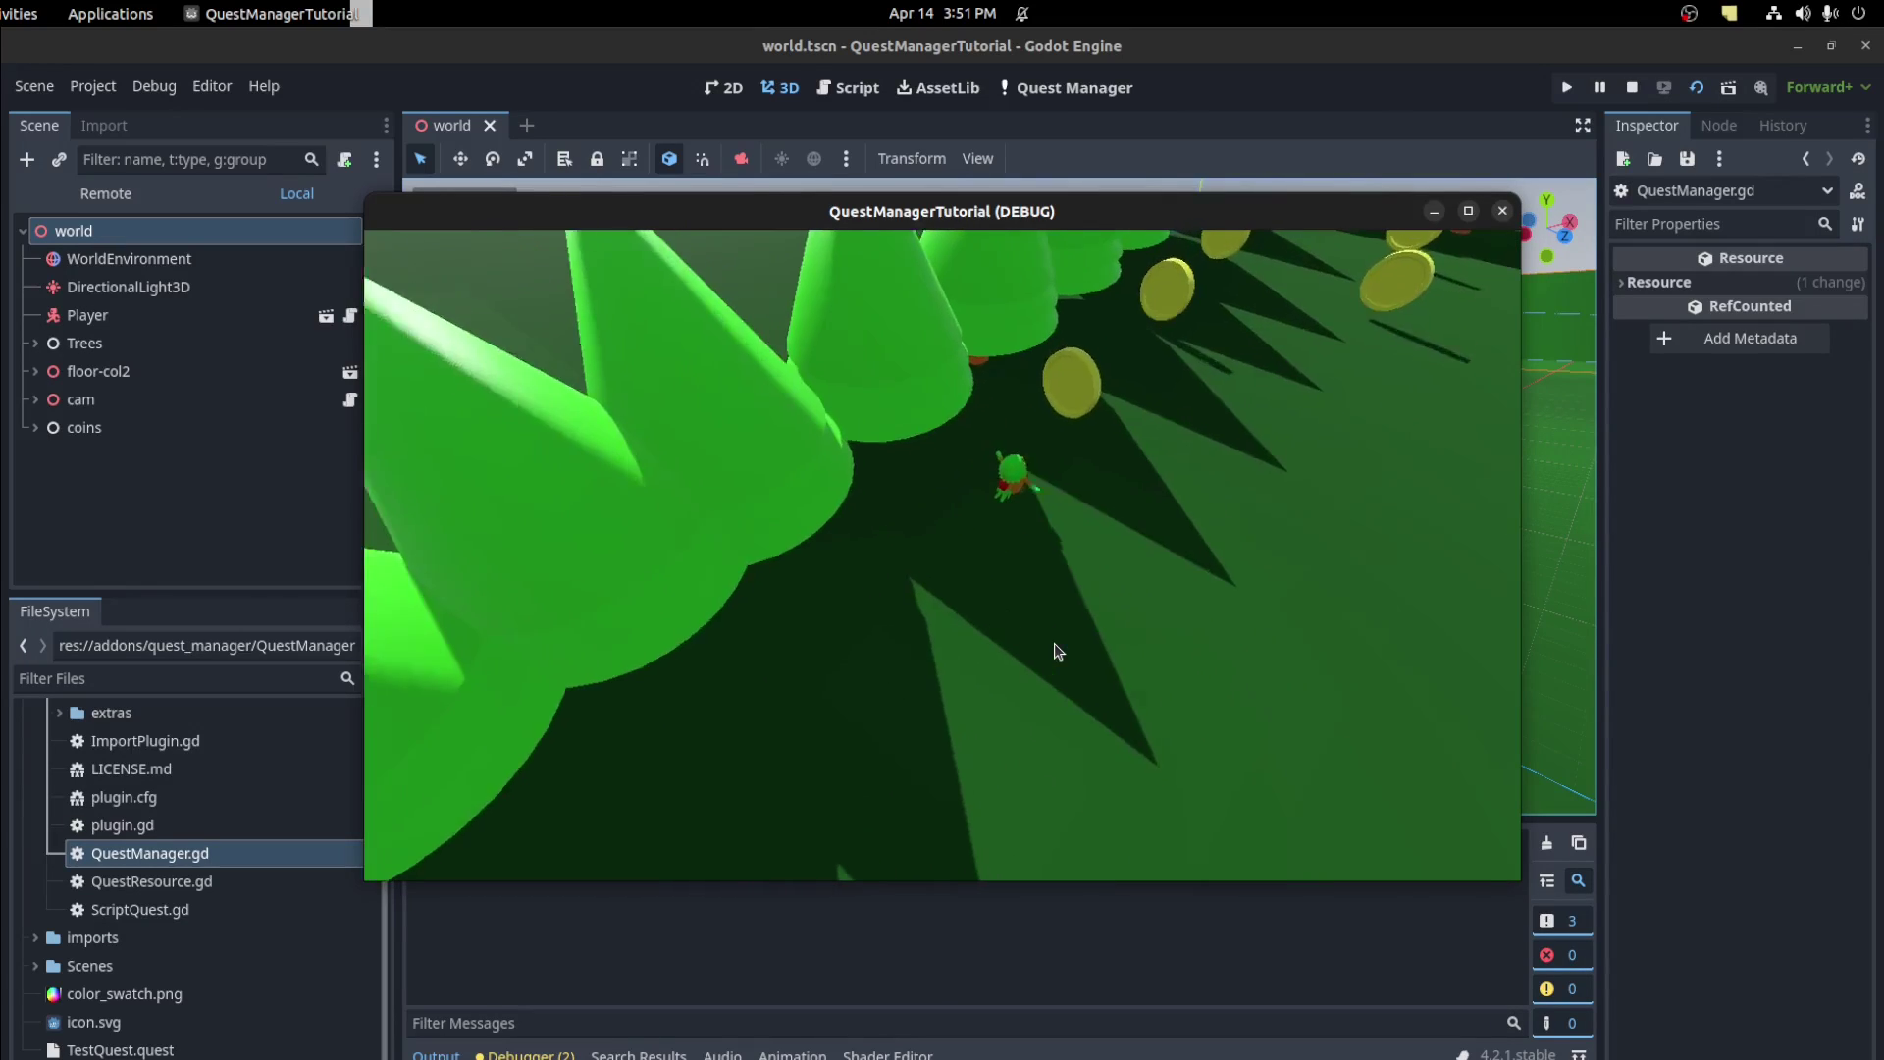
{"action": "key", "text": "w"}
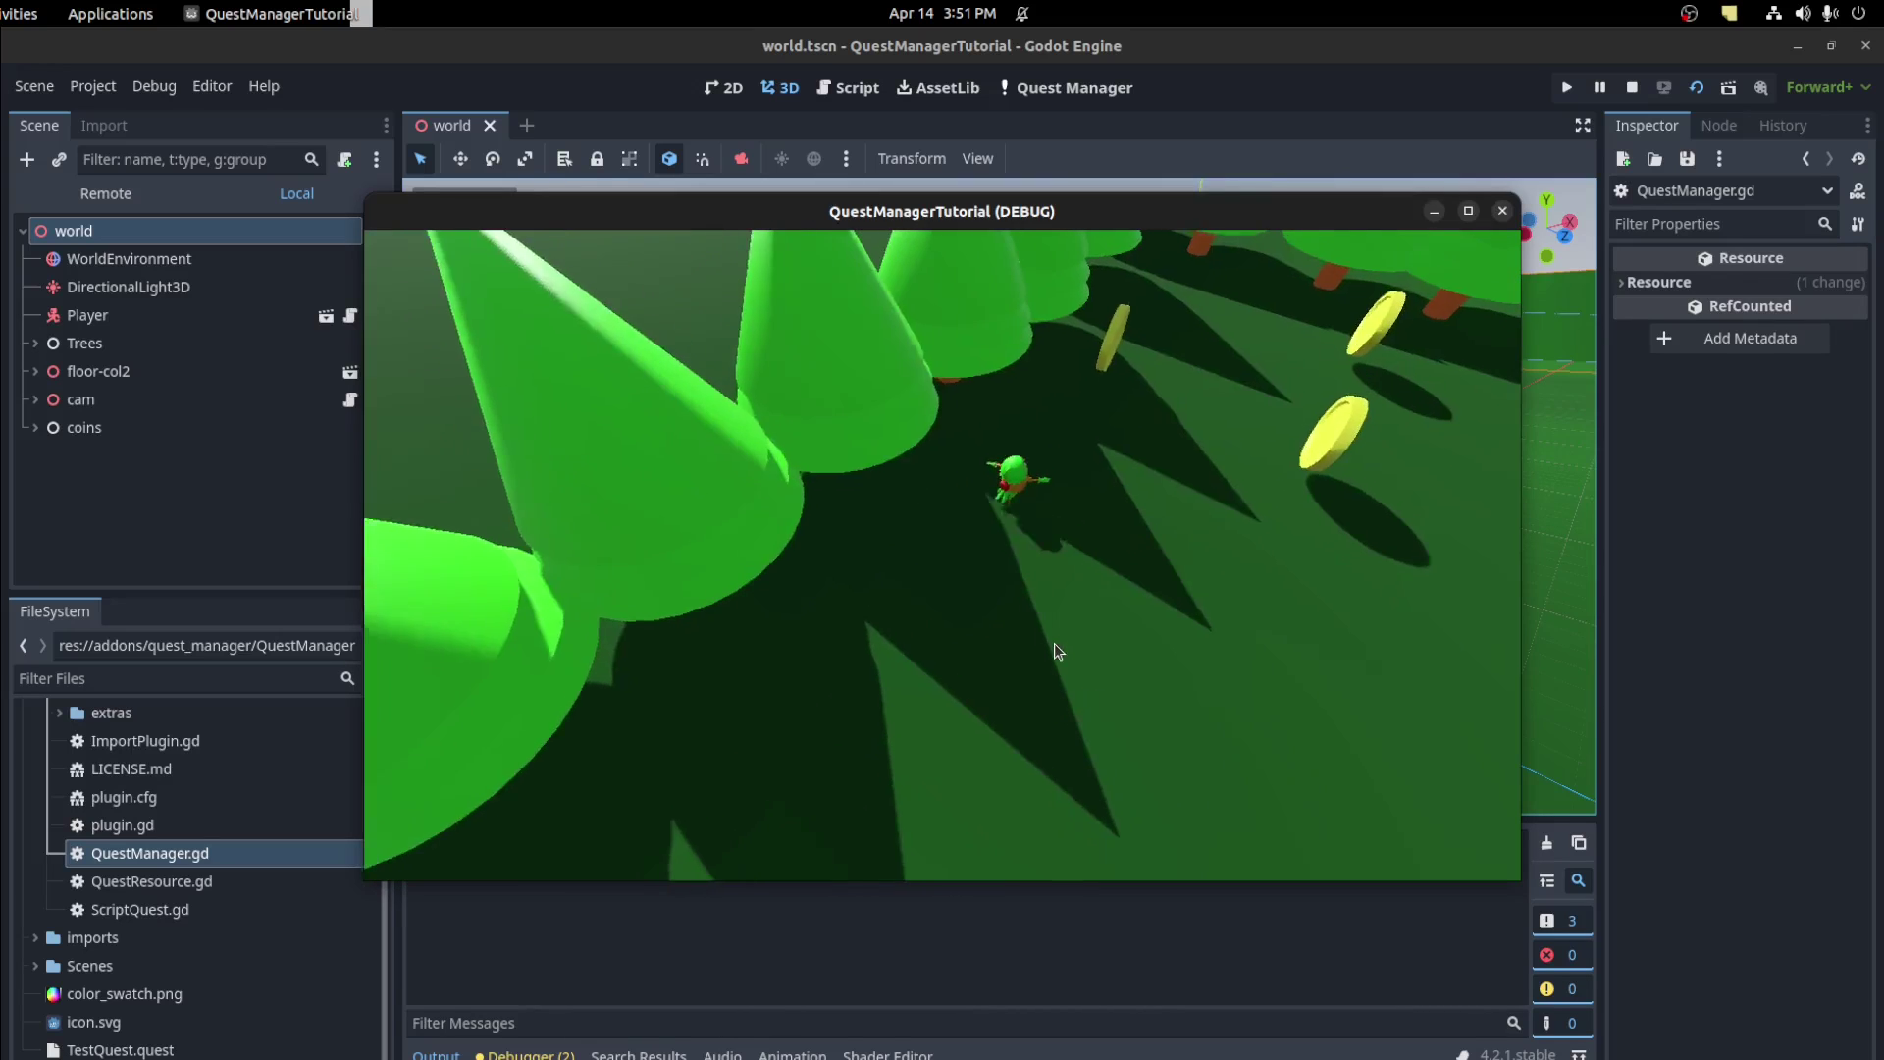
{"action": "key", "text": "w"}
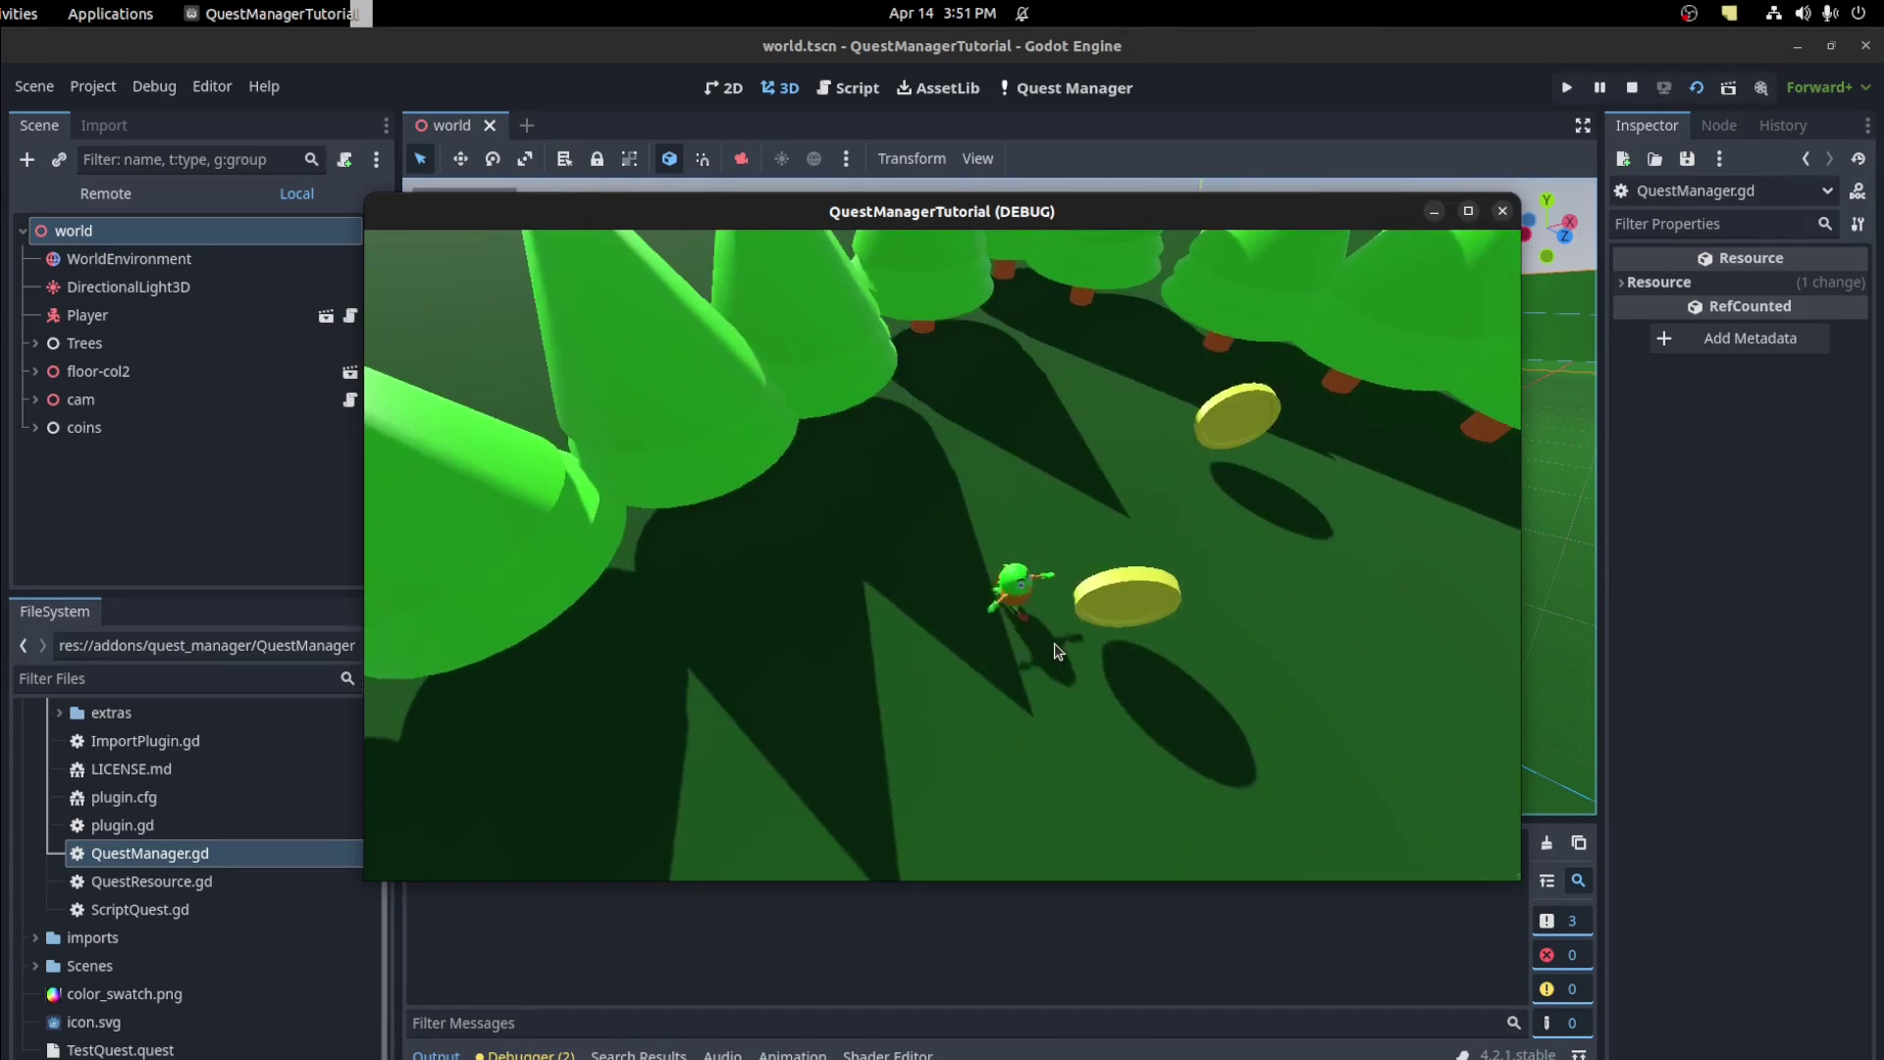
{"action": "key", "text": "w"}
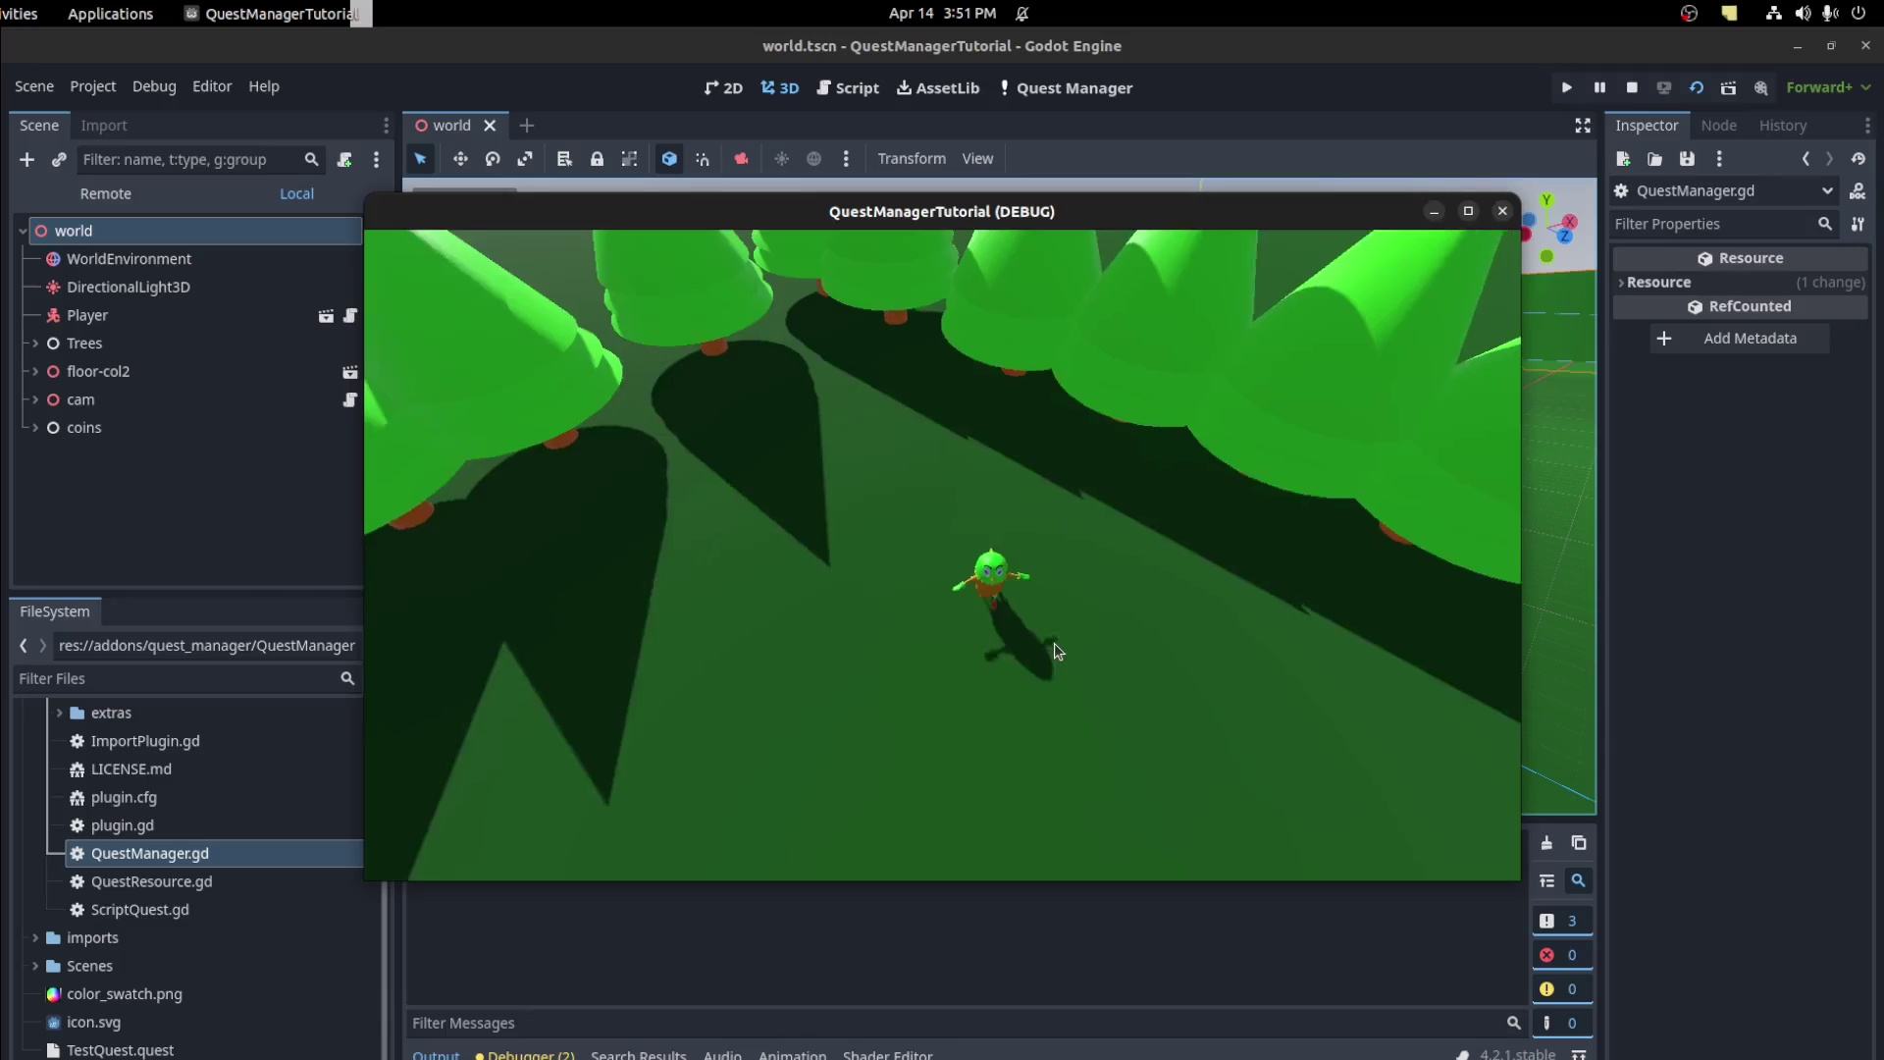
{"action": "key", "text": "w"}
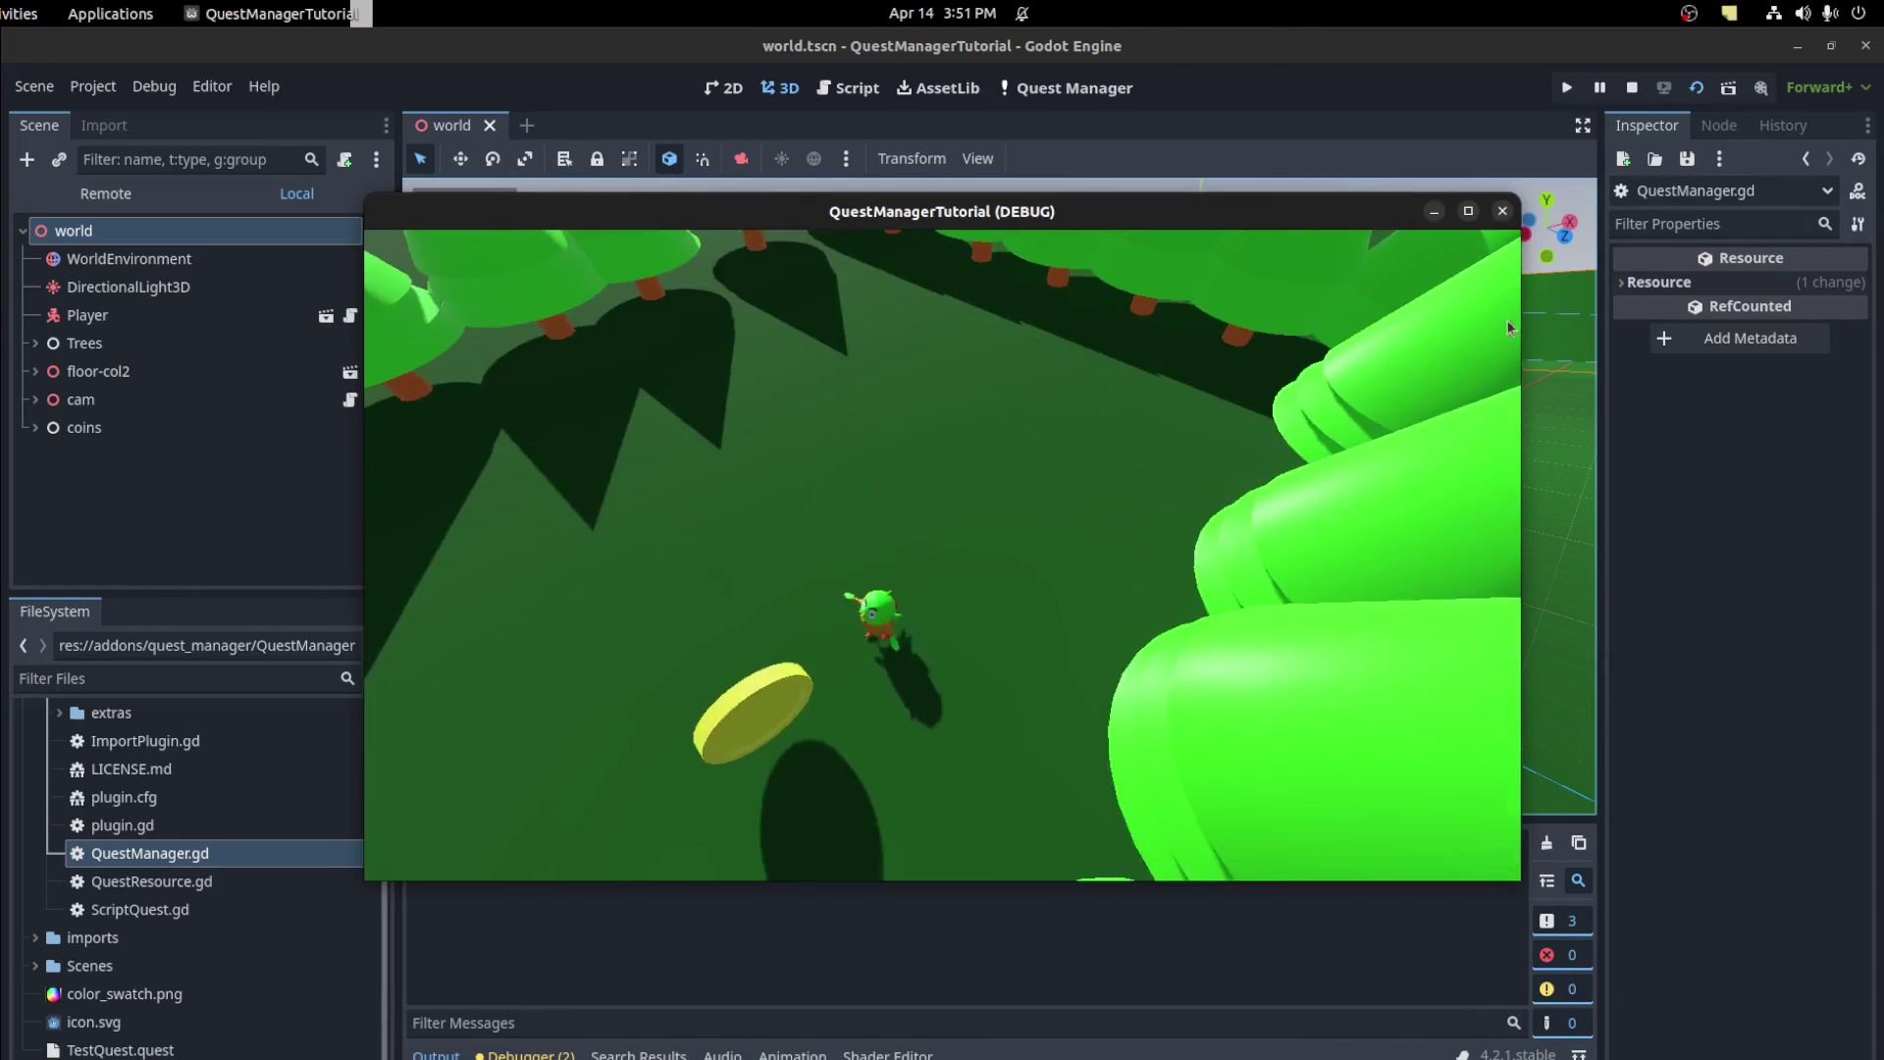
{"action": "key", "text": "w"}
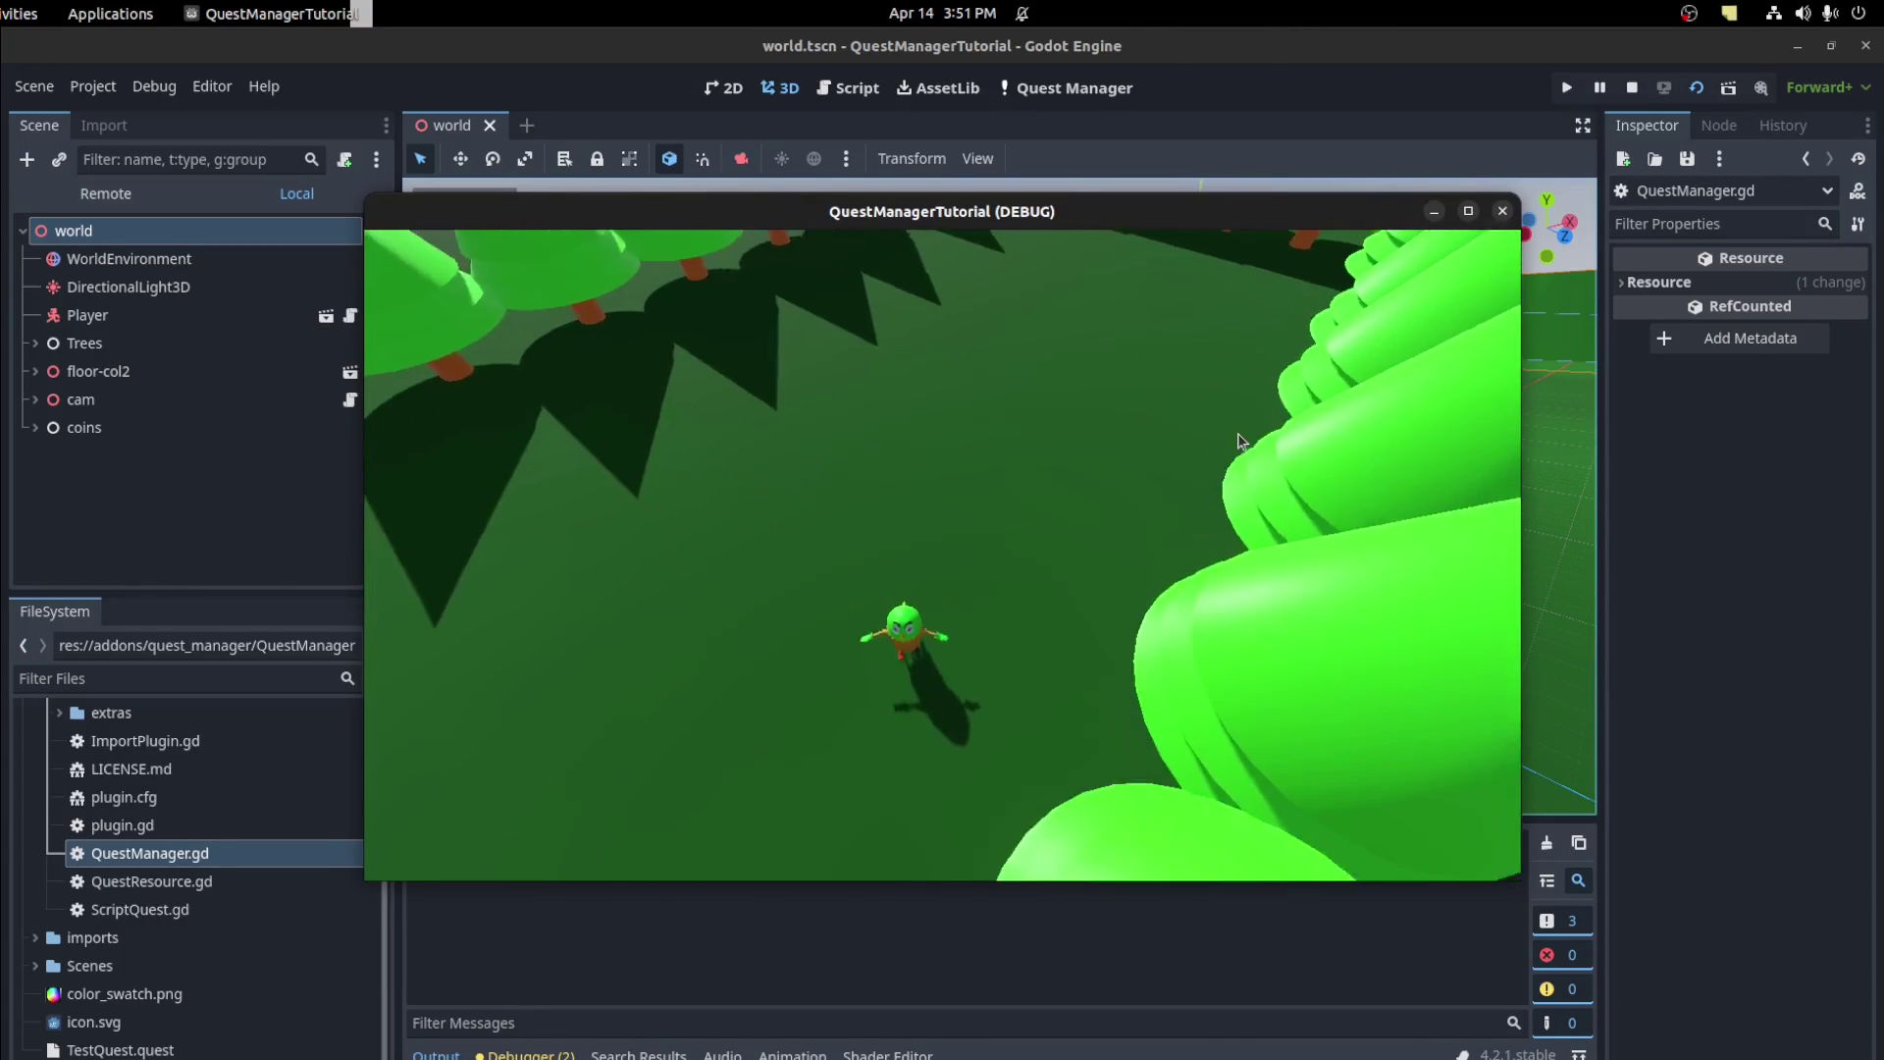
{"action": "key", "text": "w"}
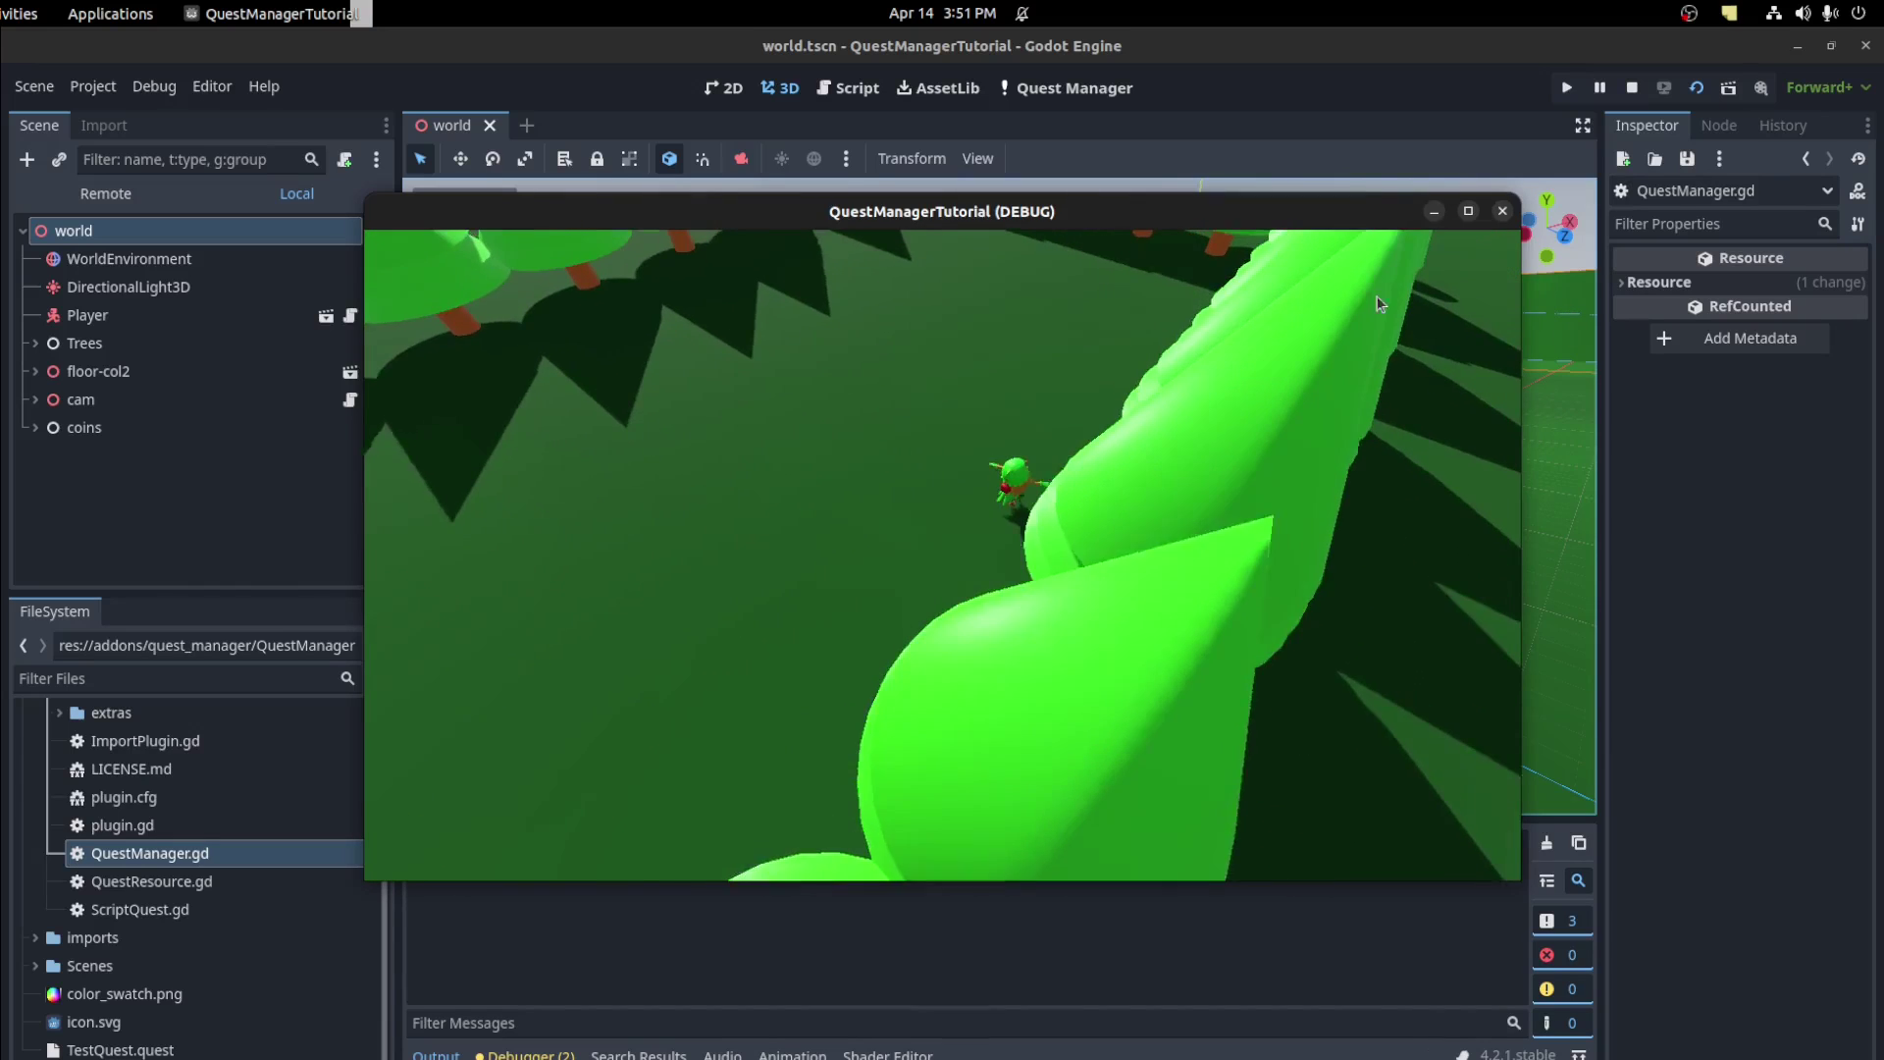
{"action": "key", "text": "w"}
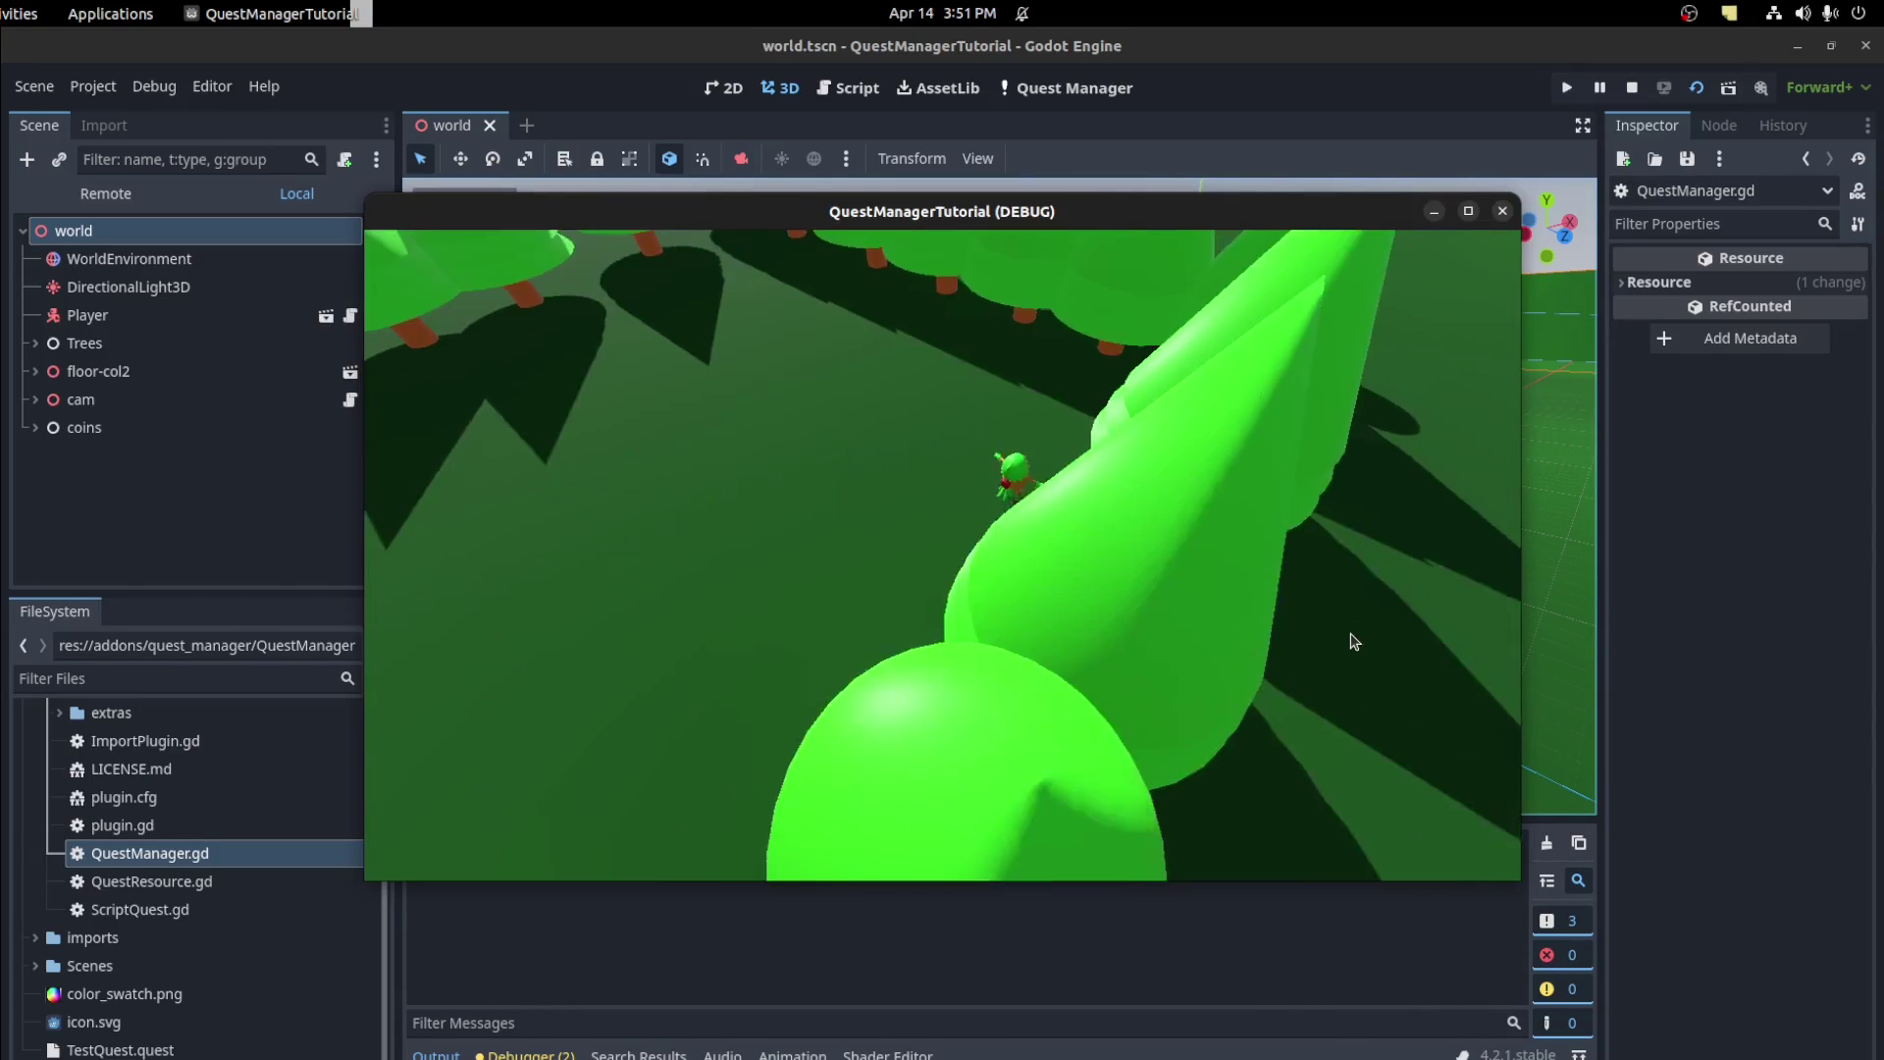
{"action": "key", "text": "w"}
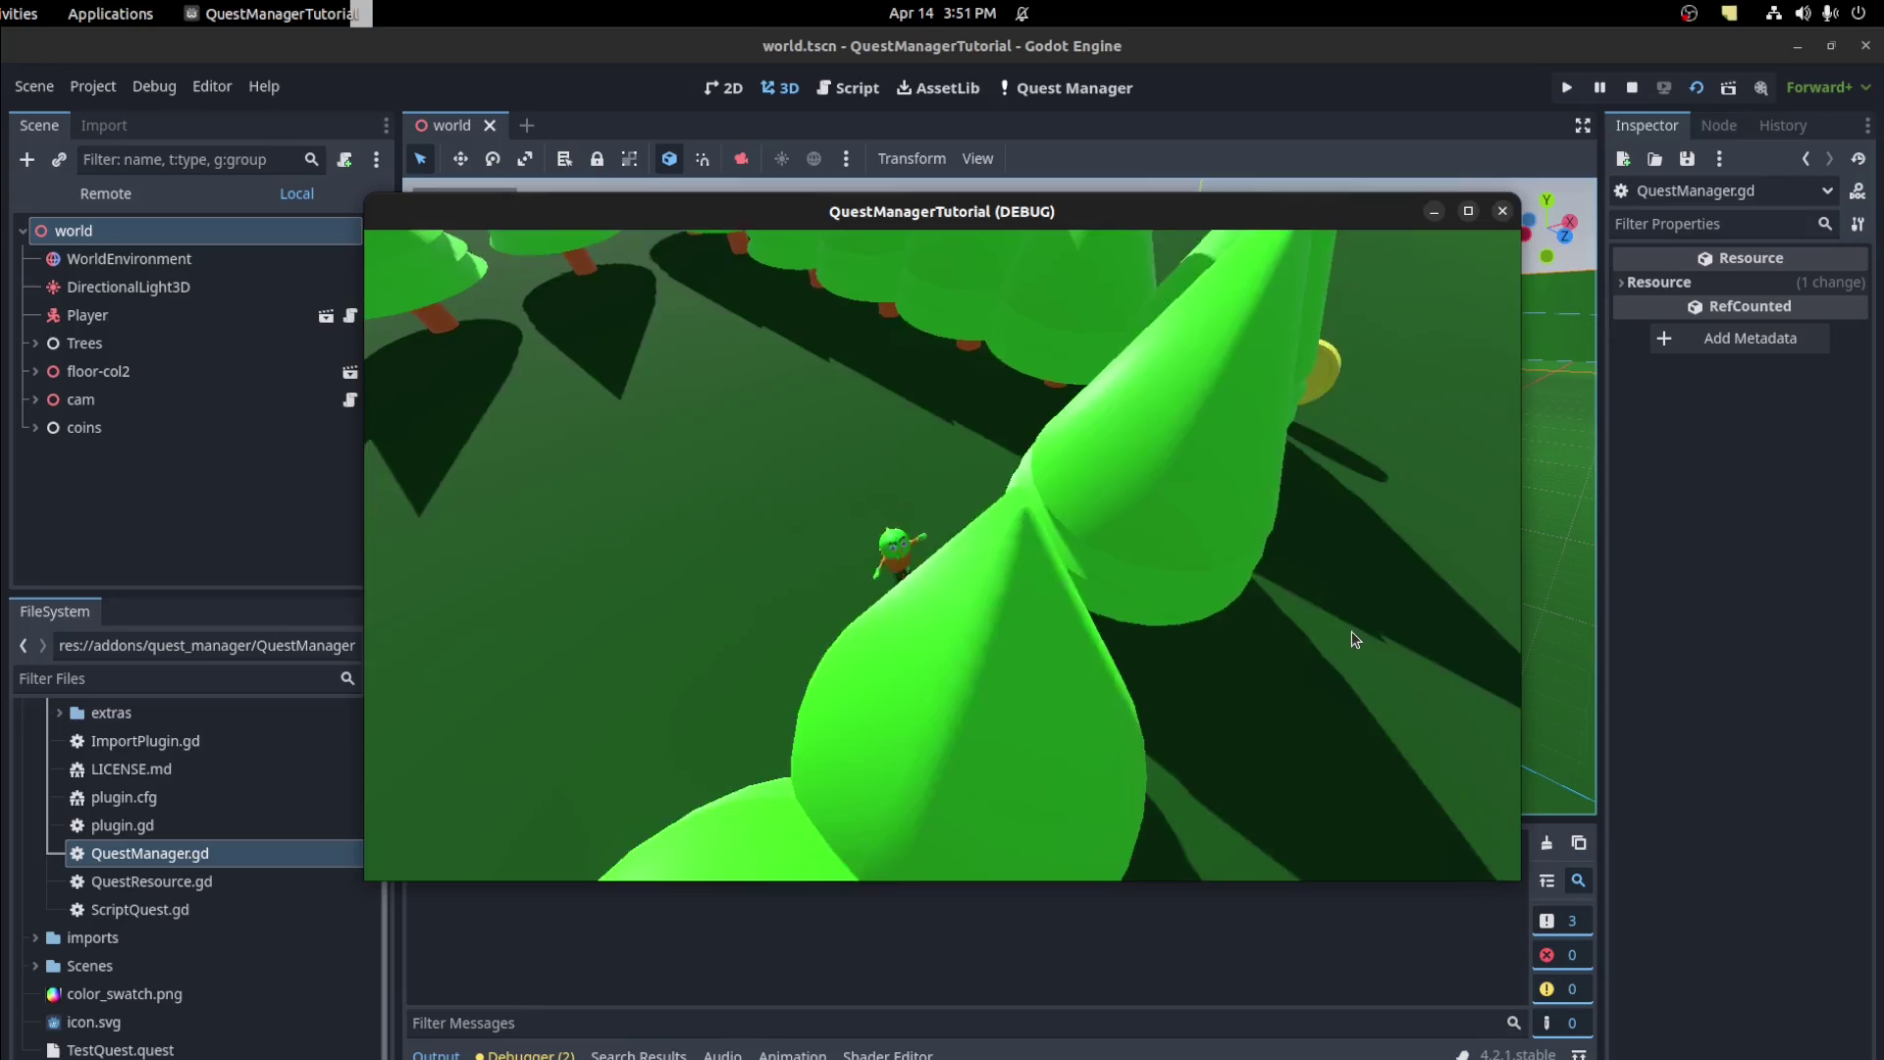
{"action": "key", "text": "w"}
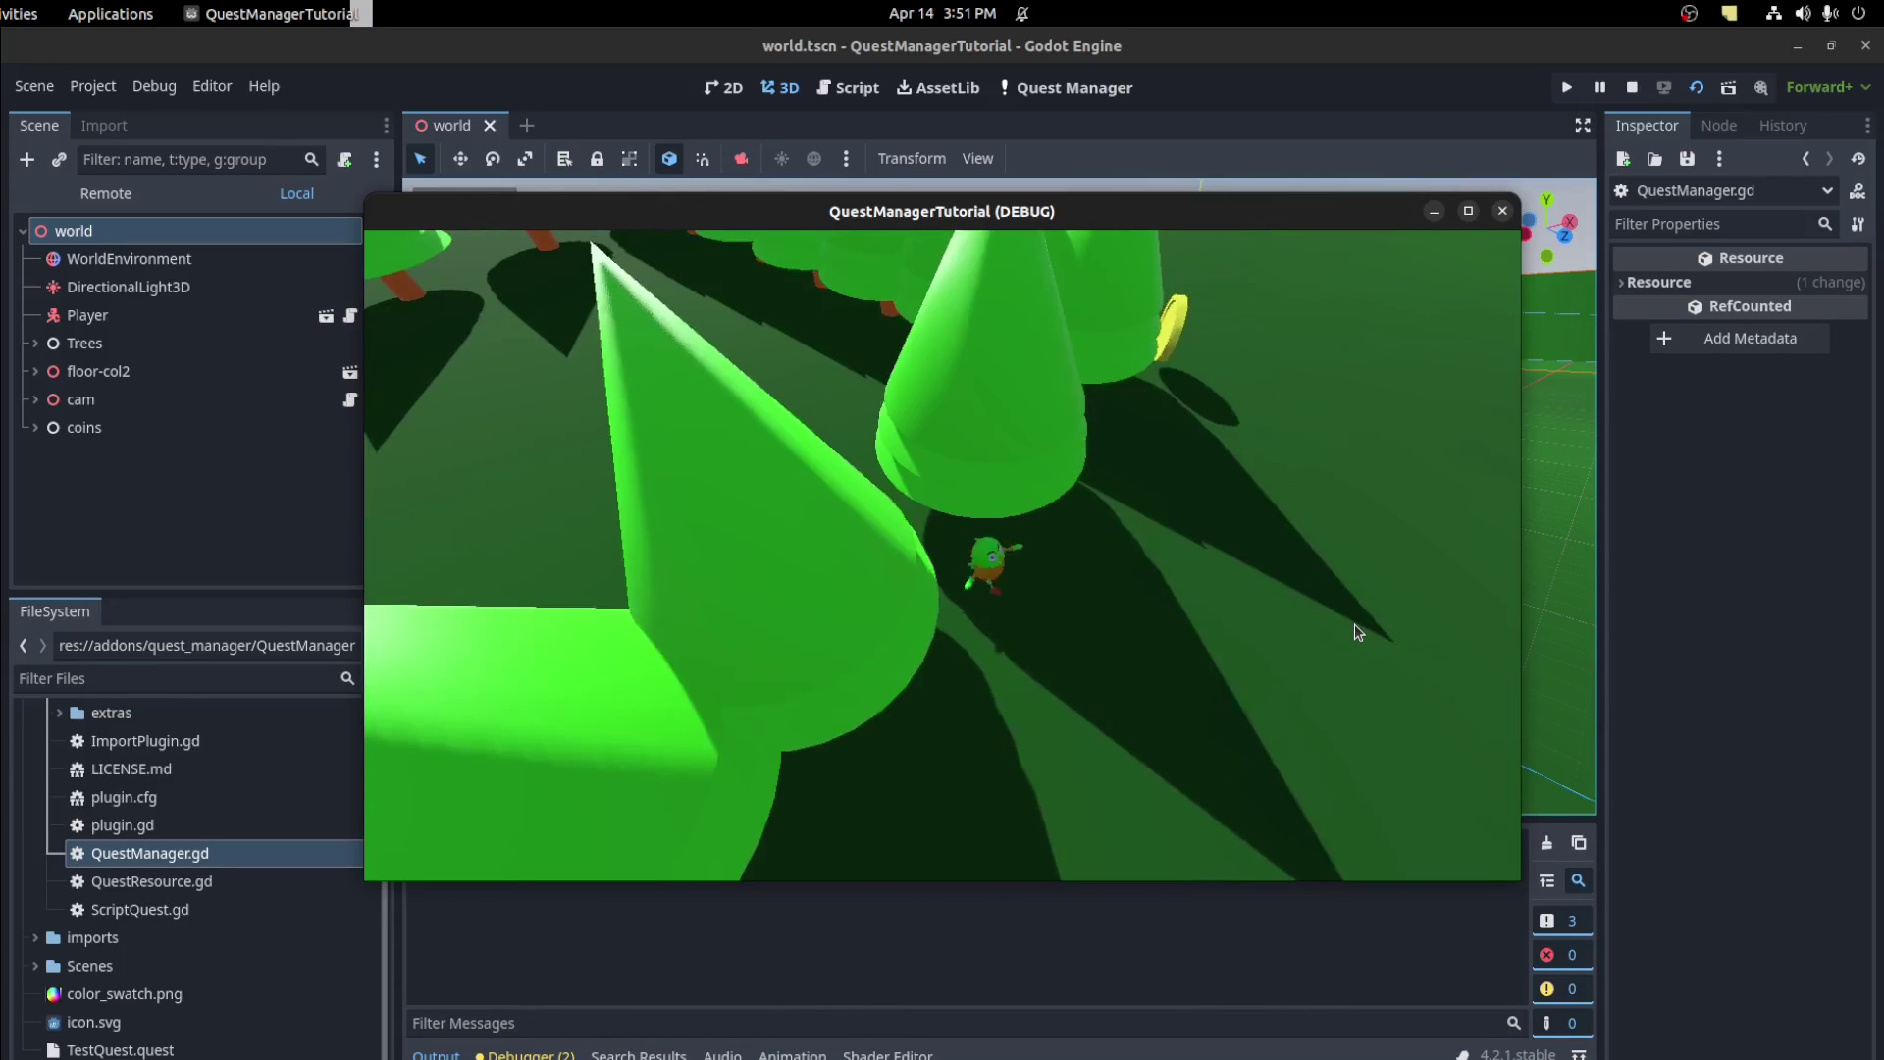
{"action": "key", "text": "w"}
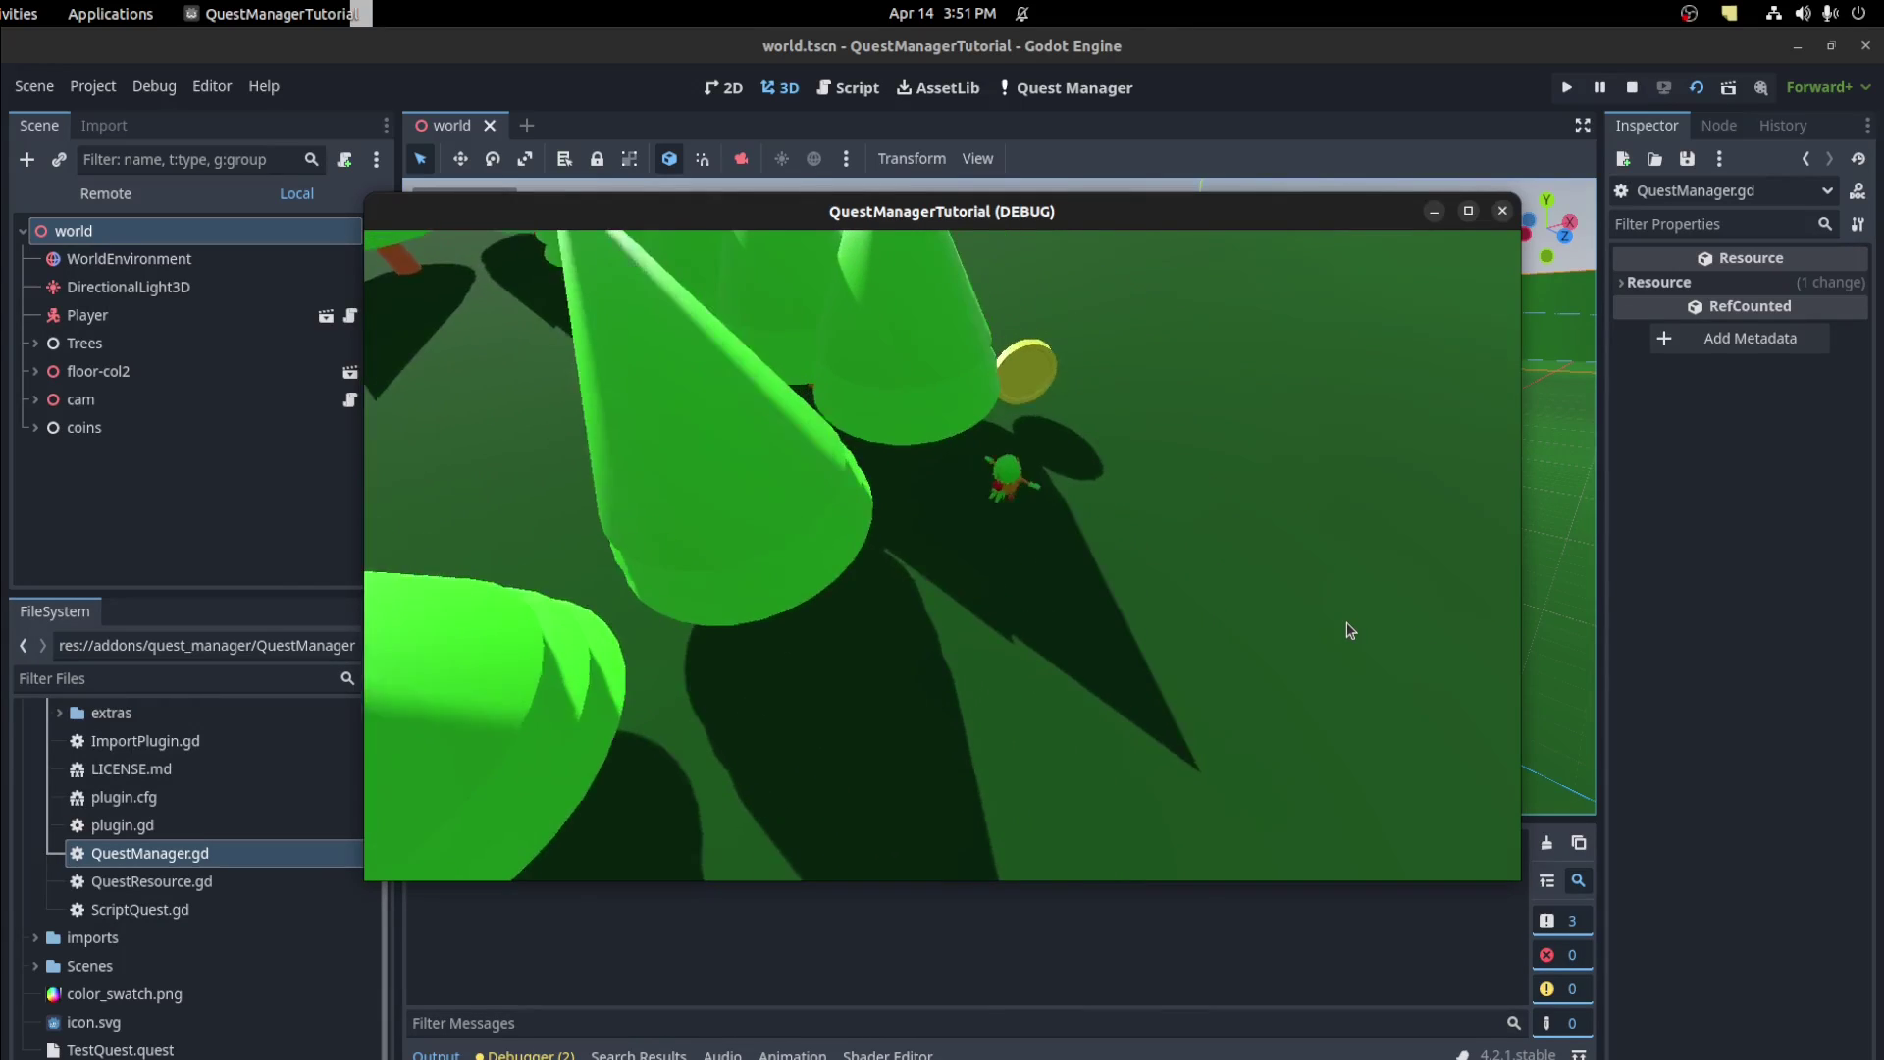